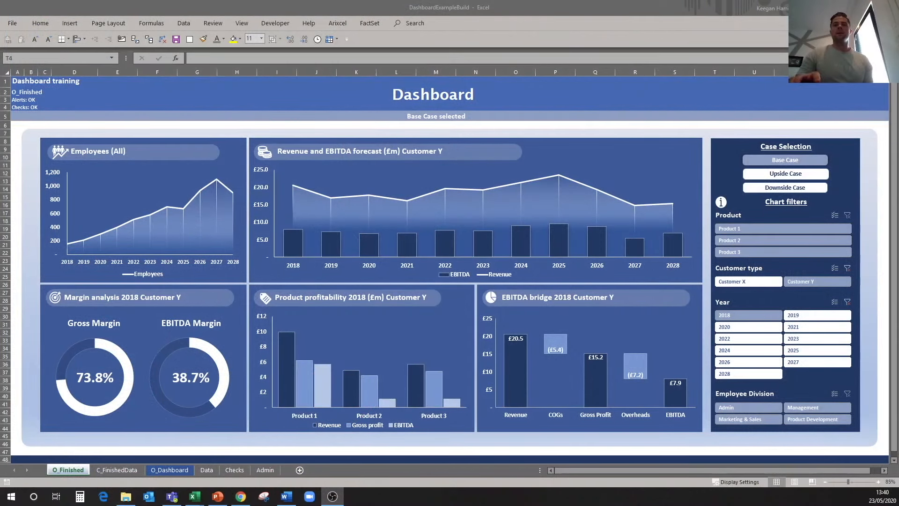
# - Filter the finished dashboard's charts to Product 2, and switch the product filter to Product 3
pyautogui.click(541, 91)
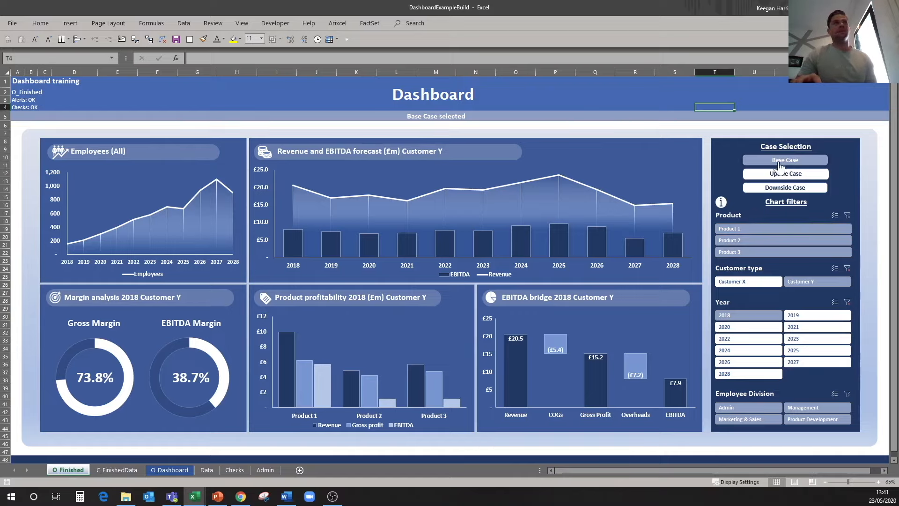
pyautogui.click(744, 235)
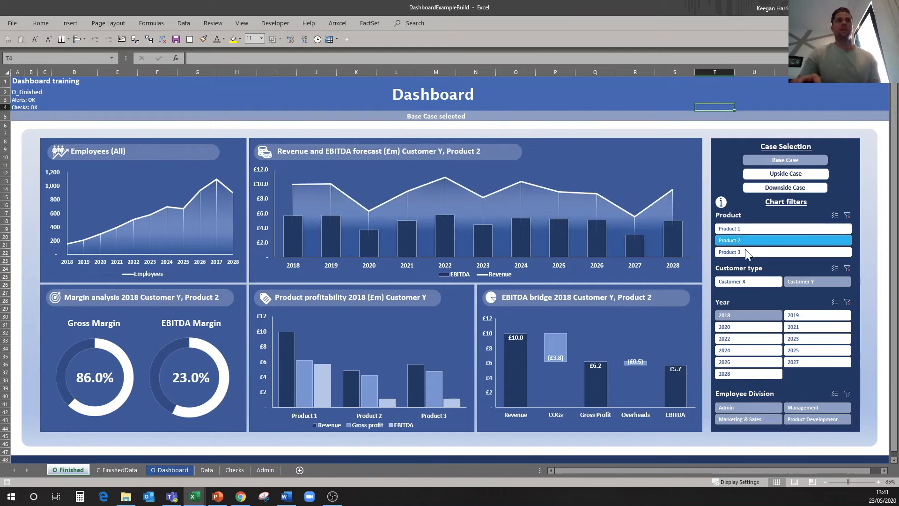
pyautogui.click(746, 252)
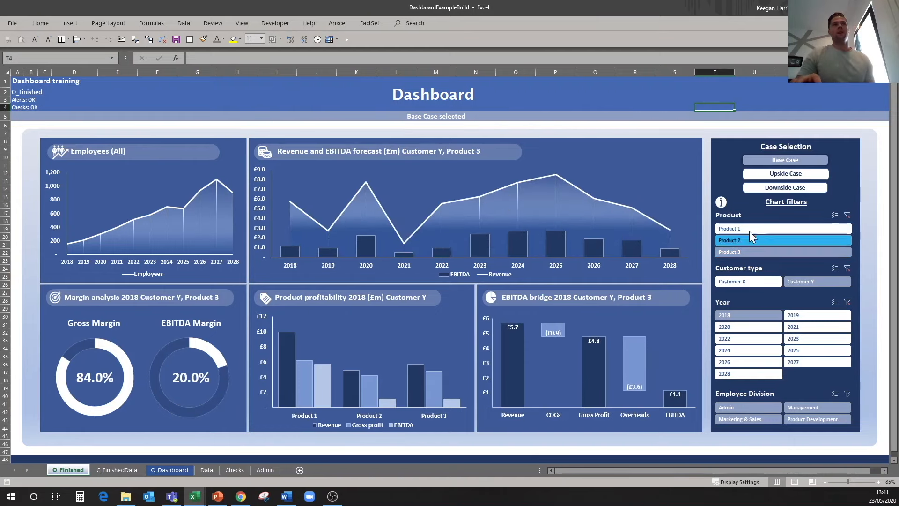
pyautogui.click(750, 216)
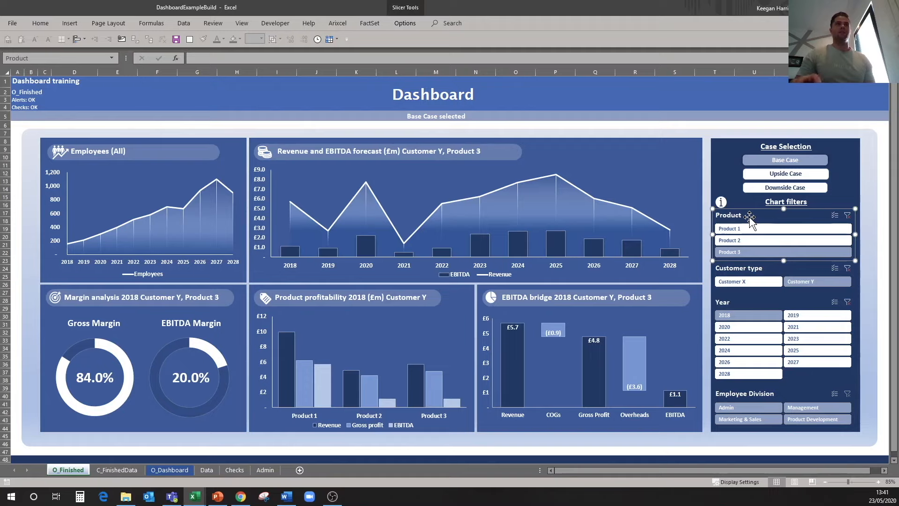
pyautogui.click(707, 116)
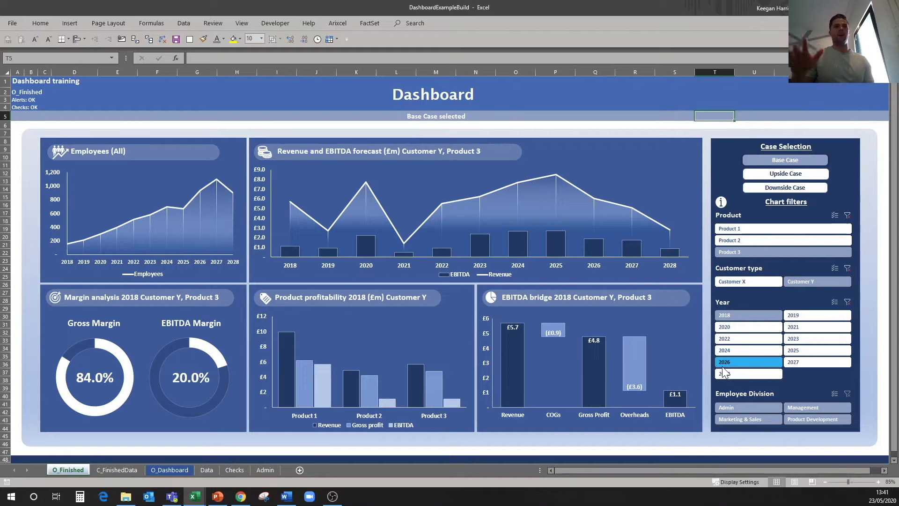
# - Filter the employees chart by division, going through Management and ending on Product Development
pyautogui.click(758, 408)
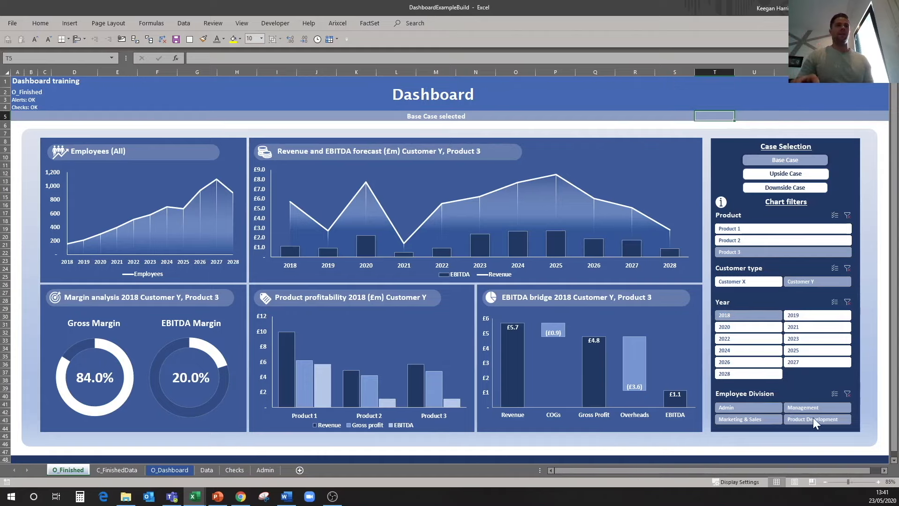
pyautogui.click(813, 409)
pyautogui.click(765, 423)
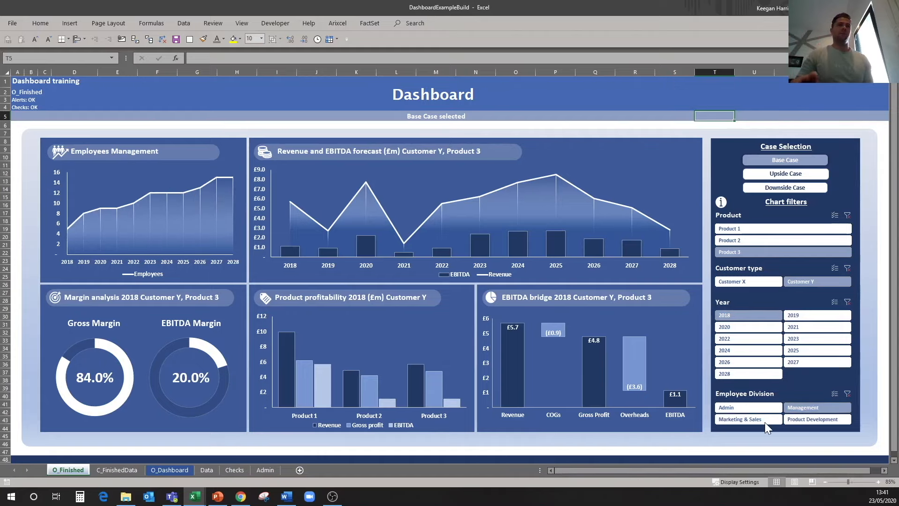
pyautogui.click(803, 422)
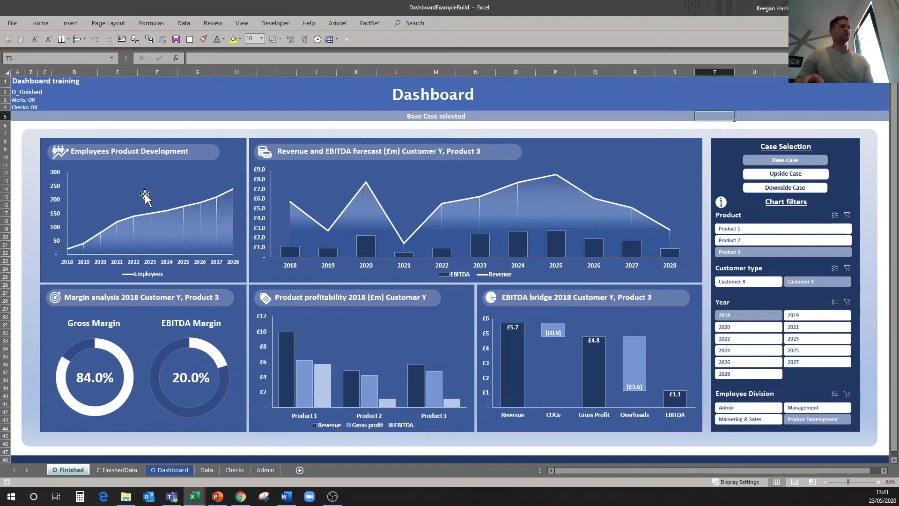
# - Show Product 1 under the Upside Case, and clear the Product and Customer type filters
pyautogui.click(769, 228)
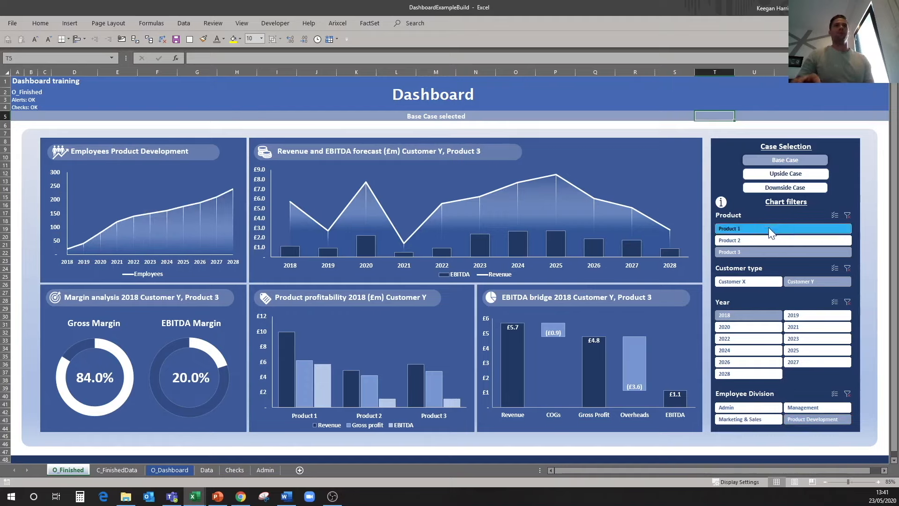
pyautogui.click(778, 174)
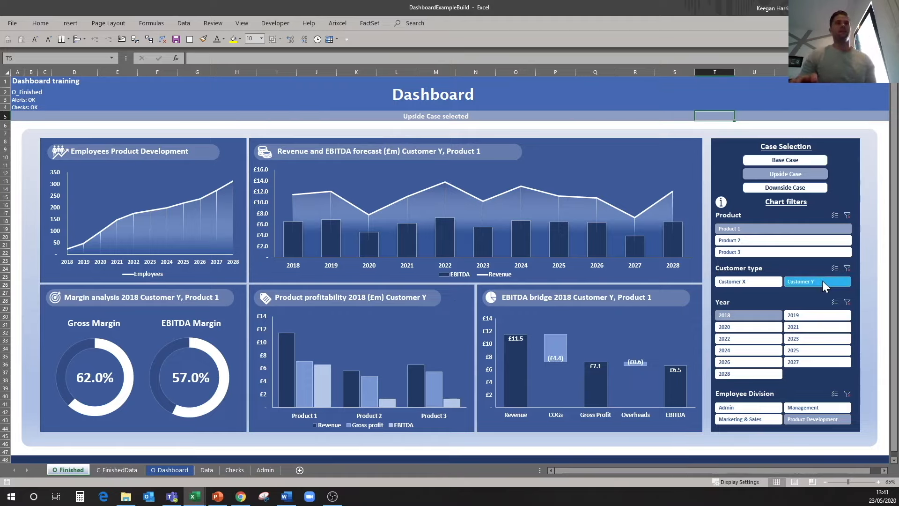
pyautogui.click(848, 215)
pyautogui.click(848, 268)
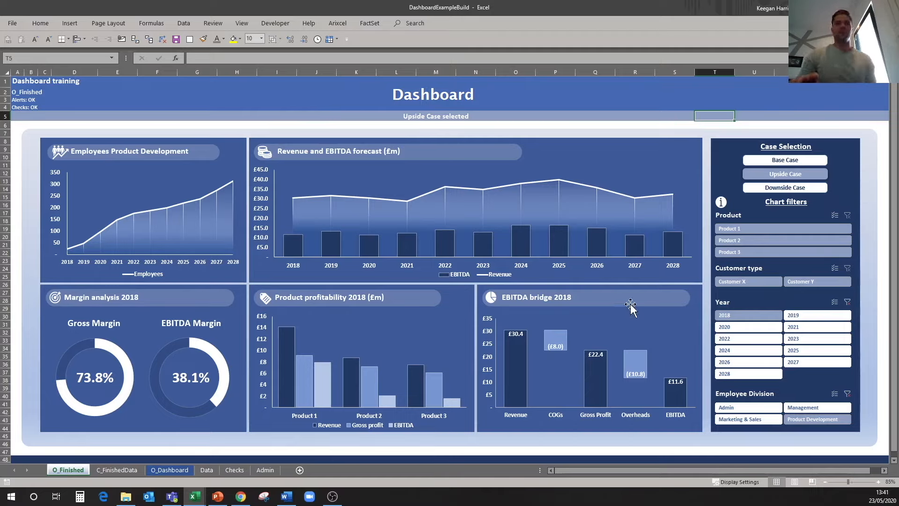
# - Switch to the DashboardBuild workbook and examine the first and last period dates on the Financials sheet
pyautogui.click(195, 497)
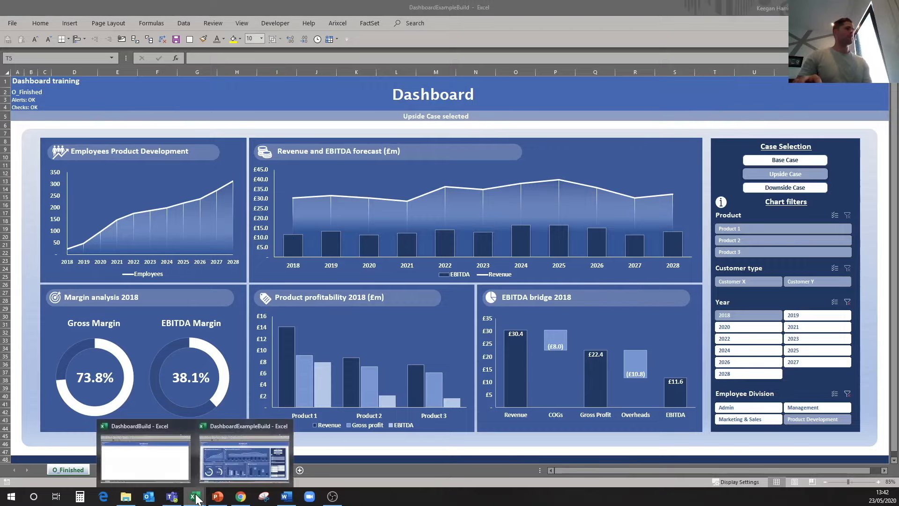
pyautogui.click(177, 464)
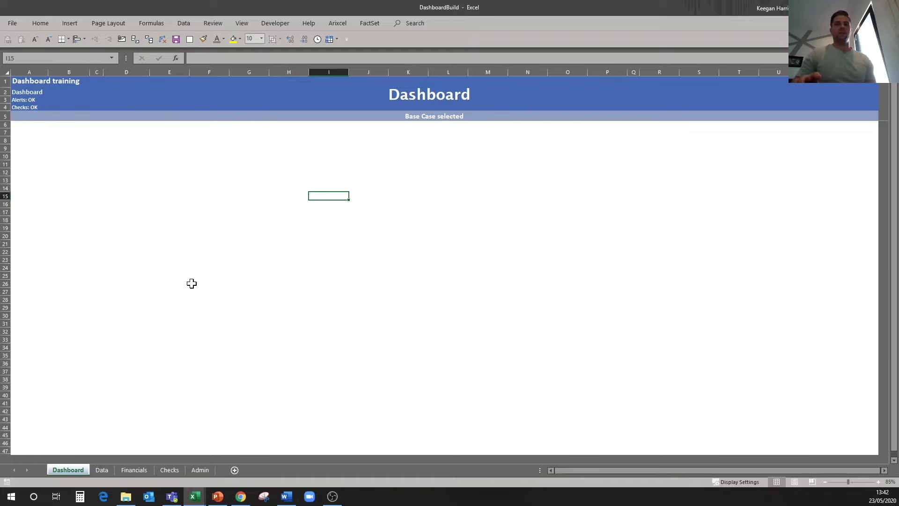
pyautogui.click(134, 470)
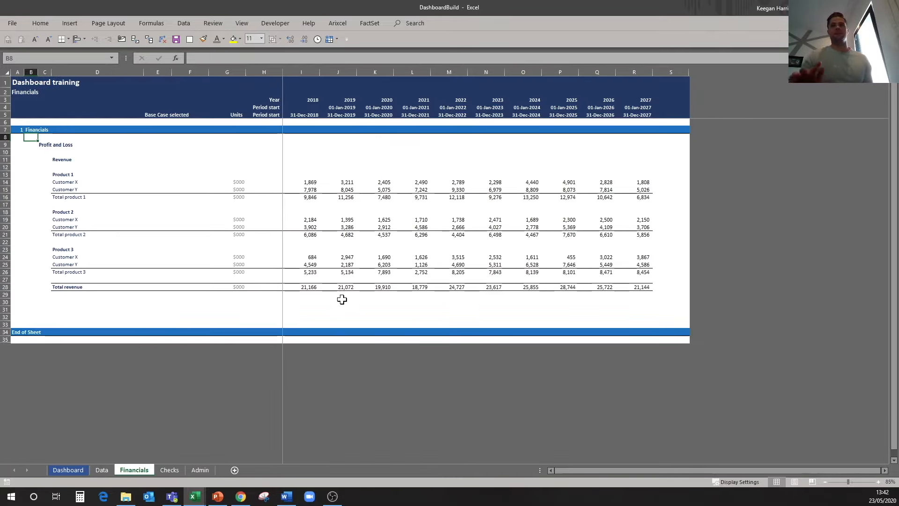
pyautogui.click(375, 160)
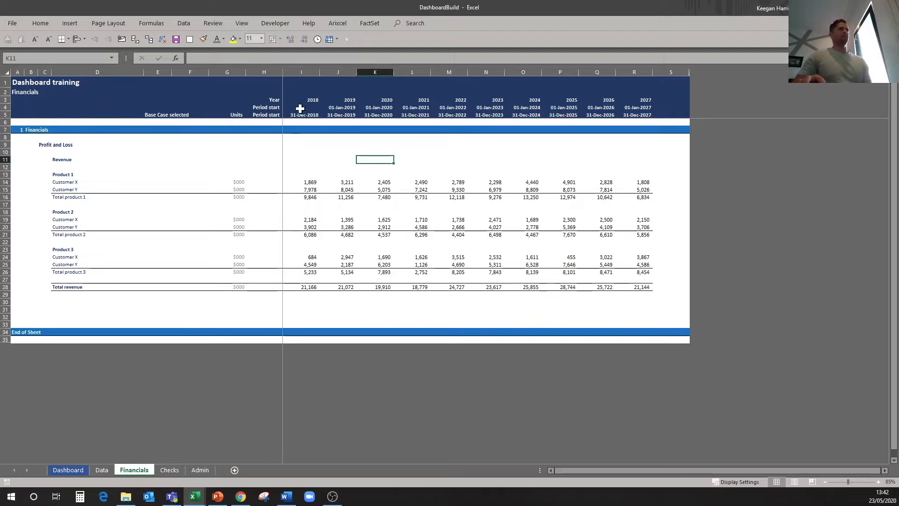
pyautogui.click(313, 114)
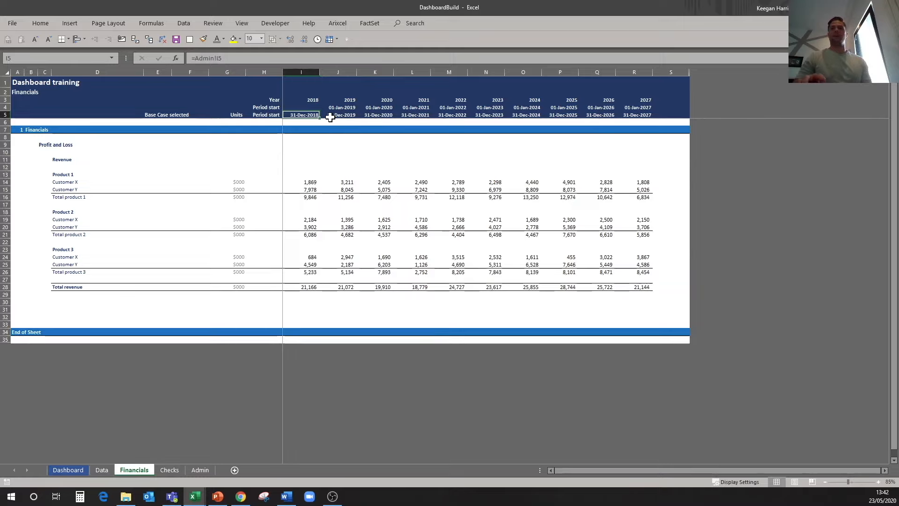
pyautogui.click(628, 115)
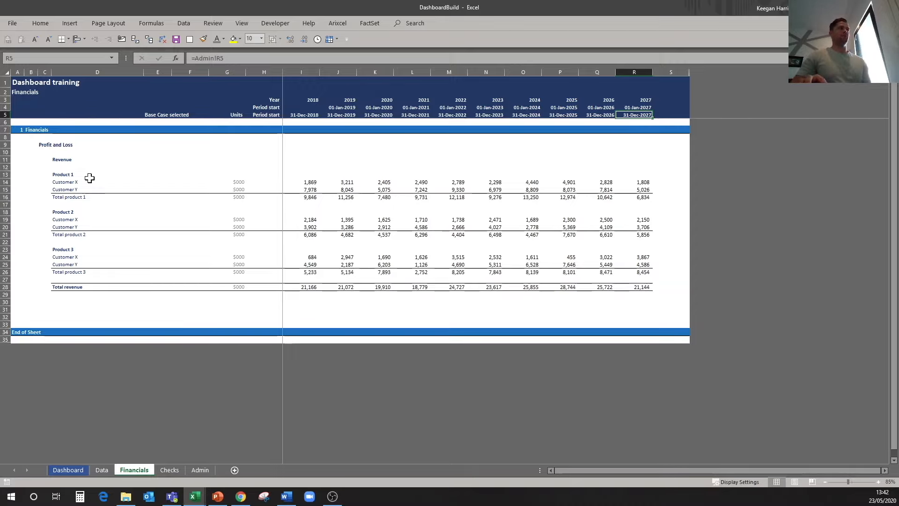
# - Examine how the Financials sheet's revenue section is broken down by product and customer
pyautogui.click(75, 160)
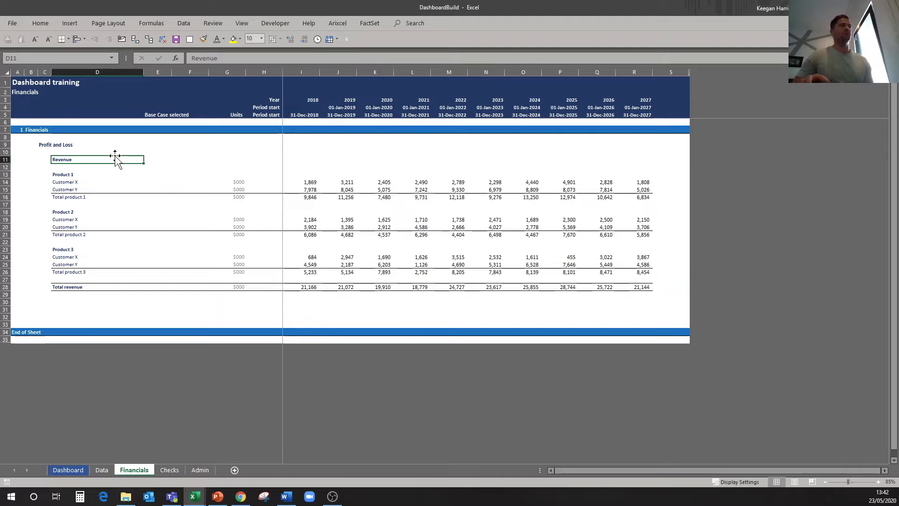
pyautogui.click(91, 175)
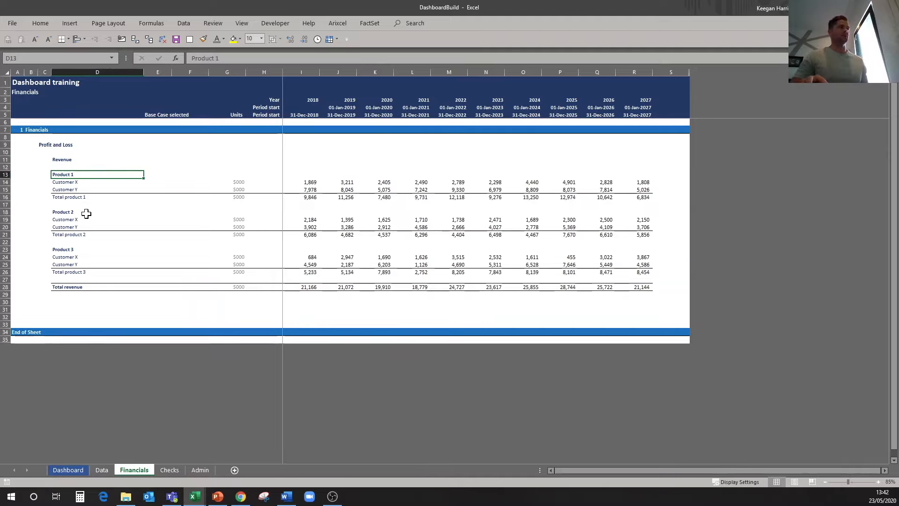
pyautogui.keyDown('ctrl'); pyautogui.click(86, 214); pyautogui.keyUp('ctrl')
pyautogui.keyDown('ctrl'); pyautogui.click(87, 252); pyautogui.keyUp('ctrl')
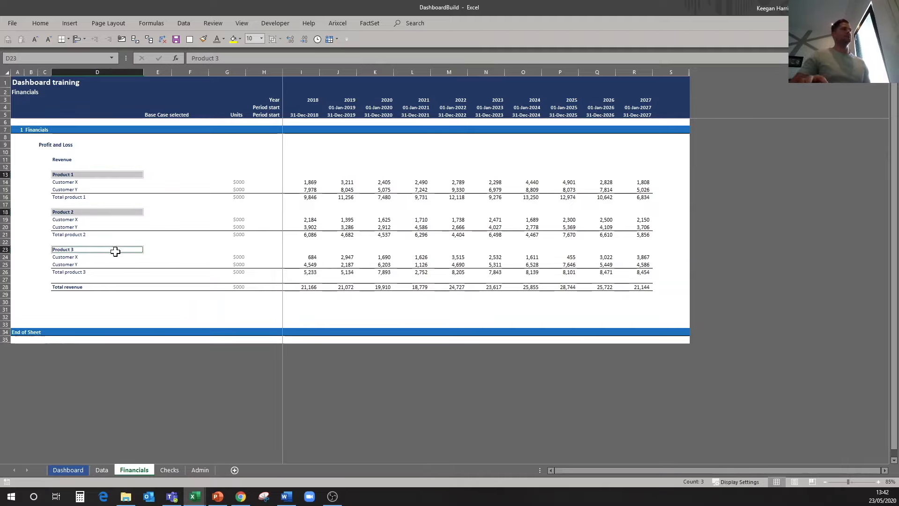
pyautogui.click(98, 182)
pyautogui.click(100, 190)
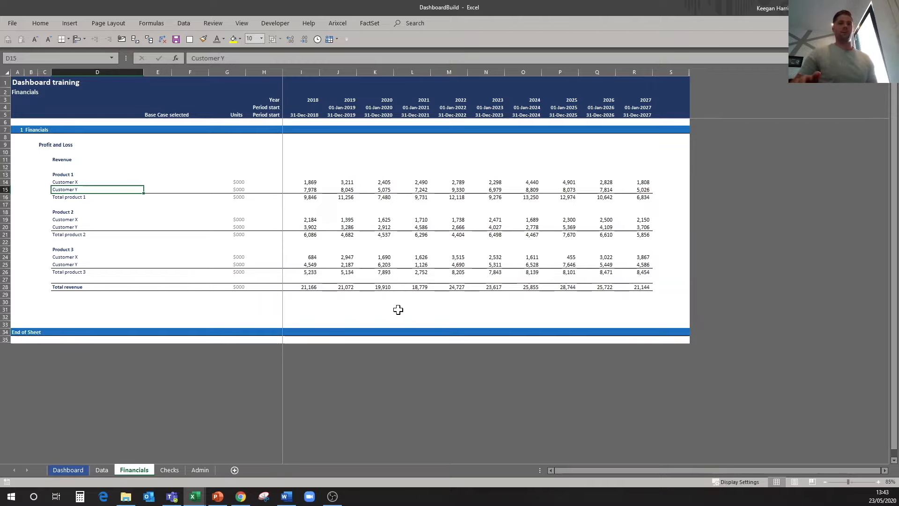
# - Look over the Data sheet and the full extent of the blank Dashboard sheet
pyautogui.click(102, 469)
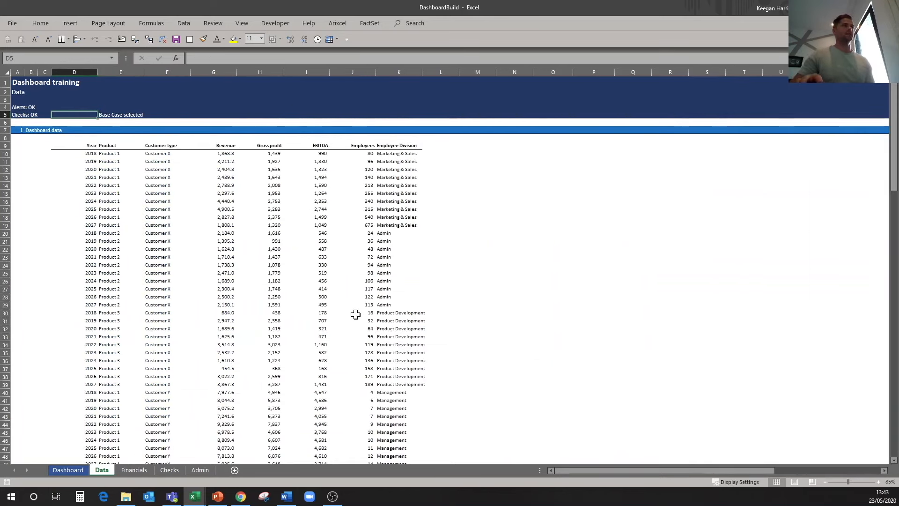
pyautogui.click(74, 470)
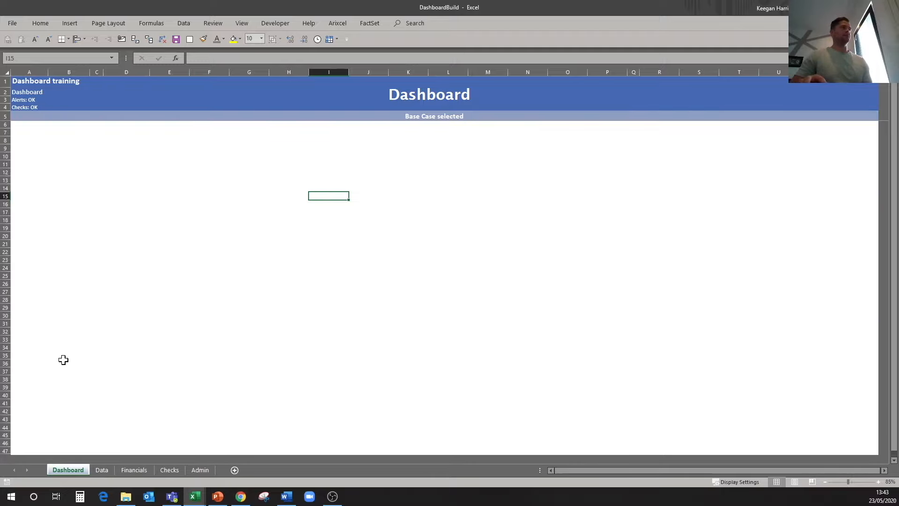
pyautogui.scroll(-7, 731, 404)
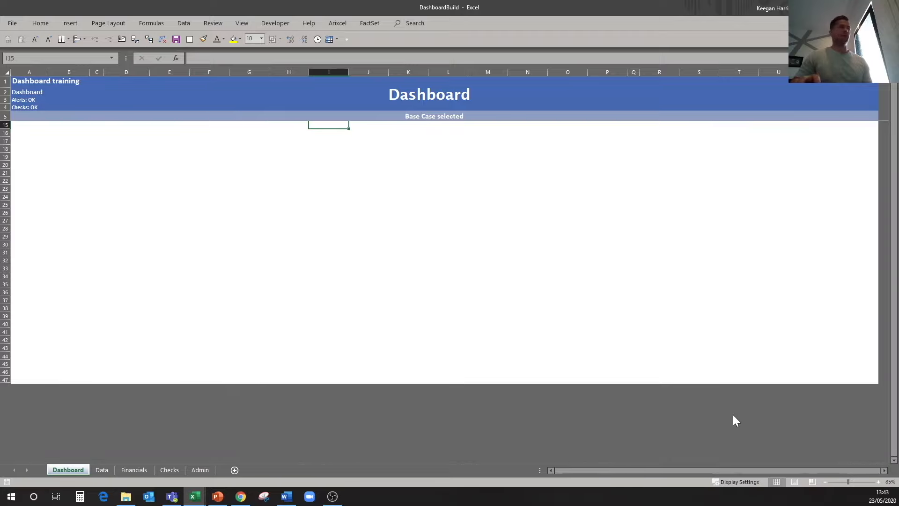
pyautogui.scroll(7, 614, 350)
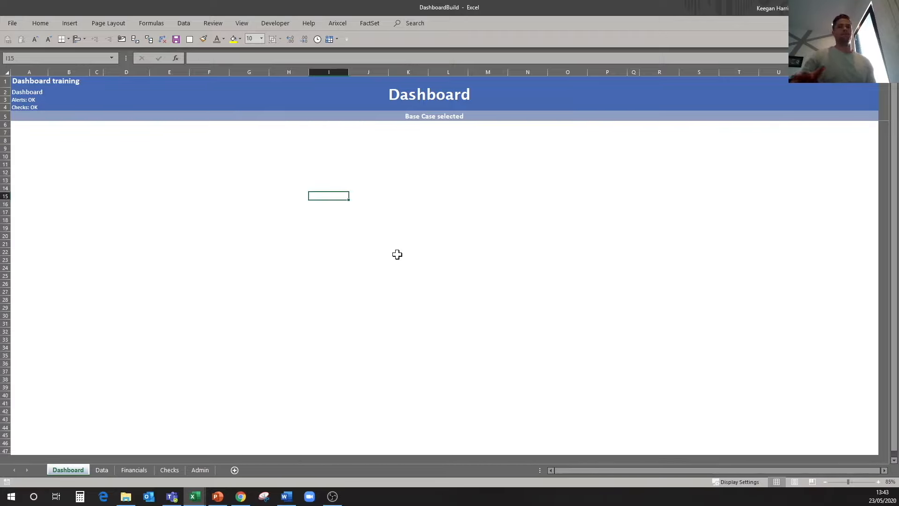
# - Examine the Data sheet's column headings from Year to Employee Division, and the first year entry
pyautogui.click(102, 470)
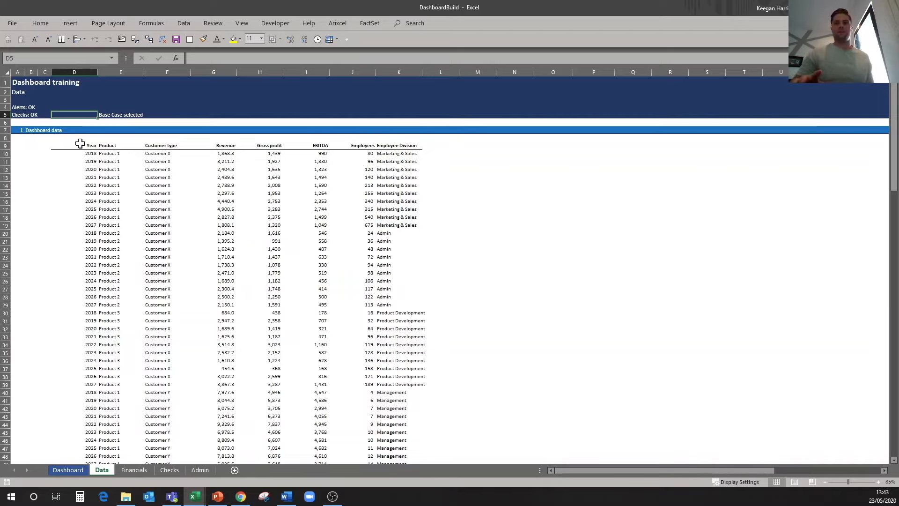
pyautogui.moveTo(89, 146); pyautogui.dragTo(412, 145)
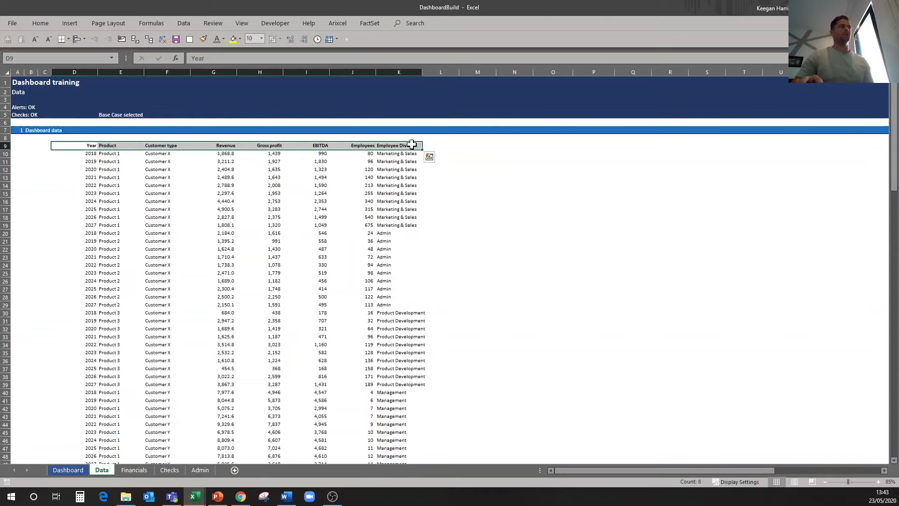
pyautogui.click(77, 154)
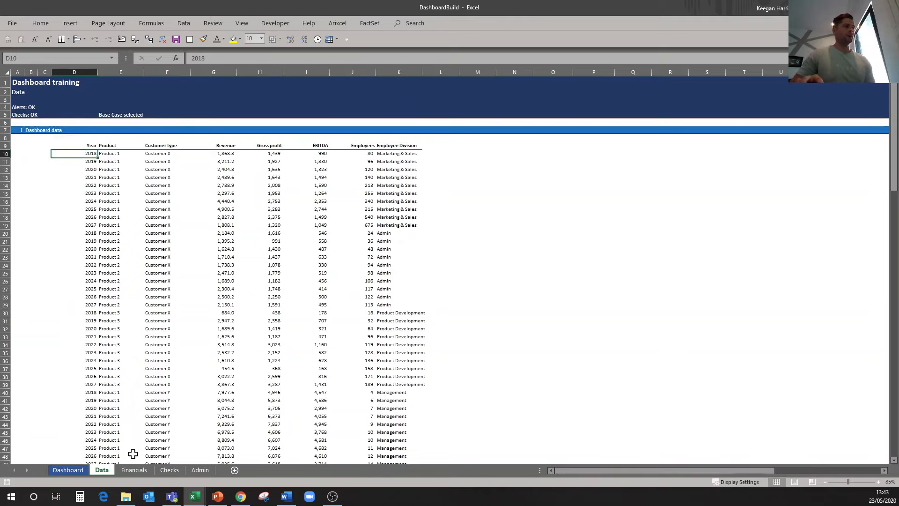
# - Examine the Product 1, Customer X revenue row across all years on the Financials sheet
pyautogui.click(133, 470)
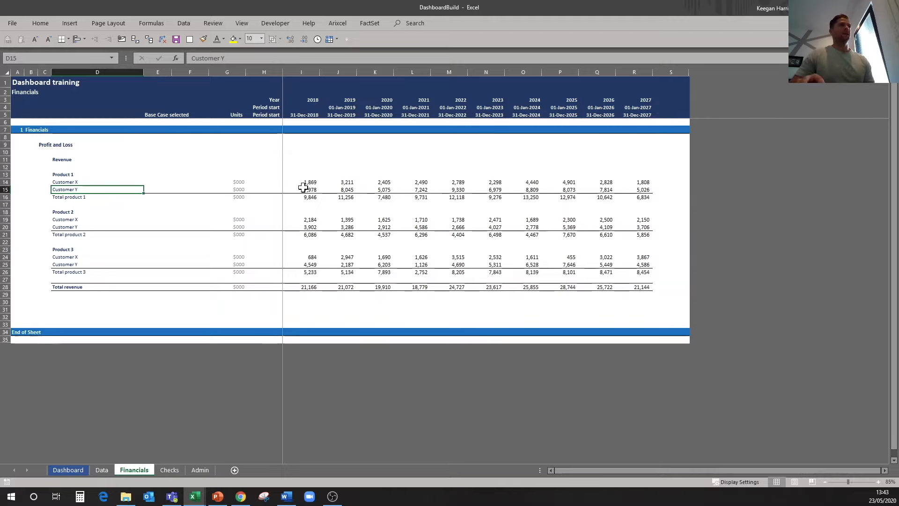
pyautogui.moveTo(305, 181); pyautogui.dragTo(642, 182)
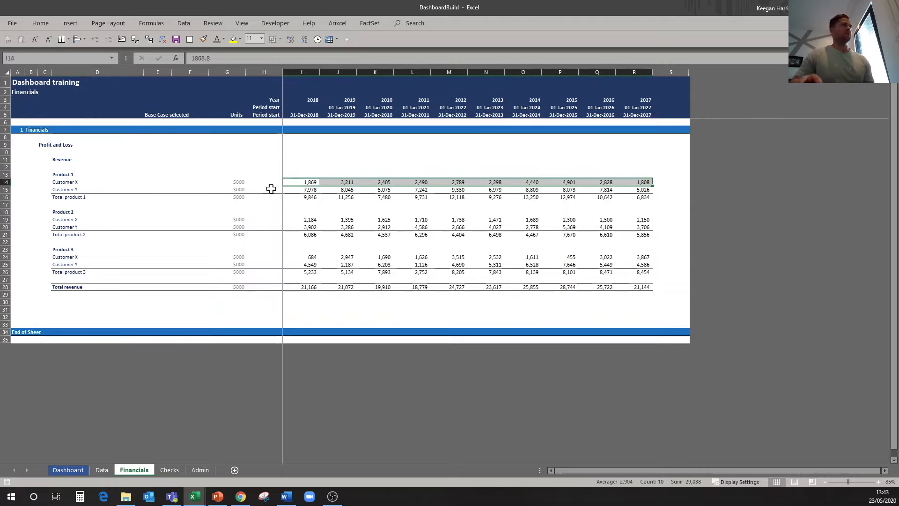
pyautogui.click(85, 172)
pyautogui.keyDown('ctrl'); pyautogui.click(86, 183); pyautogui.keyUp('ctrl')
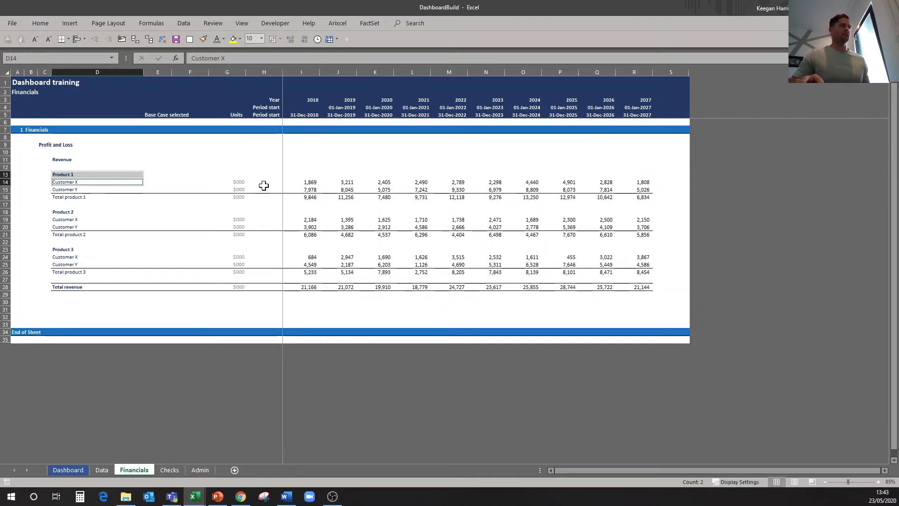
pyautogui.moveTo(293, 183); pyautogui.dragTo(637, 182)
pyautogui.click(636, 174)
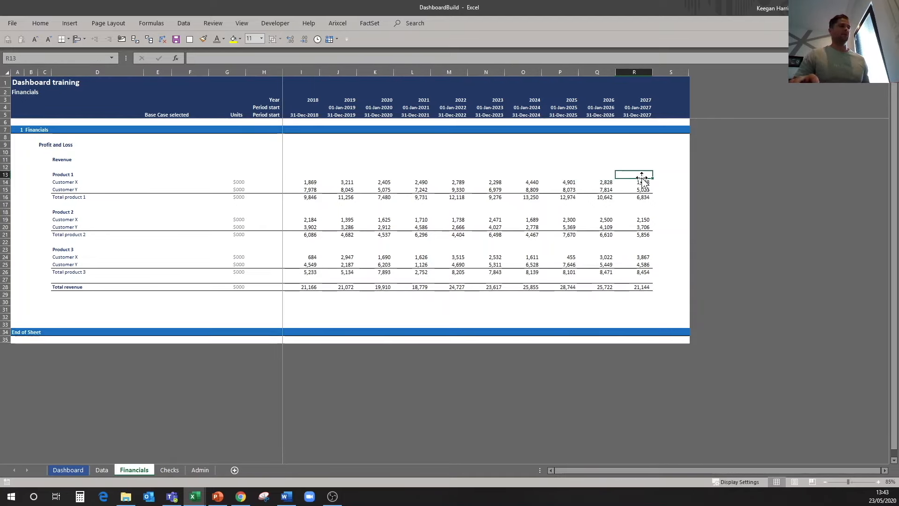
# - Examine the Product 1, Customer X rows on the Data sheet, covering their Revenue, Gross profit and EBITDA values
pyautogui.click(104, 470)
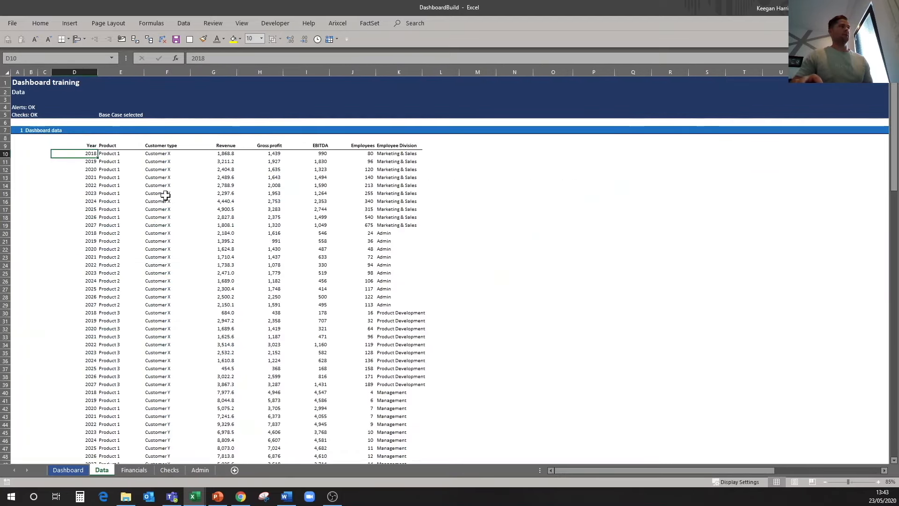
pyautogui.click(120, 153)
pyautogui.click(156, 154)
pyautogui.moveTo(217, 152); pyautogui.dragTo(219, 228)
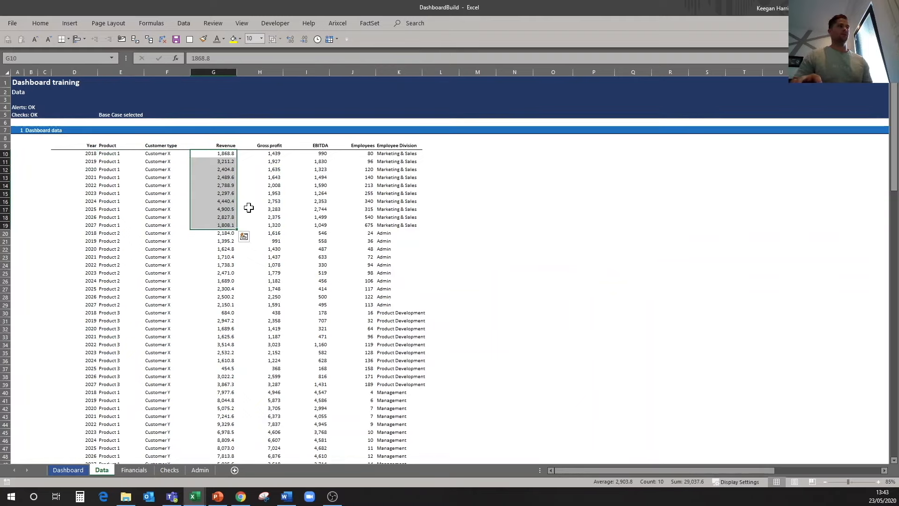
pyautogui.moveTo(266, 153); pyautogui.dragTo(264, 225)
pyautogui.moveTo(320, 154); pyautogui.dragTo(320, 226)
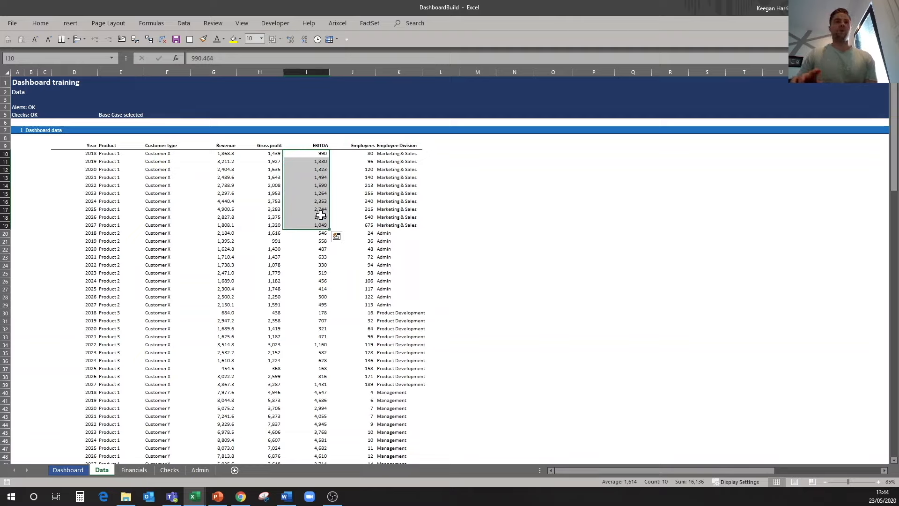
# - Examine the Customer type column and the full length of the Data sheet's records
pyautogui.click(165, 146)
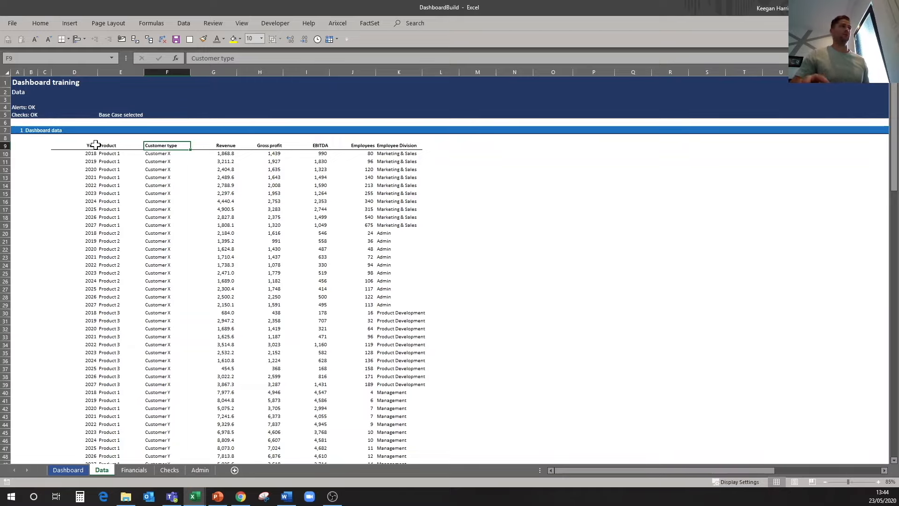
pyautogui.scroll(-8, 373, 199)
pyautogui.scroll(-1, 370, 294)
pyautogui.scroll(9, 377, 270)
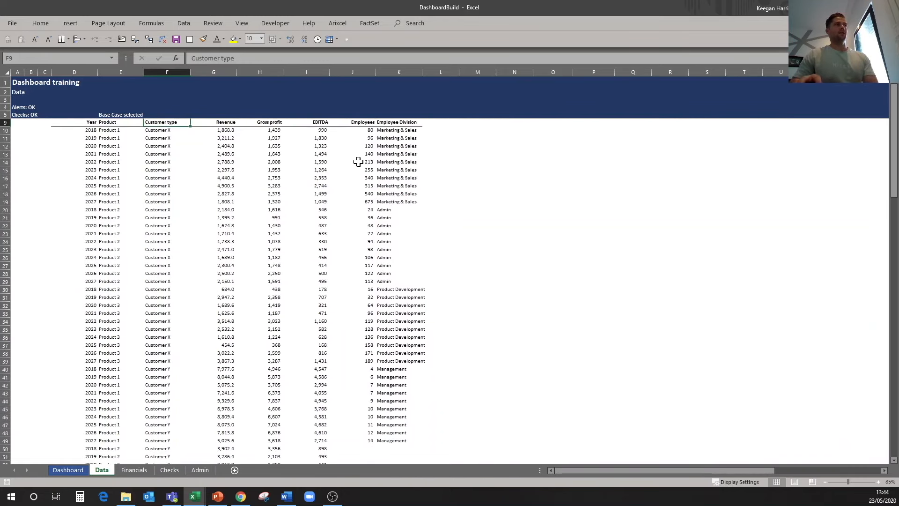
# - Examine the Employees and Employee Division columns against the other data columns, including the blank rows beneath the last Management entry
pyautogui.click(357, 147)
pyautogui.moveTo(358, 147); pyautogui.dragTo(402, 146)
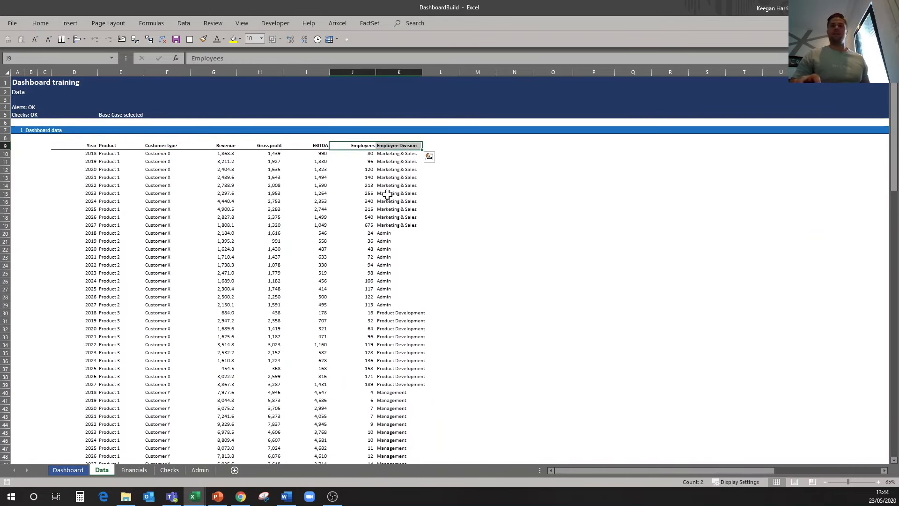
pyautogui.keyDown('ctrl'); pyautogui.click(81, 149); pyautogui.keyUp('ctrl')
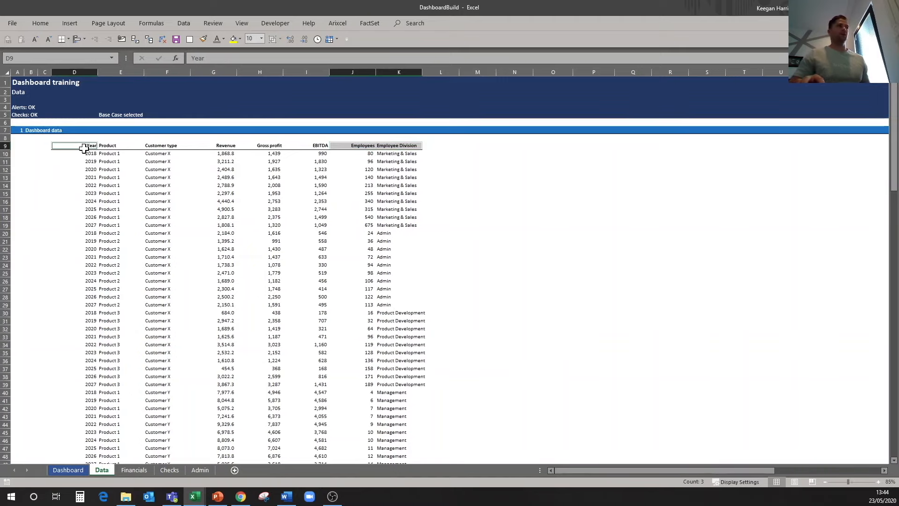
pyautogui.moveTo(139, 143); pyautogui.dragTo(319, 289)
pyautogui.moveTo(355, 147); pyautogui.dragTo(409, 406)
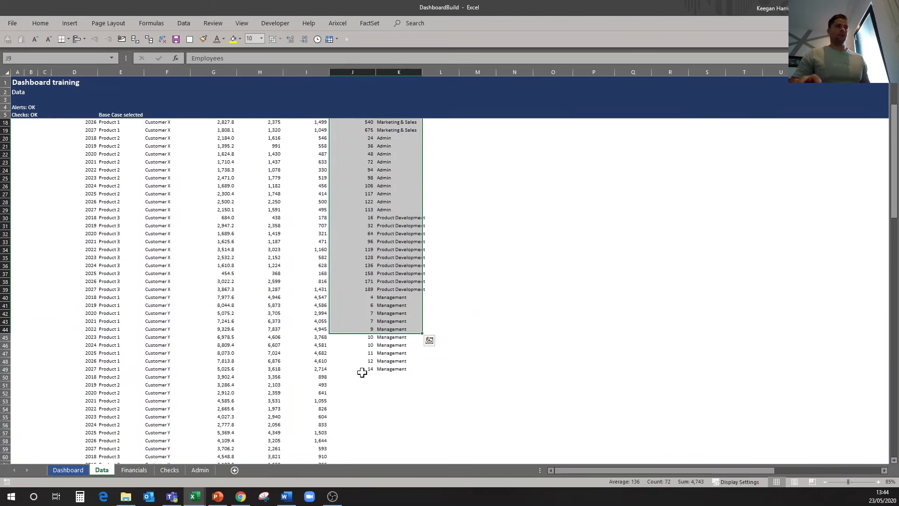
pyautogui.moveTo(362, 372); pyautogui.dragTo(393, 420)
pyautogui.scroll(-4, 384, 415)
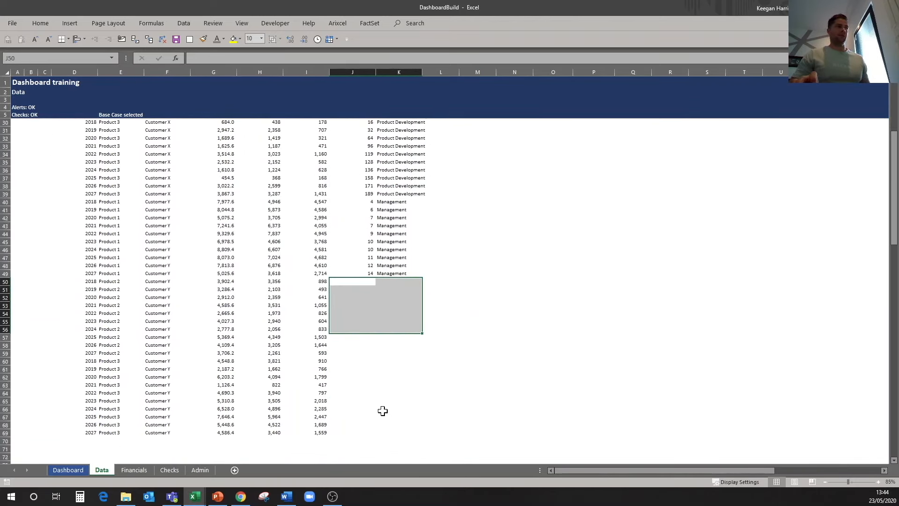
pyautogui.scroll(8, 375, 400)
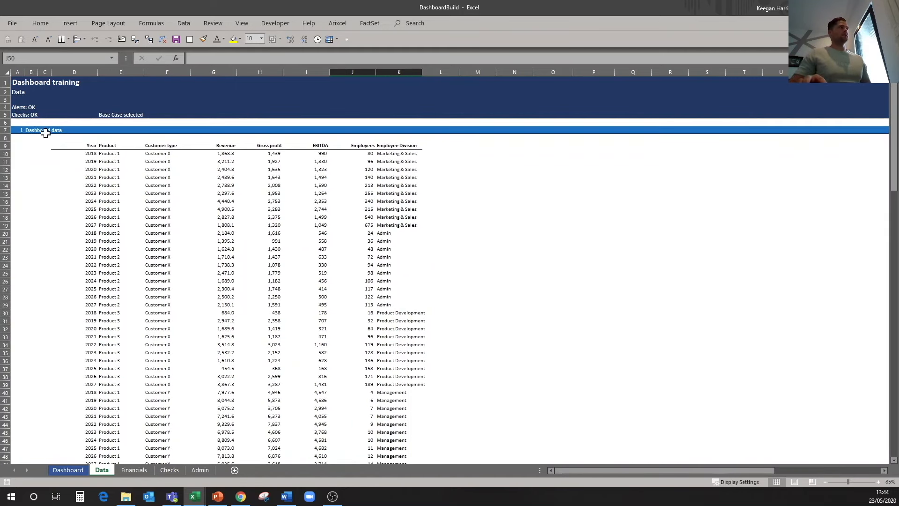
# - Convert the whole Data sheet range from Year to Employee Division, D9:K69, into a table with headers
pyautogui.click(61, 144)
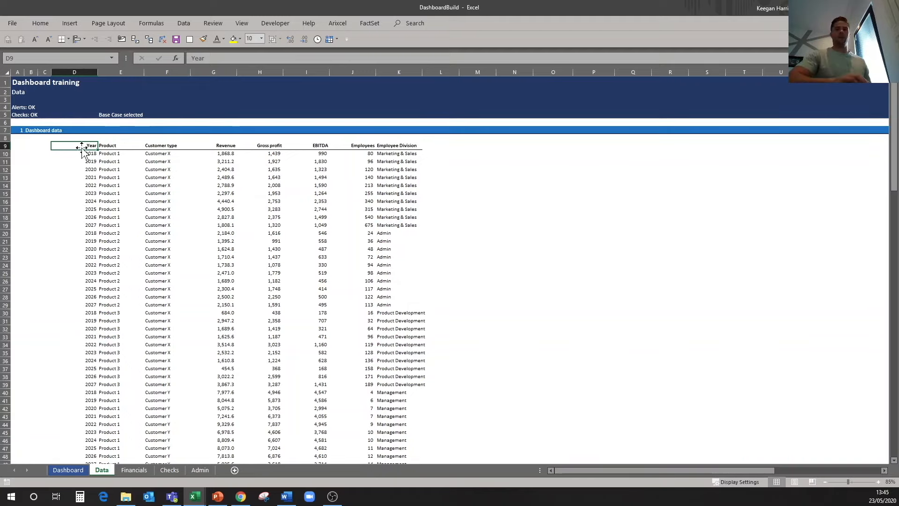
pyautogui.hotkey('ctrl', 'shift', 'Down')
pyautogui.hotkey('ctrl', 'shift', 'Right')
pyautogui.scroll(6, 134, 218)
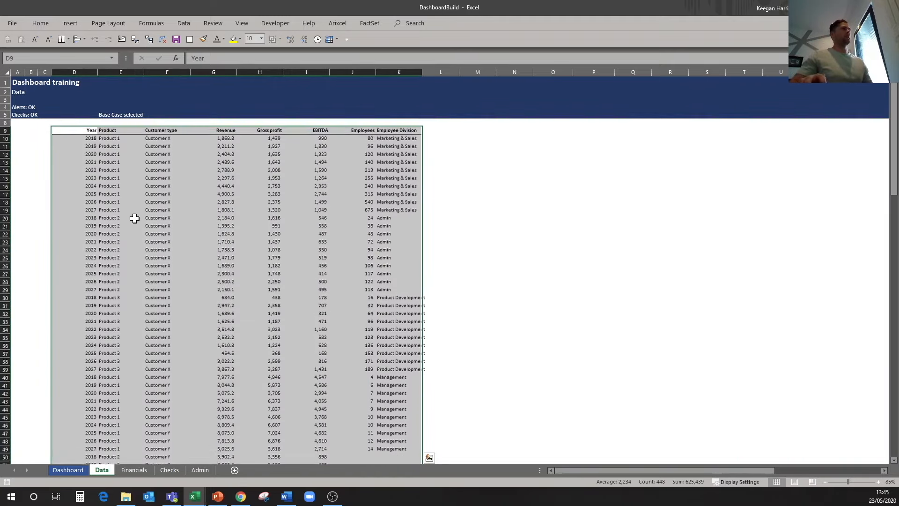
pyautogui.hotkey('ctrl', 't')
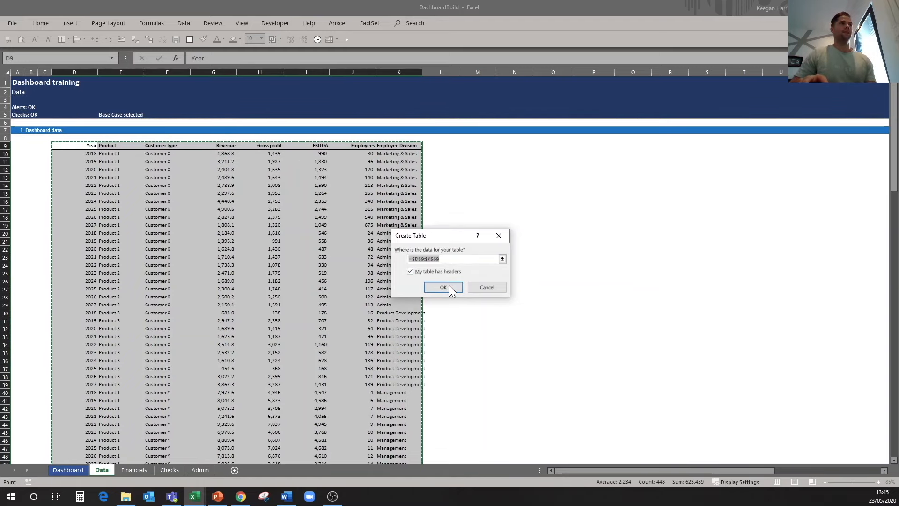
pyautogui.click(446, 287)
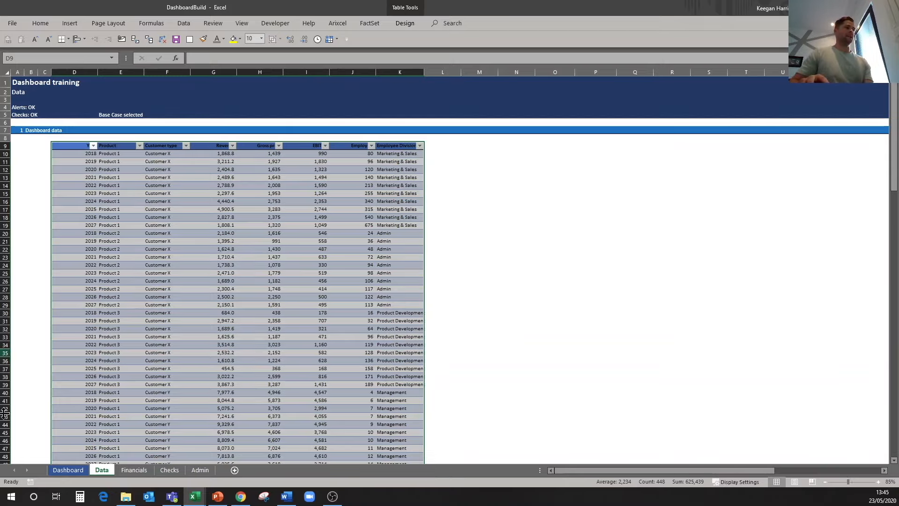
# - Copy the gradient rounded background shape from the O_Finished sheet of DashboardExampleBuild and return to DashboardBuild's Dashboard sheet
pyautogui.click(68, 469)
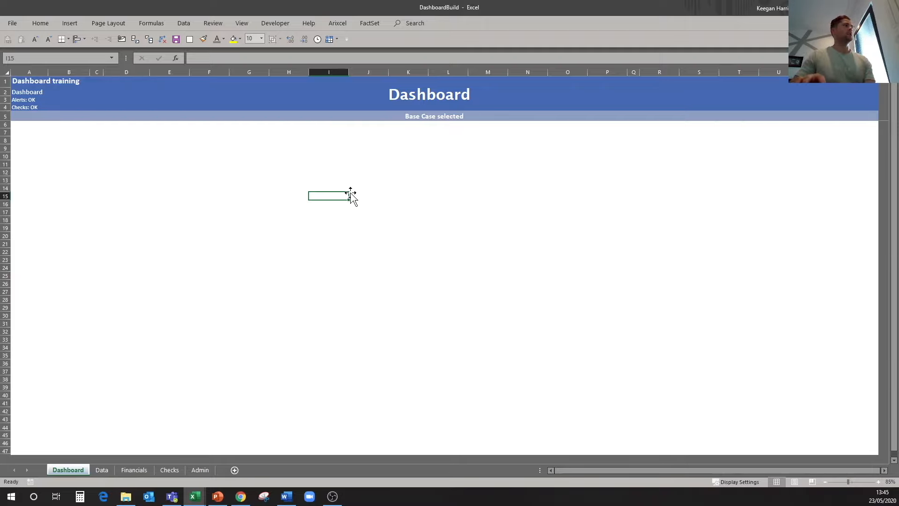
pyautogui.moveTo(195, 497)
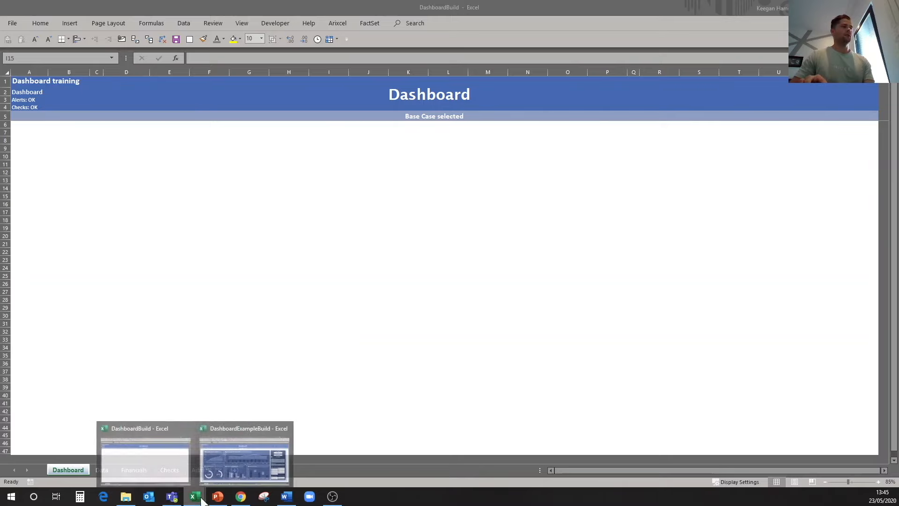
pyautogui.click(245, 456)
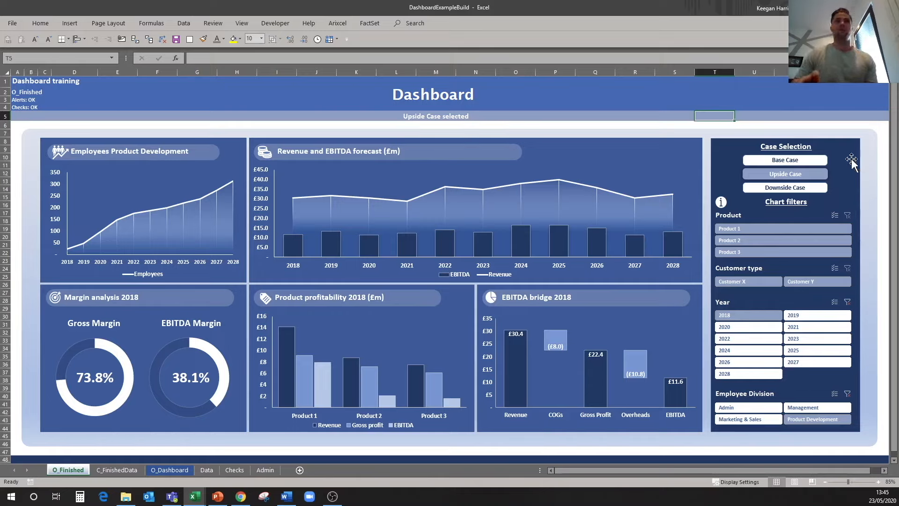
pyautogui.click(323, 439)
pyautogui.click(194, 496)
pyautogui.click(175, 471)
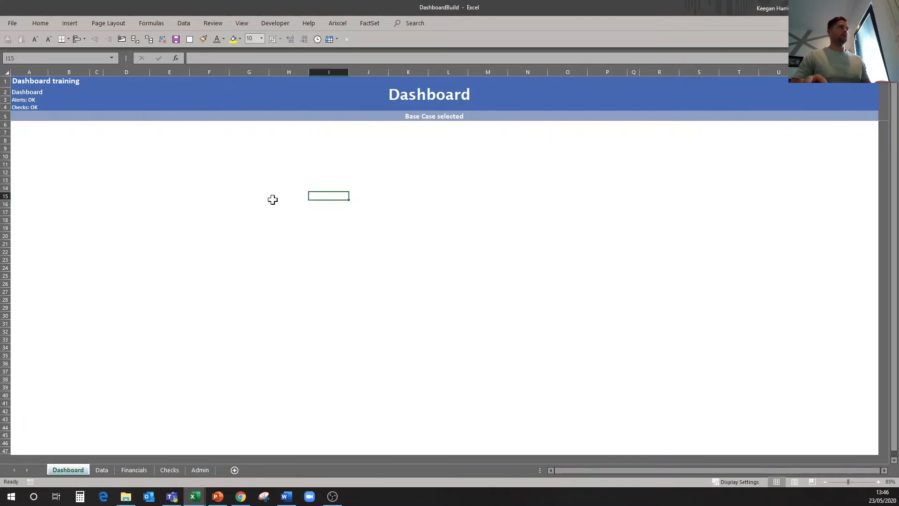
# - Try a rounded rectangle with tightened corners across the blank Dashboard area, then delete it
pyautogui.click(74, 23)
pyautogui.click(151, 50)
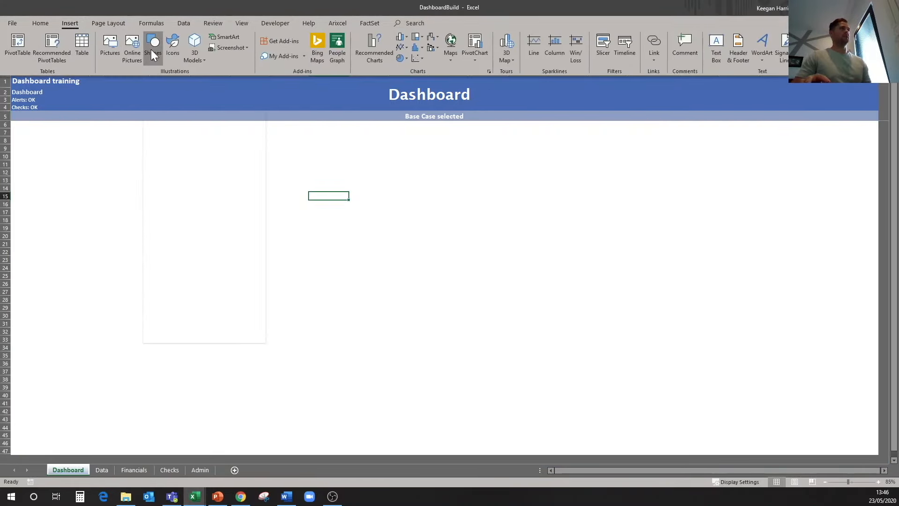
pyautogui.click(159, 130)
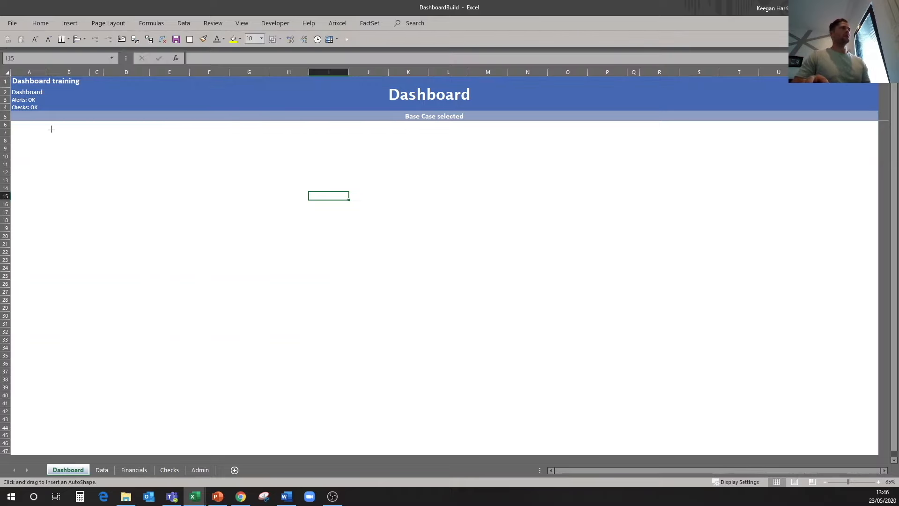
pyautogui.moveTo(29, 129)
pyautogui.mouseDown()
pyautogui.moveTo(695, 426)
pyautogui.moveTo(869, 448)
pyautogui.mouseUp()
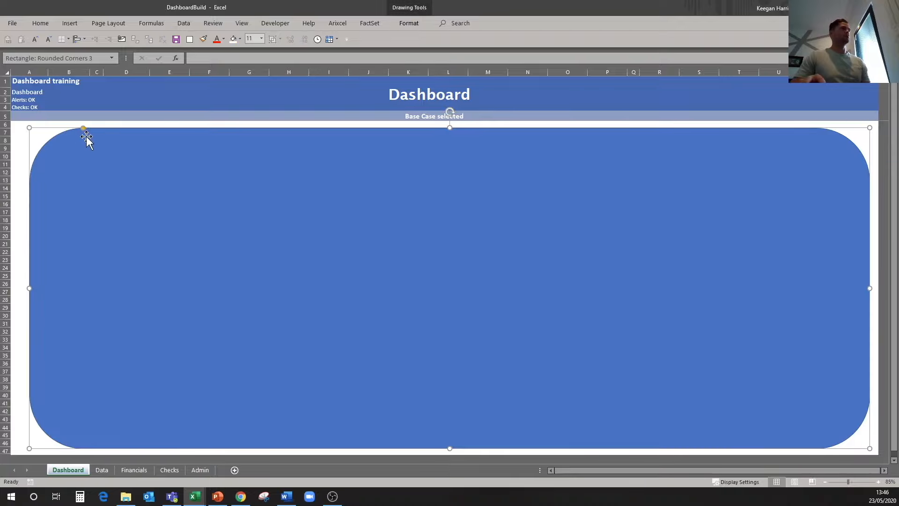
pyautogui.moveTo(82, 127); pyautogui.dragTo(43, 131)
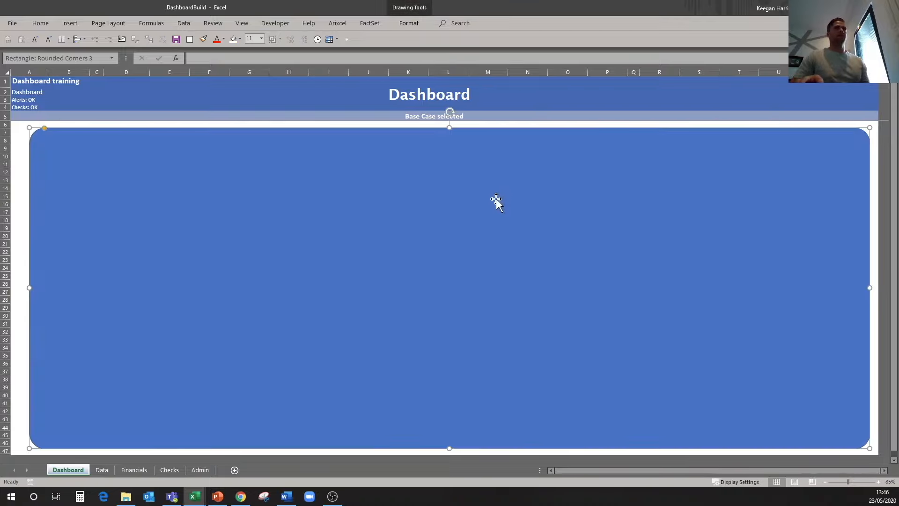
pyautogui.moveTo(177, 146); pyautogui.dragTo(171, 148)
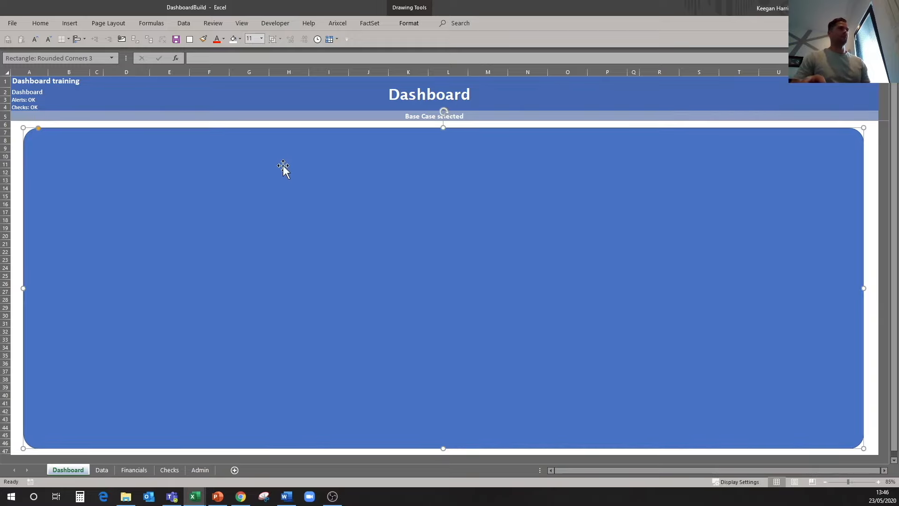
pyautogui.press('Delete')
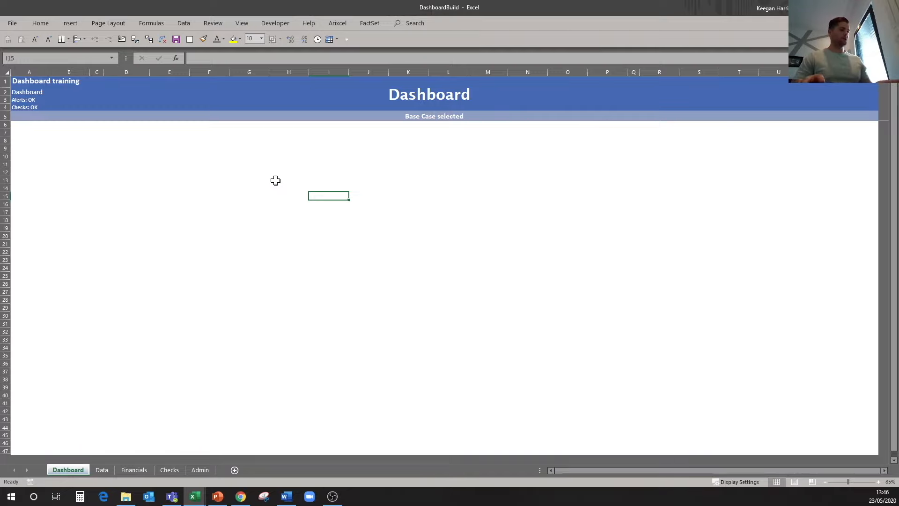
# - Paste the gradient rounded background onto the Dashboard sheet and fit it across the blank area from about row 7 to row 46
pyautogui.hotkey('ctrl', 'v')
pyautogui.moveTo(446, 235); pyautogui.dragTo(149, 170)
pyautogui.moveTo(624, 398); pyautogui.dragTo(867, 446)
pyautogui.click(313, 105)
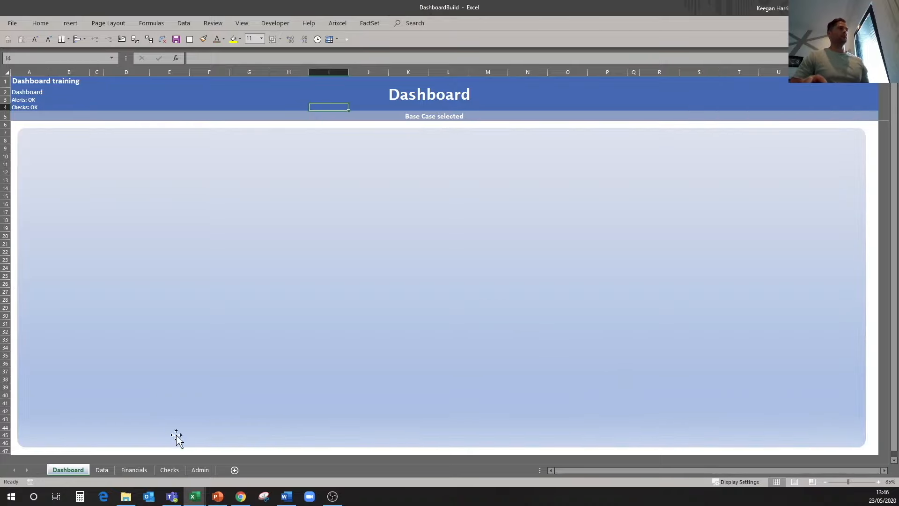
# - Copy the five-tile chart panel shape from the finished example workbook and return to DashboardBuild
pyautogui.moveTo(195, 496)
pyautogui.click(245, 456)
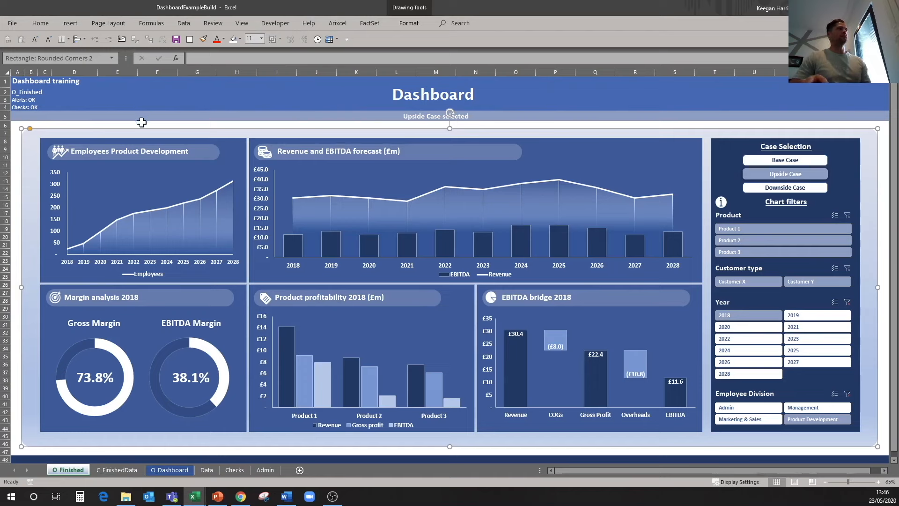
pyautogui.click(157, 113)
pyautogui.click(238, 139)
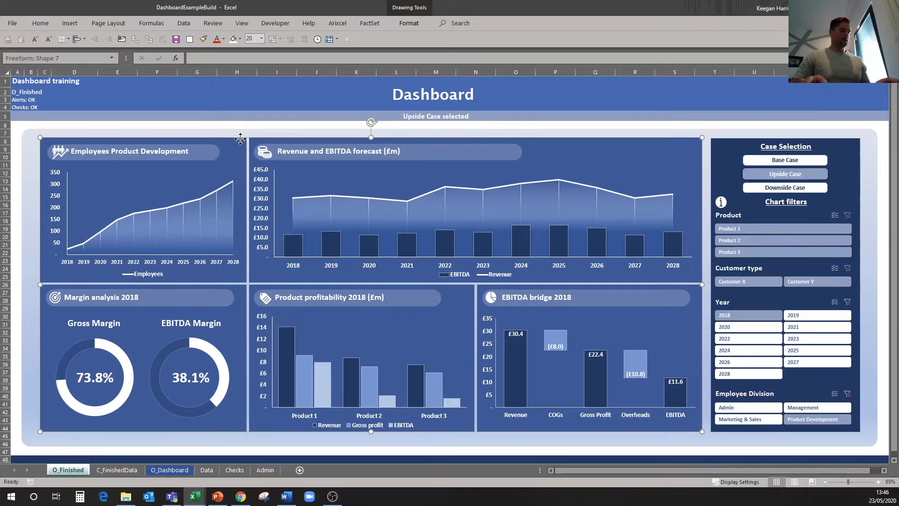
pyautogui.moveTo(198, 499)
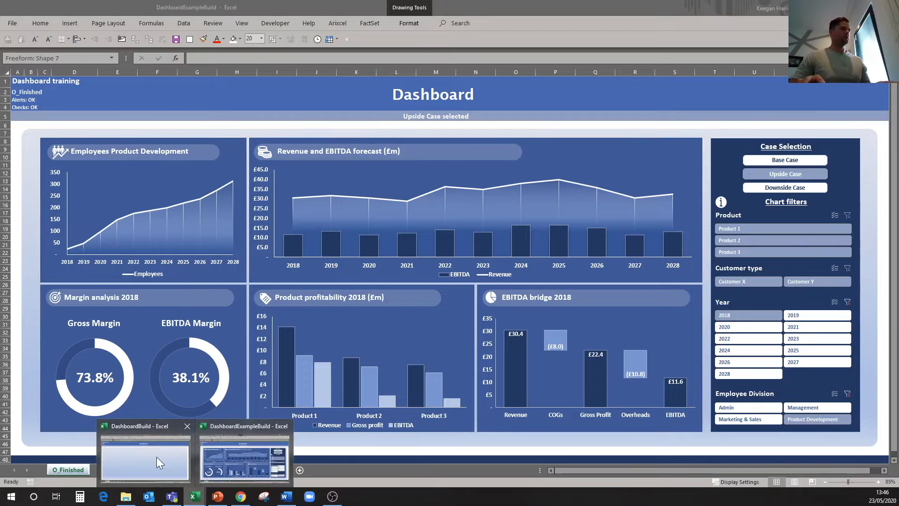
pyautogui.click(241, 456)
# - Paste the five-tile shape, place it near the gradient background's upper-left corner, and enlarge it towards the lower right
pyautogui.hotkey('ctrl', 'v')
pyautogui.moveTo(398, 233); pyautogui.dragTo(251, 183)
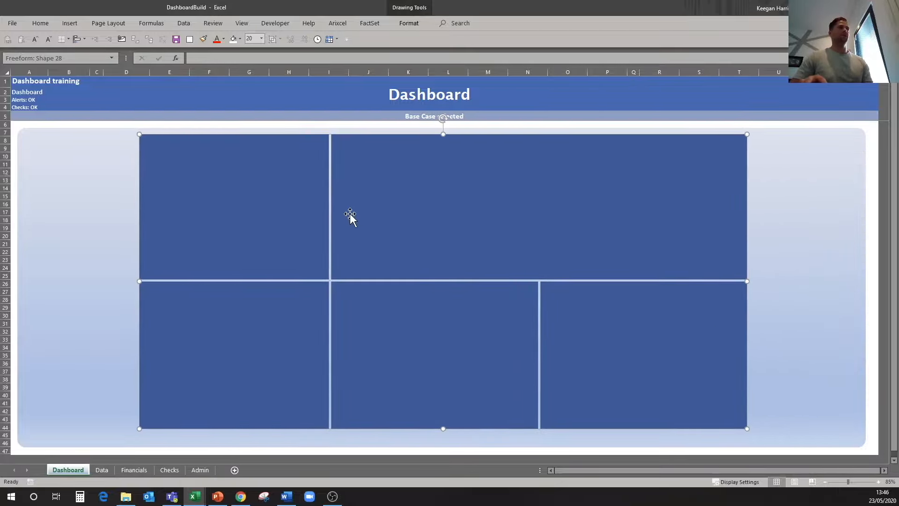
pyautogui.moveTo(372, 214); pyautogui.dragTo(347, 216)
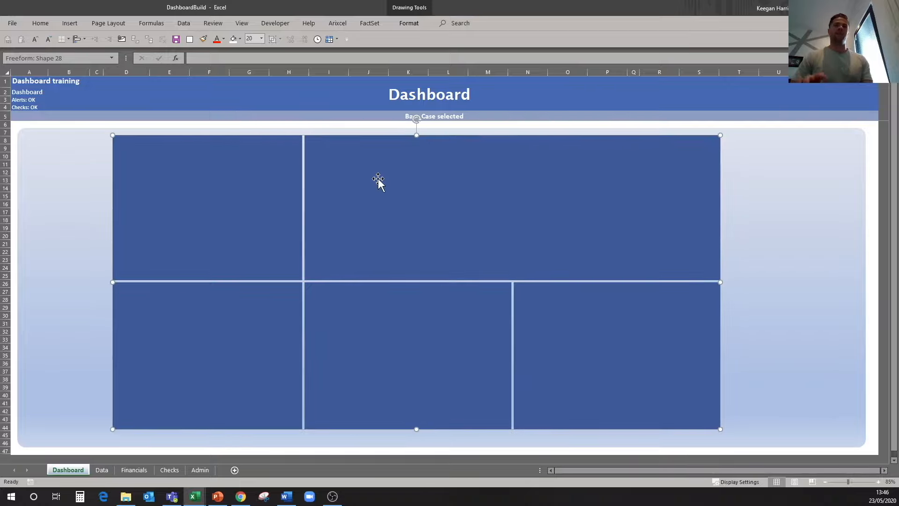
pyautogui.moveTo(378, 179); pyautogui.dragTo(356, 182)
pyautogui.moveTo(389, 211); pyautogui.dragTo(327, 198)
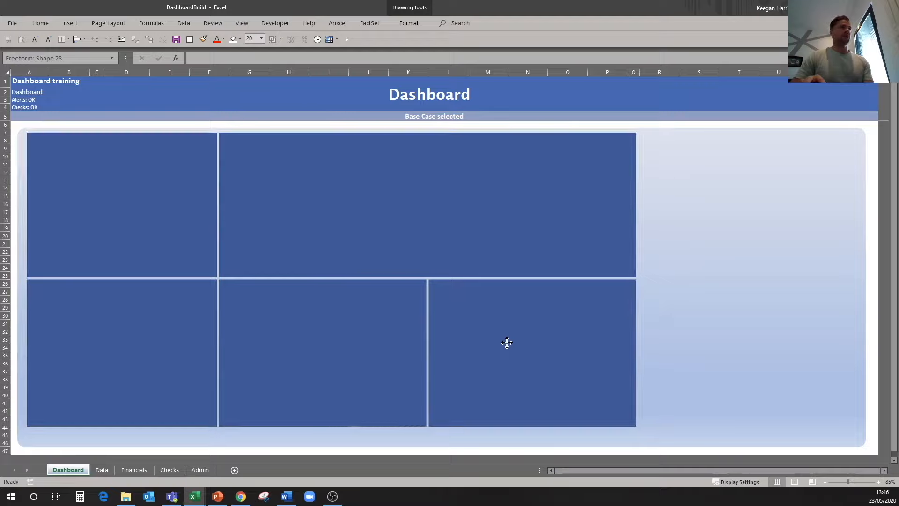
pyautogui.moveTo(635, 427); pyautogui.dragTo(826, 441)
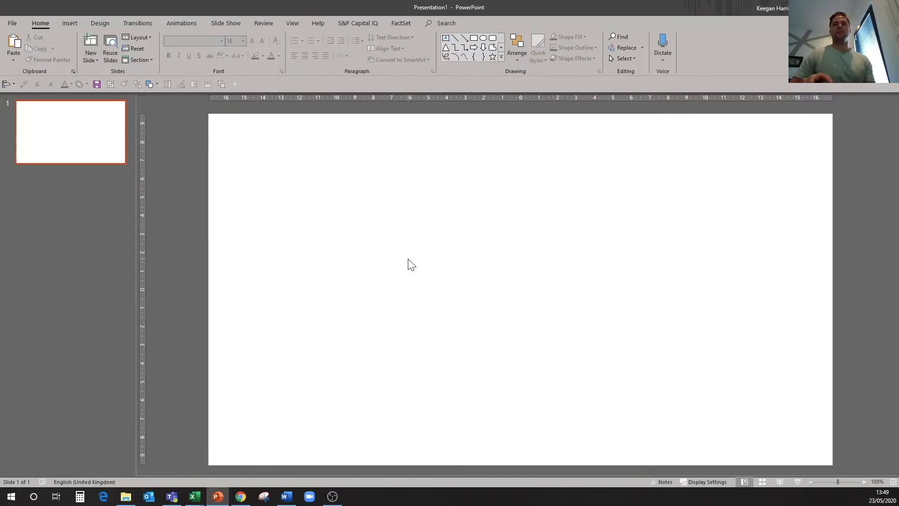
# - In PowerPoint, draw a large rectangle covering most of the blank slide
pyautogui.click(69, 23)
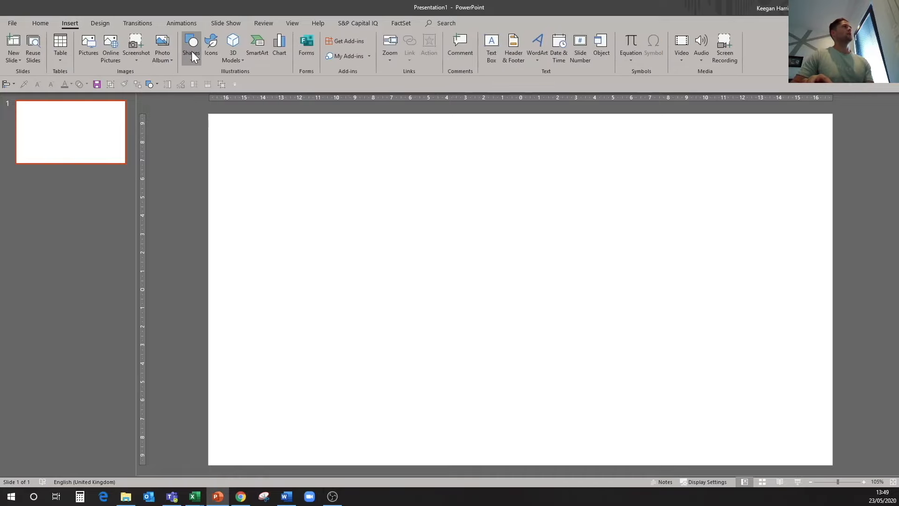
pyautogui.click(191, 47)
pyautogui.click(188, 130)
pyautogui.moveTo(257, 145); pyautogui.dragTo(802, 429)
pyautogui.click(827, 393)
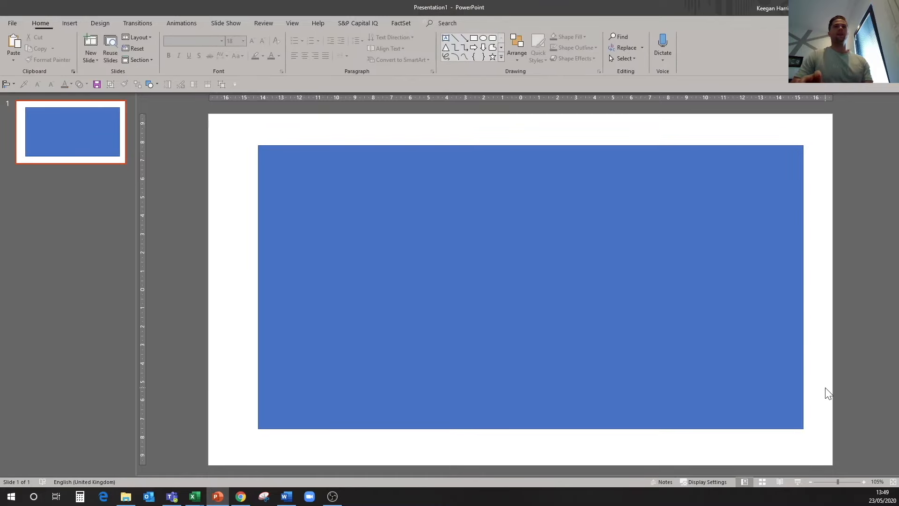
# - Draw a thin vertical rectangle about 16.69 cm high and 0.2 cm wide, crossing the left part of the large rectangle
pyautogui.click(76, 24)
pyautogui.click(191, 56)
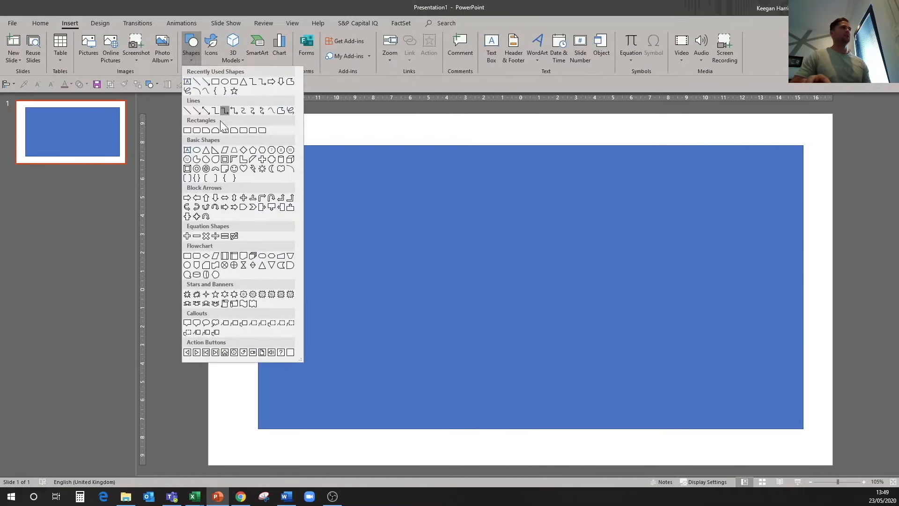
pyautogui.click(188, 130)
pyautogui.moveTo(381, 139); pyautogui.dragTo(385, 448)
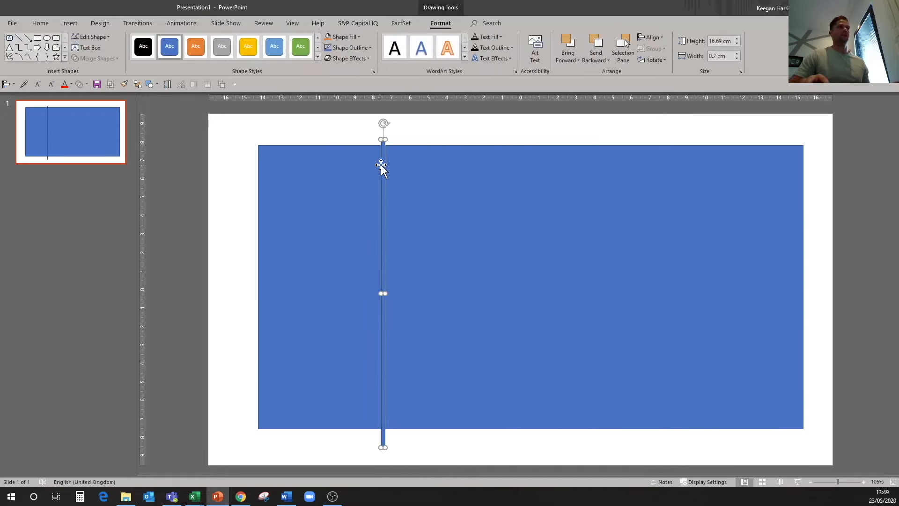
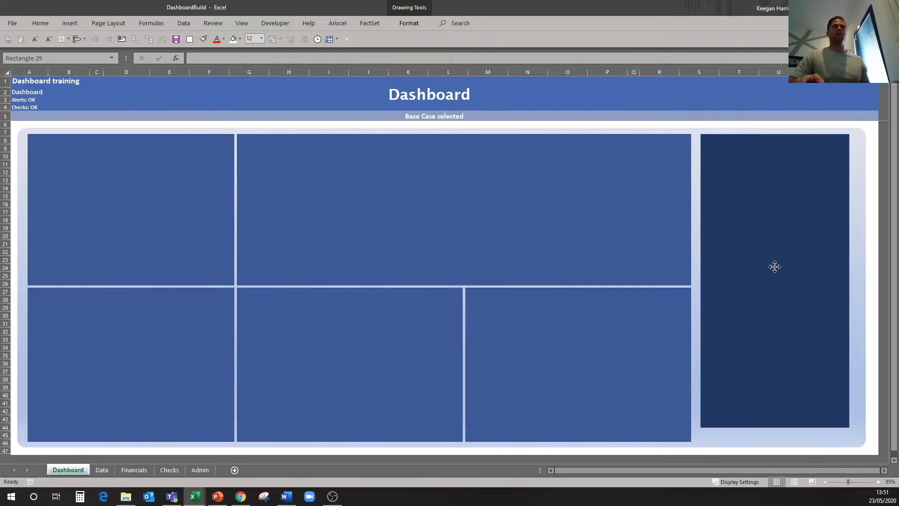
# - In Excel, extend the dark blue side panel downward to line up with the bottom edge of the chart tiles
pyautogui.moveTo(775, 427); pyautogui.dragTo(775, 442)
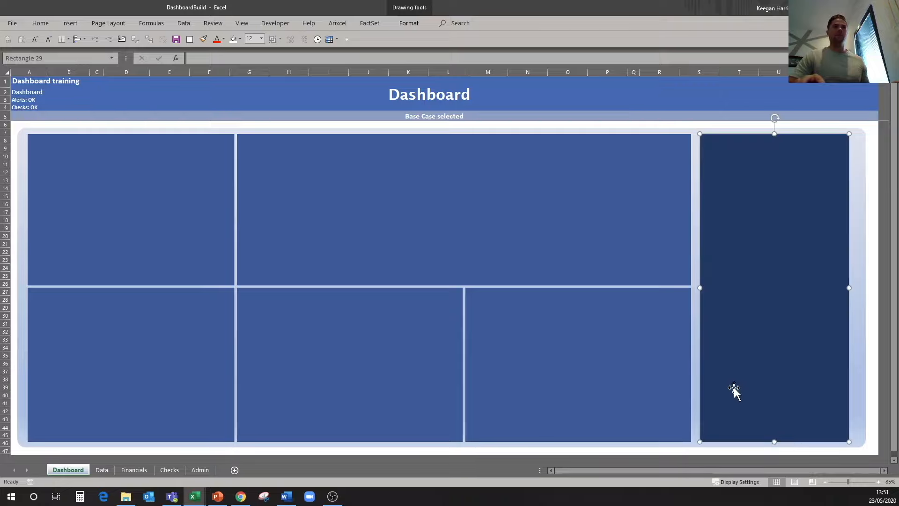
# - Nudge the dark blue side panel slightly left, closer to the chart tiles
pyautogui.press('Left')
pyautogui.press('Left')
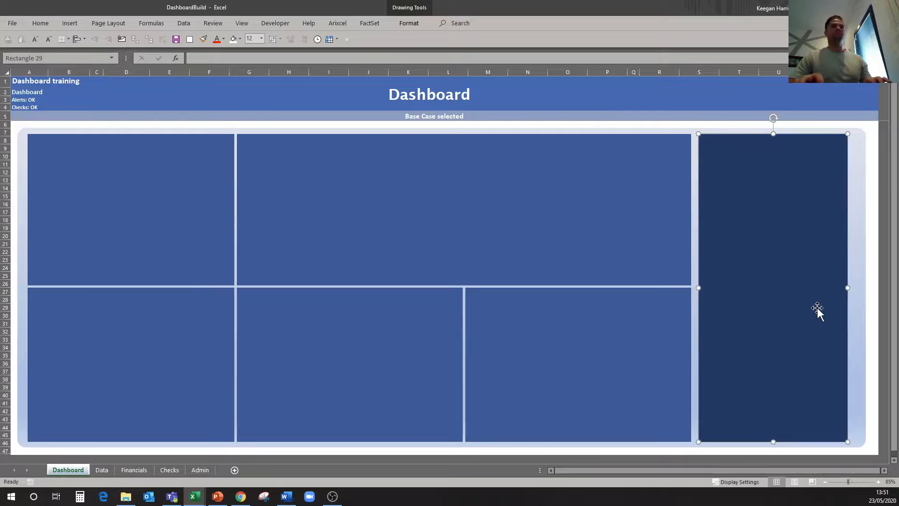
pyautogui.click(872, 292)
# - Move the five-tile shape and the side panel together slightly to the right, keeping their vertical position on the gradient background
pyautogui.click(428, 239)
pyautogui.keyDown('ctrl'); pyautogui.click(749, 246); pyautogui.keyUp('ctrl')
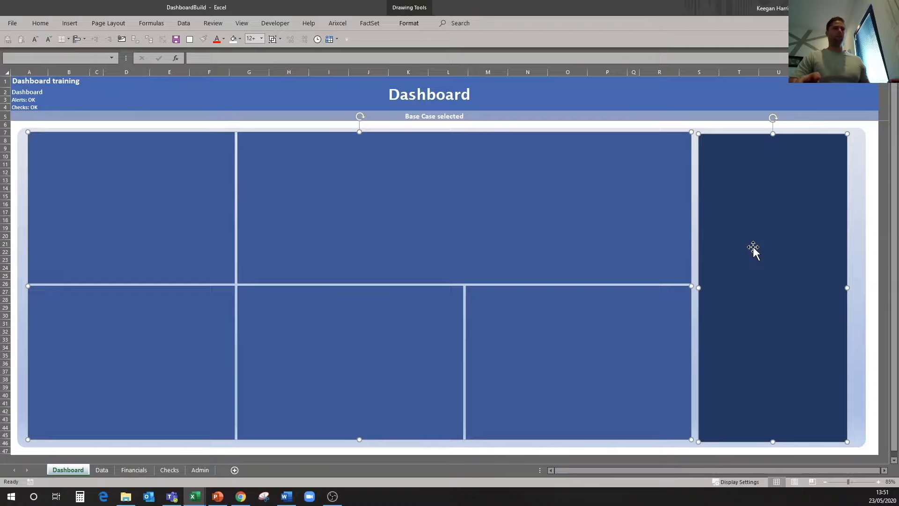
pyautogui.hotkey('ctrl', 'z')
pyautogui.keyDown('ctrl'); pyautogui.click(746, 247); pyautogui.keyUp('ctrl')
pyautogui.moveTo(746, 247); pyautogui.dragTo(749, 247)
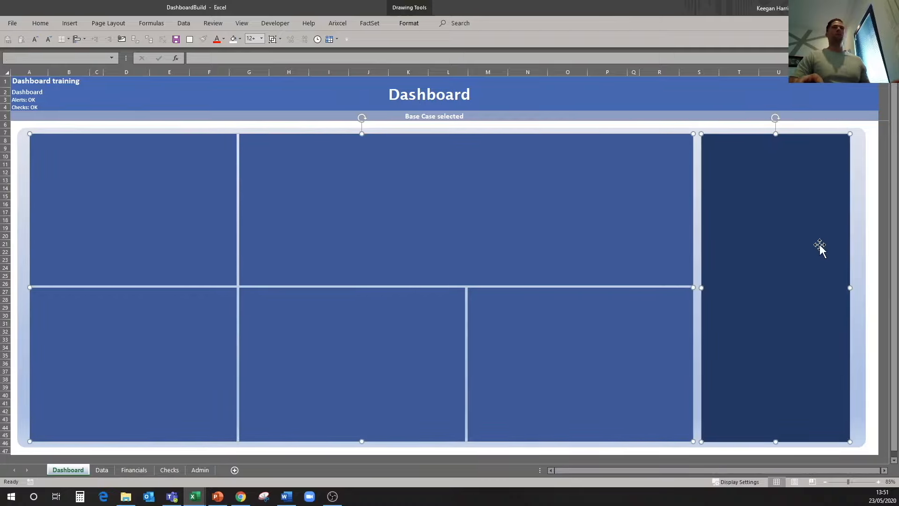
pyautogui.click(876, 223)
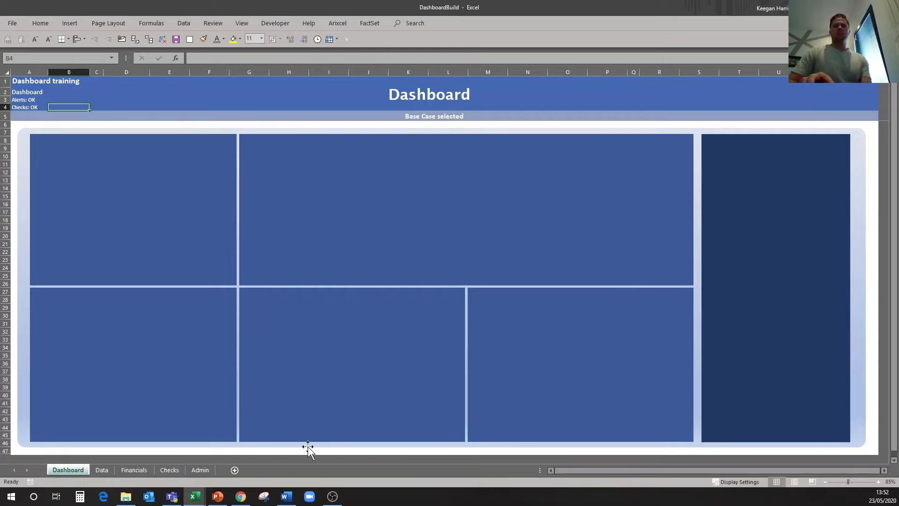
# - Examine the chart heading bars in the finished DashboardExampleBuild workbook, and return to DashboardBuild
pyautogui.click(197, 497)
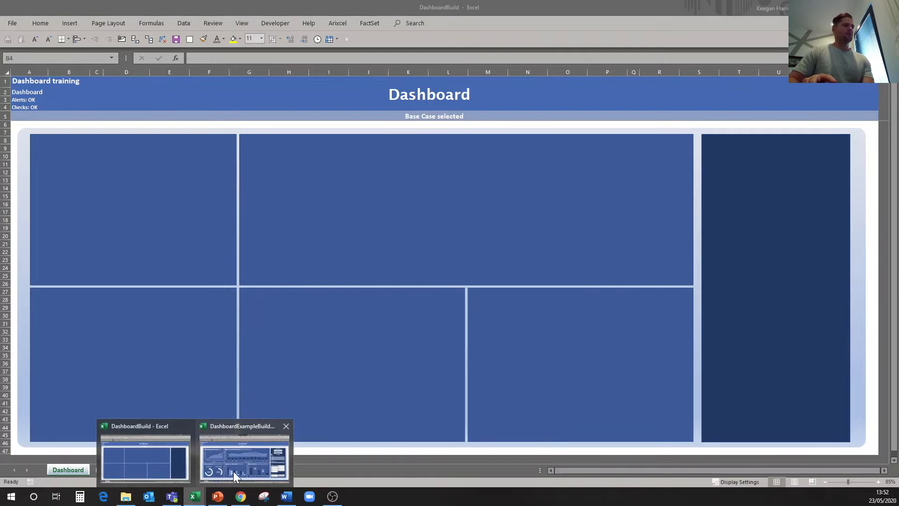
pyautogui.click(233, 471)
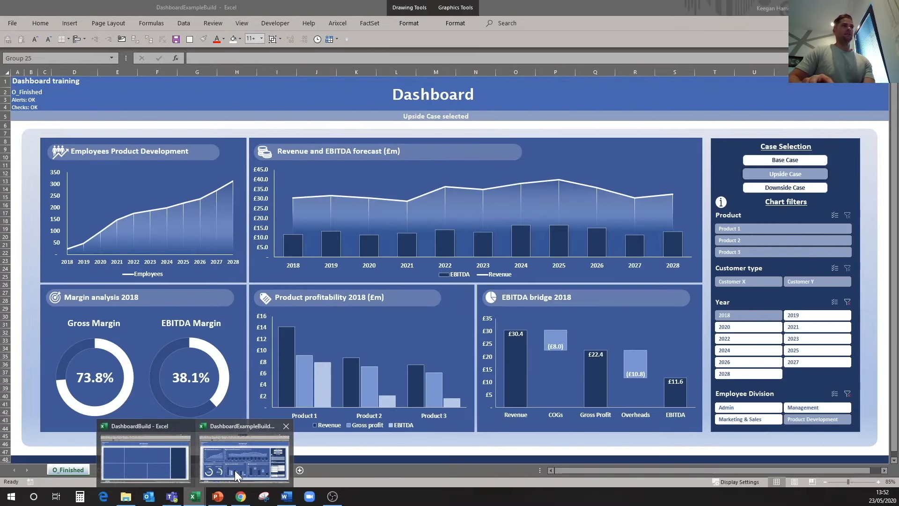
pyautogui.click(466, 149)
pyautogui.click(393, 304)
pyautogui.click(570, 300)
pyautogui.click(186, 302)
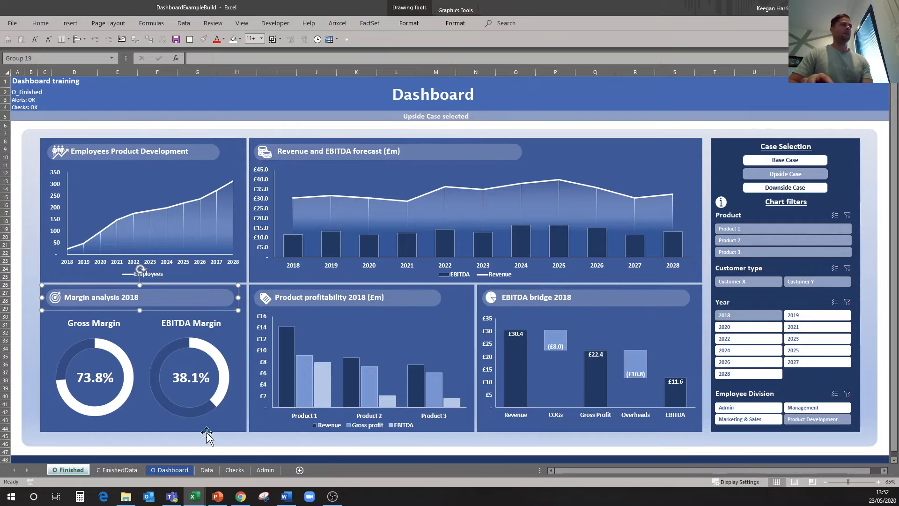
pyautogui.click(196, 497)
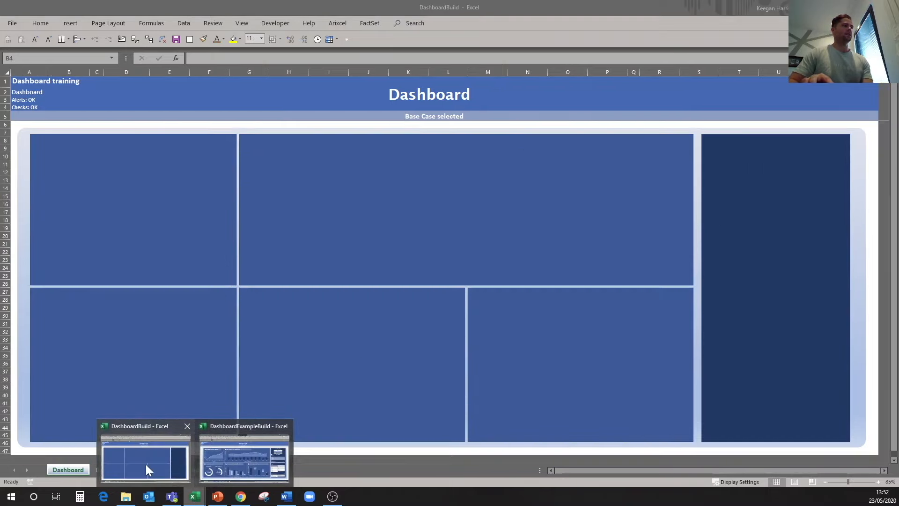
pyautogui.click(145, 464)
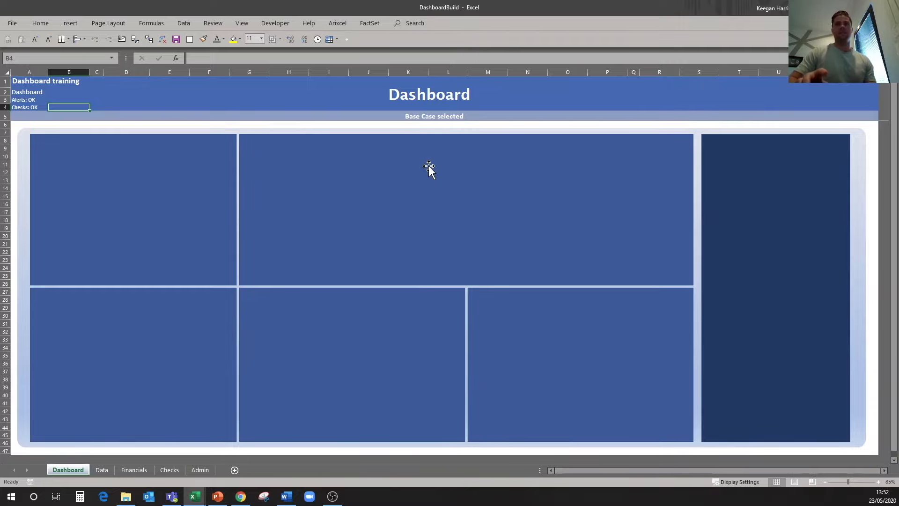
# - Draw a long, thin rounded rectangle as a heading bar near the upper-left corner of the wide top tile
pyautogui.click(71, 26)
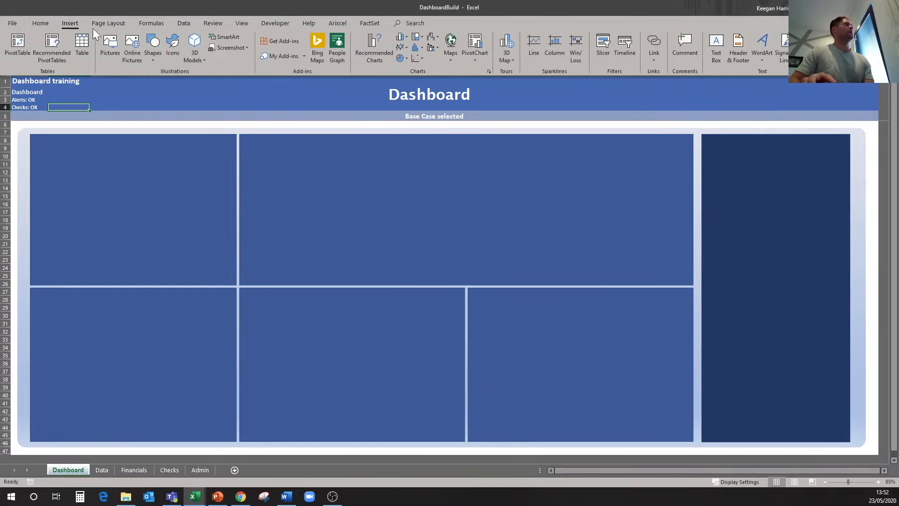
pyautogui.click(158, 54)
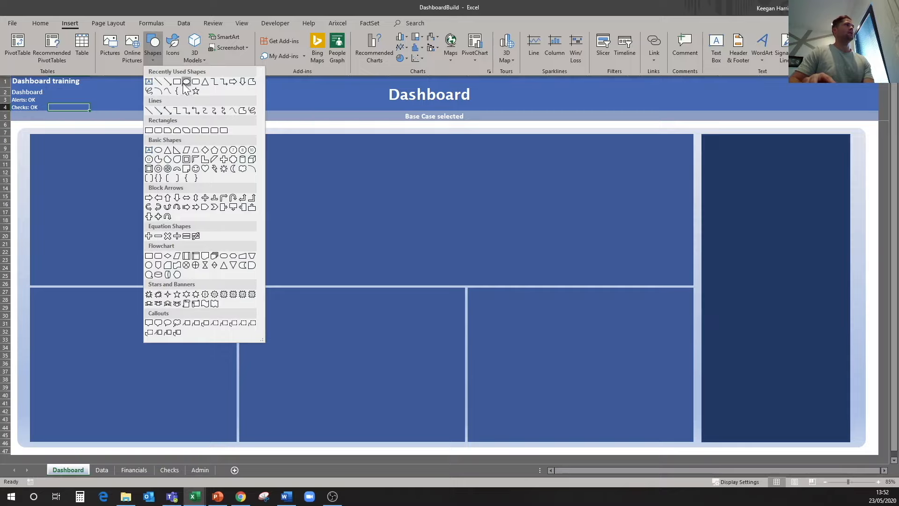
pyautogui.click(197, 82)
pyautogui.moveTo(251, 140); pyautogui.dragTo(514, 160)
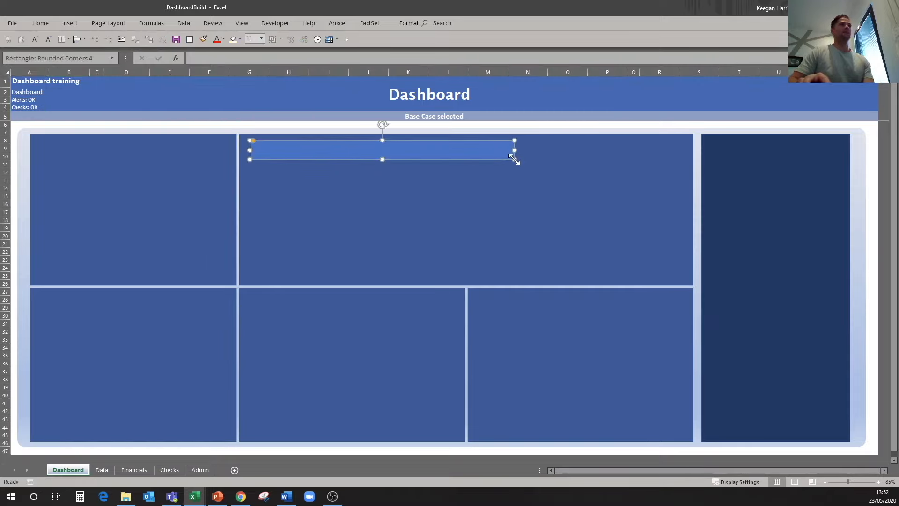
# - Fill the heading bar with the light grey-blue recent colour and fully round its ends
pyautogui.rightClick(484, 156)
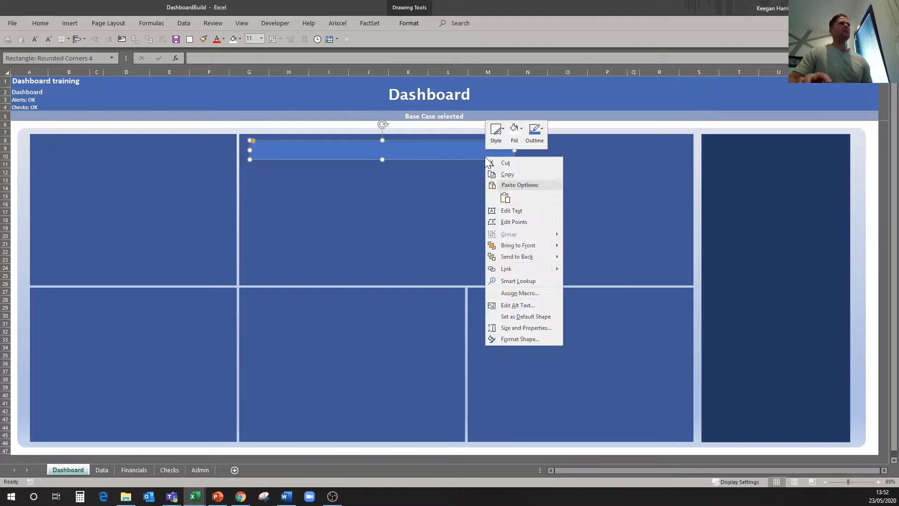
pyautogui.click(515, 130)
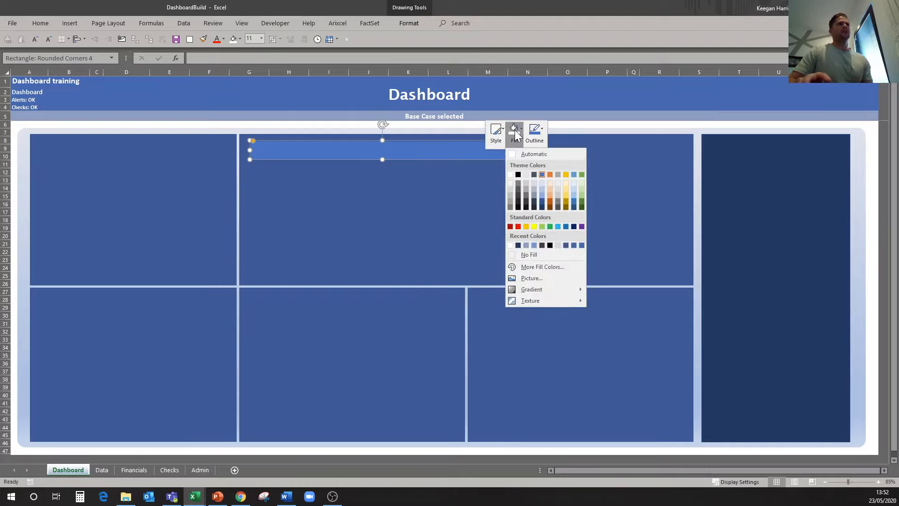
pyautogui.click(527, 244)
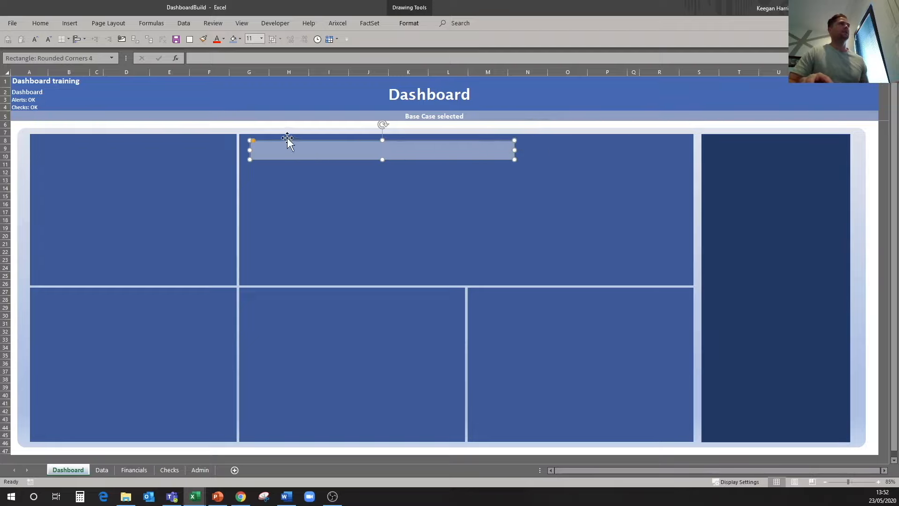
pyautogui.moveTo(252, 140); pyautogui.dragTo(266, 143)
pyautogui.click(500, 164)
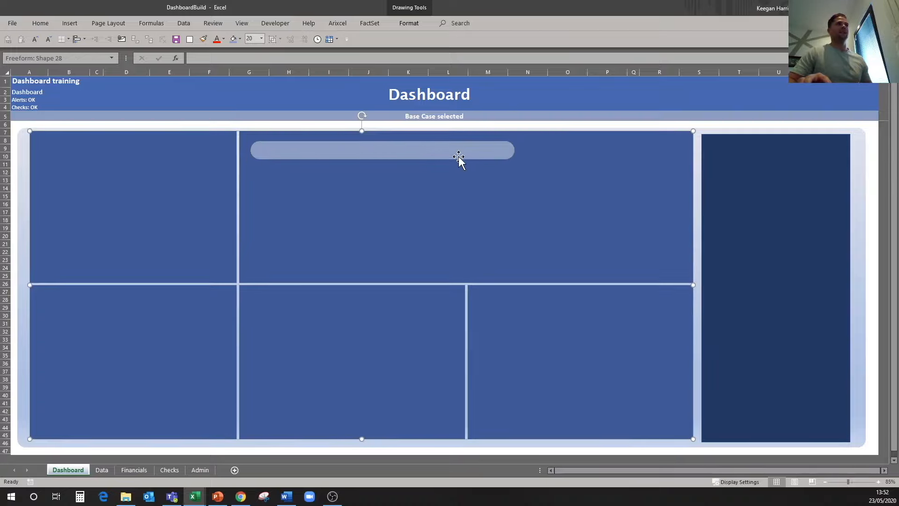
# - Move the heading bar closer to the wide tile's upper-left corner and shorten it from its right end to about half the tile's width
pyautogui.click(458, 157)
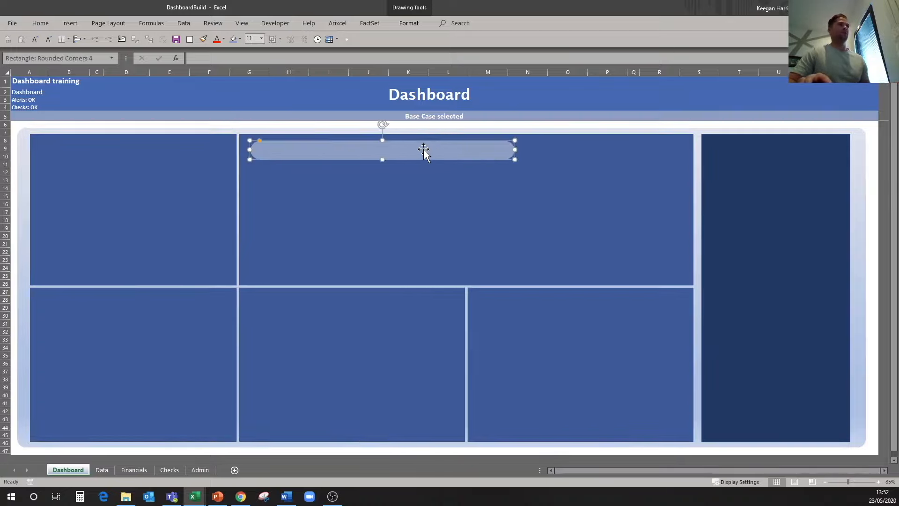
pyautogui.moveTo(415, 149); pyautogui.dragTo(409, 148)
pyautogui.moveTo(509, 148); pyautogui.dragTo(474, 149)
pyautogui.click(543, 107)
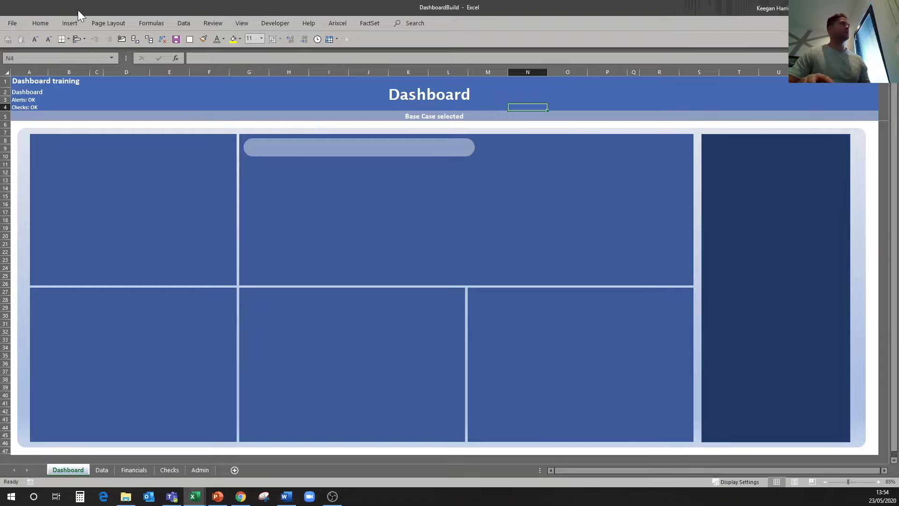
# - Add a text box over the heading bar containing "Revenue and EBITDA forecast"
pyautogui.click(75, 21)
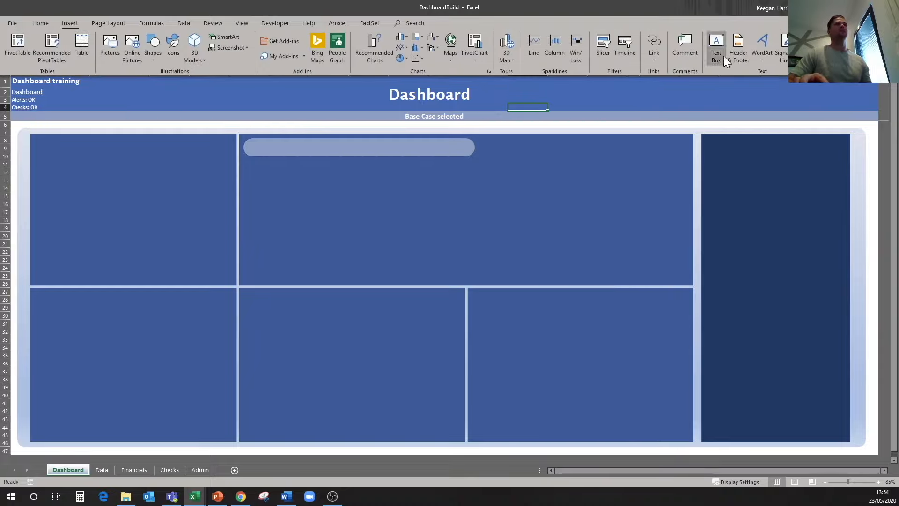
pyautogui.click(716, 45)
pyautogui.moveTo(260, 138); pyautogui.dragTo(469, 156)
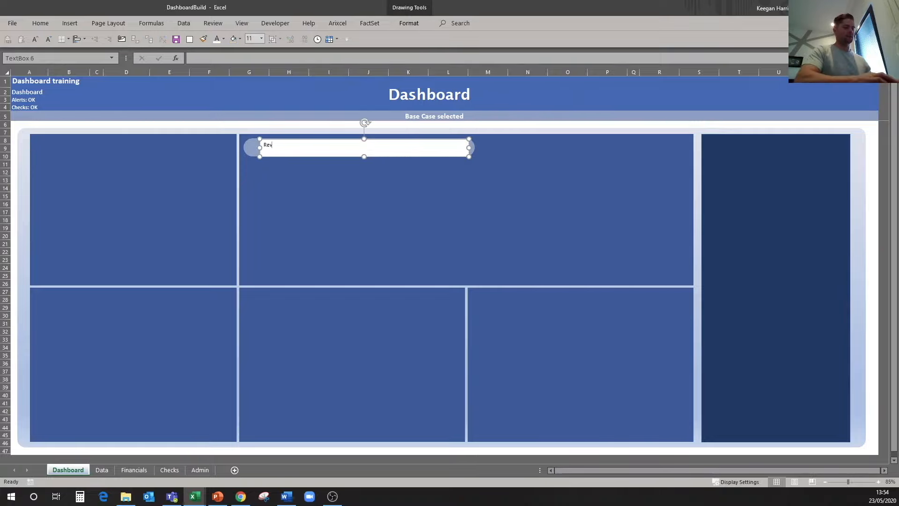
pyautogui.write('Revenue and EBITDA forecast')
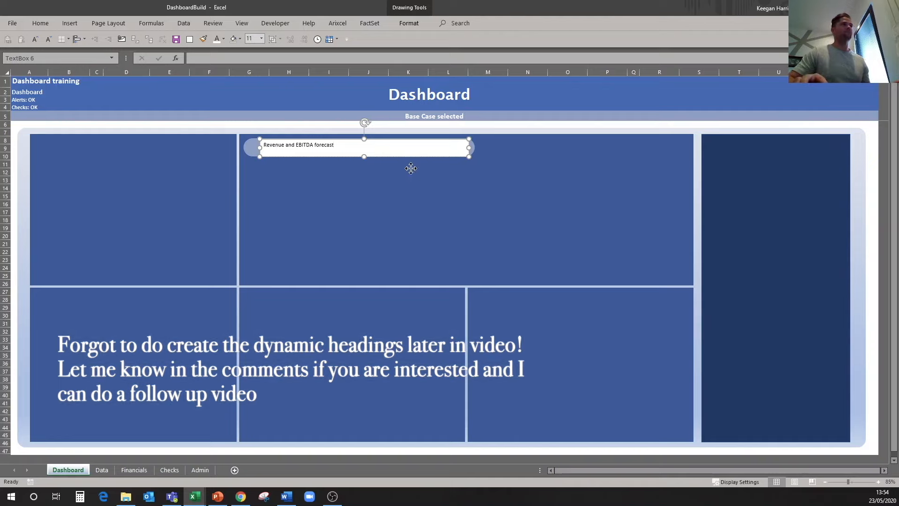
pyautogui.click(412, 169)
# - Remove the fill and the outline from the heading's text box
pyautogui.click(370, 147)
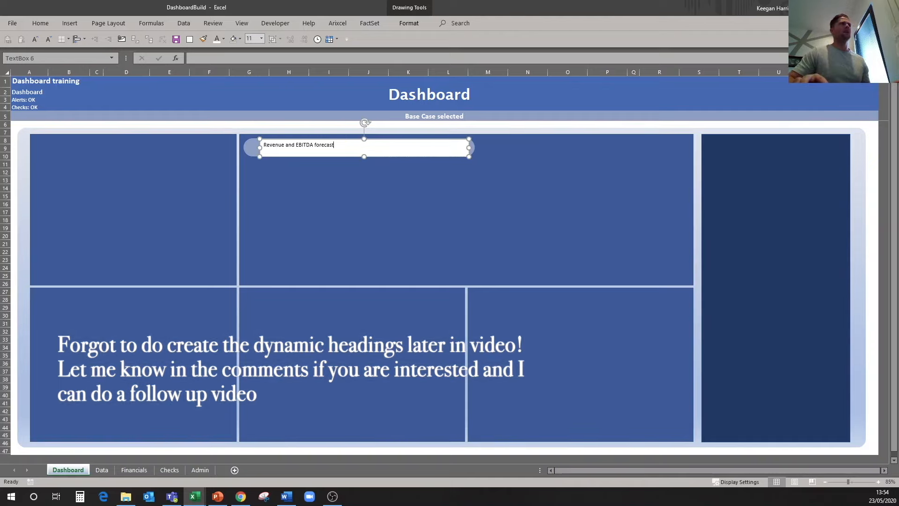
pyautogui.rightClick(424, 143)
pyautogui.click(452, 112)
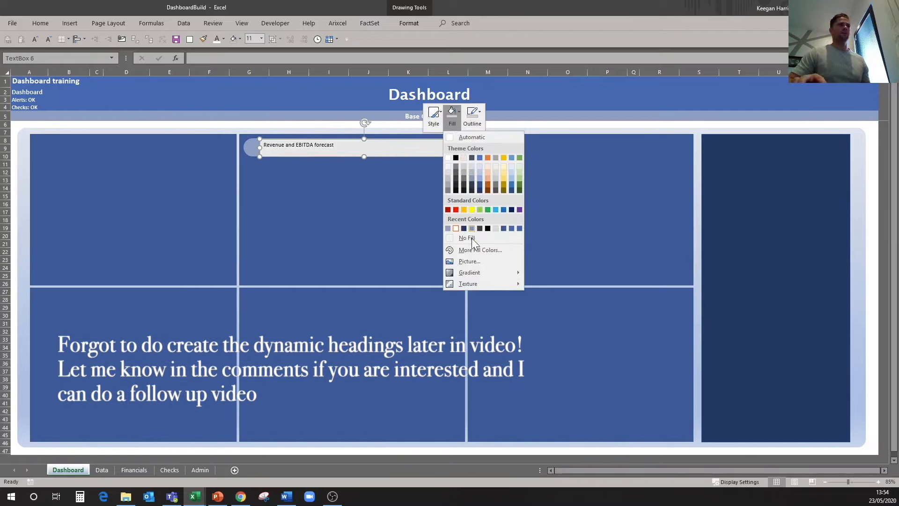
pyautogui.click(471, 239)
pyautogui.click(473, 115)
pyautogui.click(488, 239)
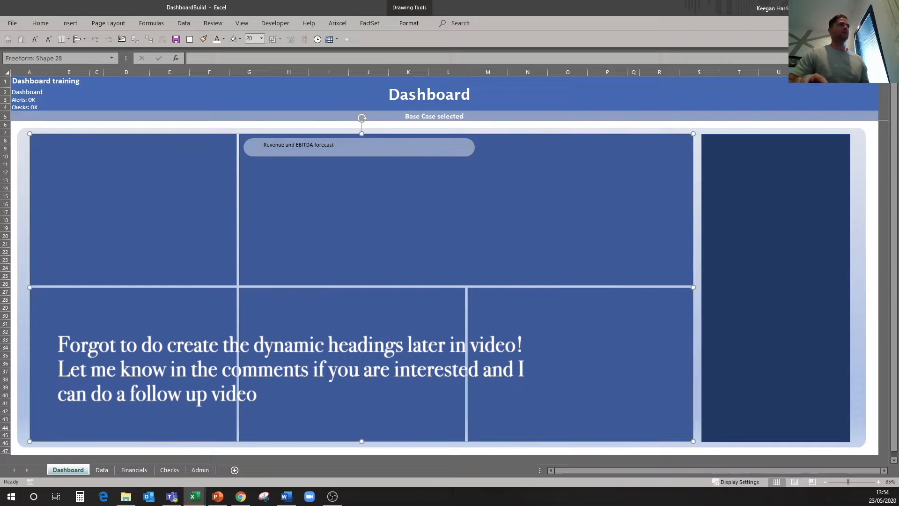
# - Enlarge the heading text to size 20 and colour it white
pyautogui.hotkey('ctrl', 'shift', '.')
pyautogui.hotkey('ctrl', 'shift', '.')
pyautogui.hotkey('ctrl', 'shift', '.')
pyautogui.hotkey('ctrl', 'shift', '.')
pyautogui.hotkey('ctrl', 'shift', '.')
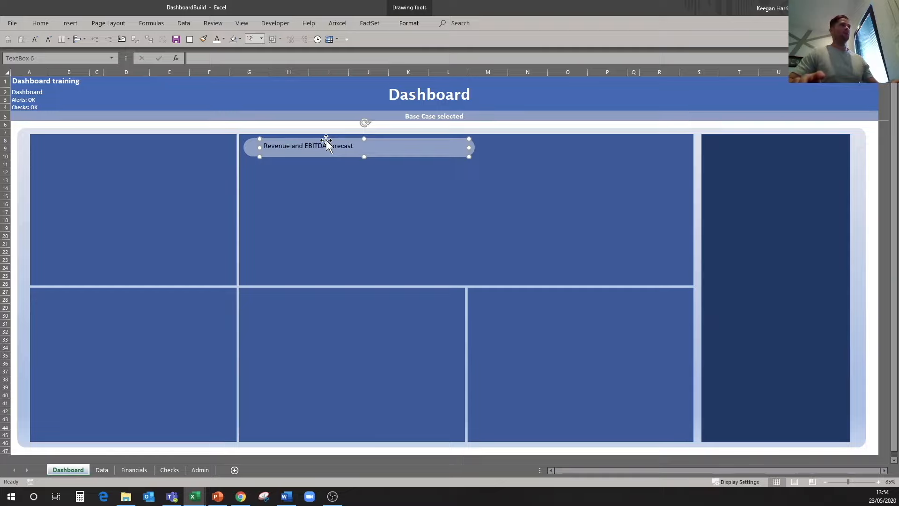
pyautogui.click(217, 38)
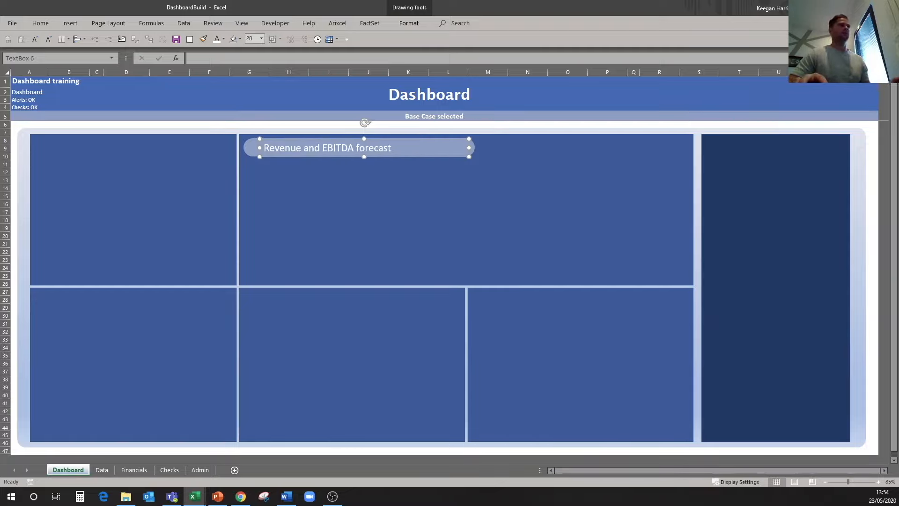
# - Align the heading text box and the rounded bar to each other's vertical middle
pyautogui.keyDown('shift'); pyautogui.click(245, 148); pyautogui.keyUp('shift')
pyautogui.click(119, 22)
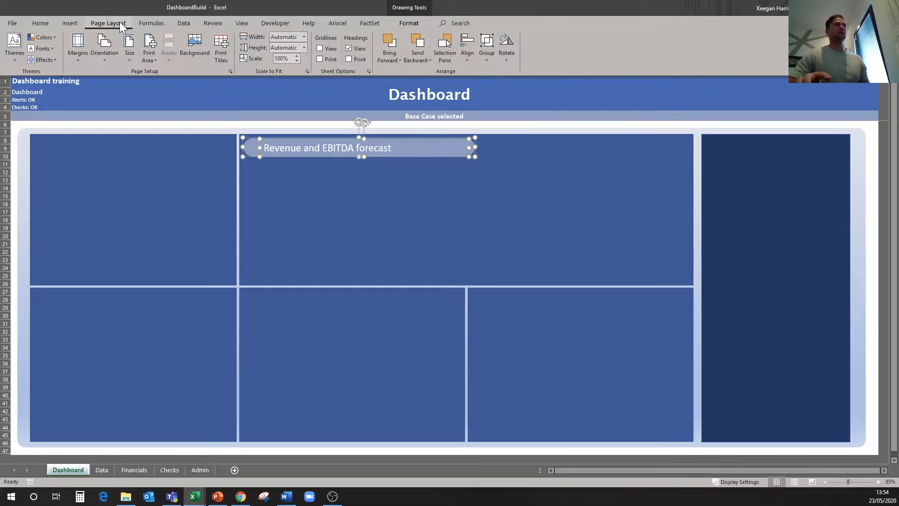
pyautogui.click(468, 57)
pyautogui.click(502, 118)
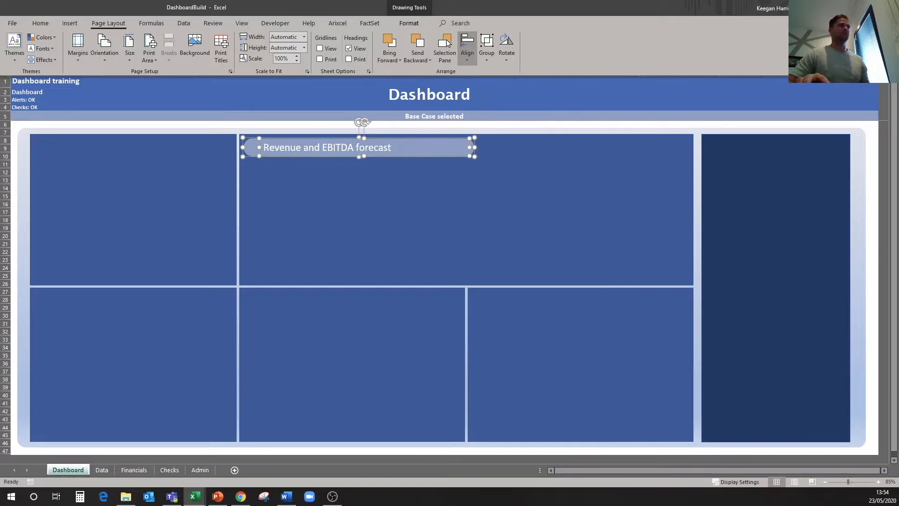
# - Make the "Revenue and EBITDA forecast" heading text bold
pyautogui.click(347, 140)
pyautogui.hotkey('ctrl', 'b')
pyautogui.click(350, 188)
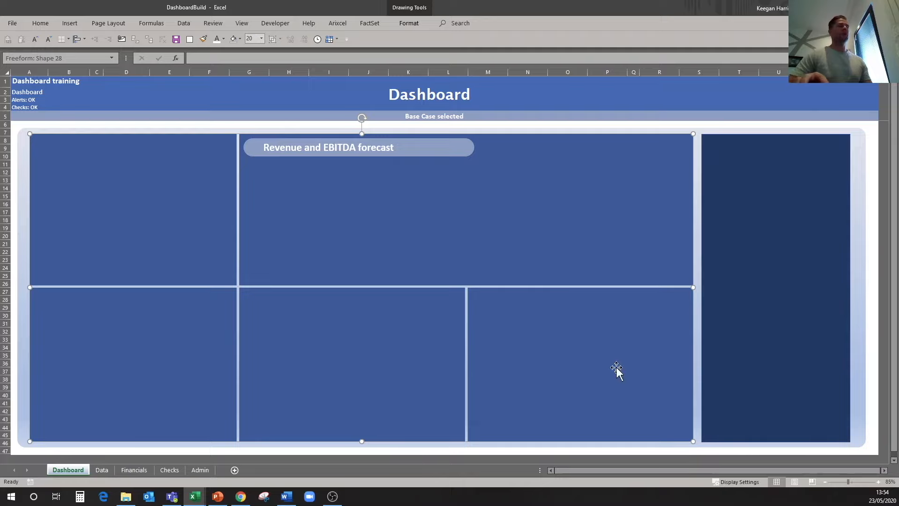
# - Check the heading icons in the finished DashboardExampleBuild workbook, and return to DashboardBuild
pyautogui.moveTo(196, 496)
pyautogui.click(268, 472)
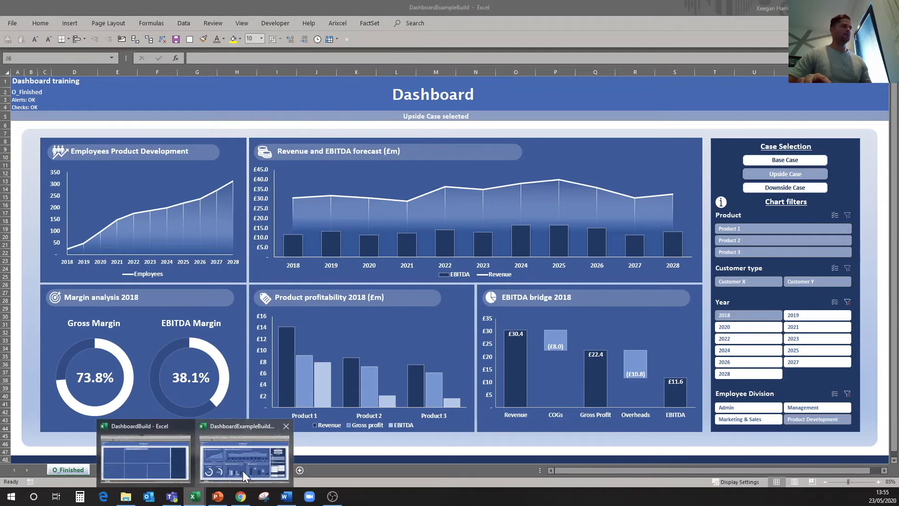
pyautogui.moveTo(195, 496)
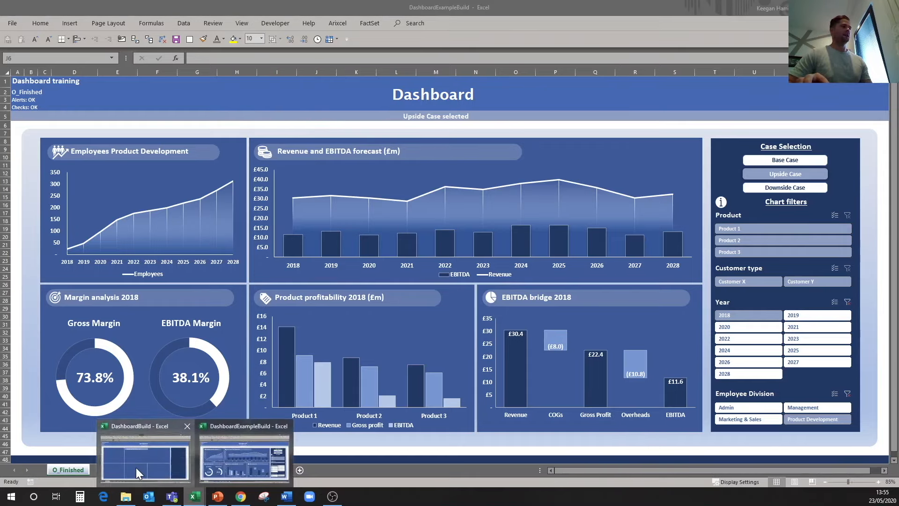
pyautogui.click(136, 472)
# - Insert the stacked coins icon from the Commerce category of the icon library
pyautogui.click(67, 23)
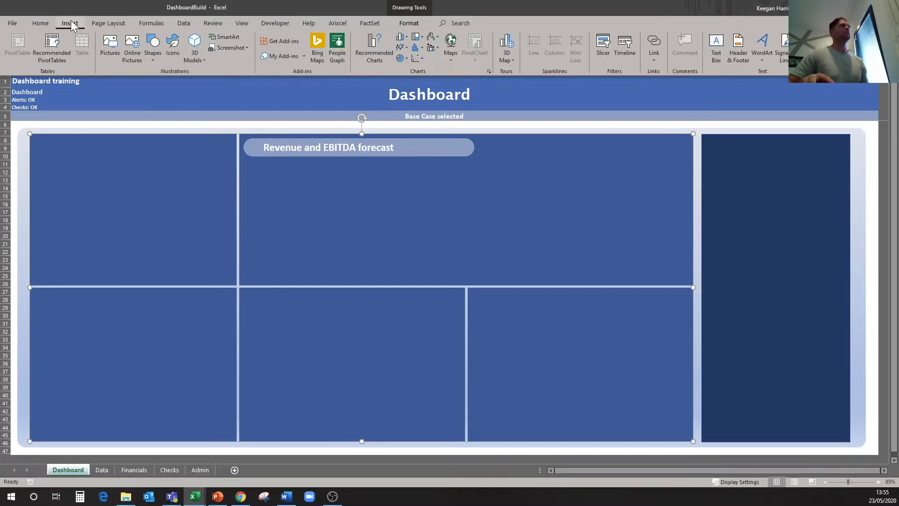
pyautogui.click(177, 46)
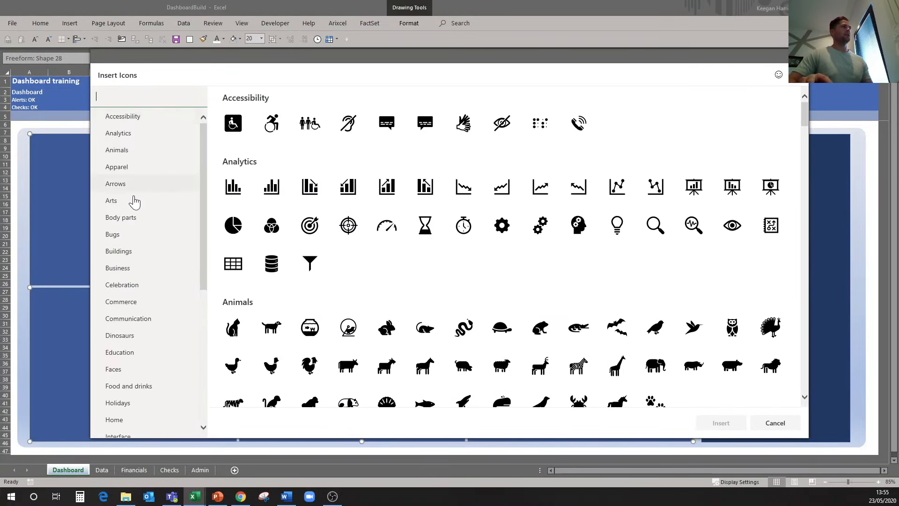
pyautogui.click(123, 268)
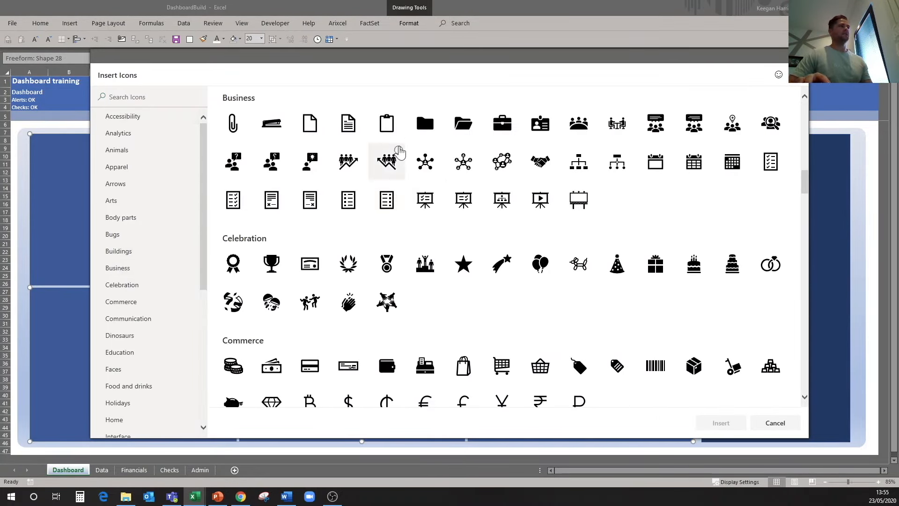
pyautogui.scroll(-2, 281, 305)
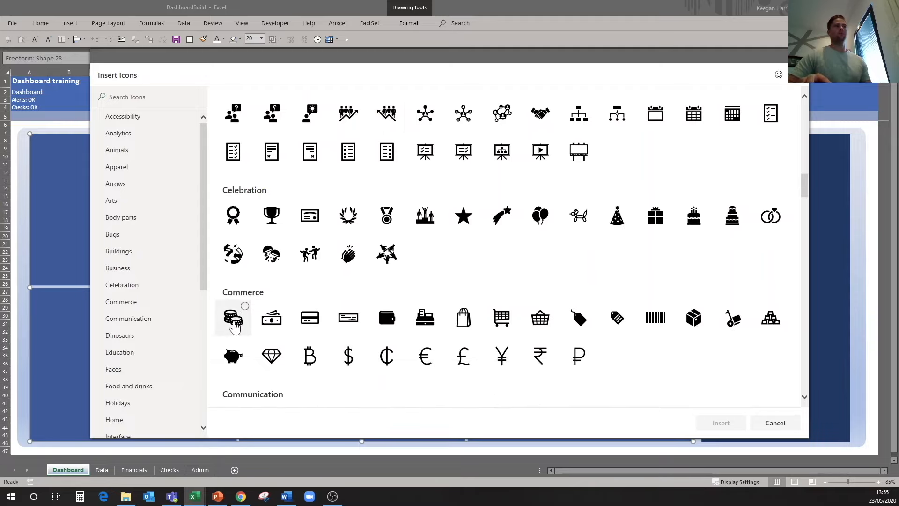
pyautogui.click(234, 323)
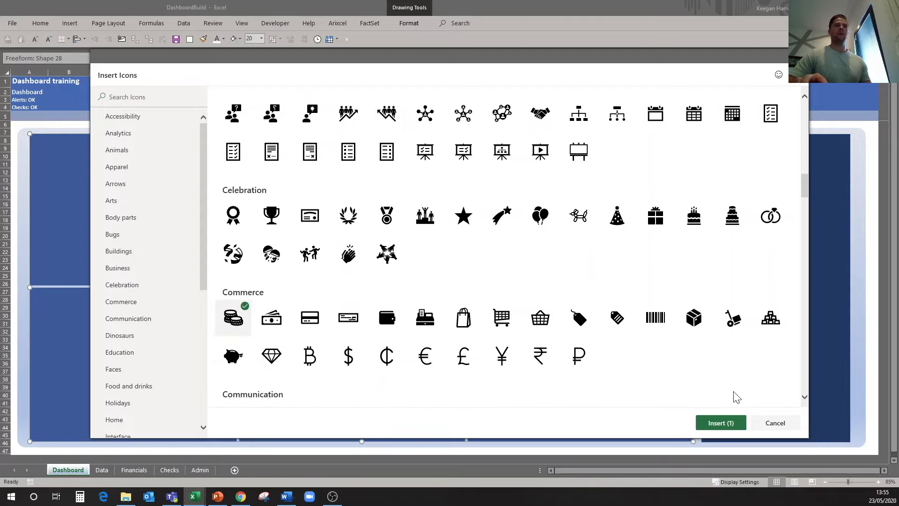
pyautogui.click(724, 424)
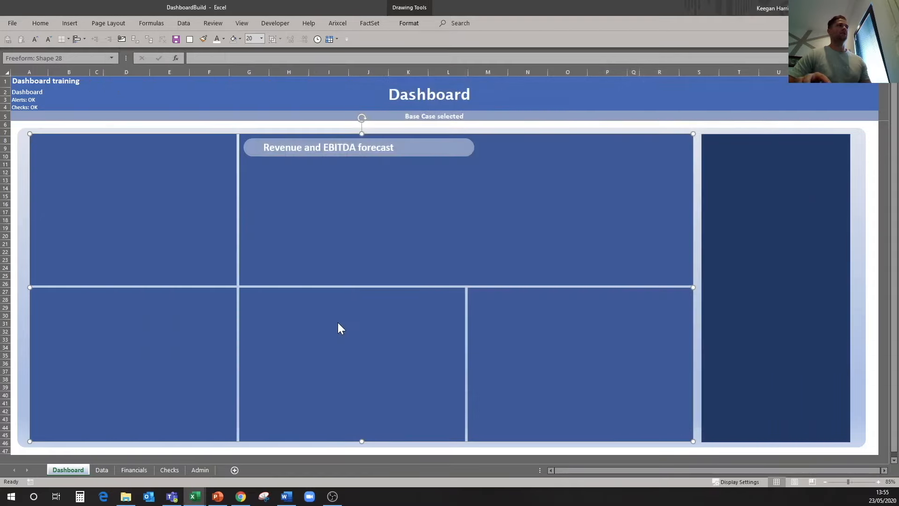
# - Move the coins icon into the Revenue and EBITDA forecast tile and set its graphics fill to white
pyautogui.moveTo(530, 133); pyautogui.dragTo(349, 202)
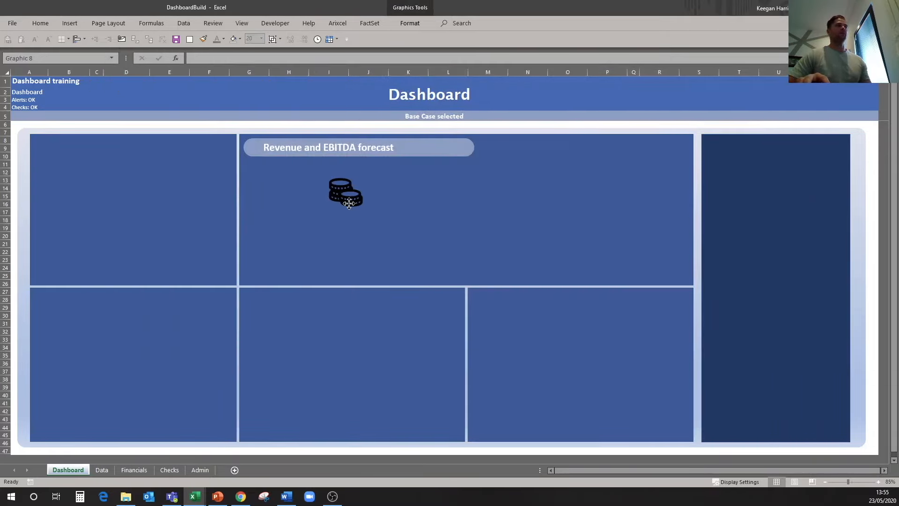
pyautogui.click(416, 23)
pyautogui.click(294, 36)
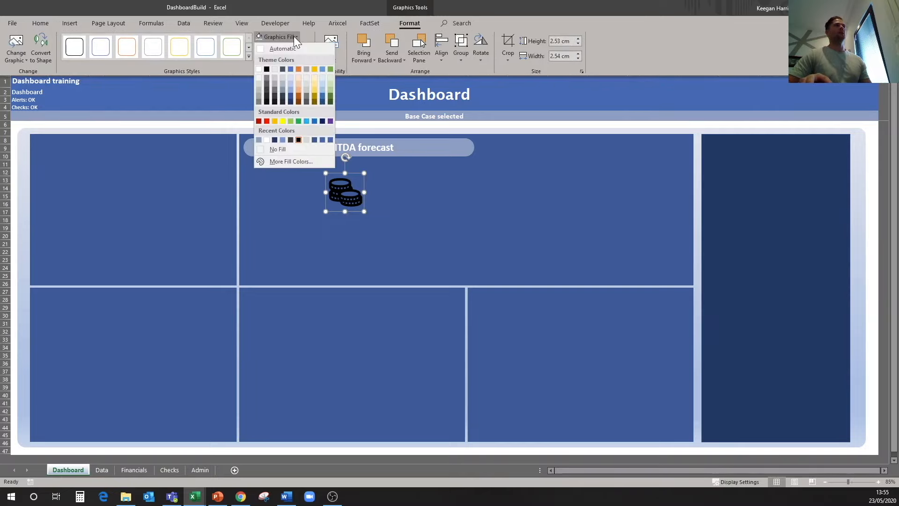
pyautogui.click(260, 51)
pyautogui.hotkey('ctrl', 'F1')
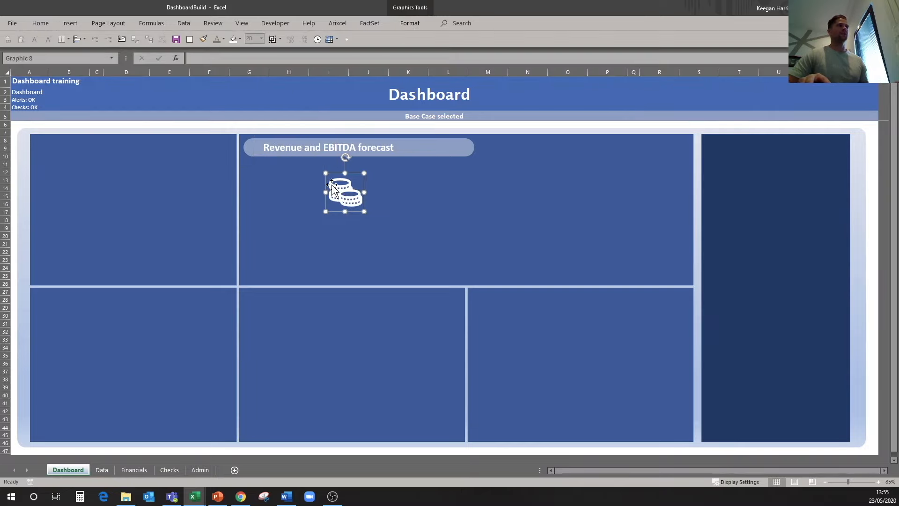
# - Shrink the coins icon into the start of the heading bar and nudge the heading text right to clear it
pyautogui.moveTo(334, 190); pyautogui.dragTo(257, 148)
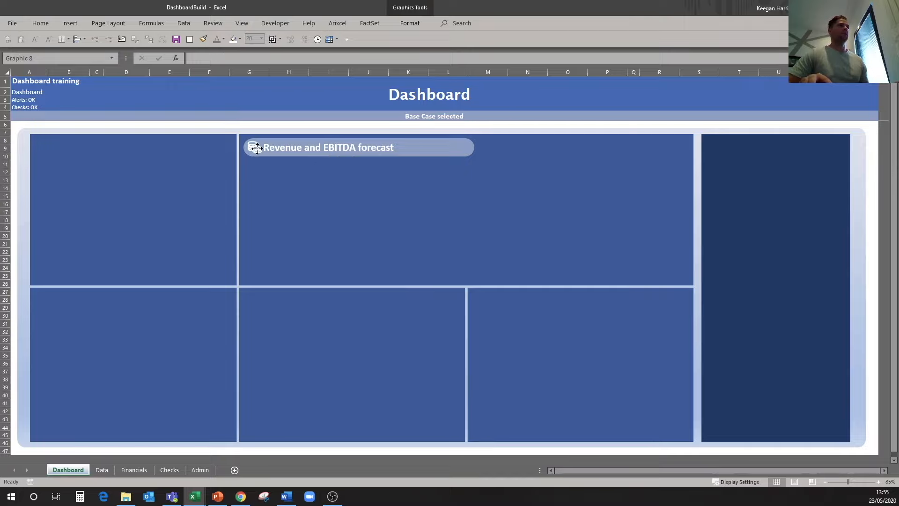
pyautogui.click(275, 147)
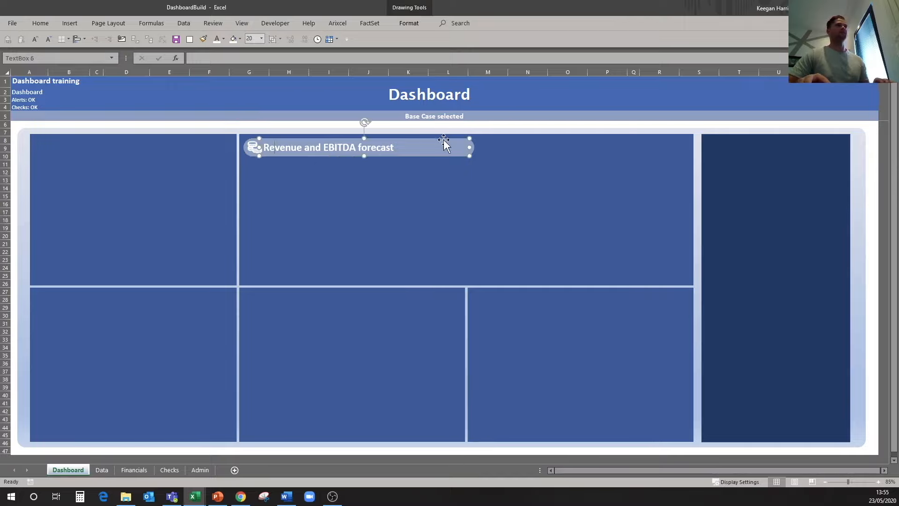
pyautogui.press('Right')
pyautogui.press('Right')
pyautogui.press('Right')
pyautogui.press('Right')
pyautogui.press('Right')
pyautogui.press('Right')
pyautogui.press('Right')
pyautogui.press('Right')
pyautogui.press('Right')
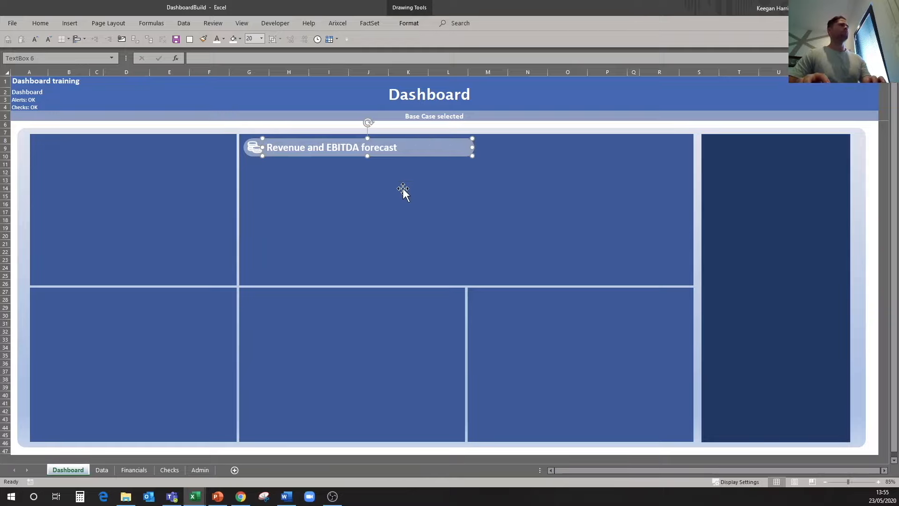
pyautogui.press('Escape')
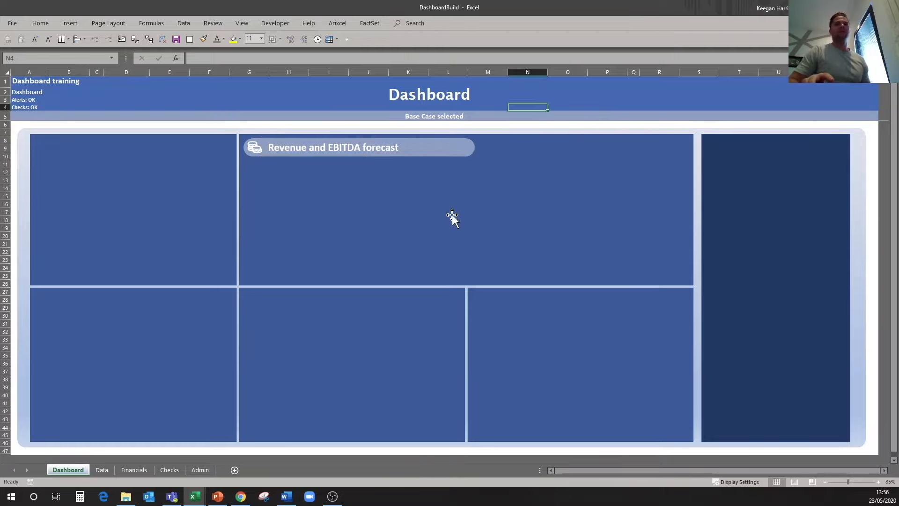
# - Copy the heading's icon, text box and rounded bar together into the lower middle tile
pyautogui.click(259, 147)
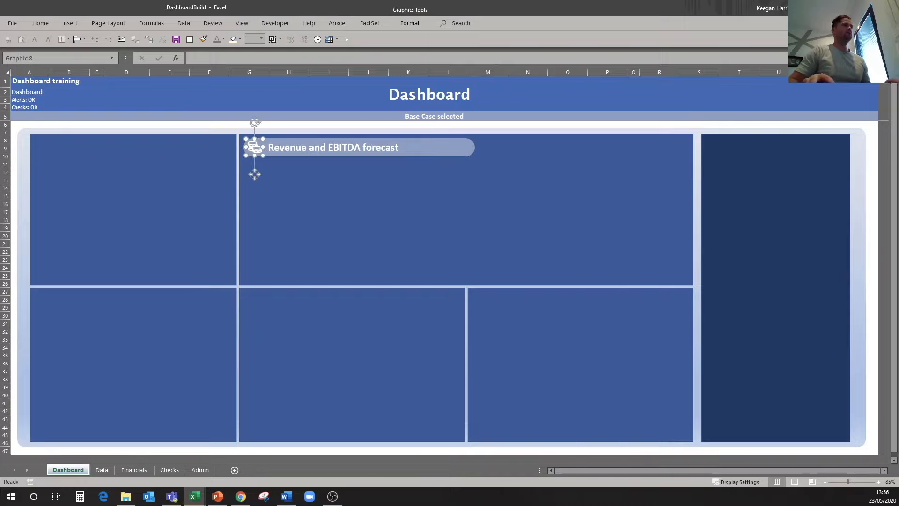
pyautogui.keyDown('ctrl'); pyautogui.click(245, 147); pyautogui.keyUp('ctrl')
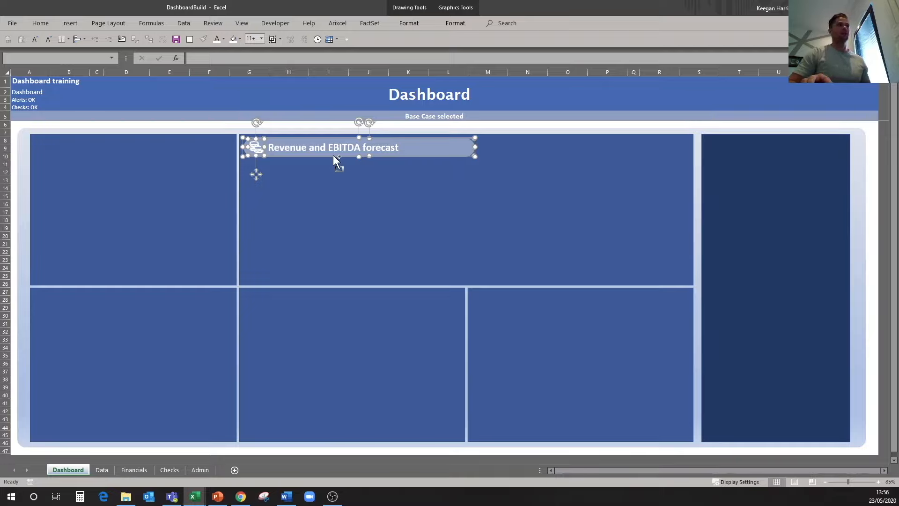
pyautogui.moveTo(333, 155); pyautogui.dragTo(332, 310)
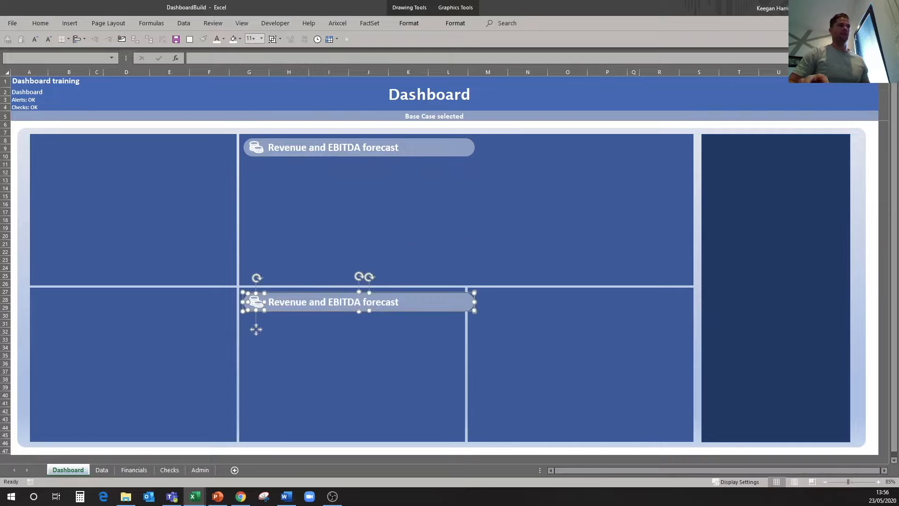
# - Shorten the copied rounded bar to fit inside the lower middle tile, and try copying the bar alone to the lower right tile
pyautogui.click(435, 280)
pyautogui.click(441, 302)
pyautogui.moveTo(474, 302); pyautogui.dragTo(634, 290)
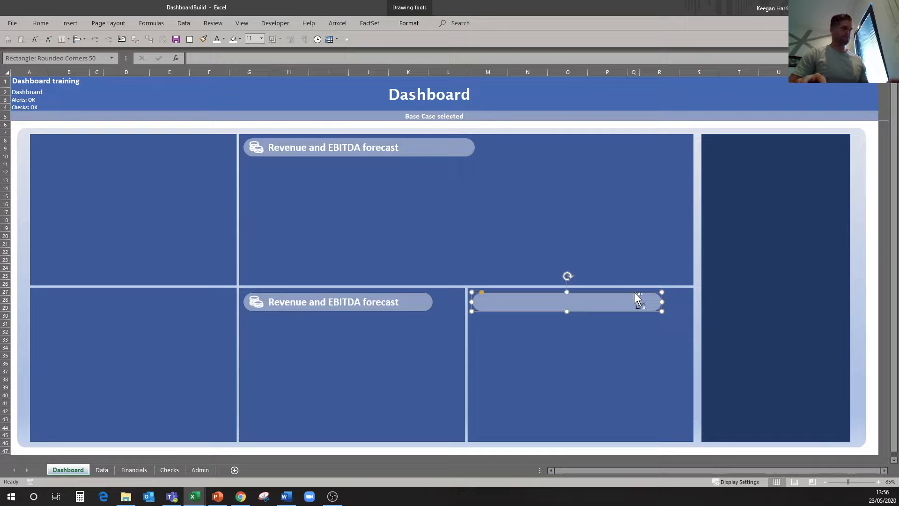
# - Undo the bar-only copy, and copy the complete shortened heading with icon and text into the other three tiles
pyautogui.hotkey('ctrl', 'z')
pyautogui.keyDown('ctrl'); pyautogui.click(334, 300); pyautogui.keyUp('ctrl')
pyautogui.keyDown('ctrl'); pyautogui.click(255, 302); pyautogui.keyUp('ctrl')
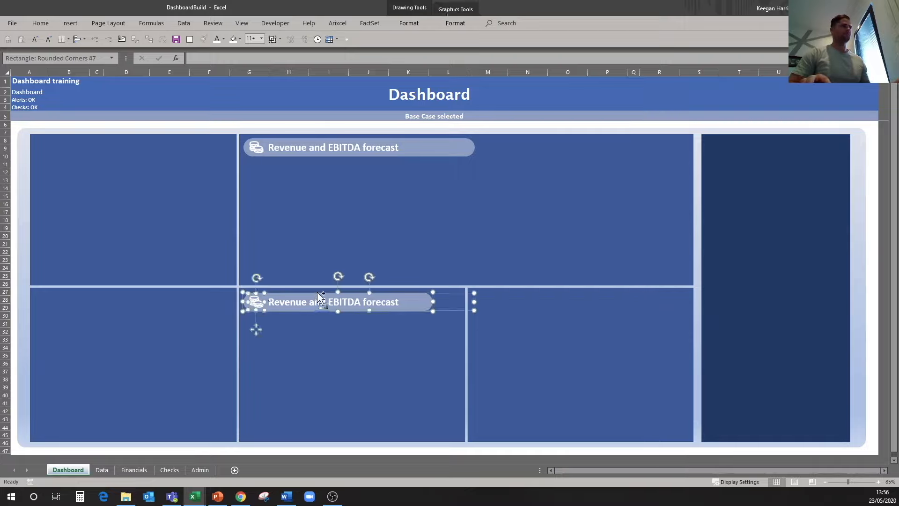
pyautogui.keyDown('ctrl'); pyautogui.moveTo(320, 302); pyautogui.dragTo(80, 138); pyautogui.keyUp('ctrl')
pyautogui.press('Escape')
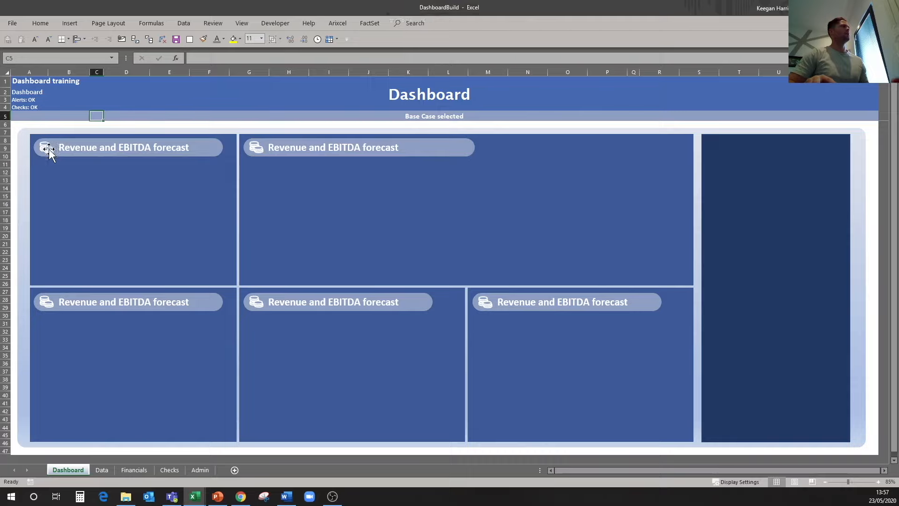
# - Delete the coins icon from the upper left heading, and narrow the four copied heading text boxes to fit their bars
pyautogui.click(48, 149)
pyautogui.press('Delete')
pyautogui.click(117, 147)
pyautogui.moveTo(265, 147); pyautogui.dragTo(217, 148)
pyautogui.click(201, 292)
pyautogui.moveTo(264, 302); pyautogui.dragTo(214, 301)
pyautogui.click(412, 294)
pyautogui.moveTo(474, 301); pyautogui.dragTo(419, 301)
pyautogui.click(644, 294)
pyautogui.moveTo(703, 302); pyautogui.dragTo(660, 302)
# - Delete the coins icons from the three lower tile headings
pyautogui.click(486, 303)
pyautogui.press('Delete')
pyautogui.click(256, 302)
pyautogui.press('Delete')
pyautogui.click(48, 302)
pyautogui.press('Delete')
# - Replace the upper left tile's heading text with "Placeholders"
pyautogui.click(117, 148)
pyautogui.hotkey('ctrl', 'a')
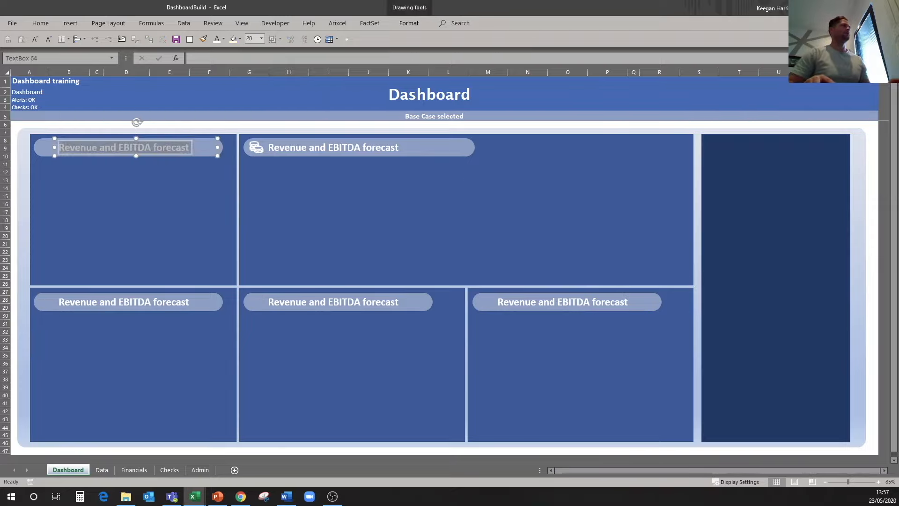
pyautogui.write('Placeholder')
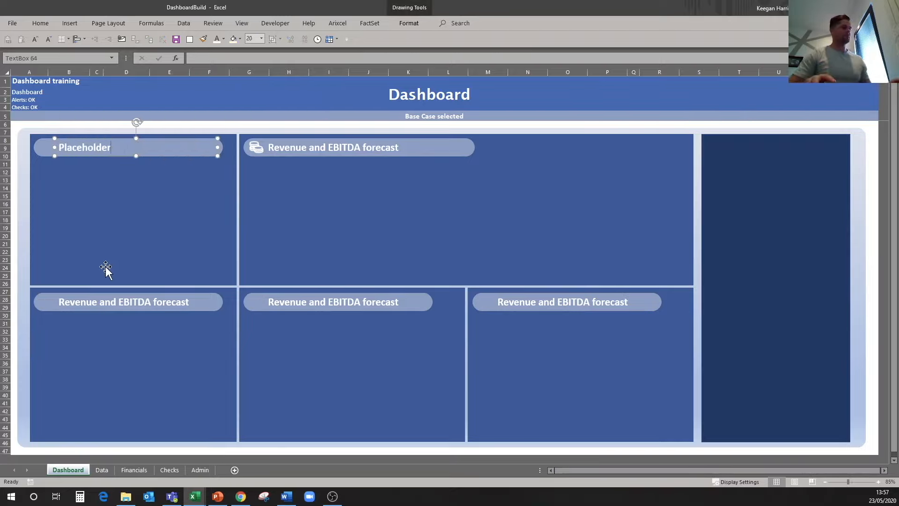
pyautogui.write('s')
pyautogui.click(105, 266)
pyautogui.hotkey('ctrl', 'z')
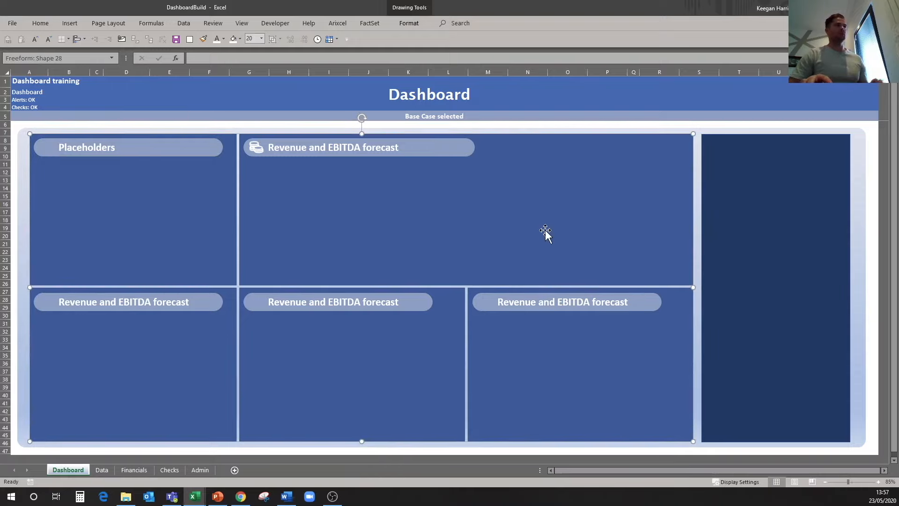
pyautogui.click(627, 116)
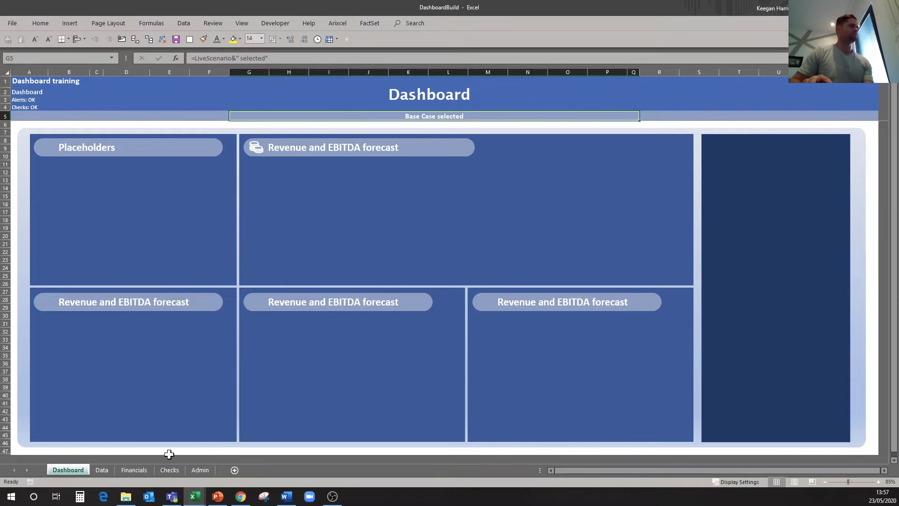
# - On the Data sheet, create a PivotChart and PivotTable from Table1, placed in the existing worksheet at cell O19
pyautogui.click(101, 470)
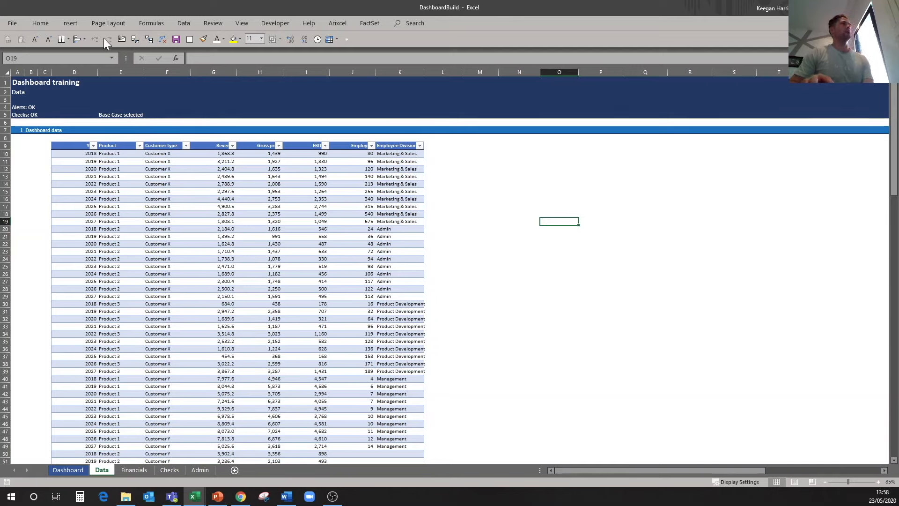
pyautogui.click(71, 25)
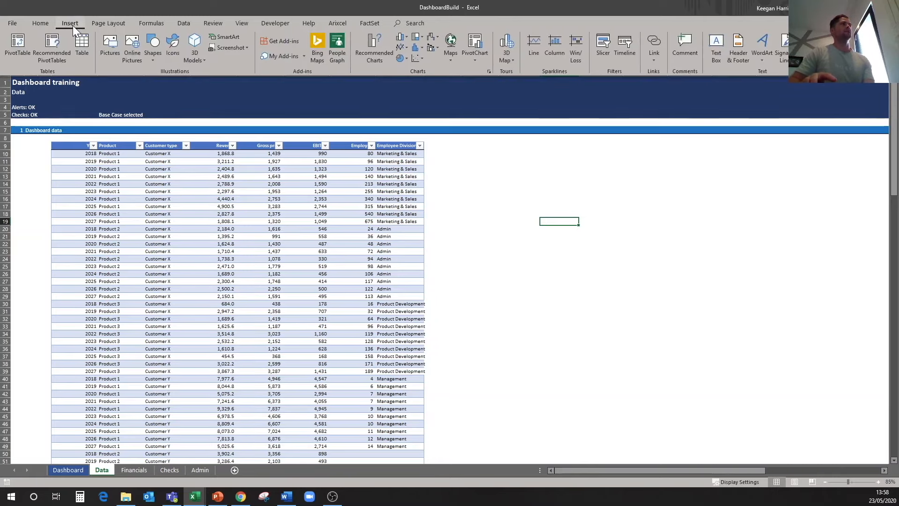
pyautogui.click(474, 55)
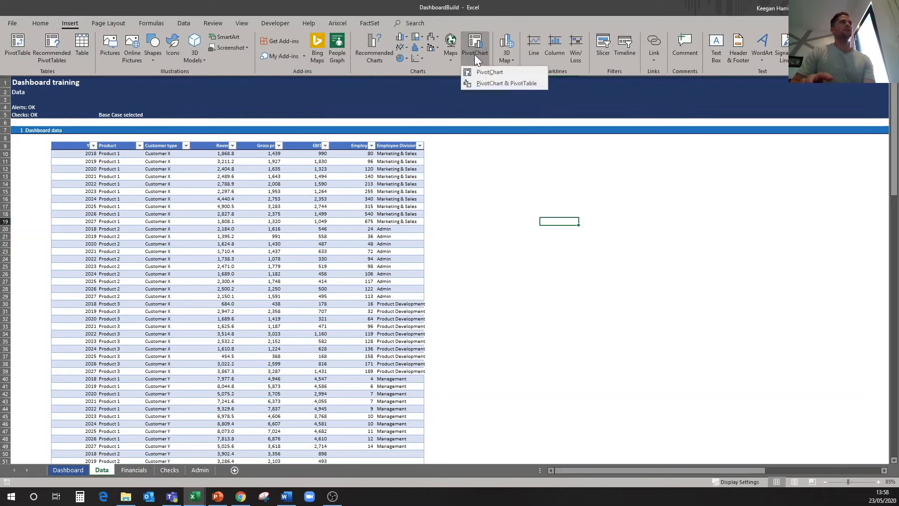
pyautogui.click(491, 83)
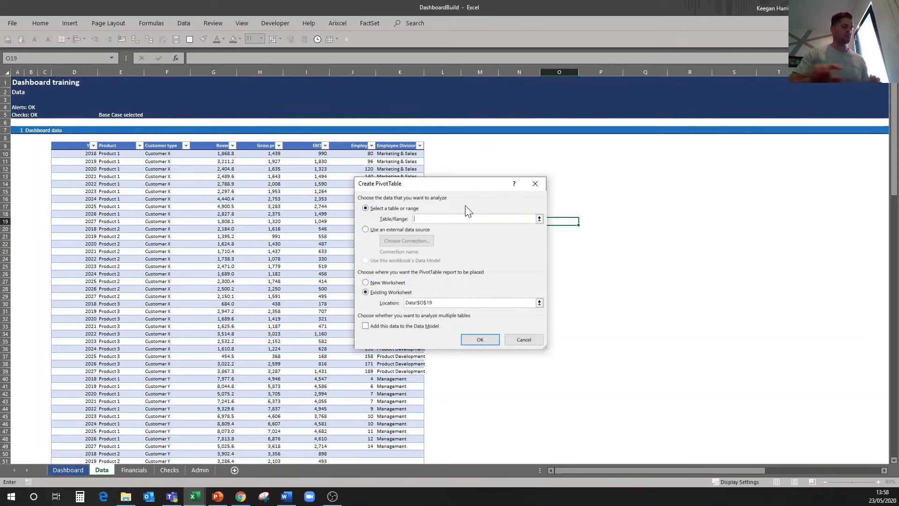
pyautogui.click(539, 219)
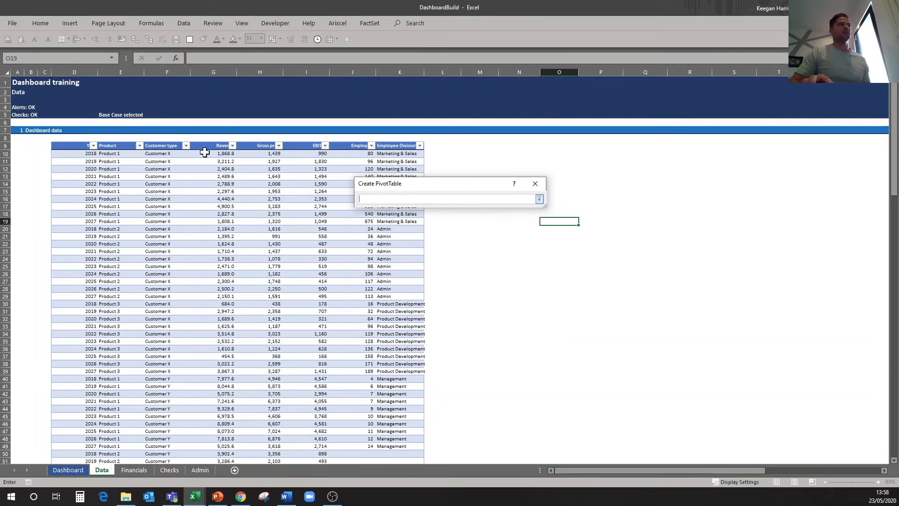
pyautogui.click(75, 148)
pyautogui.hotkey('ctrl', 'a')
pyautogui.scroll(-4, 75, 148)
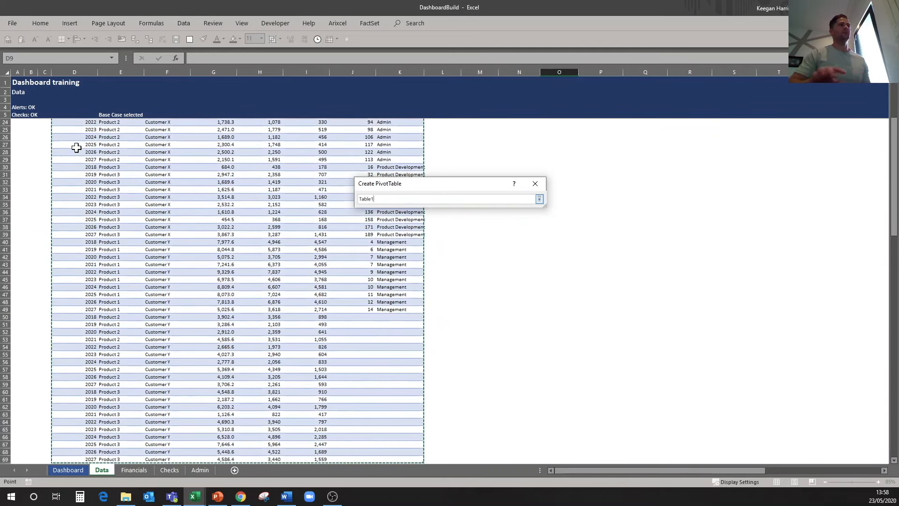
pyautogui.scroll(4, 284, 370)
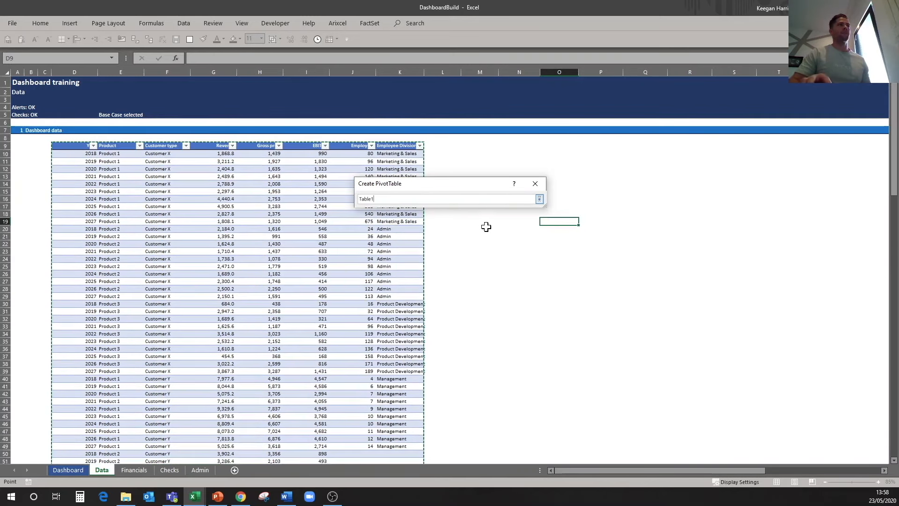
pyautogui.click(539, 199)
pyautogui.click(482, 339)
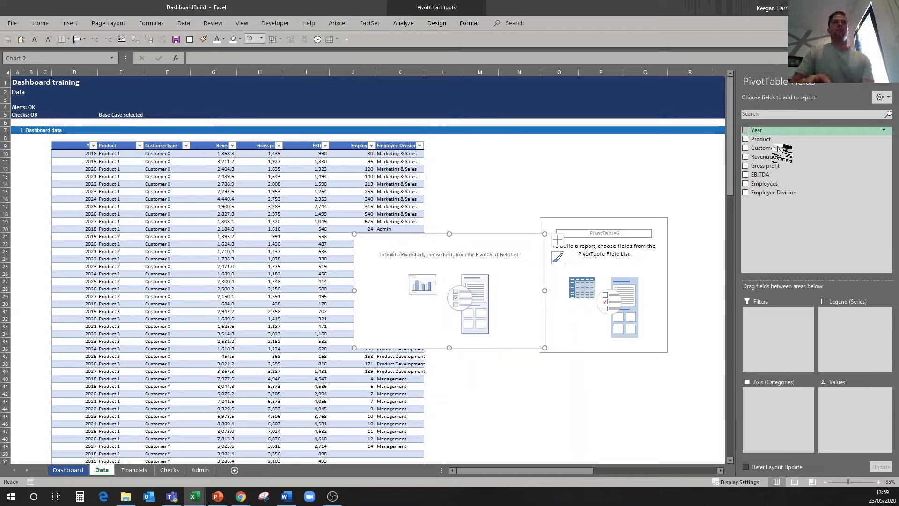
# - Set Year as the PivotChart's axis category and add Revenue and EBITDA as its values
pyautogui.moveTo(777, 416); pyautogui.dragTo(780, 412)
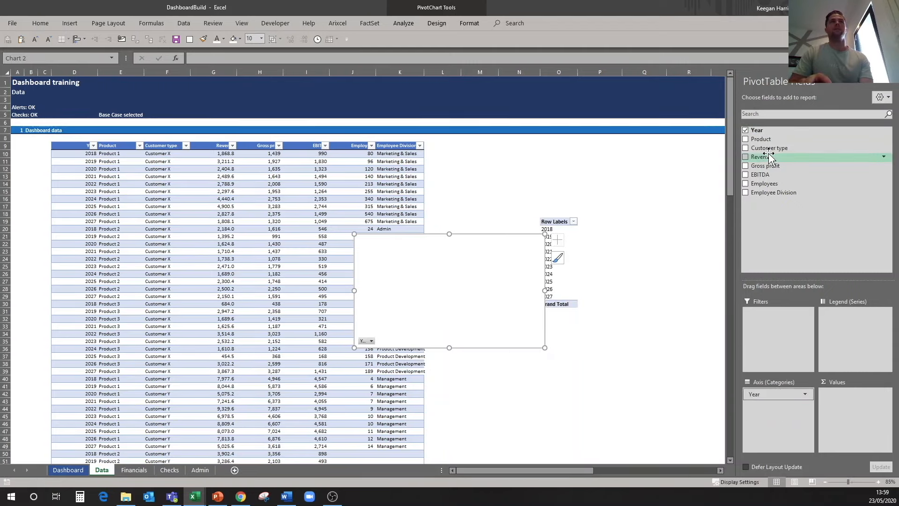
pyautogui.moveTo(781, 164)
pyautogui.mouseDown()
pyautogui.moveTo(868, 431)
pyautogui.moveTo(857, 403)
pyautogui.mouseUp()
pyautogui.moveTo(774, 176); pyautogui.dragTo(850, 405)
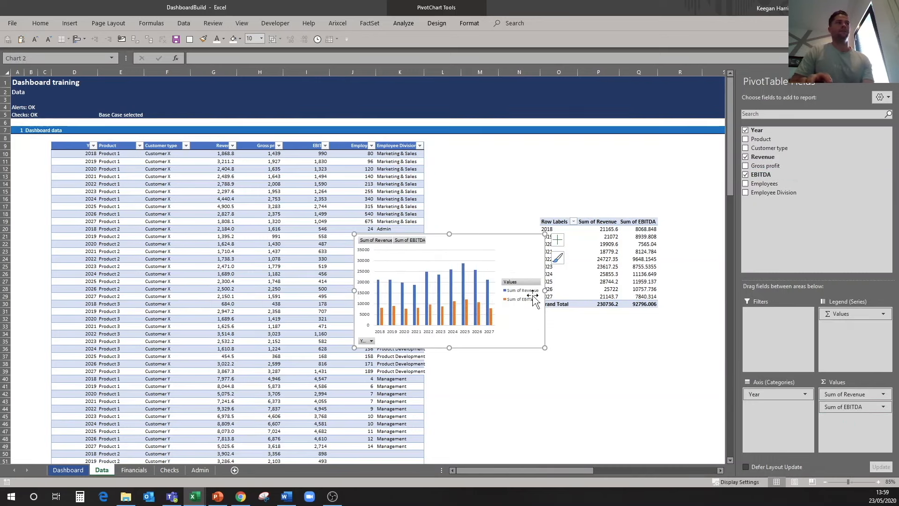
# - Move the PivotChart below the PivotTable, and relocate the PivotTable beside the data table so it starts at M10
pyautogui.moveTo(486, 236); pyautogui.dragTo(603, 320)
pyautogui.moveTo(546, 221); pyautogui.dragTo(649, 304)
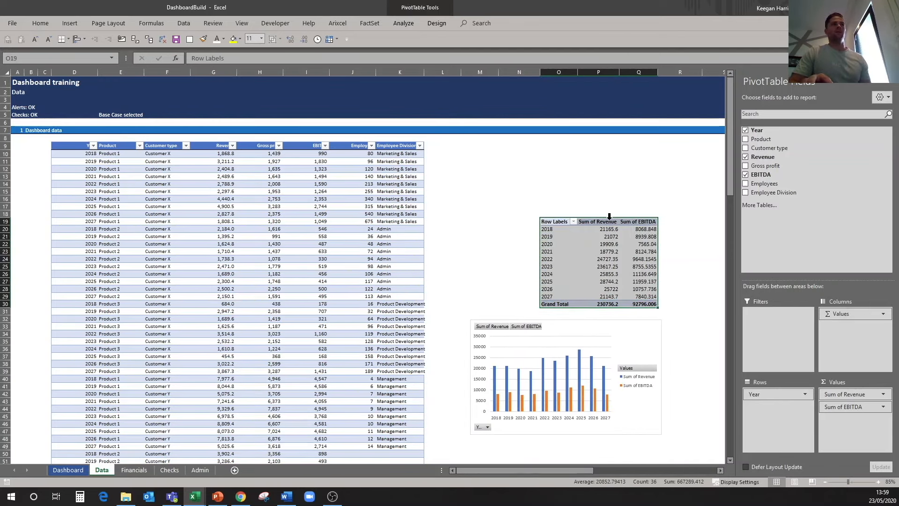
pyautogui.moveTo(609, 216); pyautogui.dragTo(519, 155)
pyautogui.click(614, 177)
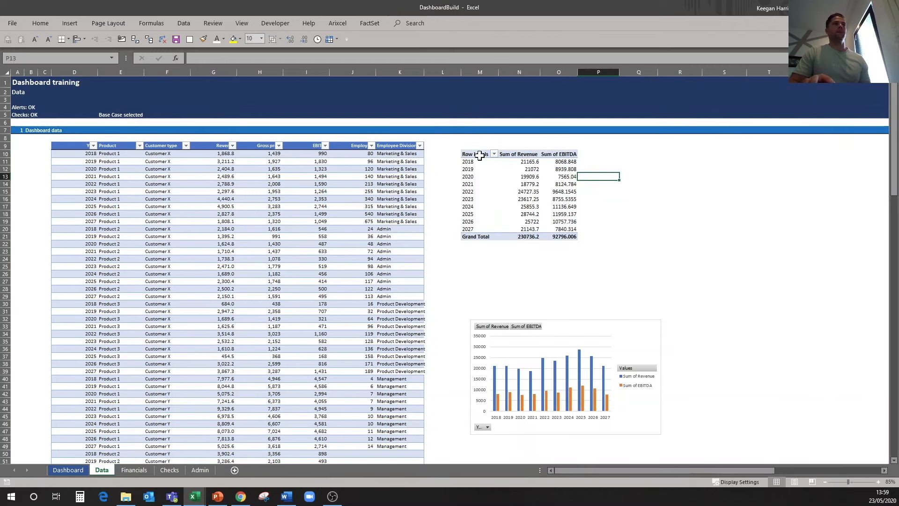
# - Move the Revenue and EBITDA PivotChart from the Data sheet to the Dashboard sheet
pyautogui.click(486, 169)
pyautogui.click(584, 328)
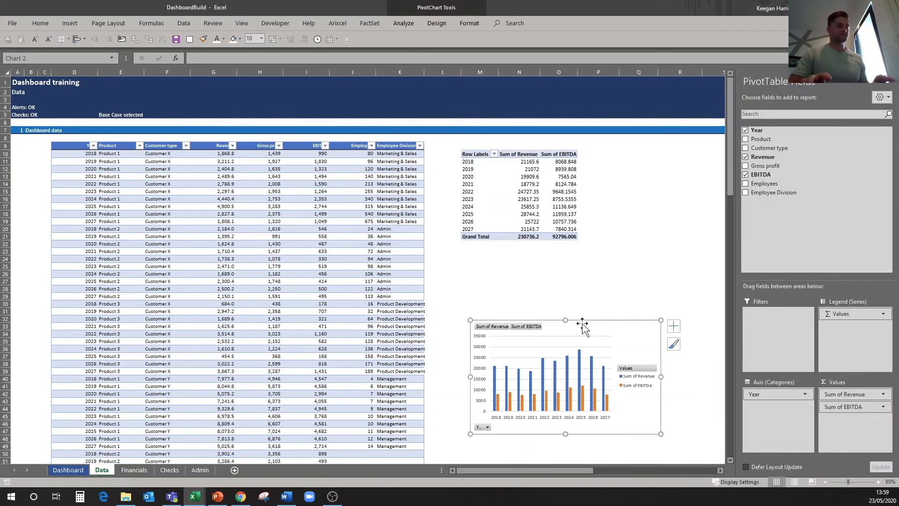
pyautogui.hotkey('ctrl', 'x')
pyautogui.click(68, 470)
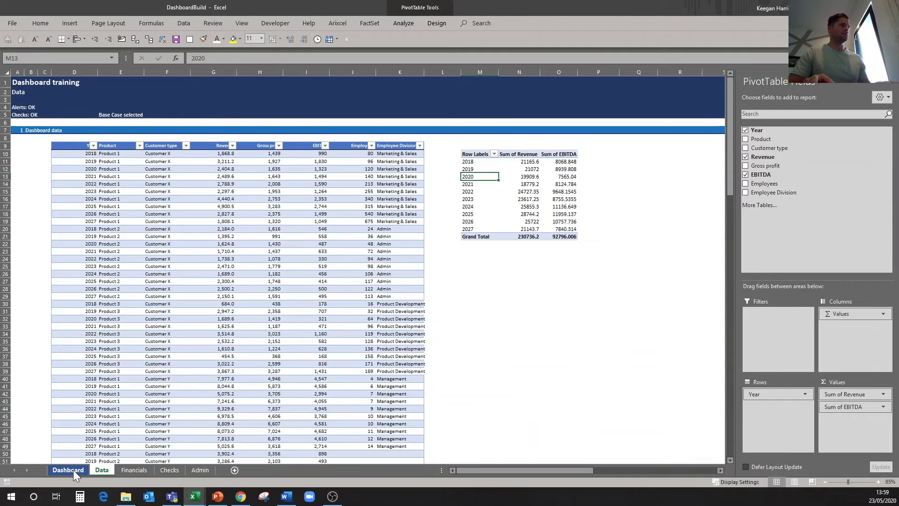
pyautogui.hotkey('ctrl', 'v')
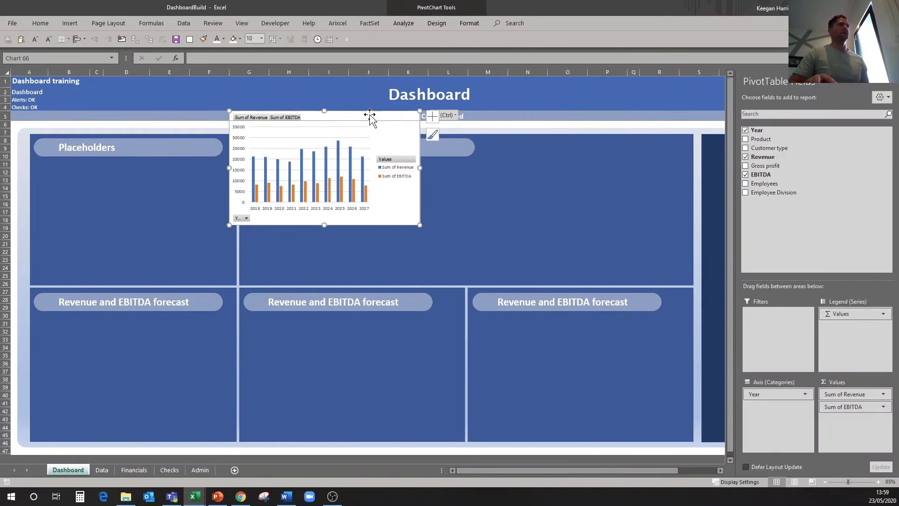
# - Position the PivotChart under the wide tile's Revenue and EBITDA forecast heading and widen it to span the tile
pyautogui.moveTo(369, 112); pyautogui.dragTo(387, 162)
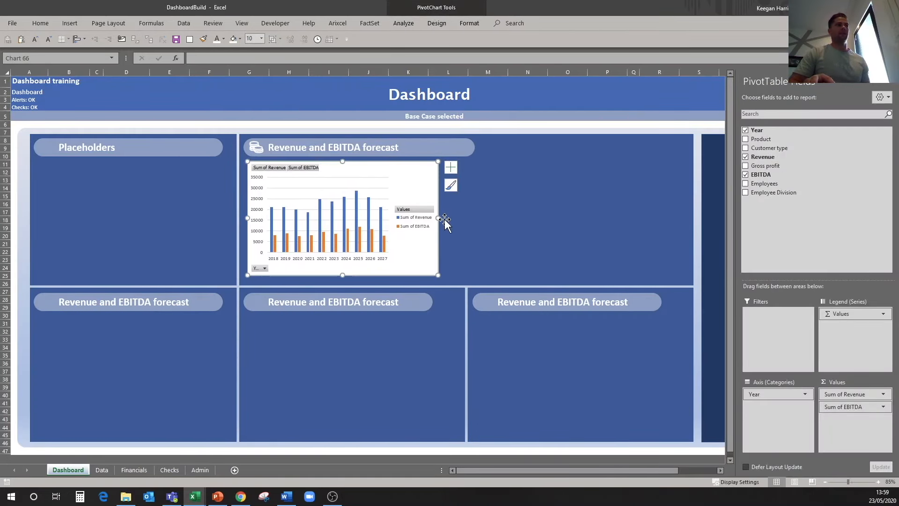
pyautogui.moveTo(440, 219); pyautogui.dragTo(680, 225)
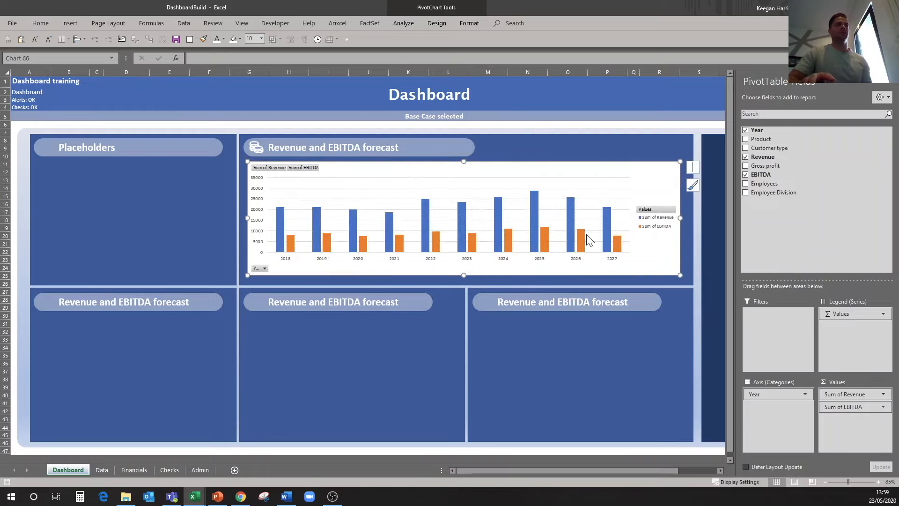
pyautogui.moveTo(475, 276); pyautogui.dragTo(476, 280)
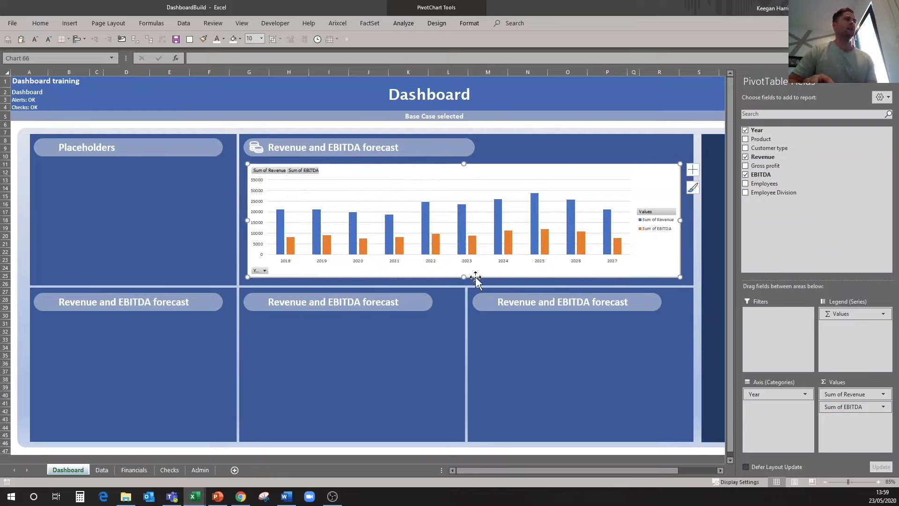
# - Hide all field buttons on the PivotChart and place its legend at the bottom
pyautogui.rightClick(652, 213)
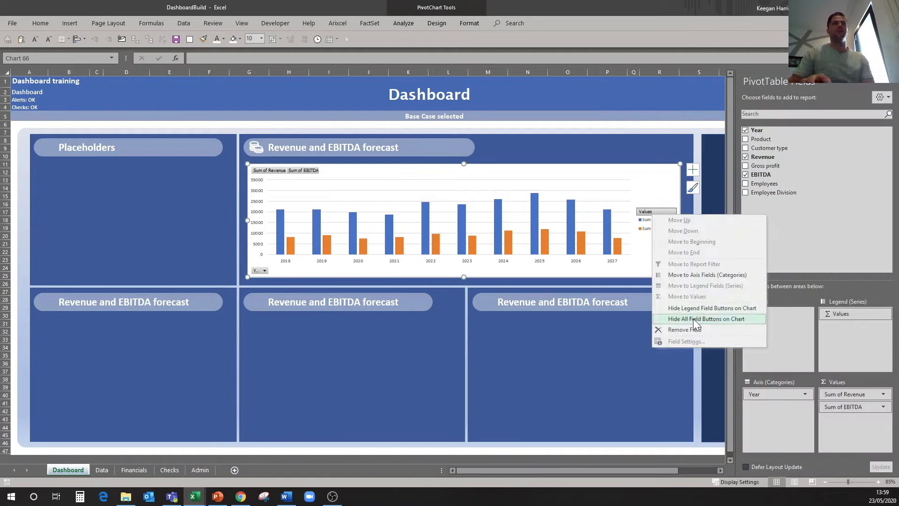
pyautogui.click(693, 318)
pyautogui.click(657, 219)
pyautogui.click(439, 24)
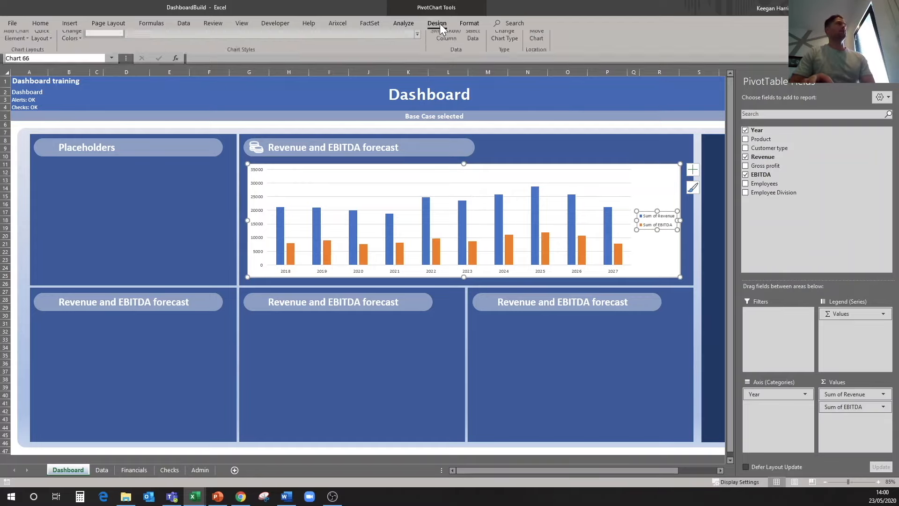
pyautogui.click(24, 57)
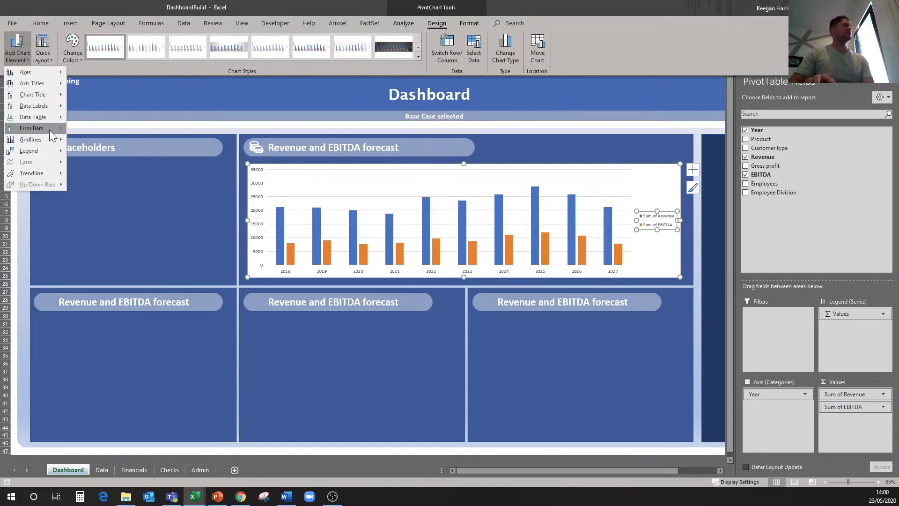
pyautogui.moveTo(56, 151)
pyautogui.click(115, 236)
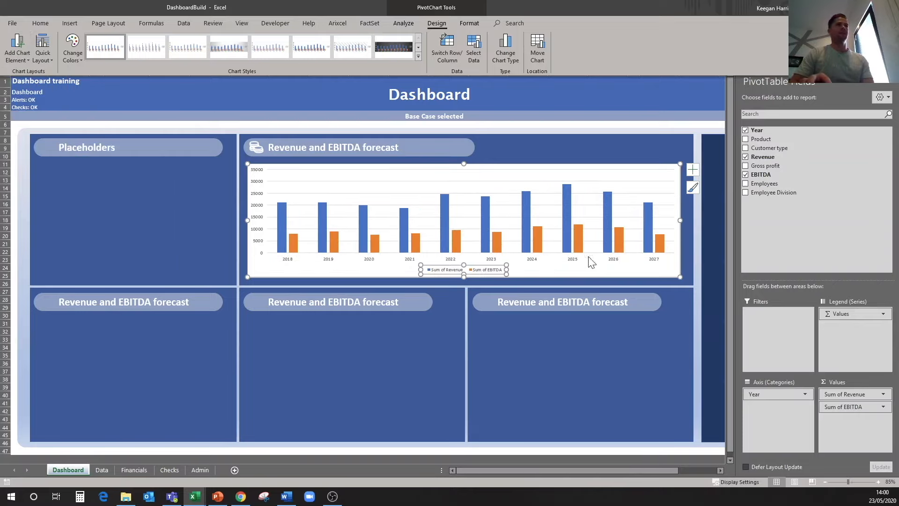
# - Set the PivotChart's chart area to no fill and no outline
pyautogui.click(495, 170)
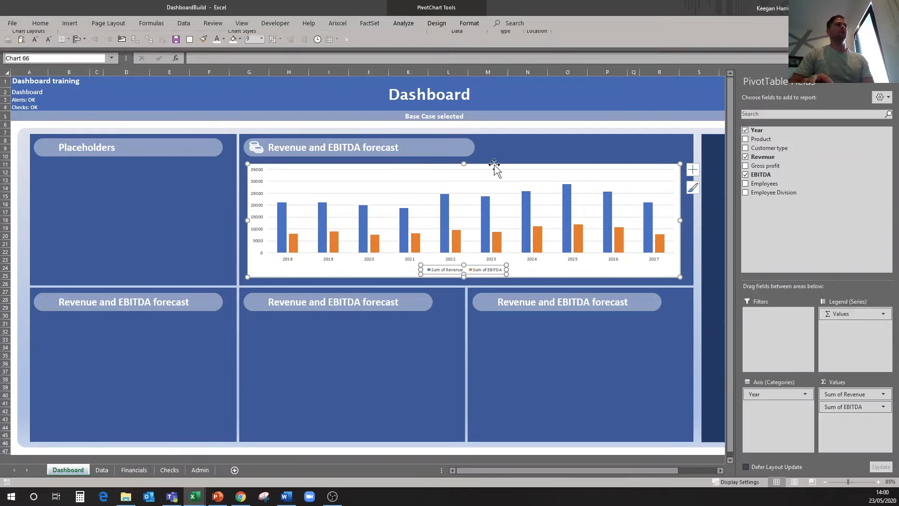
pyautogui.click(464, 164)
pyautogui.rightClick(494, 170)
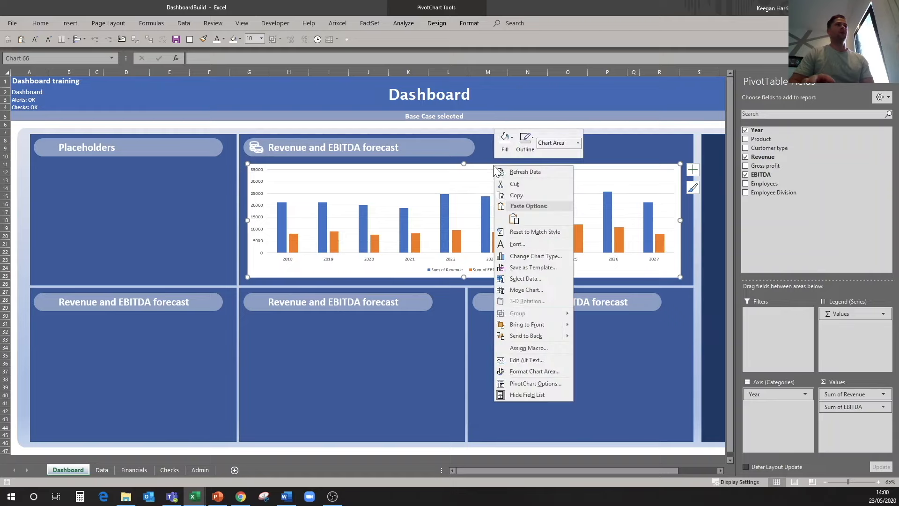
pyautogui.click(504, 140)
pyautogui.click(532, 262)
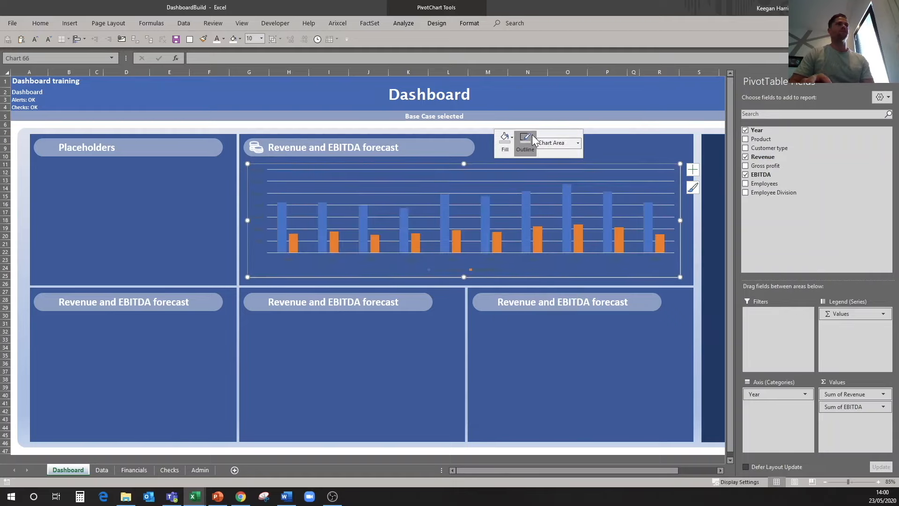
pyautogui.click(531, 135)
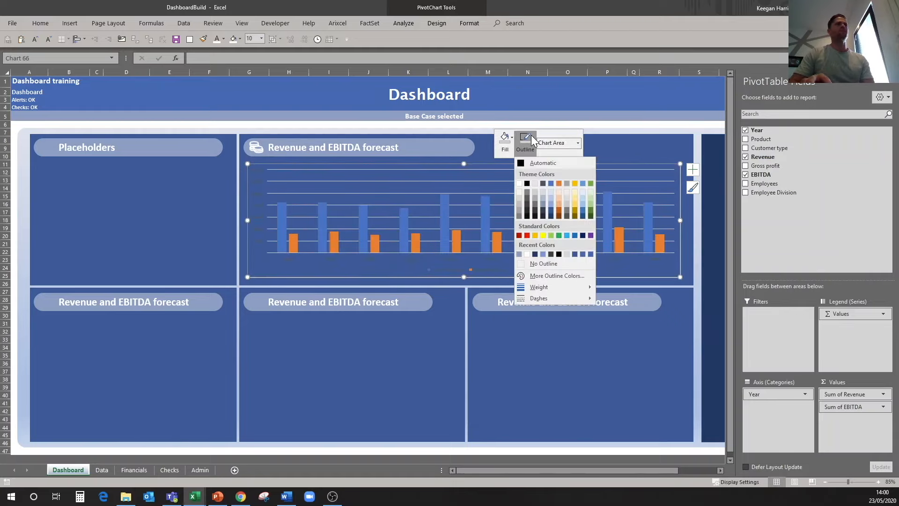
pyautogui.click(543, 263)
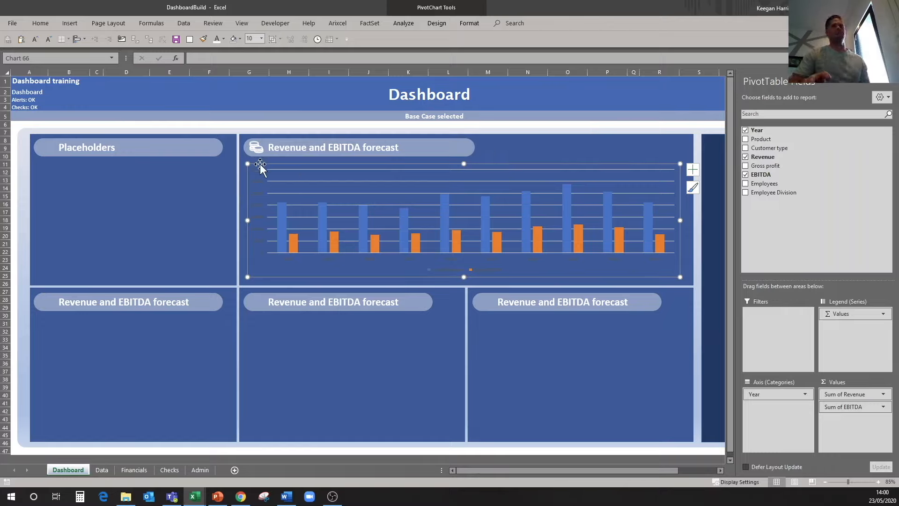
# - Make all of the PivotChart's text white and bold at font size 12
pyautogui.click(216, 38)
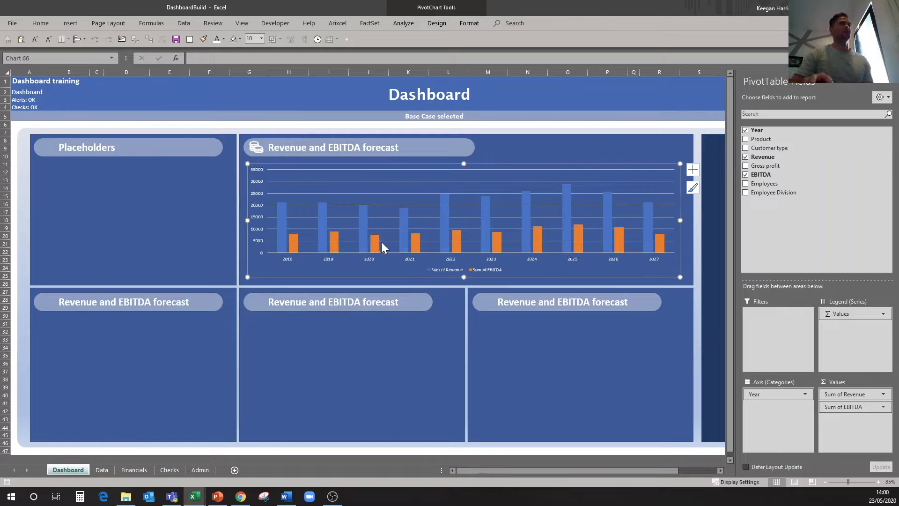
pyautogui.hotkey('ctrl', 'shift', '.')
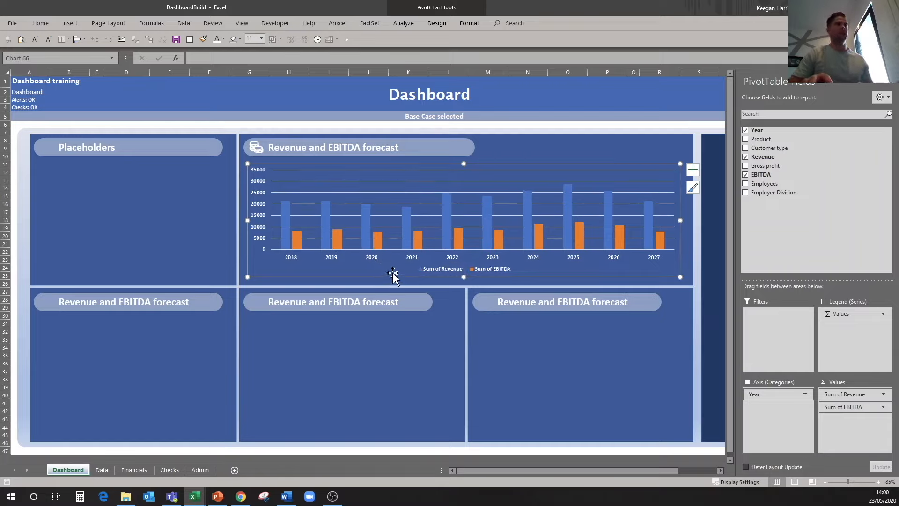
pyautogui.hotkey('ctrl', 'shift', '.')
# - Remove the PivotChart's horizontal gridlines and give its vertical value axis a white outline
pyautogui.click(454, 180)
pyautogui.press('Delete')
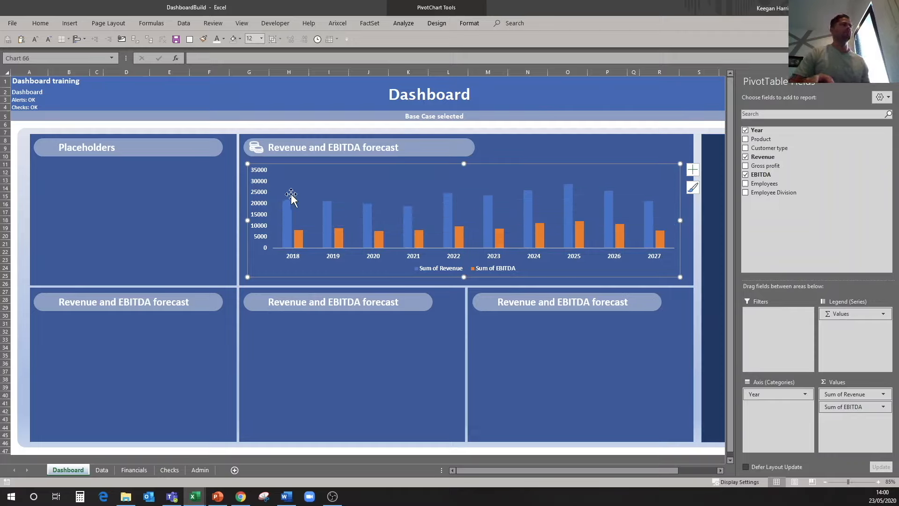
pyautogui.rightClick(264, 192)
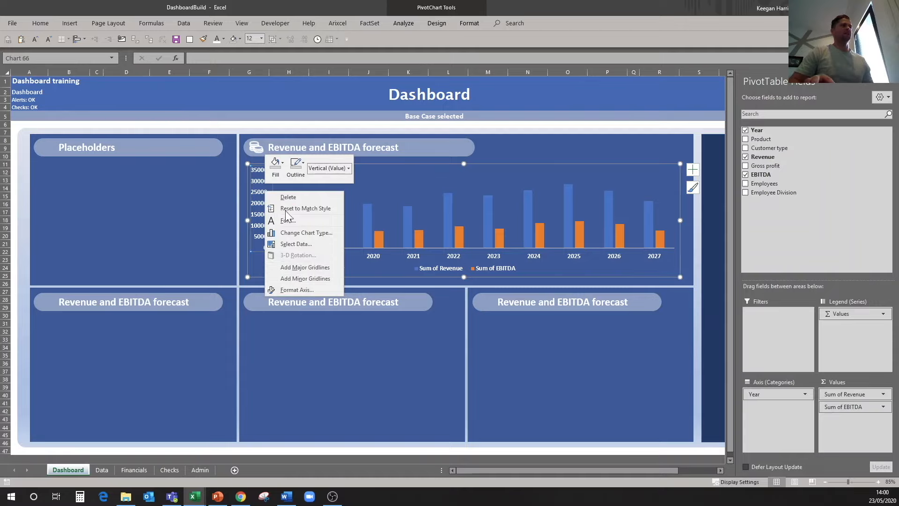
pyautogui.click(296, 172)
pyautogui.click(290, 209)
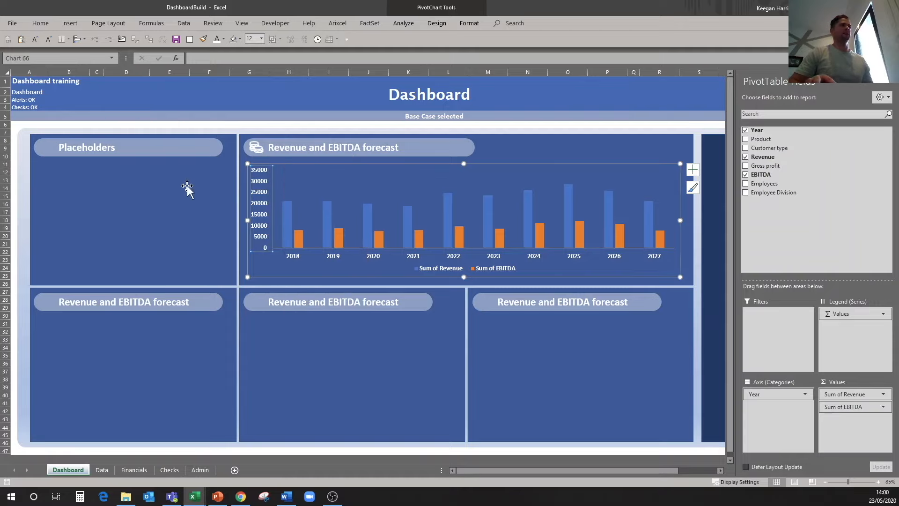
pyautogui.click(185, 182)
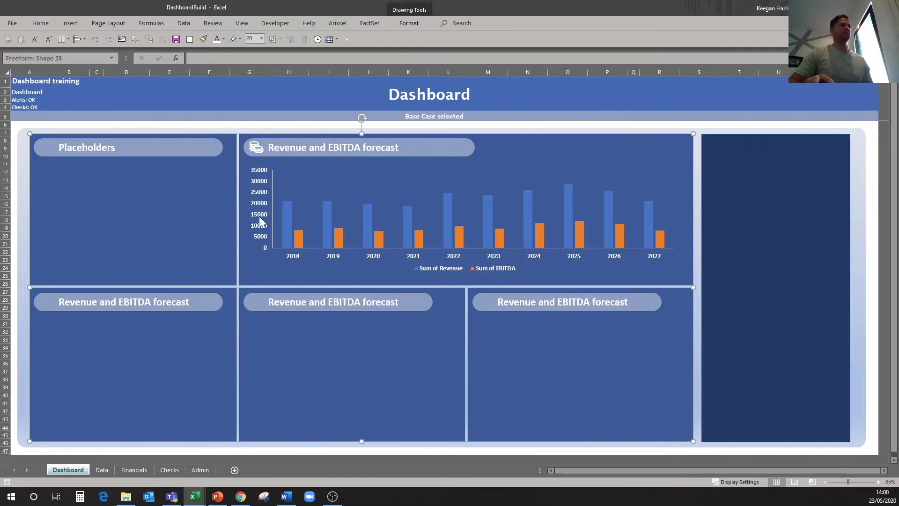
# - Extend the chart down to the tile's lower edge and change it to a combo with Revenue as Line and EBITDA as Clustered Column
pyautogui.click(397, 203)
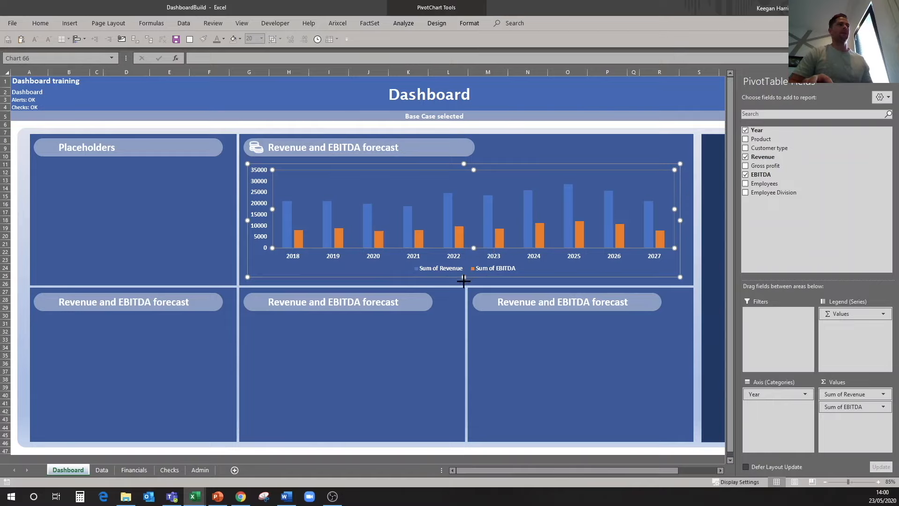
pyautogui.moveTo(464, 279); pyautogui.dragTo(464, 285)
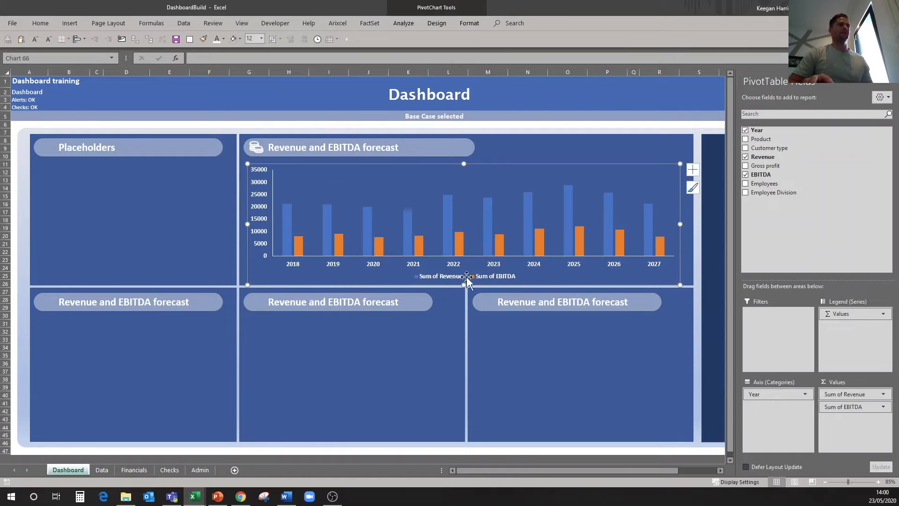
pyautogui.click(438, 23)
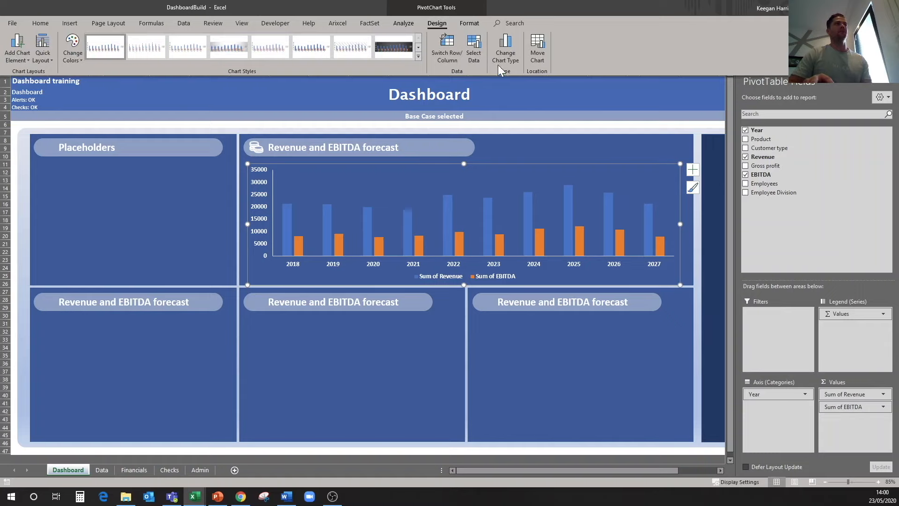
pyautogui.click(508, 57)
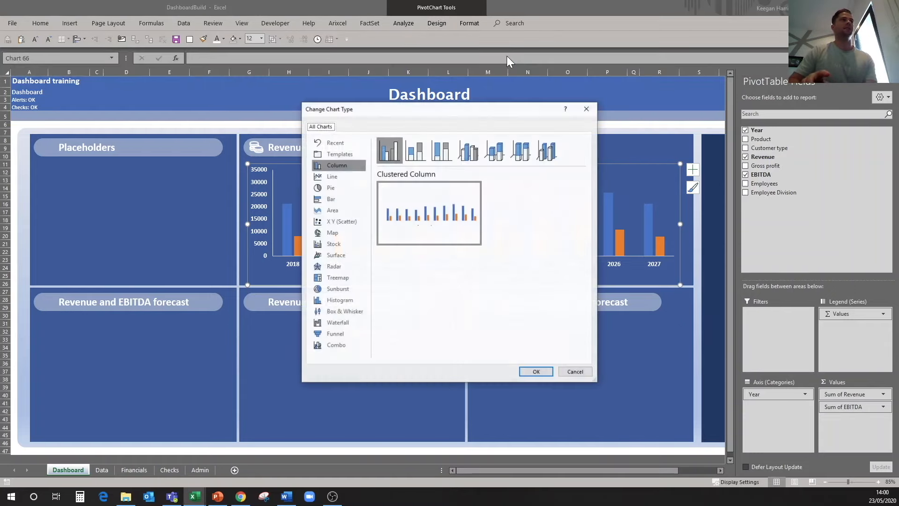
pyautogui.click(342, 342)
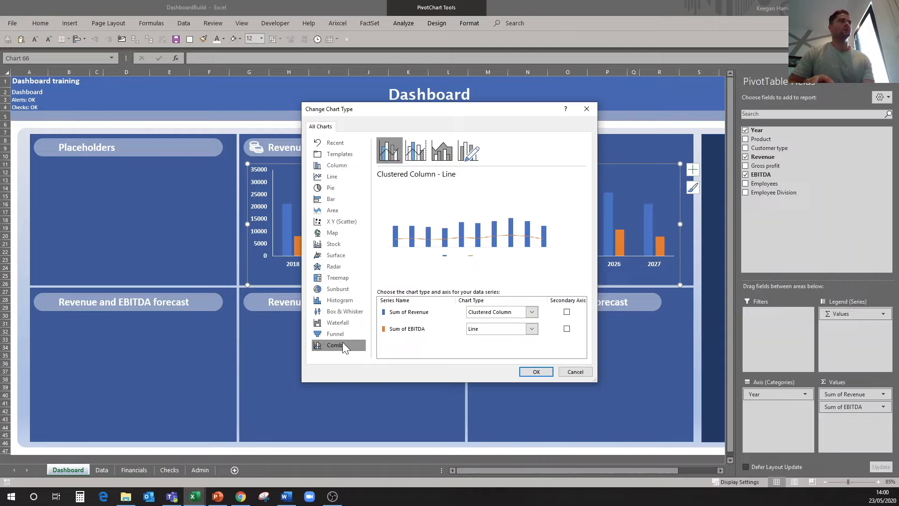
pyautogui.click(532, 312)
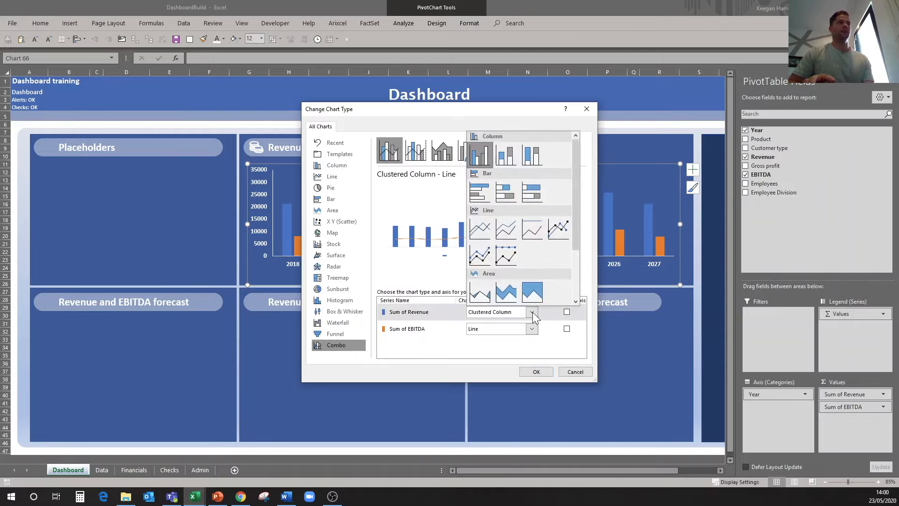
pyautogui.click(485, 229)
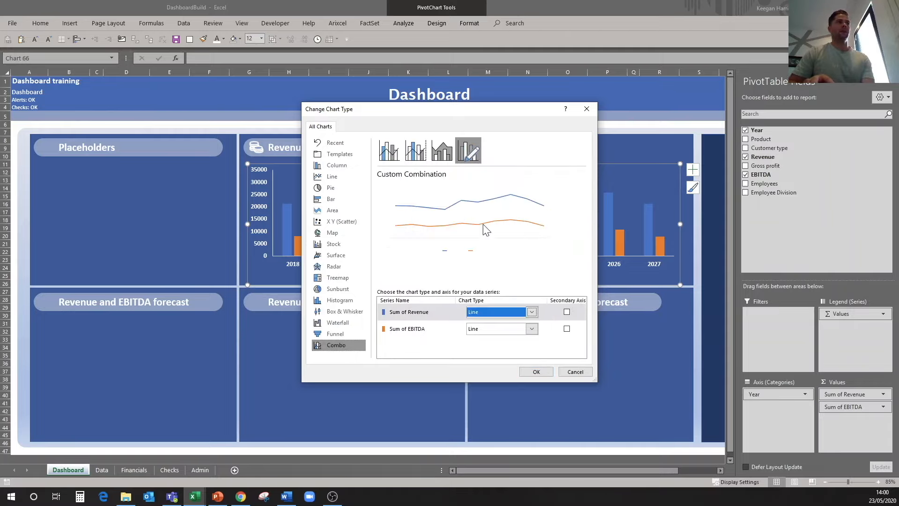
pyautogui.click(532, 330)
pyautogui.click(484, 175)
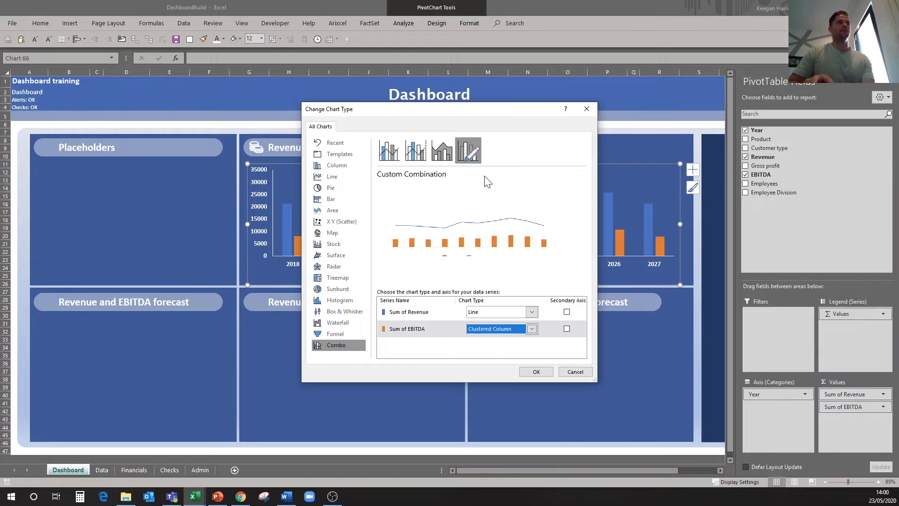
pyautogui.click(538, 372)
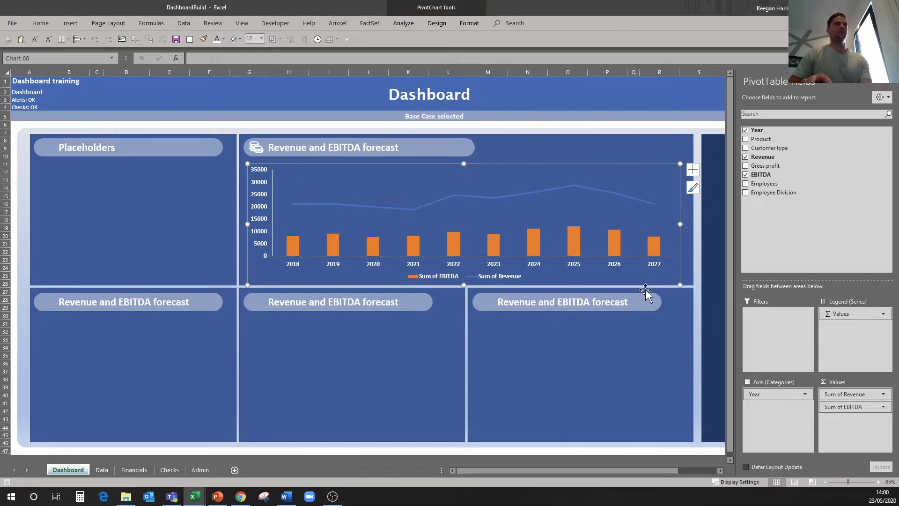
# - Examine the Revenue and EBITDA forecast chart in the DashboardExampleBuild workbook and return to DashboardBuild
pyautogui.moveTo(197, 496)
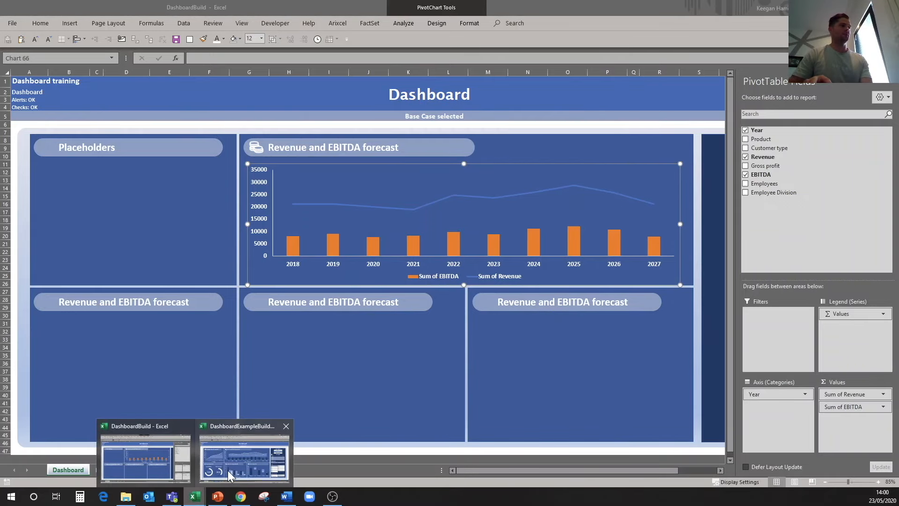
pyautogui.click(246, 449)
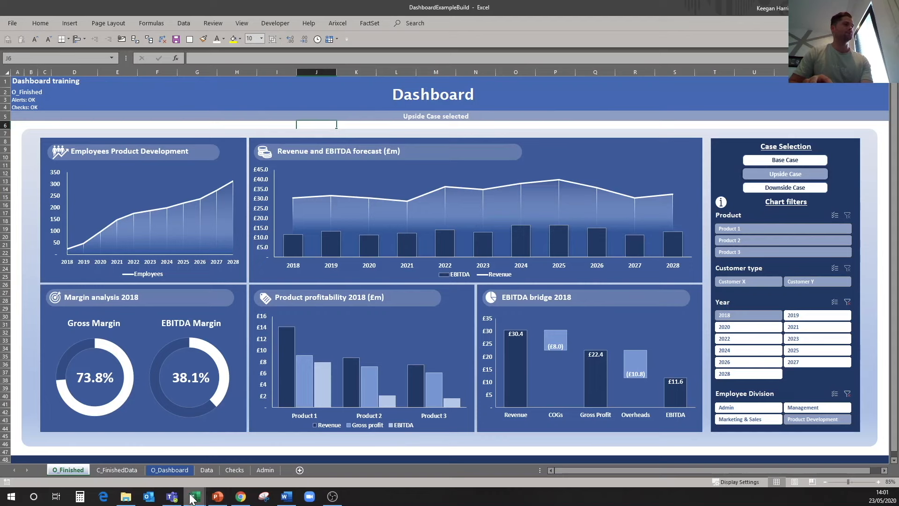
pyautogui.moveTo(196, 496)
pyautogui.click(143, 452)
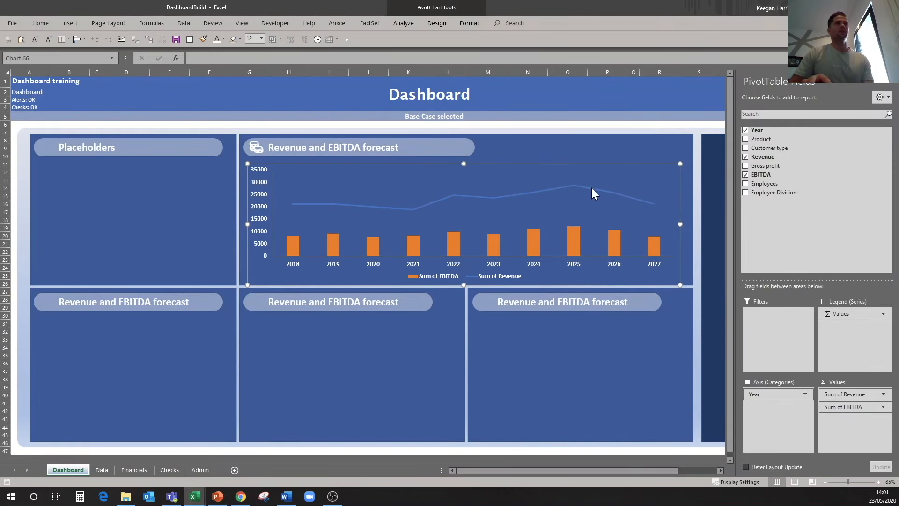
pyautogui.moveTo(592, 190)
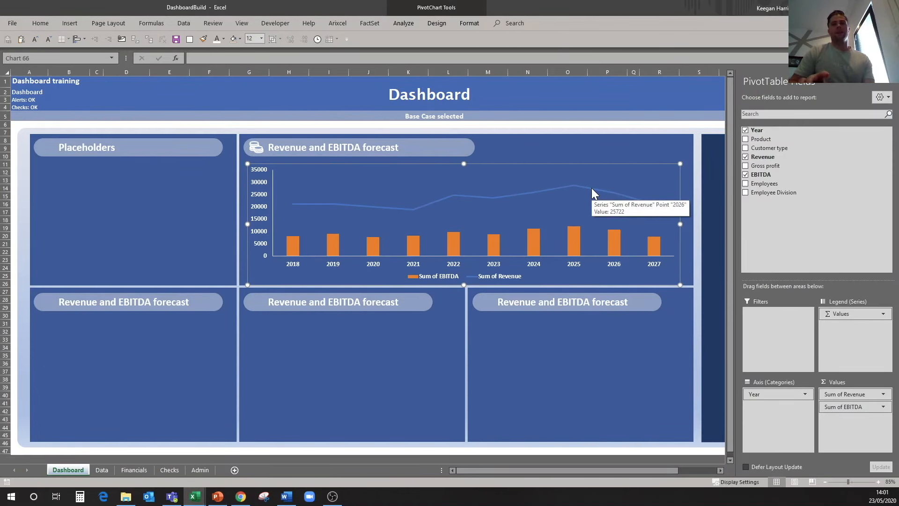
pyautogui.moveTo(196, 500)
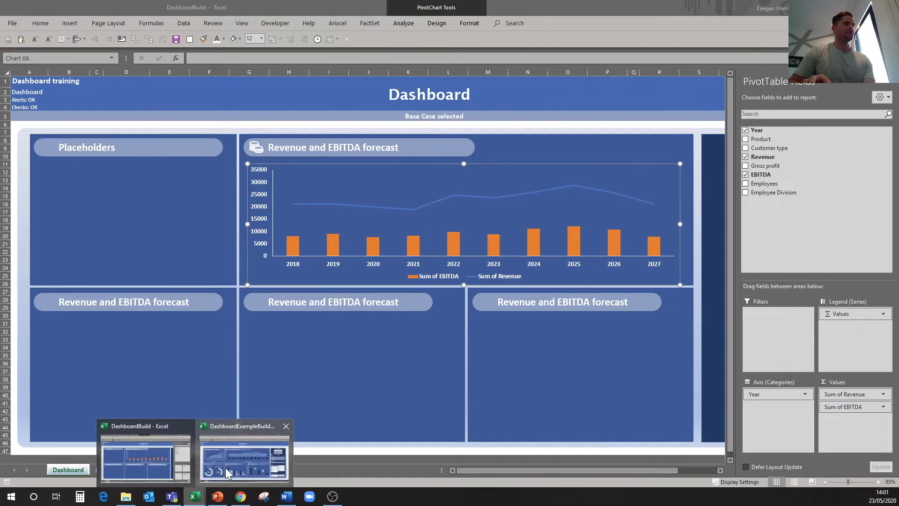
pyautogui.click(229, 473)
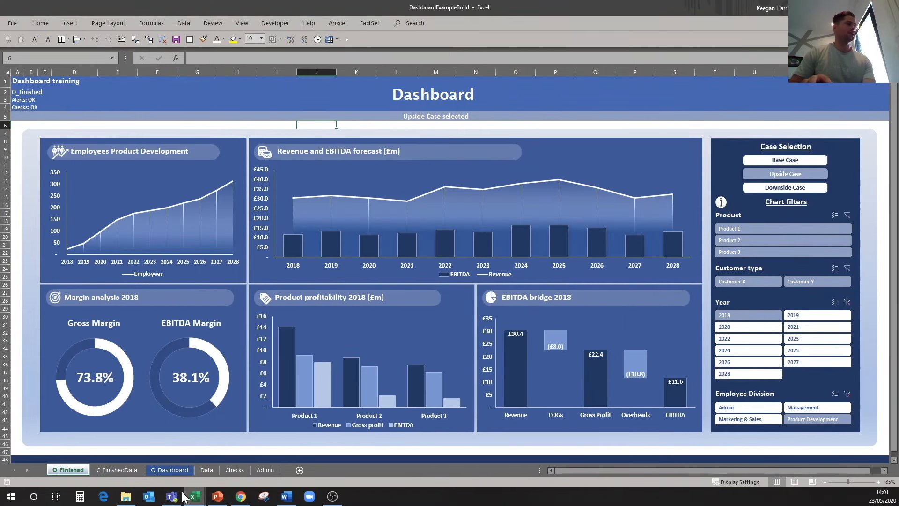
pyautogui.click(196, 499)
pyautogui.click(140, 472)
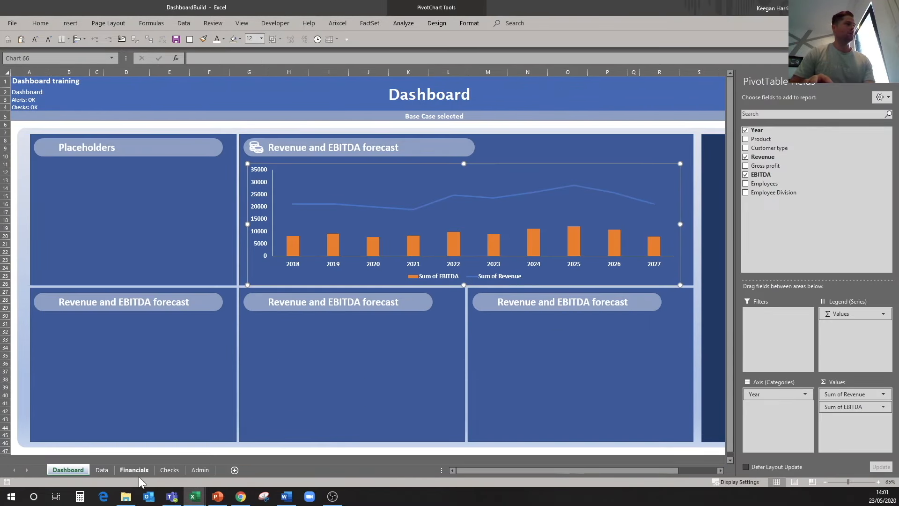
# - Add Revenue a second time to the Data sheet PivotTable's values, between Sum of Revenue and Sum of EBITDA
pyautogui.click(101, 470)
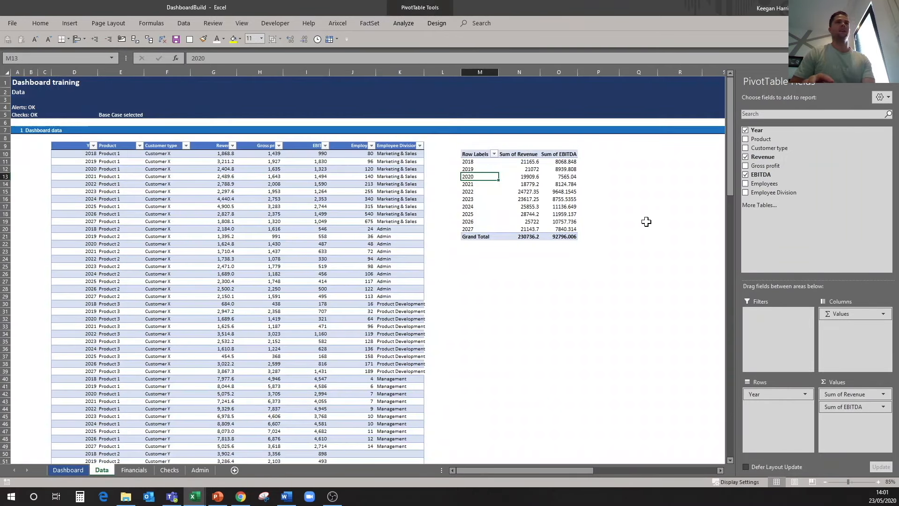
pyautogui.moveTo(778, 156); pyautogui.dragTo(837, 406)
pyautogui.moveTo(570, 156); pyautogui.dragTo(577, 244)
# - Change the Dashboard's PivotChart to a combo with Sum of Revenue as Line, Sum of Revenue2 as Area and Sum of EBITDA as Clustered Column
pyautogui.click(68, 470)
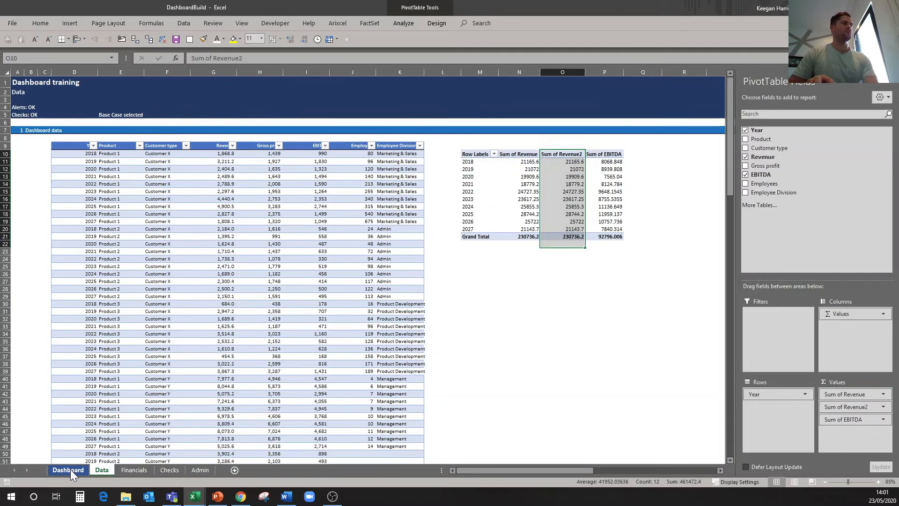
pyautogui.click(501, 193)
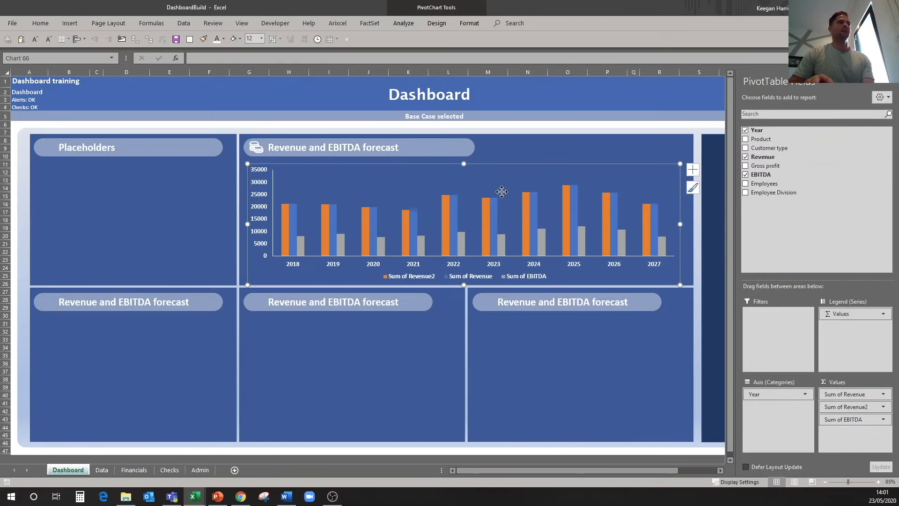
pyautogui.click(444, 28)
pyautogui.click(502, 52)
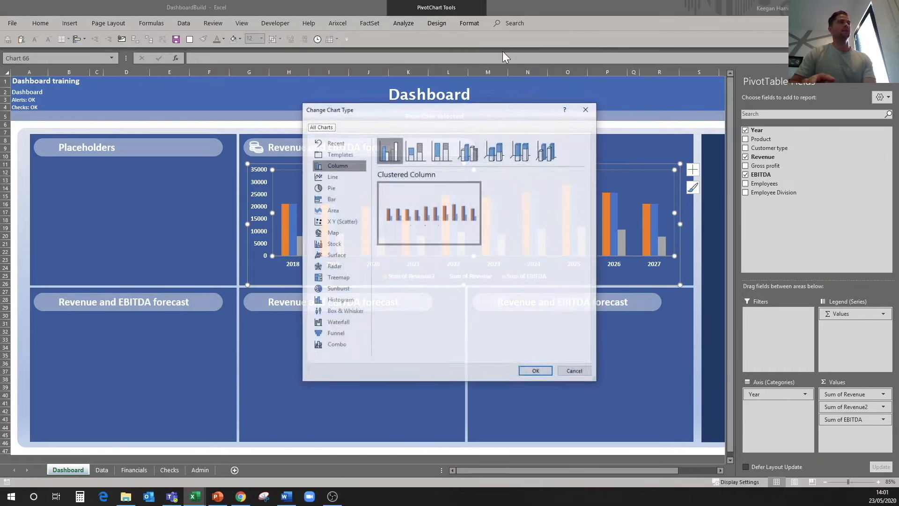
pyautogui.click(333, 345)
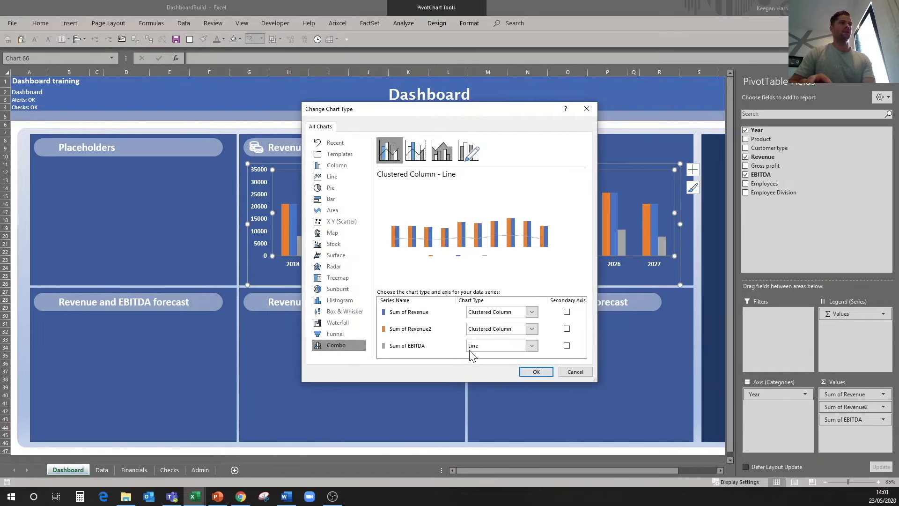
pyautogui.click(532, 313)
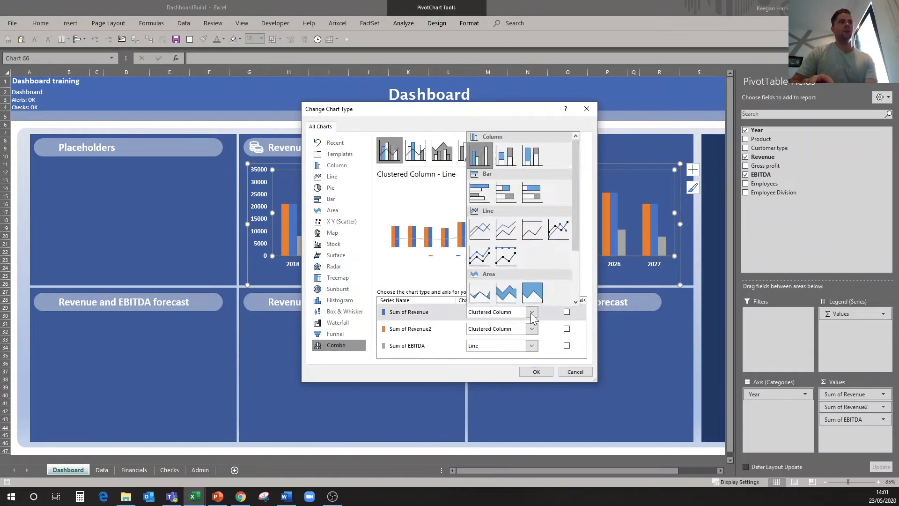
pyautogui.click(487, 229)
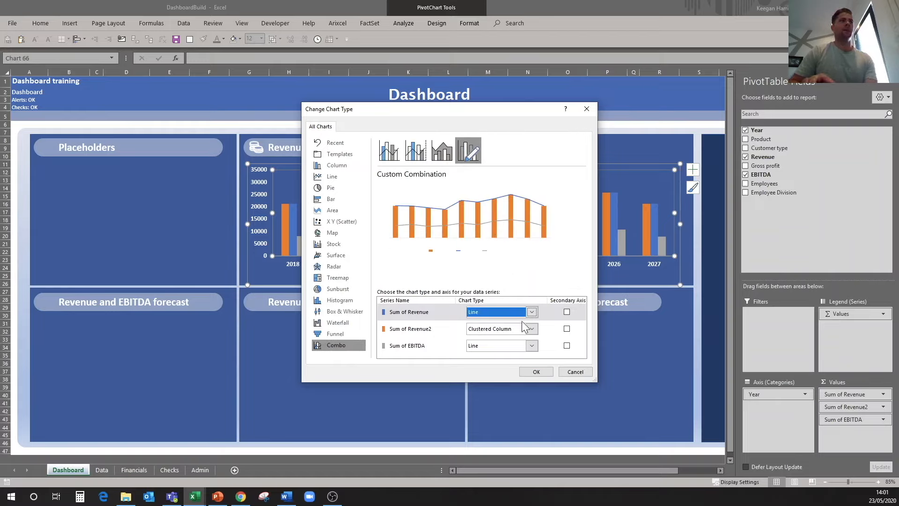
pyautogui.click(534, 330)
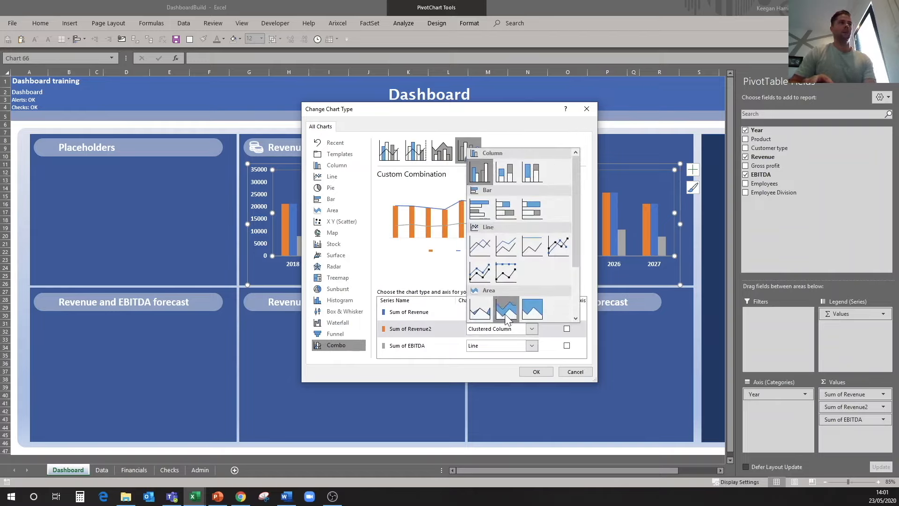
pyautogui.click(480, 309)
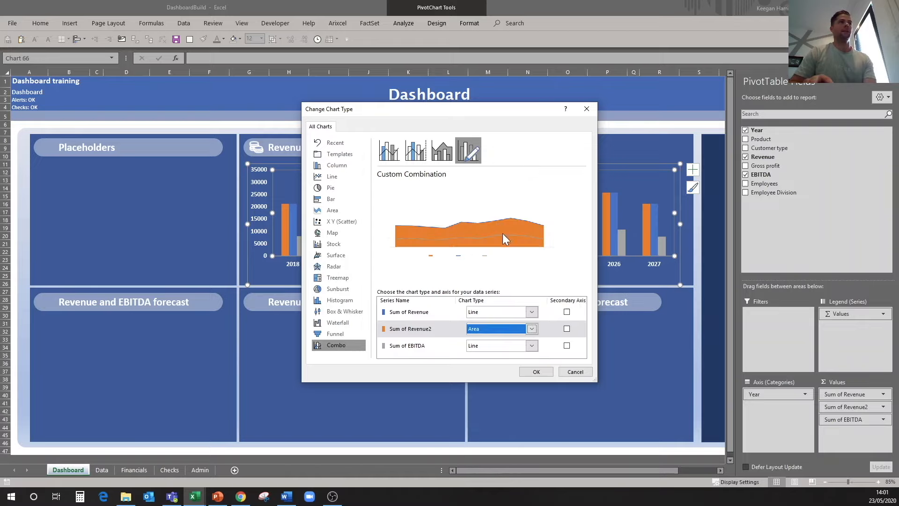
pyautogui.click(532, 346)
pyautogui.click(478, 192)
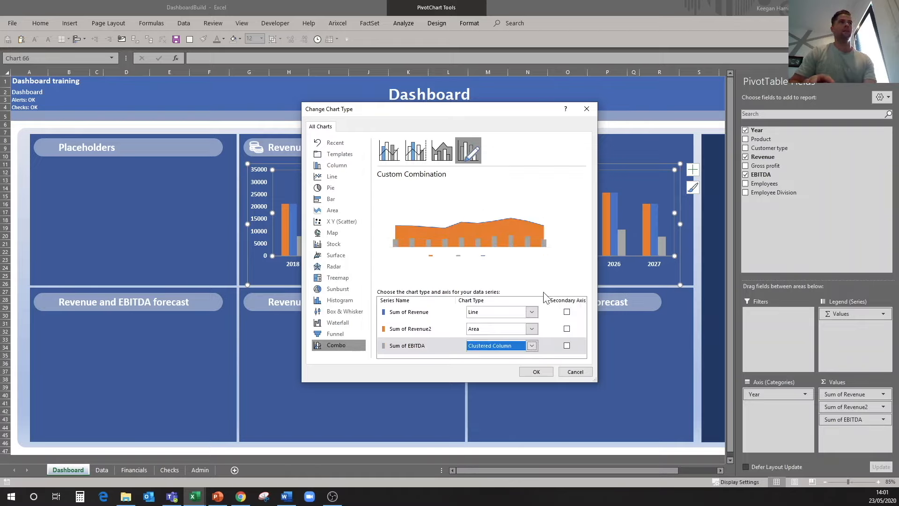
pyautogui.click(537, 371)
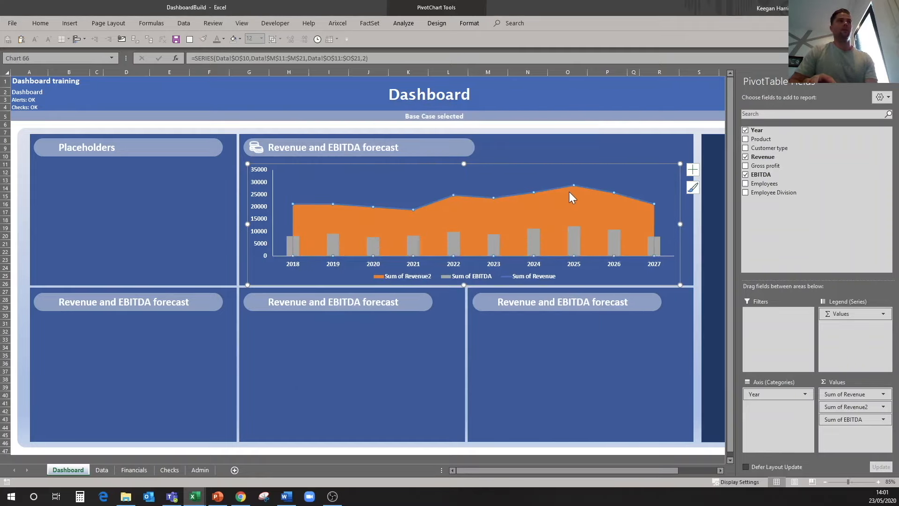
# - Give the Sum of Revenue line a white outline with a 3 pt weight
pyautogui.click(520, 195)
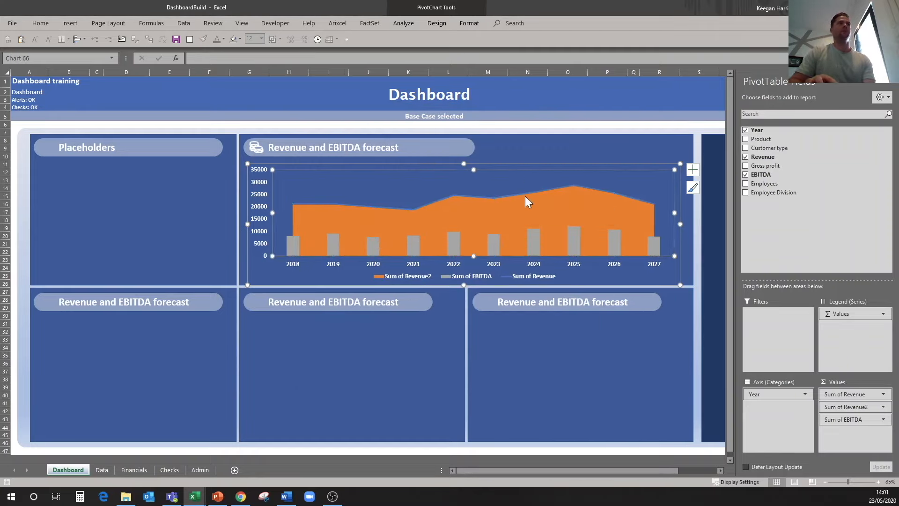
pyautogui.click(521, 192)
pyautogui.rightClick(521, 193)
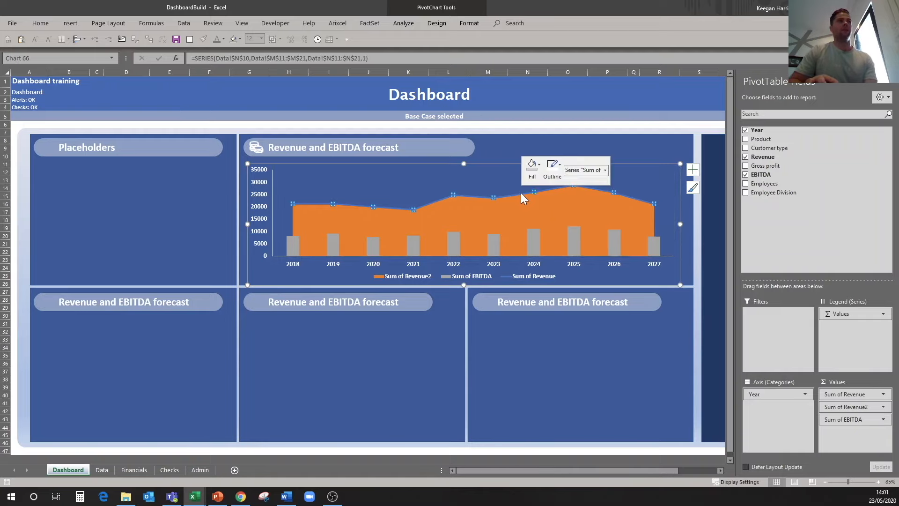
pyautogui.click(554, 168)
pyautogui.click(545, 209)
pyautogui.click(549, 181)
pyautogui.moveTo(581, 313)
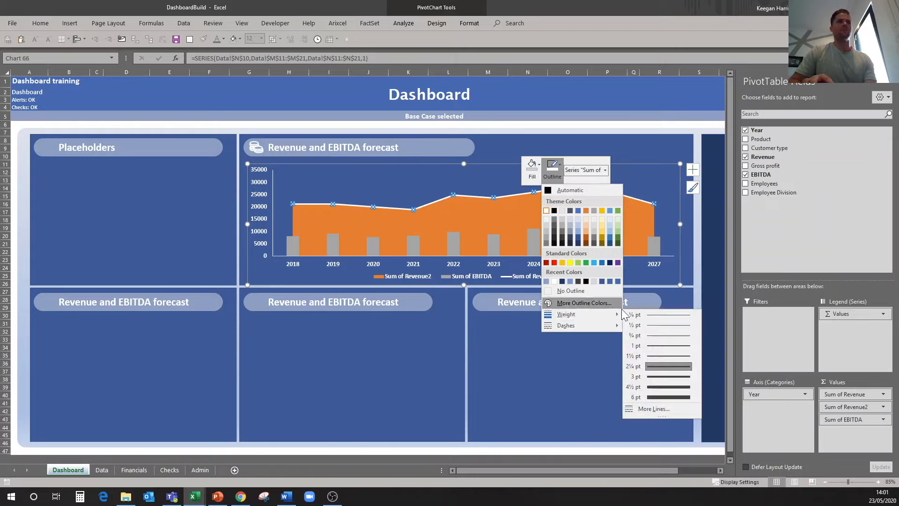
pyautogui.click(659, 375)
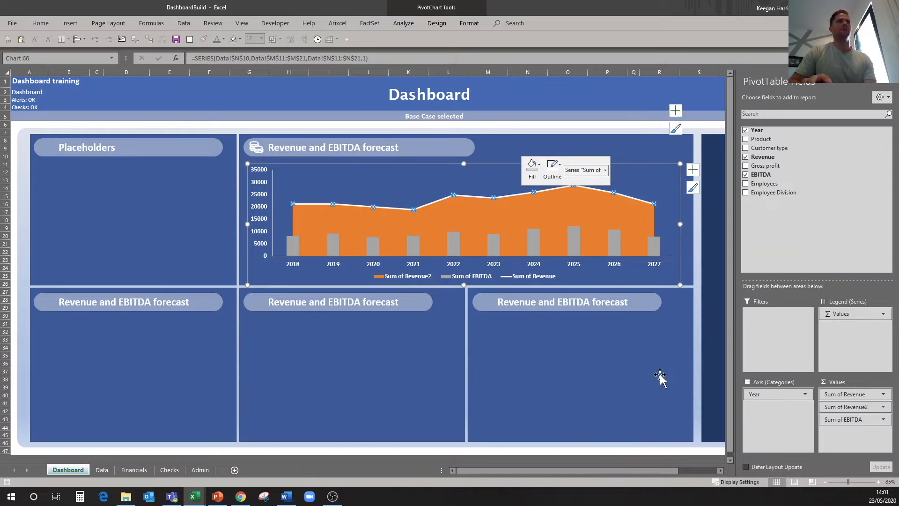
# - Apply a gradient fill to the Sum of Revenue2 area series
pyautogui.click(567, 207)
pyautogui.rightClick(569, 212)
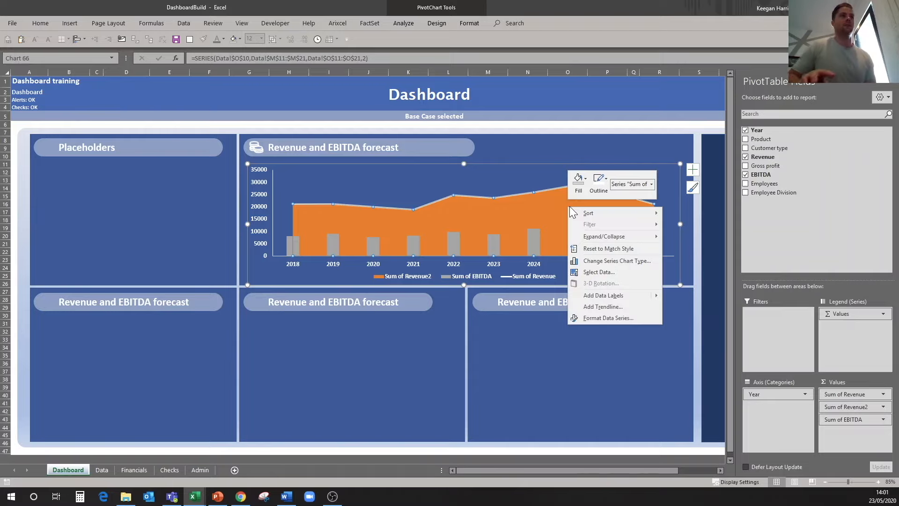
pyautogui.click(585, 189)
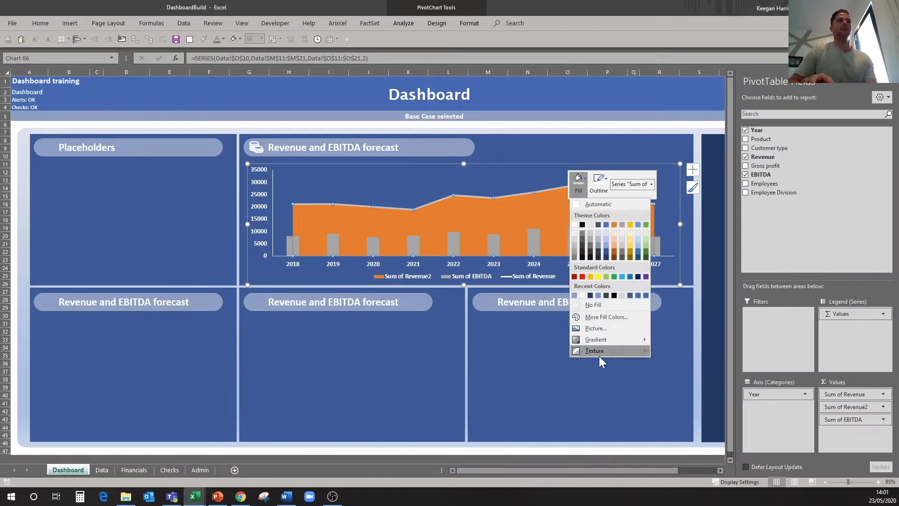
pyautogui.moveTo(608, 337)
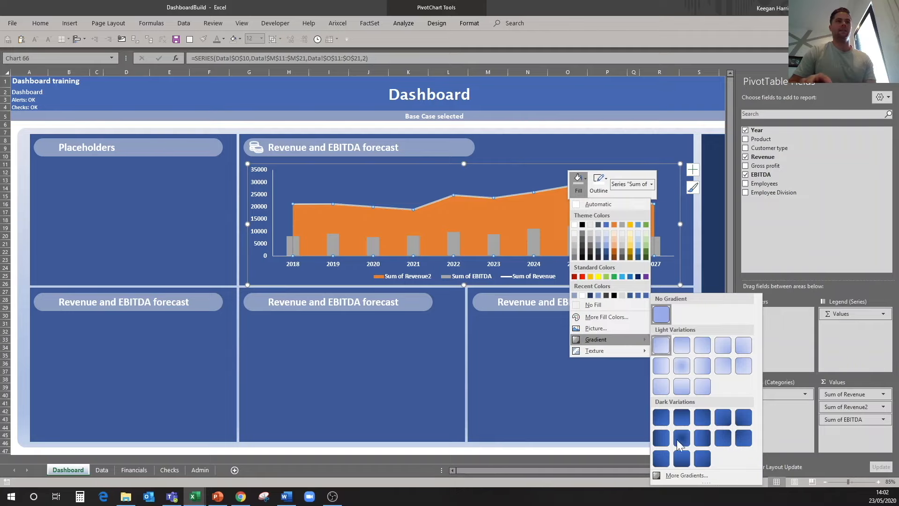
pyautogui.click(681, 474)
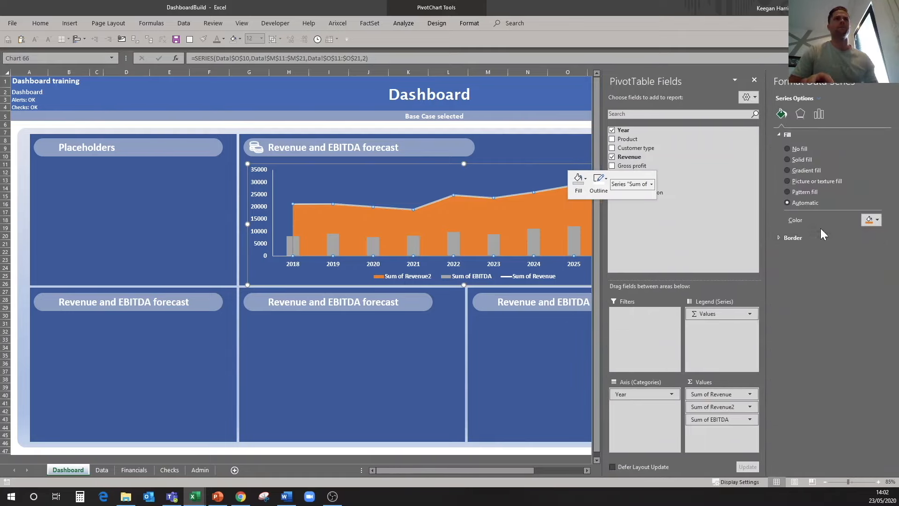
pyautogui.click(786, 170)
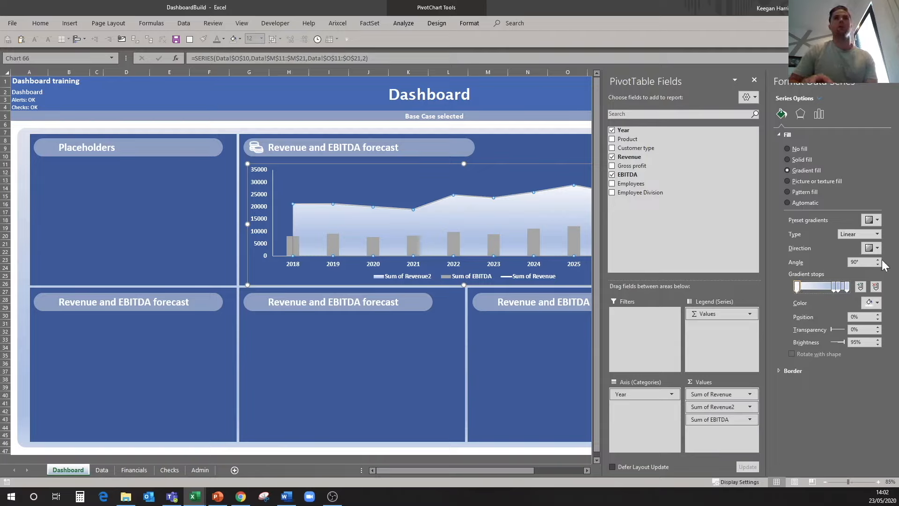
# - Recolour the area gradient's first stop with the recent light blue-grey and set the last stop's transparency to 100%
pyautogui.click(877, 303)
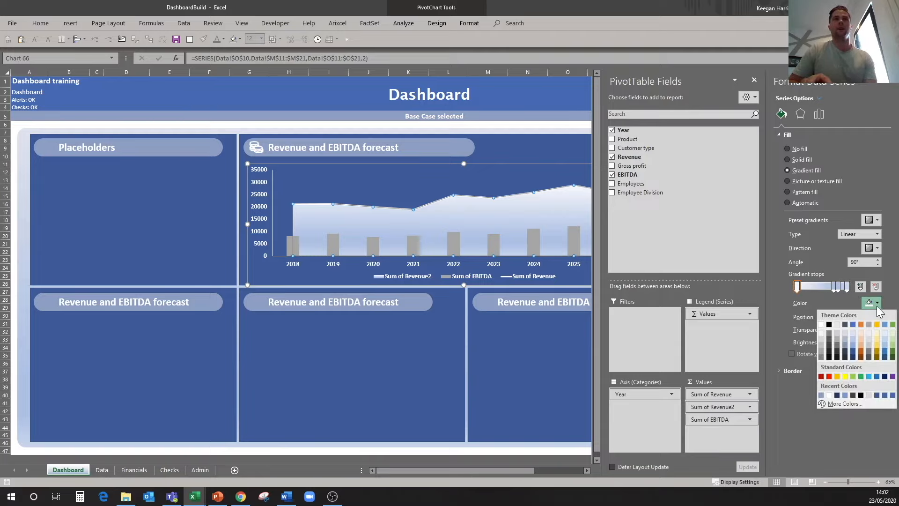
pyautogui.click(823, 395)
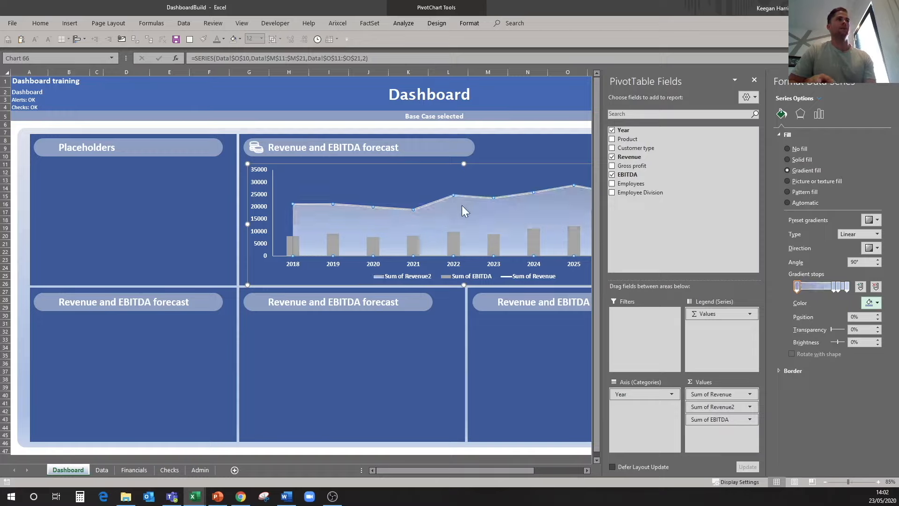
pyautogui.click(828, 287)
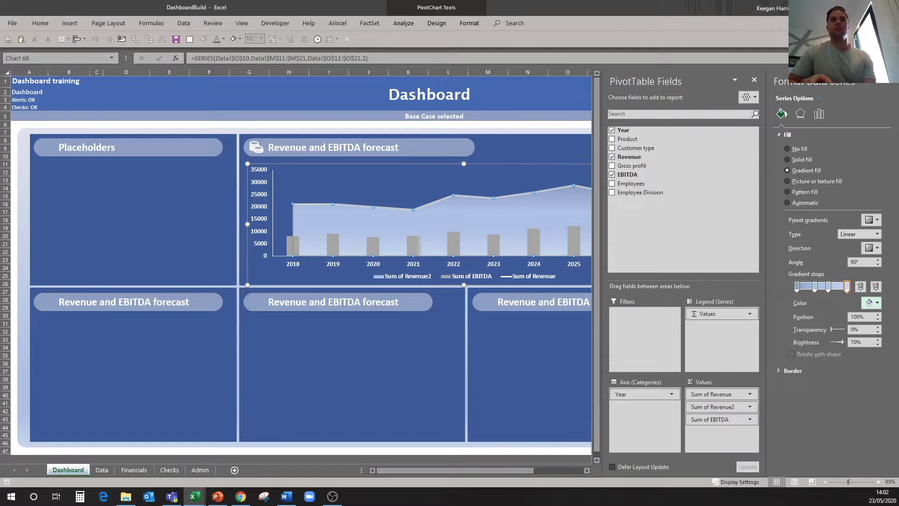
pyautogui.write('100')
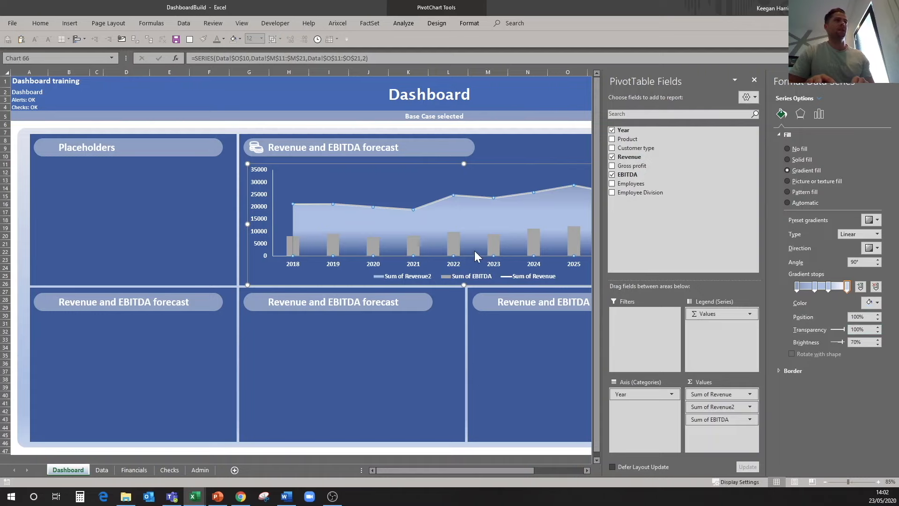
# - Check the area shading on the finished dashboard in the DashboardExampleBuild workbook and return to DashboardBuild
pyautogui.moveTo(196, 496)
pyautogui.click(244, 462)
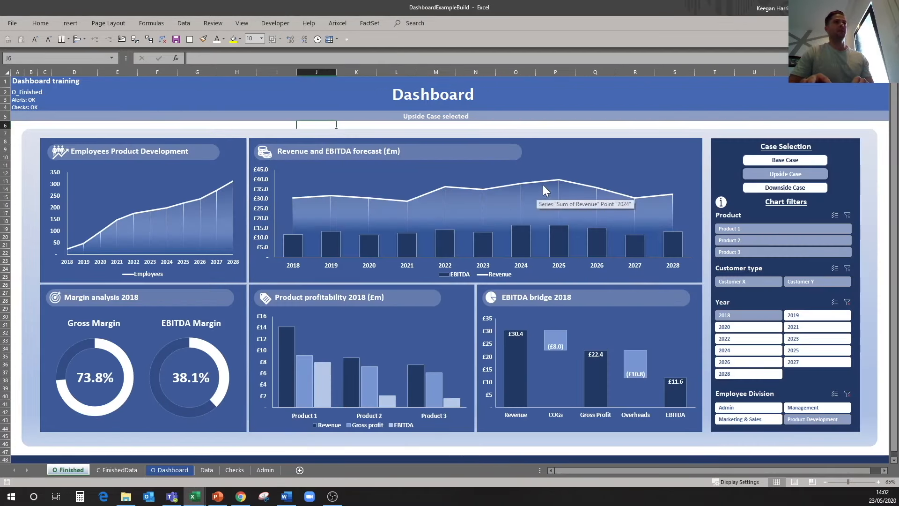
pyautogui.moveTo(198, 500)
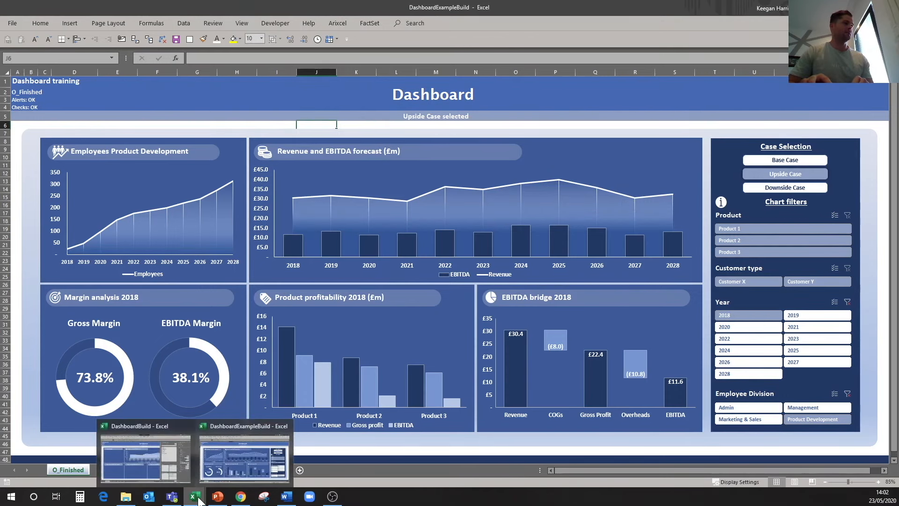
pyautogui.click(140, 450)
# - Recolour the Revenue2 area gradient's first stop with a recent mid blue and remove the extra stop between 36% and 100%
pyautogui.click(796, 286)
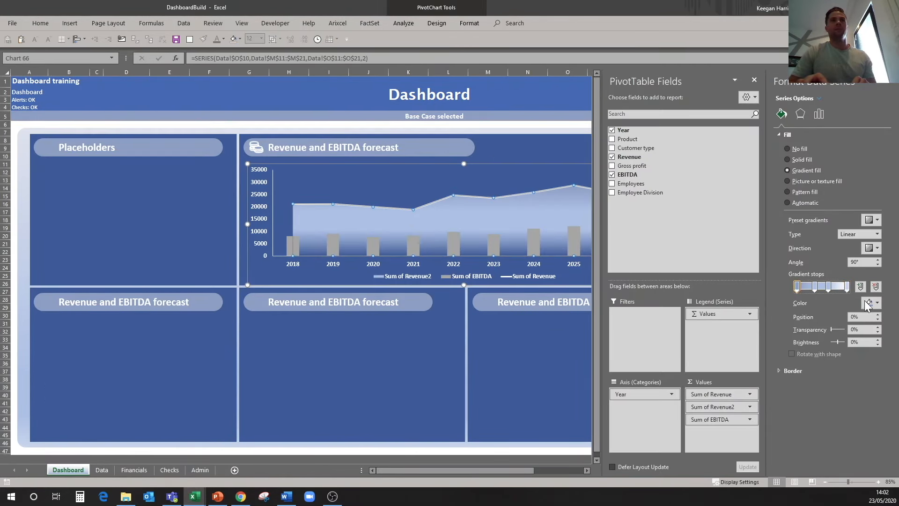
pyautogui.click(876, 302)
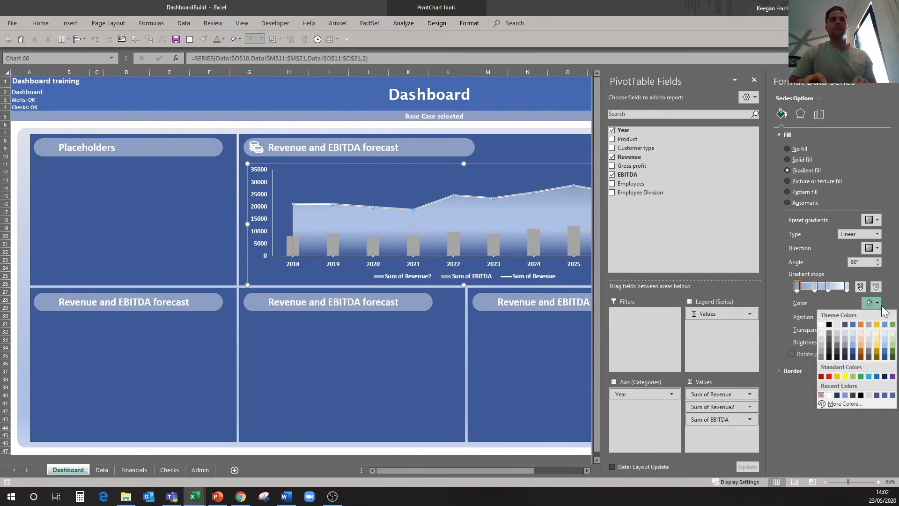
pyautogui.click(846, 395)
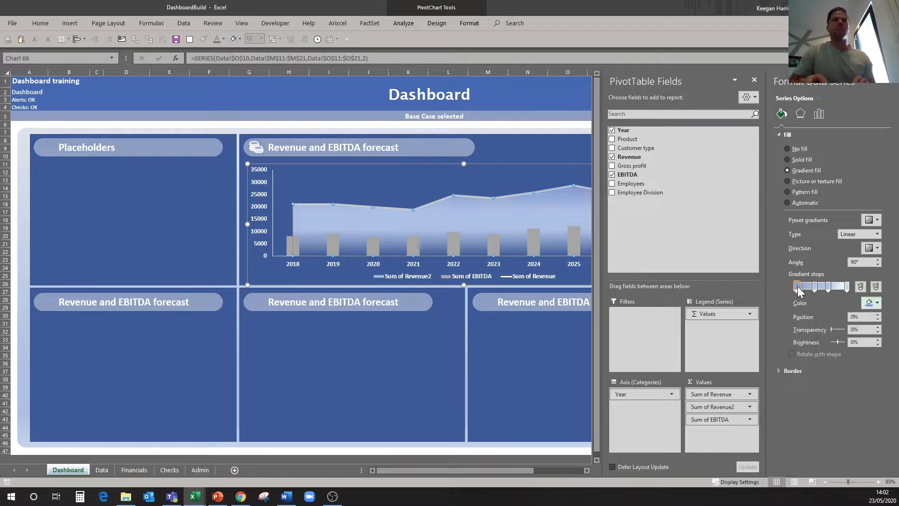
pyautogui.click(876, 287)
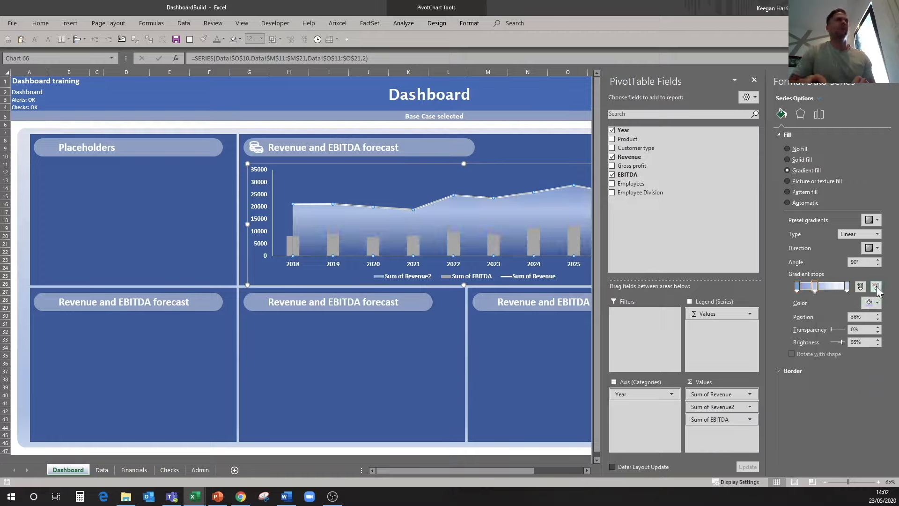
pyautogui.click(564, 140)
pyautogui.click(560, 205)
# - Recolour the area gradient's first stop and its 36% stop with the recent dark blue matching the tile background
pyautogui.click(872, 303)
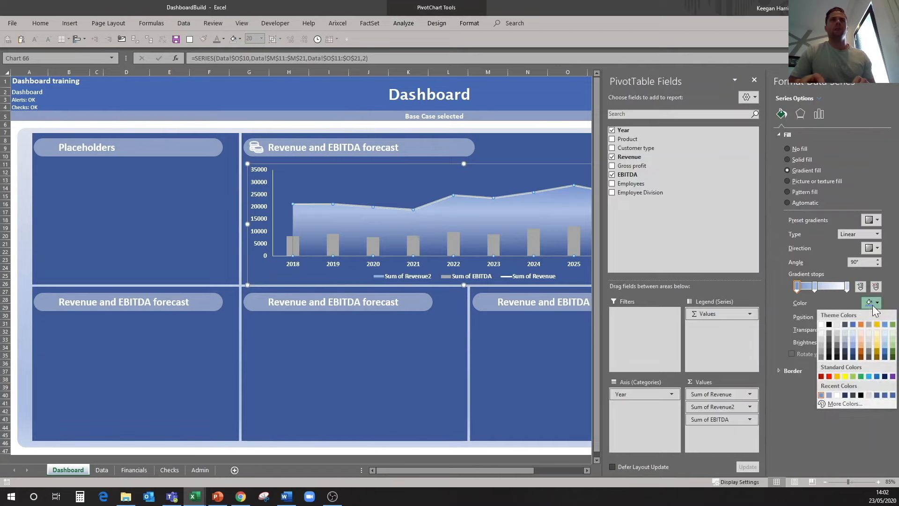
pyautogui.click(877, 396)
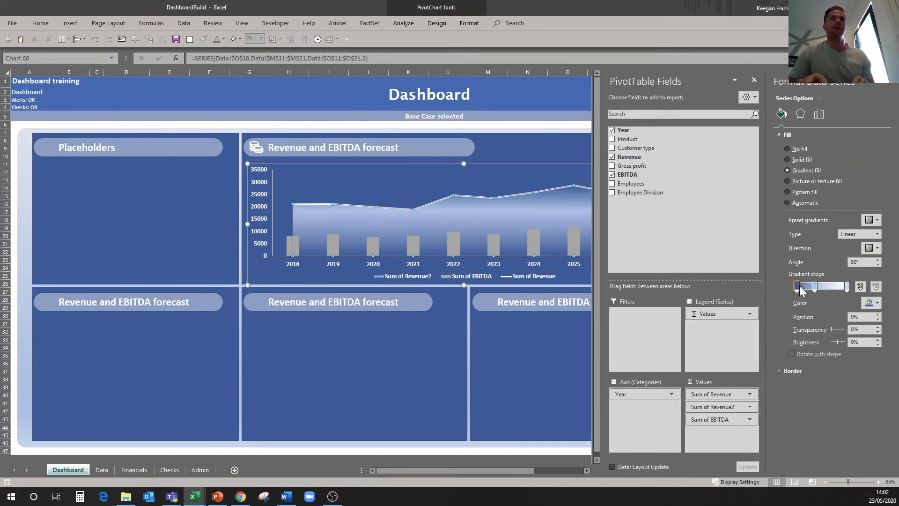
pyautogui.click(814, 286)
pyautogui.click(877, 302)
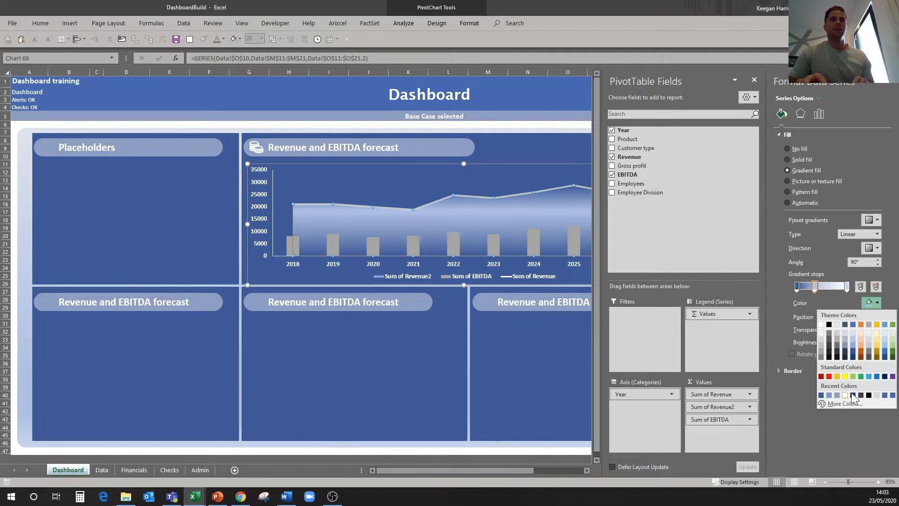
pyautogui.click(828, 395)
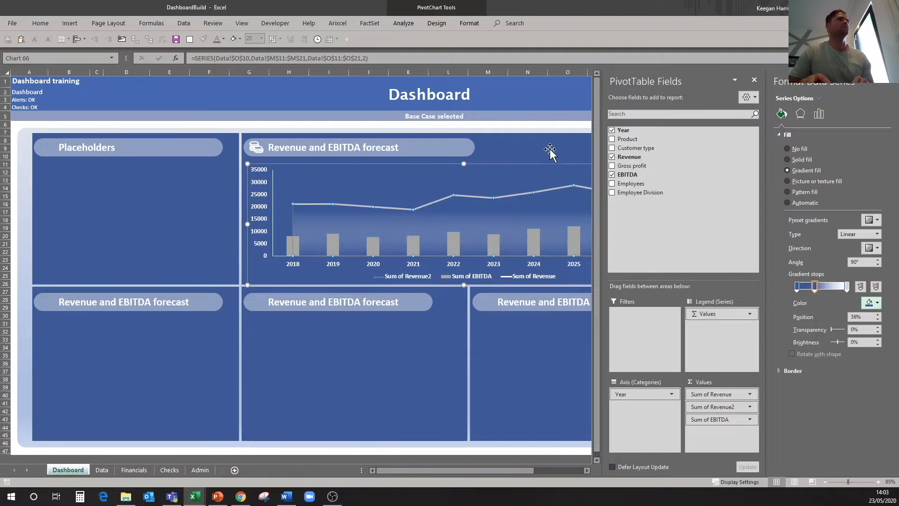
# - Recolour the area gradient's last stop with the same recent dark blue as the tile background
pyautogui.click(543, 207)
pyautogui.click(546, 207)
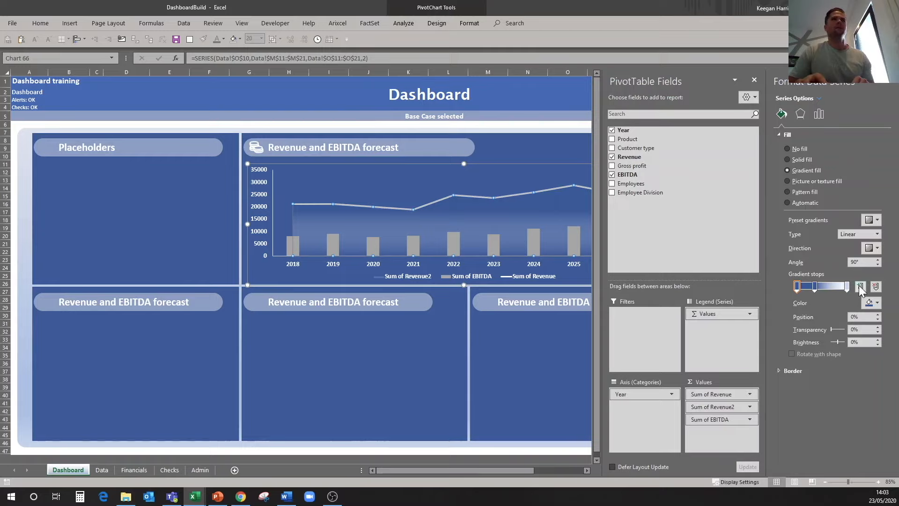
pyautogui.click(847, 287)
pyautogui.click(876, 302)
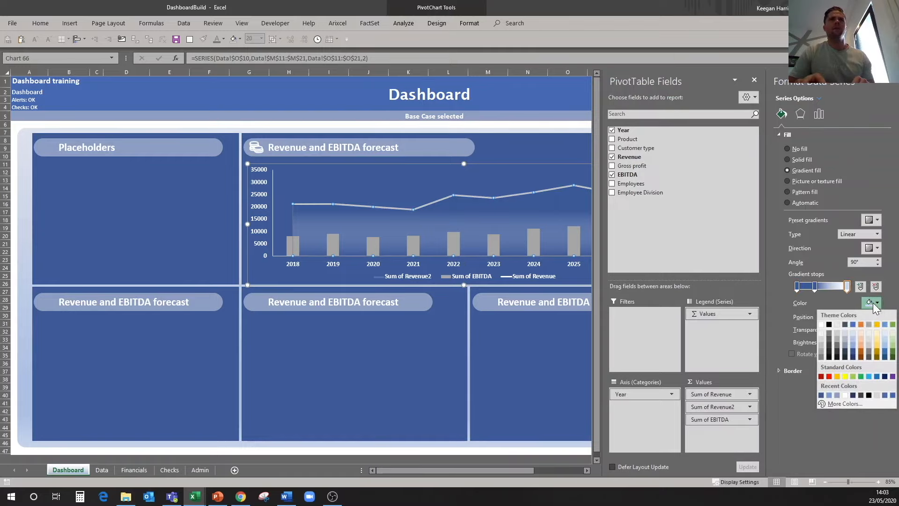
pyautogui.click(828, 395)
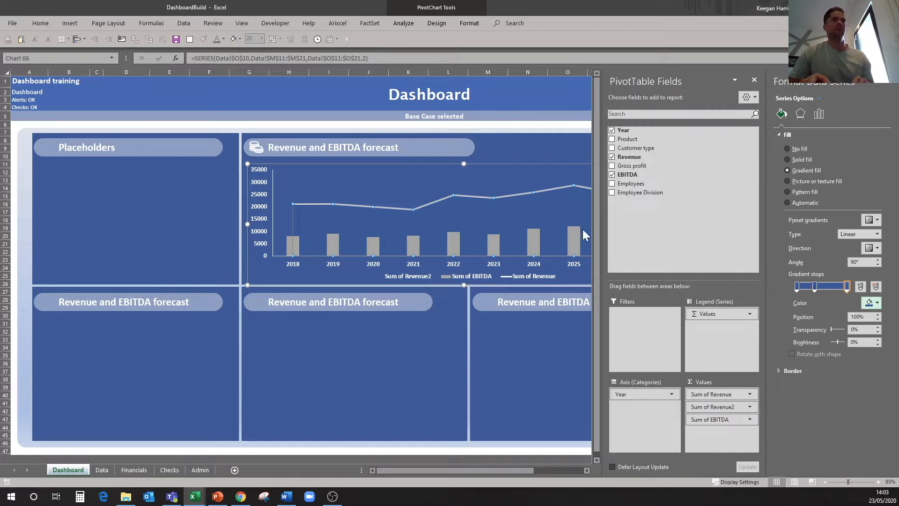
# - Give the area gradient's first stop a lighter custom blue with RGB 72, 113, 188
pyautogui.click(797, 287)
pyautogui.click(872, 302)
pyautogui.click(846, 403)
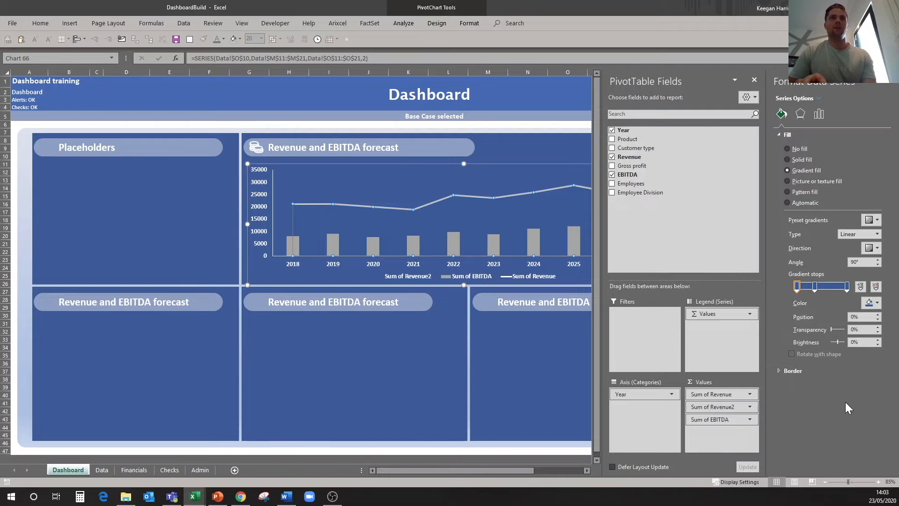
pyautogui.moveTo(465, 237); pyautogui.dragTo(467, 240)
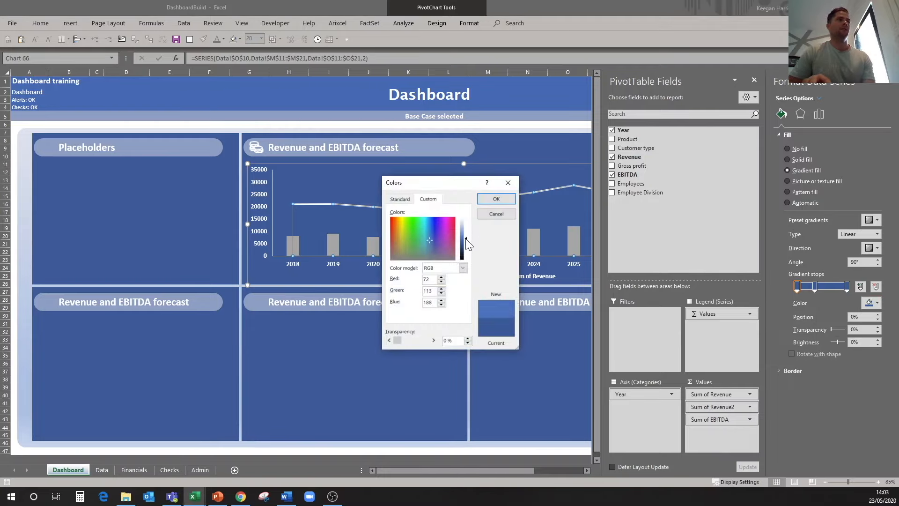
pyautogui.click(493, 201)
# - Give the area gradient's 36% stop a custom blue with RGB 81, 120, 191
pyautogui.click(815, 286)
pyautogui.click(879, 303)
pyautogui.click(837, 401)
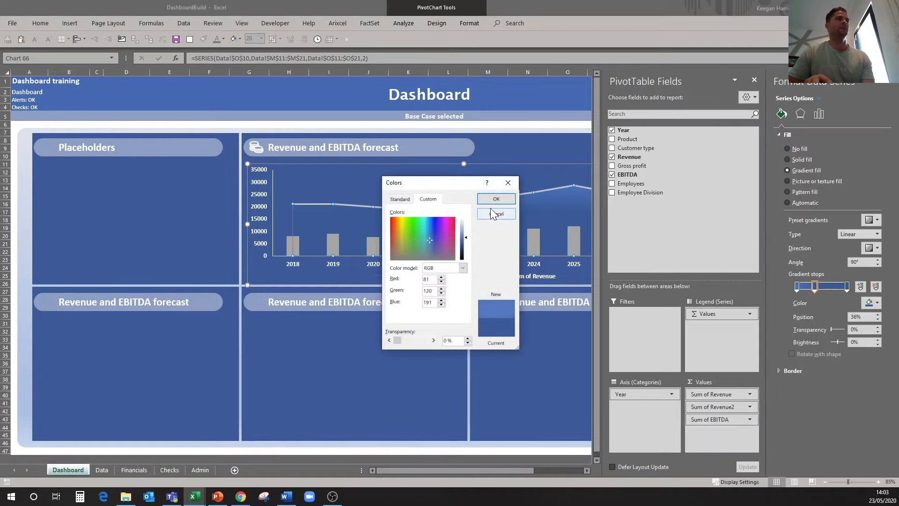
pyautogui.click(495, 200)
# - Compare the recoloured area with the Revenue and EBITDA chart in DashboardExampleBuild, ending back in DashboardBuild
pyautogui.click(522, 159)
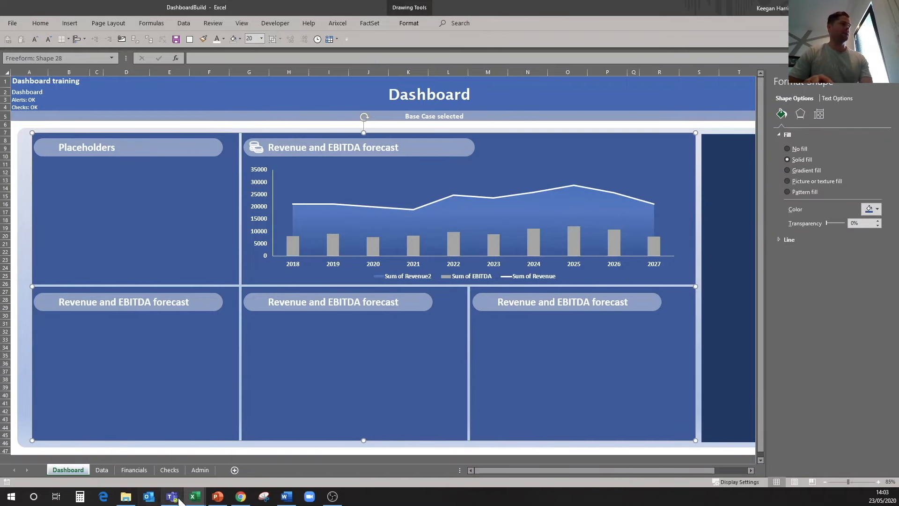
pyautogui.click(194, 496)
pyautogui.click(258, 458)
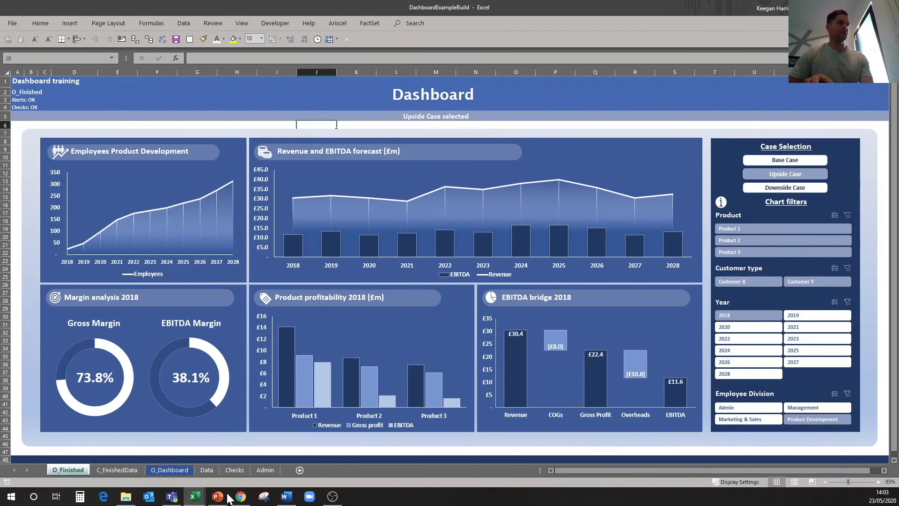
pyautogui.moveTo(195, 496)
pyautogui.click(146, 458)
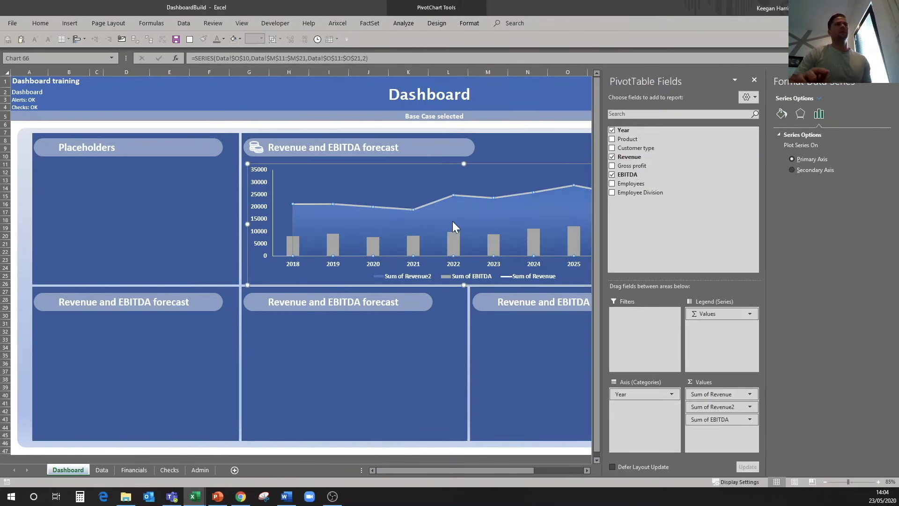
# - Set the gap width of the Sum of EBITDA columns to 75% and close the PivotTable field list
pyautogui.click(515, 147)
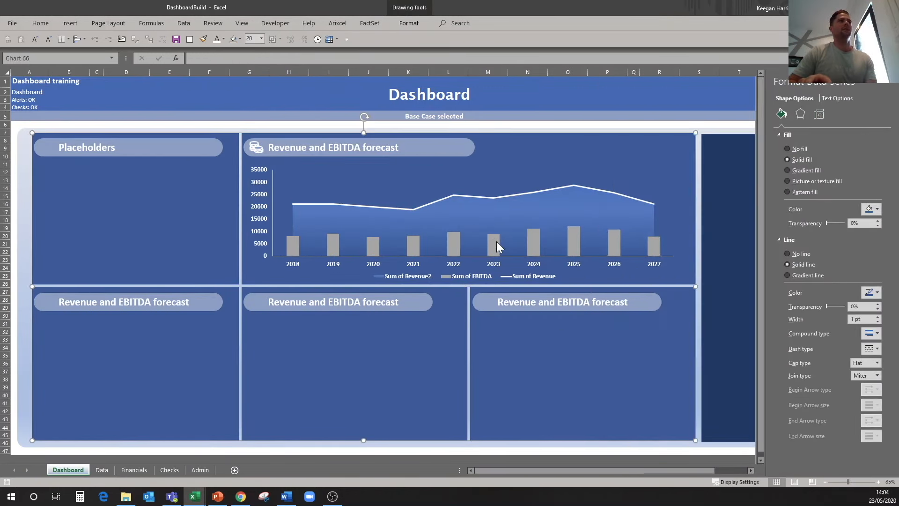
pyautogui.click(496, 240)
pyautogui.rightClick(496, 240)
pyautogui.click(549, 353)
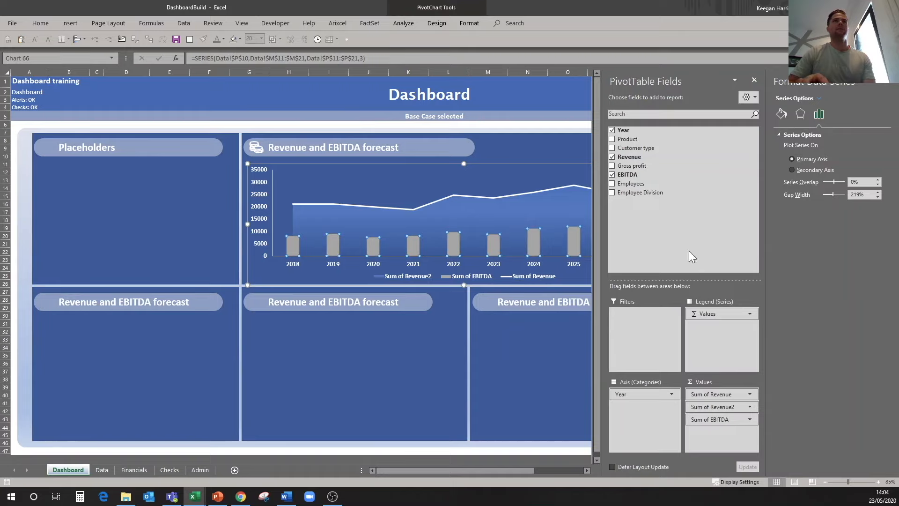
pyautogui.rightClick(492, 246)
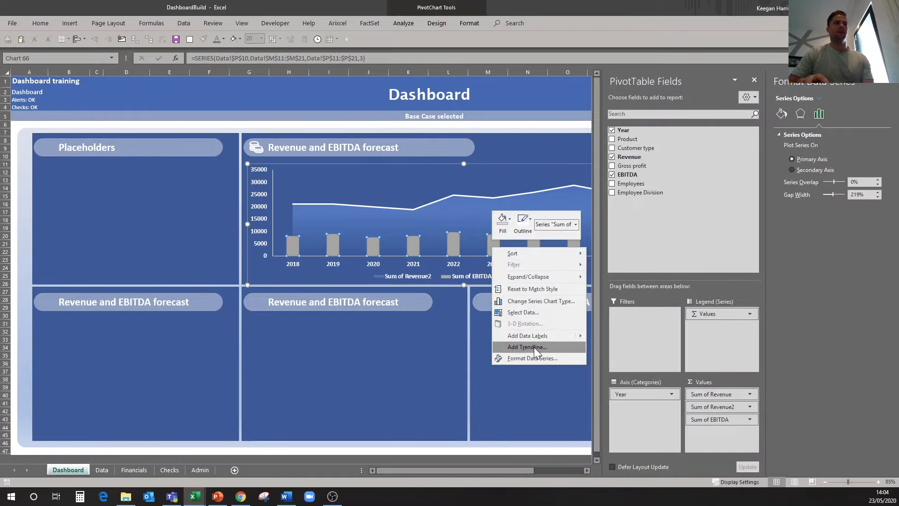
pyautogui.click(535, 359)
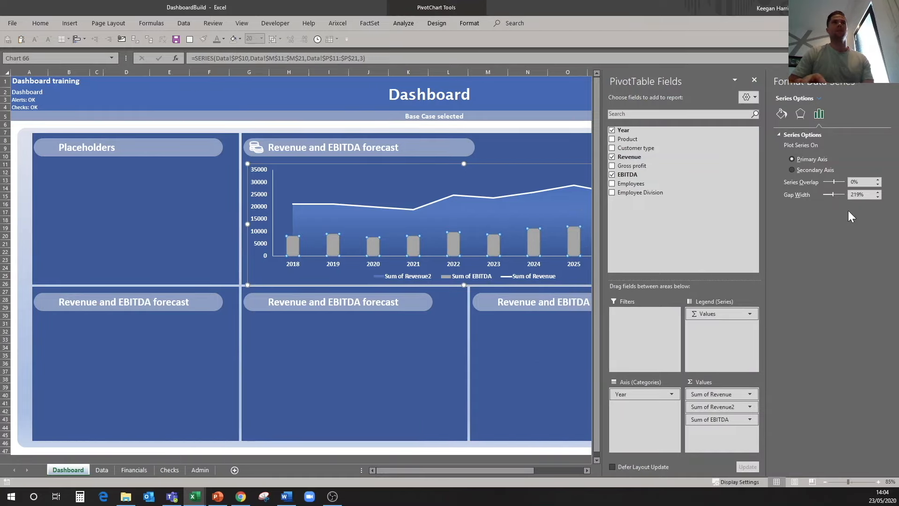
pyautogui.click(754, 80)
pyautogui.doubleClick(849, 196)
pyautogui.write('75')
pyautogui.press('Return')
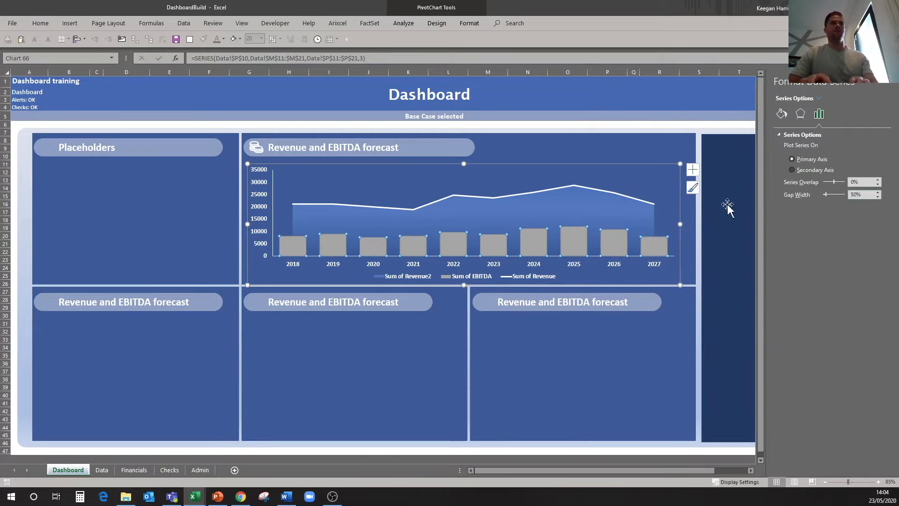
pyautogui.click(671, 124)
# - Fill the Sum of EBITDA columns with the standard dark blue and give them a white outline
pyautogui.click(612, 239)
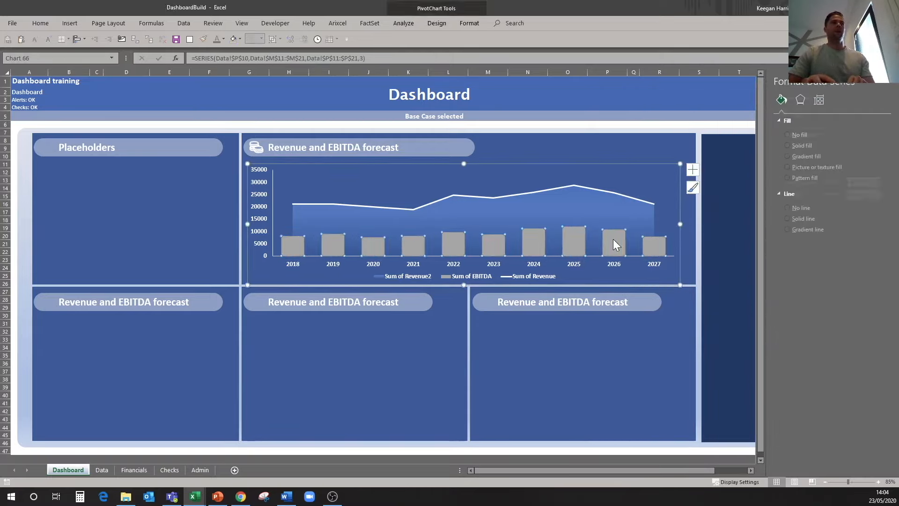
pyautogui.rightClick(613, 239)
pyautogui.click(627, 214)
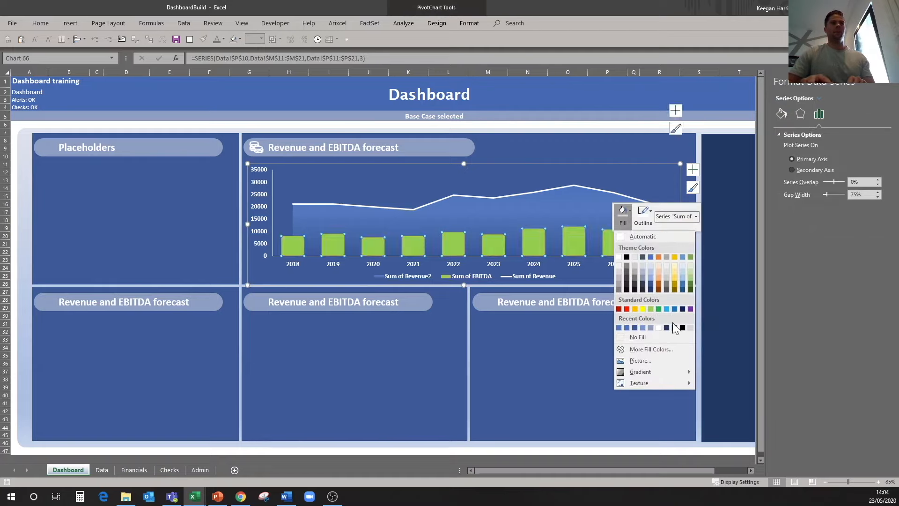
pyautogui.click(682, 309)
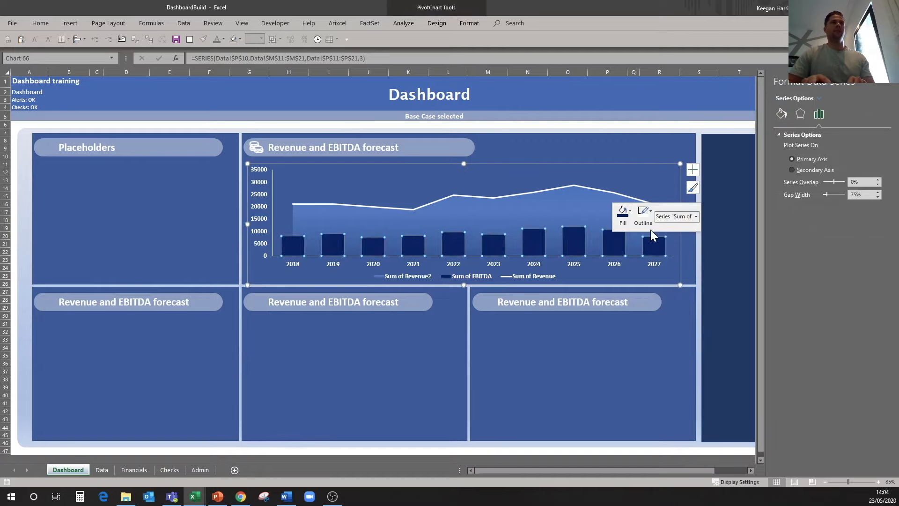
pyautogui.click(648, 223)
pyautogui.click(677, 327)
pyautogui.click(612, 158)
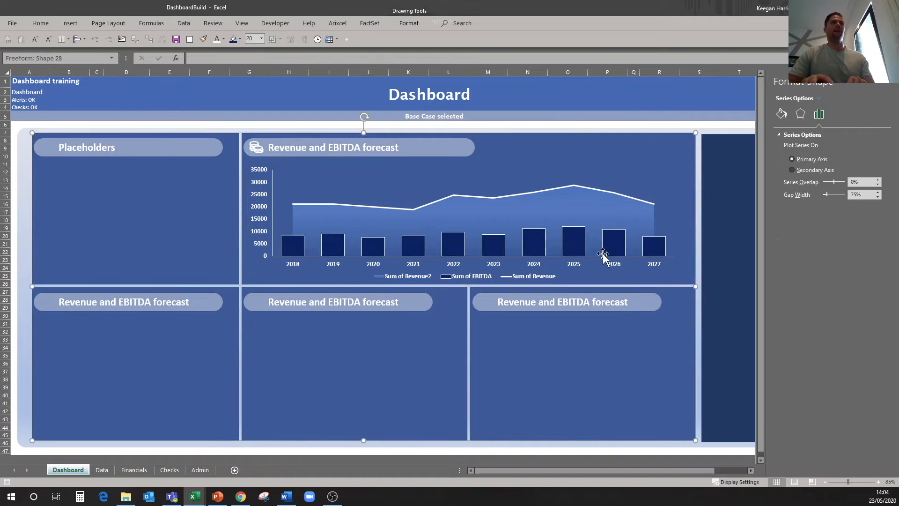
# - Change the outline of the Sum of EBITDA columns to a slightly darker shade of white
pyautogui.click(540, 238)
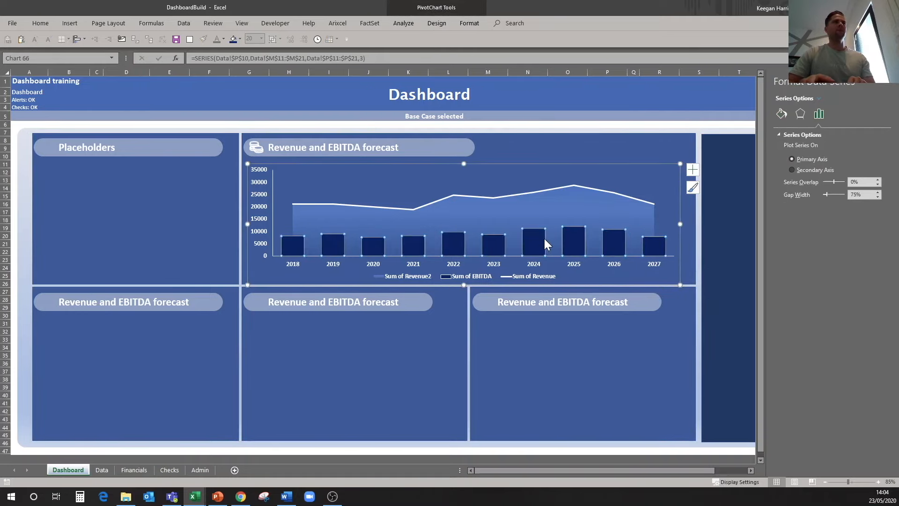
pyautogui.rightClick(543, 238)
pyautogui.click(575, 215)
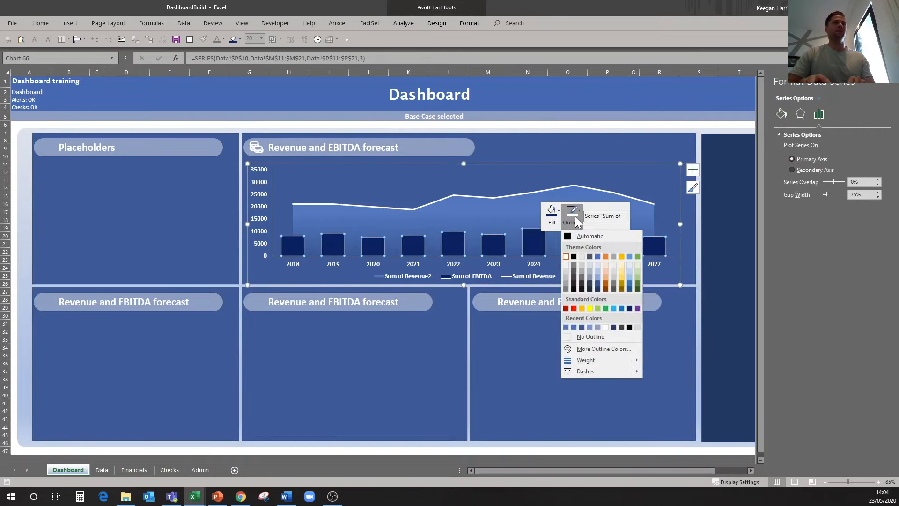
pyautogui.click(566, 271)
pyautogui.click(569, 136)
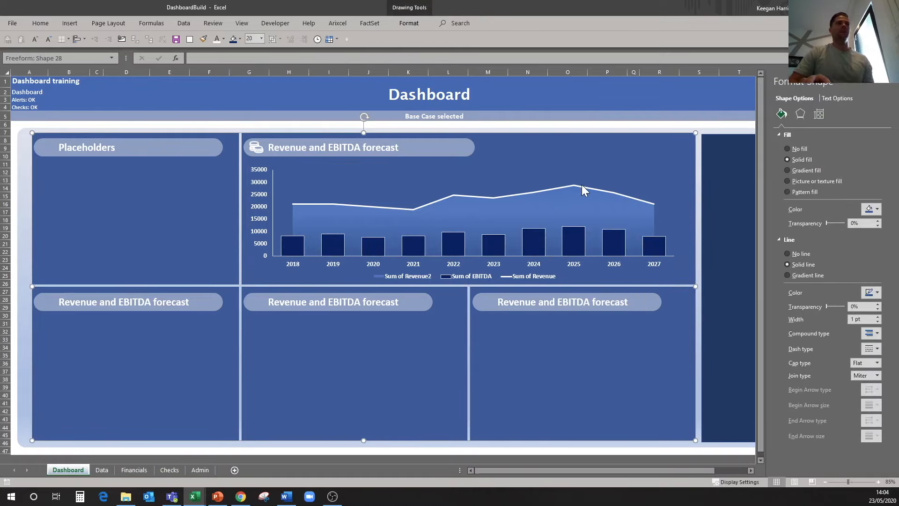
# - Check the column and line styling on the example dashboard in DashboardExampleBuild and return to DashboardBuild
pyautogui.moveTo(195, 496)
pyautogui.click(235, 464)
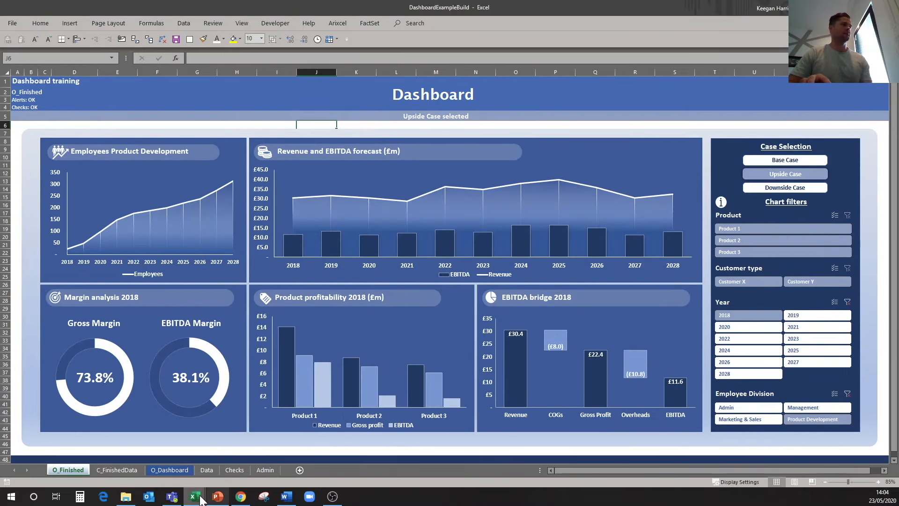
pyautogui.moveTo(195, 496)
pyautogui.click(169, 463)
# - Give the Sum of Revenue line built-in markers of the diamond type
pyautogui.click(575, 186)
pyautogui.click(783, 116)
pyautogui.click(814, 133)
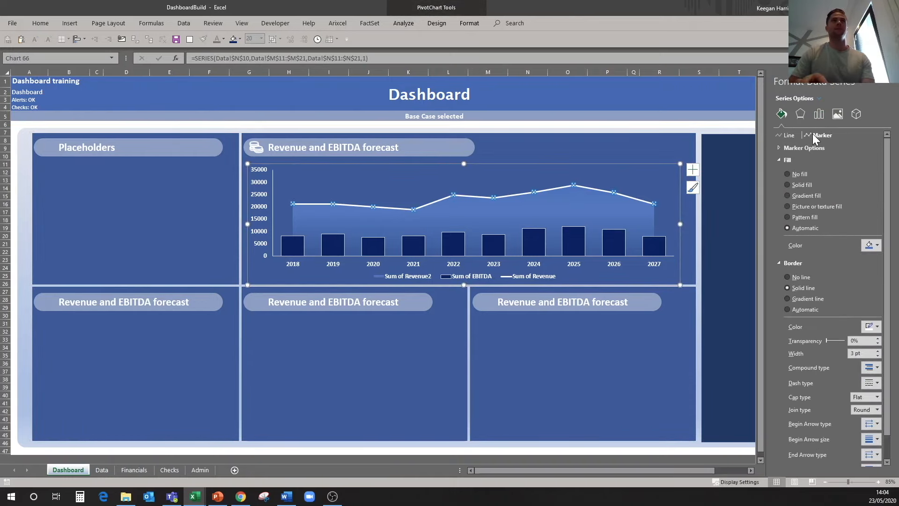
pyautogui.click(779, 146)
pyautogui.click(786, 181)
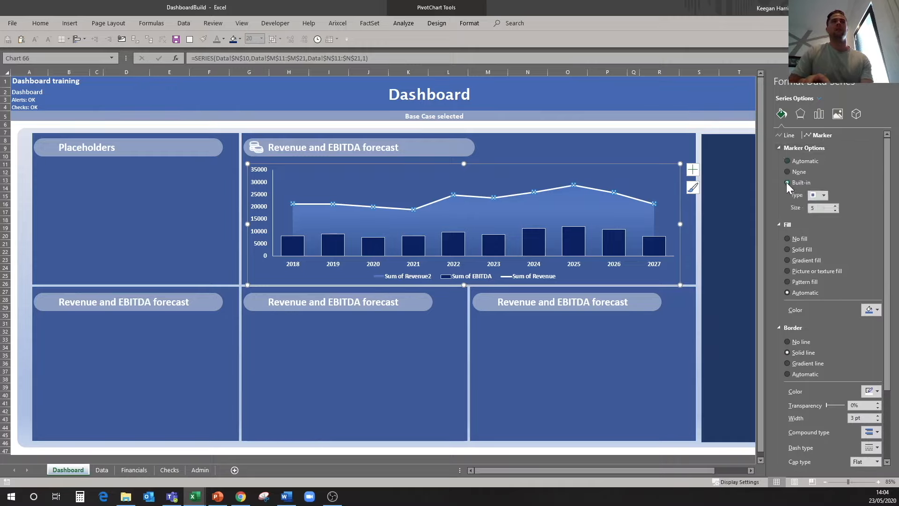
pyautogui.click(825, 195)
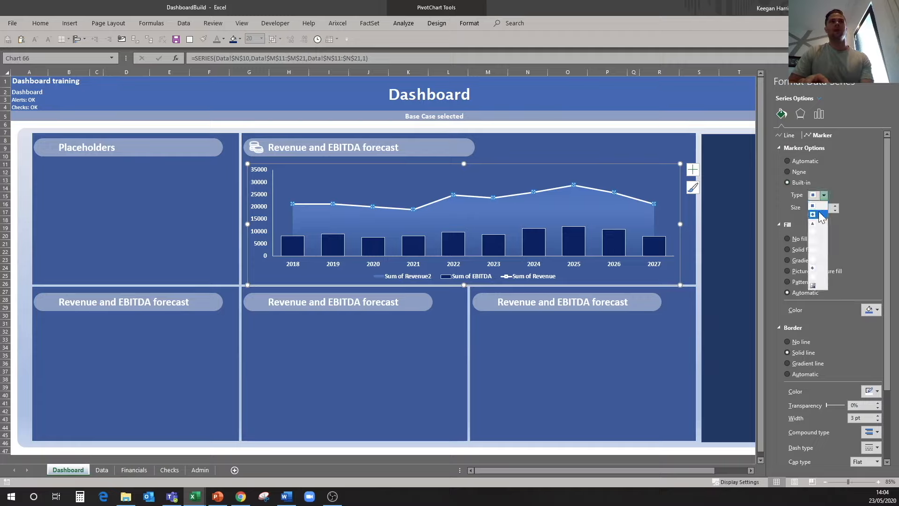
pyautogui.click(819, 213)
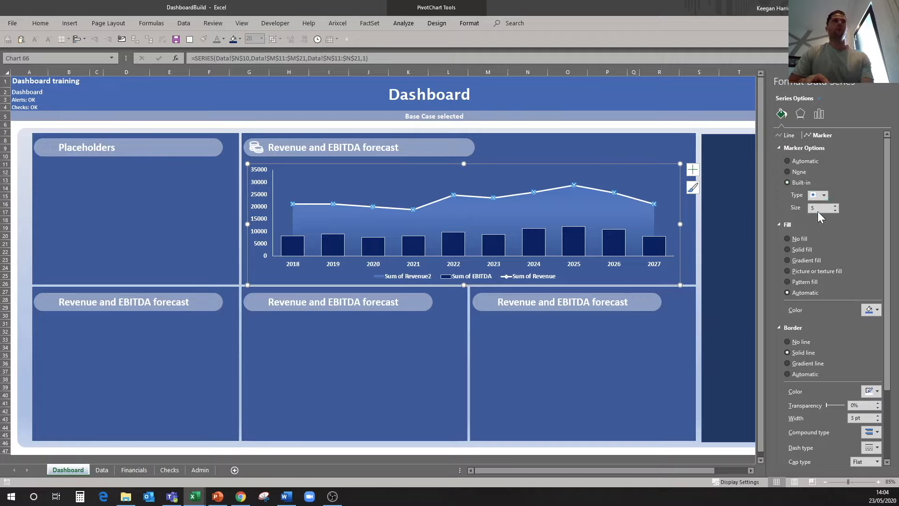
# - Fill the Sum of Revenue line's diamond markers with solid white and set their size to 7
pyautogui.click(878, 310)
pyautogui.click(826, 332)
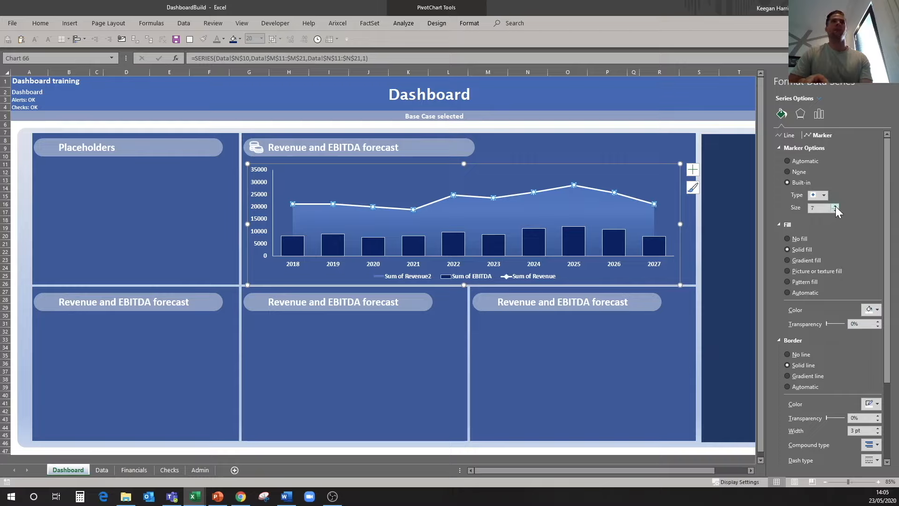
pyautogui.click(633, 125)
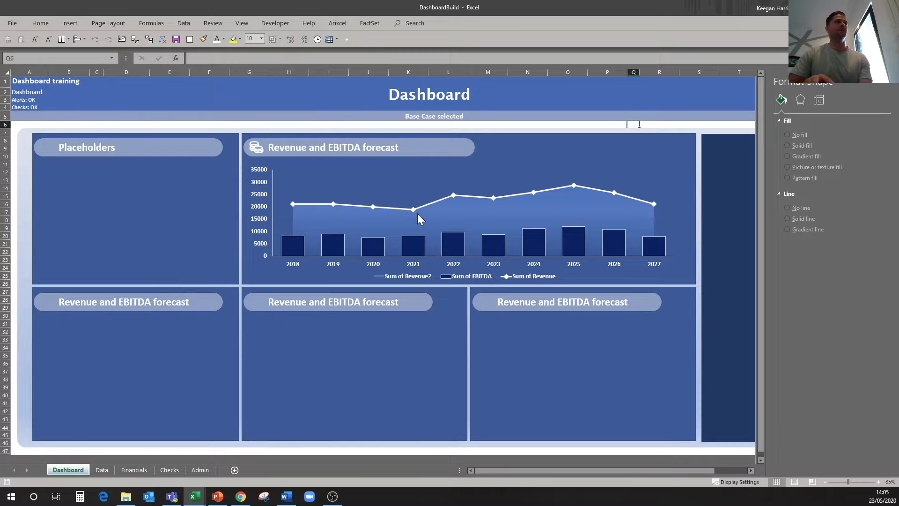
pyautogui.moveTo(412, 212)
pyautogui.moveTo(454, 195)
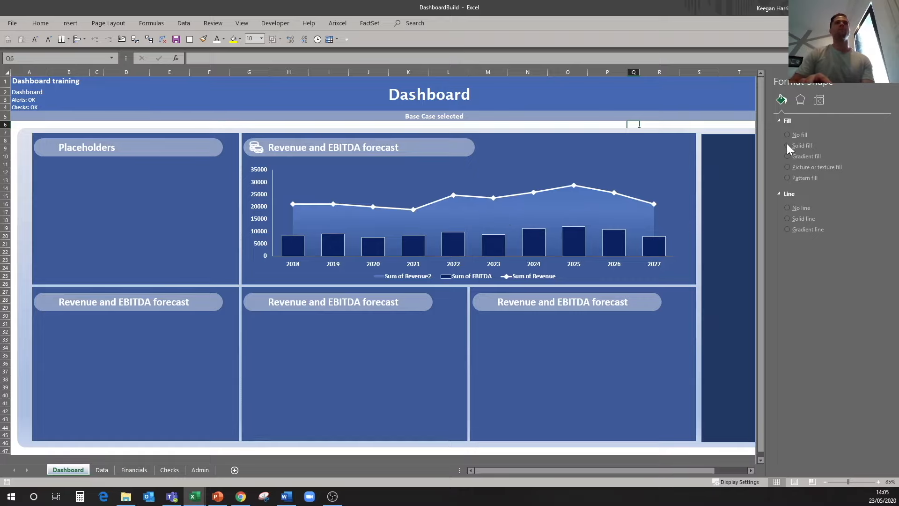
pyautogui.click(604, 97)
# - Add drop lines to the Sum of Revenue line in the forecast chart
pyautogui.moveTo(571, 185)
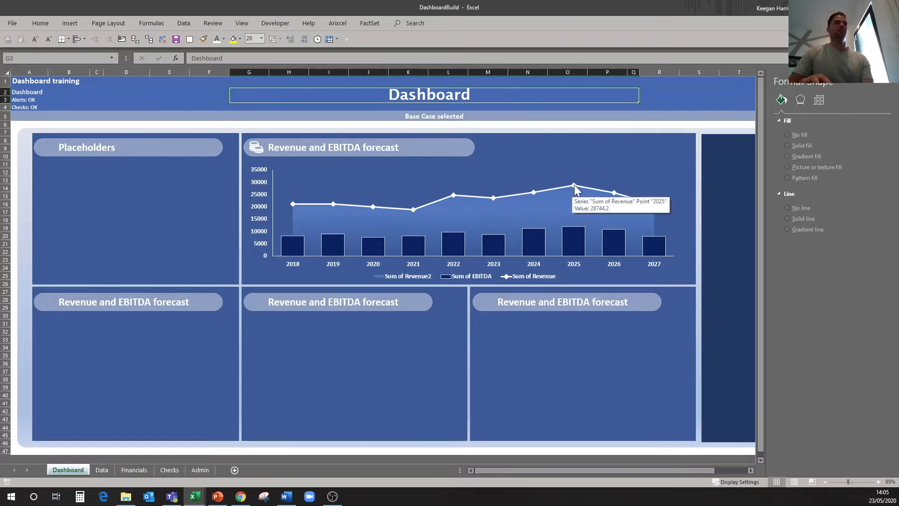
pyautogui.rightClick(574, 185)
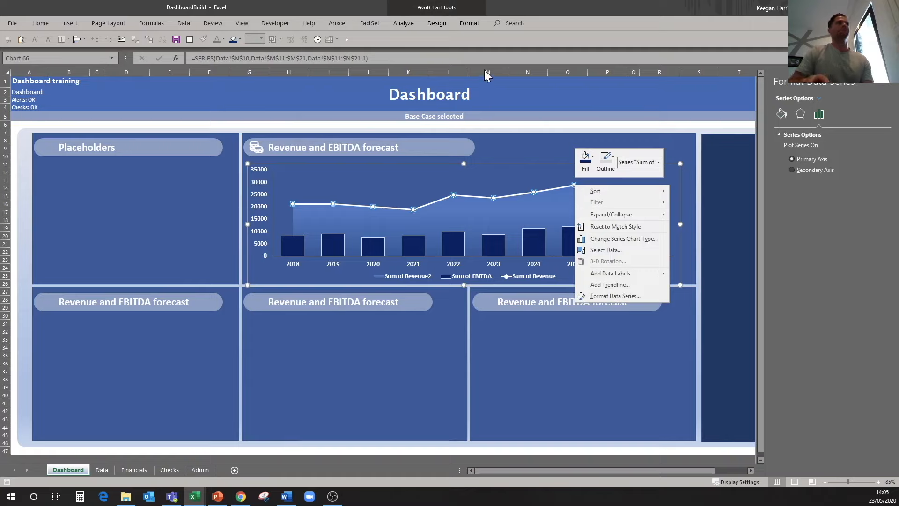
pyautogui.click(443, 25)
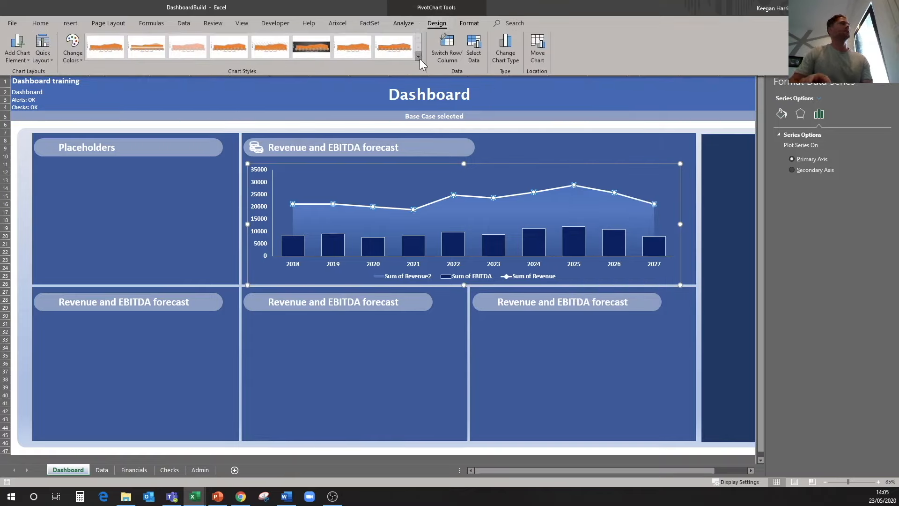
pyautogui.click(18, 57)
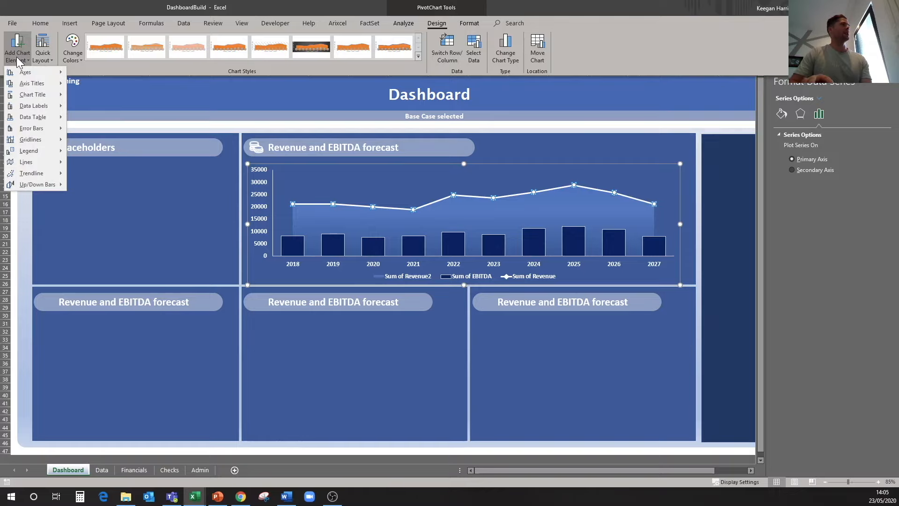
pyautogui.moveTo(42, 161)
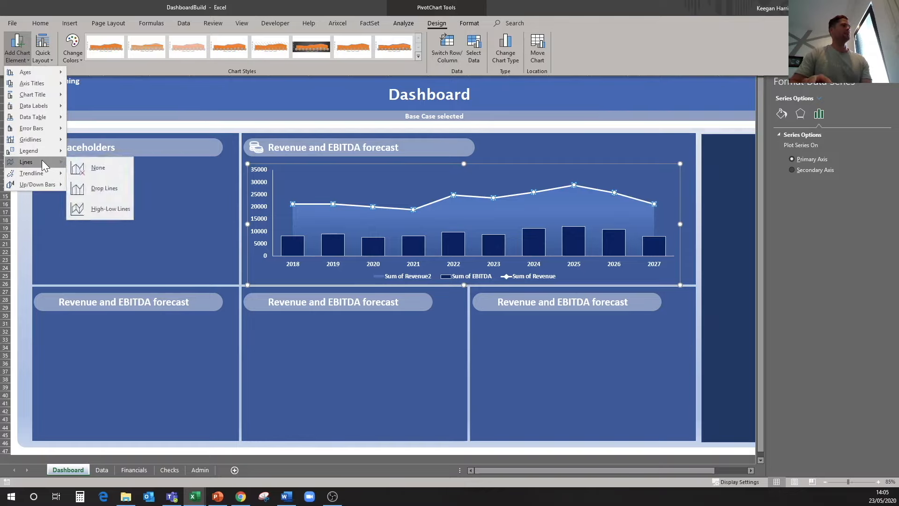
pyautogui.click(106, 188)
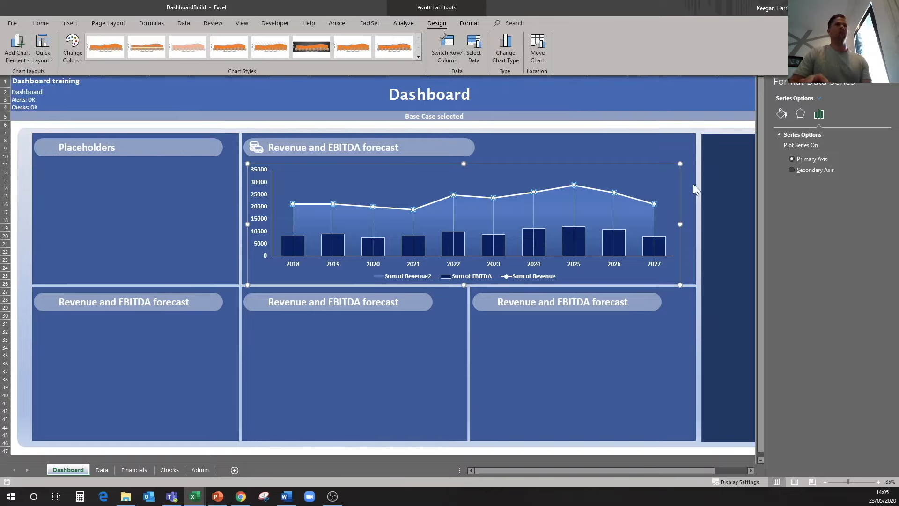
pyautogui.click(608, 124)
# - Recolor the forecast chart's drop lines to solid white
pyautogui.click(574, 206)
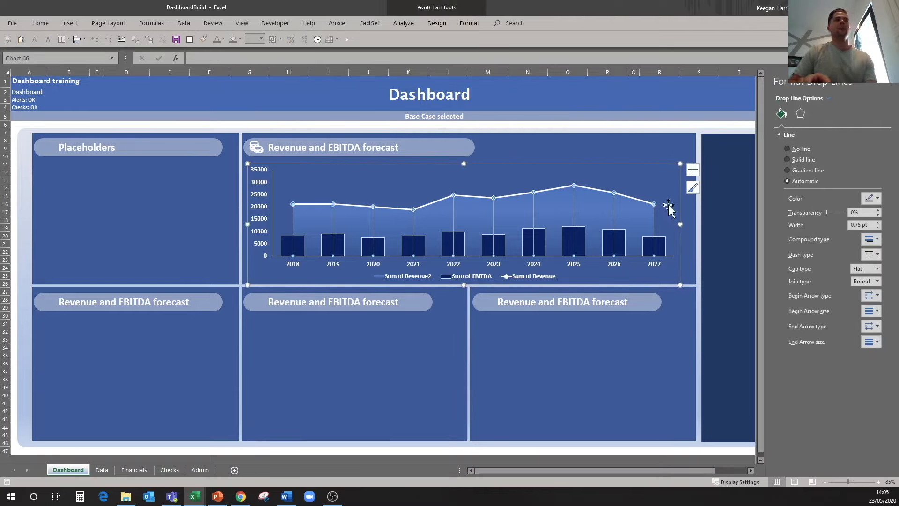
pyautogui.click(877, 199)
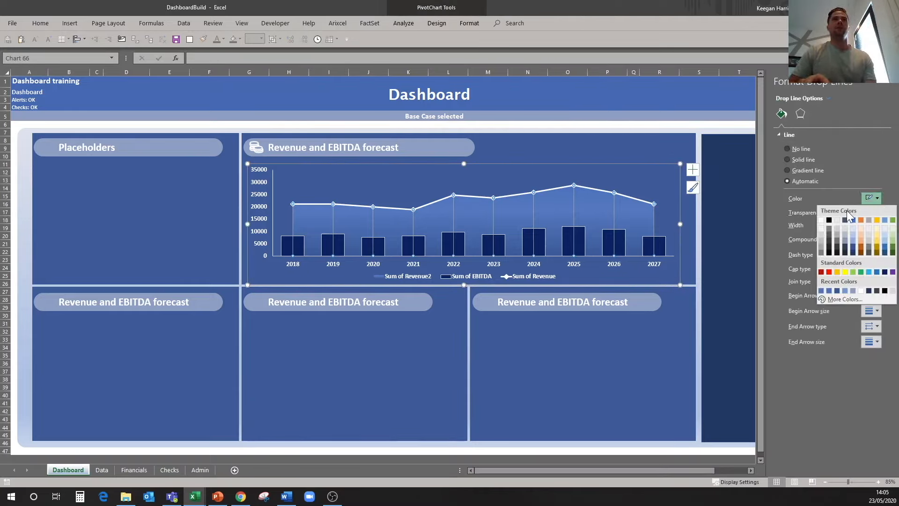
pyautogui.click(821, 220)
pyautogui.click(652, 116)
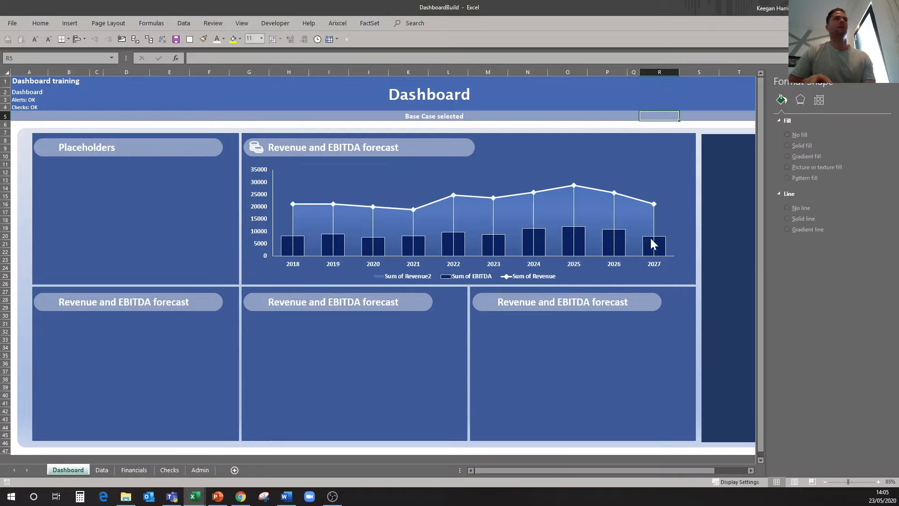
# - Change the drop lines to a gradient line and remove its two middle gradient stops
pyautogui.click(574, 212)
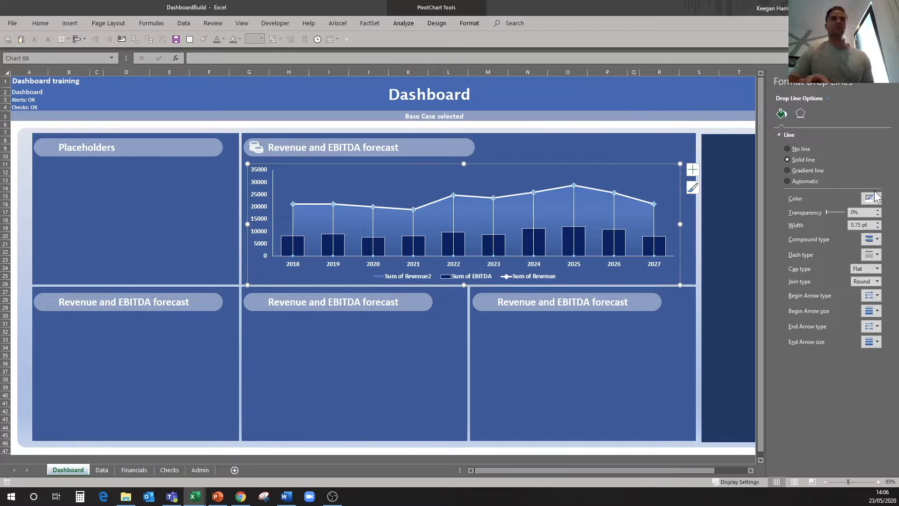
pyautogui.click(788, 169)
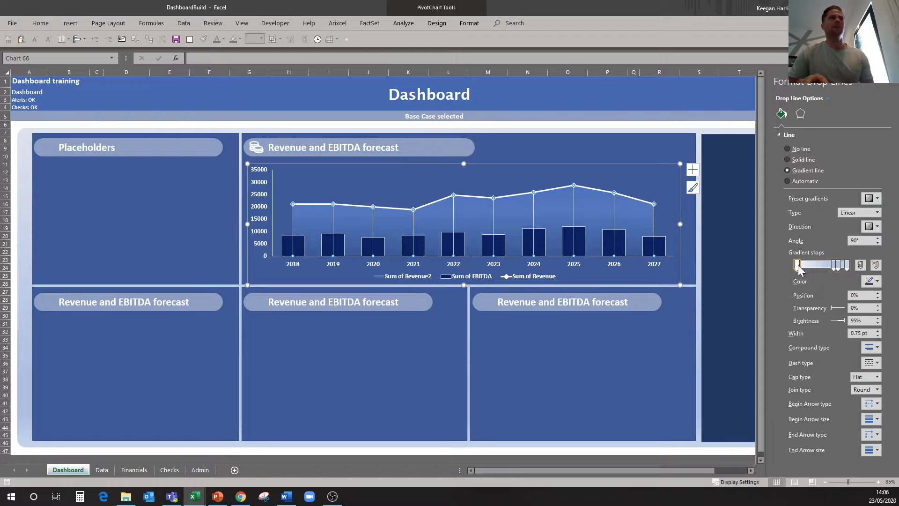
pyautogui.click(835, 265)
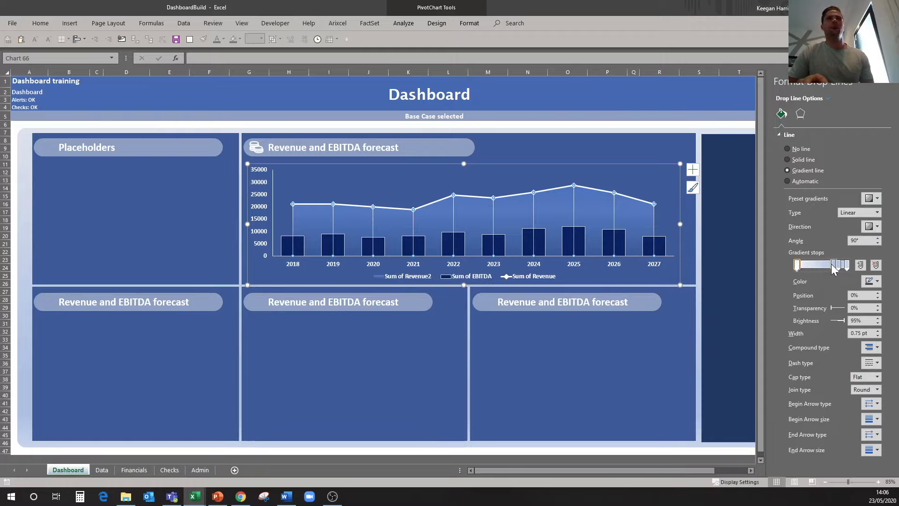
pyautogui.click(876, 265)
pyautogui.click(875, 265)
# - Make the drop lines' end gradient stop white with 100% transparency
pyautogui.click(870, 281)
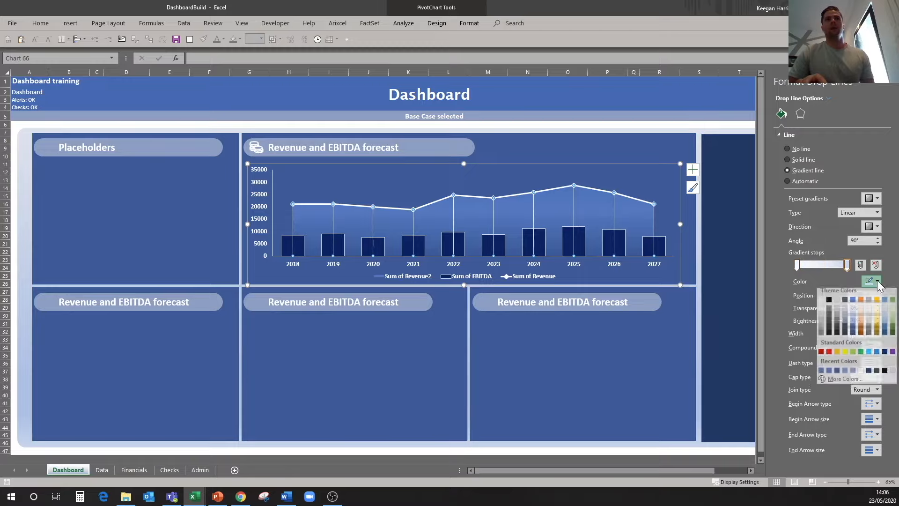
pyautogui.click(821, 304)
pyautogui.click(849, 308)
pyautogui.write('100')
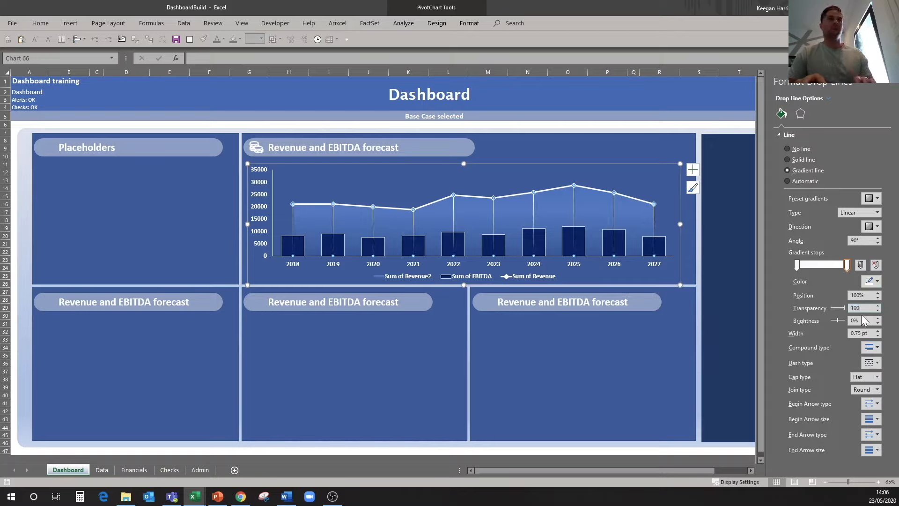
pyautogui.click(748, 206)
# - Add a gradient stop at the 57% position of the drop lines and set its transparency to 100%
pyautogui.click(614, 216)
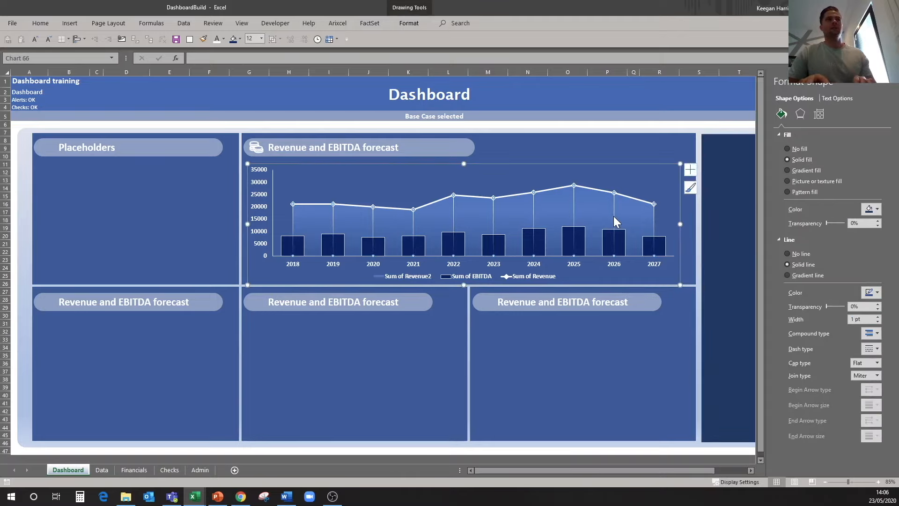
pyautogui.click(847, 266)
pyautogui.click(861, 265)
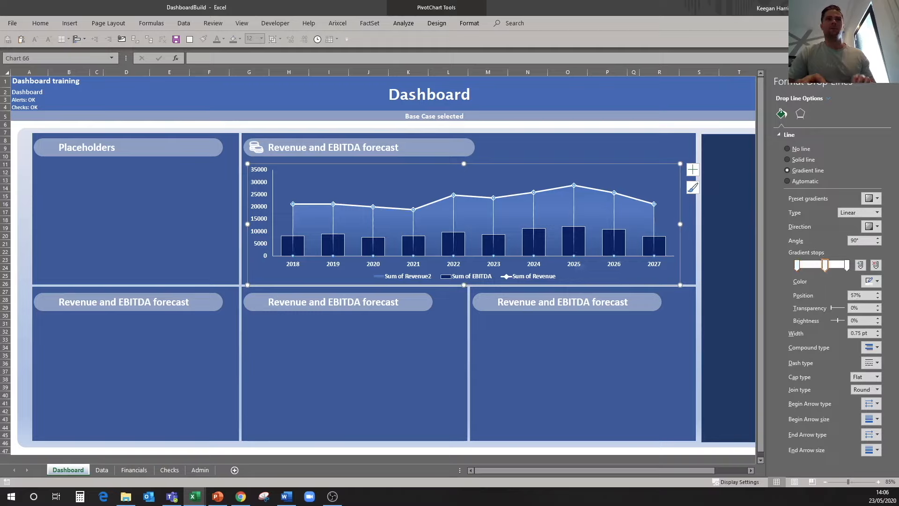
pyautogui.click(848, 308)
pyautogui.write('100')
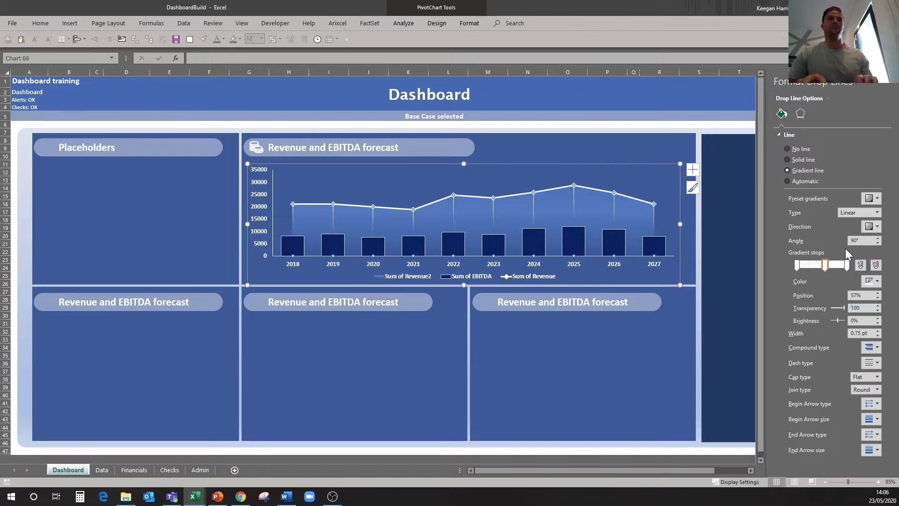
pyautogui.click(727, 209)
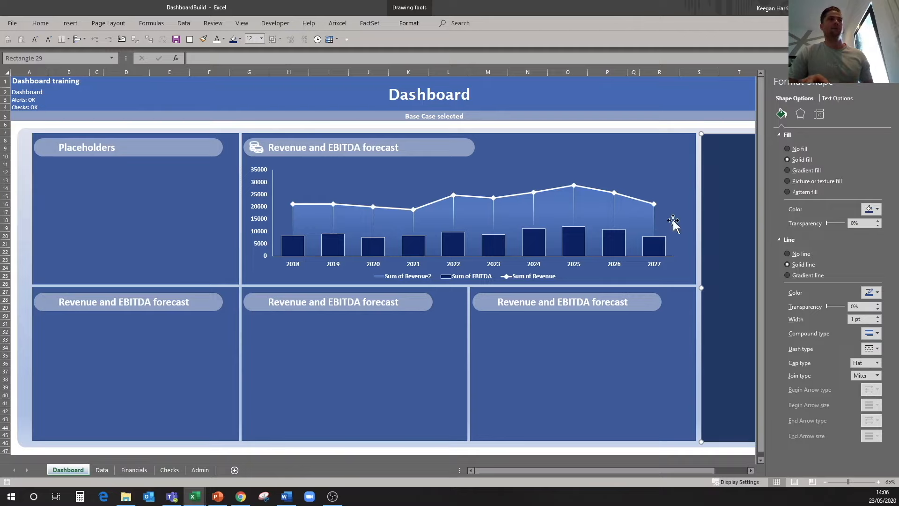
# - Increase the width of the forecast chart's drop lines to 1.75 pt
pyautogui.click(573, 200)
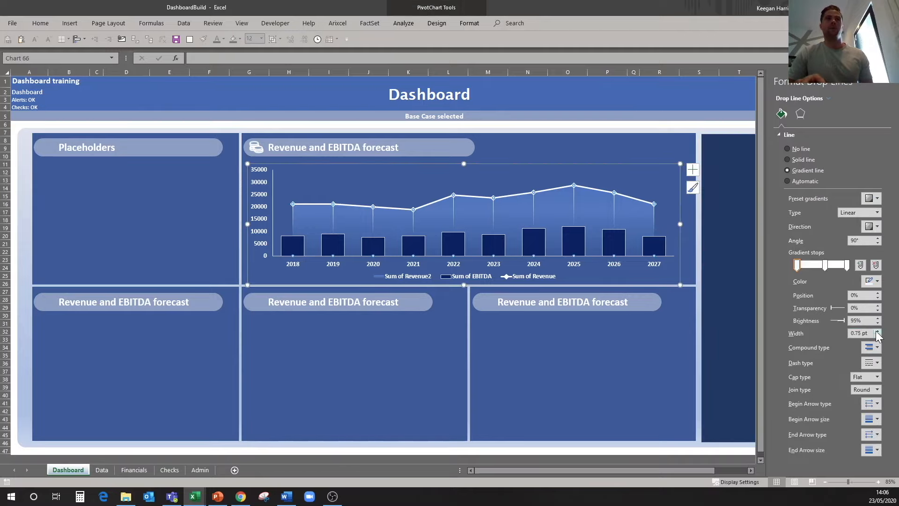
pyautogui.click(877, 330)
pyautogui.click(877, 330)
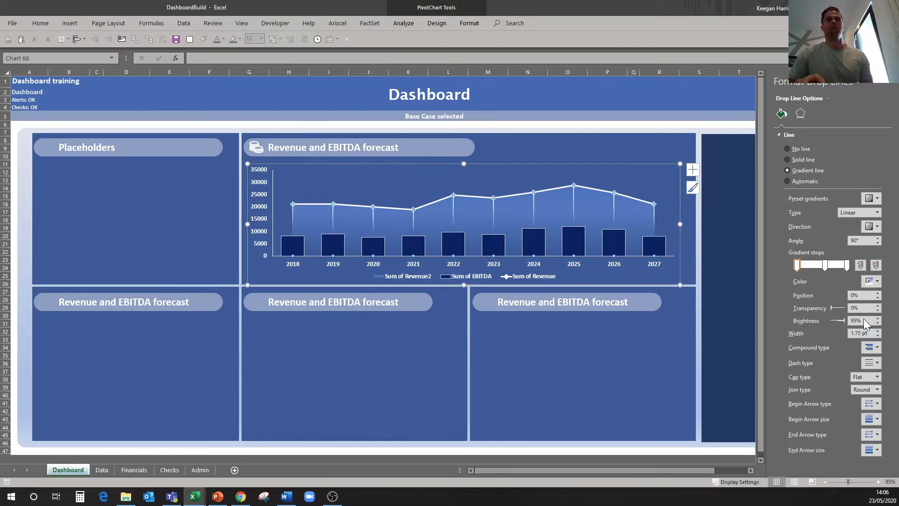
pyautogui.click(628, 114)
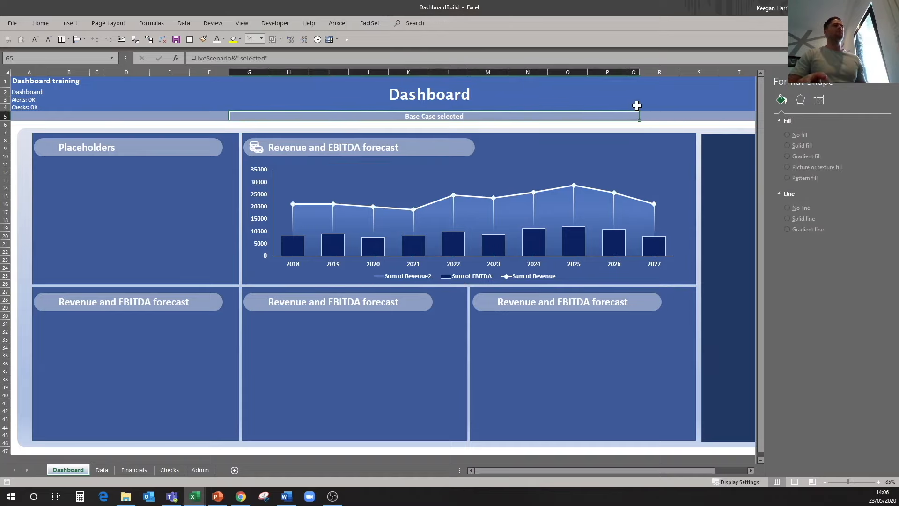
# - Format the forecast chart's vertical axis with the Number category and 0 decimal places
pyautogui.click(258, 195)
pyautogui.rightClick(261, 195)
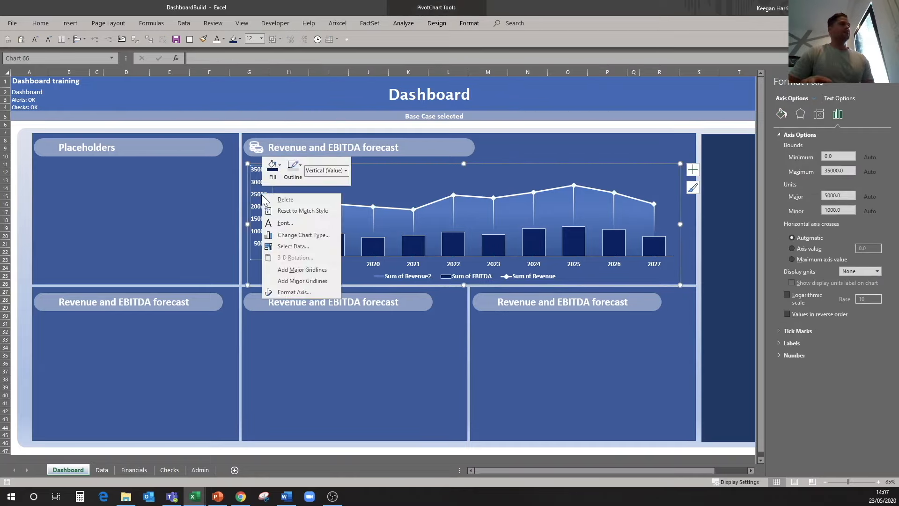
pyautogui.click(303, 293)
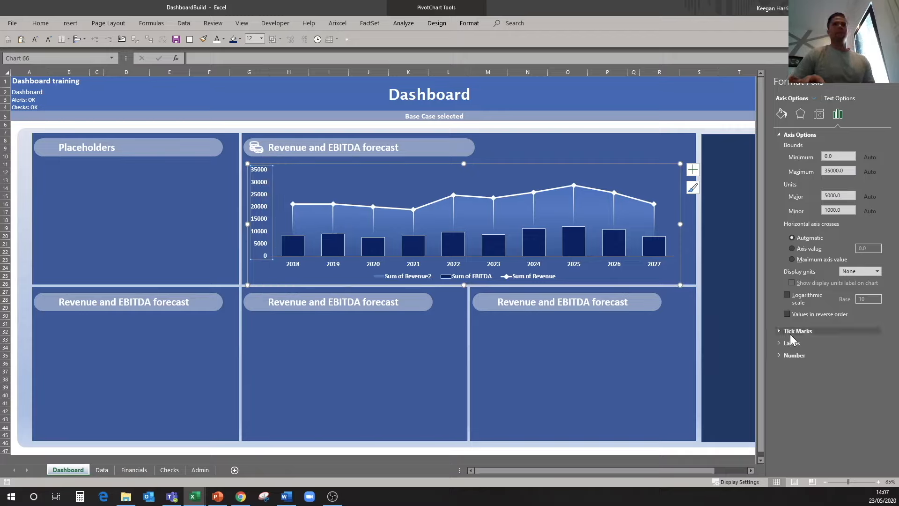
pyautogui.click(782, 355)
pyautogui.click(873, 375)
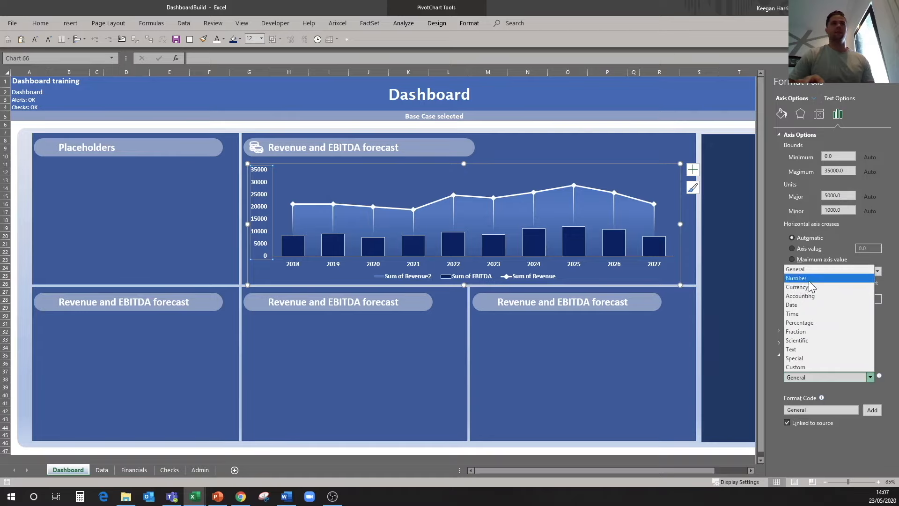
pyautogui.click(808, 280)
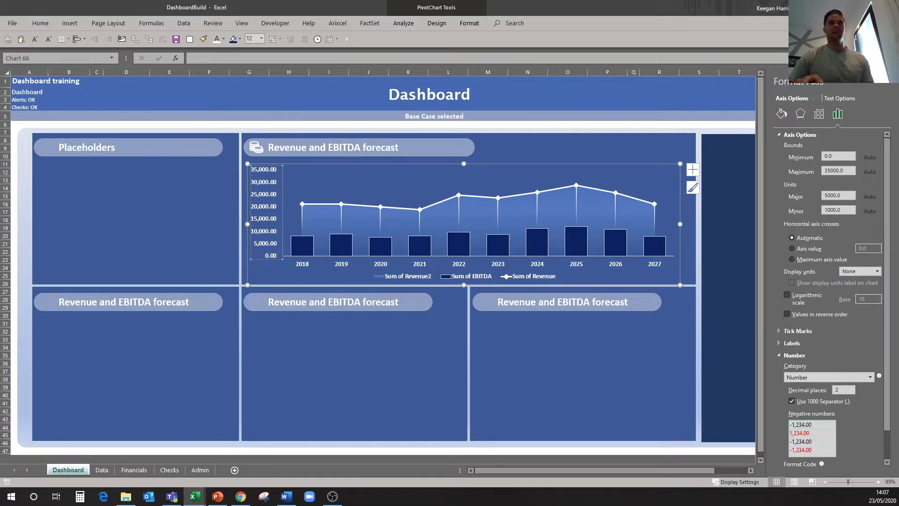
pyautogui.press('Return')
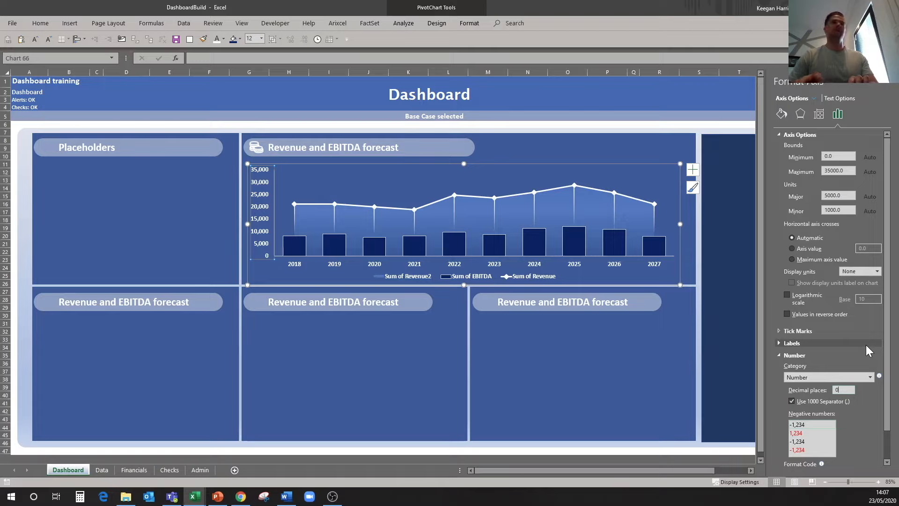
# - Set the forecast chart's vertical axis display units to Thousands and delete the units label from the chart
pyautogui.click(878, 271)
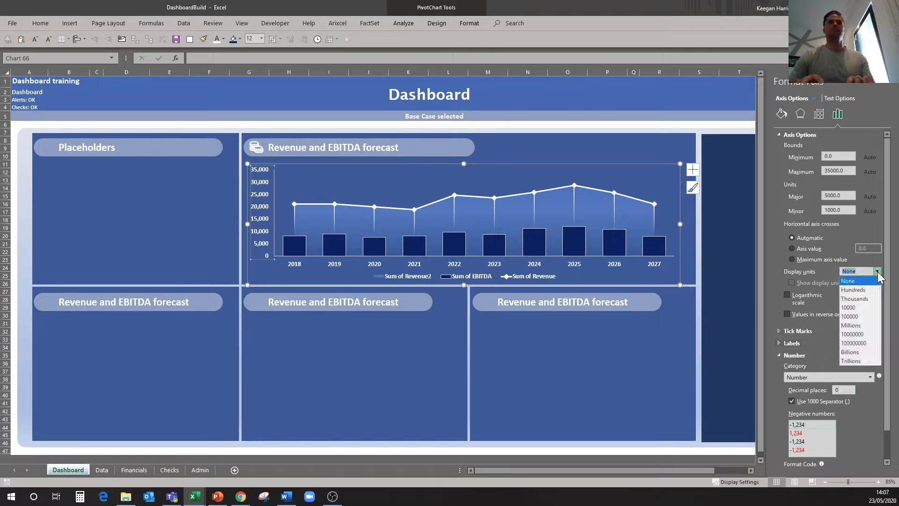
pyautogui.click(855, 298)
pyautogui.click(257, 188)
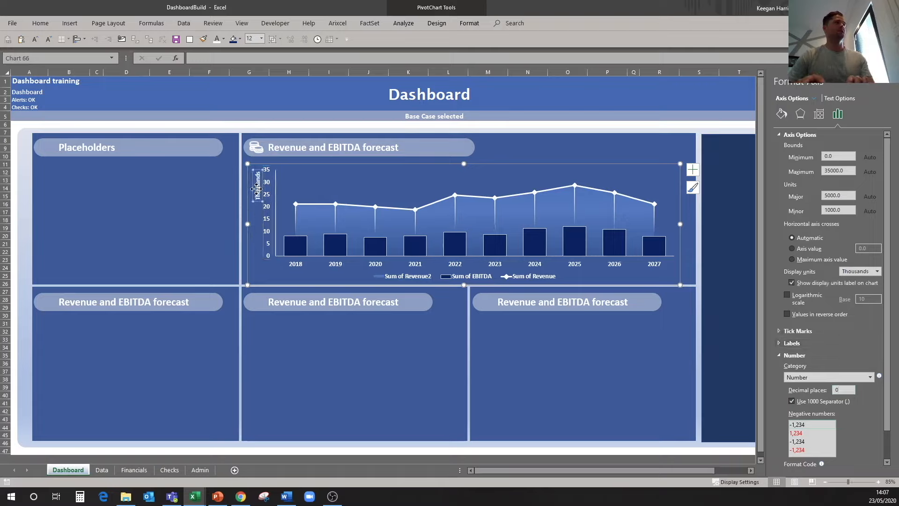
pyautogui.press('Delete')
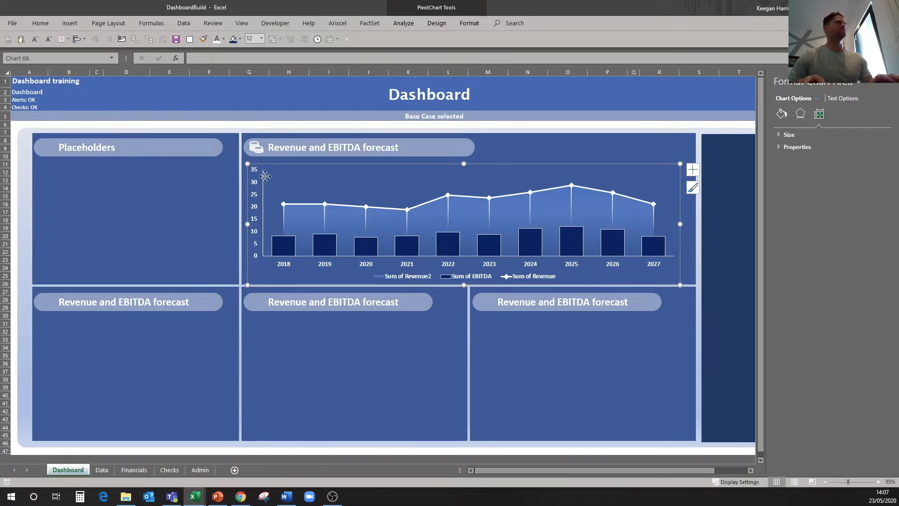
# - Close the formatting pane so the full dashboard area is in view
pyautogui.click(706, 206)
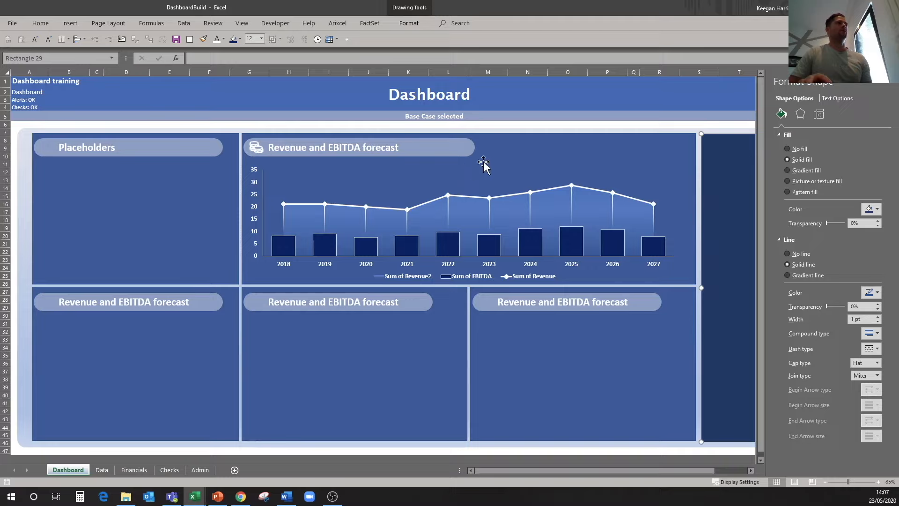
pyautogui.click(884, 87)
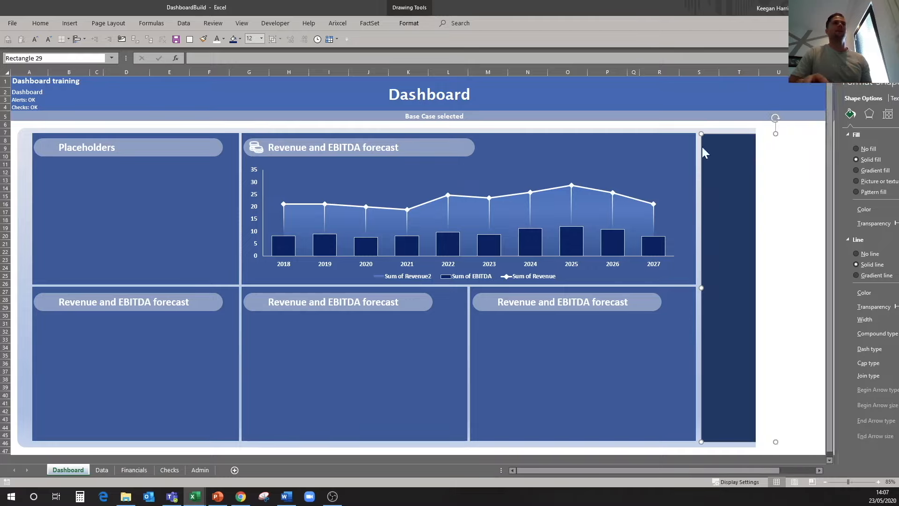
pyautogui.click(669, 106)
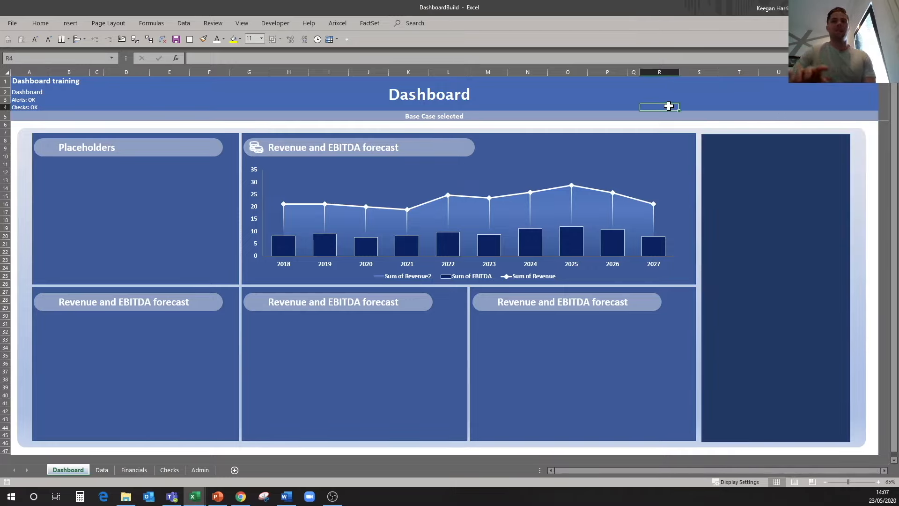
# - Copy the "Chart filters" heading from the DashboardExampleBuild workbook into DashboardBuild and place it on the dark side panel
pyautogui.moveTo(195, 496)
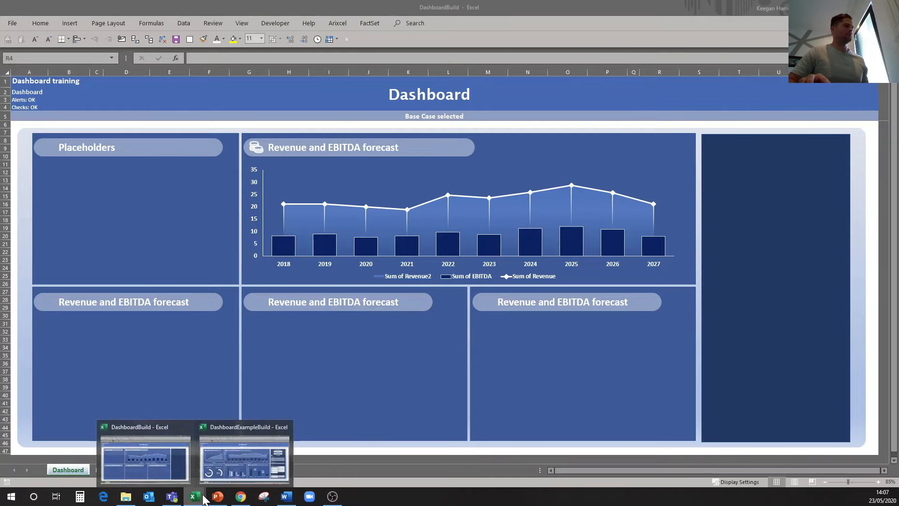
pyautogui.click(244, 457)
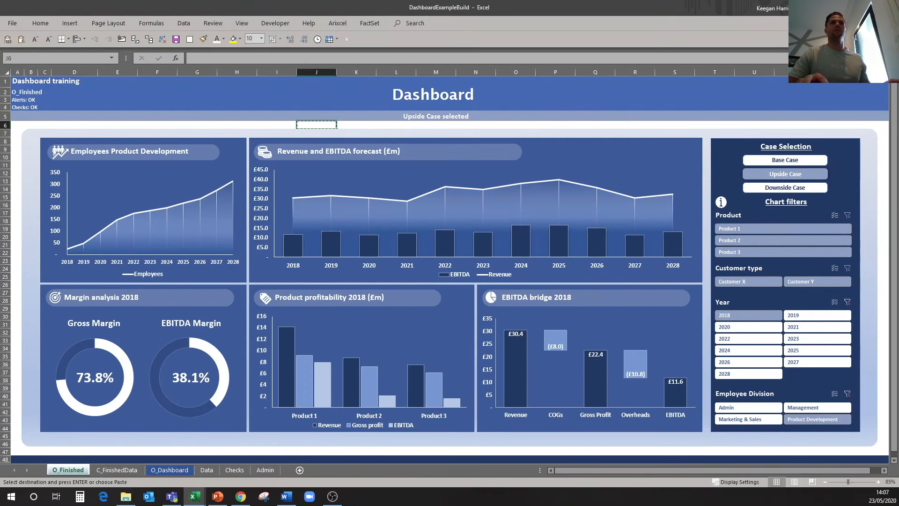
pyautogui.click(787, 202)
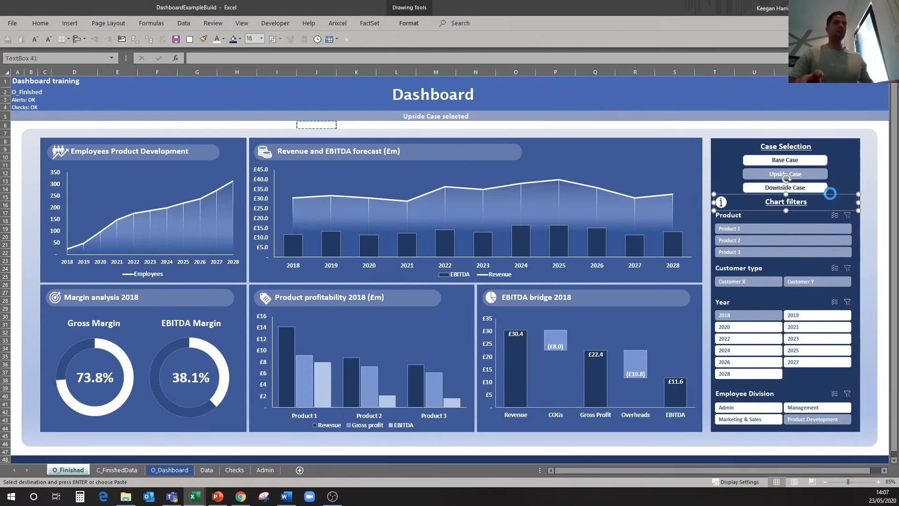
pyautogui.click(195, 496)
pyautogui.click(164, 477)
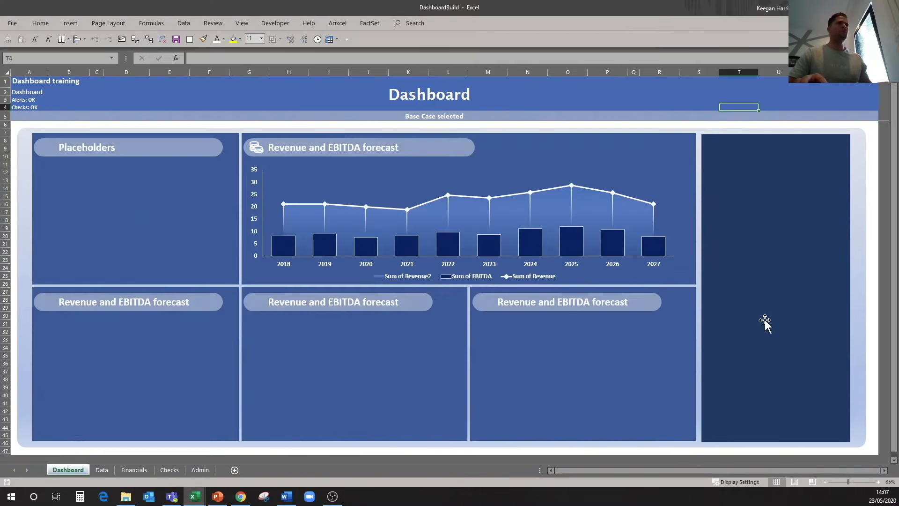
pyautogui.hotkey('ctrl', 'v')
pyautogui.moveTo(771, 103); pyautogui.dragTo(756, 233)
# - Align the "Chart filters" heading and the dark side panel to a common horizontal centre
pyautogui.keyDown('shift'); pyautogui.click(779, 178); pyautogui.keyUp('shift')
pyautogui.click(108, 23)
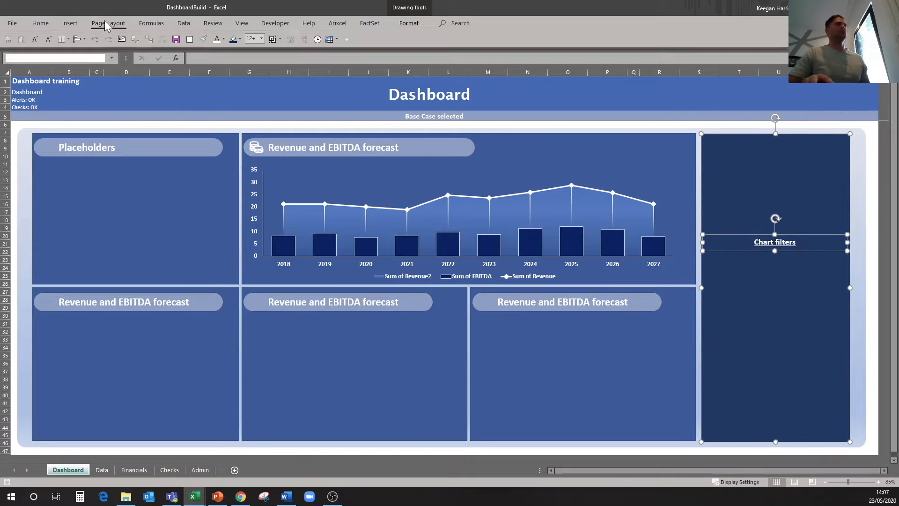
pyautogui.click(471, 57)
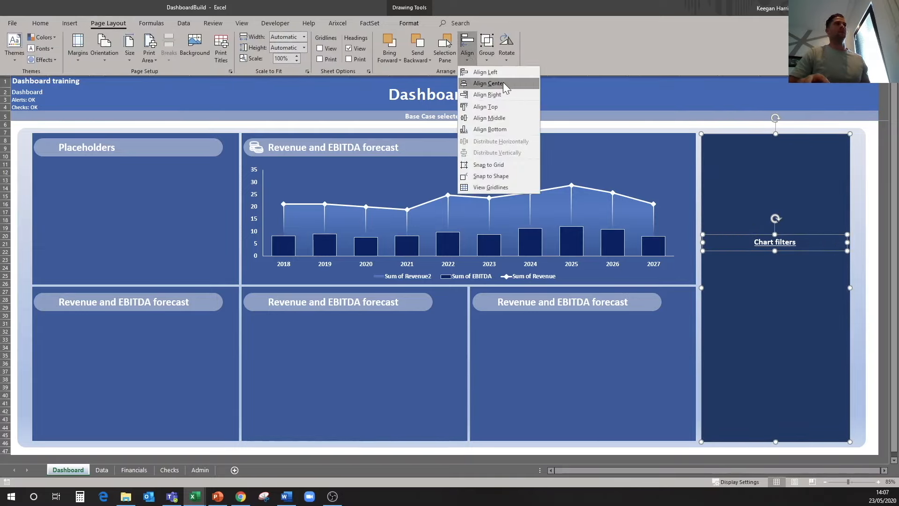
pyautogui.click(488, 83)
pyautogui.hotkey('ctrl', 'F1')
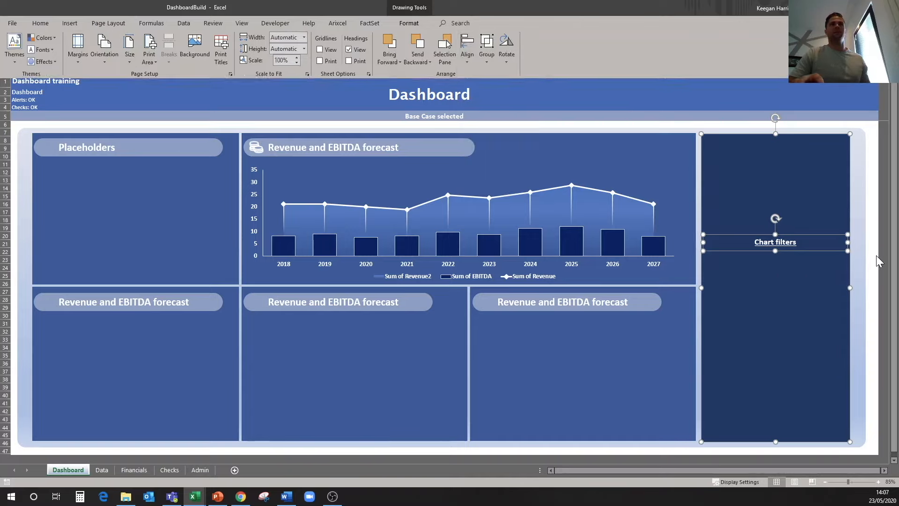
# - Insert slicers for Product and Customer type from the Revenue and EBITDA forecast pivot chart
pyautogui.click(659, 196)
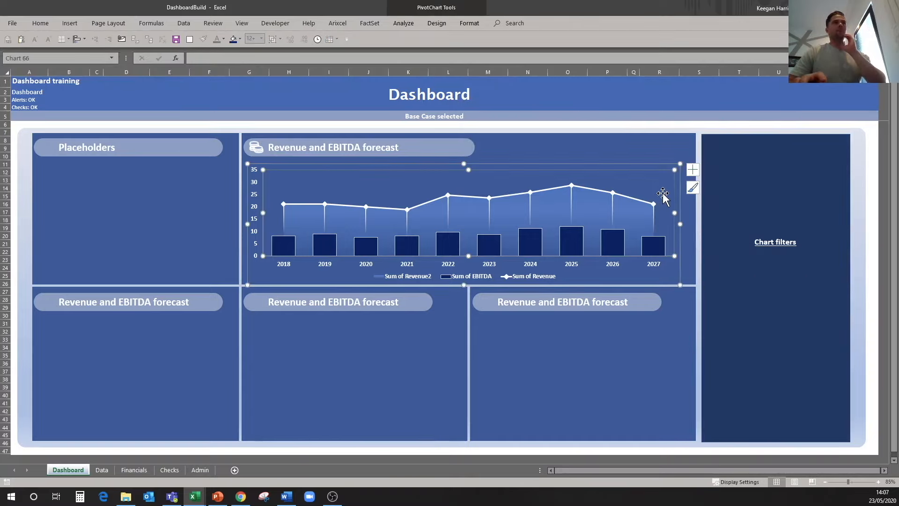
pyautogui.click(639, 164)
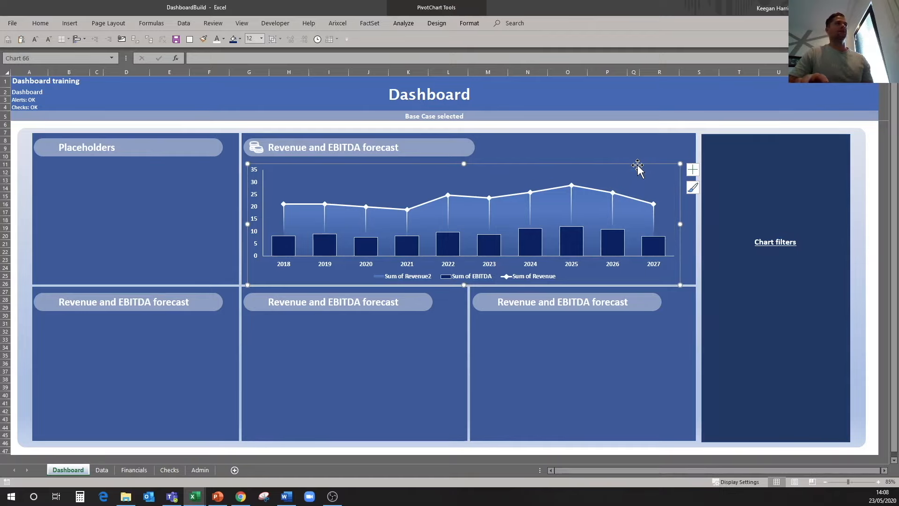
pyautogui.click(403, 23)
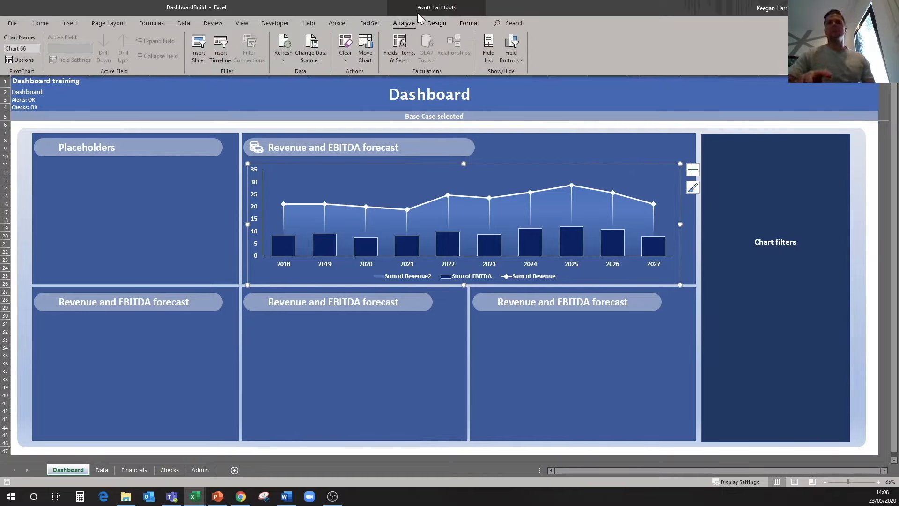
pyautogui.click(196, 58)
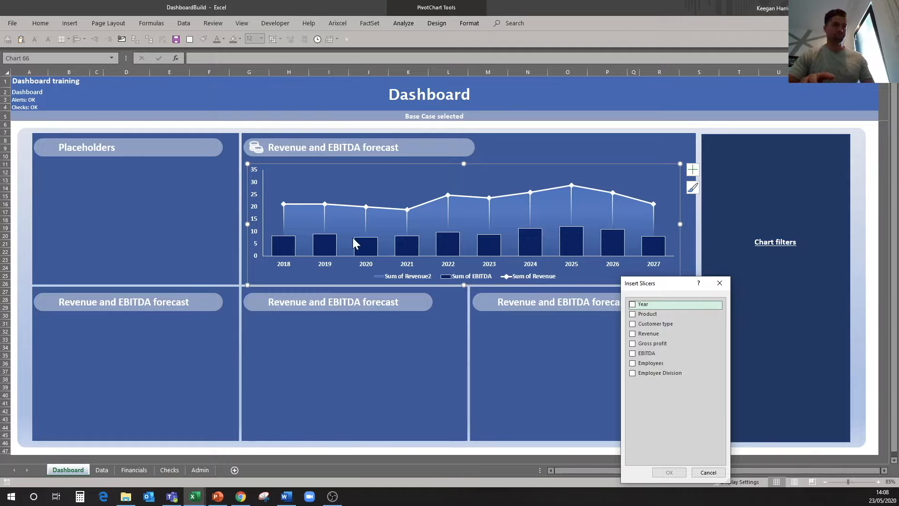
pyautogui.click(633, 314)
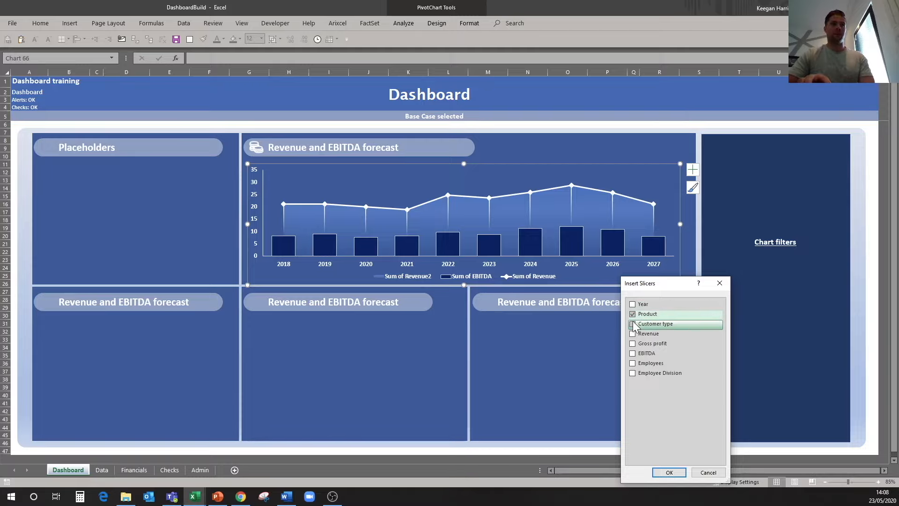
pyautogui.click(633, 324)
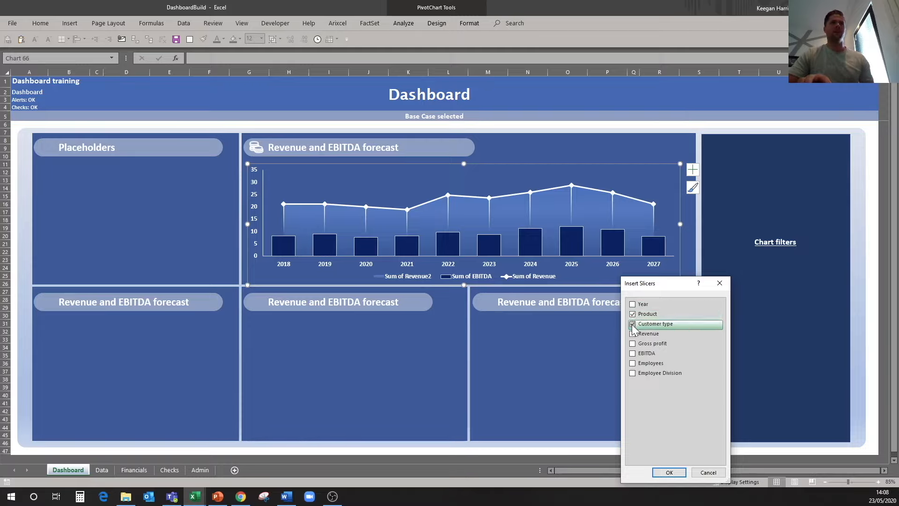
pyautogui.click(670, 472)
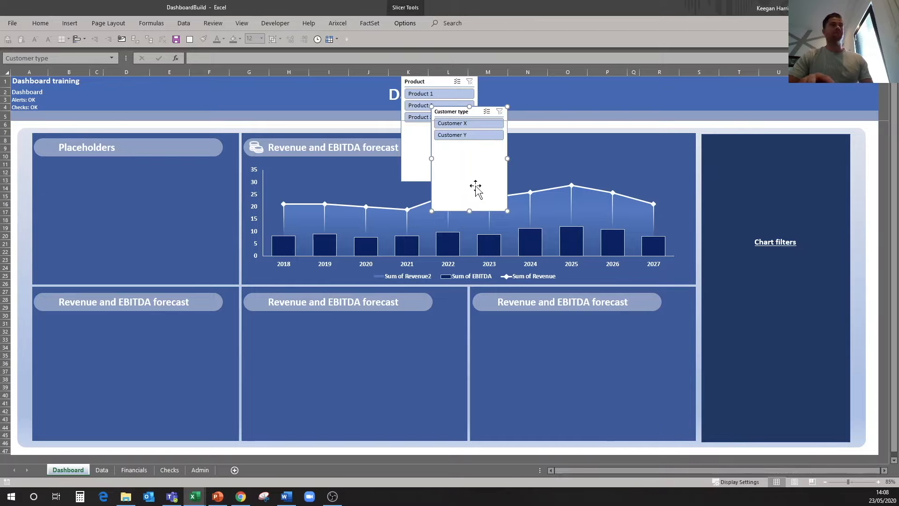
# - Move the Customer type and Product slicers onto the side panel beneath the "Chart filters" heading, with Customer type lower down
pyautogui.moveTo(472, 107); pyautogui.dragTo(743, 260)
pyautogui.click(441, 77)
pyautogui.moveTo(477, 147); pyautogui.dragTo(860, 325)
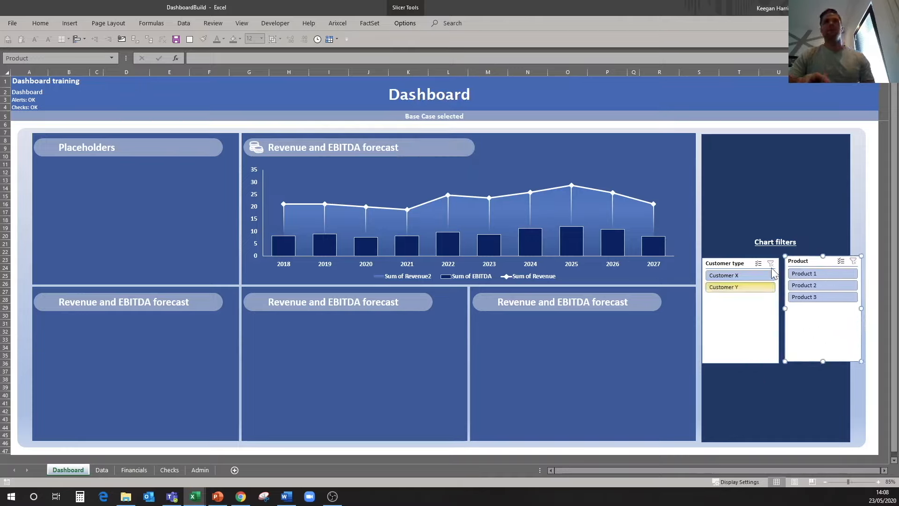
pyautogui.moveTo(749, 259); pyautogui.dragTo(745, 321)
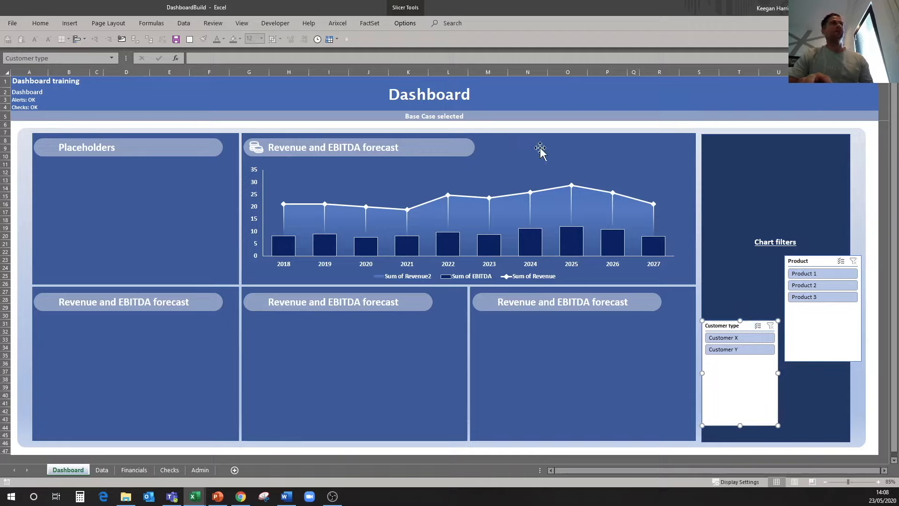
# - Arrange the Customer type slicer's buttons in 2 columns and widen it across most of the side panel
pyautogui.click(405, 23)
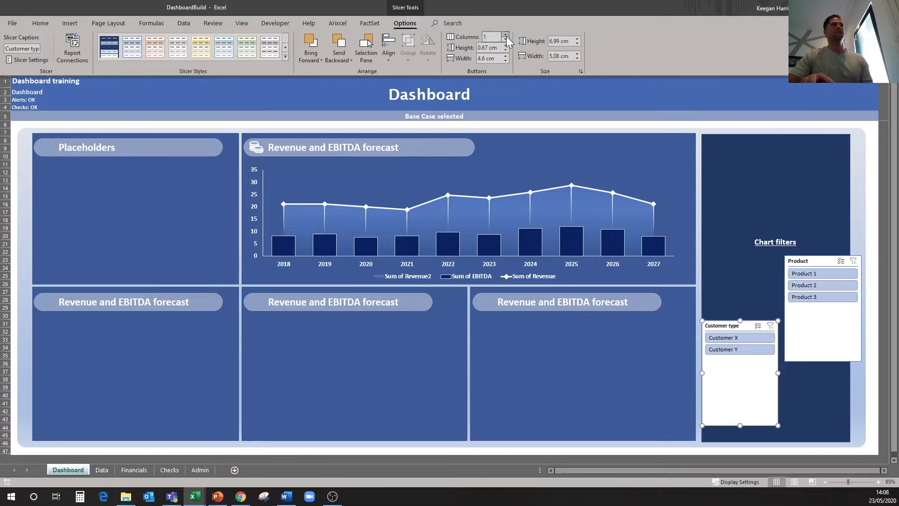
pyautogui.click(777, 373)
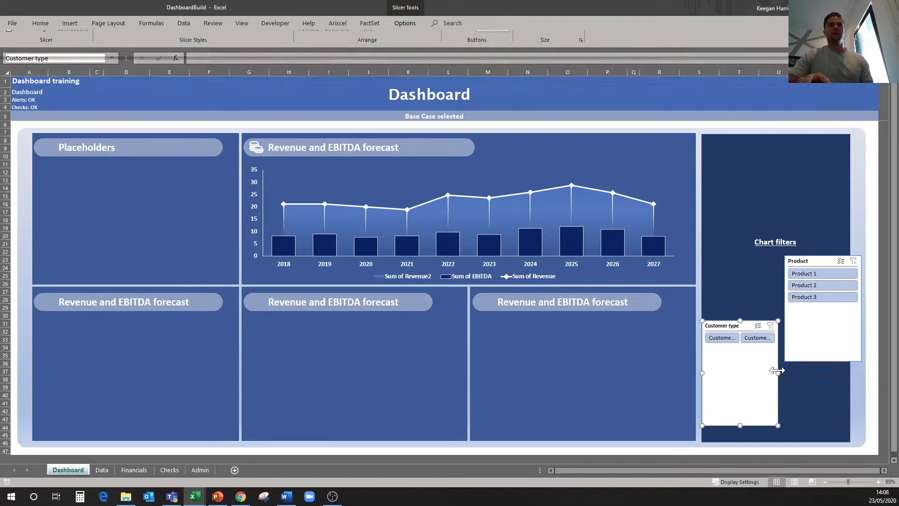
pyautogui.moveTo(777, 373); pyautogui.dragTo(832, 373)
# - Move the Product slicer above the "Chart filters" heading, and shorten the Customer type slicer to about 1.84 cm directly below it
pyautogui.moveTo(822, 260); pyautogui.dragTo(743, 117)
pyautogui.click(785, 407)
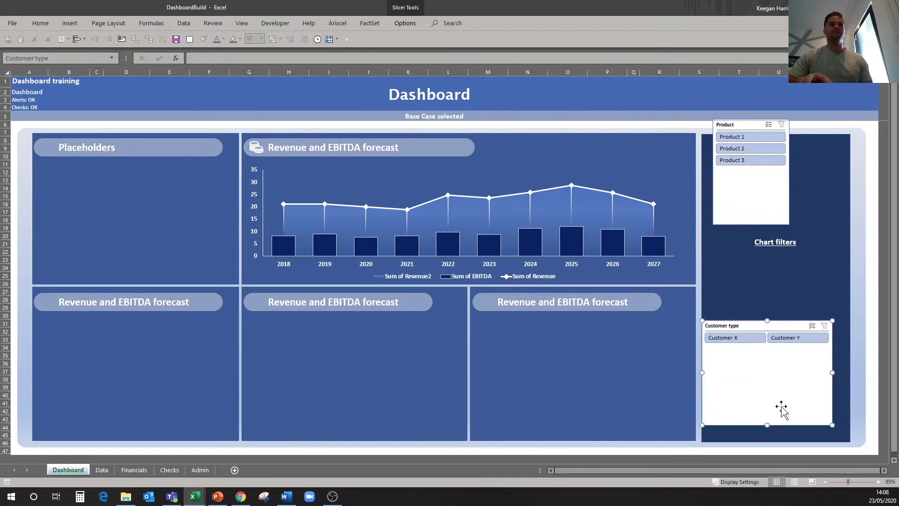
pyautogui.moveTo(767, 425); pyautogui.dragTo(783, 253)
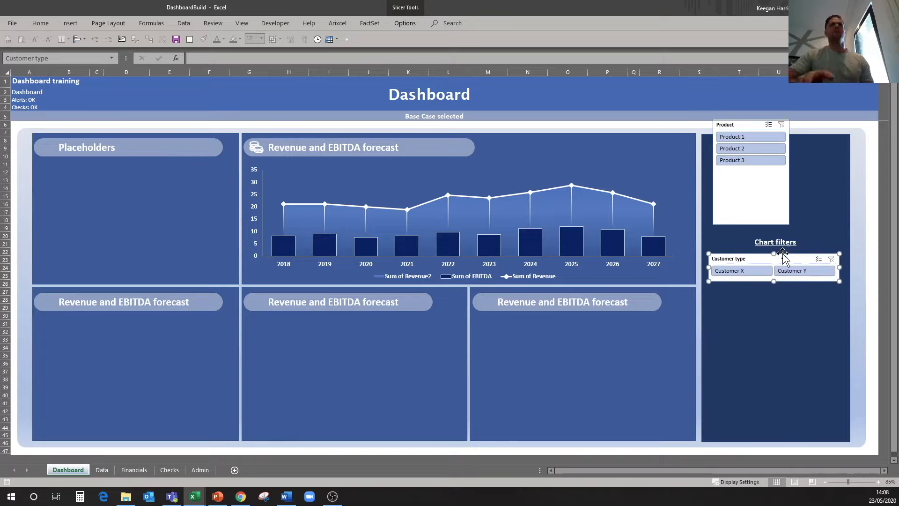
# - Try an orange slicer style on the Customer type slicer
pyautogui.click(404, 23)
pyautogui.click(852, 257)
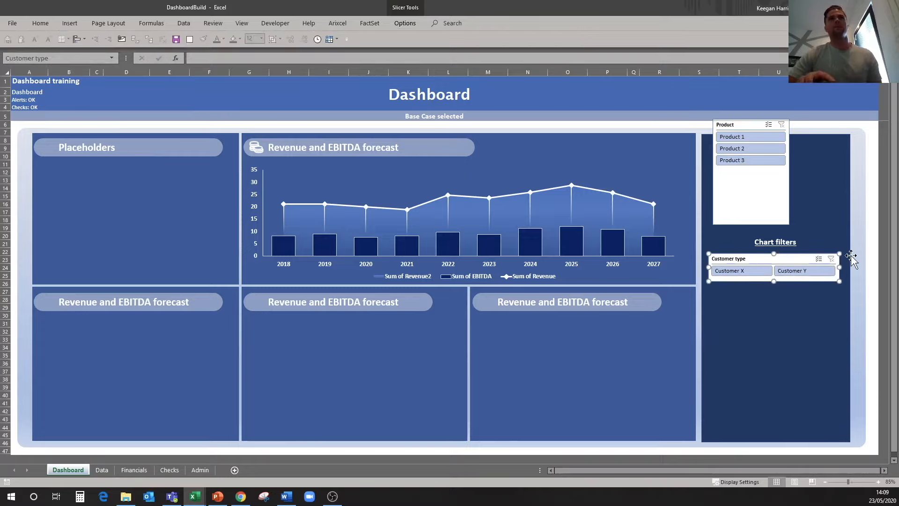
pyautogui.click(858, 248)
pyautogui.click(798, 257)
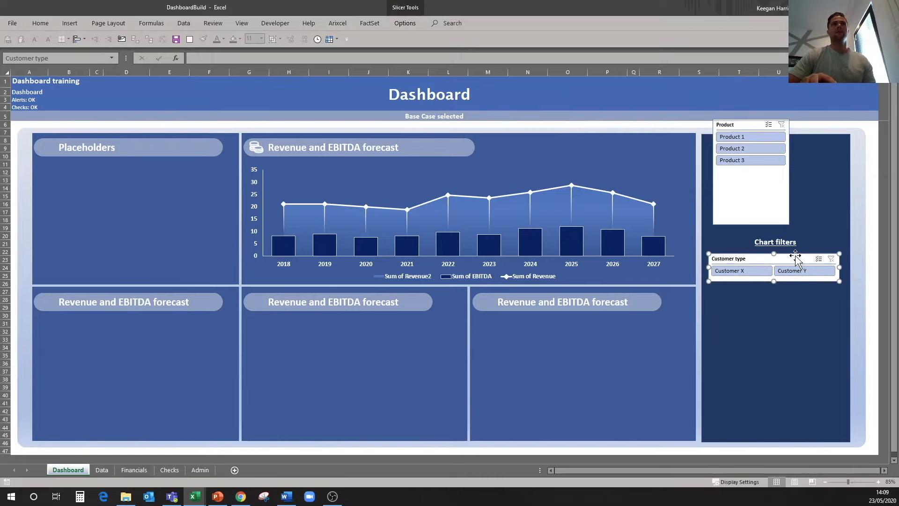
pyautogui.click(408, 24)
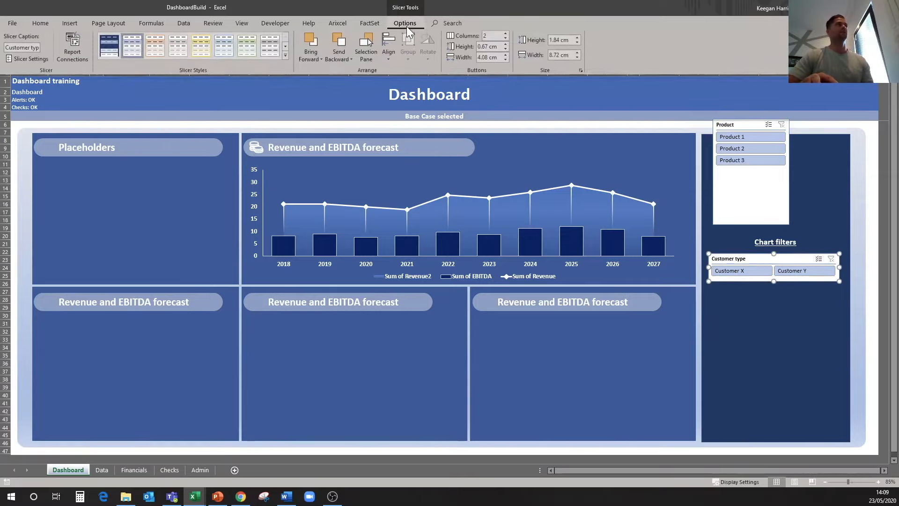
pyautogui.click(155, 47)
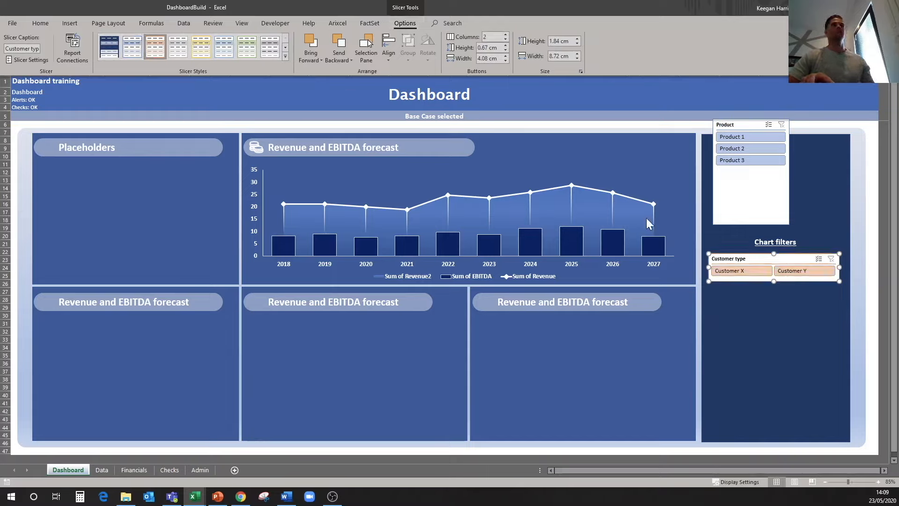
# - Duplicate the built-in SlicerStyleOther1 slicer style and name the copy NewSlicerStyle
pyautogui.rightClick(115, 50)
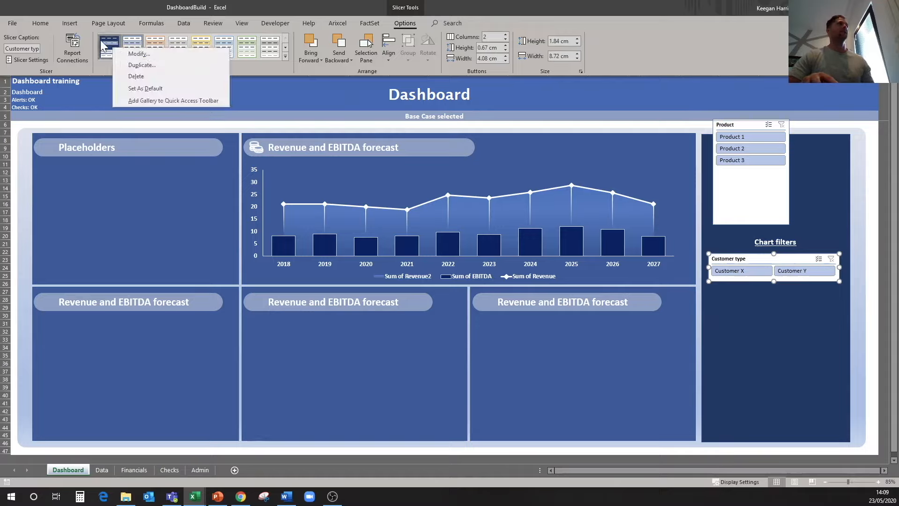
pyautogui.click(164, 89)
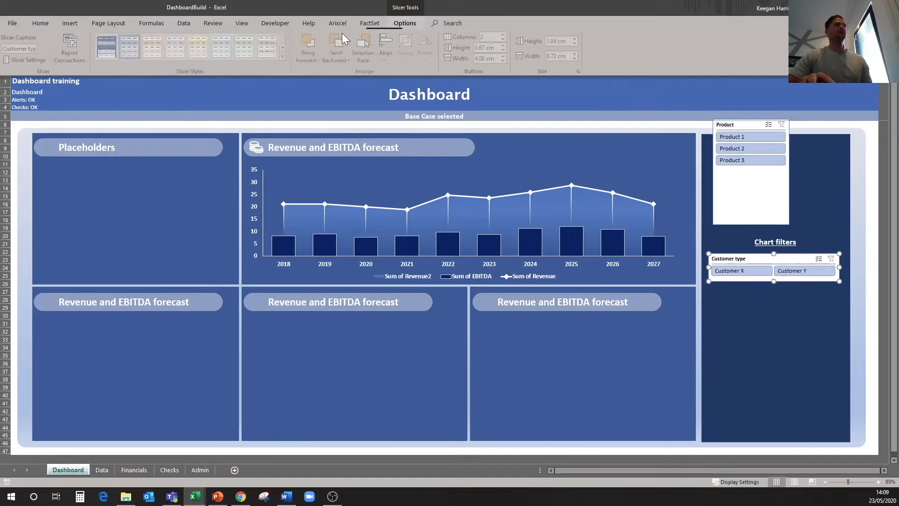
pyautogui.rightClick(269, 44)
pyautogui.click(295, 62)
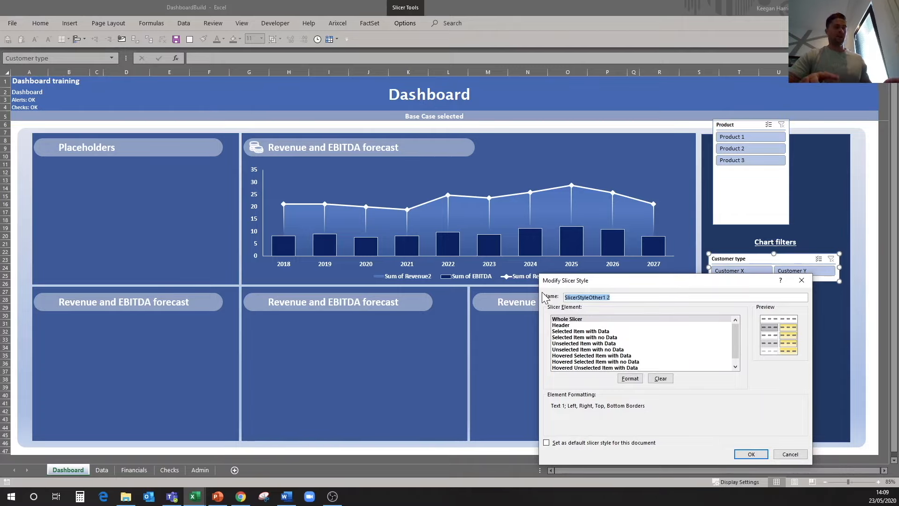
pyautogui.write('NewSlicerSt')
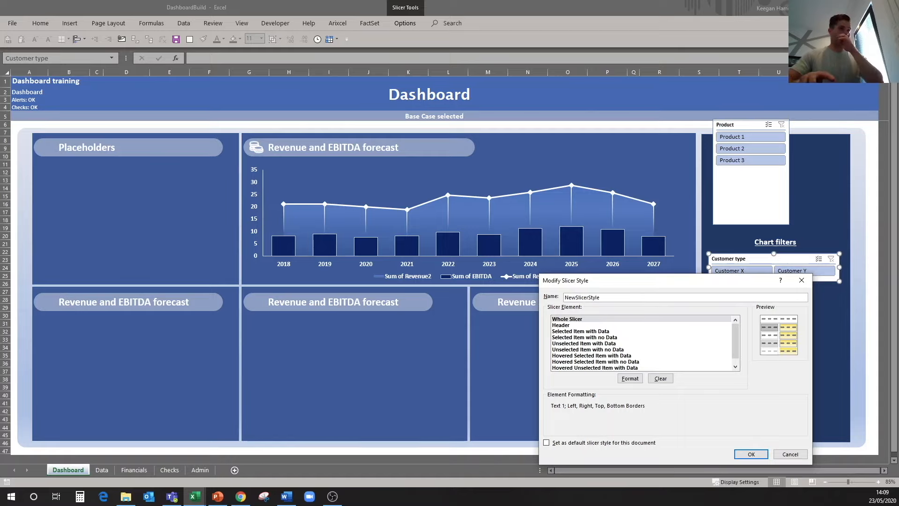
pyautogui.click(751, 454)
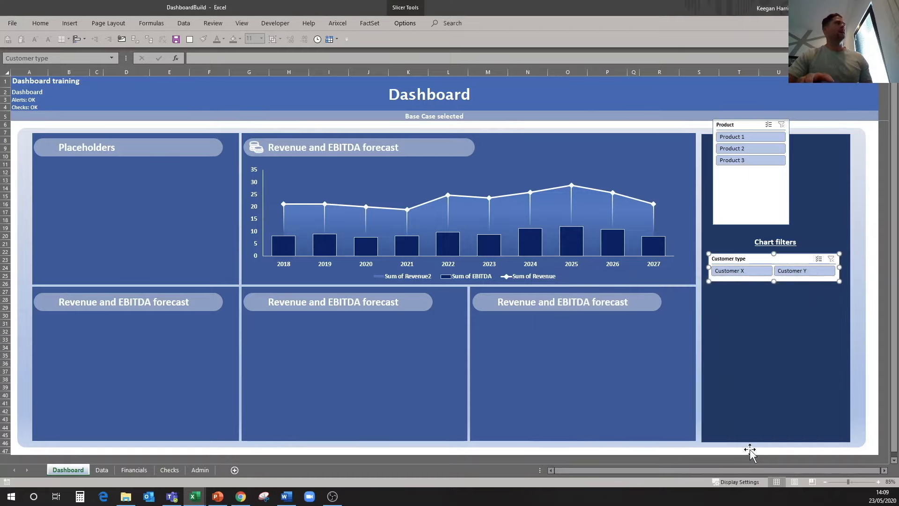
# - Modify NewSlicerStyle so that the Whole Slicer element has a dark blue fill
pyautogui.click(405, 24)
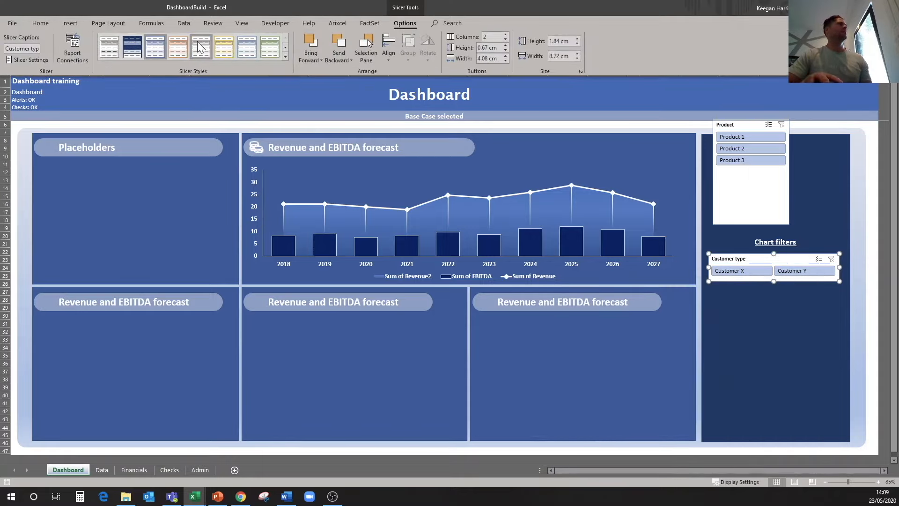
pyautogui.rightClick(106, 49)
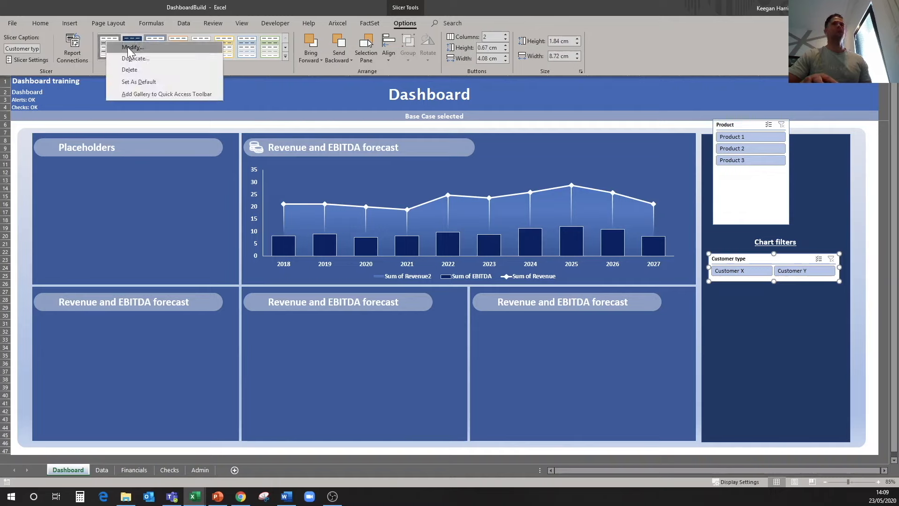
pyautogui.click(128, 48)
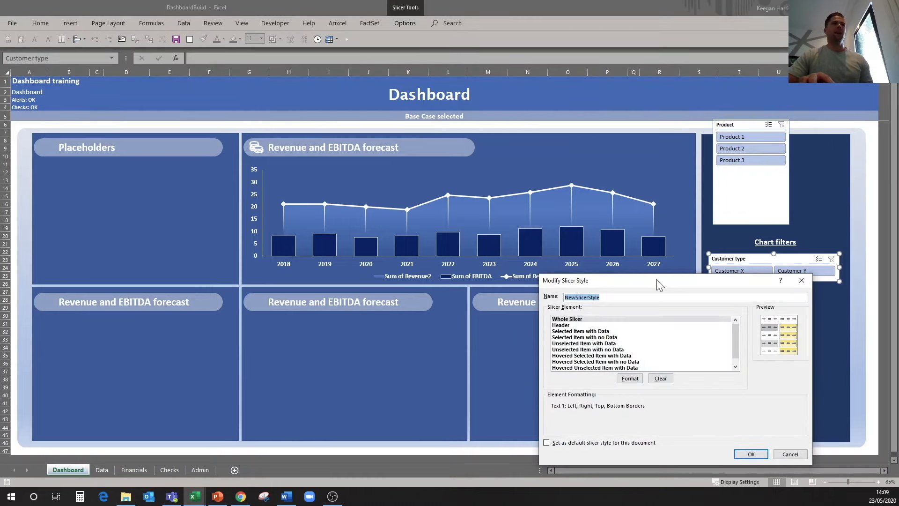
pyautogui.moveTo(656, 281); pyautogui.dragTo(534, 171)
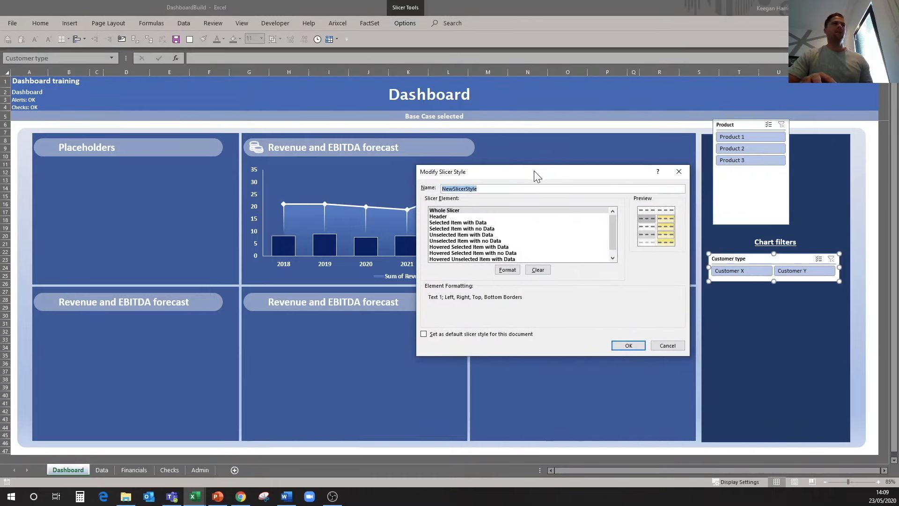
pyautogui.click(479, 211)
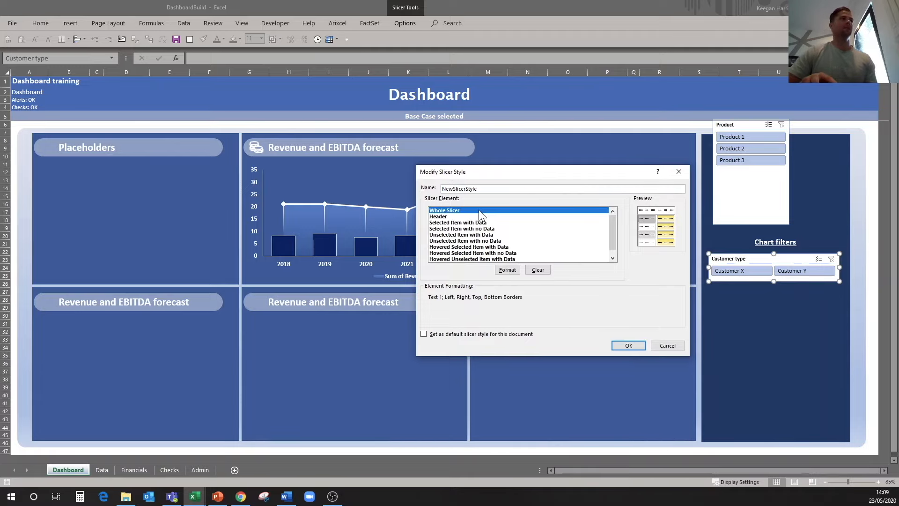
pyautogui.click(507, 269)
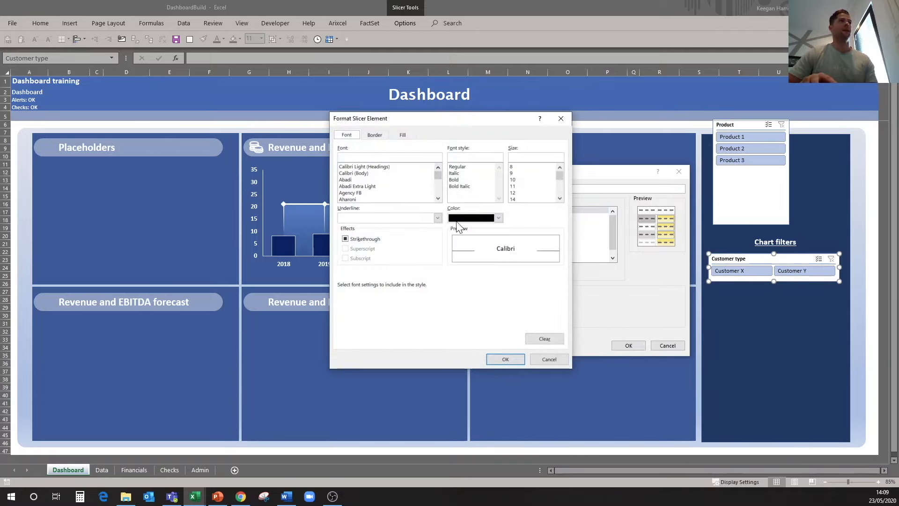
pyautogui.click(403, 135)
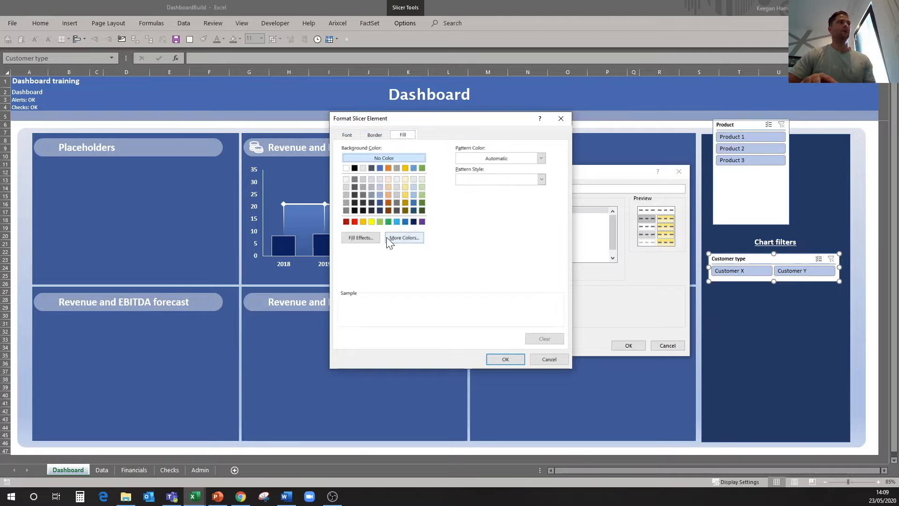
pyautogui.click(382, 202)
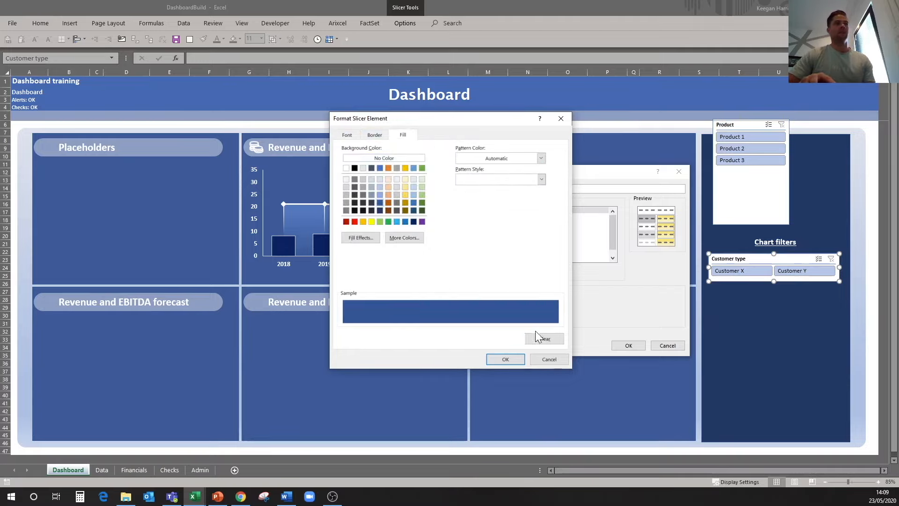
pyautogui.click(506, 359)
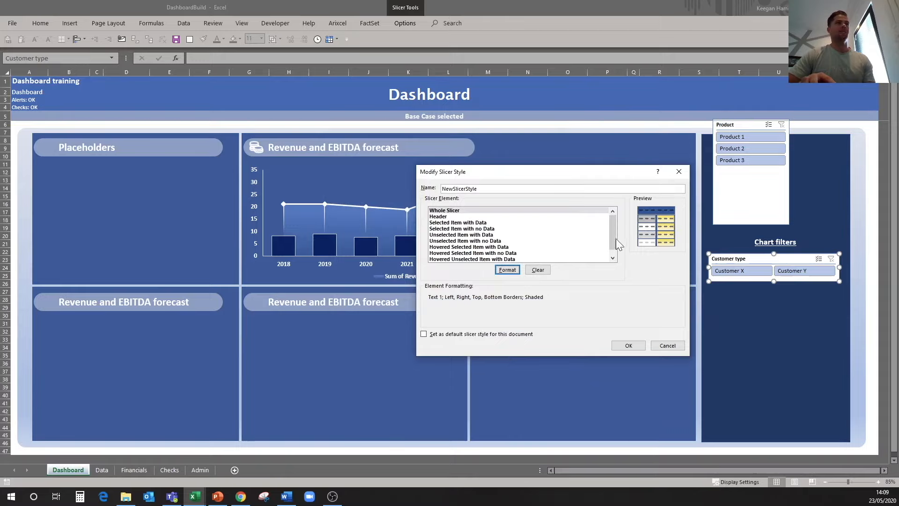
pyautogui.click(629, 346)
# - Try NewSlicerStyle on the Customer type slicer and filter it to Customer X
pyautogui.click(406, 24)
pyautogui.click(406, 24)
pyautogui.click(411, 25)
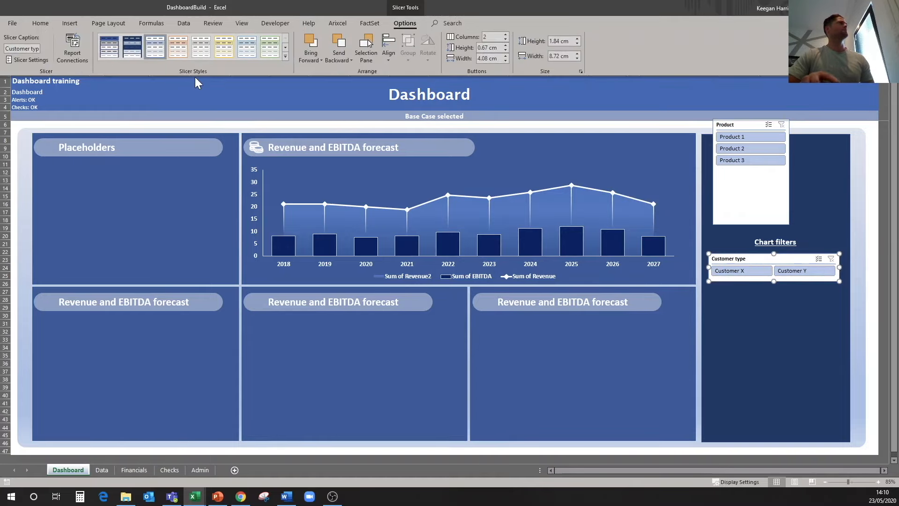
pyautogui.click(109, 47)
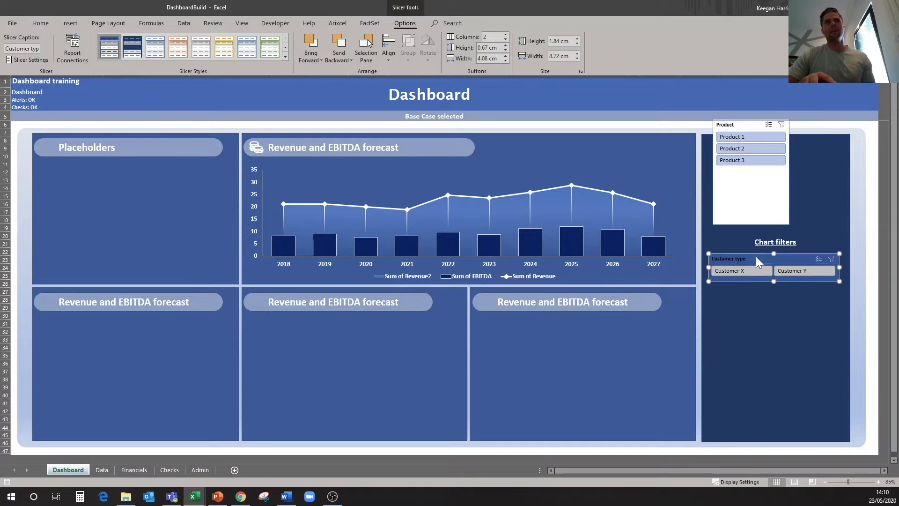
pyautogui.click(758, 255)
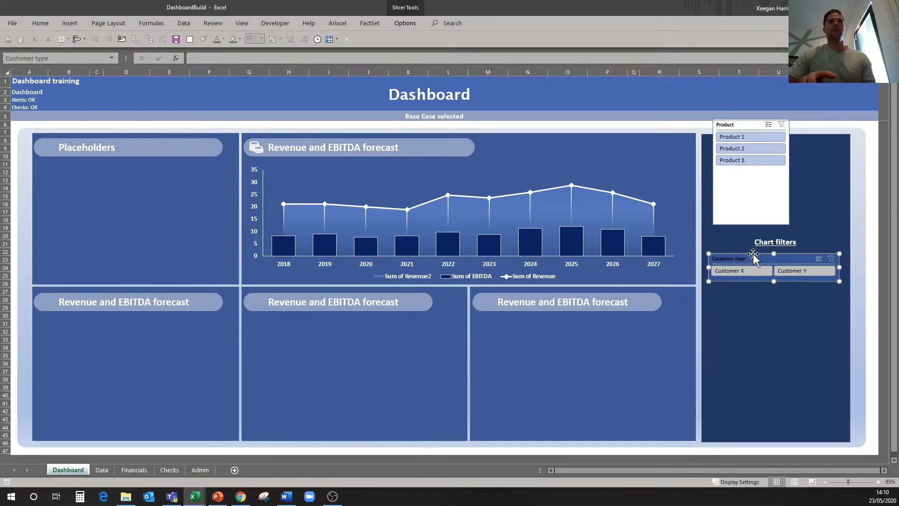
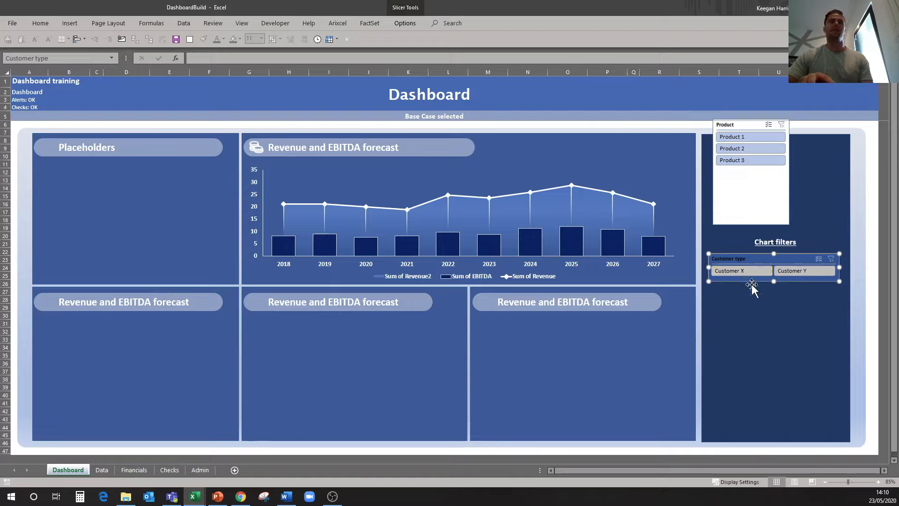
pyautogui.click(751, 270)
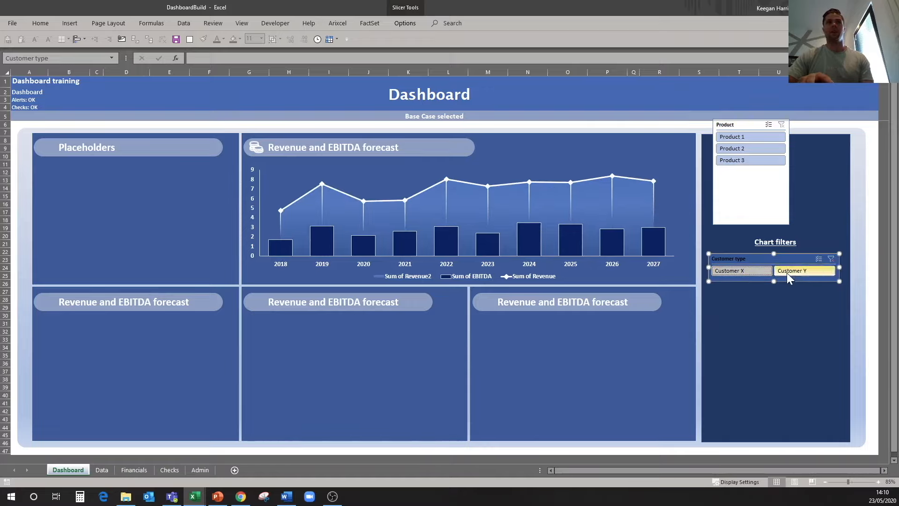
# - Apply the custom dark navy slicer style to the Customer type slicer and widen the slicer slightly
pyautogui.click(799, 252)
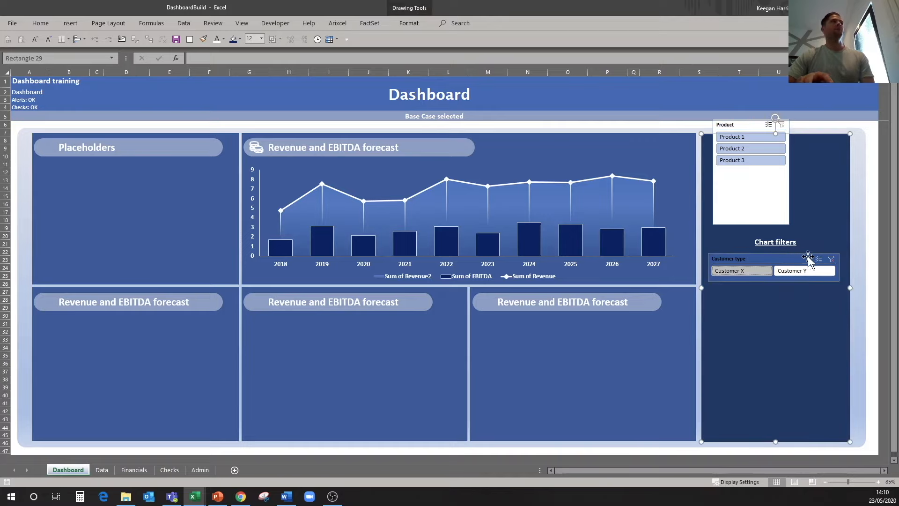
pyautogui.click(409, 23)
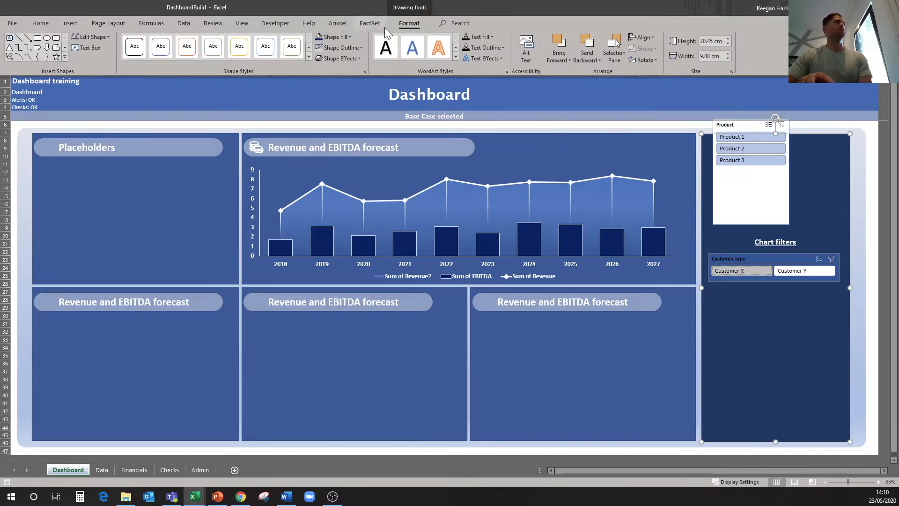
pyautogui.click(800, 252)
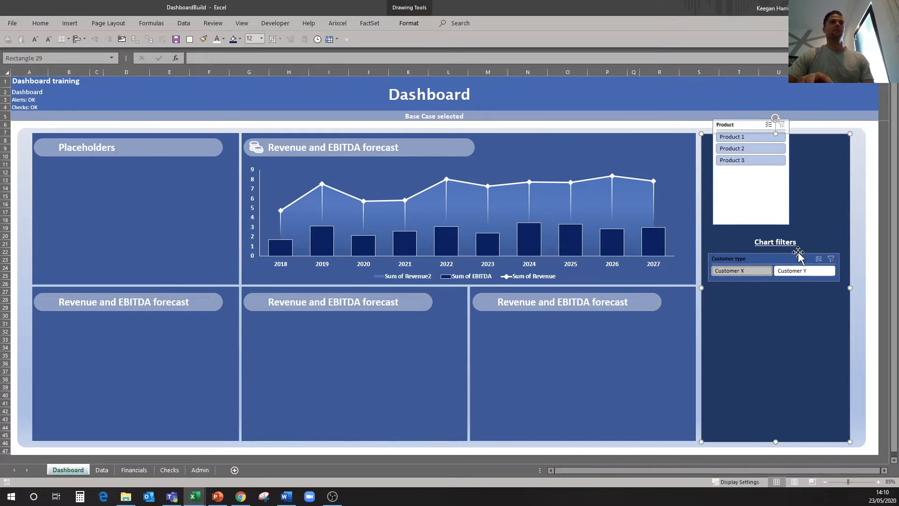
pyautogui.click(799, 253)
pyautogui.click(405, 23)
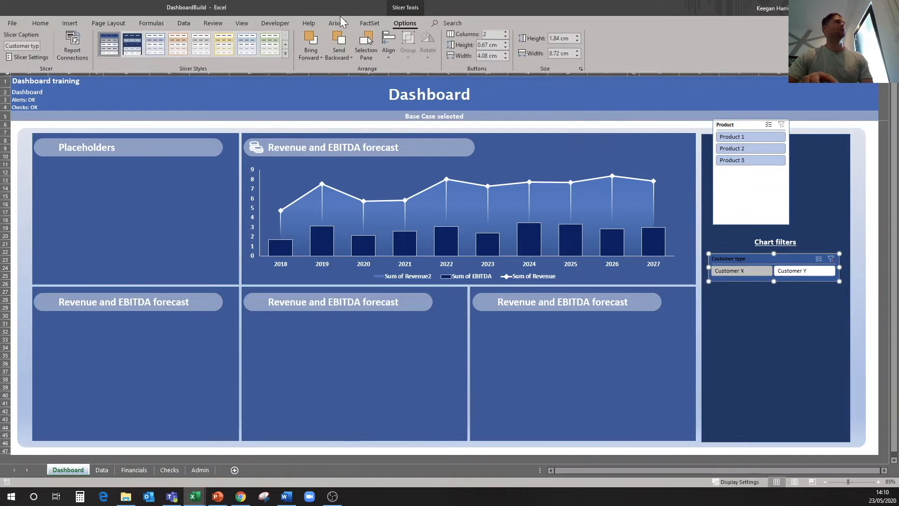
pyautogui.click(134, 47)
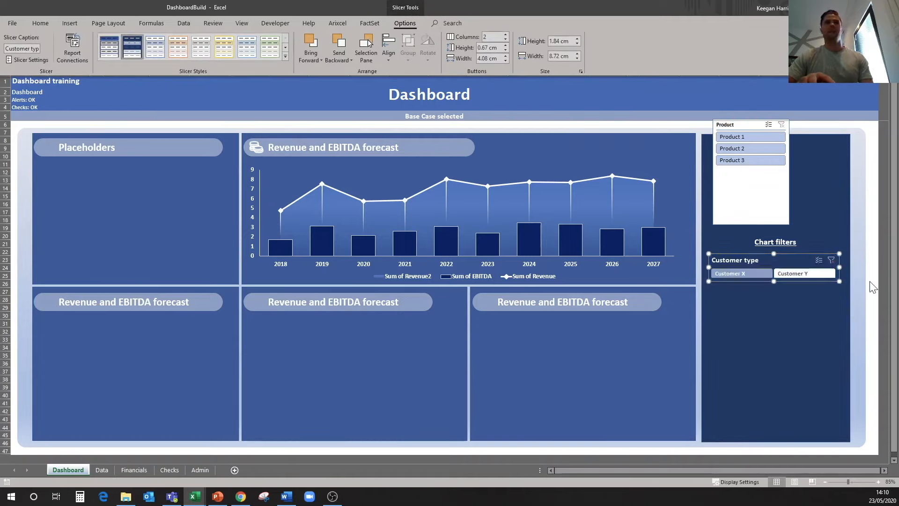
pyautogui.click(838, 266)
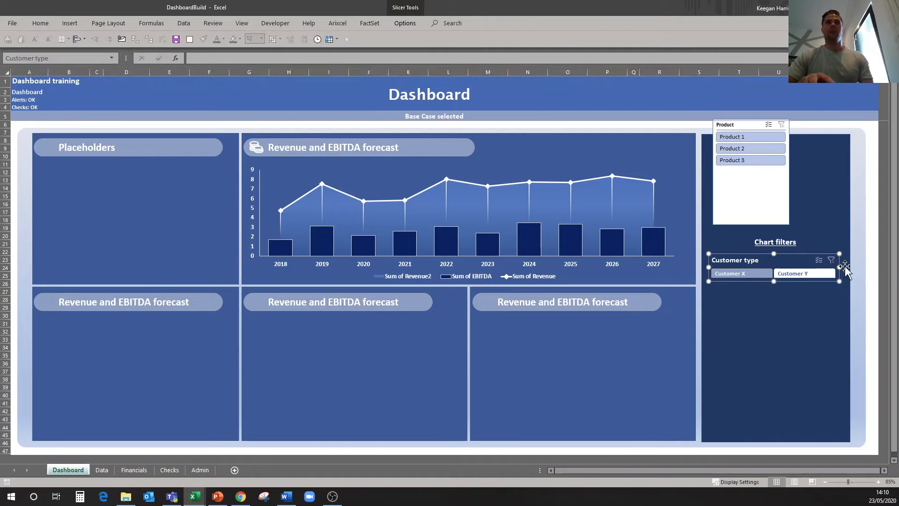
pyautogui.click(868, 268)
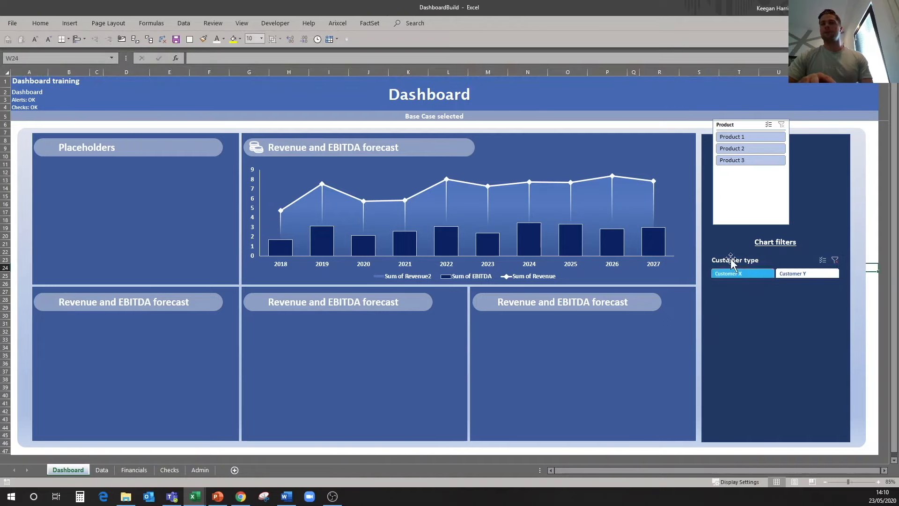
# - Apply the same dark navy style to the Product slicer and move it directly below the Customer type slicer
pyautogui.click(761, 177)
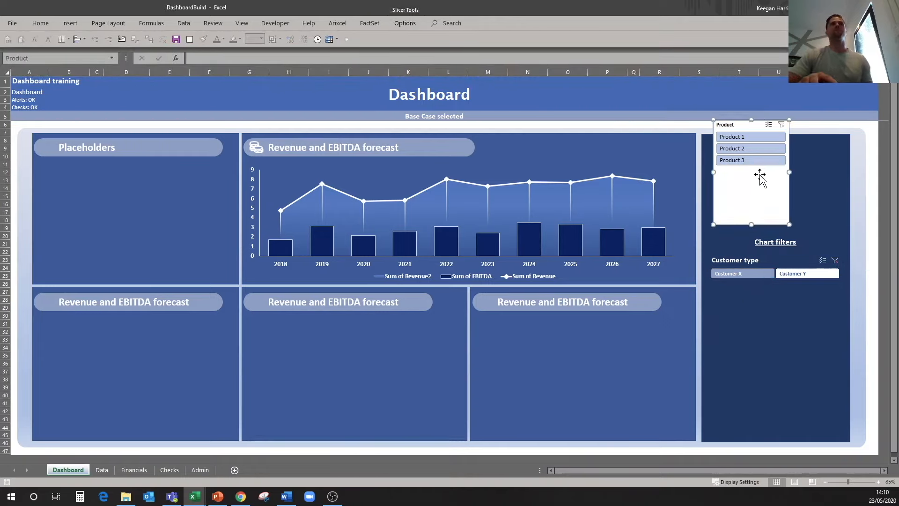
pyautogui.click(414, 28)
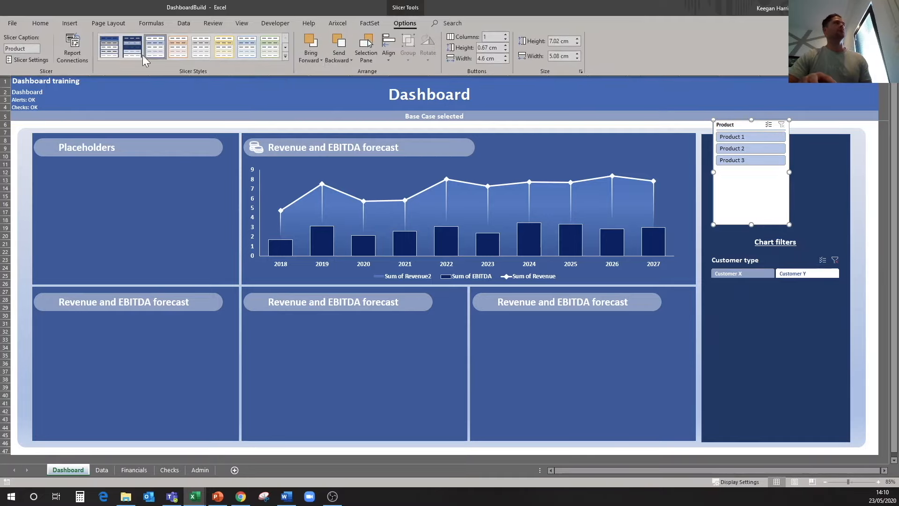
pyautogui.click(116, 47)
pyautogui.moveTo(770, 224); pyautogui.dragTo(766, 391)
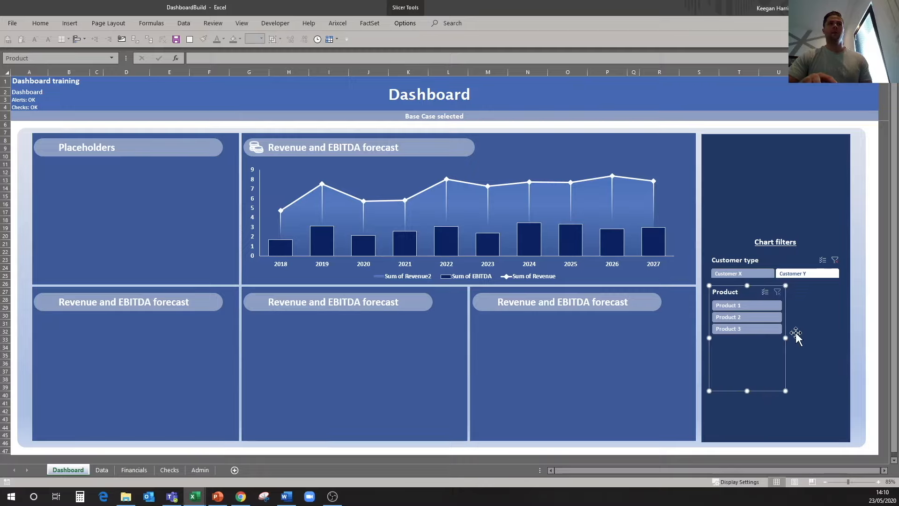
# - Widen the Product slicer to match the Customer type slicer and shorten it to just fit its three buttons
pyautogui.moveTo(780, 338); pyautogui.dragTo(843, 339)
pyautogui.moveTo(776, 391); pyautogui.dragTo(774, 338)
pyautogui.click(871, 284)
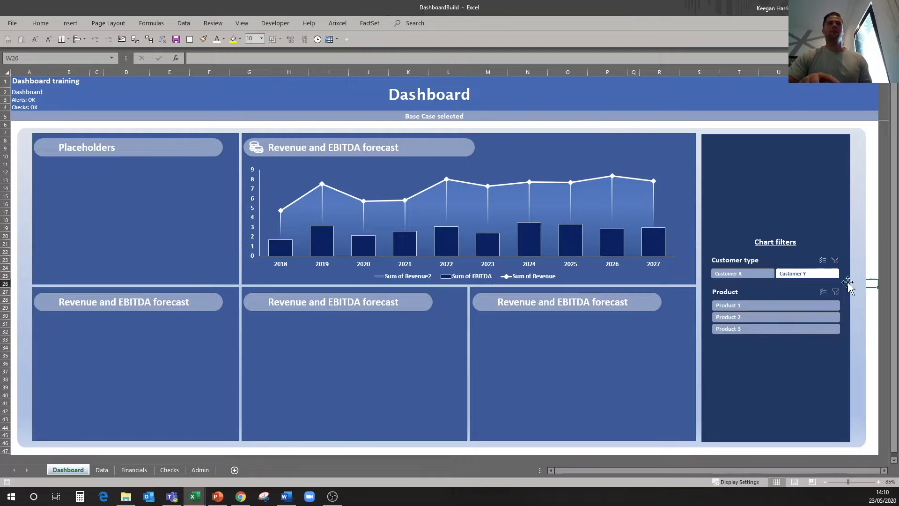
# - Test the slicers by switching between customer types and products, and check how the pivot table on the Data sheet responds
pyautogui.click(791, 271)
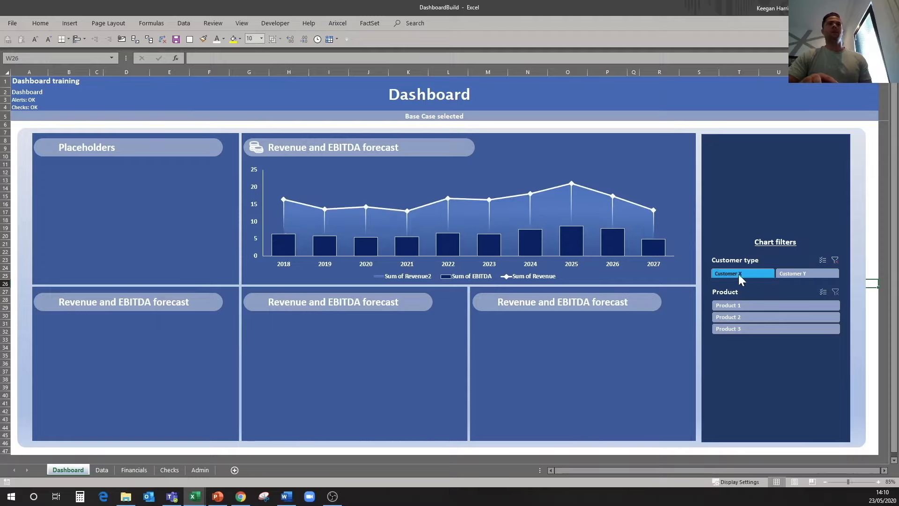
pyautogui.click(738, 274)
pyautogui.click(805, 271)
pyautogui.click(765, 304)
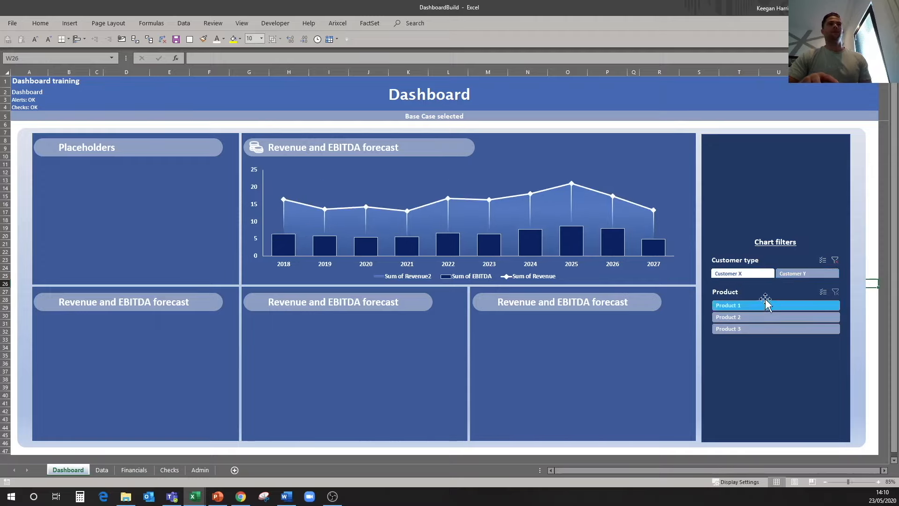
pyautogui.click(764, 321)
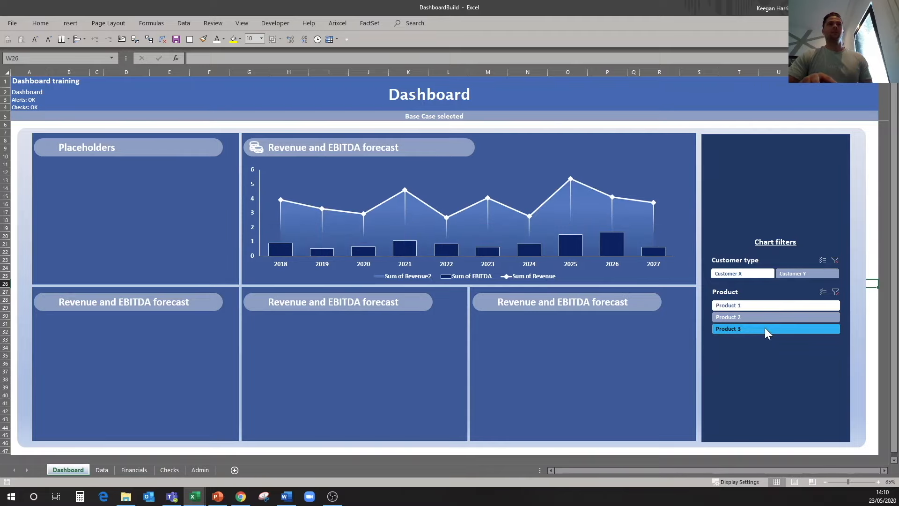
pyautogui.click(765, 327)
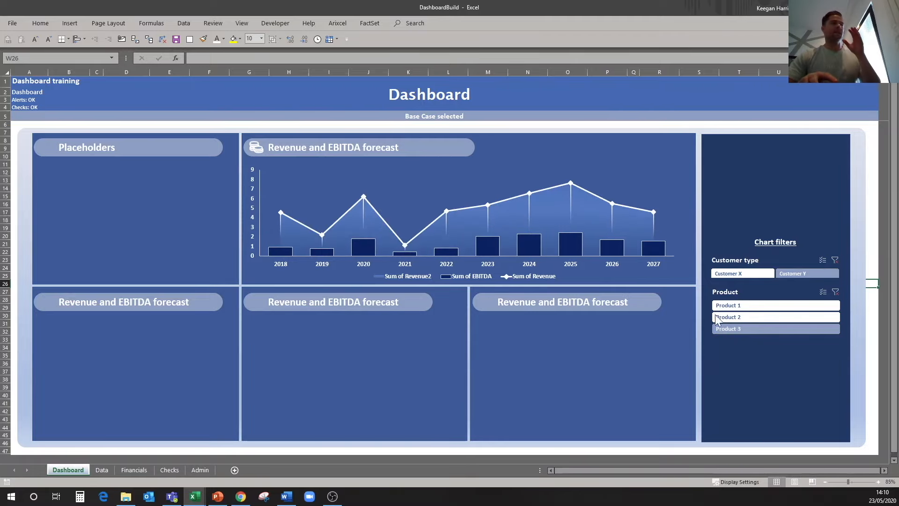
pyautogui.click(102, 470)
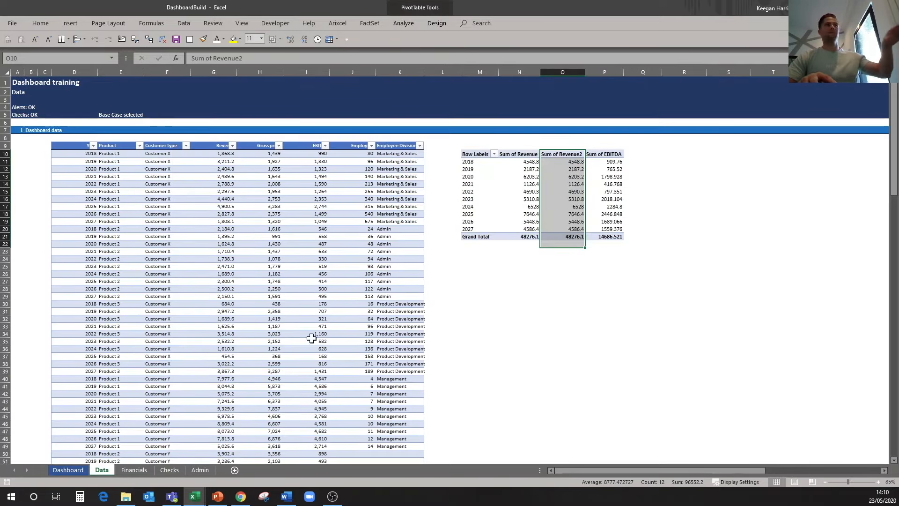
pyautogui.click(69, 470)
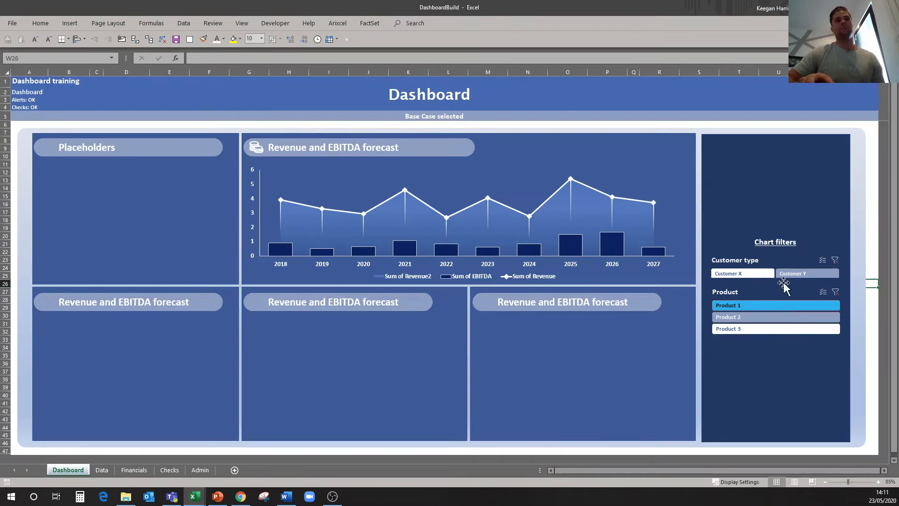
# - Show the field list of the pivot table on the Data sheet and add Product and Customer type as report filters
pyautogui.click(103, 469)
pyautogui.click(488, 193)
pyautogui.click(480, 189)
pyautogui.rightClick(480, 189)
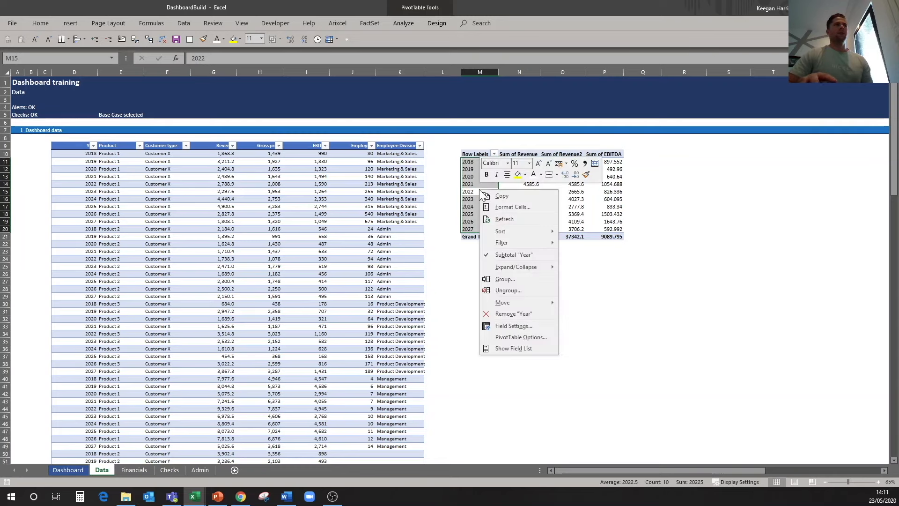
pyautogui.click(513, 348)
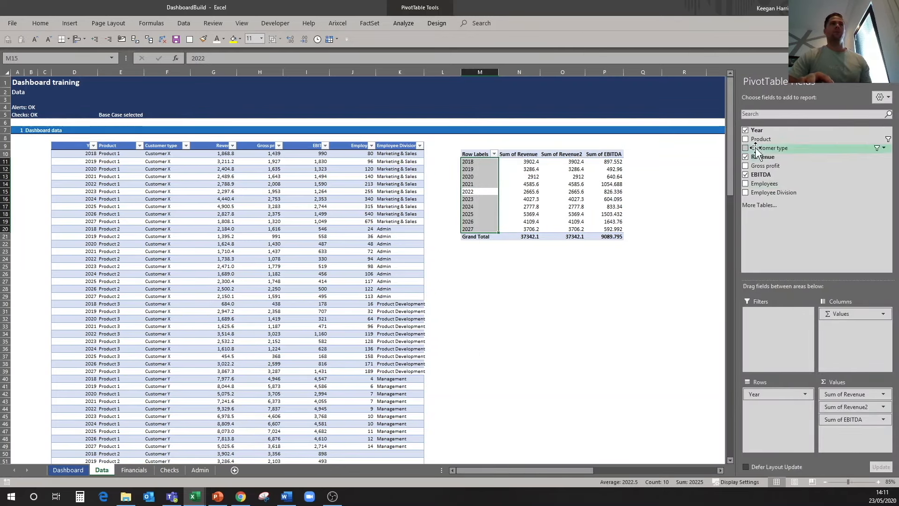
pyautogui.moveTo(780, 139); pyautogui.dragTo(780, 316)
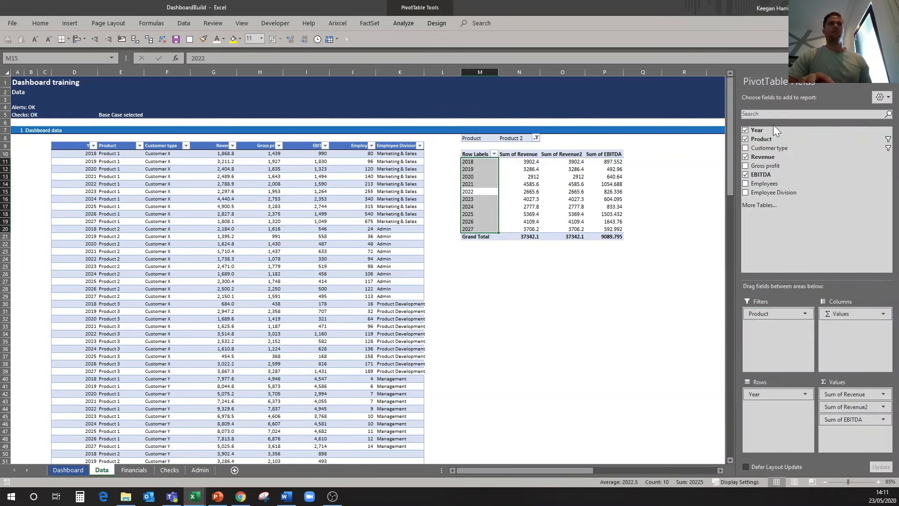
pyautogui.moveTo(779, 150); pyautogui.dragTo(779, 330)
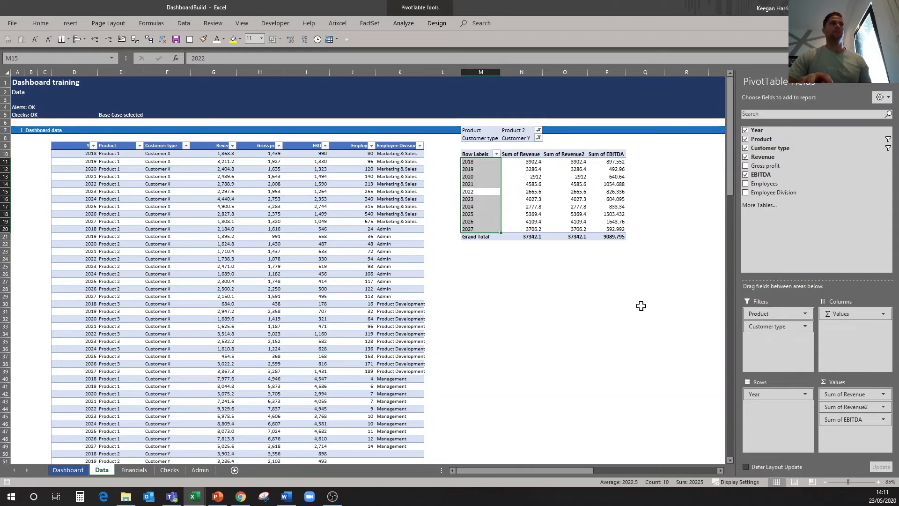
# - Undo adding the two report filters and move the pivot table down so that it starts at cell M13
pyautogui.click(606, 289)
pyautogui.moveTo(467, 131); pyautogui.dragTo(578, 230)
pyautogui.click(661, 280)
pyautogui.hotkey('ctrl', 'z')
pyautogui.hotkey('ctrl', 'z')
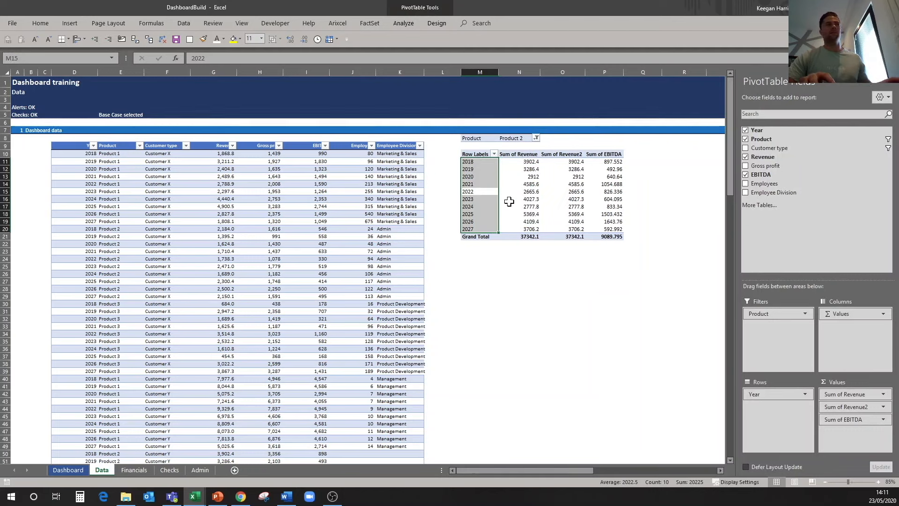
pyautogui.moveTo(472, 150); pyautogui.dragTo(580, 264)
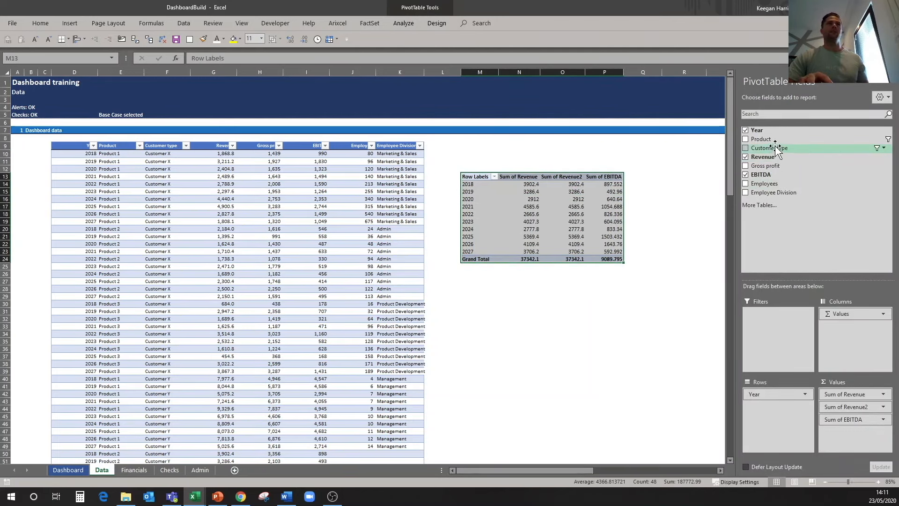
# - Add Customer type and Product as report filters of the moved pivot table
pyautogui.moveTo(769, 148); pyautogui.dragTo(775, 332)
pyautogui.moveTo(768, 139); pyautogui.dragTo(767, 328)
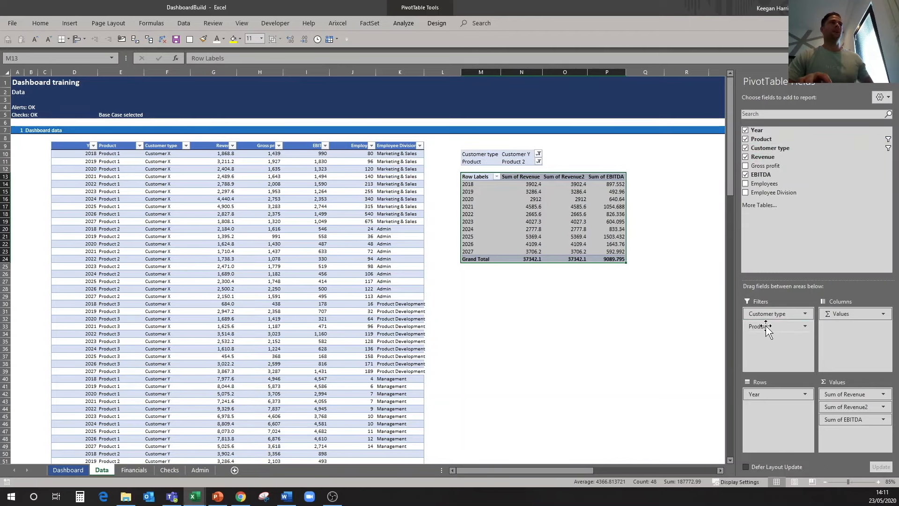
pyautogui.click(621, 311)
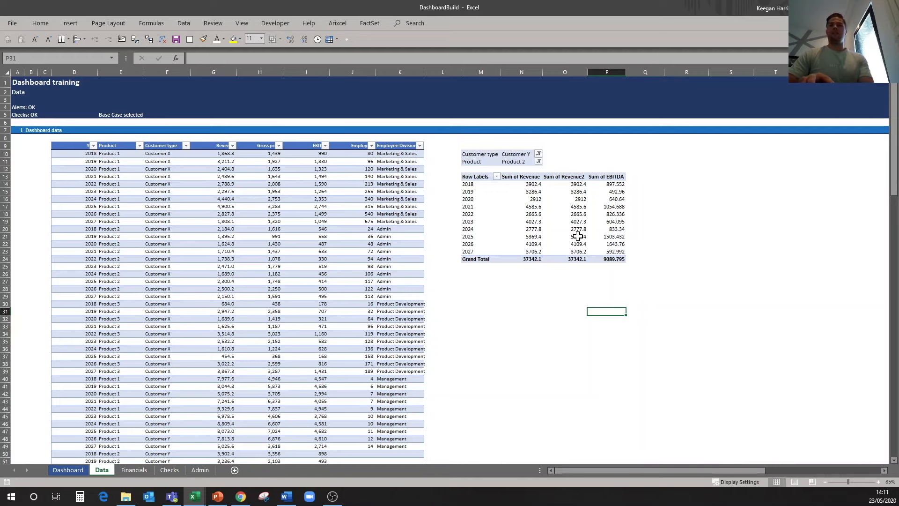
pyautogui.click(468, 275)
# - Retitle the middle panel in the lower row of the Dashboard sheet as Product Profitability
pyautogui.hotkey('ctrl', 'pageup')
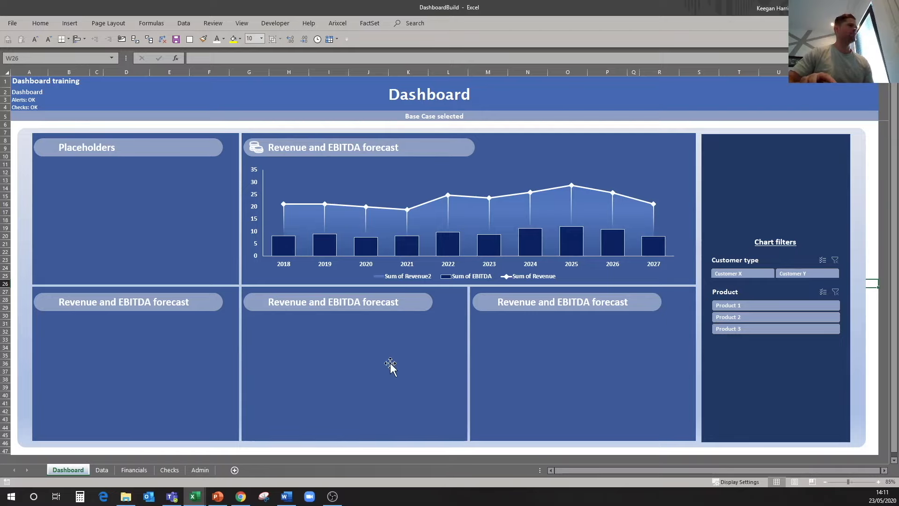
pyautogui.click(429, 303)
pyautogui.write('Produc')
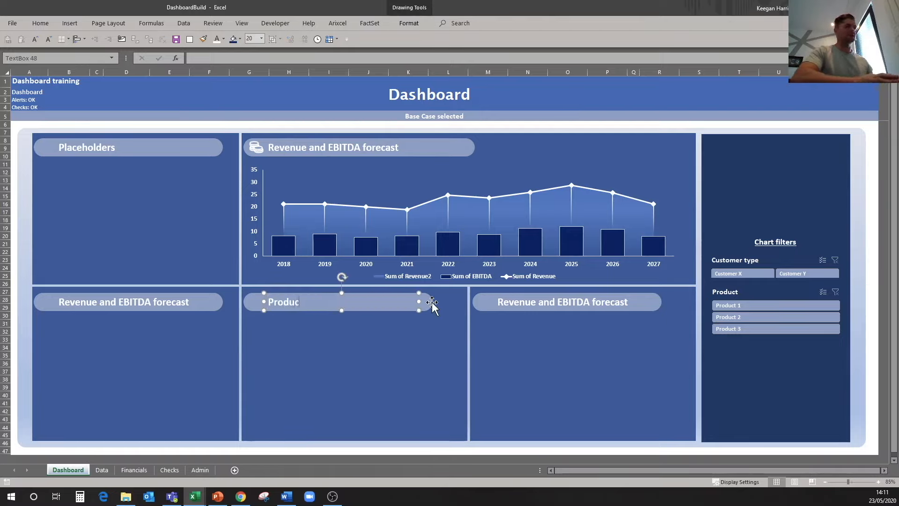
pyautogui.write('t Profitability')
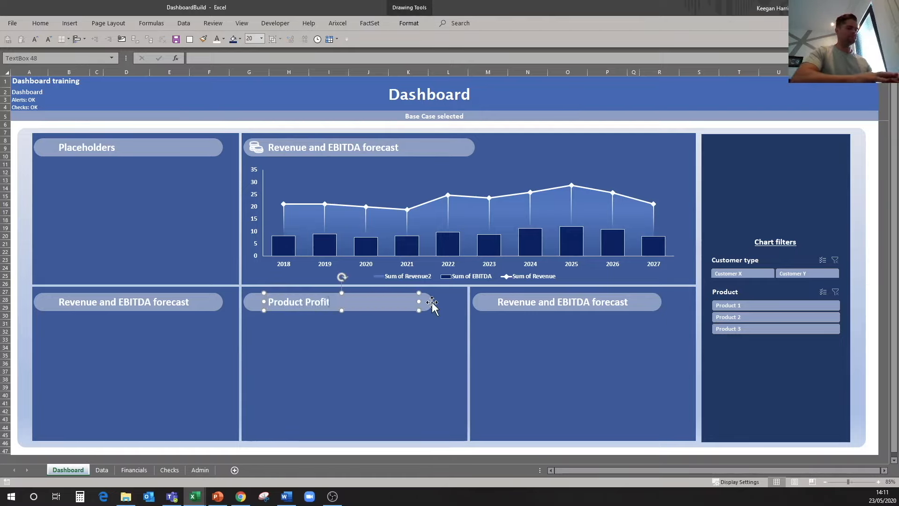
pyautogui.click(414, 414)
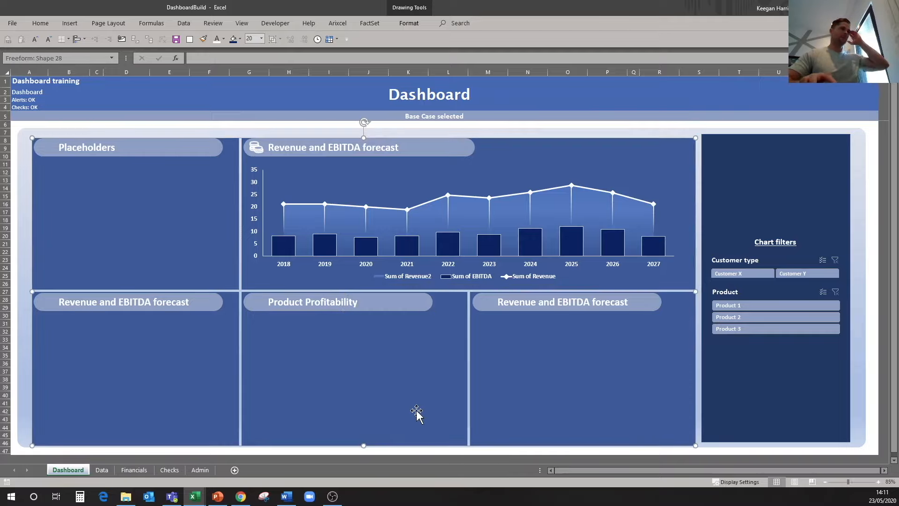
pyautogui.press('Up')
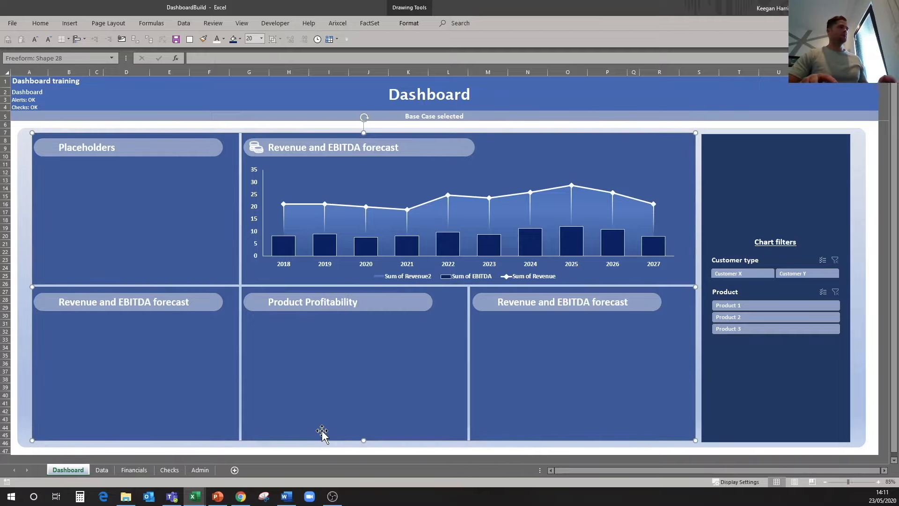
# - Examine the Product profitability chart in the DashboardExampleBuild workbook and return to DashboardBuild
pyautogui.moveTo(195, 496)
pyautogui.click(238, 476)
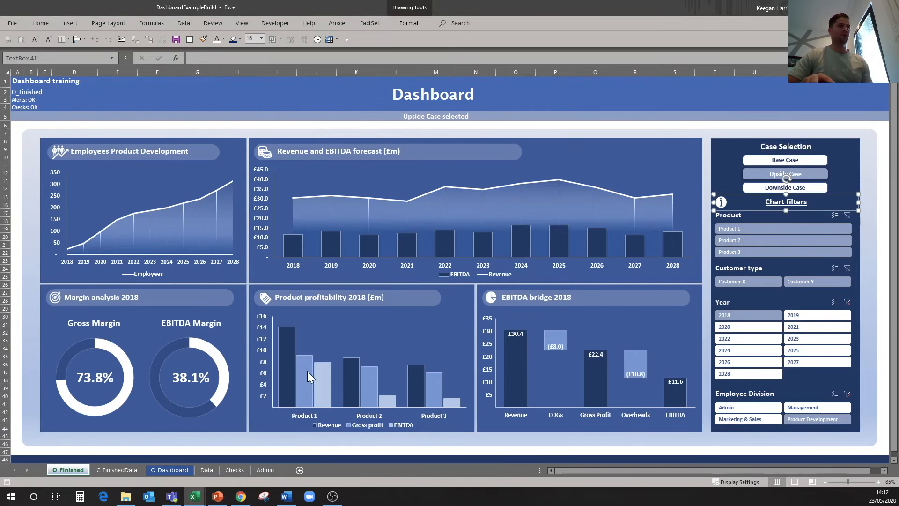
pyautogui.moveTo(318, 374)
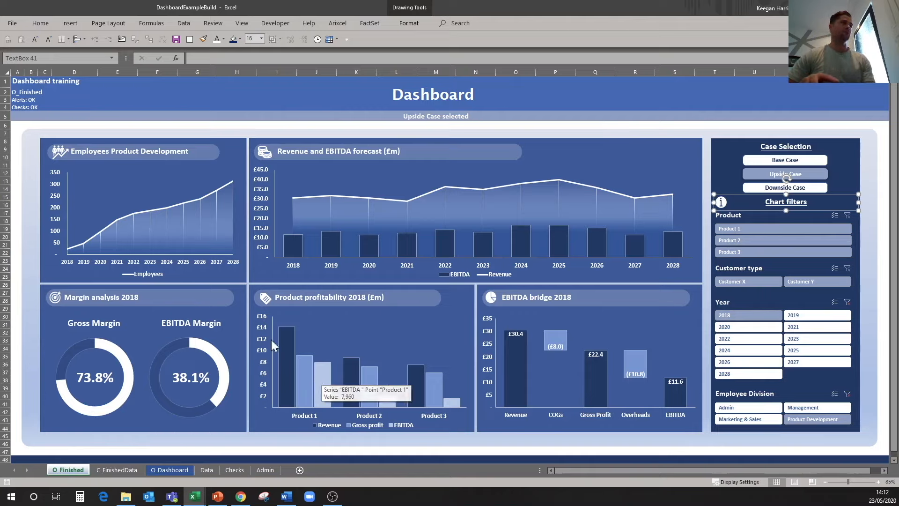
pyautogui.click(195, 496)
pyautogui.click(181, 460)
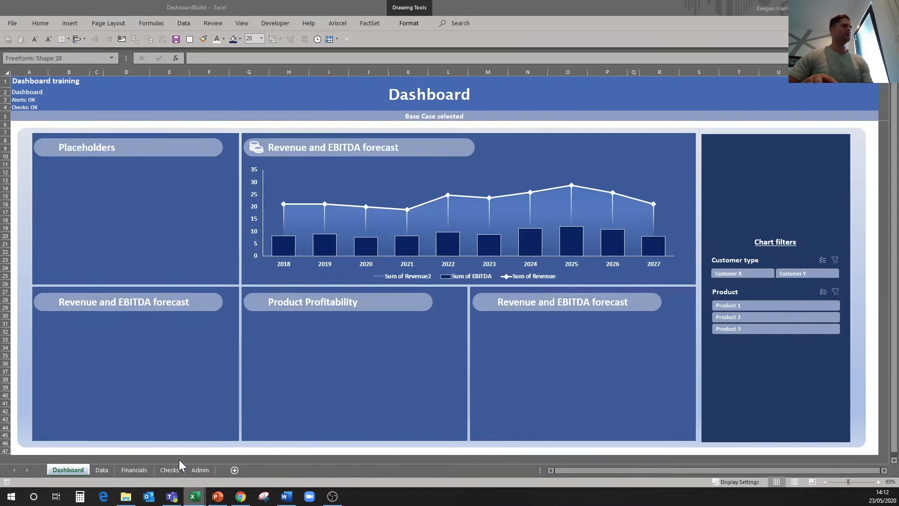
# - Select the entire source data table on the Data sheet, including its header row
pyautogui.click(100, 469)
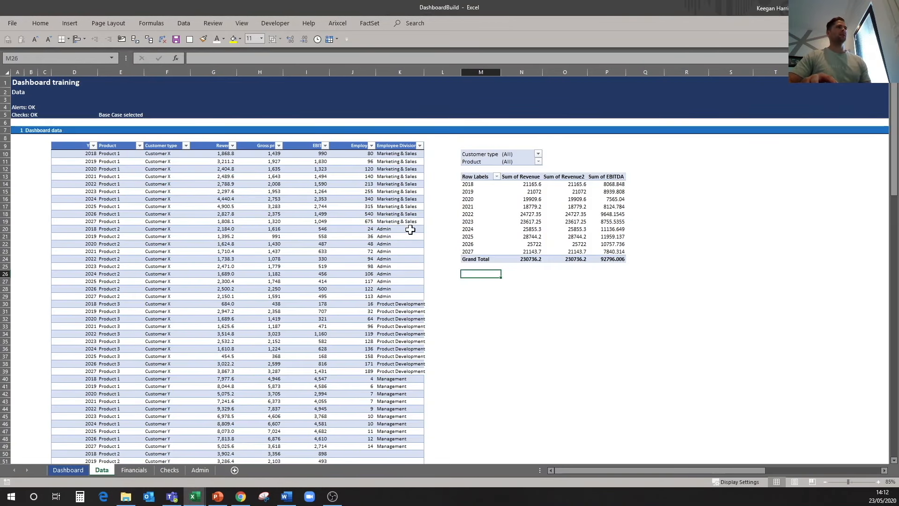
pyautogui.click(506, 309)
pyautogui.click(71, 146)
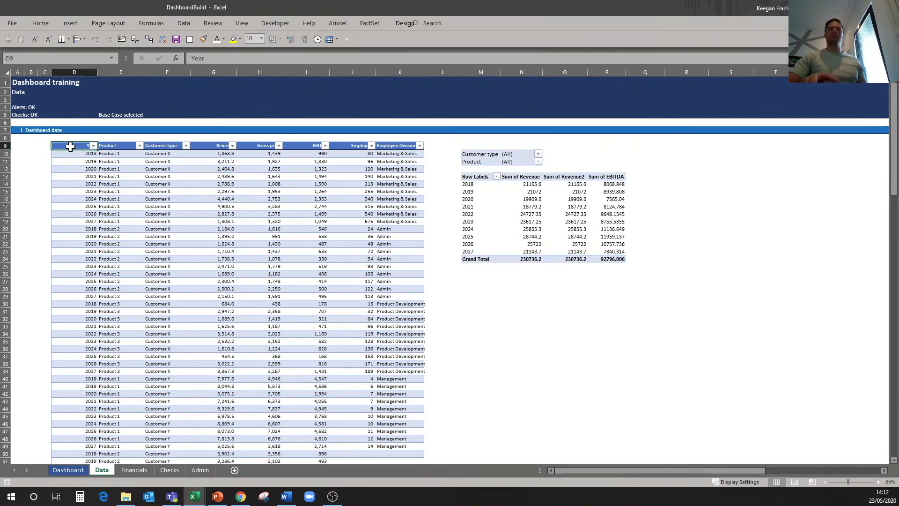
pyautogui.hotkey('ctrl', 'shift', 'Right')
pyautogui.hotkey('ctrl', 'shift', 'Down')
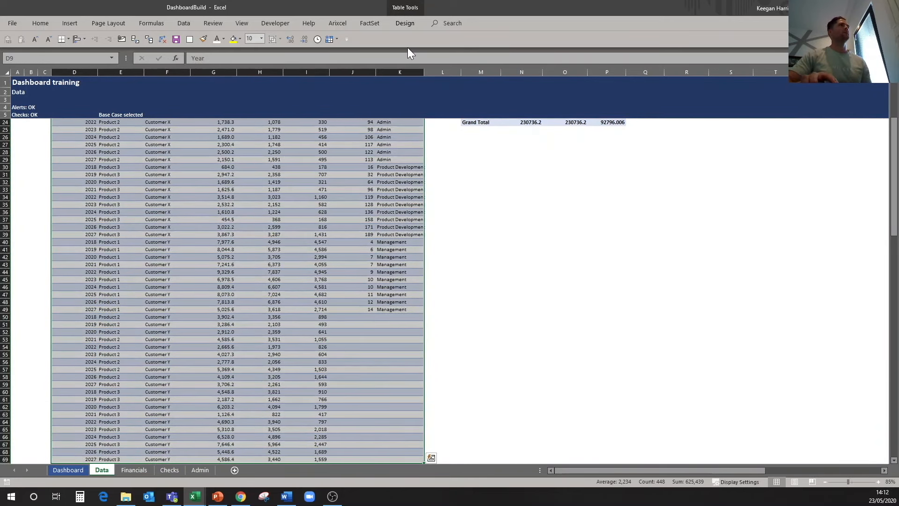
# - Try inserting a PivotChart with PivotTable from the selected table on a new worksheet, and delete that worksheet
pyautogui.hotkey('alt', 'n')
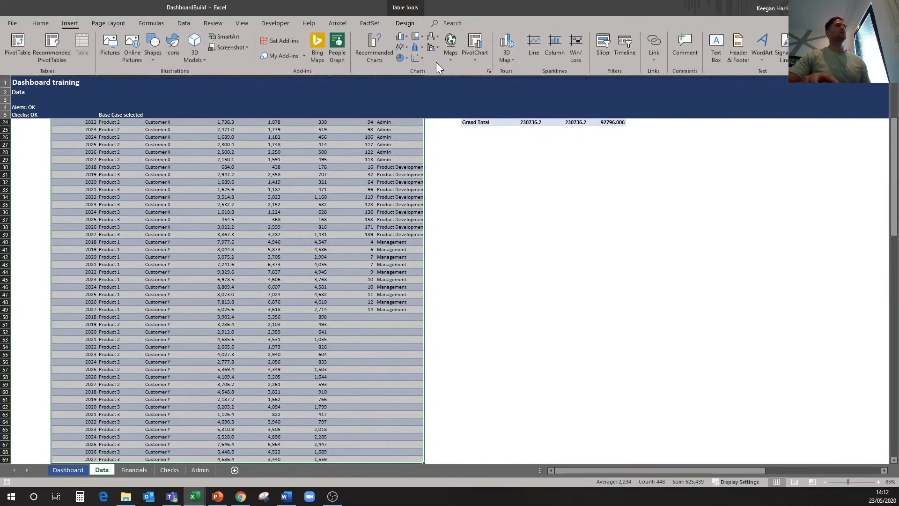
pyautogui.click(475, 59)
pyautogui.click(488, 72)
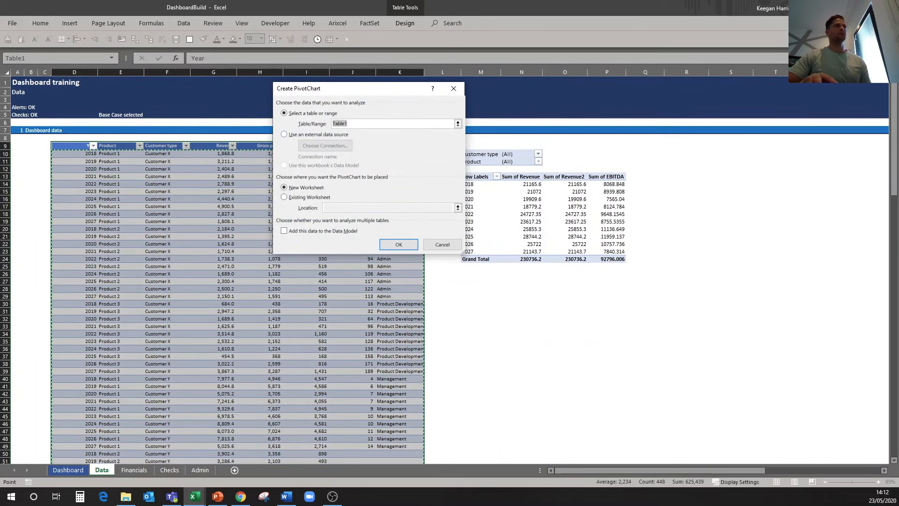
pyautogui.click(394, 244)
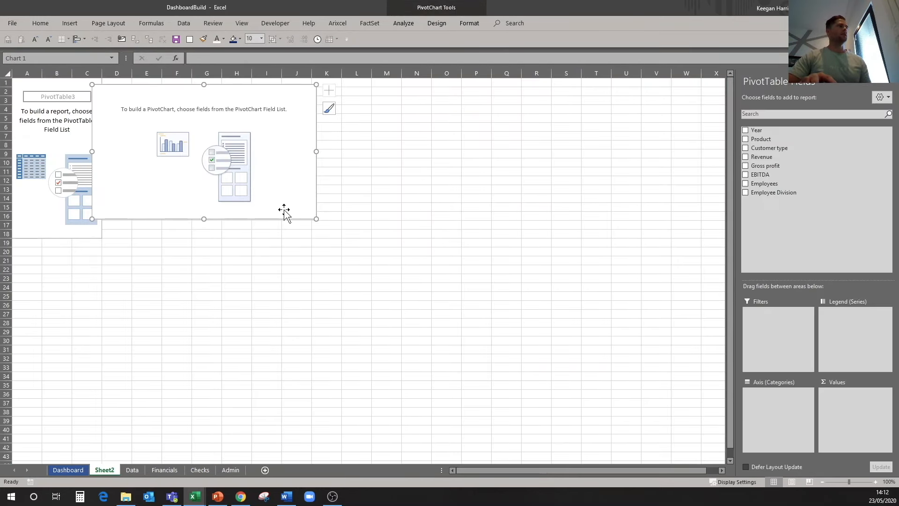
pyautogui.rightClick(104, 468)
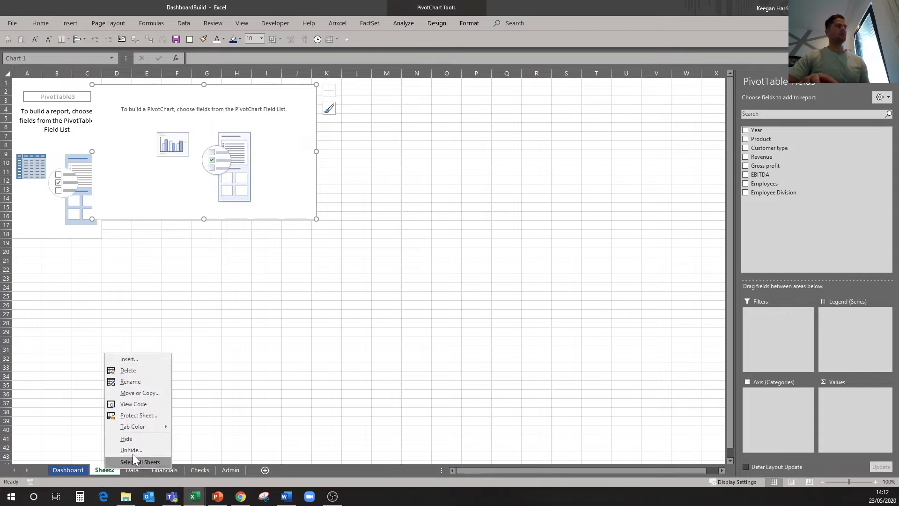
pyautogui.click(127, 371)
pyautogui.click(434, 275)
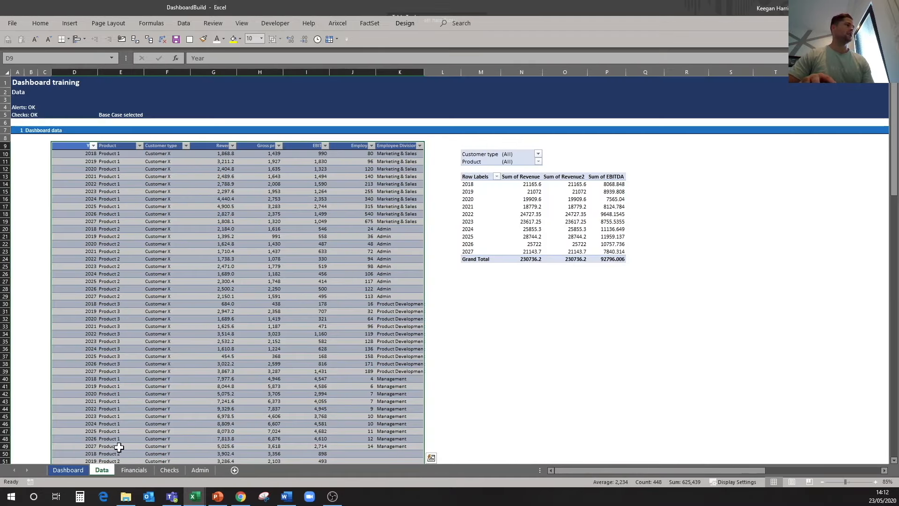
# - Insert a PivotChart from Table1 on the existing Data sheet, placing it at cell M32
pyautogui.click(73, 146)
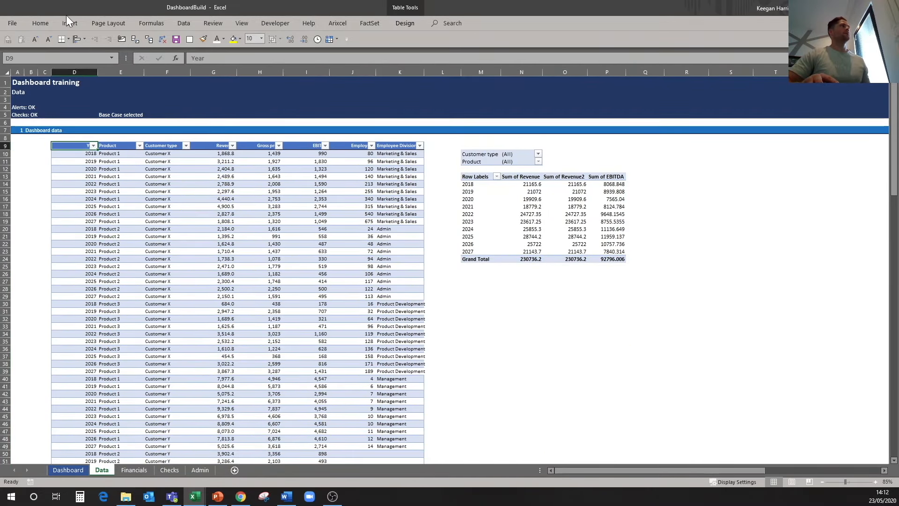
pyautogui.click(70, 23)
pyautogui.click(476, 61)
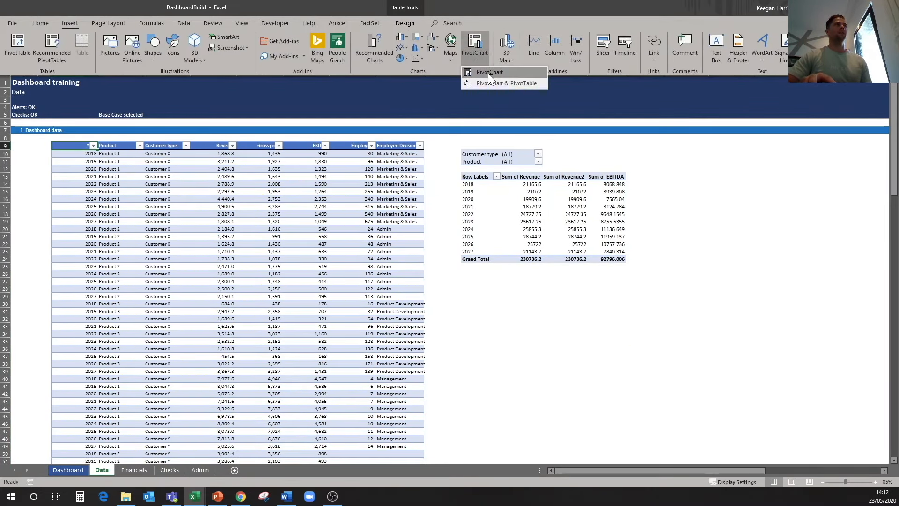
pyautogui.click(488, 73)
pyautogui.click(284, 197)
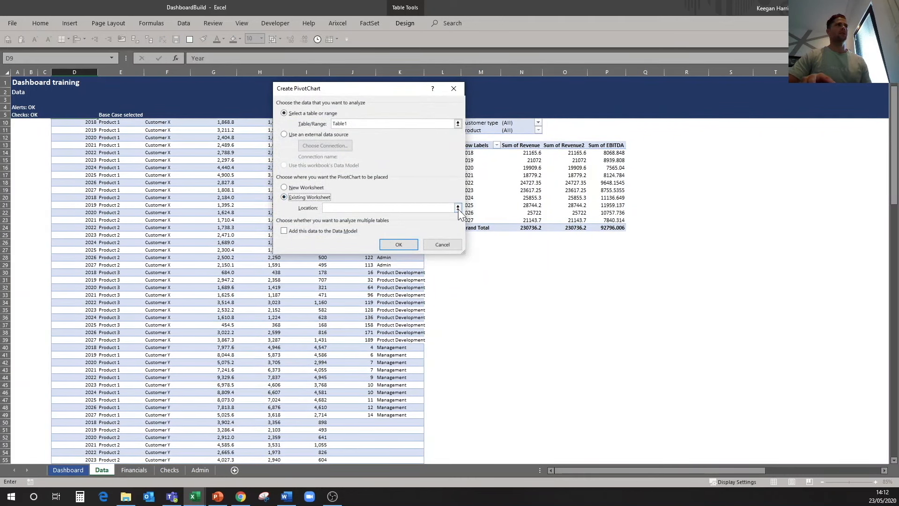
pyautogui.click(458, 208)
pyautogui.click(485, 288)
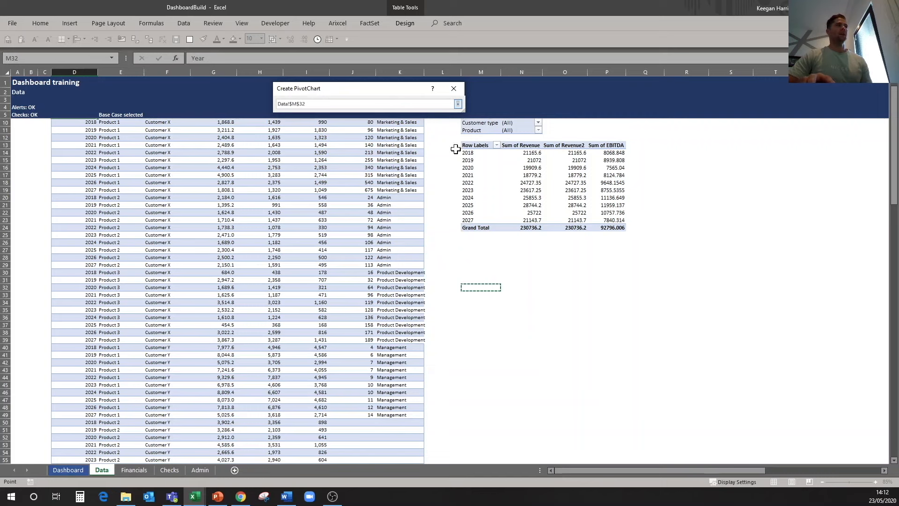
pyautogui.click(458, 103)
pyautogui.click(398, 245)
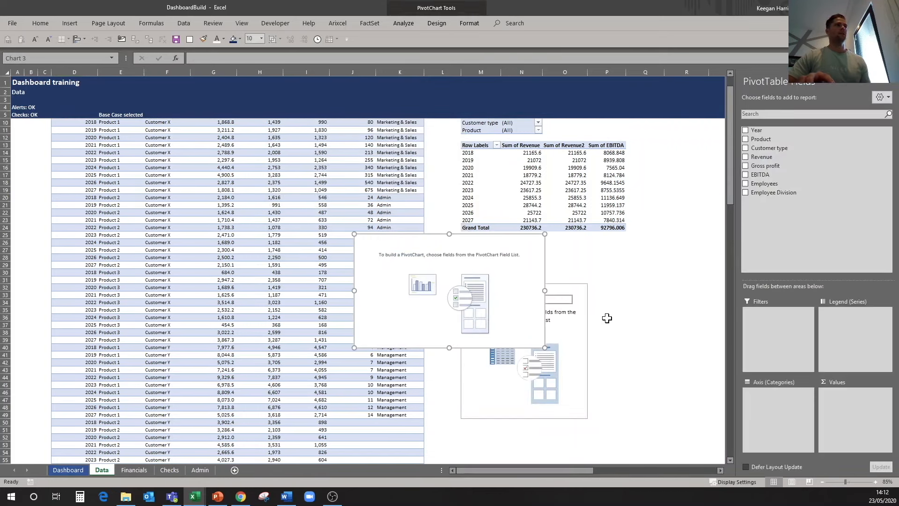
# - Set up the new pivot with Year and Customer type as filters, Product as rows, and Revenue, Gross profit and EBITDA as values
pyautogui.moveTo(487, 240); pyautogui.dragTo(353, 271)
pyautogui.click(564, 302)
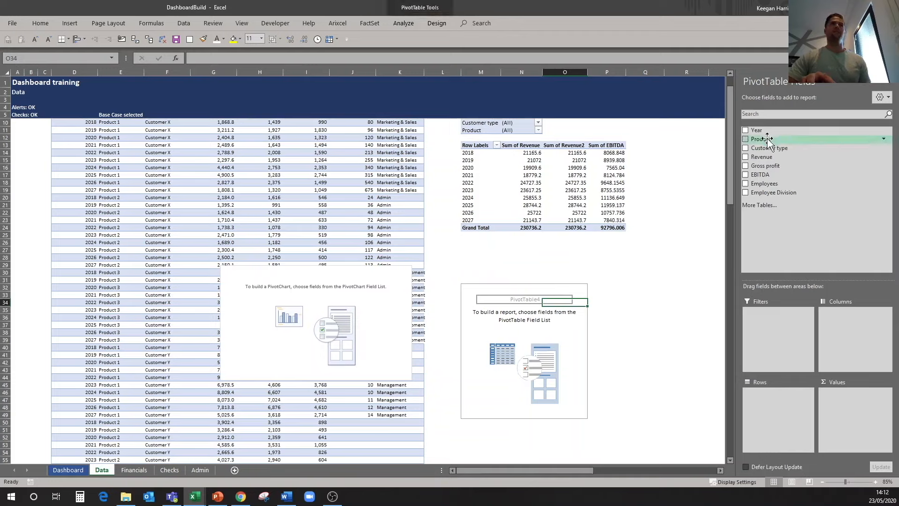
pyautogui.moveTo(768, 131); pyautogui.dragTo(787, 328)
pyautogui.moveTo(780, 148); pyautogui.dragTo(766, 330)
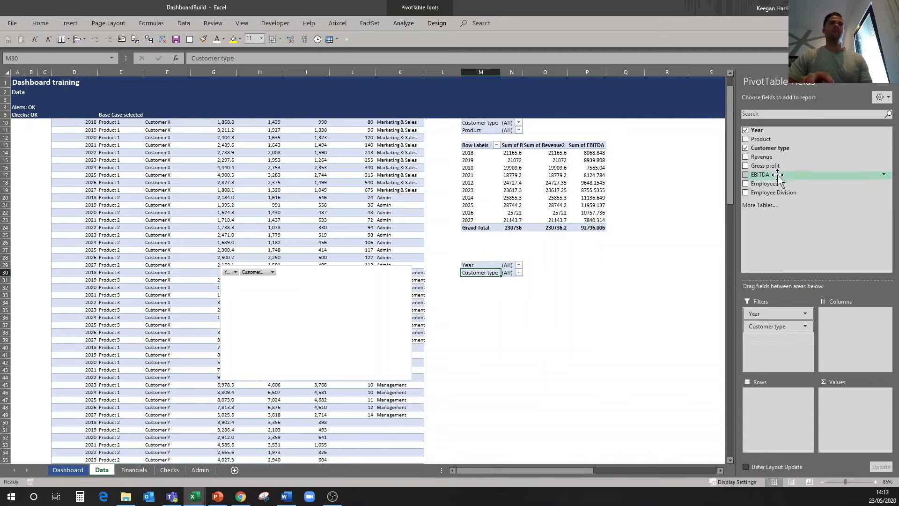
pyautogui.moveTo(773, 157); pyautogui.dragTo(848, 421)
pyautogui.moveTo(766, 165); pyautogui.dragTo(857, 420)
pyautogui.moveTo(761, 140); pyautogui.dragTo(774, 423)
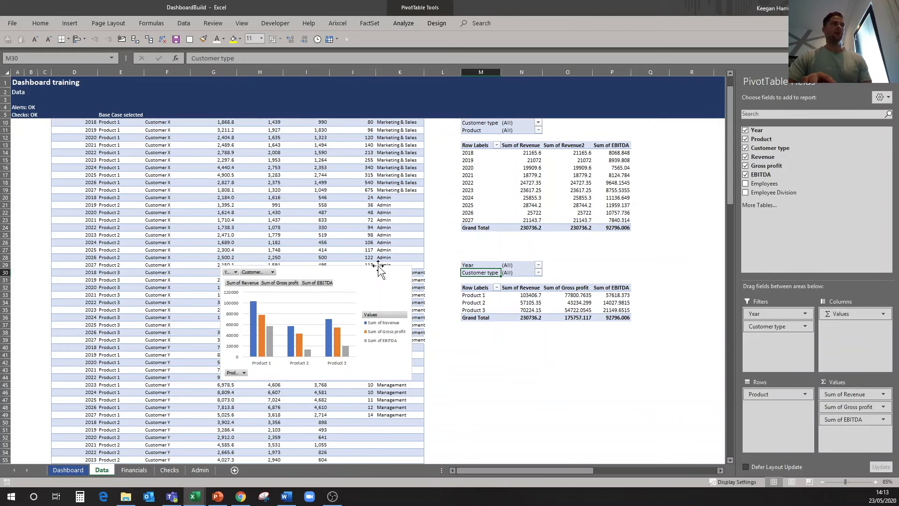
# - Move the new PivotChart from the Data sheet to the Dashboard sheet, below the Product Profitability heading
pyautogui.moveTo(379, 269); pyautogui.dragTo(613, 336)
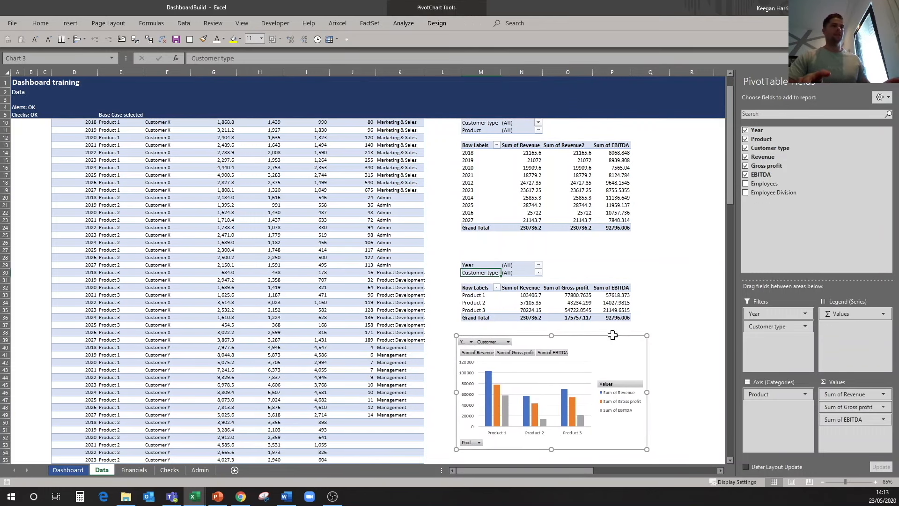
pyautogui.click(67, 470)
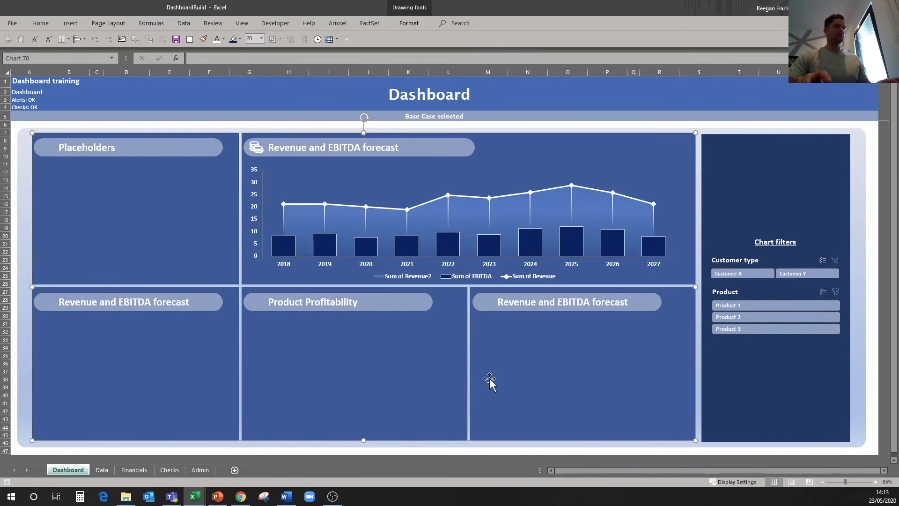
pyautogui.hotkey('ctrl', 'v')
pyautogui.moveTo(144, 134); pyautogui.dragTo(359, 317)
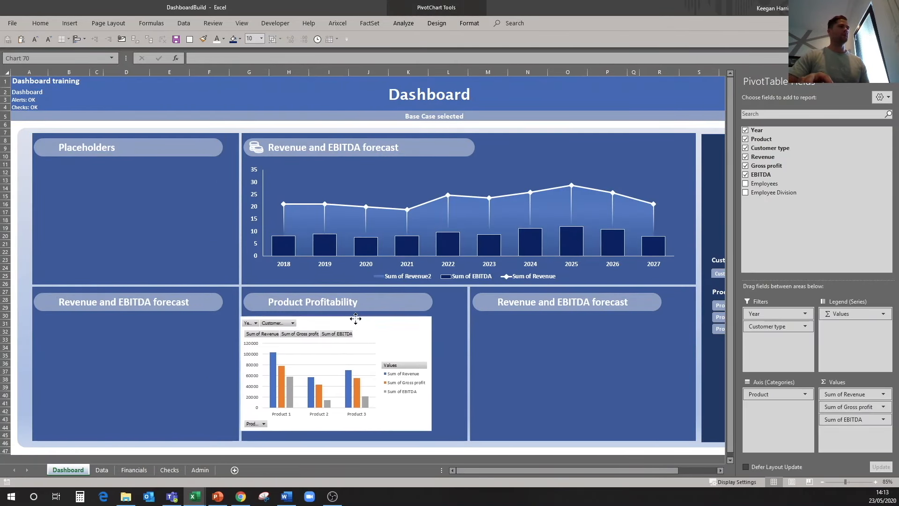
# - Enlarge the chart to fit the Product Profitability tile and hide all its field buttons
pyautogui.moveTo(437, 374); pyautogui.dragTo(462, 374)
pyautogui.moveTo(354, 430); pyautogui.dragTo(354, 436)
pyautogui.rightClick(429, 373)
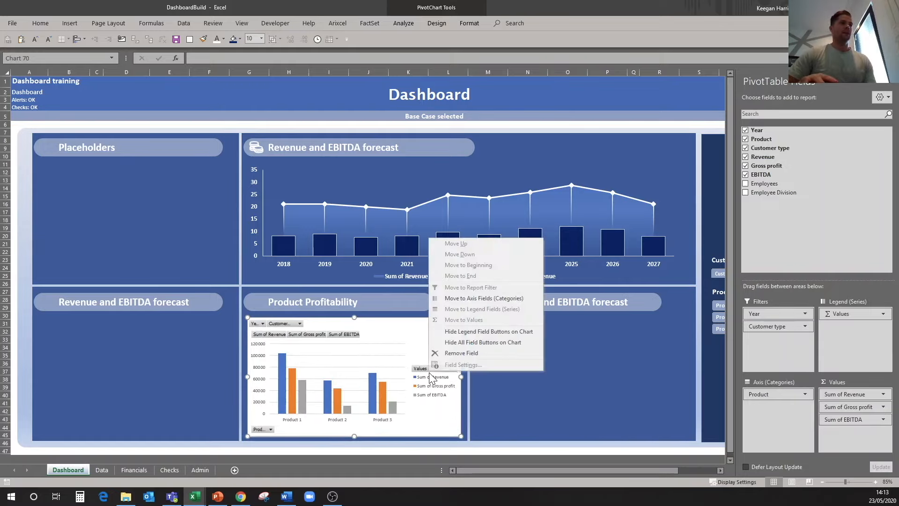
pyautogui.click(479, 341)
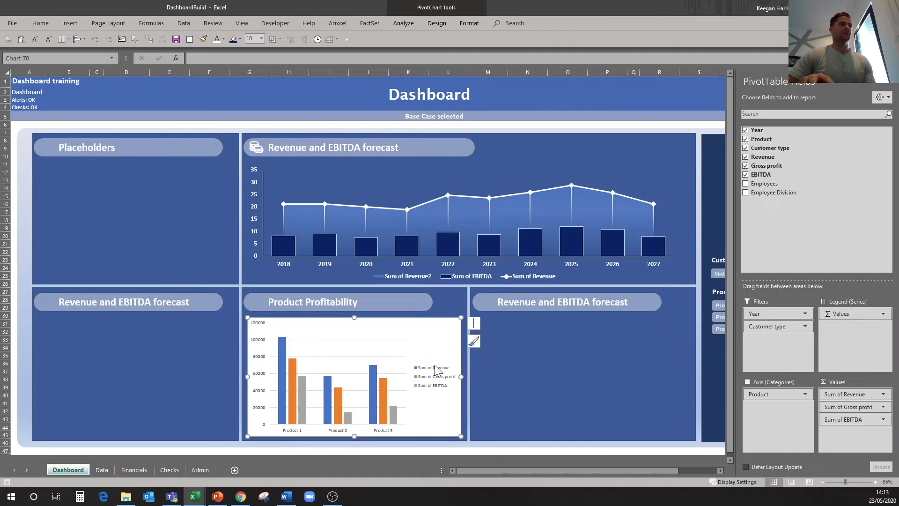
# - Check the finished dashboard in the DashboardExampleBuild workbook and place the product chart's legend at the bottom in DashboardBuild
pyautogui.moveTo(195, 496)
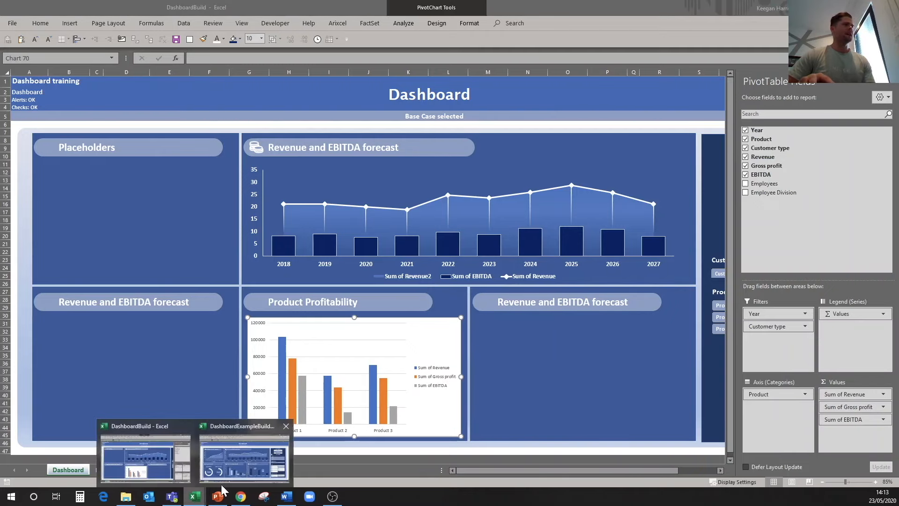
pyautogui.click(233, 449)
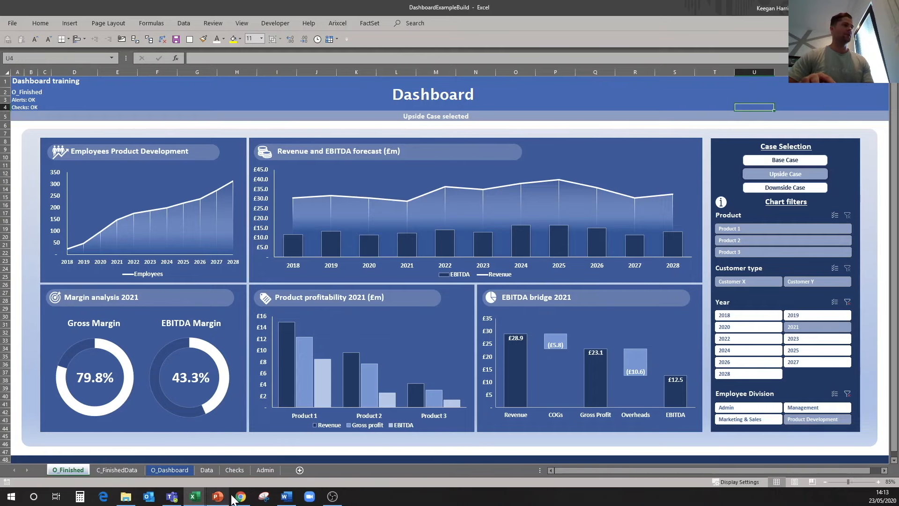
pyautogui.moveTo(197, 497)
pyautogui.click(256, 432)
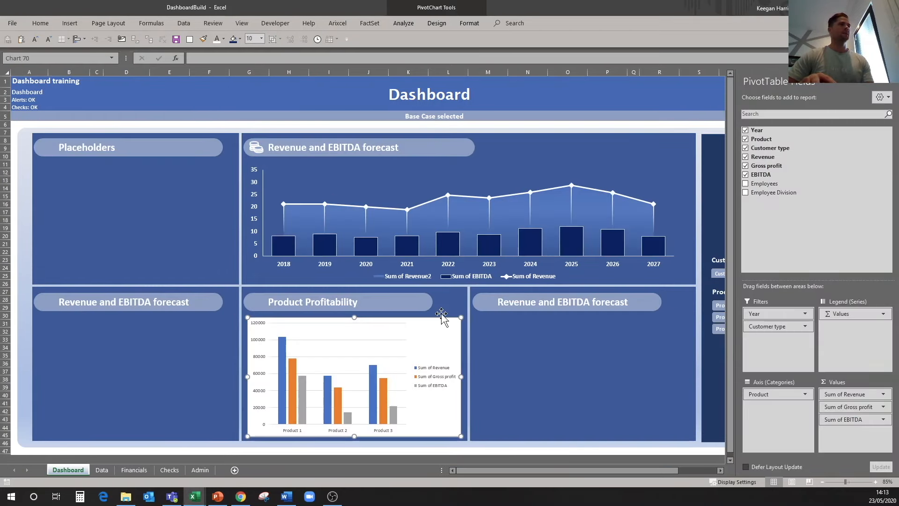
pyautogui.click(437, 23)
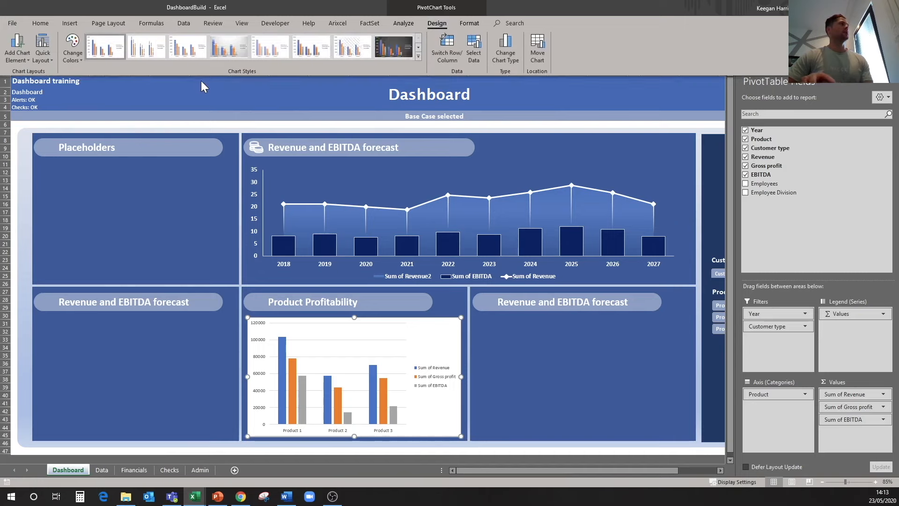
pyautogui.click(16, 56)
pyautogui.moveTo(33, 151)
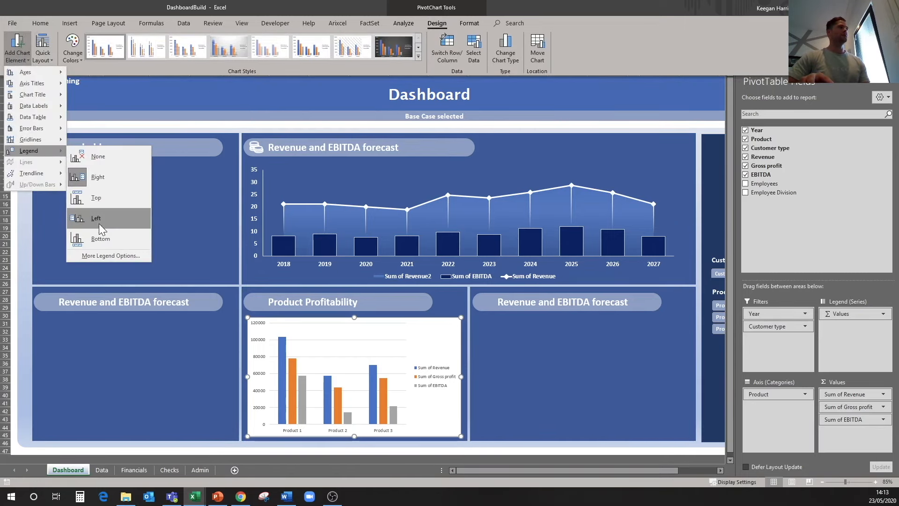
pyautogui.click(99, 236)
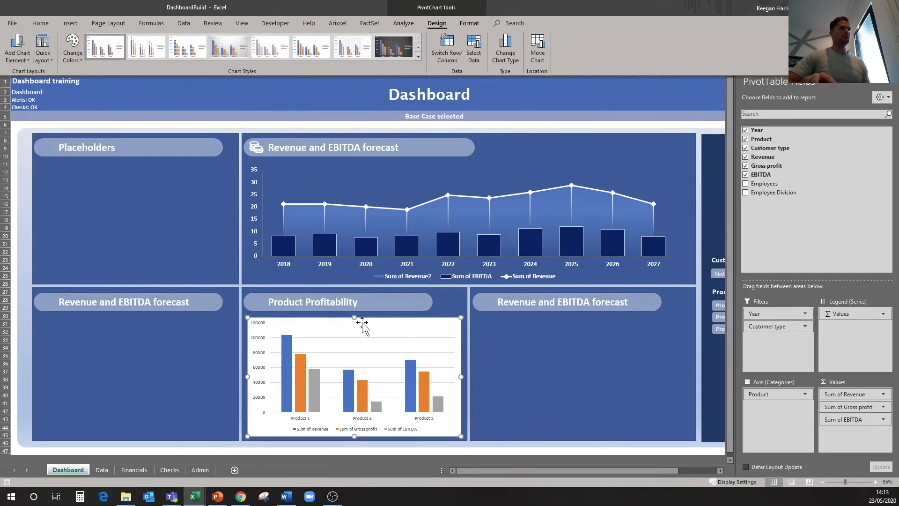
# - Remove the fill, outline and horizontal gridlines from the Product Profitability chart
pyautogui.rightClick(372, 321)
pyautogui.click(383, 333)
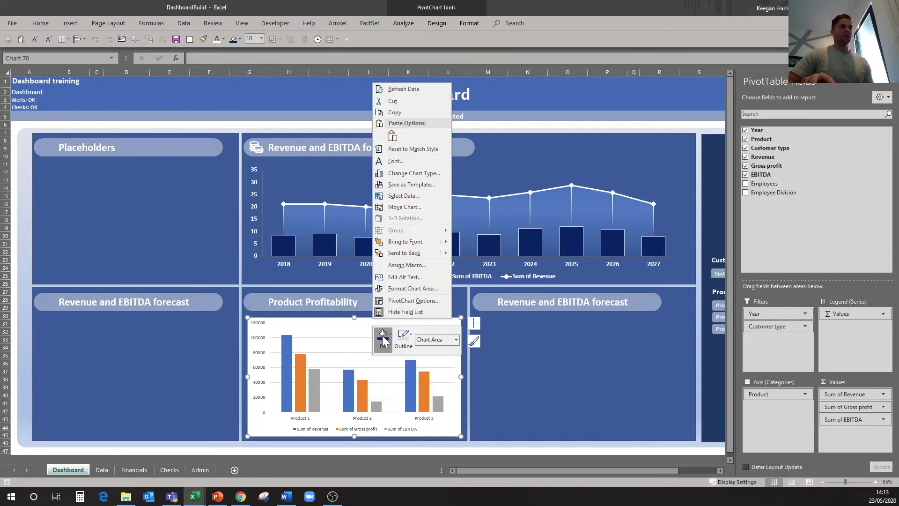
pyautogui.click(415, 274)
pyautogui.click(404, 334)
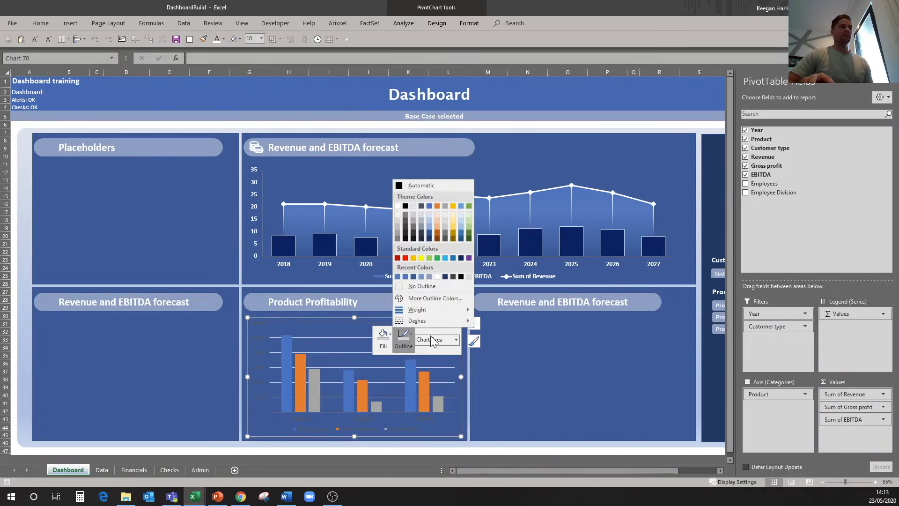
pyautogui.click(428, 287)
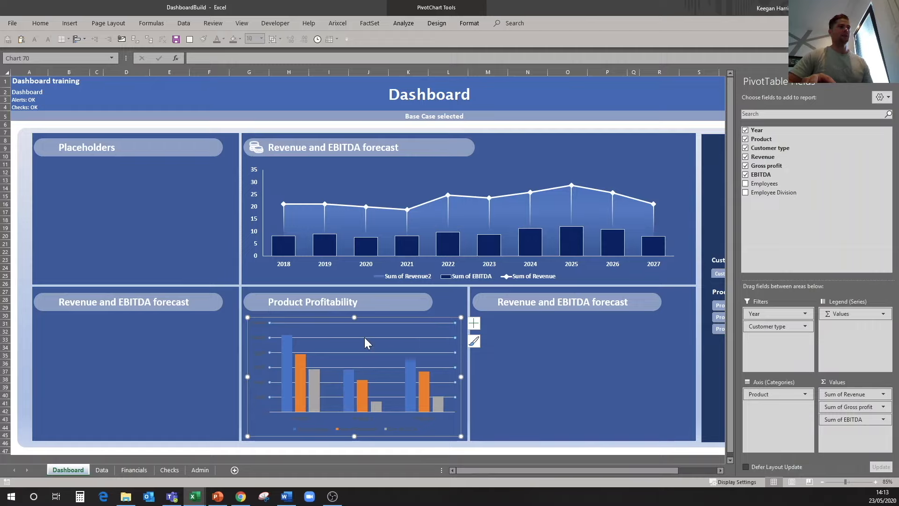
pyautogui.press('Delete')
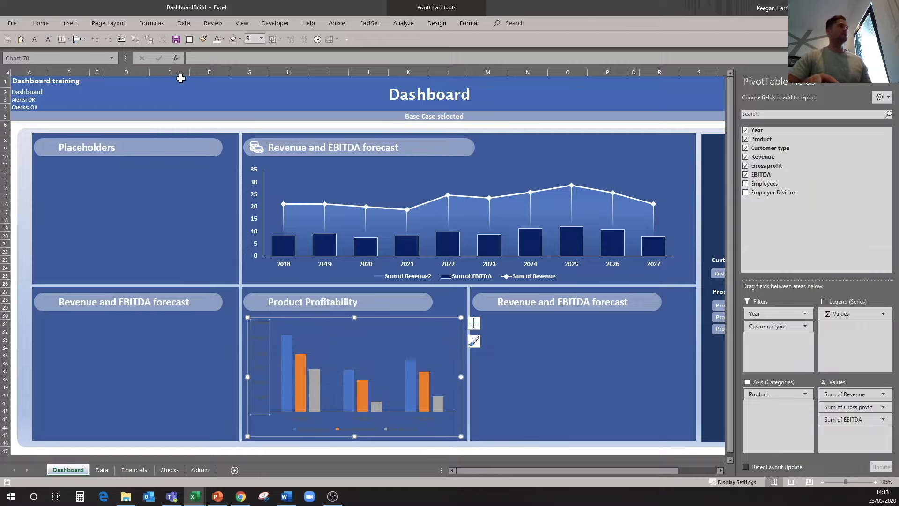
# - Make the Product Profitability chart's text white and increase its font size to 12
pyautogui.click(216, 39)
pyautogui.click(275, 171)
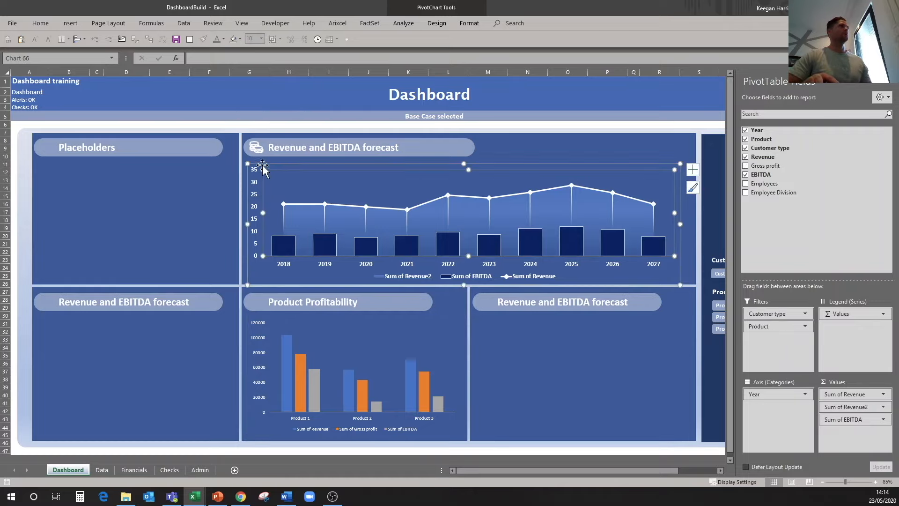
pyautogui.click(324, 334)
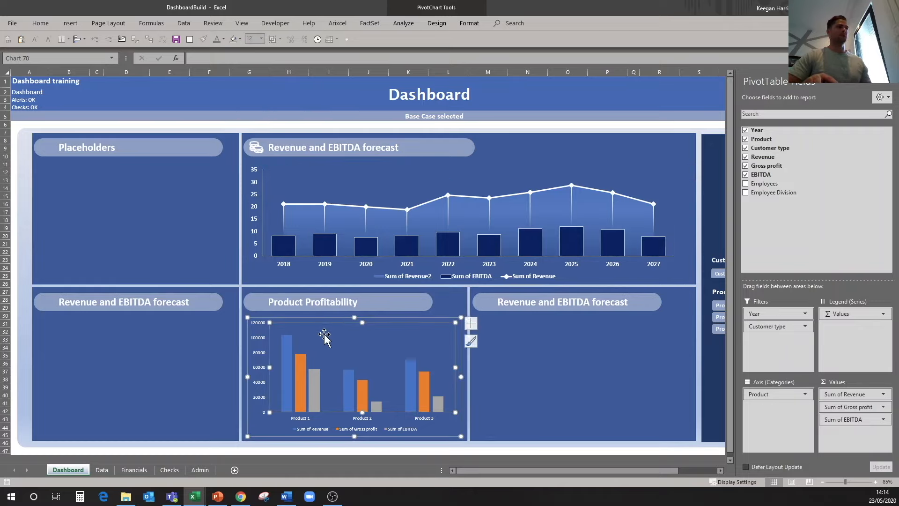
pyautogui.hotkey('alt', '3')
pyautogui.hotkey('alt', '3')
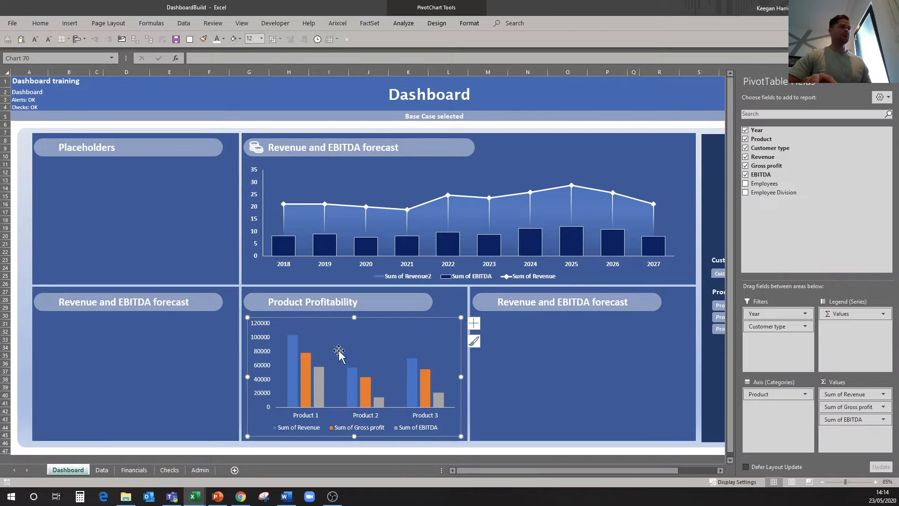
# - Format the product chart's vertical axis with the Number category, 0 decimal places and the thousands separator
pyautogui.click(259, 336)
pyautogui.rightClick(258, 335)
pyautogui.click(292, 316)
pyautogui.click(283, 354)
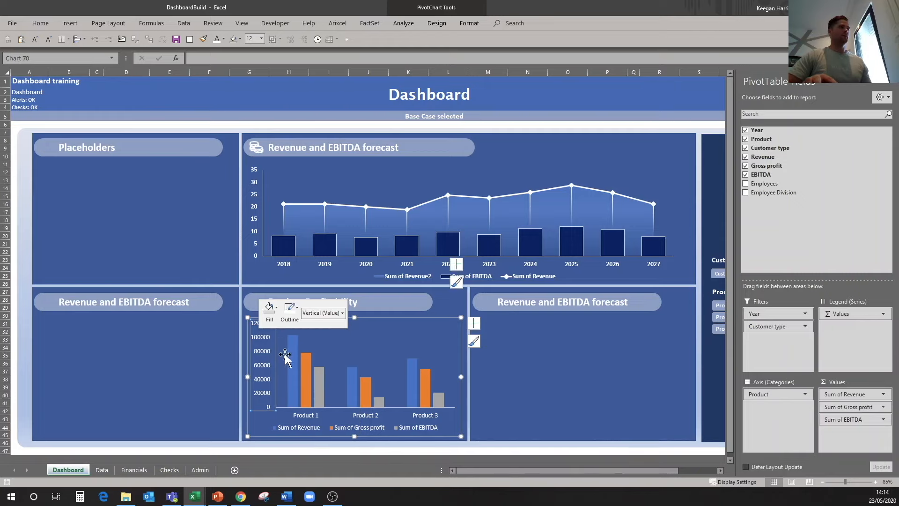
pyautogui.click(221, 364)
pyautogui.click(259, 352)
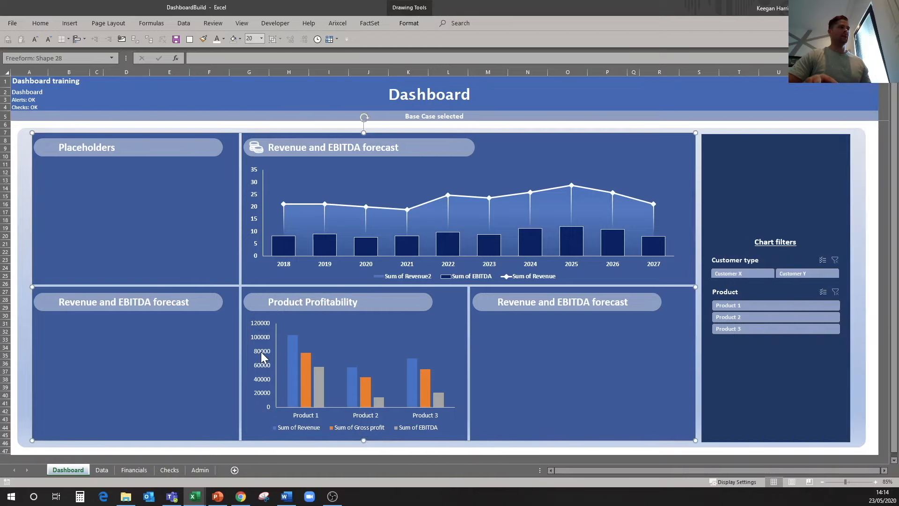
pyautogui.rightClick(260, 352)
pyautogui.press('Escape')
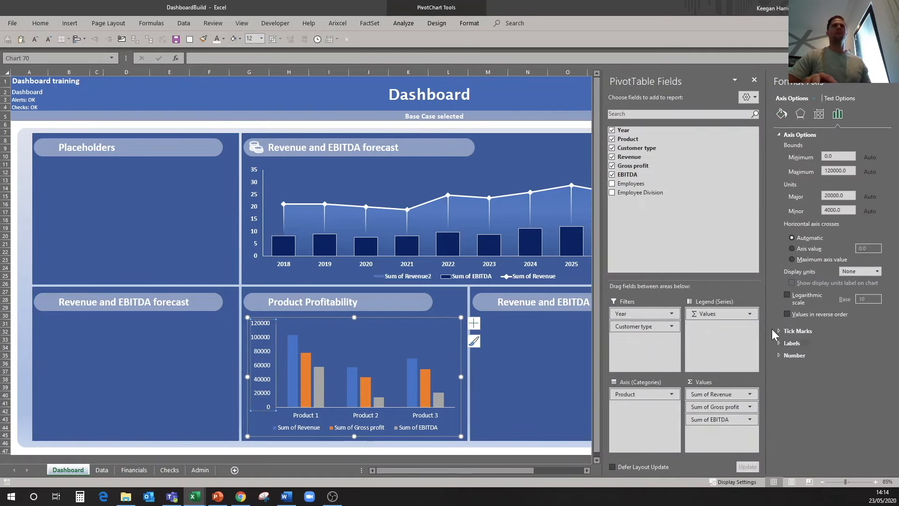
pyautogui.click(781, 354)
pyautogui.click(815, 376)
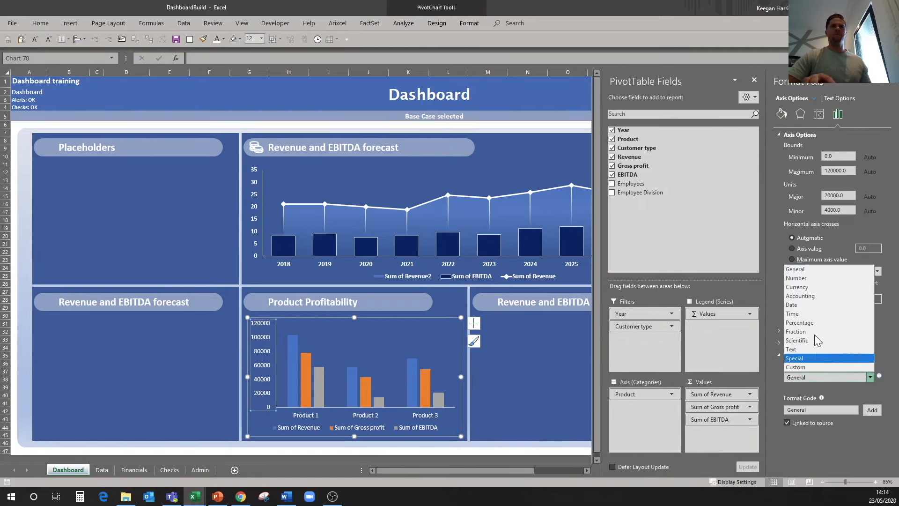
pyautogui.click(814, 279)
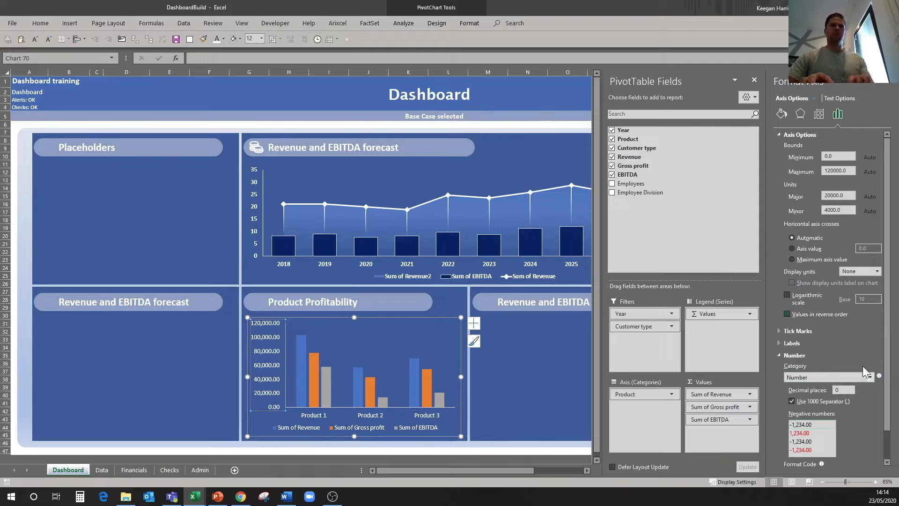
pyautogui.click(851, 344)
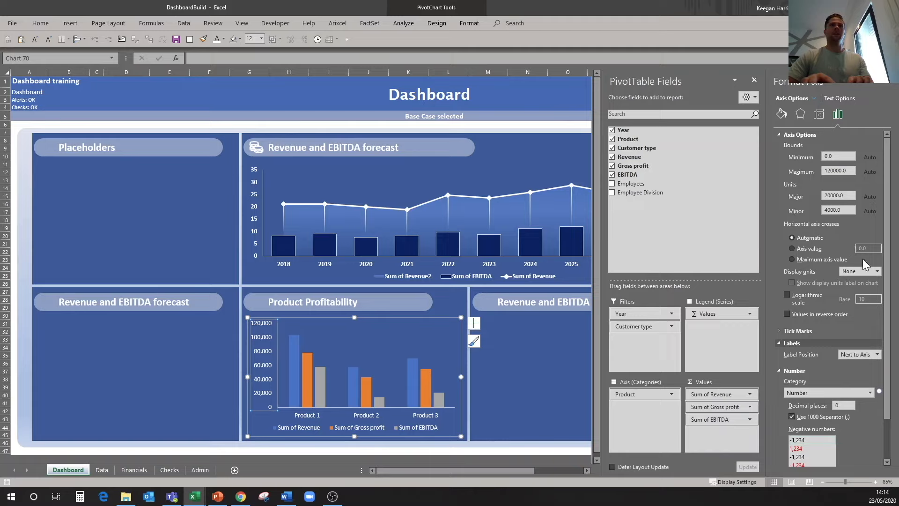
# - Set the vertical axis display units to Thousands and delete the display units label from the chart
pyautogui.click(878, 271)
pyautogui.click(841, 304)
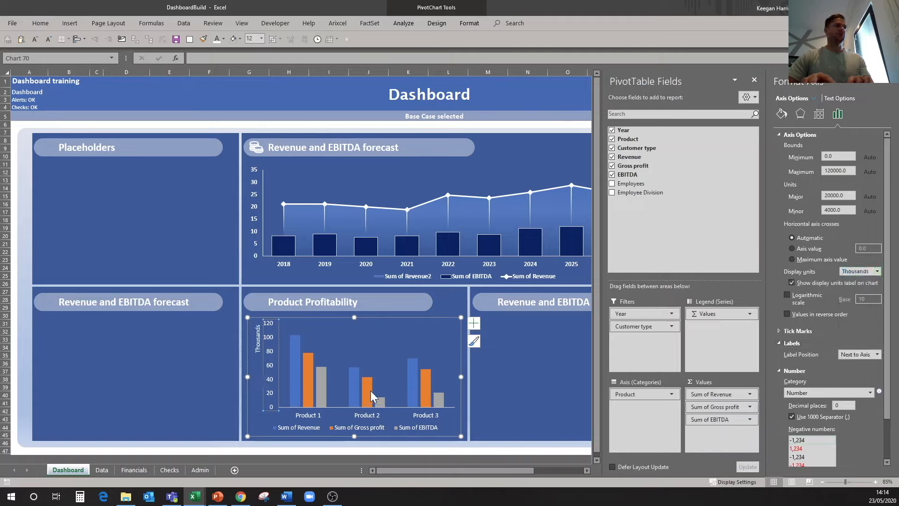
pyautogui.click(255, 350)
pyautogui.press('Delete')
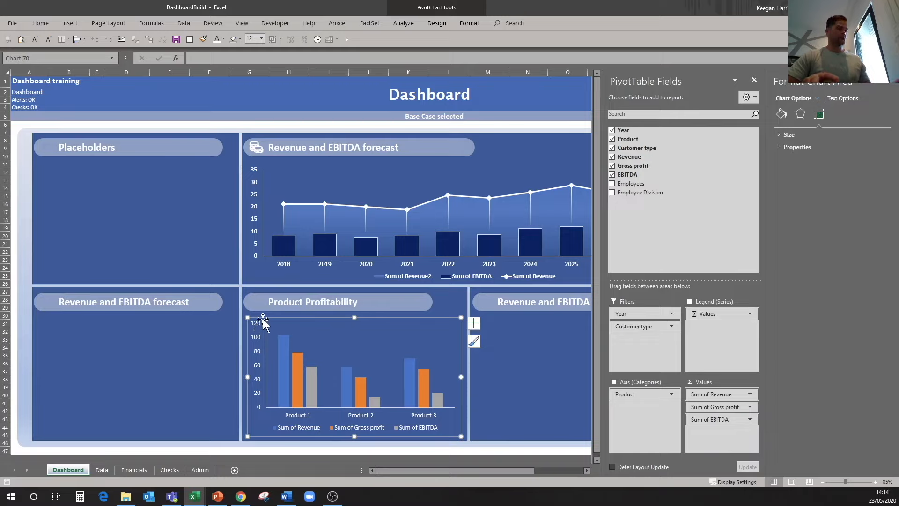
# - Set the Product Profitability chart's series overlap to 0% and its gap width to 75%
pyautogui.click(291, 376)
pyautogui.click(291, 375)
pyautogui.click(313, 394)
pyautogui.rightClick(313, 395)
pyautogui.click(335, 389)
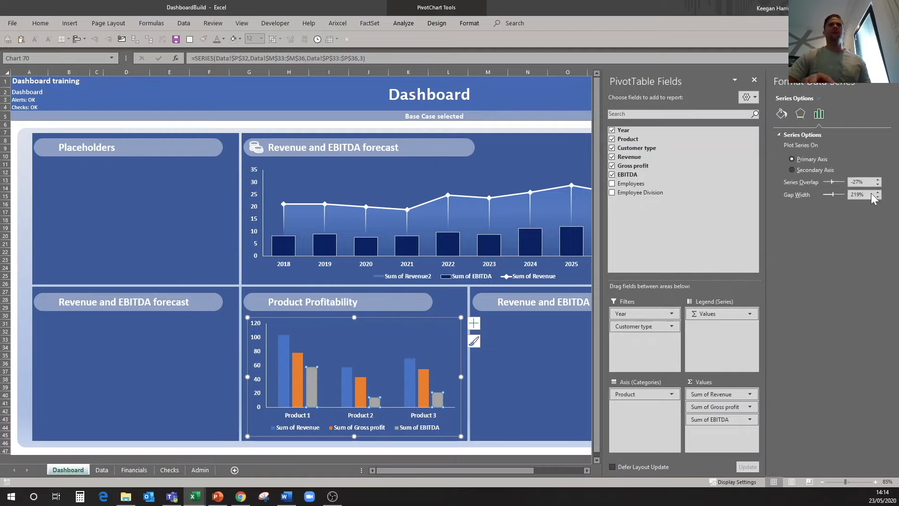
pyautogui.moveTo(868, 183); pyautogui.dragTo(831, 185)
pyautogui.write('0')
pyautogui.press('Return')
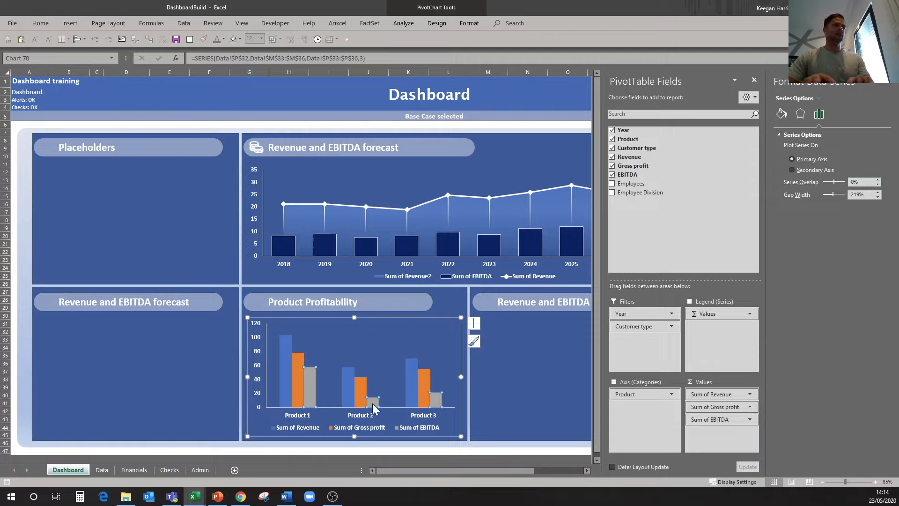
pyautogui.press('Tab')
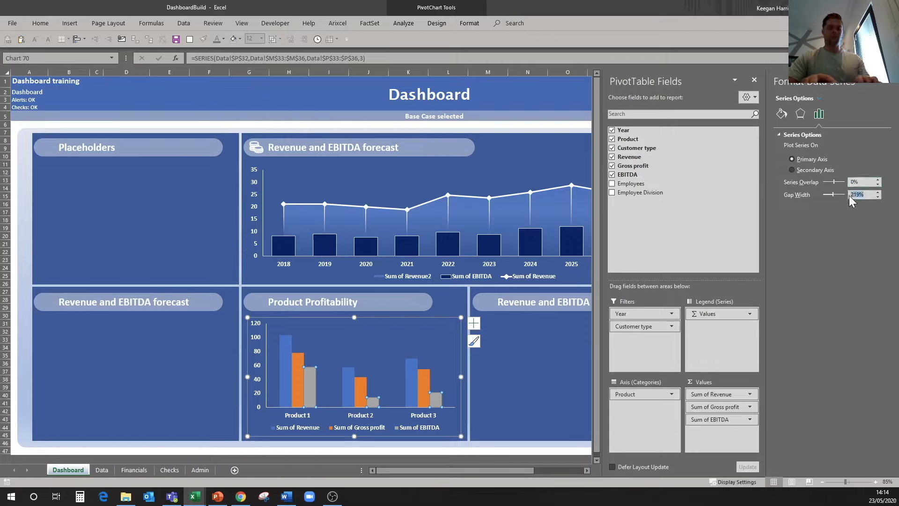
pyautogui.write('75')
pyautogui.press('Return')
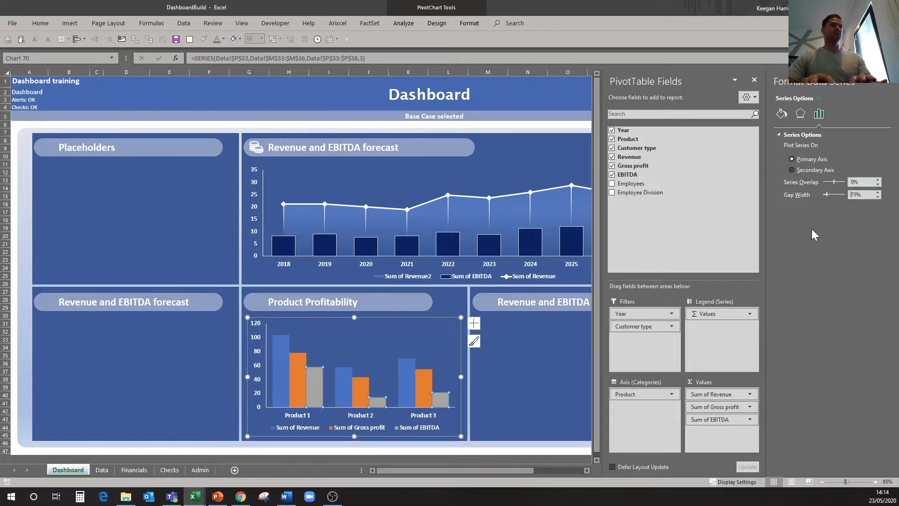
pyautogui.click(508, 388)
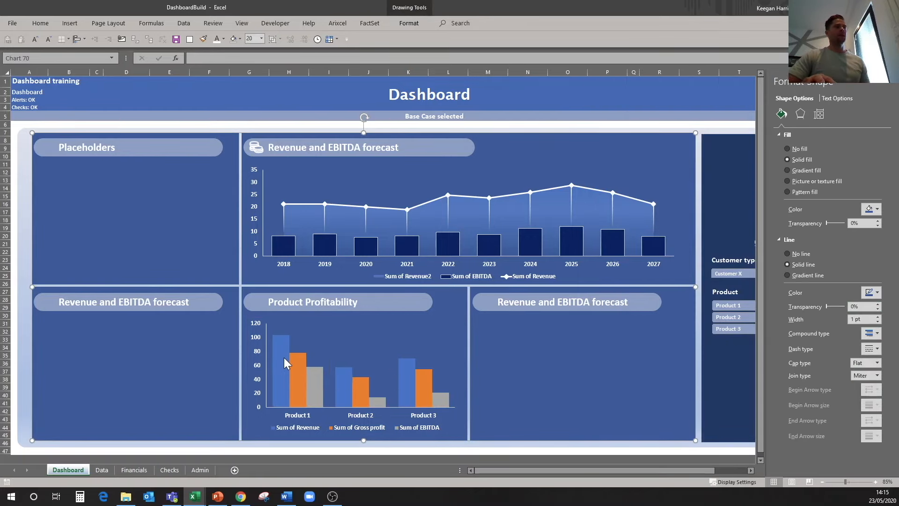
# - Fill the Sum of Revenue columns in the Product Profitability chart with the standard Dark Blue
pyautogui.rightClick(283, 358)
pyautogui.click(293, 337)
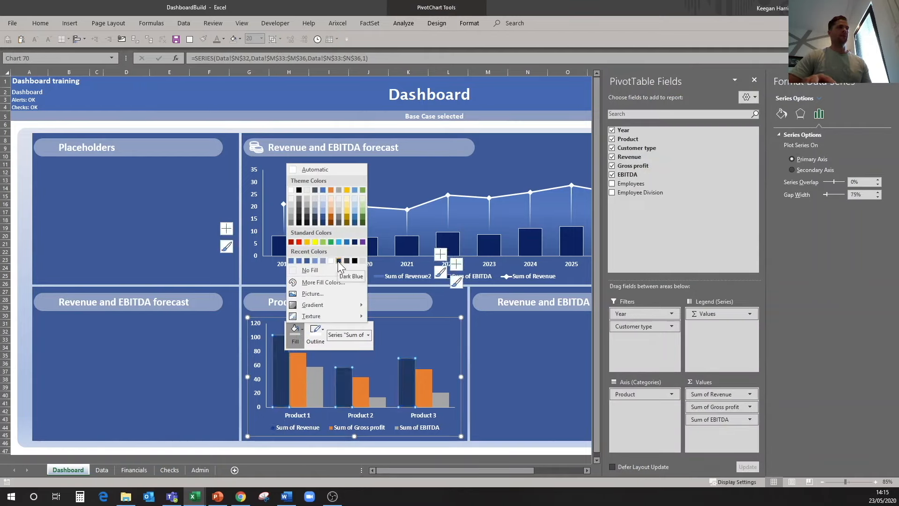
pyautogui.click(355, 242)
# - Try a recently used blue close to the panel background as the fill of the Sum of Gross profit columns
pyautogui.rightClick(296, 356)
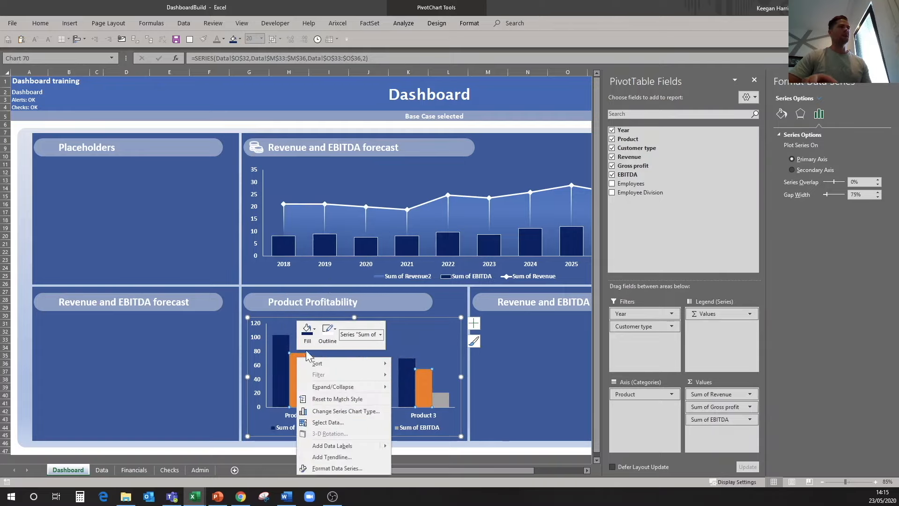
pyautogui.click(309, 331)
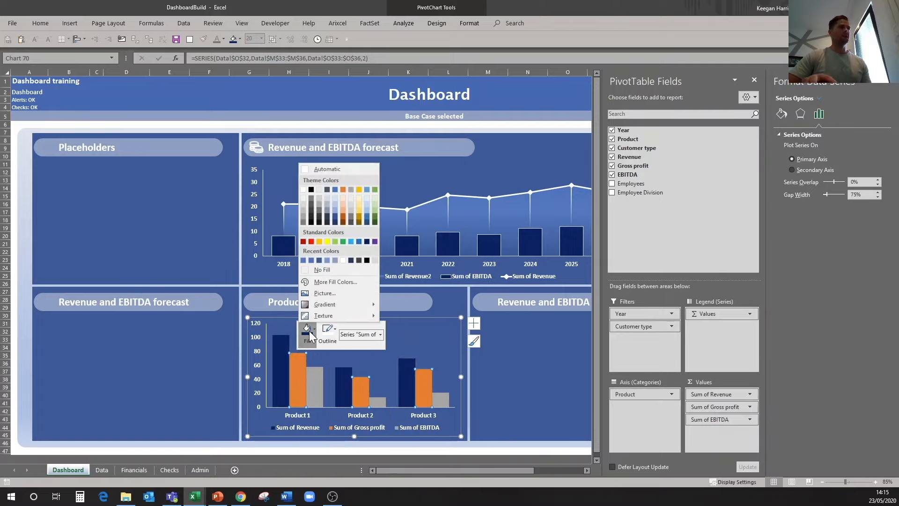
pyautogui.click(319, 261)
# - Fill the Sum of Gross profit columns with the medium blue from the recent colors
pyautogui.click(315, 375)
pyautogui.rightClick(317, 375)
pyautogui.click(291, 356)
pyautogui.click(302, 356)
pyautogui.rightClick(301, 356)
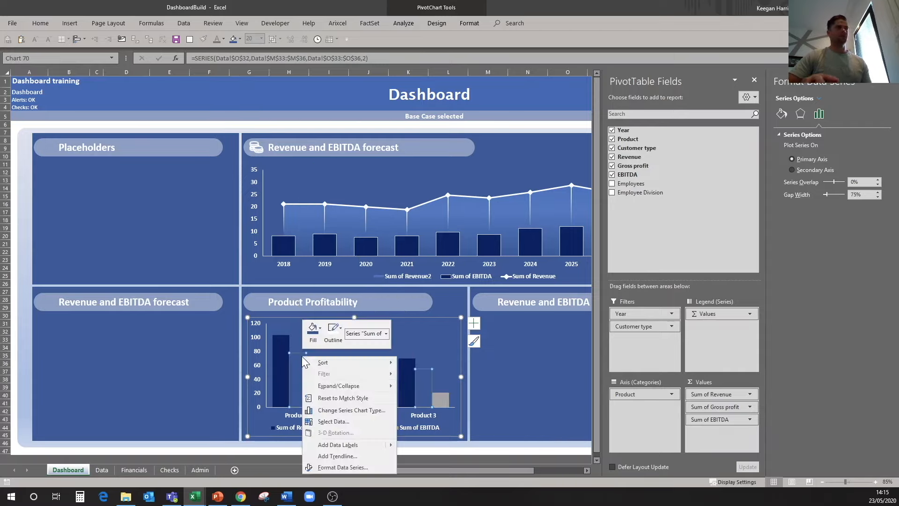
pyautogui.click(315, 336)
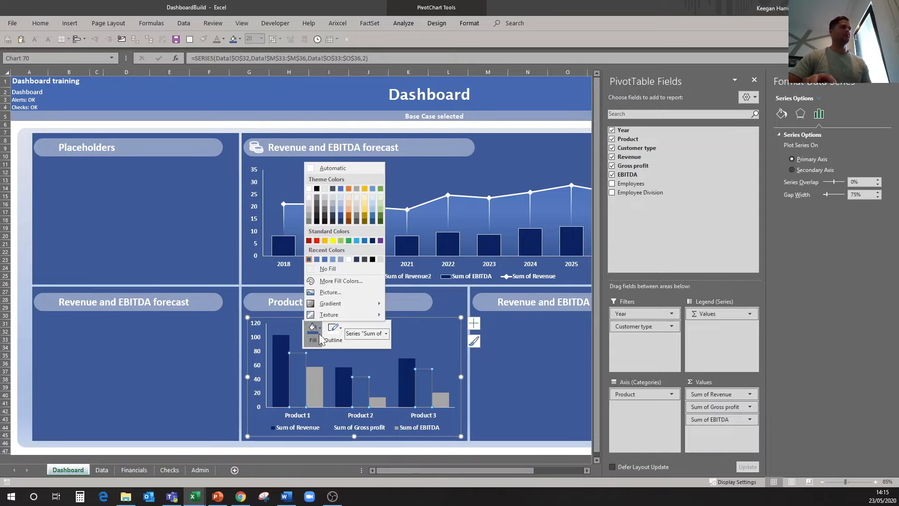
pyautogui.click(325, 259)
# - Fill the Sum of EBITDA columns in the Product Profitability chart with a lighter blue from the recent colors
pyautogui.click(320, 384)
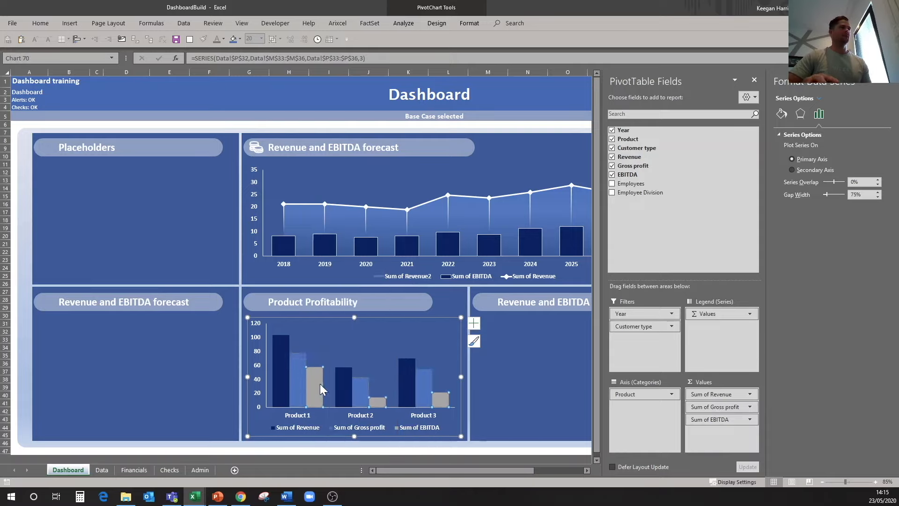
pyautogui.rightClick(319, 383)
pyautogui.click(333, 399)
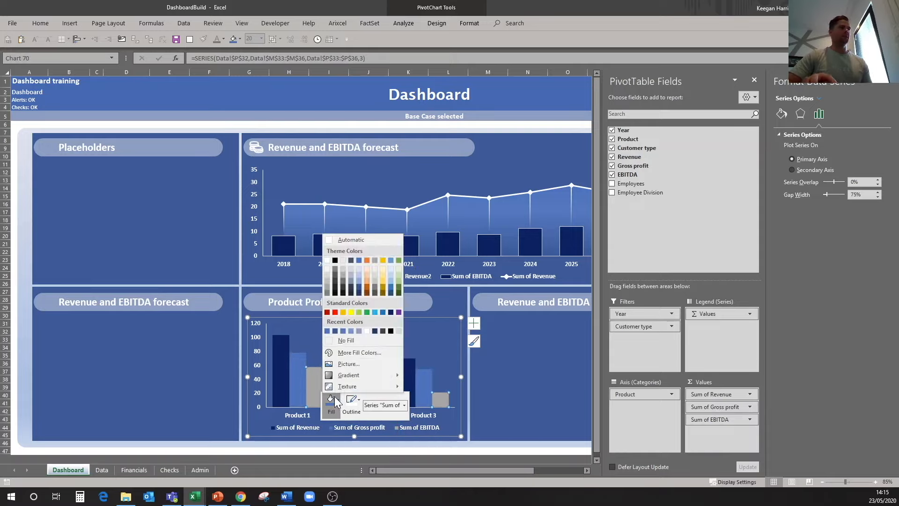
pyautogui.click(353, 330)
pyautogui.click(491, 413)
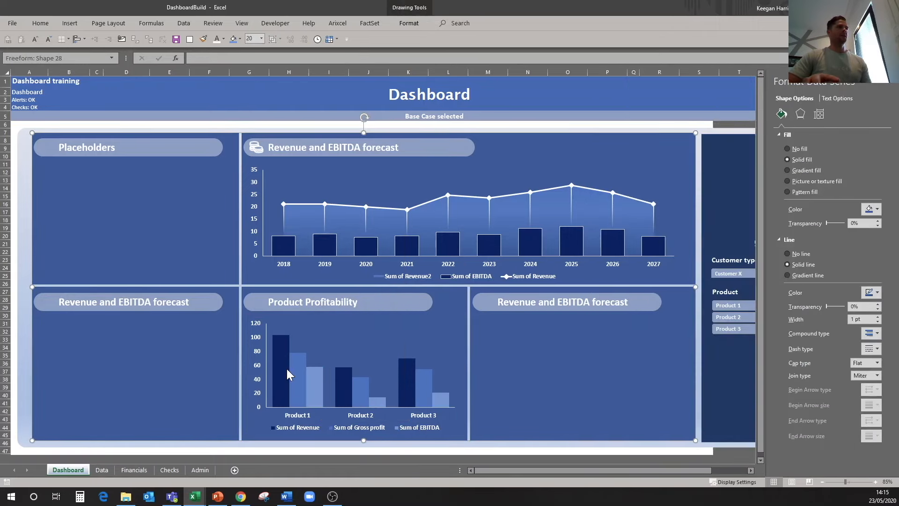
# - Give the Revenue, Gross profit and EBITDA columns of the Product Profitability chart a light grey outline
pyautogui.click(285, 367)
pyautogui.rightClick(284, 367)
pyautogui.click(314, 344)
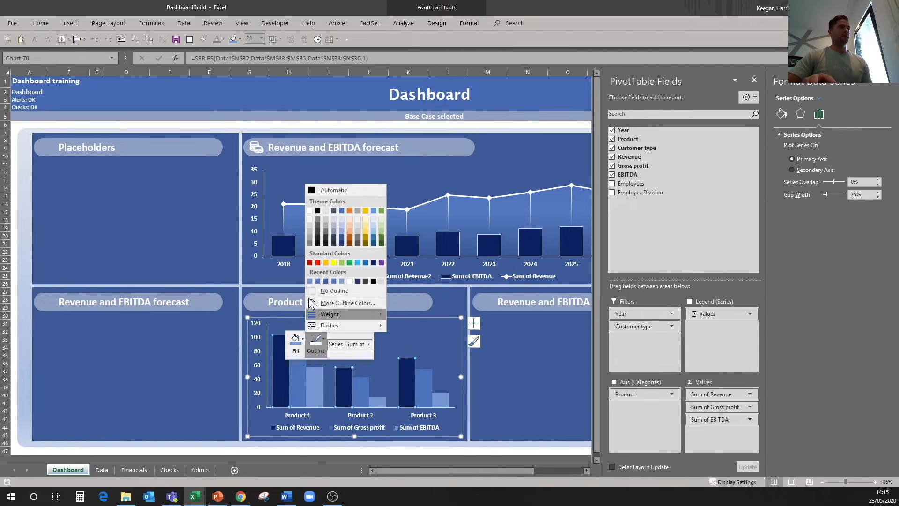
pyautogui.click(309, 228)
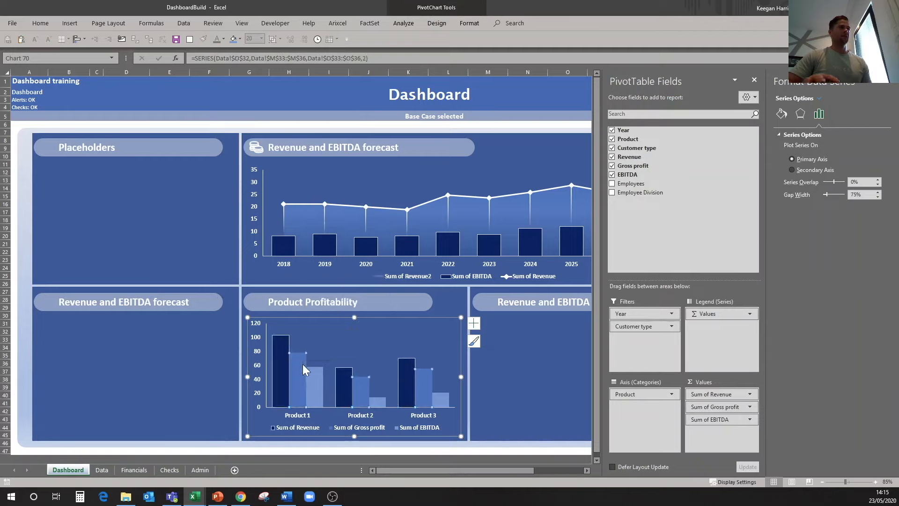
pyautogui.rightClick(302, 364)
pyautogui.click(333, 339)
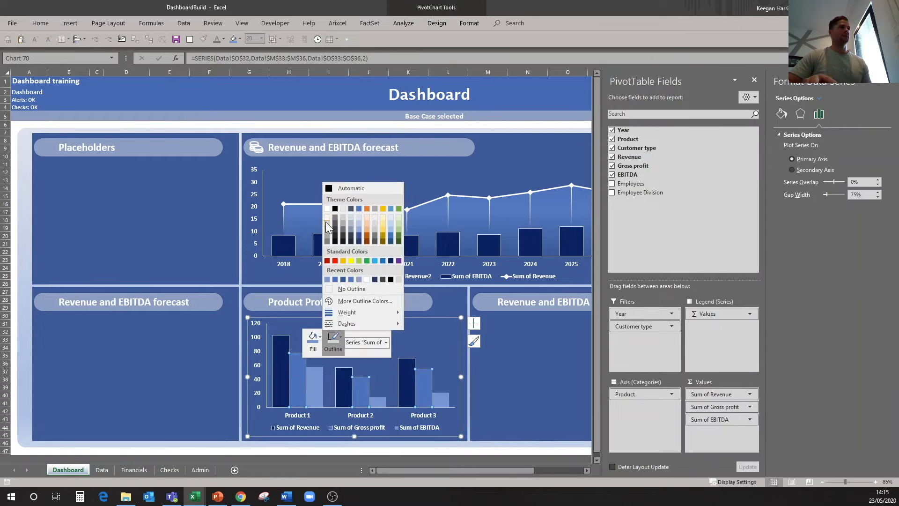
pyautogui.click(326, 227)
pyautogui.rightClick(318, 375)
pyautogui.click(349, 393)
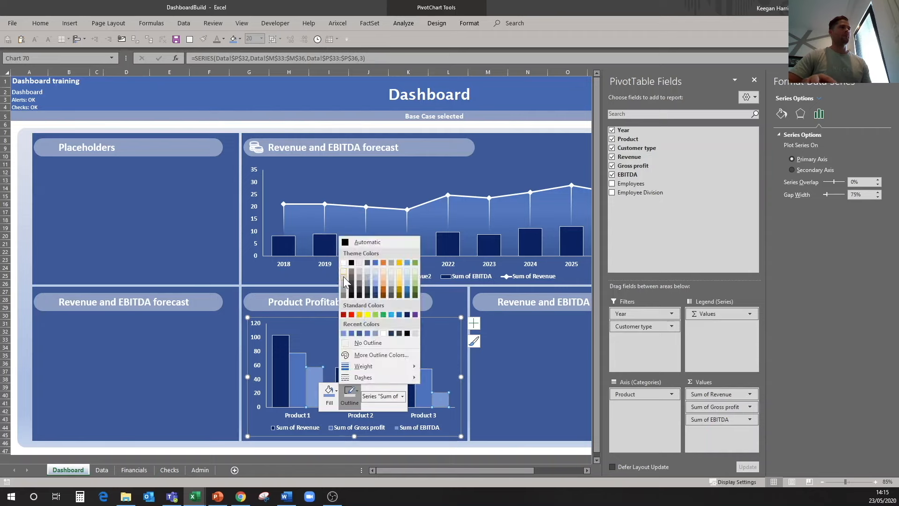
pyautogui.click(345, 281)
pyautogui.click(520, 400)
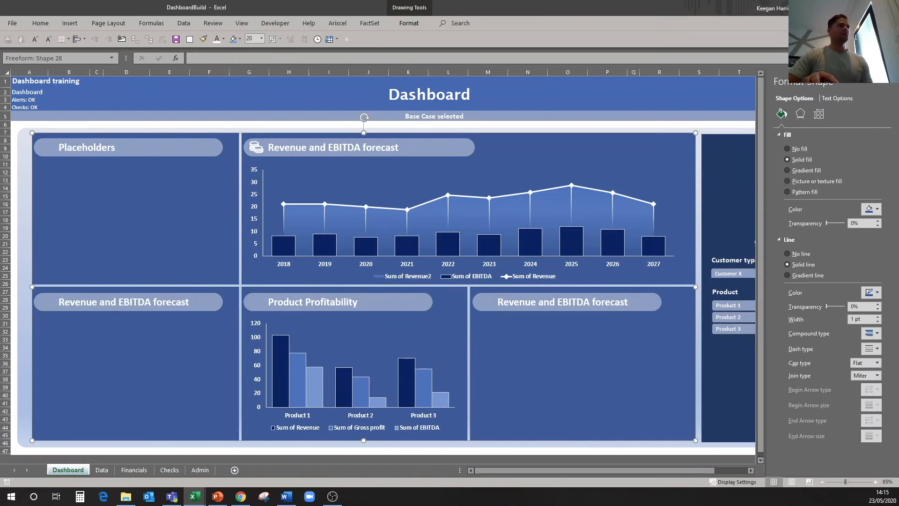
# - Delete the Sum of Revenue2 entry from the legend of the Revenue and EBITDA forecast chart and close the field list
pyautogui.click(425, 277)
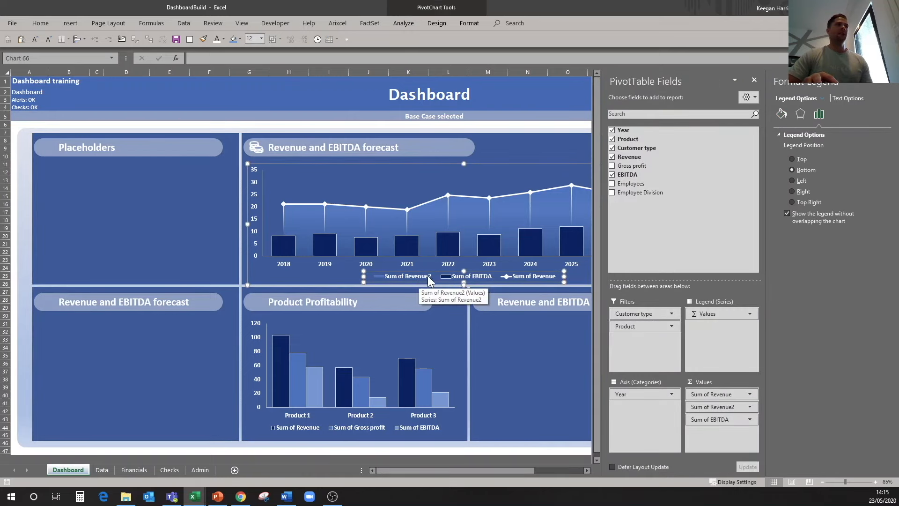
pyautogui.click(415, 277)
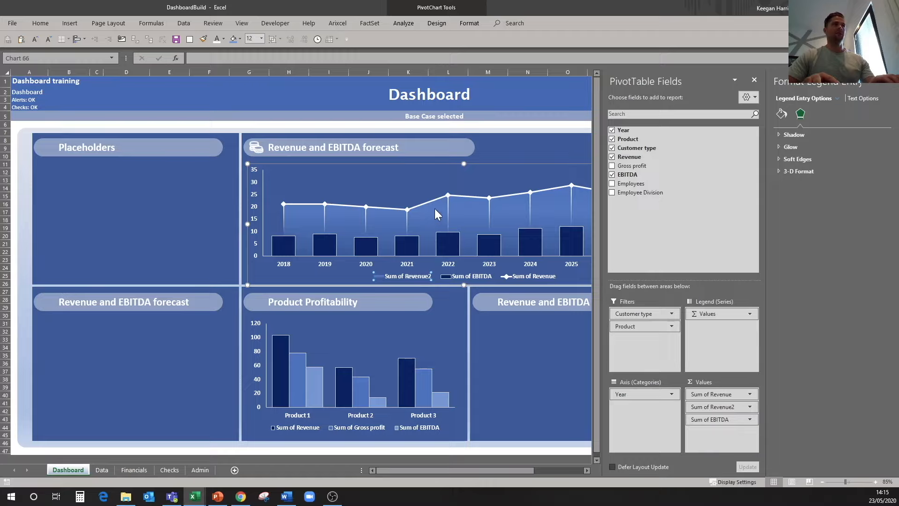
pyautogui.press('Delete')
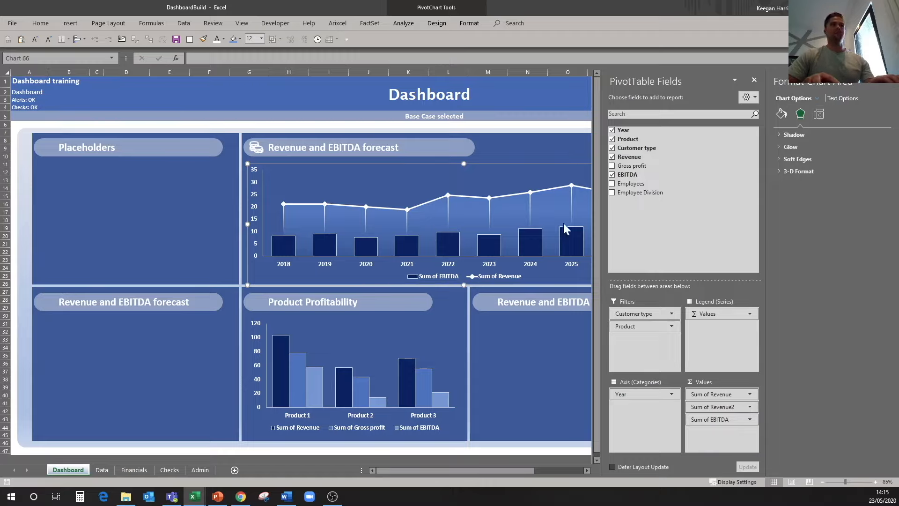
pyautogui.click(754, 79)
# - On the Data sheet, change the custom name of the yearly PivotTable's Sum of Revenue field to Revenue
pyautogui.click(102, 470)
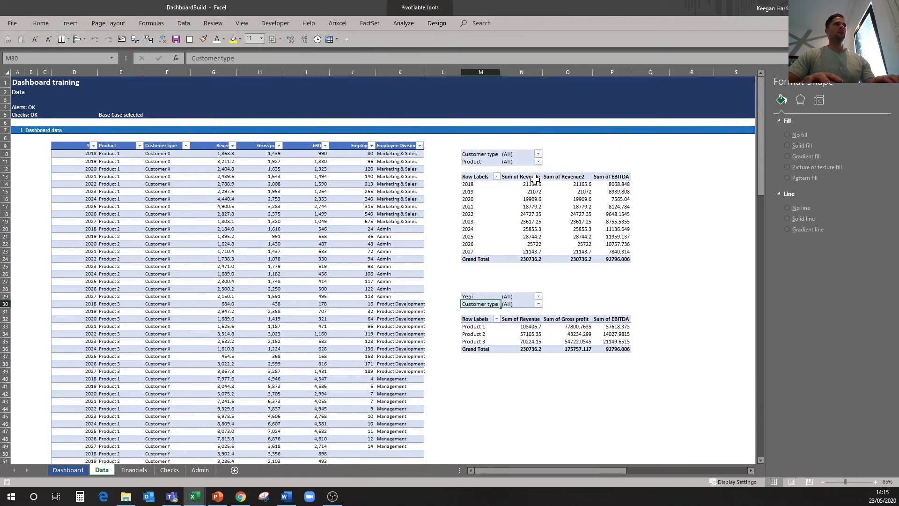
pyautogui.rightClick(535, 181)
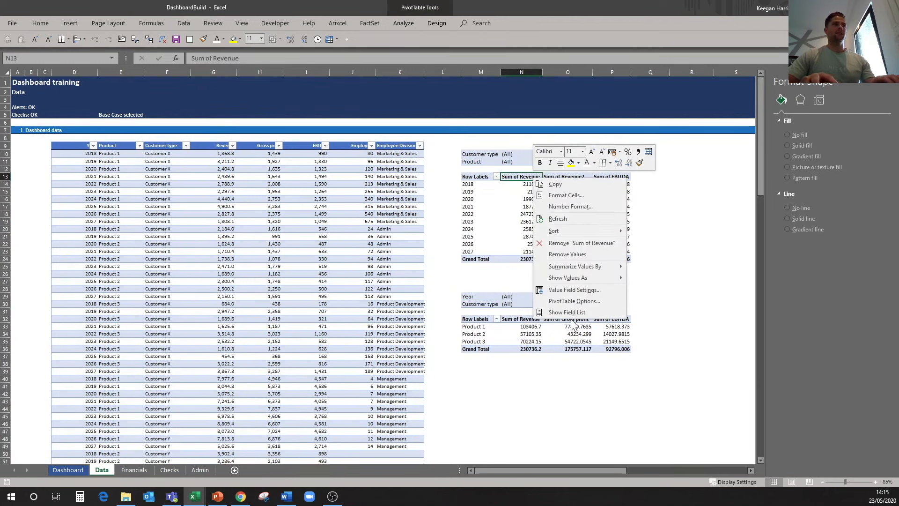
pyautogui.click(589, 291)
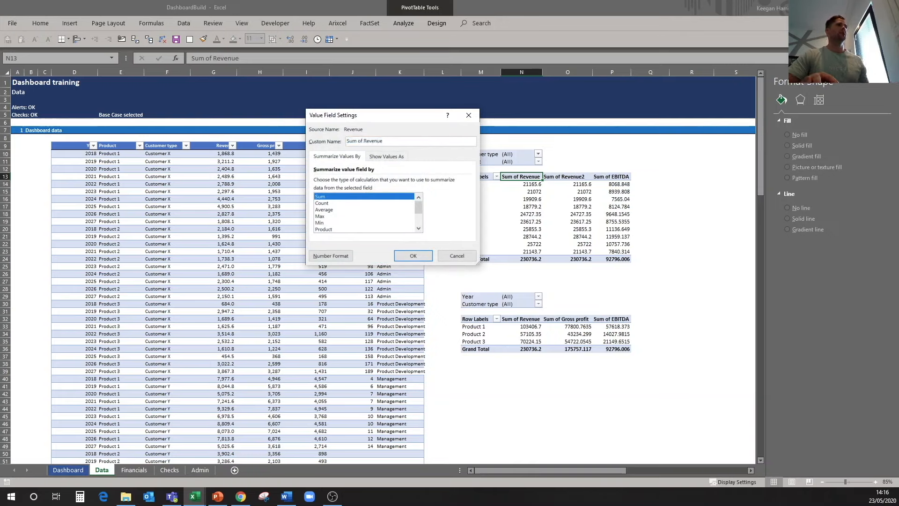
pyautogui.moveTo(364, 141); pyautogui.dragTo(346, 141)
pyautogui.press('BackSpace')
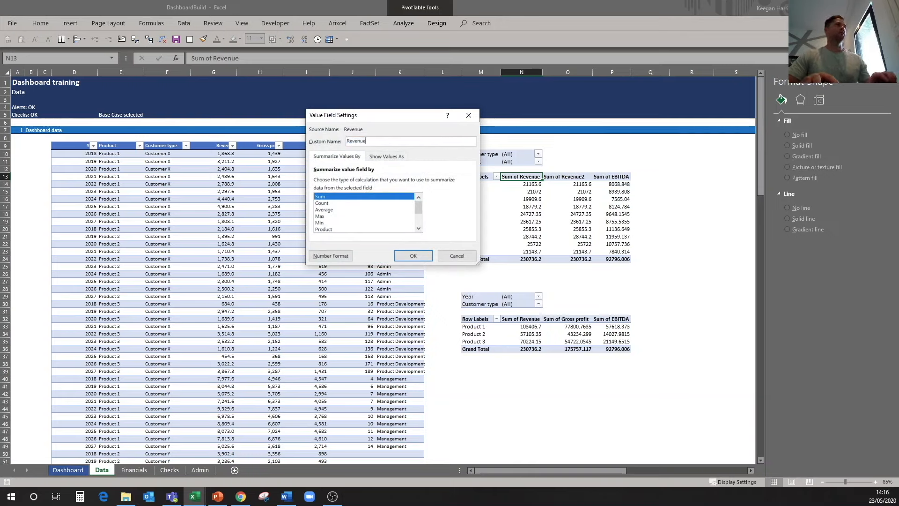
pyautogui.click(412, 255)
pyautogui.click(588, 273)
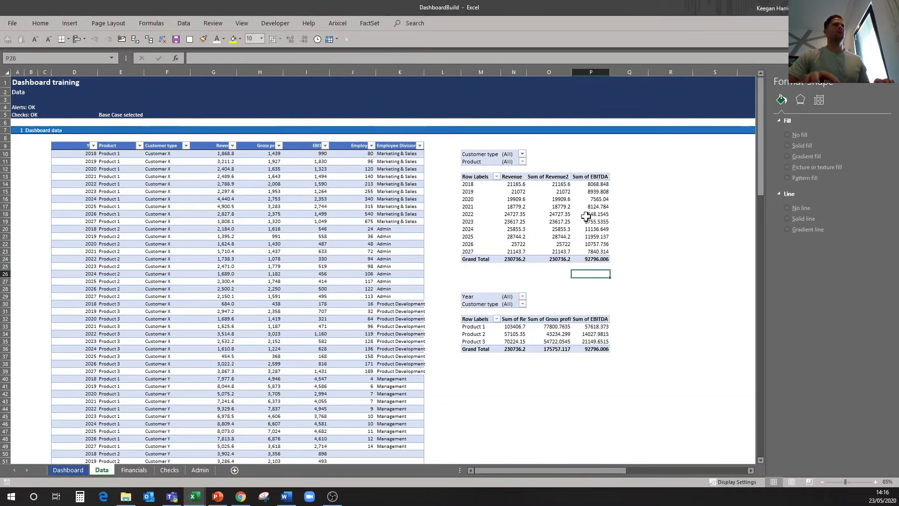
# - Change the custom name of the yearly PivotTable's Sum of EBITDA field to EBITDA, keeping it distinct from the source field name
pyautogui.rightClick(592, 177)
pyautogui.click(639, 289)
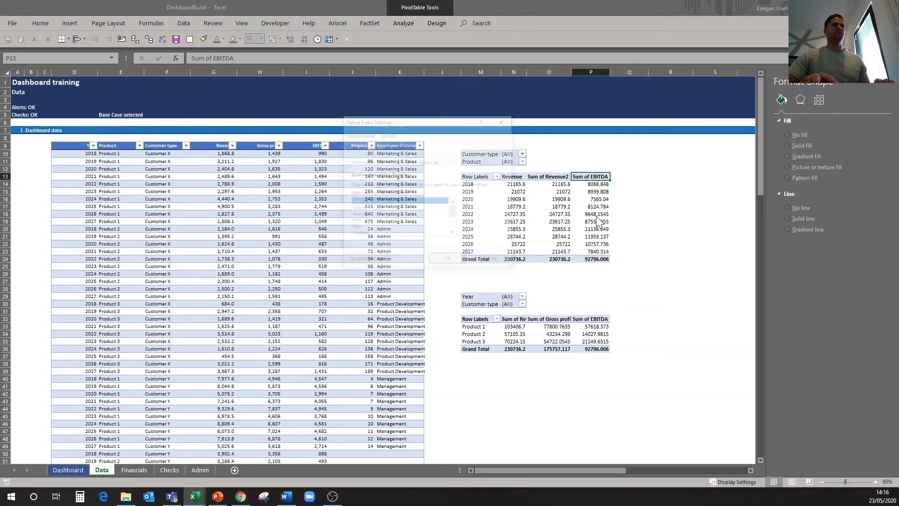
pyautogui.press('BackSpace')
pyautogui.click(447, 261)
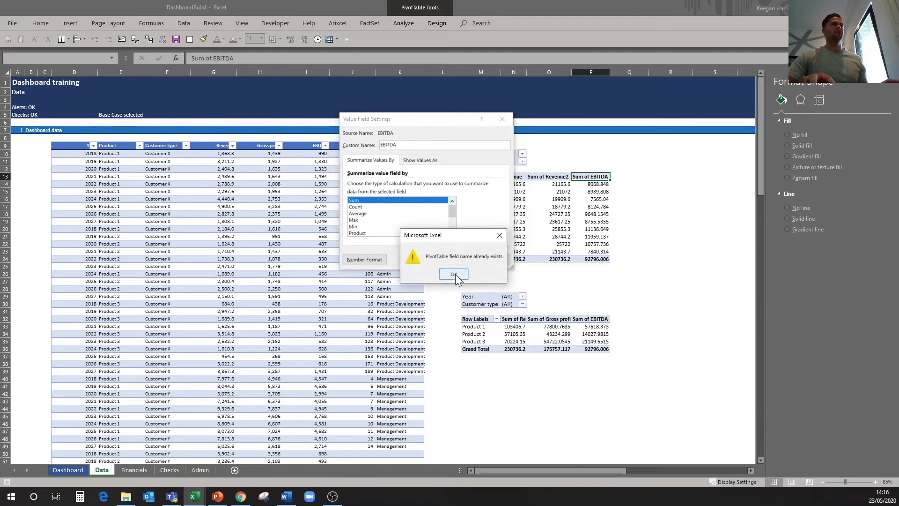
pyautogui.click(453, 274)
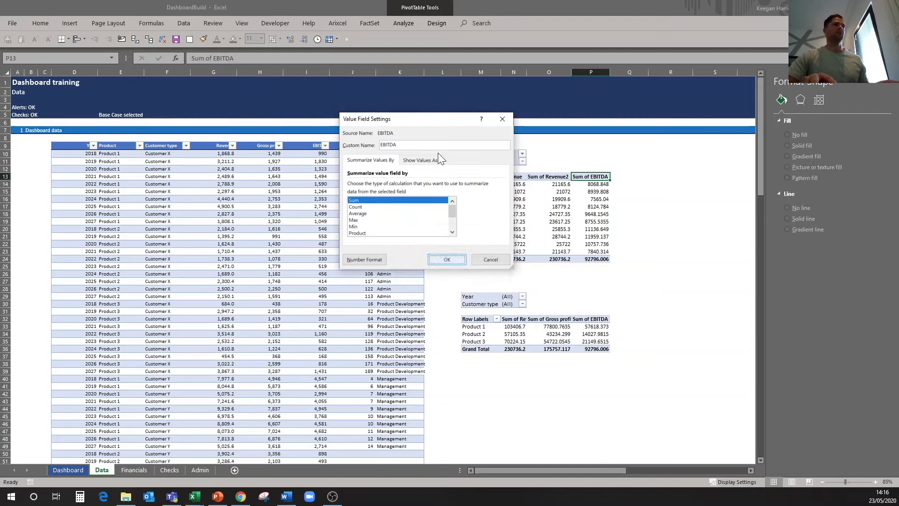
pyautogui.click(448, 259)
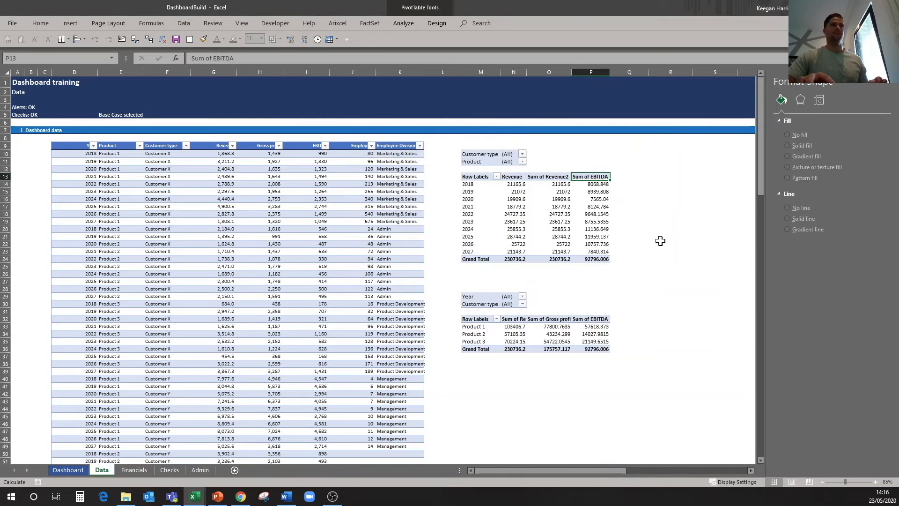
pyautogui.click(660, 236)
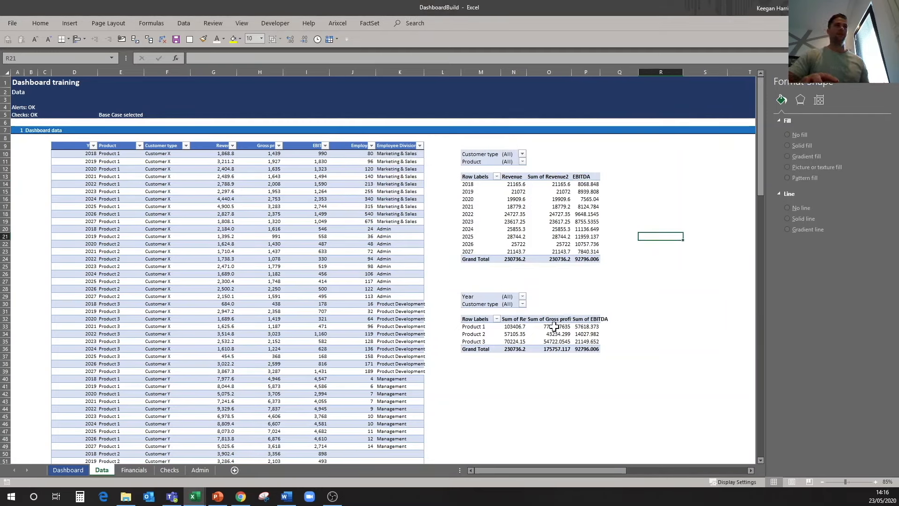
# - Change the custom name of the product PivotTable's Sum of Revenue field to Revenue
pyautogui.rightClick(516, 321)
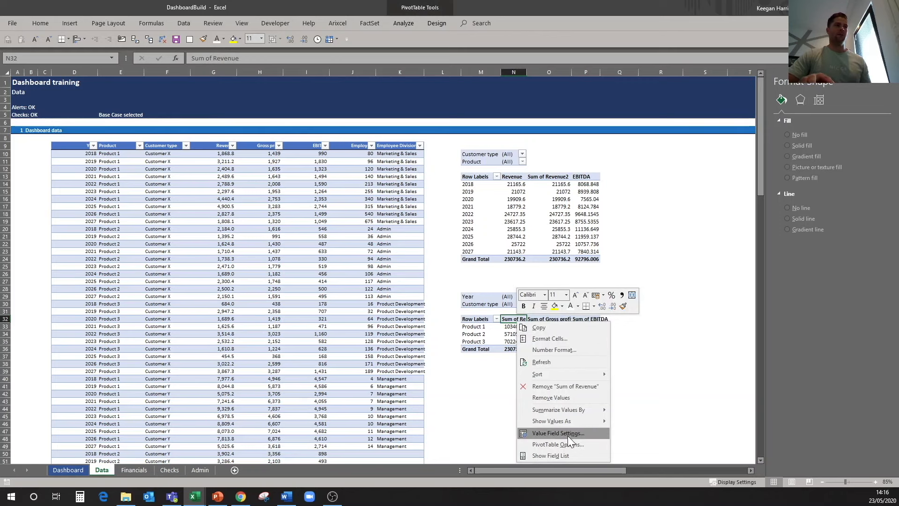
pyautogui.click(568, 436)
pyautogui.click(354, 238)
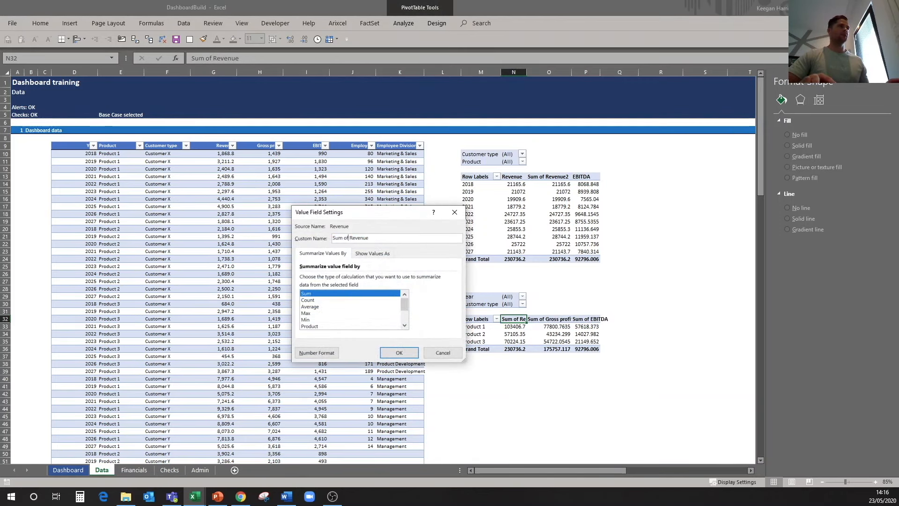
pyautogui.press('BackSpace')
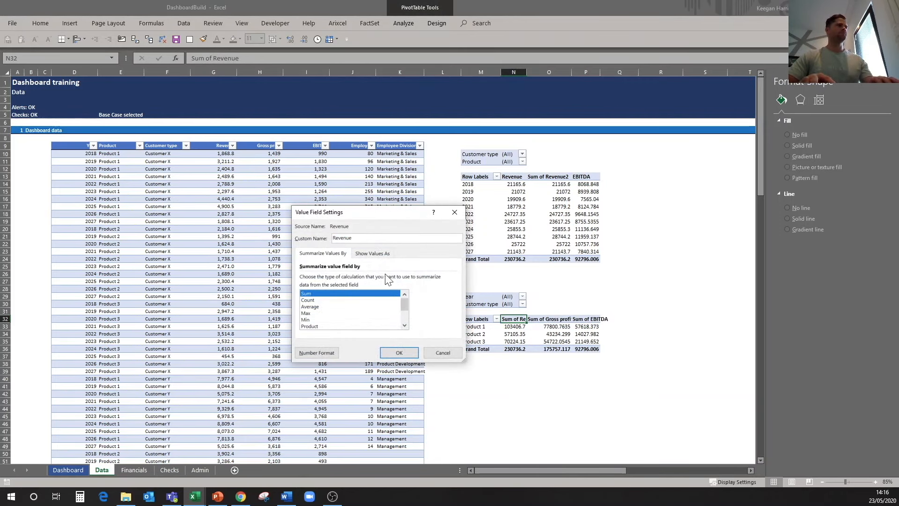
pyautogui.click(399, 353)
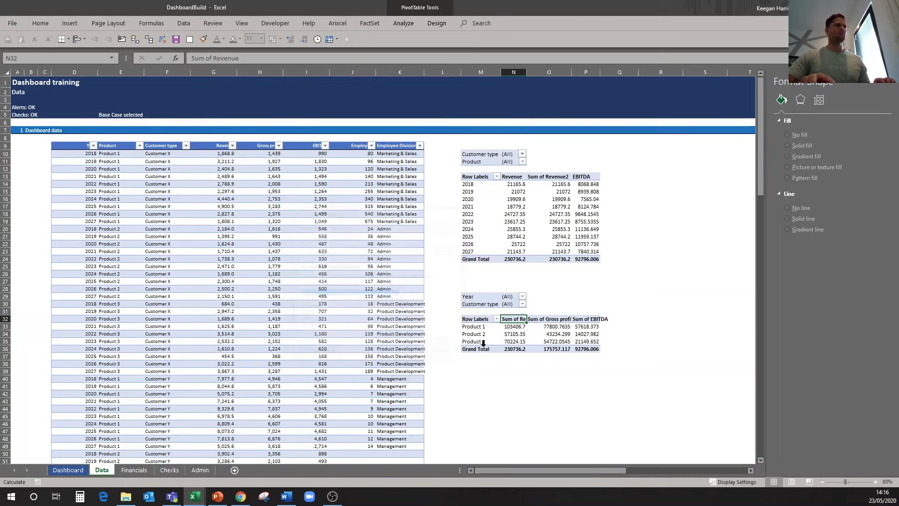
# - Change the custom name of the product PivotTable's Sum of Gross profit field to Gross profit
pyautogui.click(550, 320)
pyautogui.rightClick(550, 320)
pyautogui.click(591, 432)
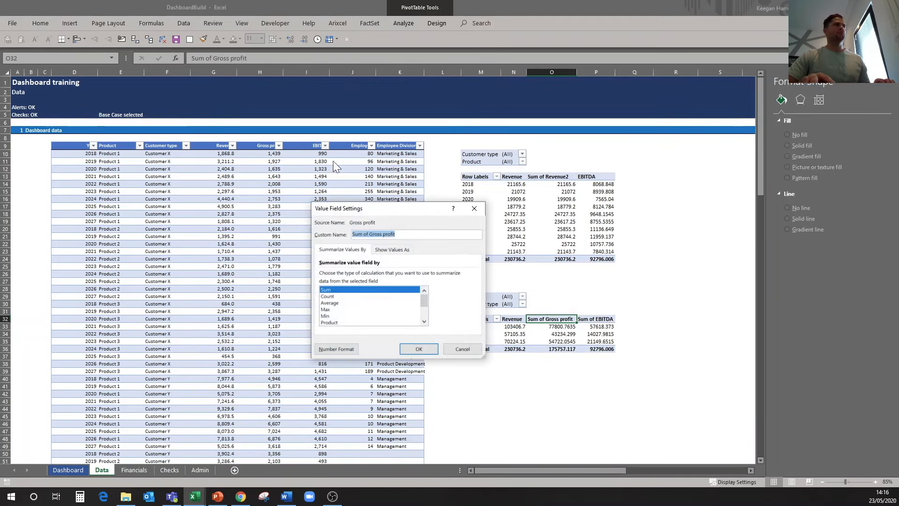
pyautogui.click(367, 233)
pyautogui.press('BackSpace')
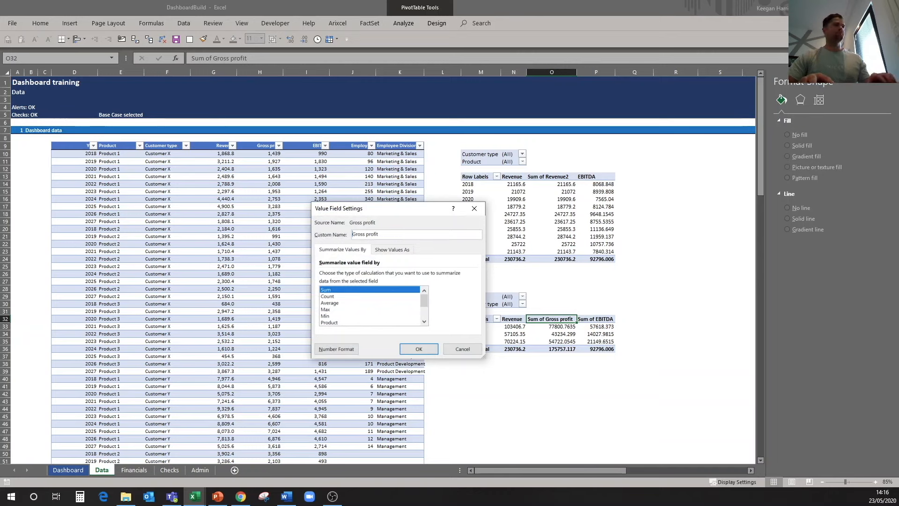
pyautogui.click(418, 346)
# - Change the custom name of the product PivotTable's Sum of EBITDA field to EBITDA
pyautogui.click(587, 327)
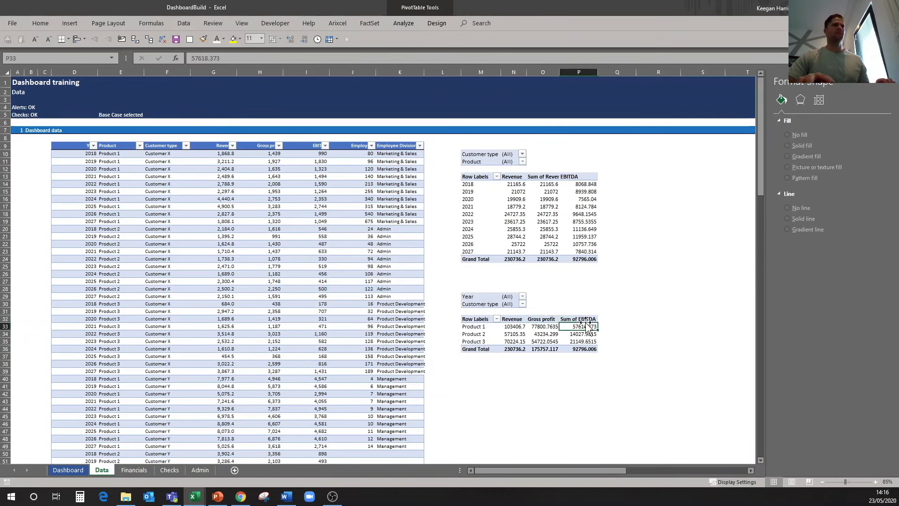
pyautogui.click(587, 319)
pyautogui.rightClick(587, 318)
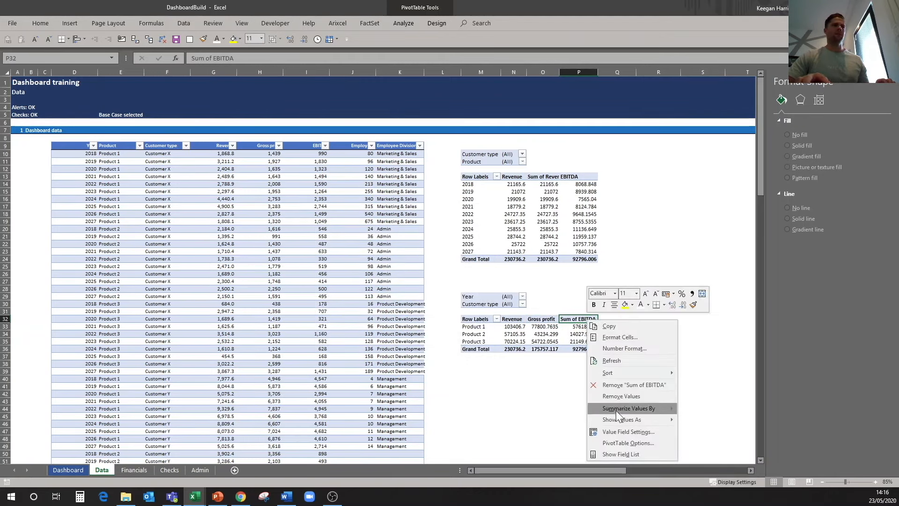
pyautogui.click(628, 431)
pyautogui.moveTo(397, 235); pyautogui.dragTo(347, 235)
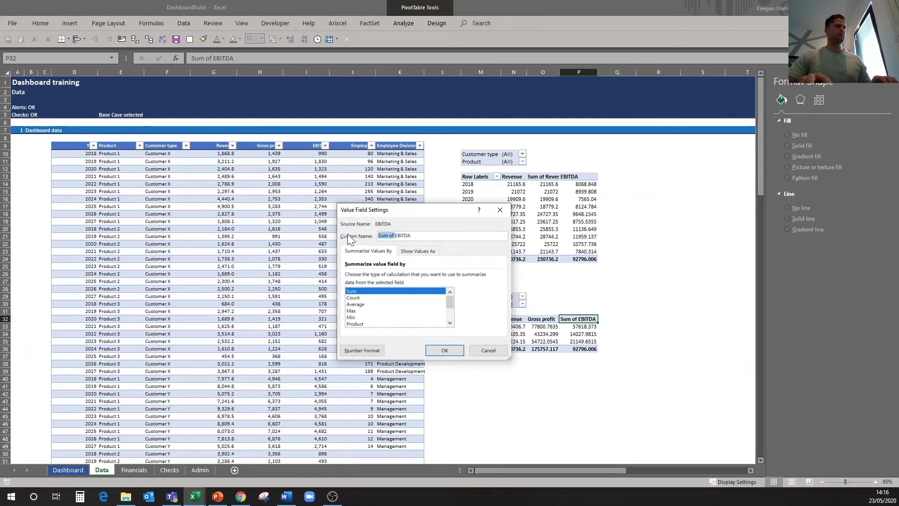
pyautogui.press('BackSpace')
pyautogui.click(446, 351)
pyautogui.click(543, 371)
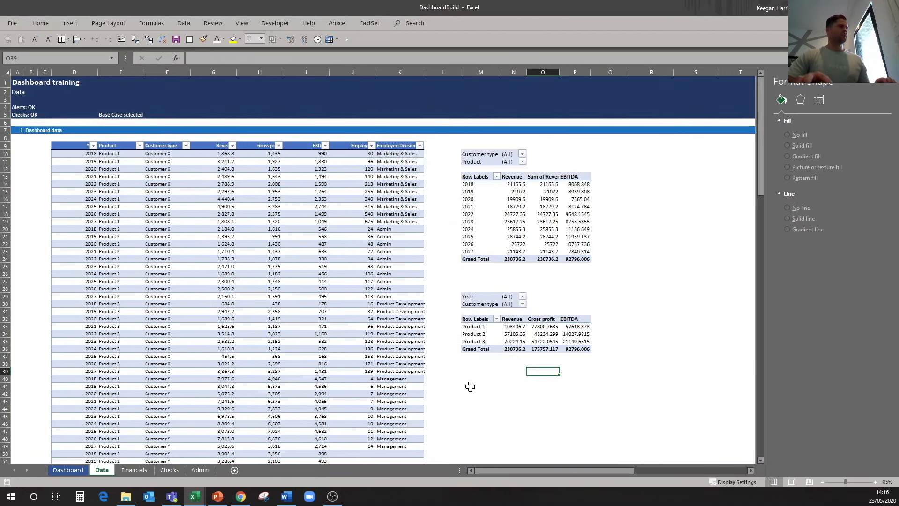
# - On the Dashboard sheet, extend the lower edge of the Product Profitability chart slightly and close the formatting pane
pyautogui.click(69, 470)
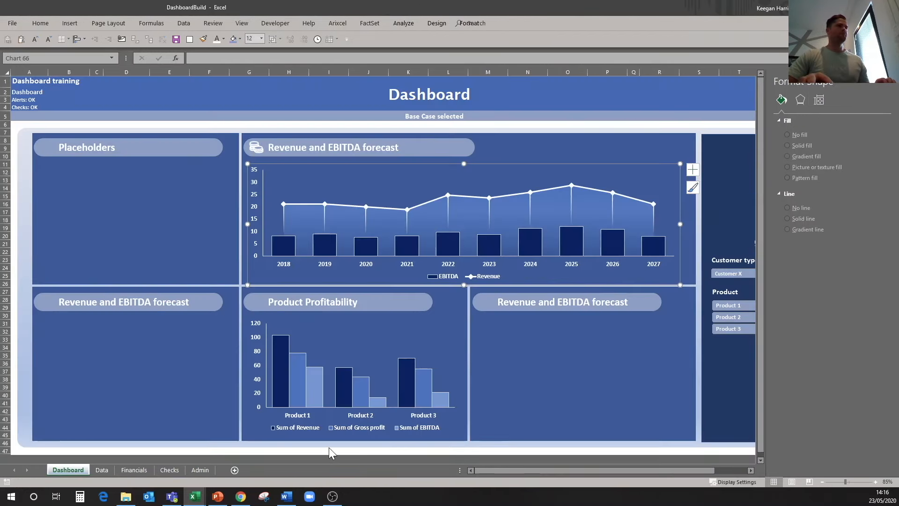
pyautogui.click(391, 348)
pyautogui.moveTo(355, 439); pyautogui.dragTo(355, 442)
pyautogui.click(502, 418)
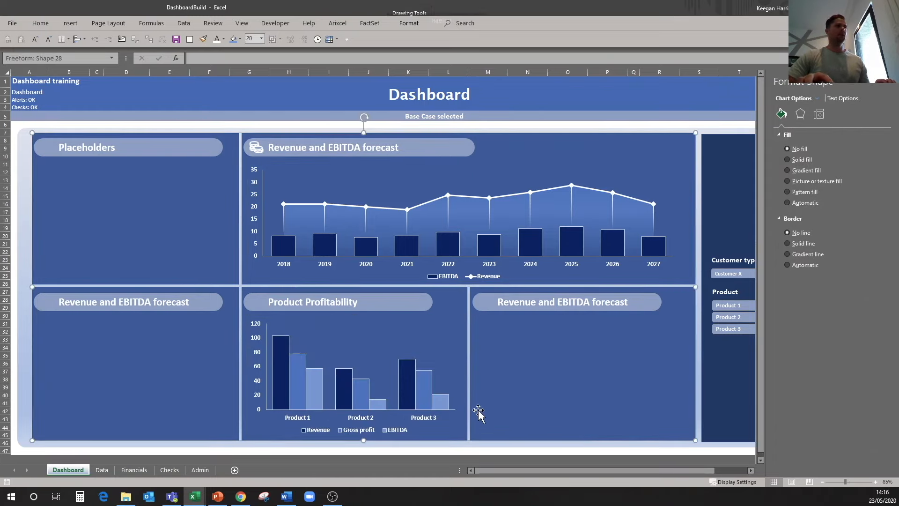
pyautogui.click(364, 344)
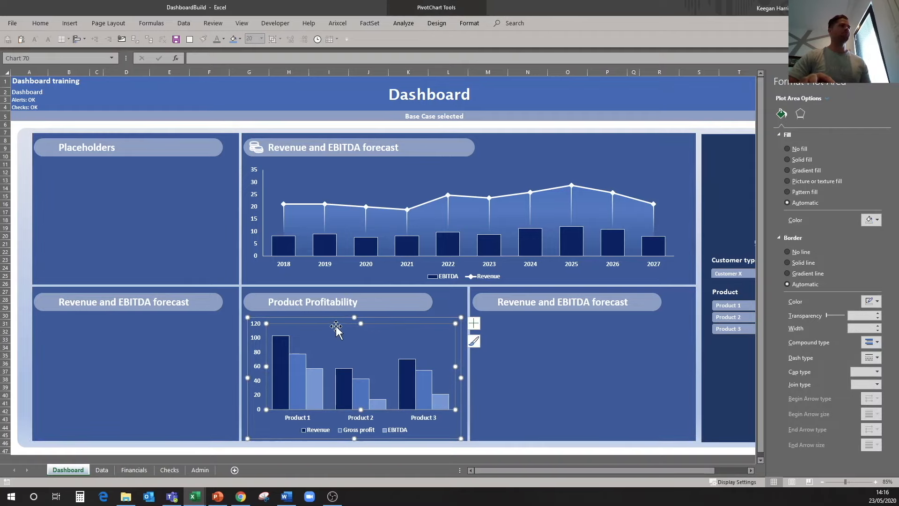
pyautogui.click(888, 82)
pyautogui.click(529, 315)
# - Insert a Year slicer for the Product Profitability chart
pyautogui.click(373, 343)
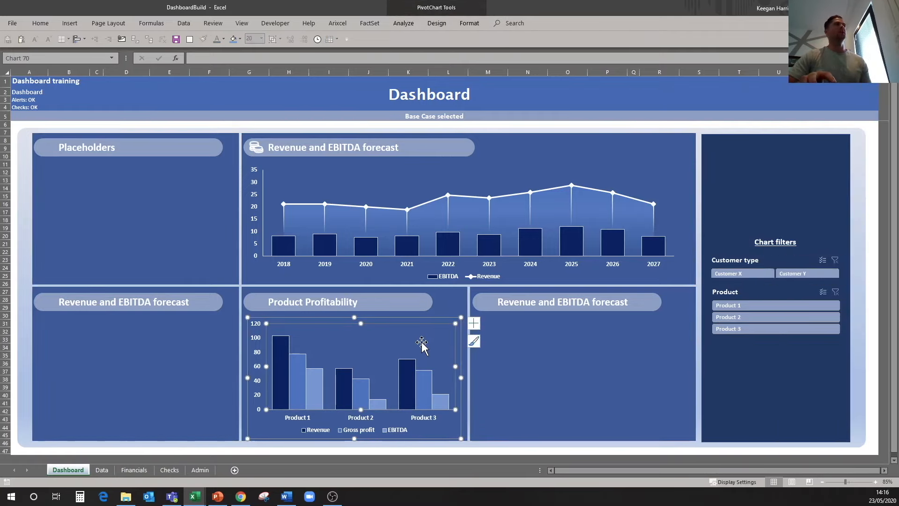
pyautogui.click(404, 23)
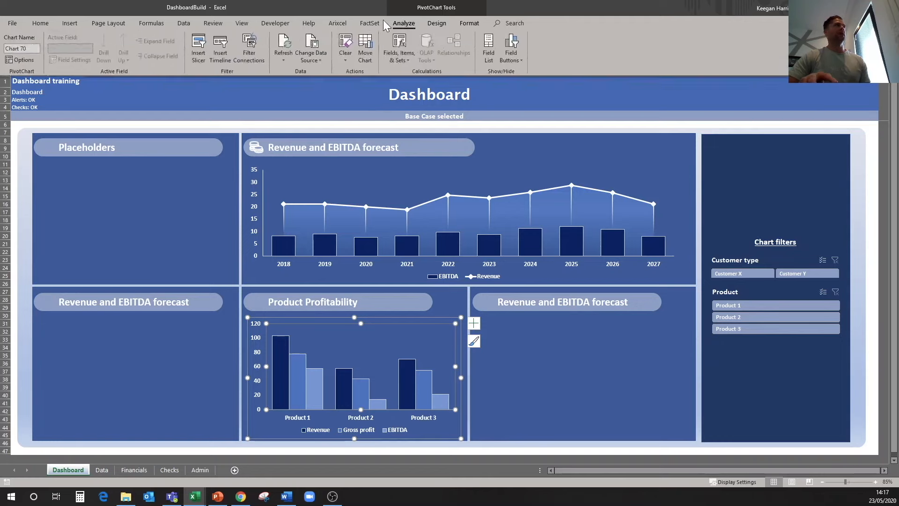
pyautogui.click(210, 42)
pyautogui.click(510, 196)
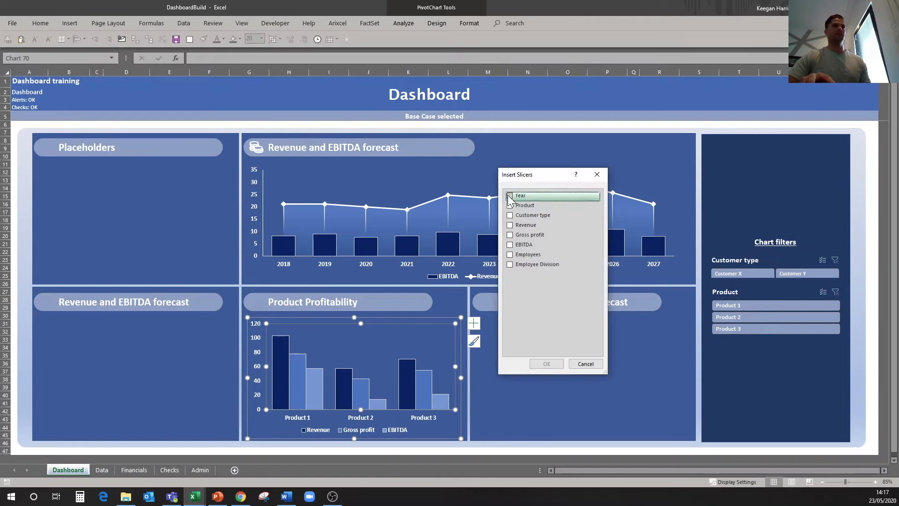
pyautogui.click(546, 364)
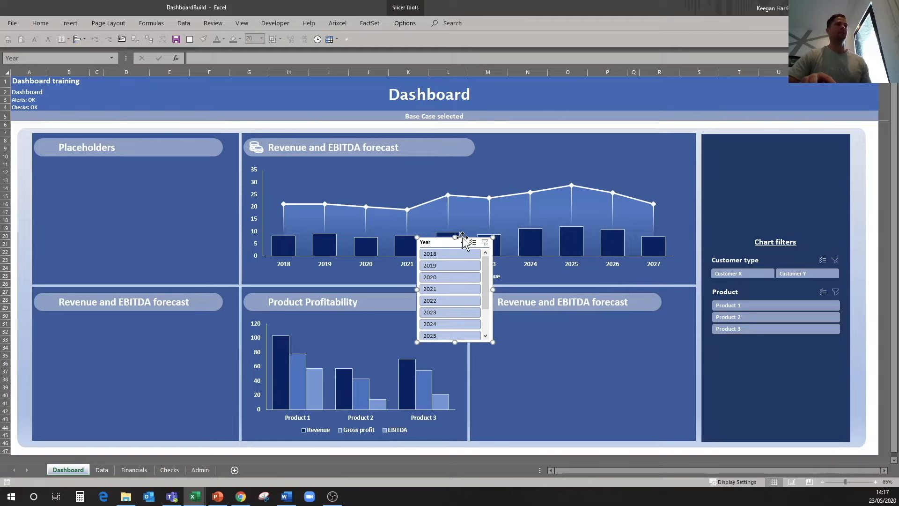
# - Apply the dark blue slicer style to the Year slicer, then place it below the Product slicer, widened to about 8.76 cm
pyautogui.click(406, 26)
pyautogui.click(132, 47)
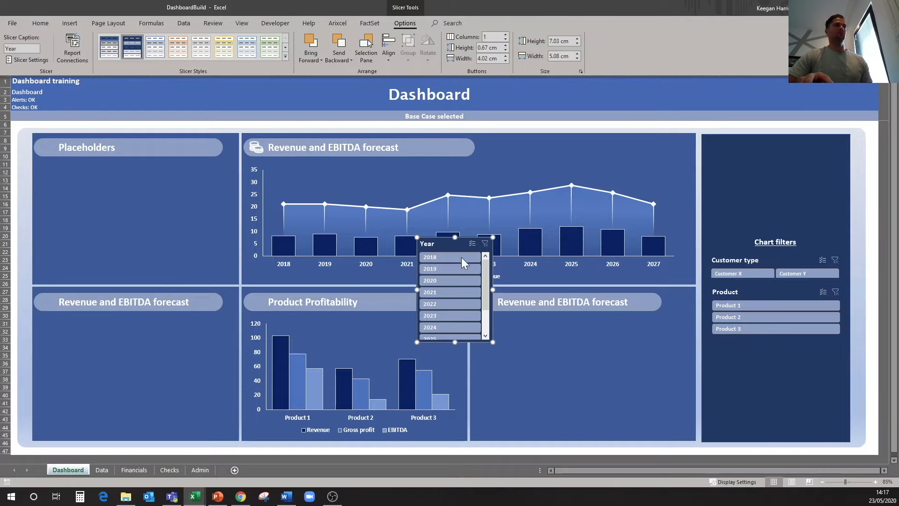
pyautogui.click(461, 237)
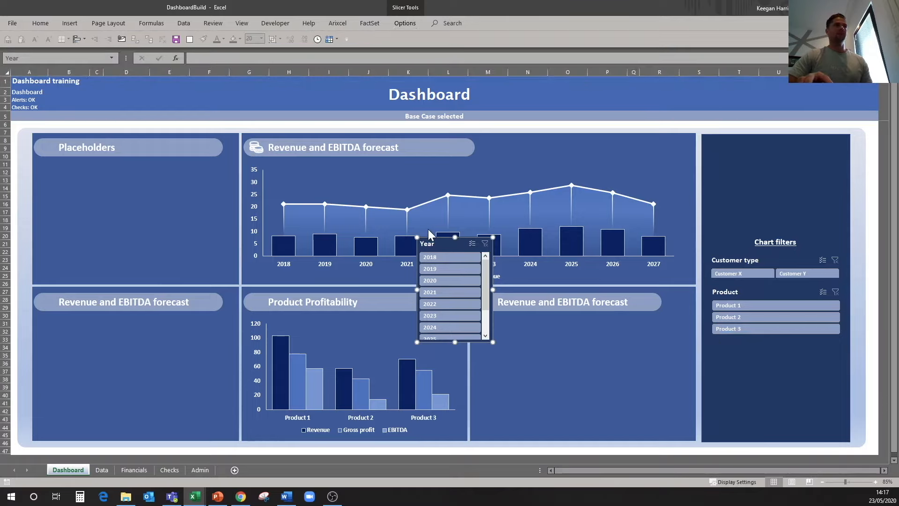
pyautogui.moveTo(462, 240); pyautogui.dragTo(756, 342)
pyautogui.moveTo(787, 392); pyautogui.dragTo(842, 391)
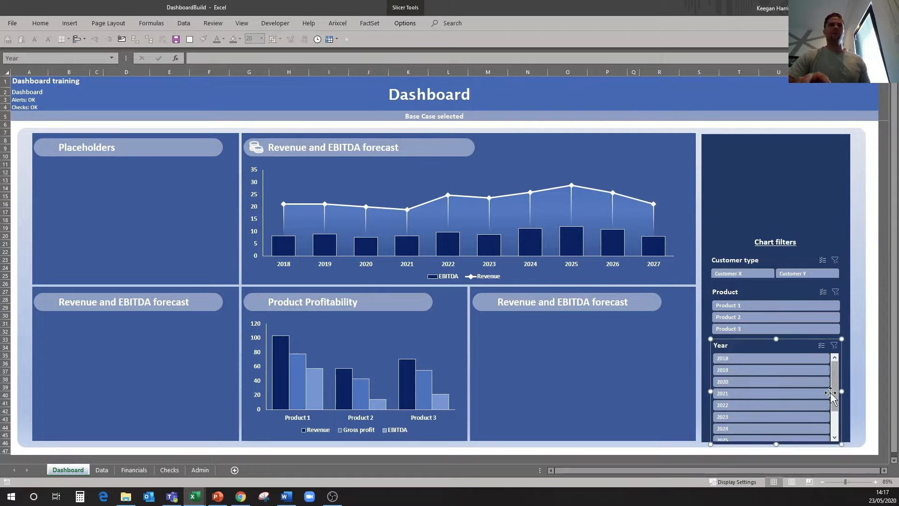
# - Arrange the Year slicer's buttons in 2 columns and shorten the slicer to about 5.34 cm high
pyautogui.click(406, 24)
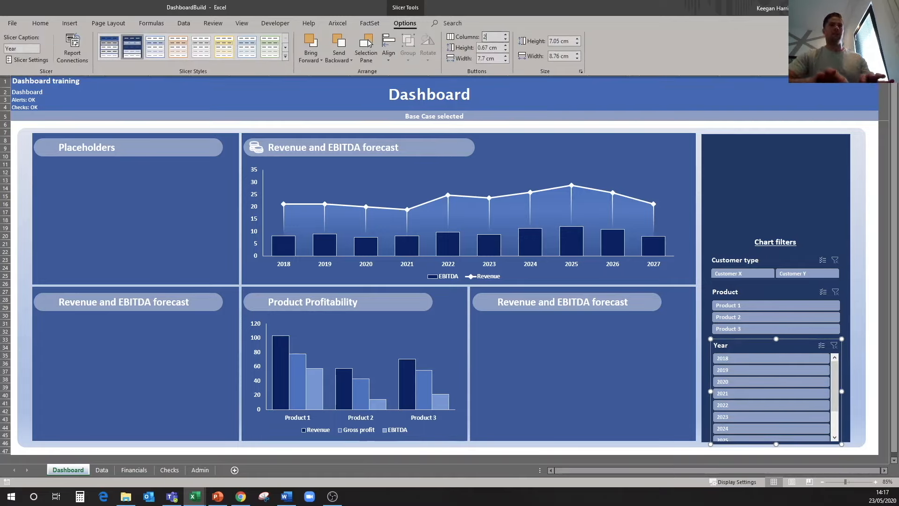
pyautogui.write('2')
pyautogui.press('Return')
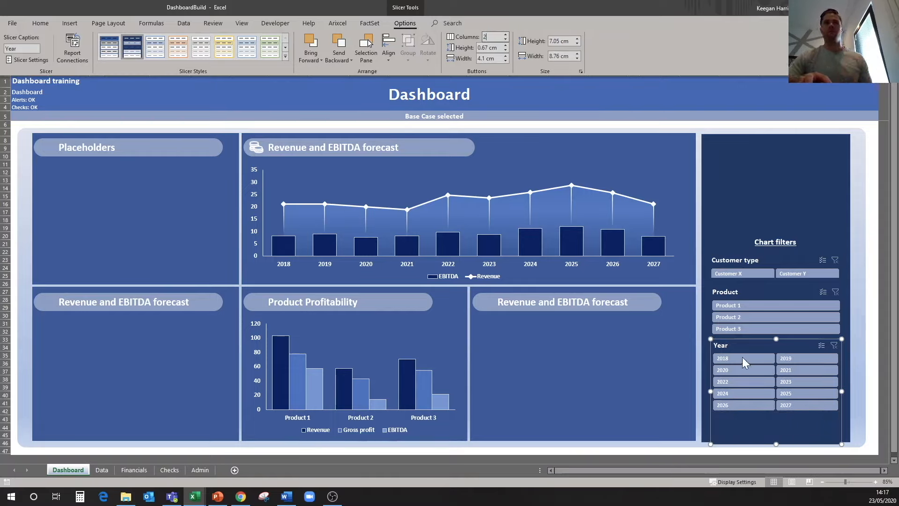
pyautogui.moveTo(778, 443); pyautogui.dragTo(776, 418)
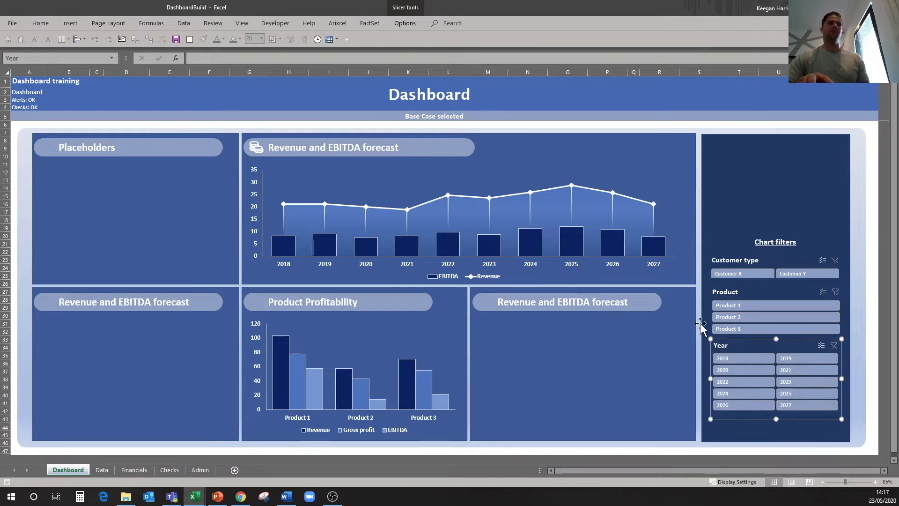
# - Left-align the Customer type, Product and Year slicers with one another in the chart filters area
pyautogui.click(725, 225)
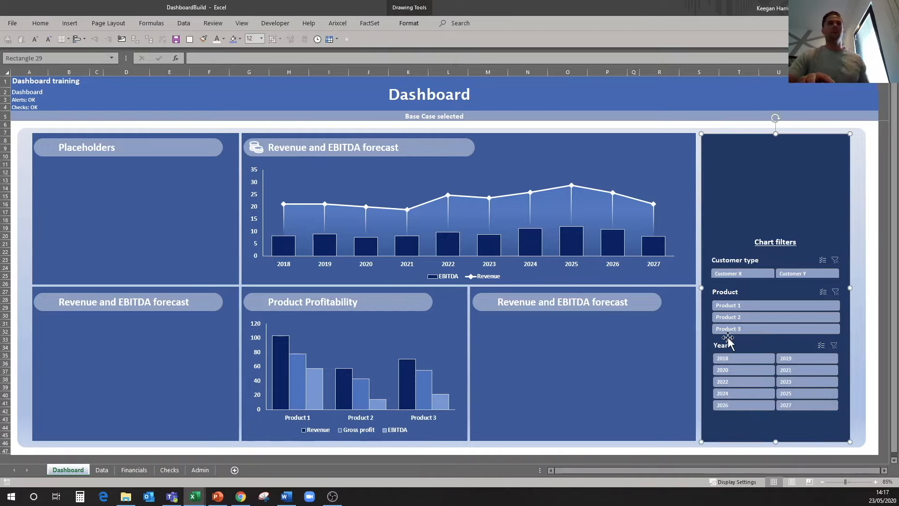
pyautogui.click(745, 348)
pyautogui.keyDown('ctrl'); pyautogui.click(749, 292); pyautogui.keyUp('ctrl')
pyautogui.keyDown('ctrl'); pyautogui.click(748, 263); pyautogui.keyUp('ctrl')
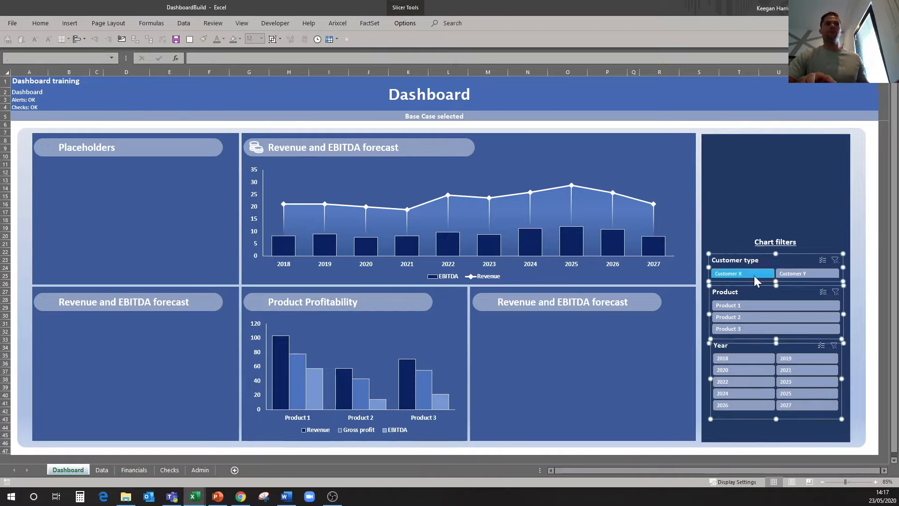
pyautogui.click(109, 23)
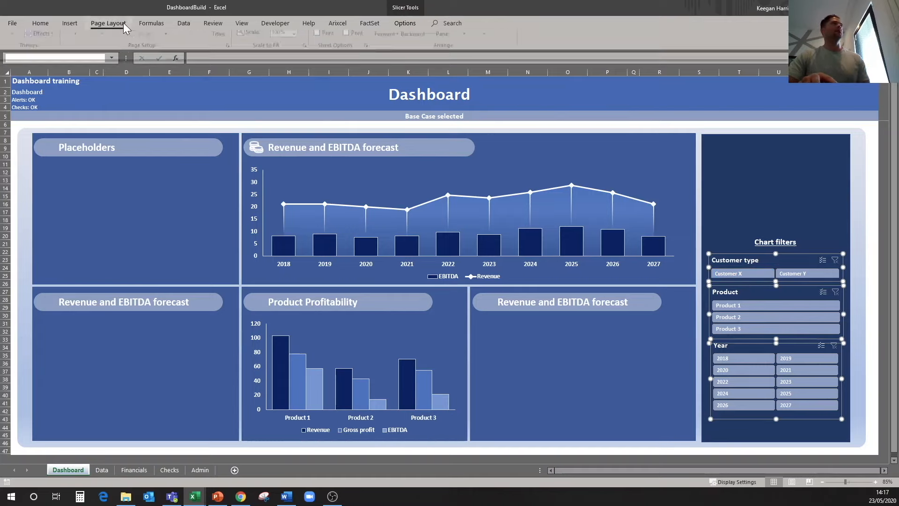
pyautogui.click(468, 52)
pyautogui.click(490, 72)
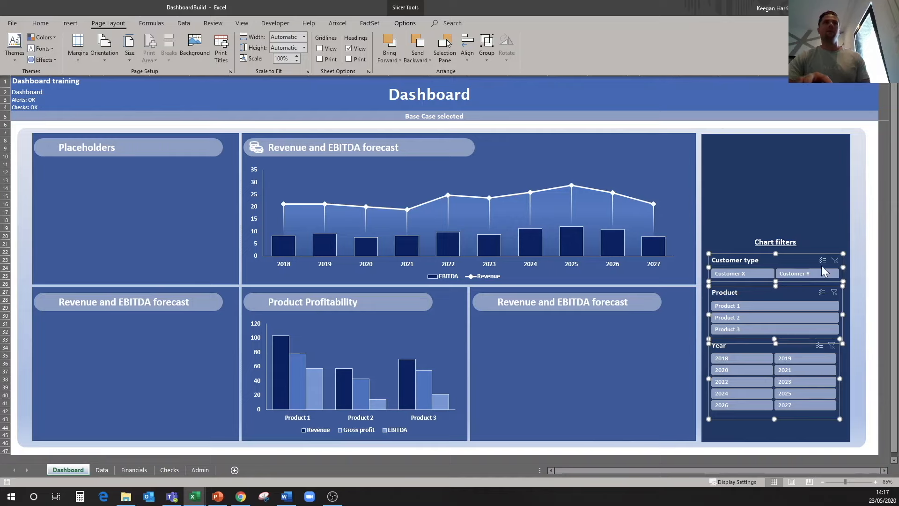
pyautogui.click(855, 335)
pyautogui.click(846, 364)
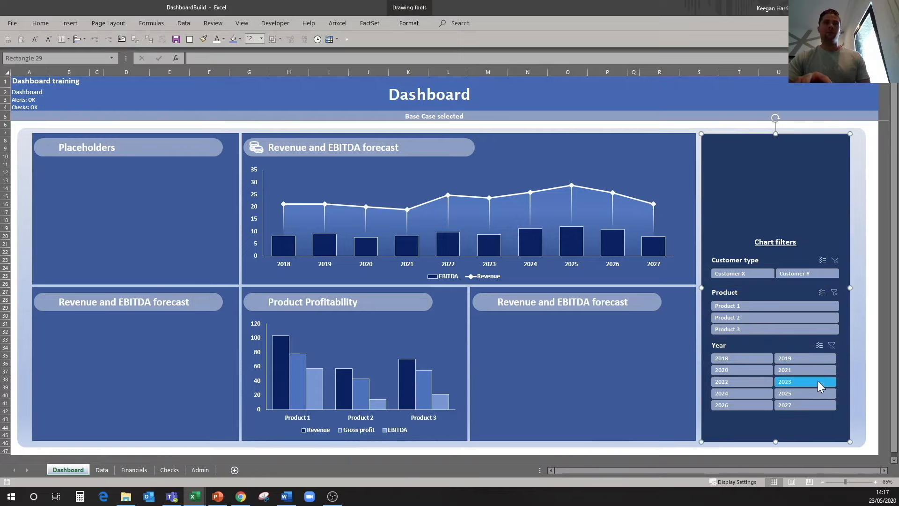
# - Select 2023 in the Year slicer and set the slicer's width to 9 cm
pyautogui.click(818, 382)
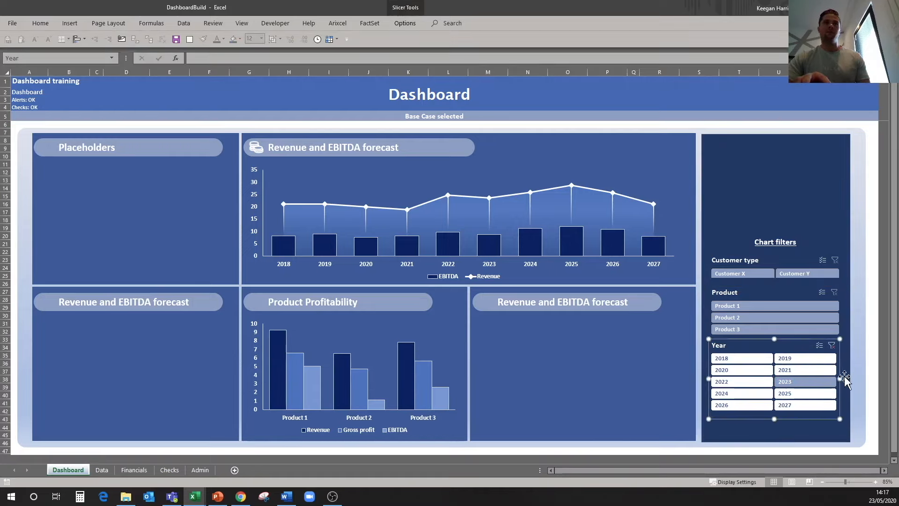
pyautogui.moveTo(840, 379); pyautogui.dragTo(843, 380)
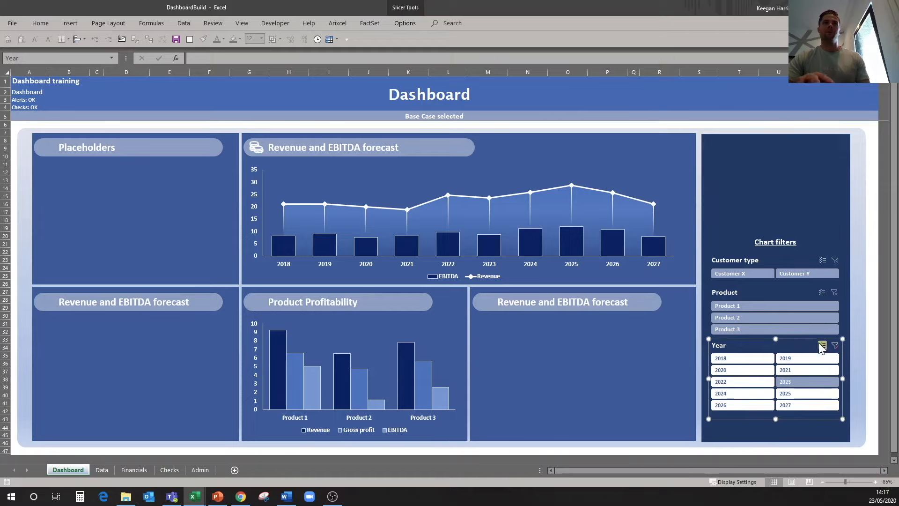
pyautogui.rightClick(818, 341)
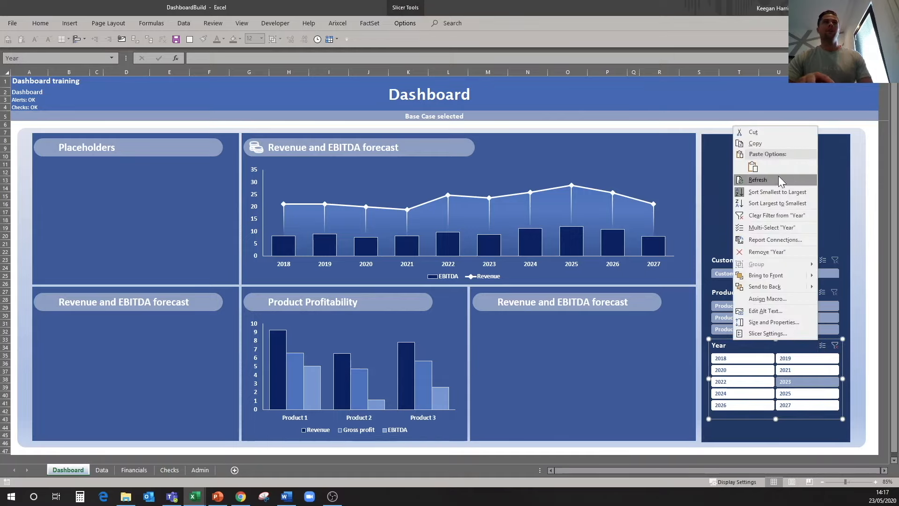
pyautogui.click(778, 322)
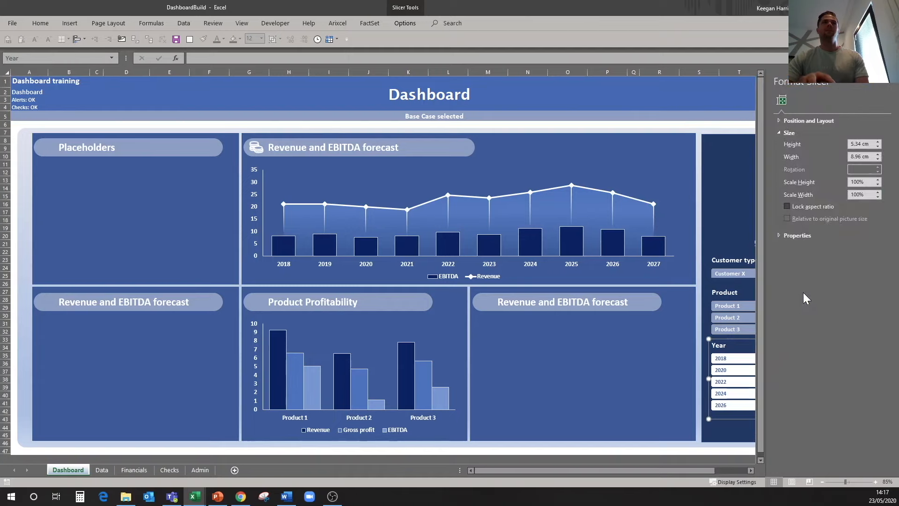
pyautogui.moveTo(870, 156); pyautogui.dragTo(838, 164)
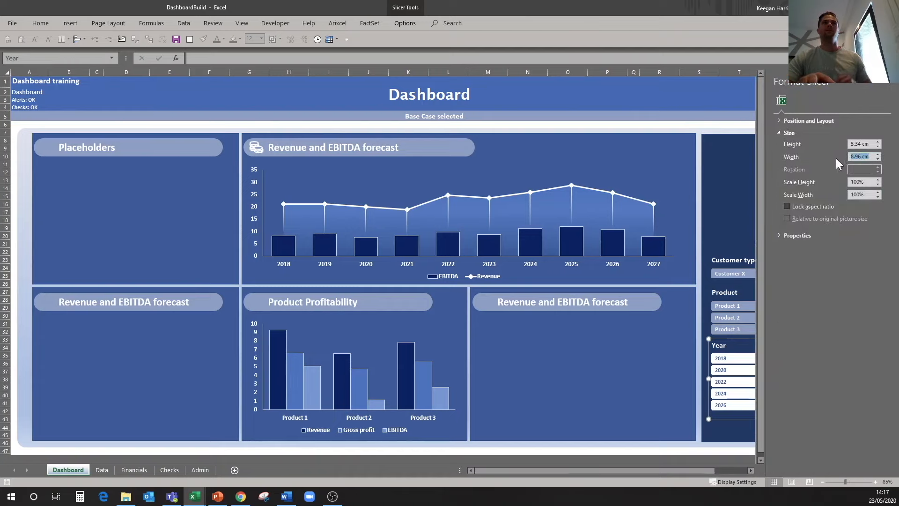
pyautogui.press('Return')
# - Set the width of the Product and Customer type slicers to 9 cm and close the formatting pane
pyautogui.click(733, 293)
pyautogui.write('9')
pyautogui.press('Return')
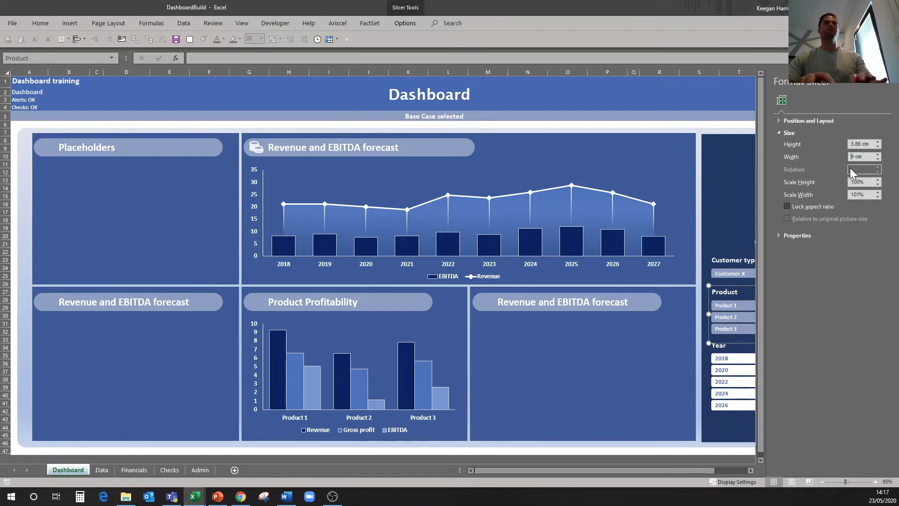
pyautogui.click(747, 259)
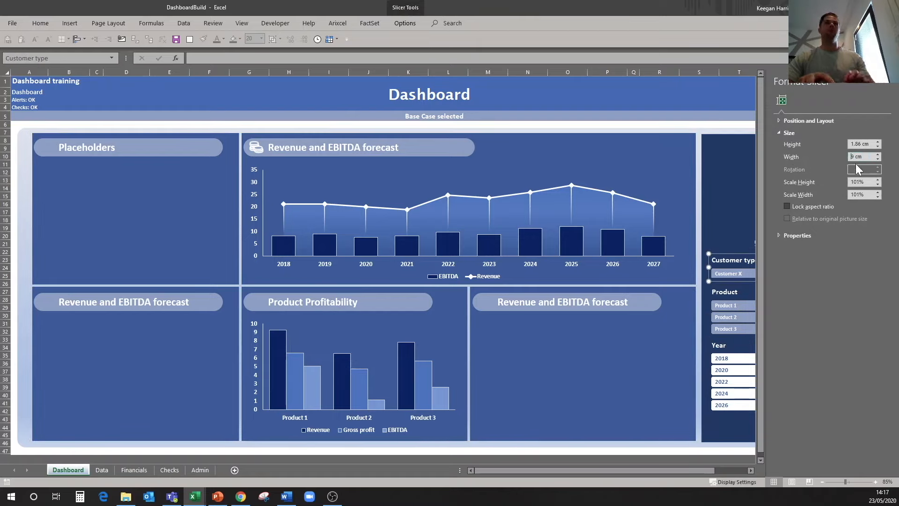
pyautogui.click(890, 85)
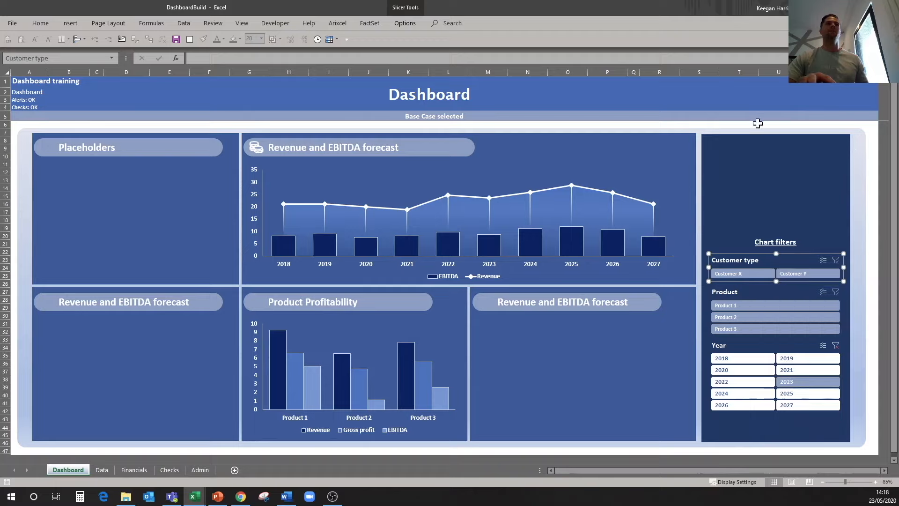
pyautogui.click(755, 124)
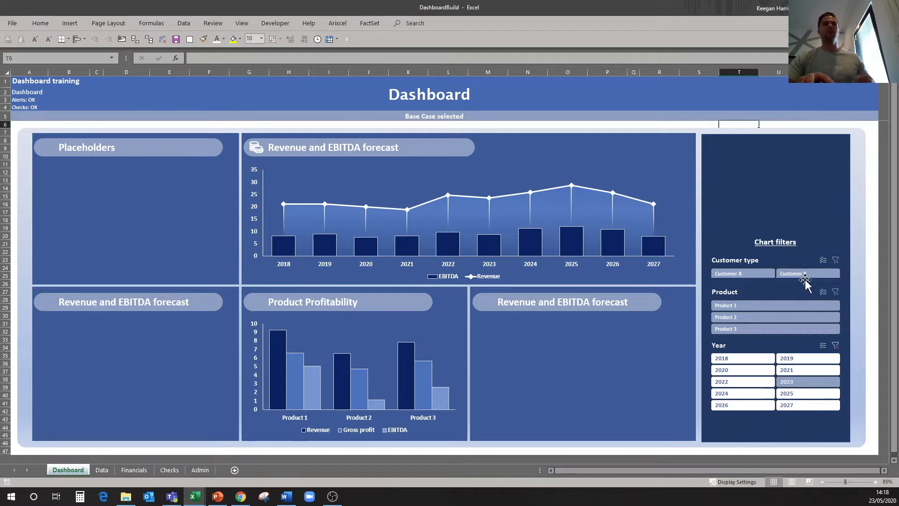
# - Test the Year slicer by filtering the Product Profitability chart to 2018, 2020 and 2021 in turn
pyautogui.click(740, 359)
pyautogui.click(742, 370)
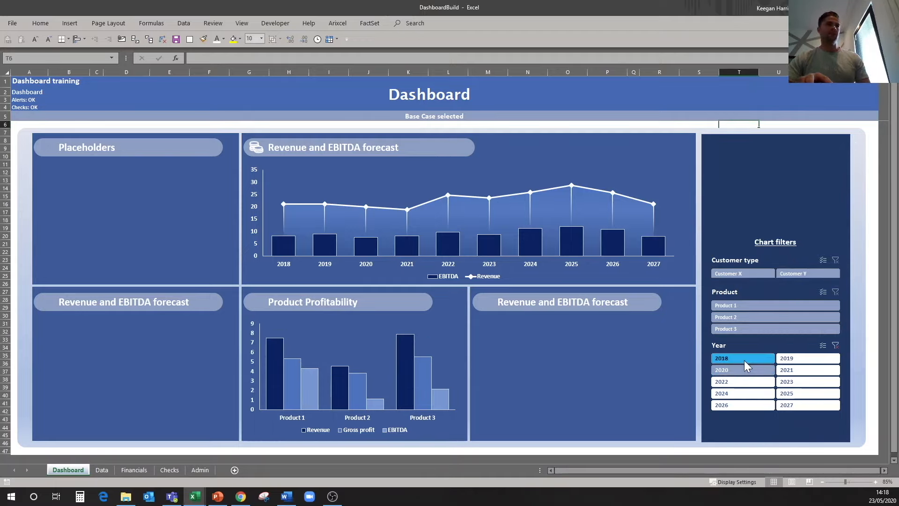
pyautogui.click(794, 370)
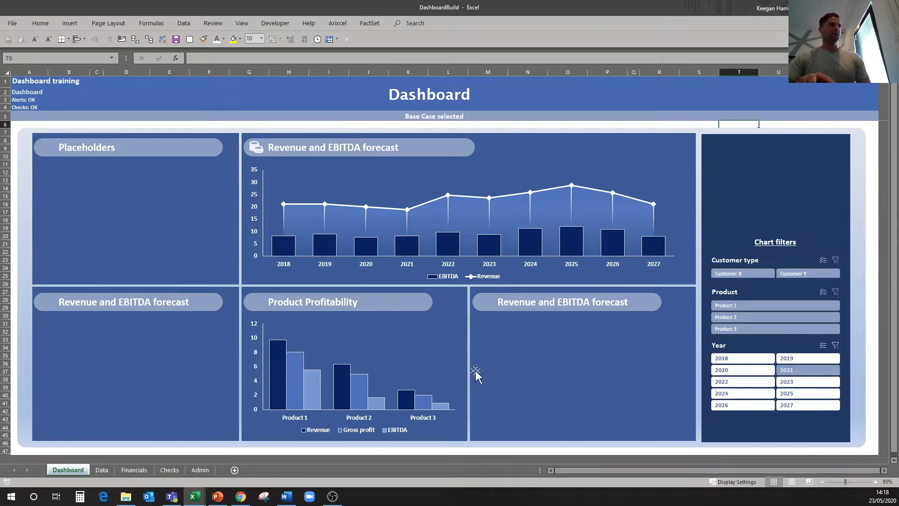
# - Test the slicers by filtering to 2022, Product 2 and Product 1 in turn, and a single customer type
pyautogui.click(743, 382)
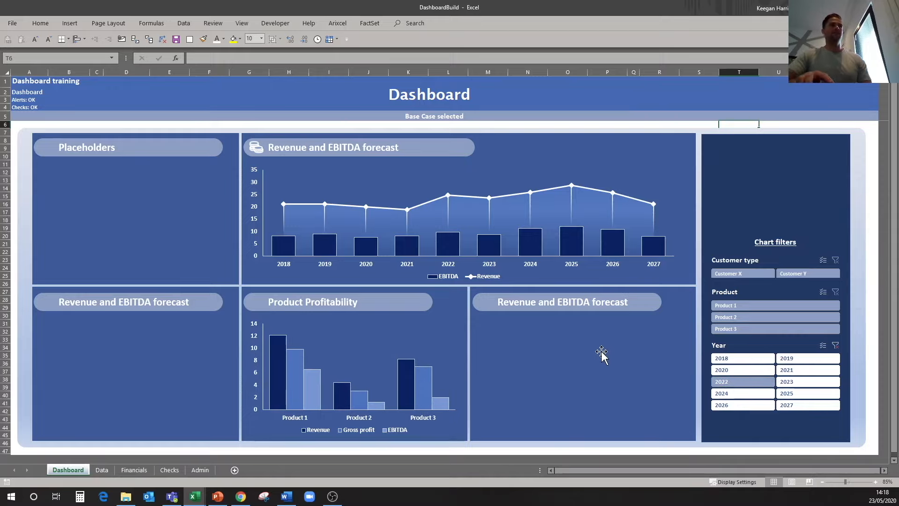
pyautogui.click(735, 317)
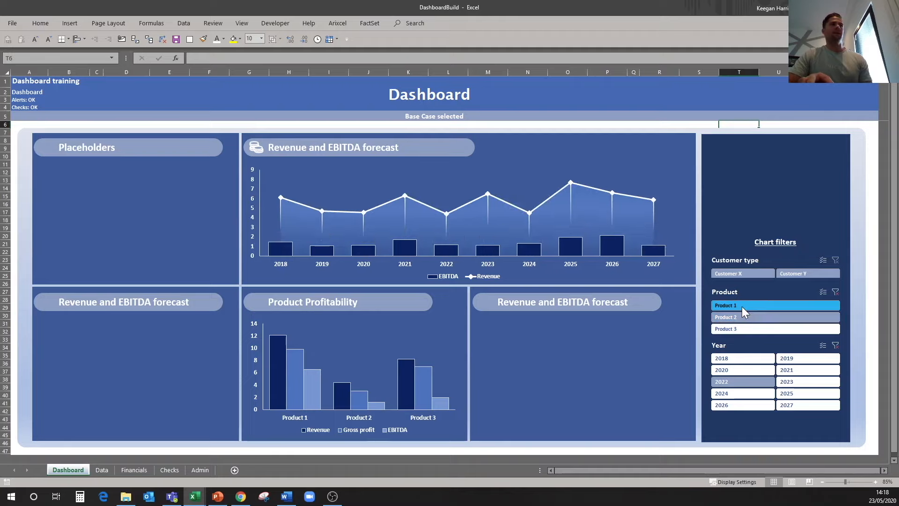
pyautogui.click(732, 305)
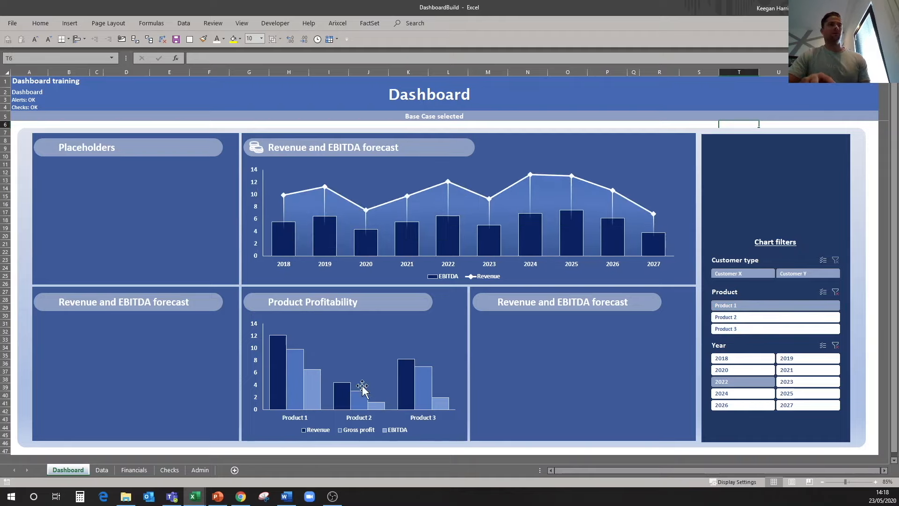
pyautogui.click(799, 272)
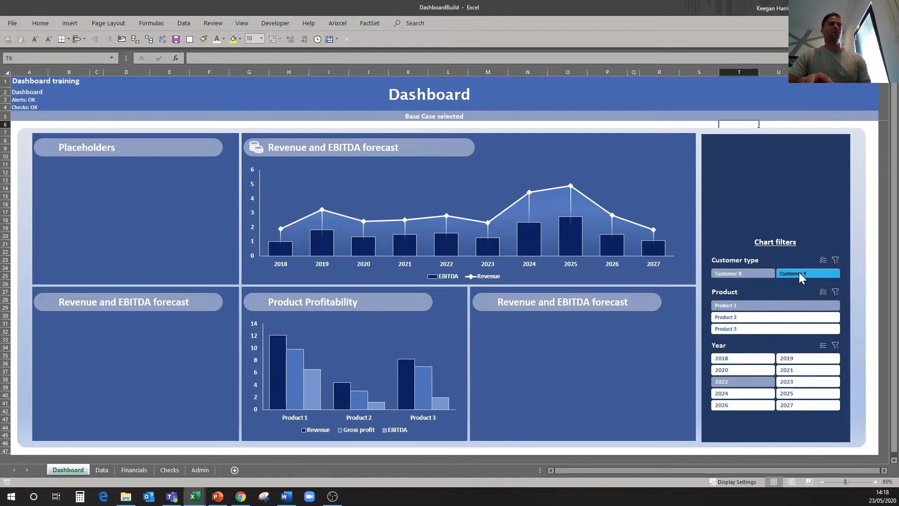
pyautogui.click(766, 269)
pyautogui.click(778, 271)
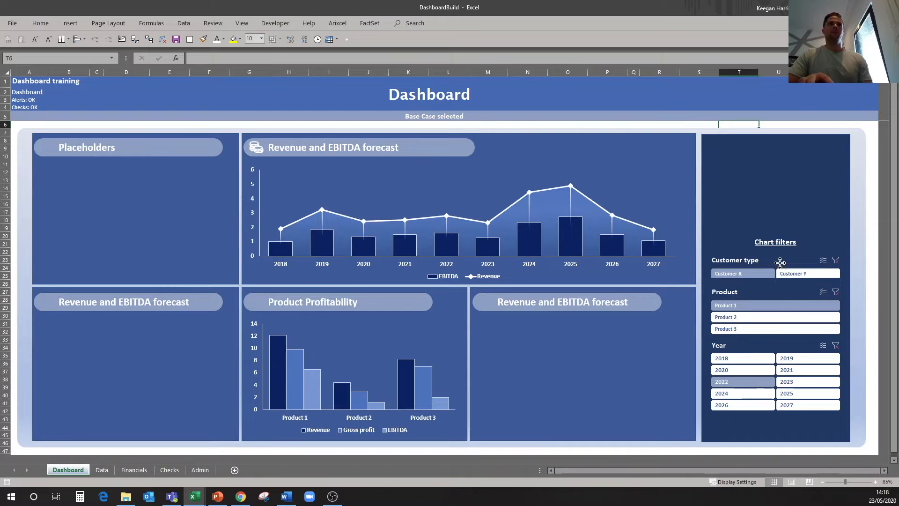
# - Connect the Customer type slicer to PivotTable4 as well through its report connections
pyautogui.click(775, 280)
pyautogui.moveTo(777, 281); pyautogui.dragTo(777, 284)
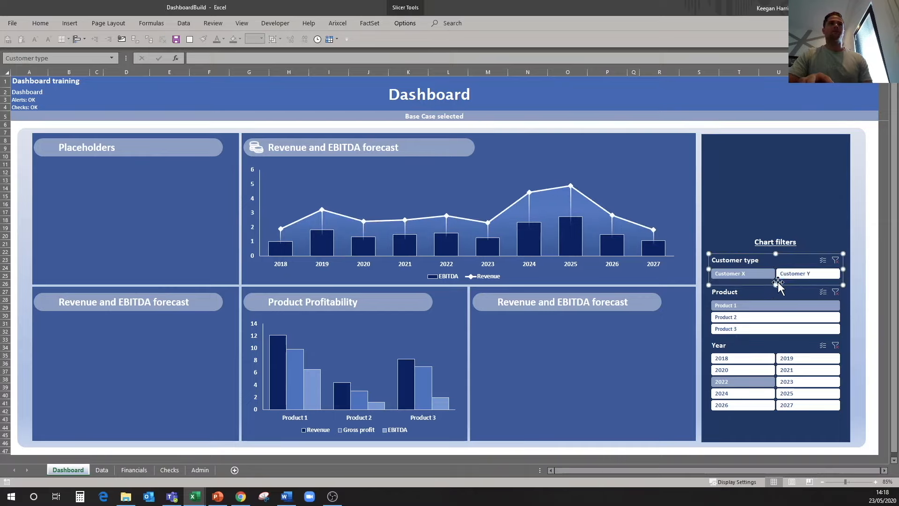
pyautogui.rightClick(783, 265)
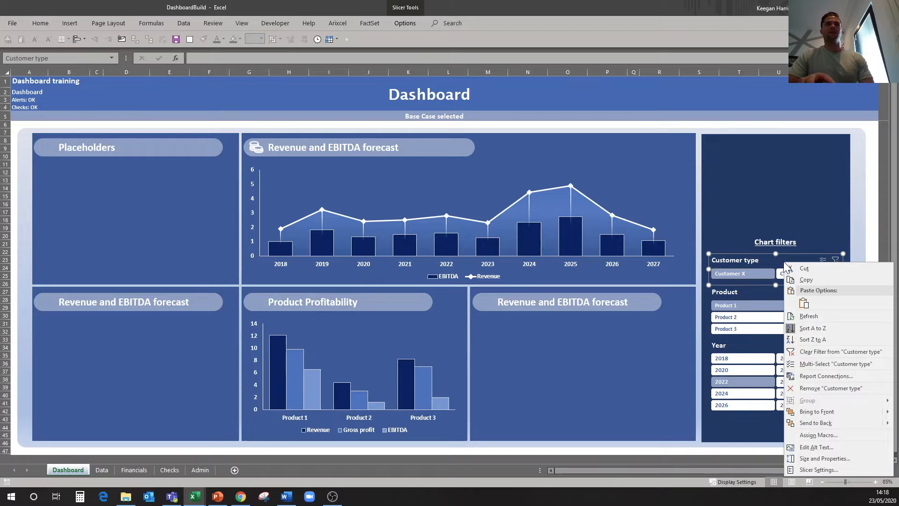
pyautogui.click(823, 375)
pyautogui.moveTo(784, 345); pyautogui.dragTo(510, 244)
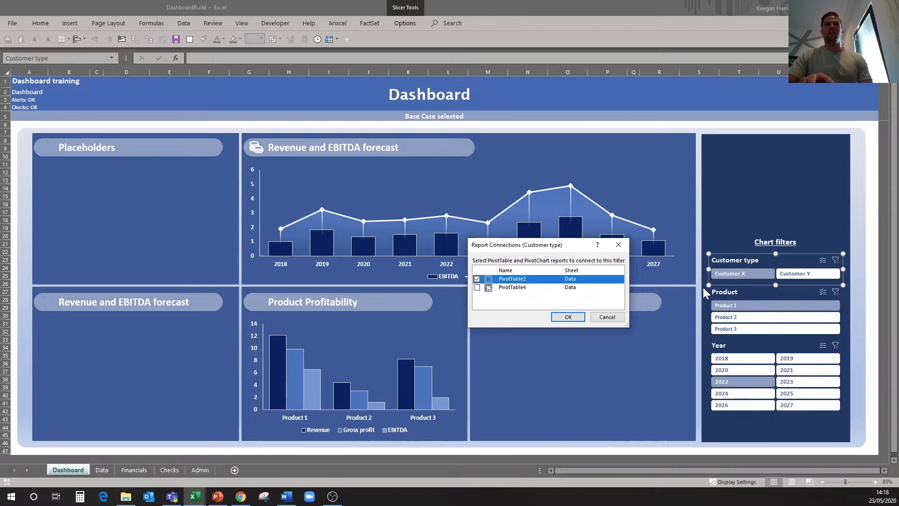
pyautogui.click(477, 287)
pyautogui.click(568, 317)
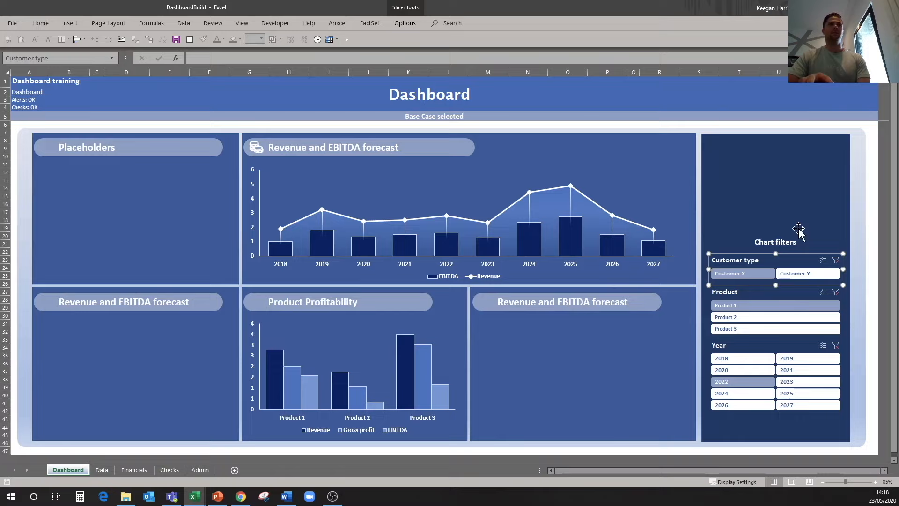
# - Test the connected slicers by filtering the charts to Customer Y, Product 3 and the year 2018
pyautogui.click(805, 275)
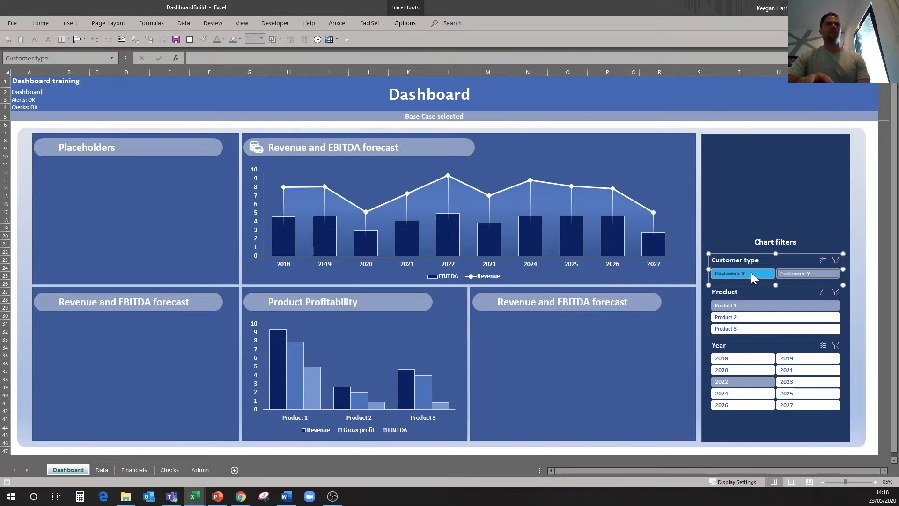
pyautogui.click(813, 274)
pyautogui.click(816, 272)
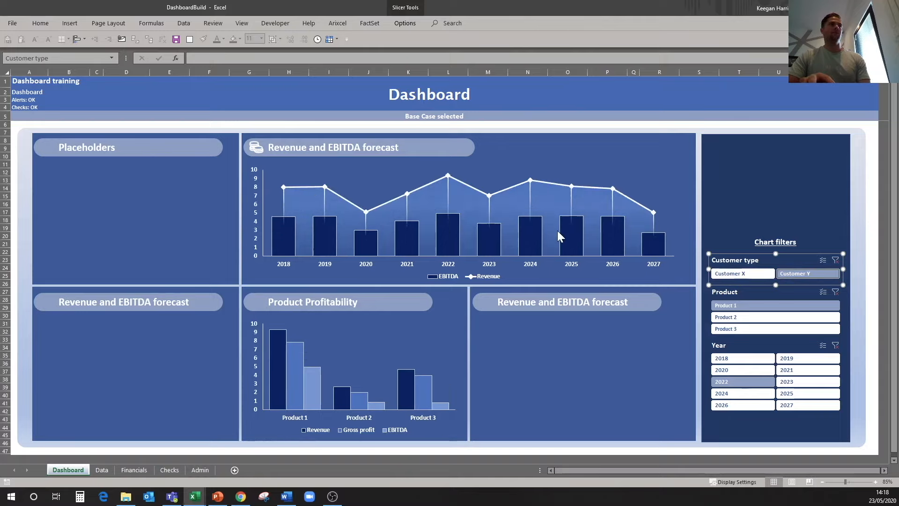
pyautogui.click(766, 322)
pyautogui.click(757, 329)
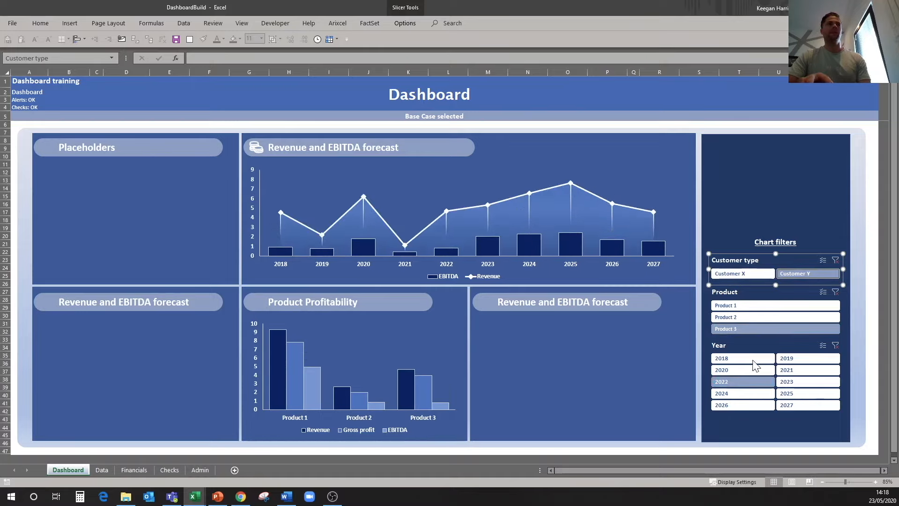
pyautogui.click(730, 359)
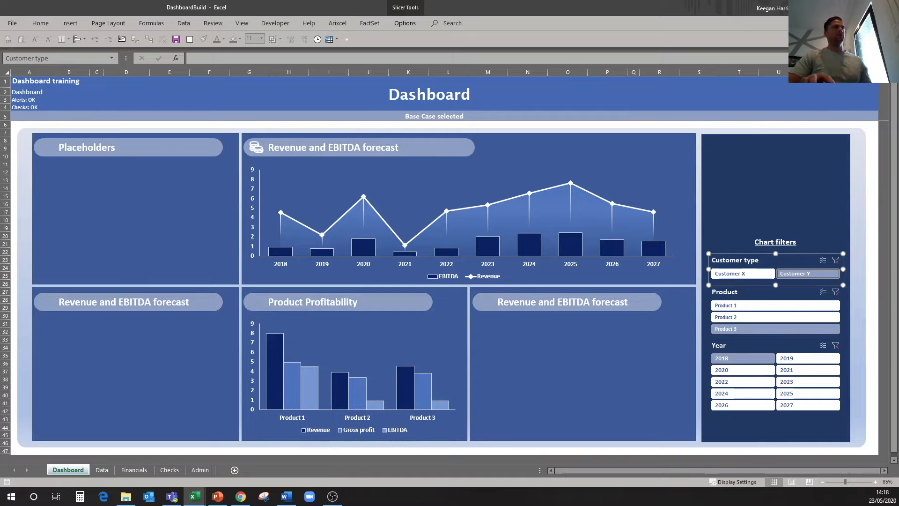
# - Search the icon library for "prod" and "box", and insert the closed box icon on the dashboard
pyautogui.click(71, 24)
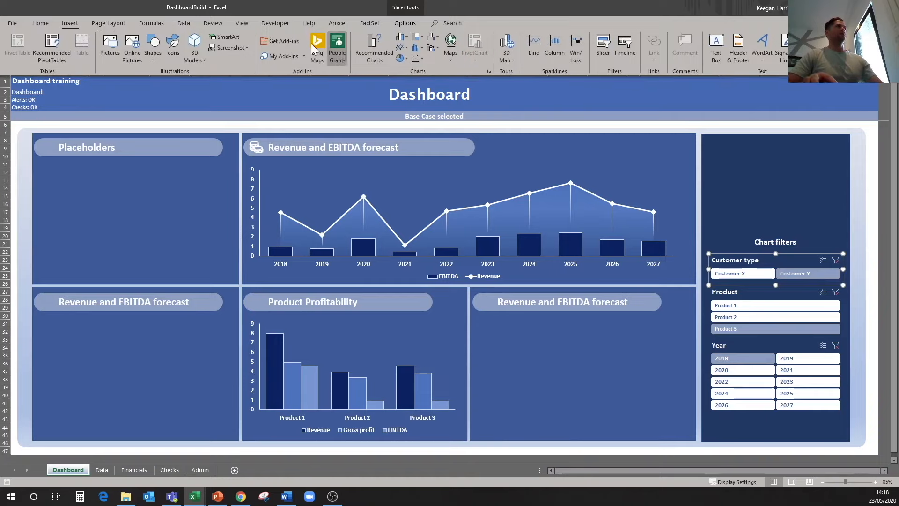
pyautogui.click(177, 50)
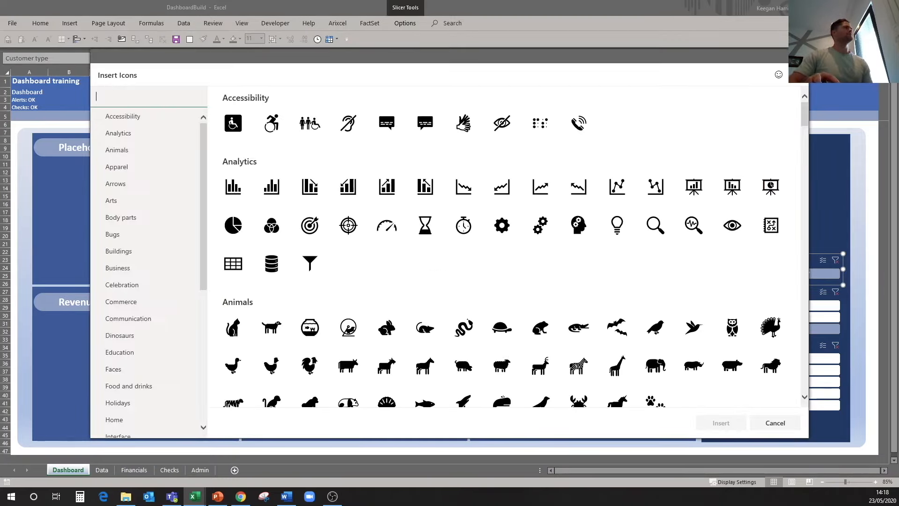
pyautogui.write('prod')
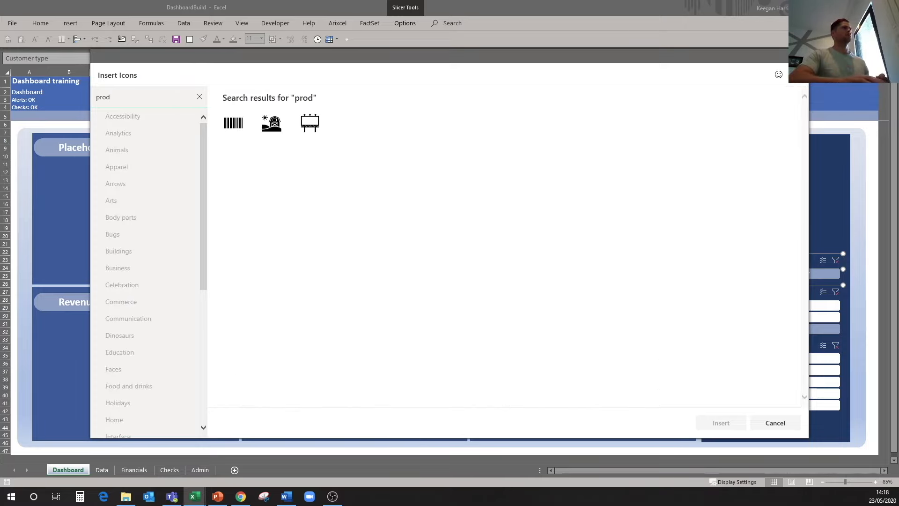
pyautogui.press('BackSpace')
pyautogui.press('BackSpace')
pyautogui.press('BackSpace')
pyautogui.press('BackSpace')
pyautogui.write('box')
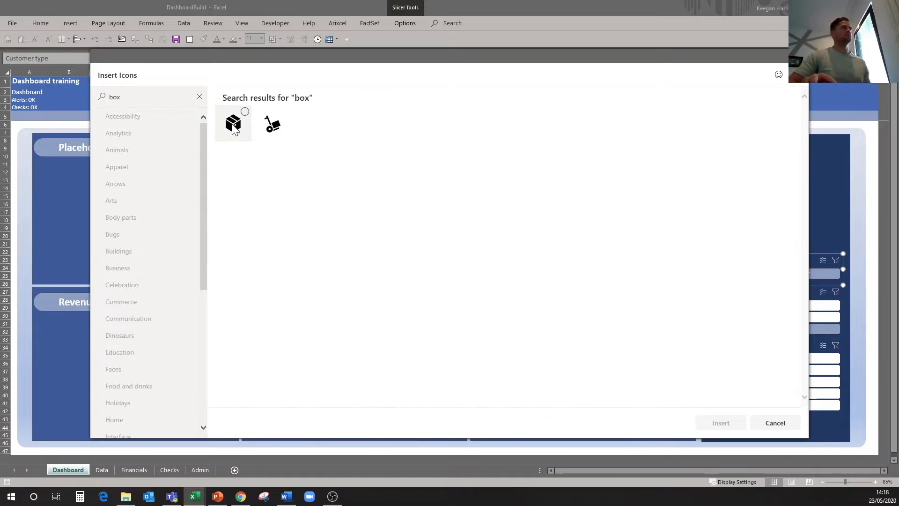
pyautogui.click(237, 126)
pyautogui.click(724, 423)
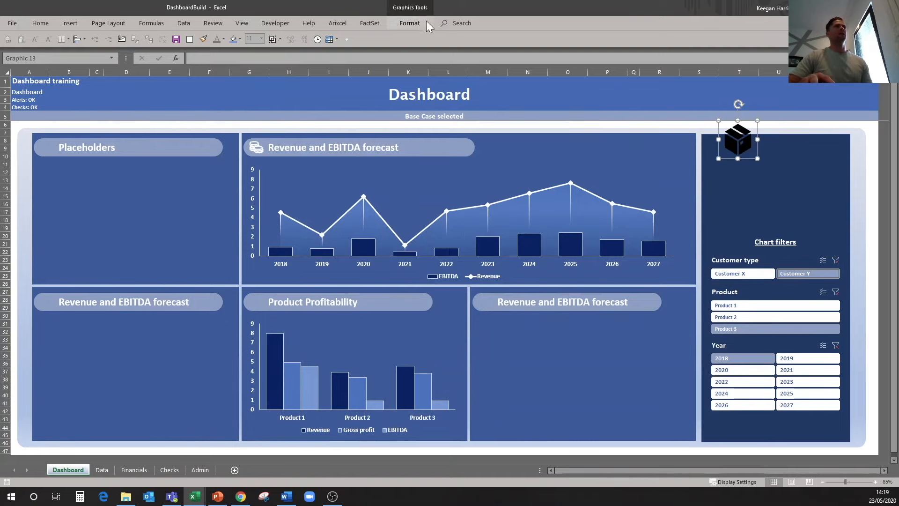
# - Fill the box icon white, shrink it and place it beside the Product Profitability heading
pyautogui.click(410, 23)
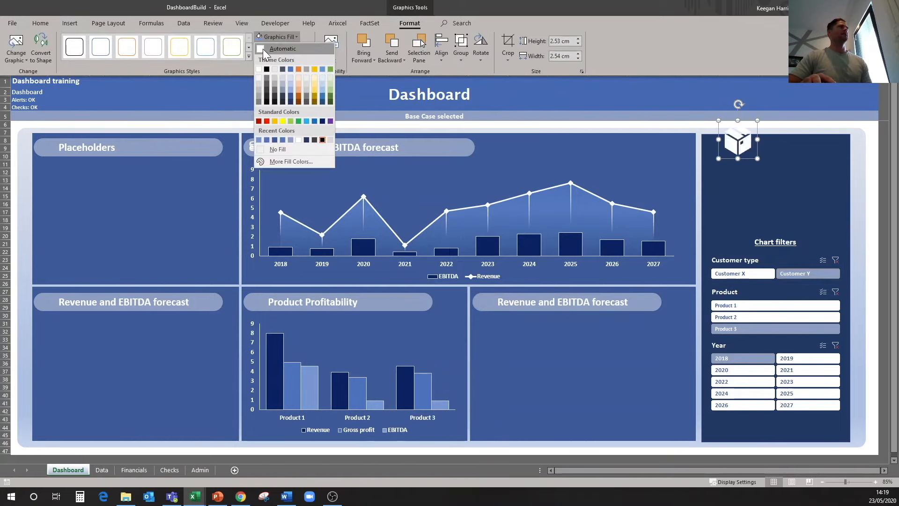
pyautogui.click(258, 69)
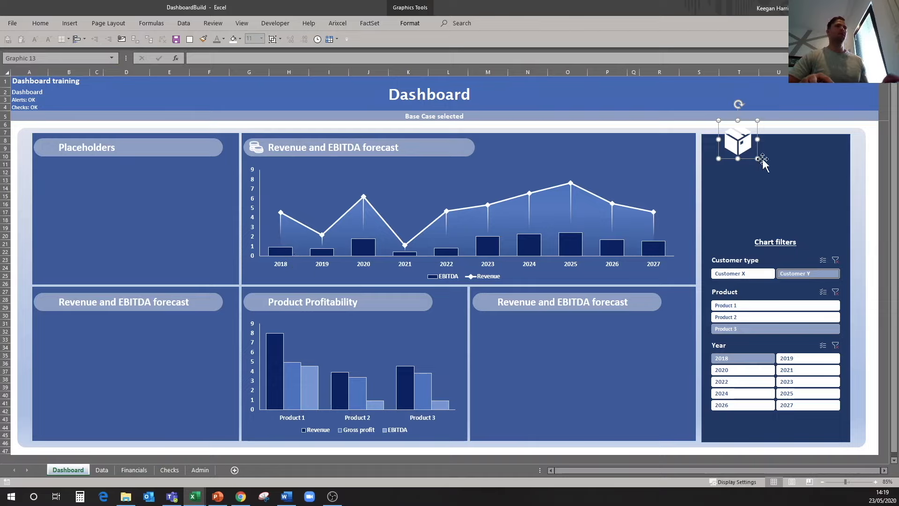
pyautogui.moveTo(748, 152); pyautogui.dragTo(265, 312)
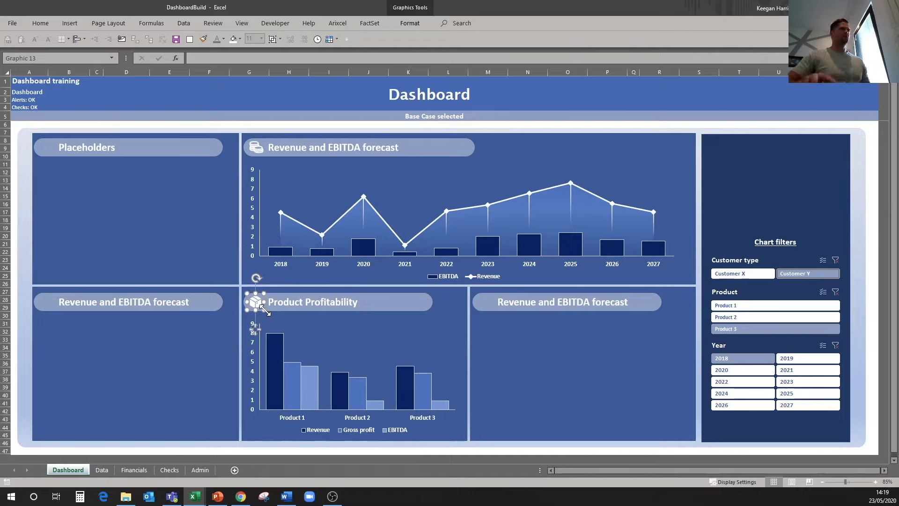
pyautogui.click(528, 108)
# - Clear the filters on the Customer type and Product slicers
pyautogui.click(835, 260)
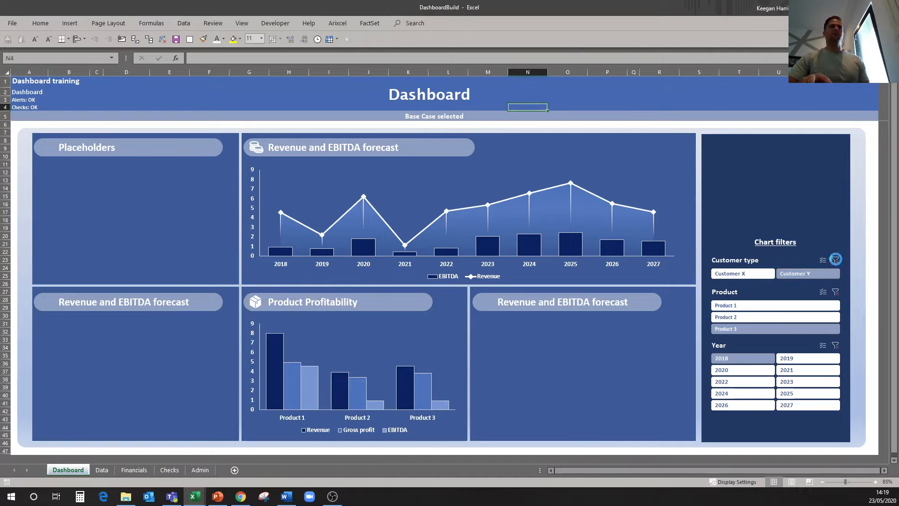
pyautogui.click(836, 292)
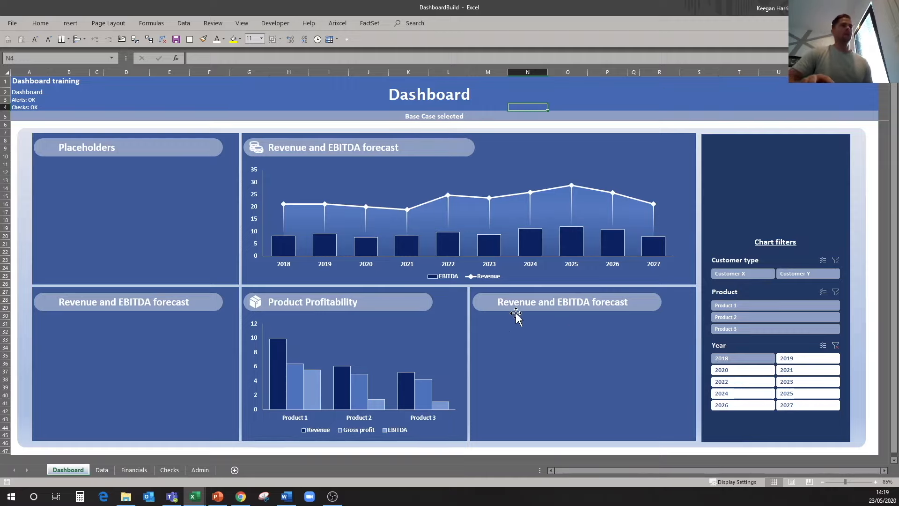
# - Examine the finished dashboard's EBITDA bridge in the DashboardExampleBuild workbook and return to the DashboardBuild workbook
pyautogui.click(200, 500)
pyautogui.click(254, 466)
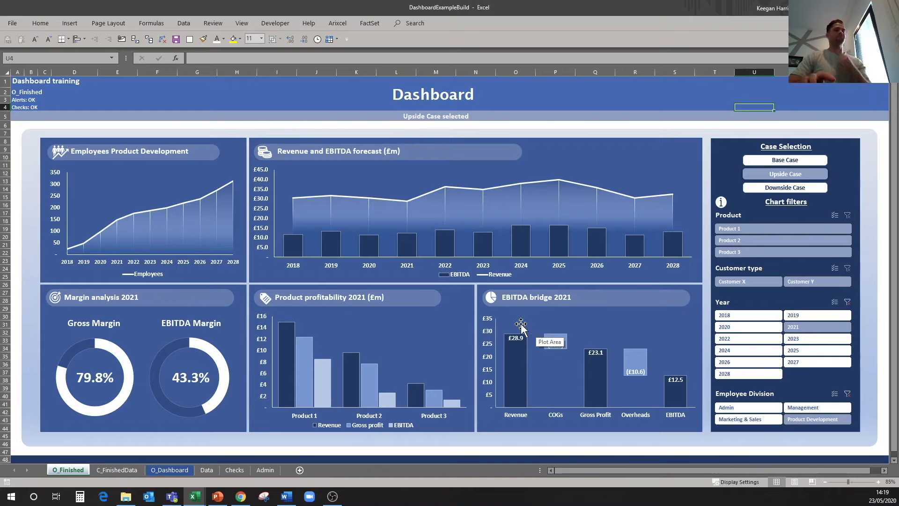
pyautogui.moveTo(200, 501)
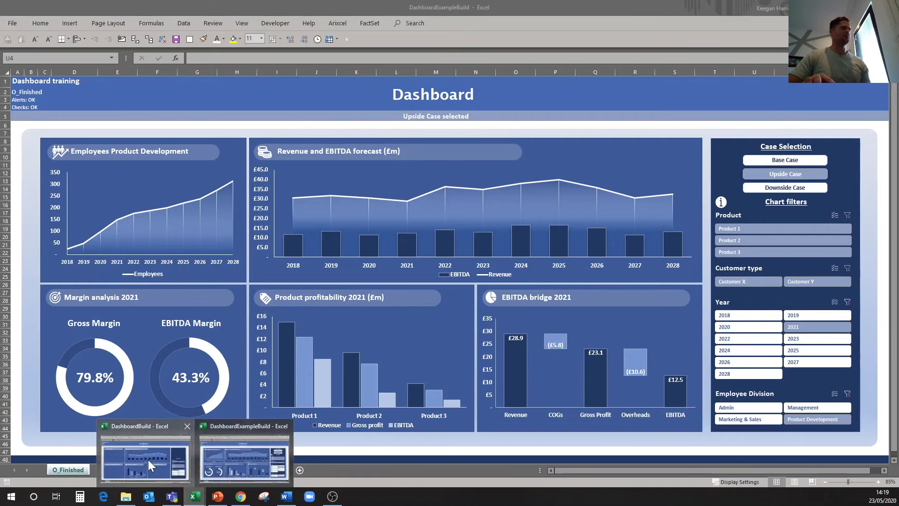
pyautogui.click(148, 459)
# - Retitle the panel heading beside Product Profitability as "EBITDA bridge"
pyautogui.click(500, 302)
pyautogui.hotkey('ctrl', 'a')
pyautogui.write('EBITDA bridge')
pyautogui.click(548, 367)
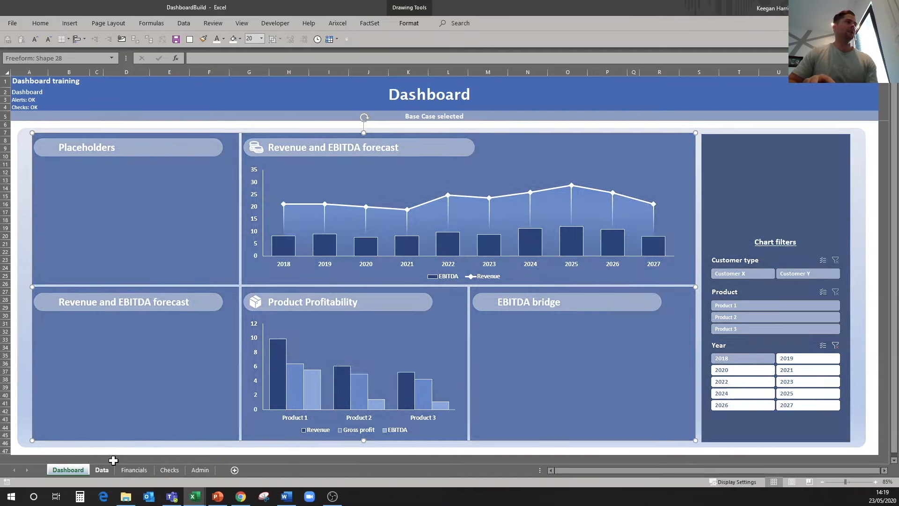
# - Open the Data sheet and review the extent of the dashboard data table
pyautogui.click(102, 470)
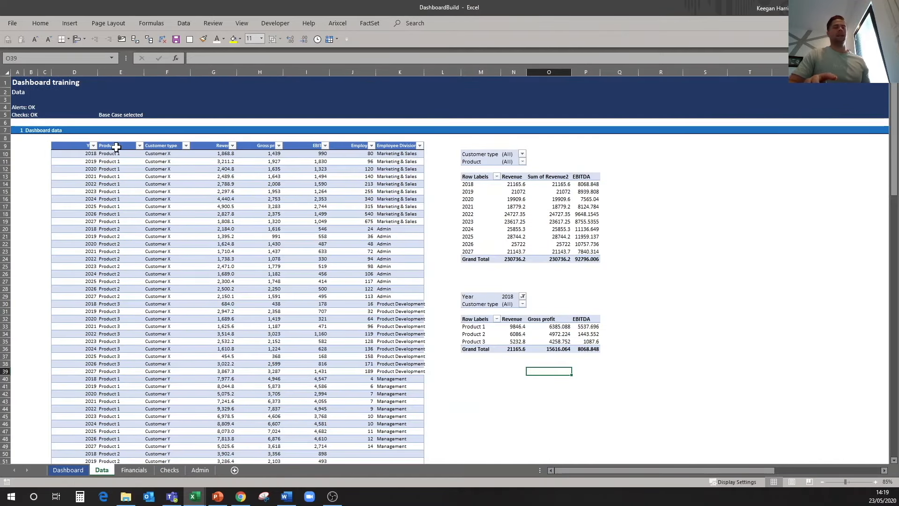
pyautogui.click(81, 147)
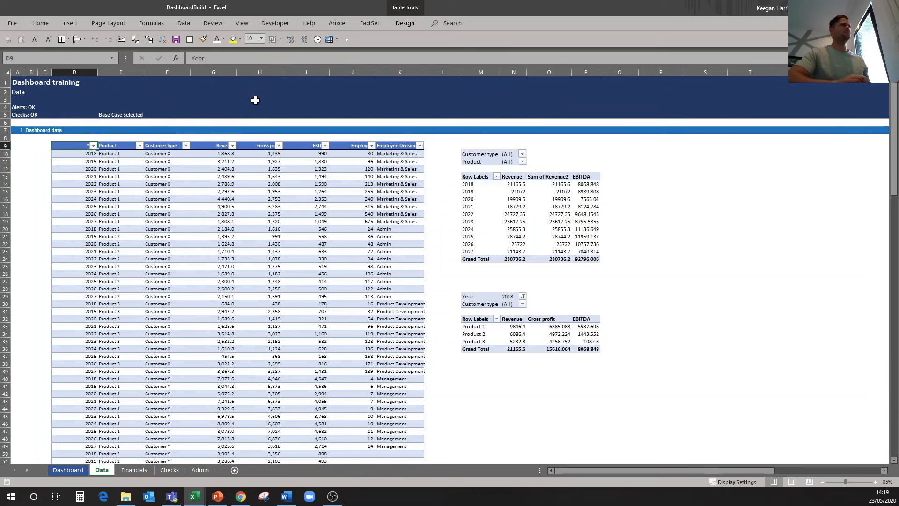
pyautogui.hotkey('ctrl', 'a')
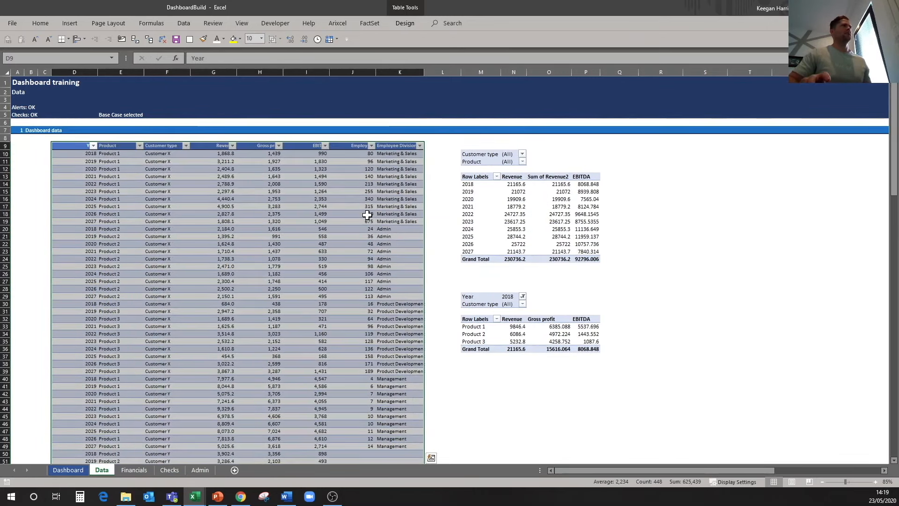
pyautogui.click(641, 283)
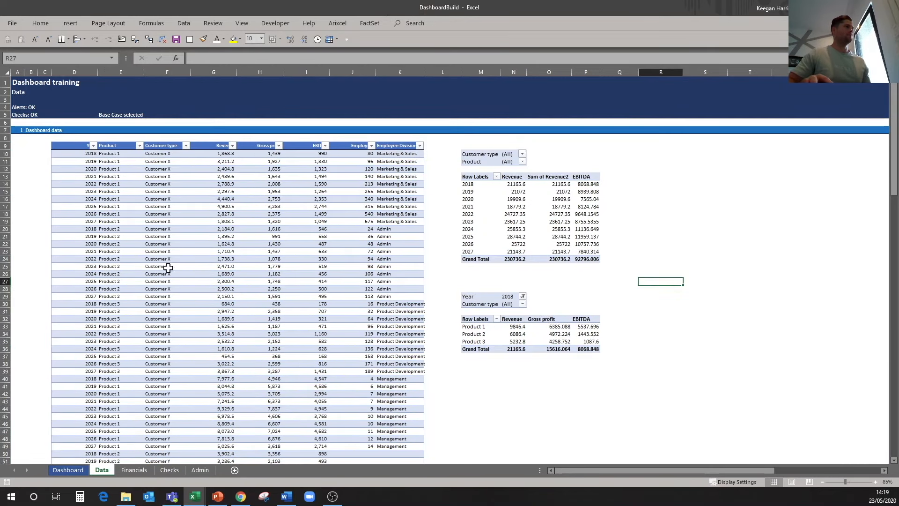
# - Insert a PivotChart with its PivotTable from the whole Table1, placed on the existing Data sheet at cell M43
pyautogui.click(73, 147)
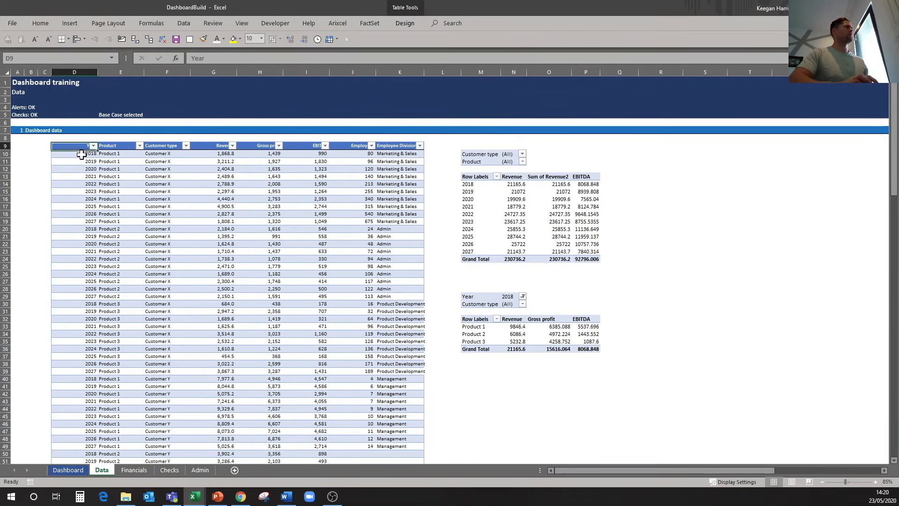
pyautogui.hotkey('ctrl', 'a')
pyautogui.scroll(-6, 94, 140)
pyautogui.scroll(6, 114, 136)
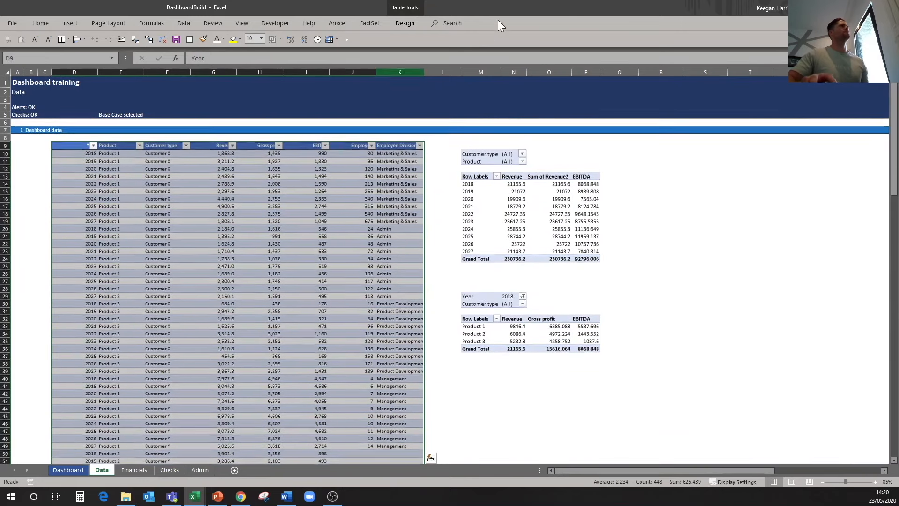
pyautogui.click(410, 26)
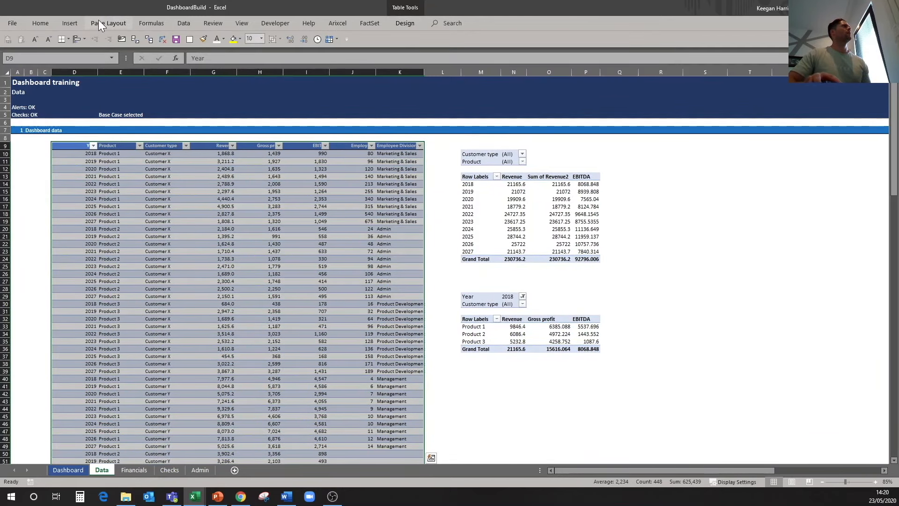
pyautogui.click(69, 24)
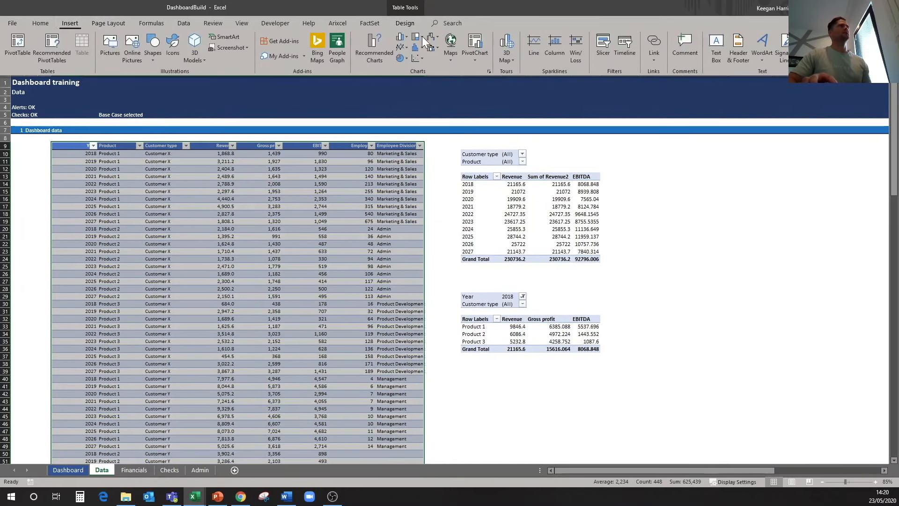
pyautogui.click(474, 55)
pyautogui.click(487, 83)
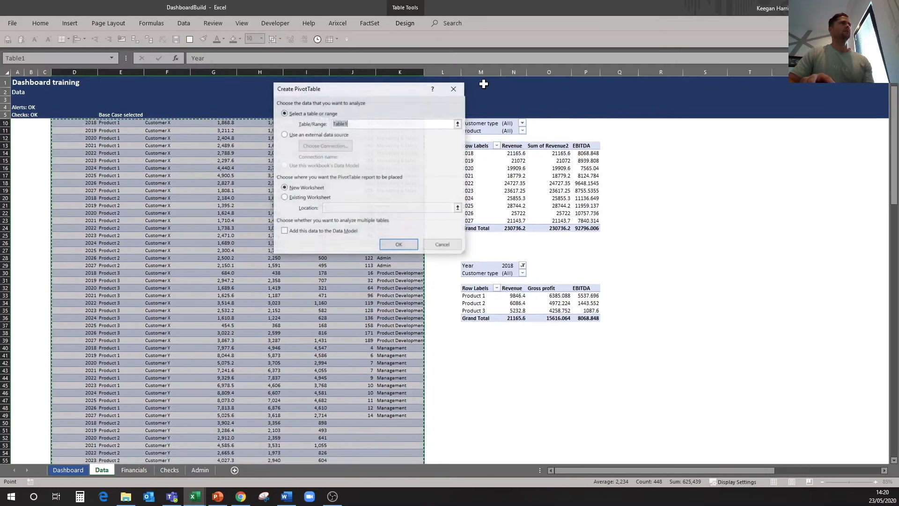
pyautogui.click(284, 197)
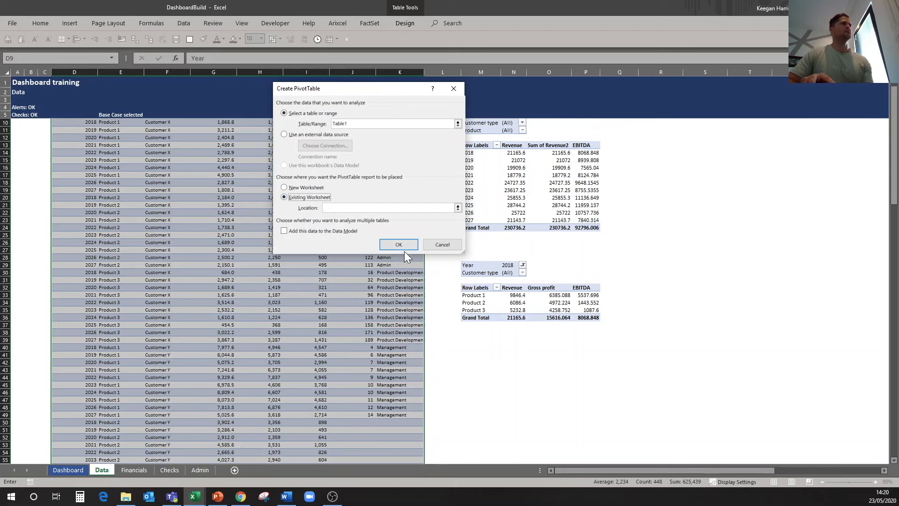
pyautogui.click(457, 208)
pyautogui.click(480, 370)
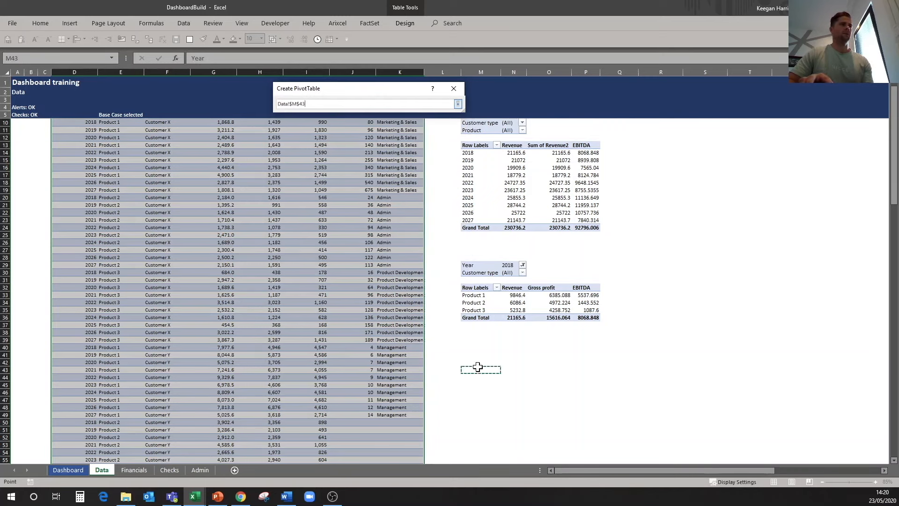
pyautogui.click(458, 104)
pyautogui.click(399, 248)
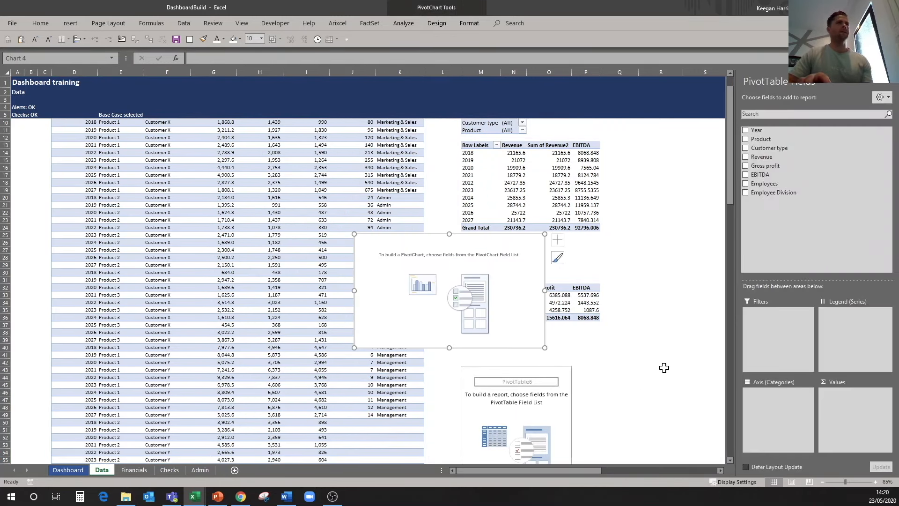
# - Examine the EBITDA bridge chart in the DashboardExampleBuild workbook and return to the DashboardBuild workbook
pyautogui.scroll(-2, 664, 368)
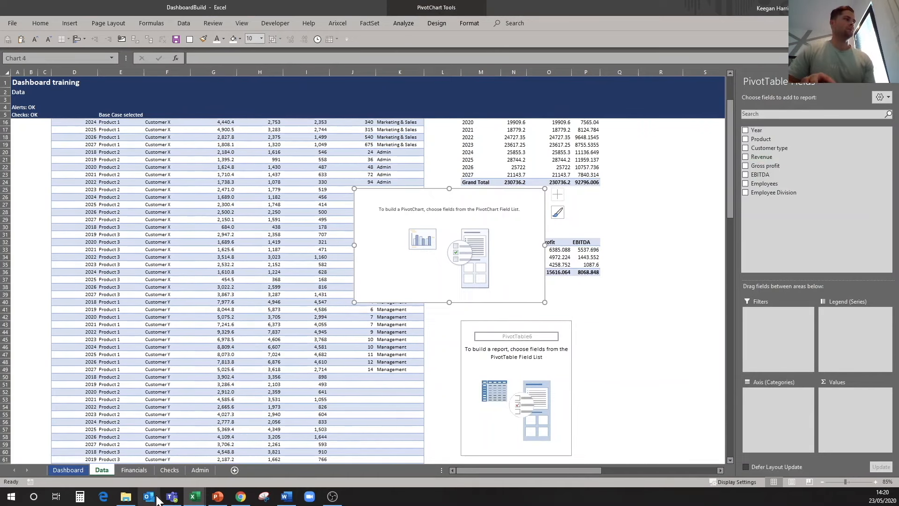
pyautogui.click(197, 497)
pyautogui.click(236, 459)
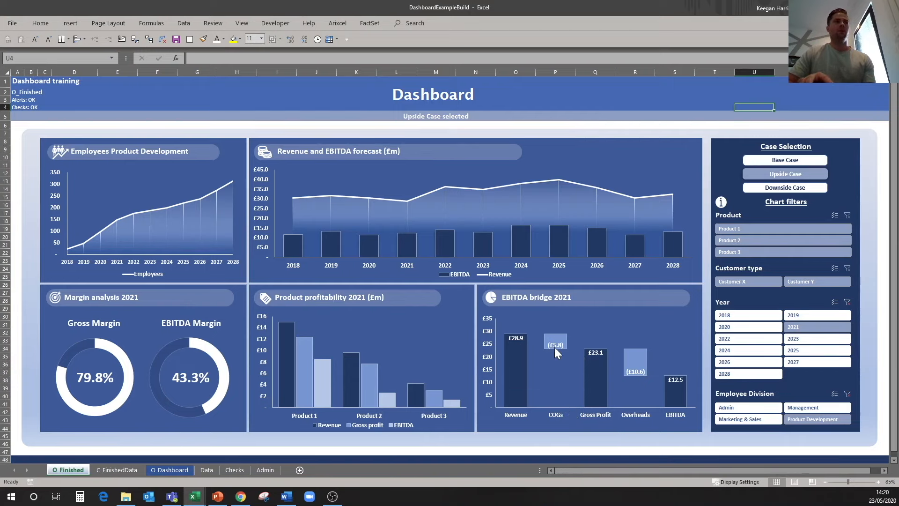
pyautogui.moveTo(555, 349)
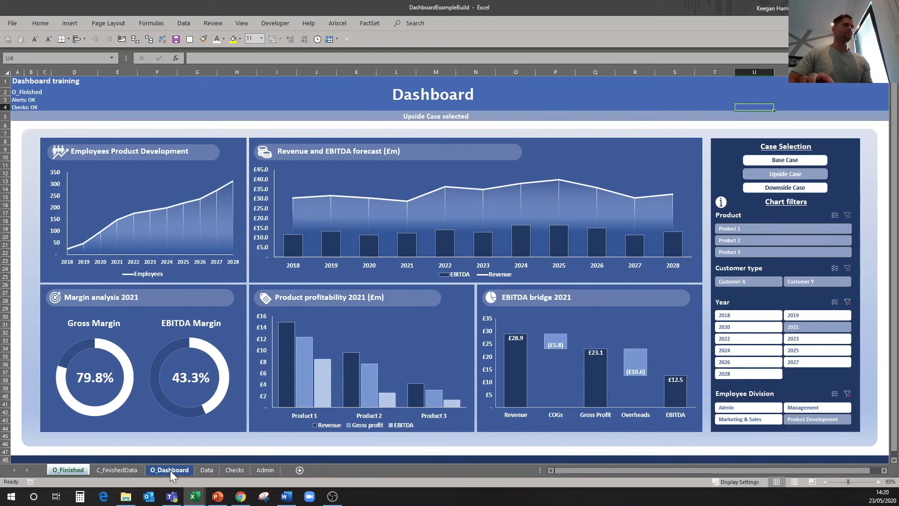
pyautogui.click(195, 496)
pyautogui.click(149, 468)
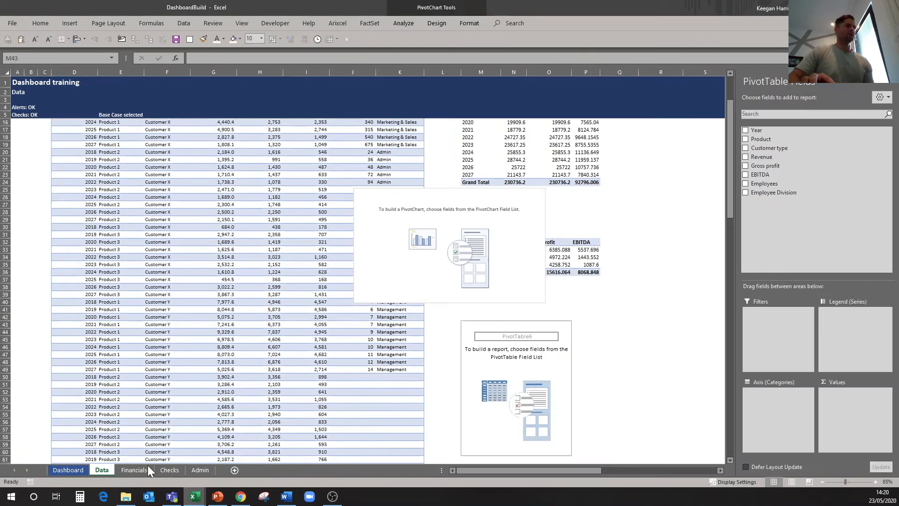
# - Add Revenue, Gross profit and EBITDA as summed values in the new PivotTable
pyautogui.moveTo(762, 157); pyautogui.dragTo(855, 406)
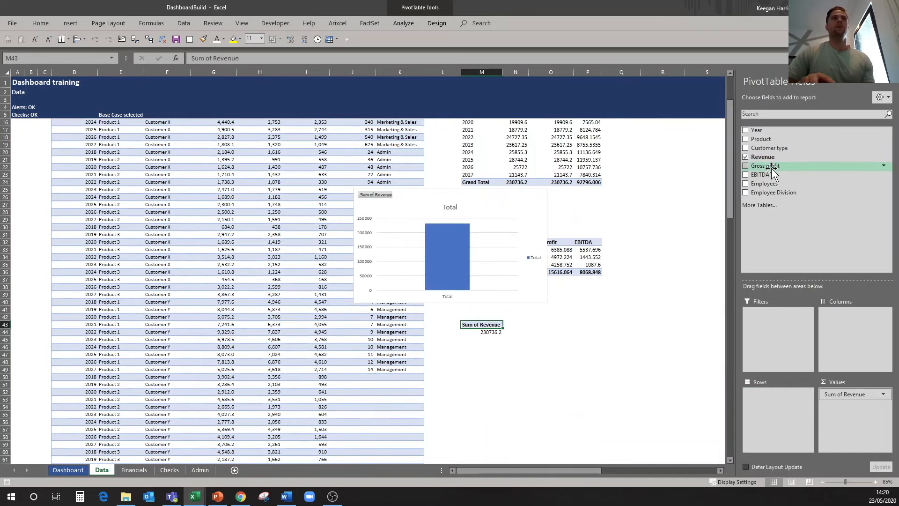
pyautogui.click(767, 166)
pyautogui.click(762, 176)
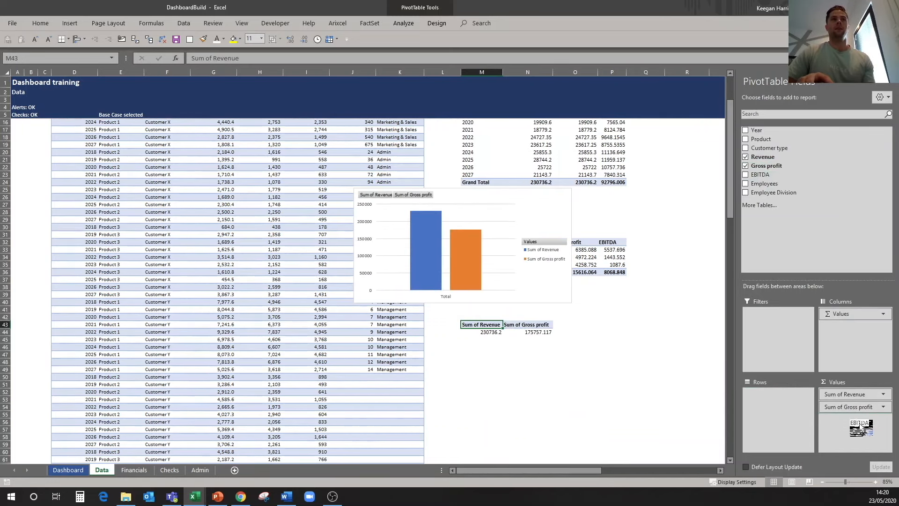
# - Try to change the new PivotChart's type to Waterfall
pyautogui.click(537, 199)
pyautogui.click(437, 24)
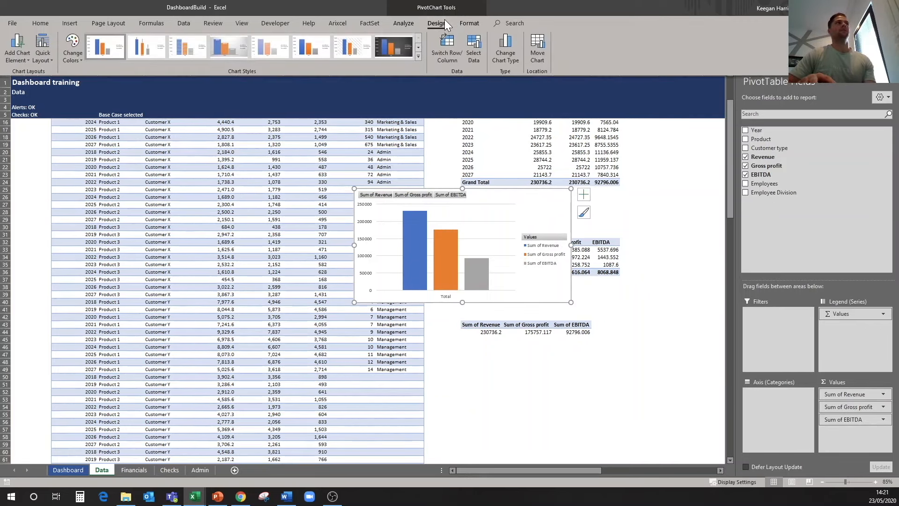
pyautogui.click(515, 56)
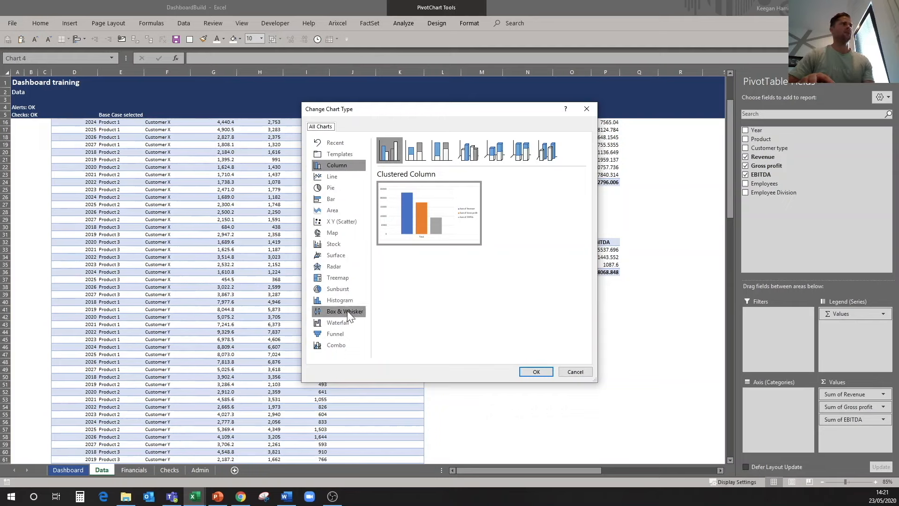
pyautogui.click(338, 322)
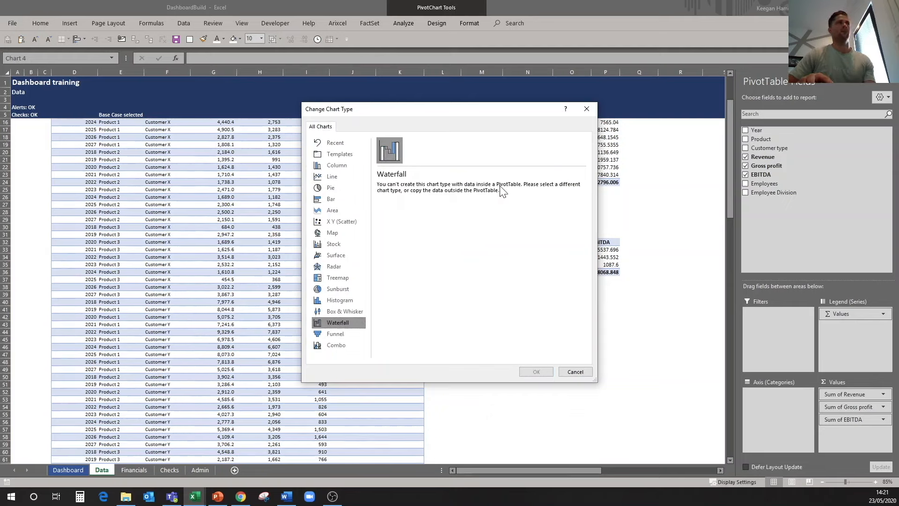
pyautogui.click(585, 372)
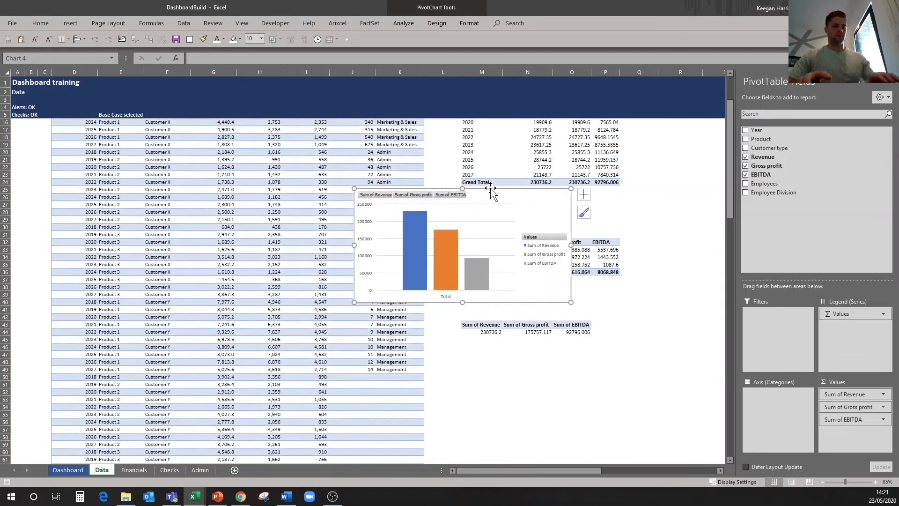
# - Delete the new PivotChart and move Gross profit after EBITDA in the remaining PivotTable's values
pyautogui.press('Delete')
pyautogui.click(482, 325)
pyautogui.moveTo(849, 405); pyautogui.dragTo(848, 424)
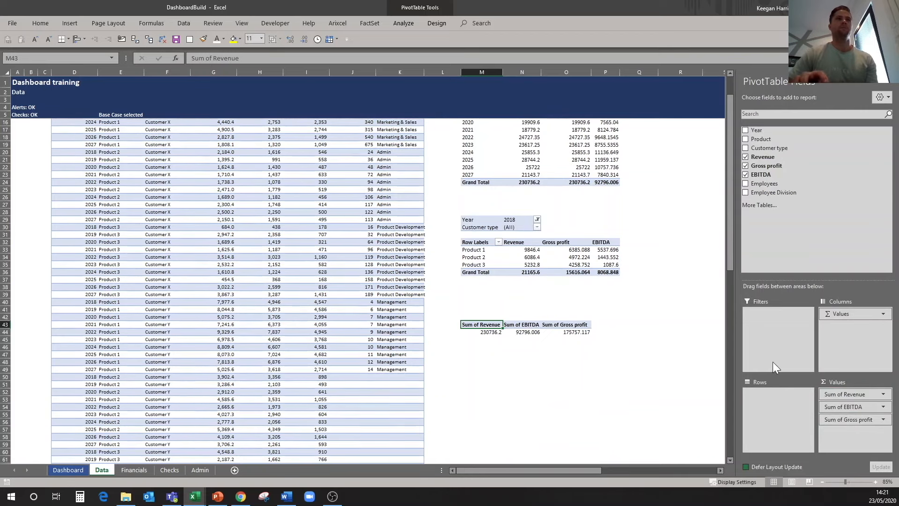
# - Add Year, Product and Customer type as report filters on the PivotTable at M43
pyautogui.moveTo(757, 131); pyautogui.dragTo(784, 327)
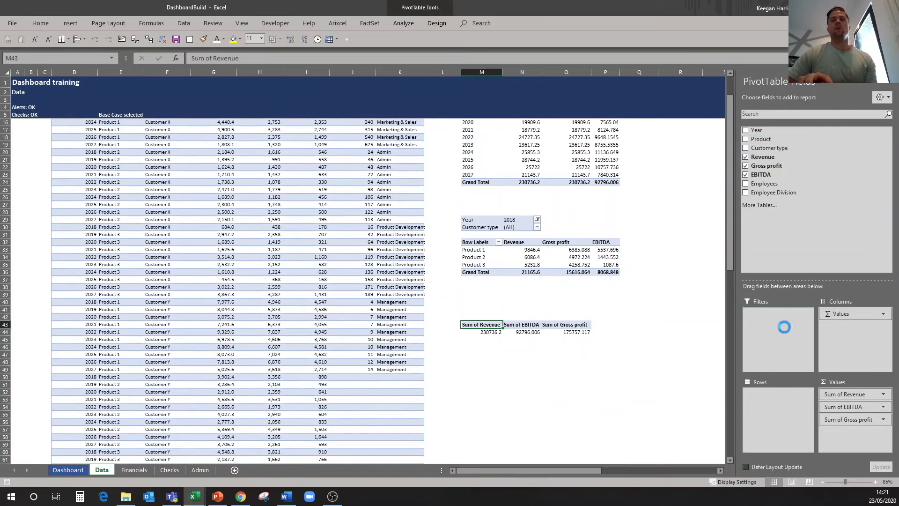
pyautogui.moveTo(761, 140); pyautogui.dragTo(761, 360)
pyautogui.moveTo(769, 148); pyautogui.dragTo(785, 336)
pyautogui.click(522, 365)
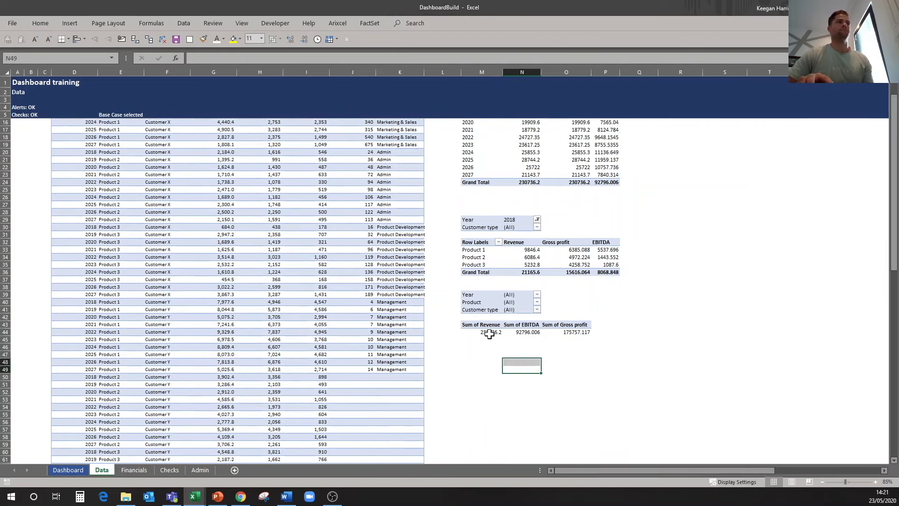
pyautogui.click(489, 333)
pyautogui.click(276, 303)
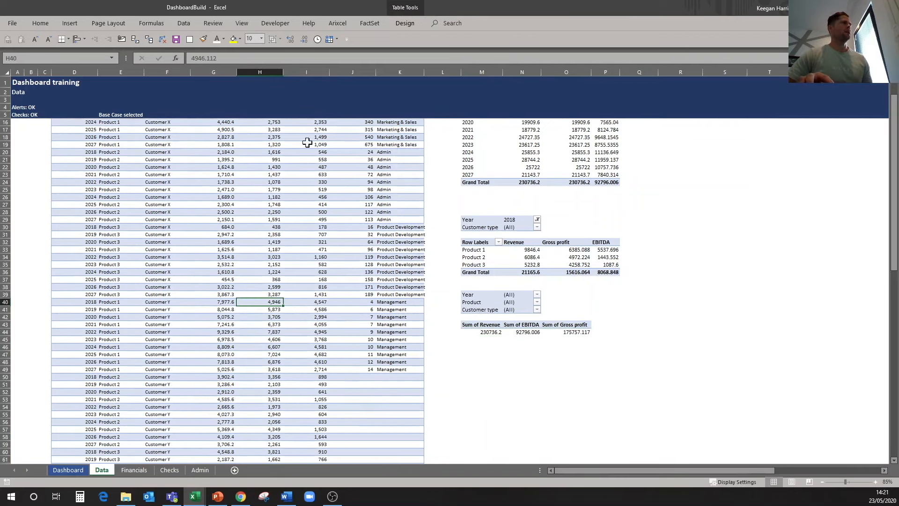
# - Format the PivotTable values in M44:O44 with the comma style and no decimal places
pyautogui.moveTo(485, 332); pyautogui.dragTo(589, 333)
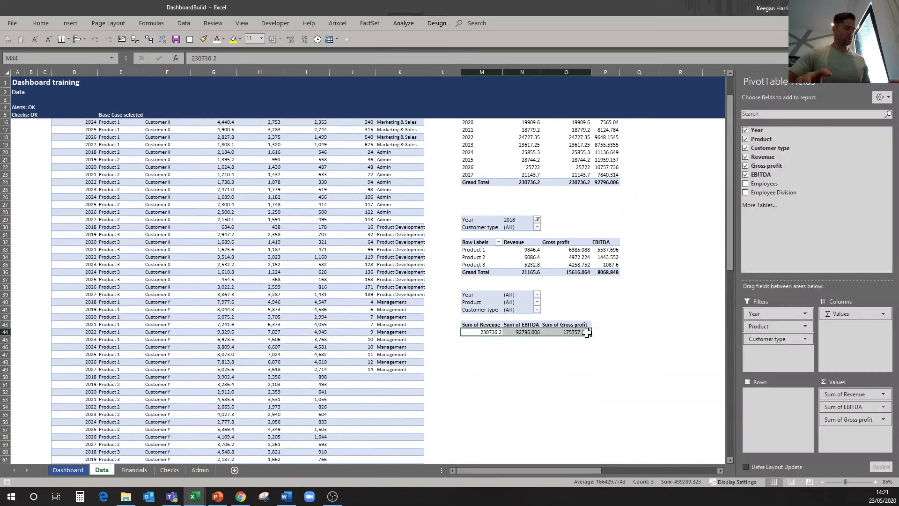
pyautogui.hotkey('alt', 'h')
pyautogui.press('k')
pyautogui.hotkey('alt', 'h')
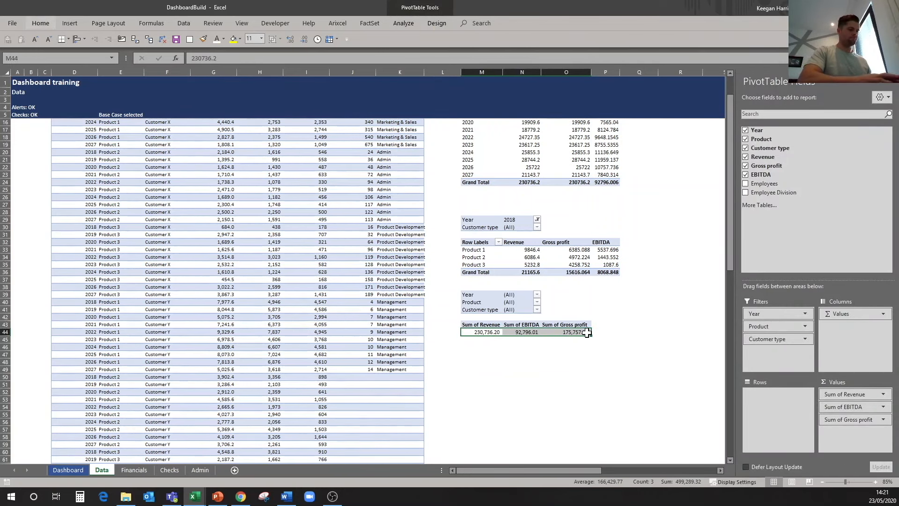
pyautogui.press('9')
pyautogui.hotkey('alt', 'h')
pyautogui.press('9')
# - Enter the bridge labels Revenue, COGs, Gross profit, Overheads and EBITDA in cells M47 to M51 below the PivotTable
pyautogui.press('Down')
pyautogui.press('Down')
pyautogui.press('Down')
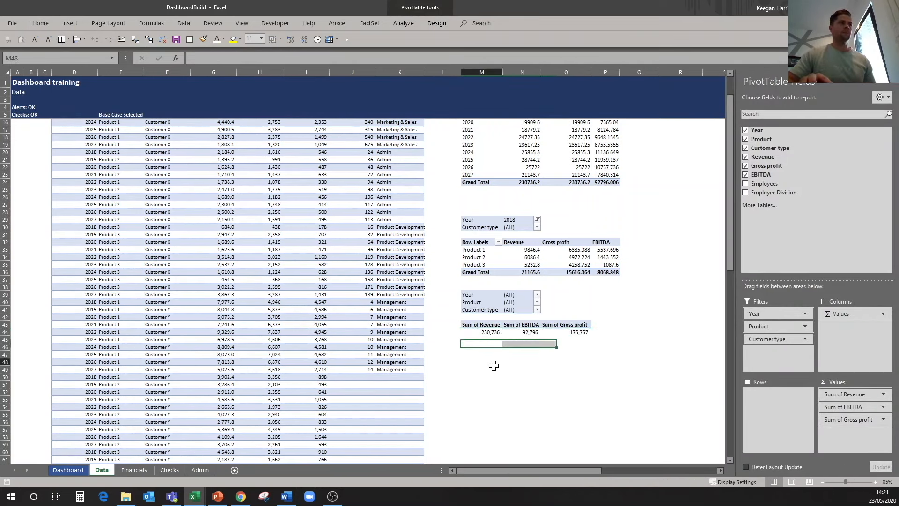
pyautogui.write('Revenu')
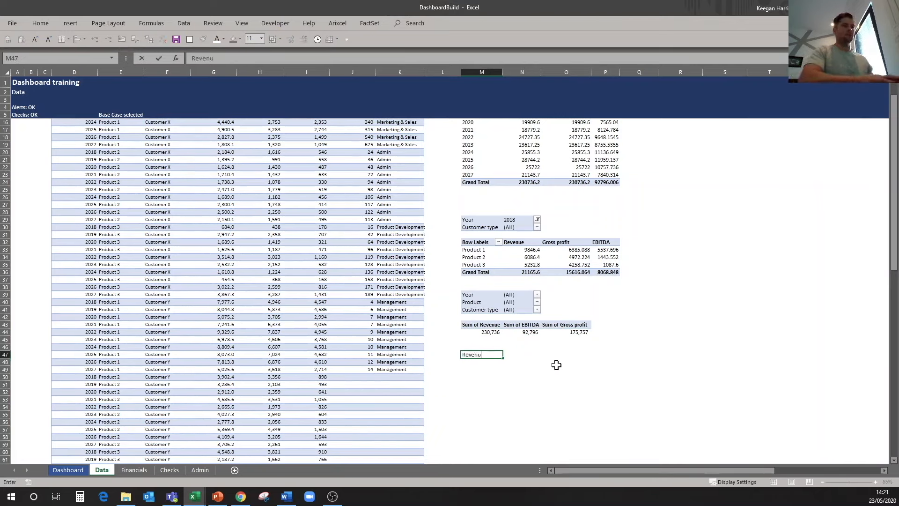
pyautogui.write('e')
pyautogui.press('Return')
pyautogui.write('c')
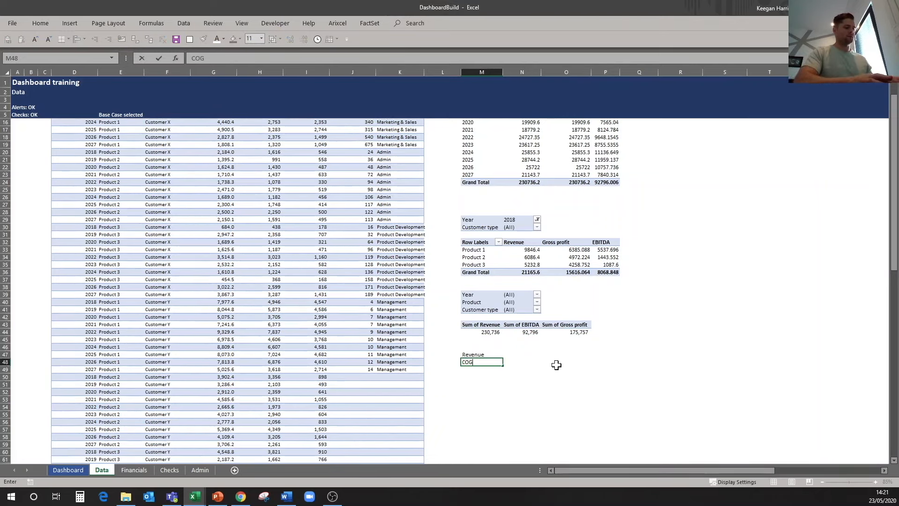
pyautogui.press('Return')
pyautogui.write('Gross profit')
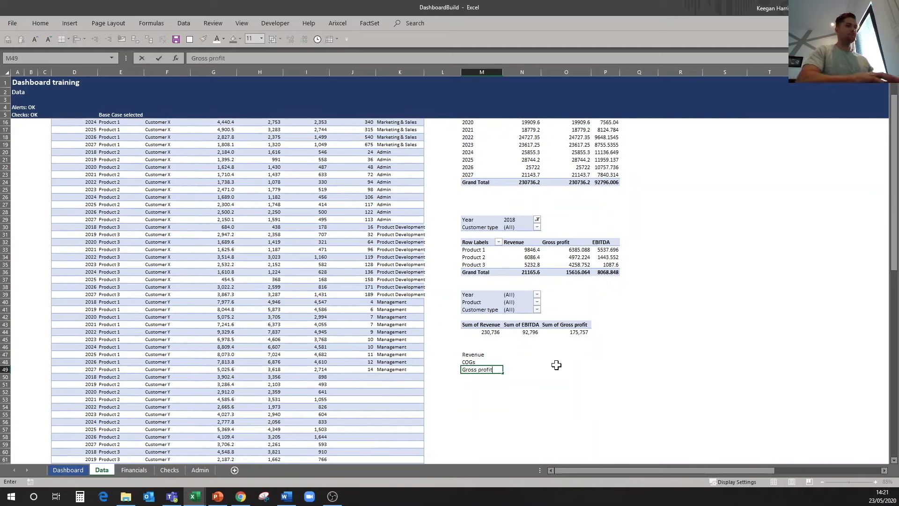
pyautogui.press('Return')
pyautogui.write('Overheads')
pyautogui.press('Return')
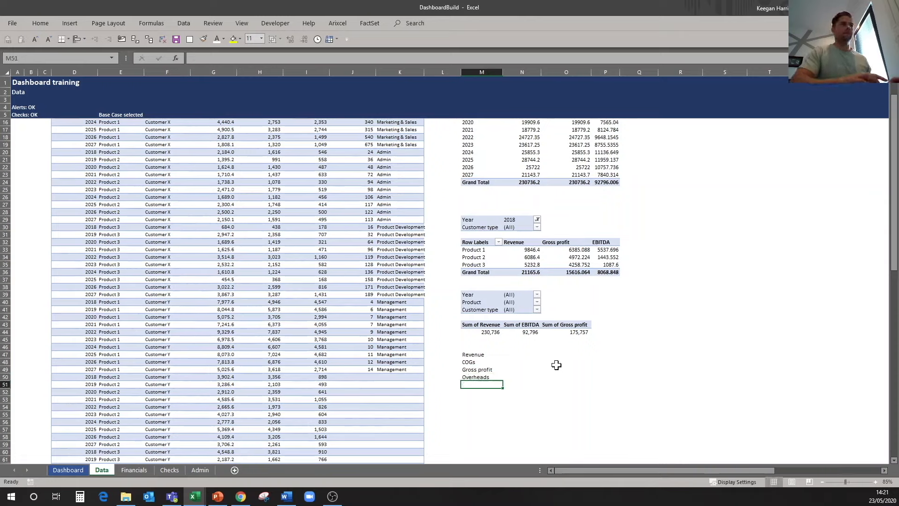
pyautogui.write('EB')
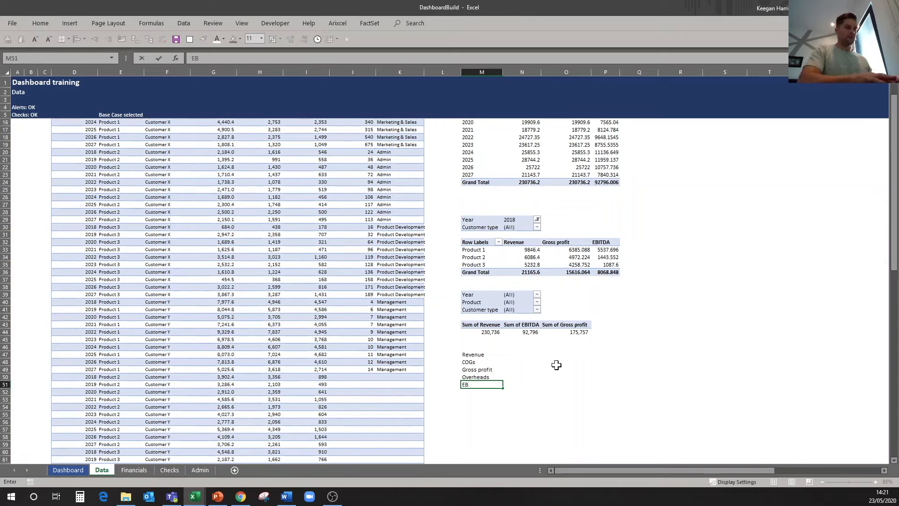
pyautogui.press('Tab')
pyautogui.press('Up')
pyautogui.press('Up')
pyautogui.press('Up')
pyautogui.press('Up')
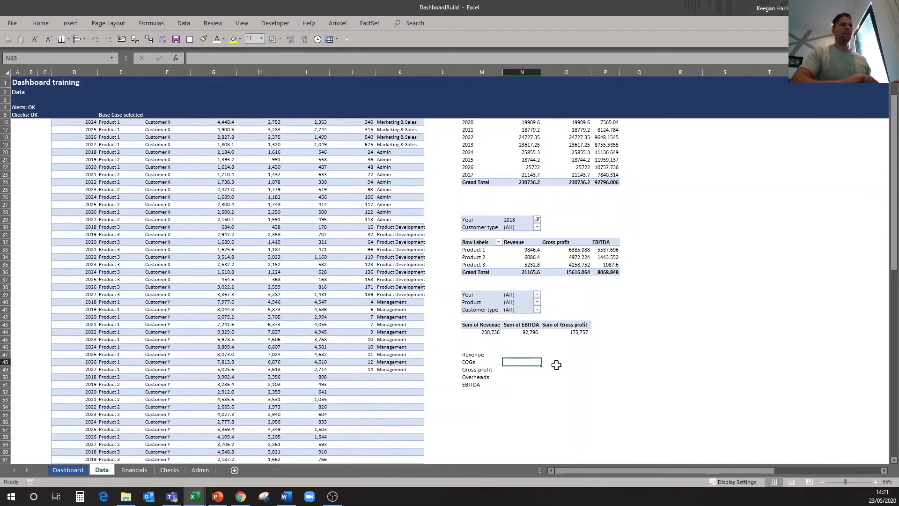
# - Link the Revenue, Gross profit and EBITDA rows in N47, N49 and N51 to PivotTable cells M44, O44 and N44
pyautogui.write('=')
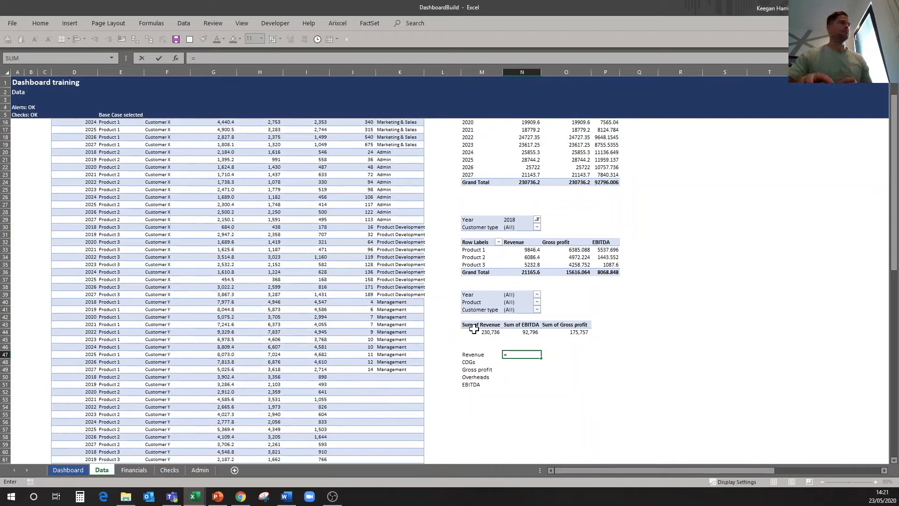
pyautogui.write('m44')
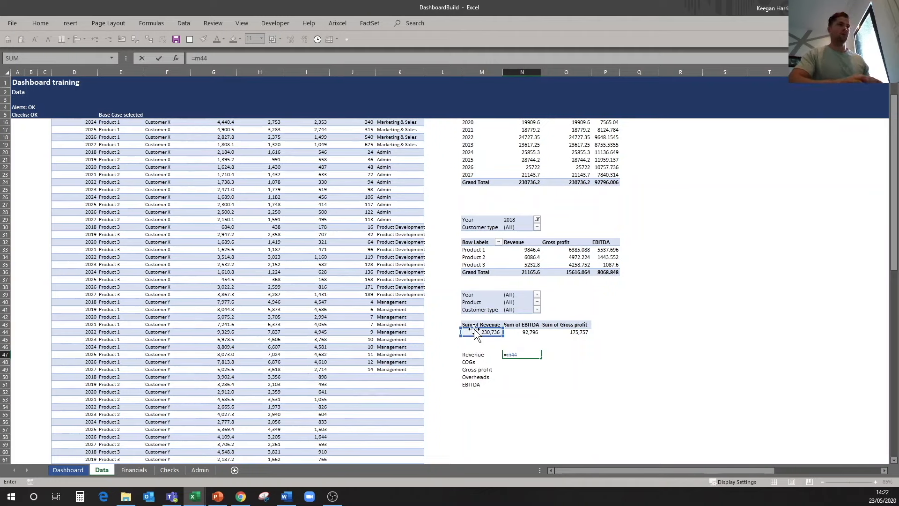
pyautogui.press('Return')
pyautogui.press('Down')
pyautogui.write('=')
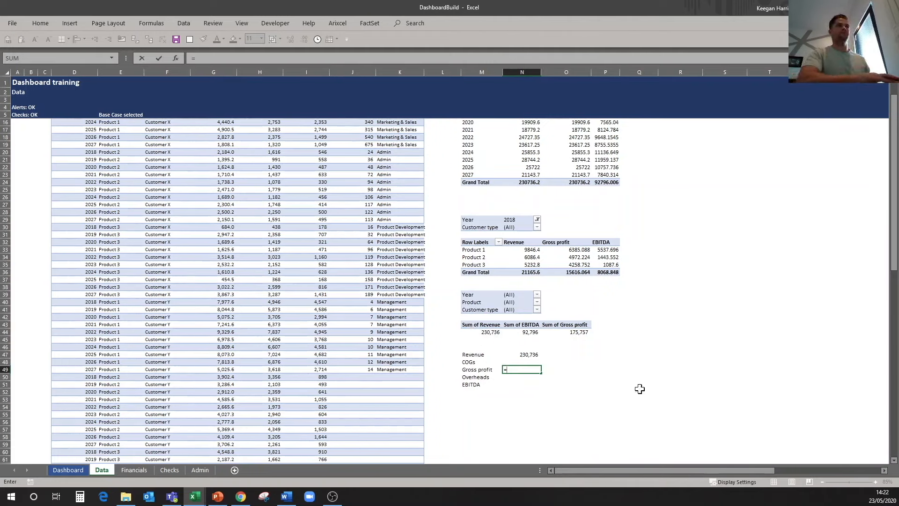
pyautogui.write('o44')
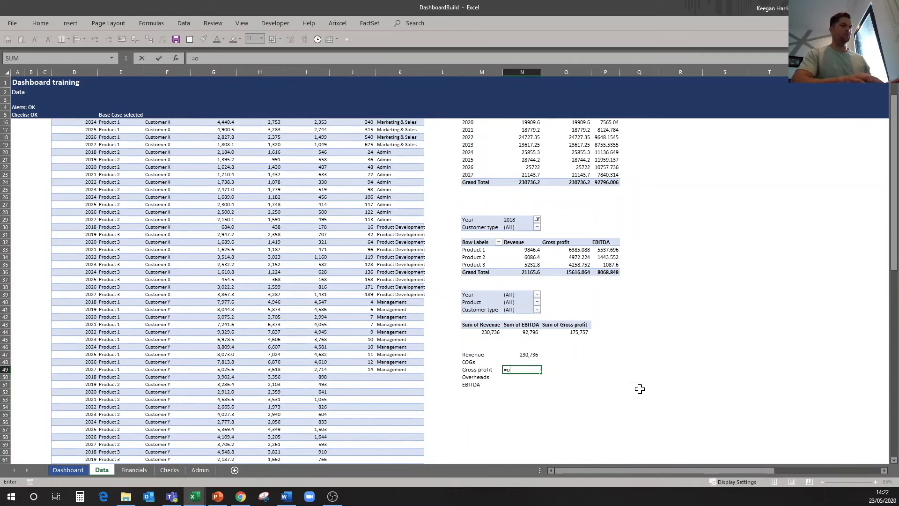
pyautogui.press('Return')
pyautogui.press('Down')
pyautogui.write('=')
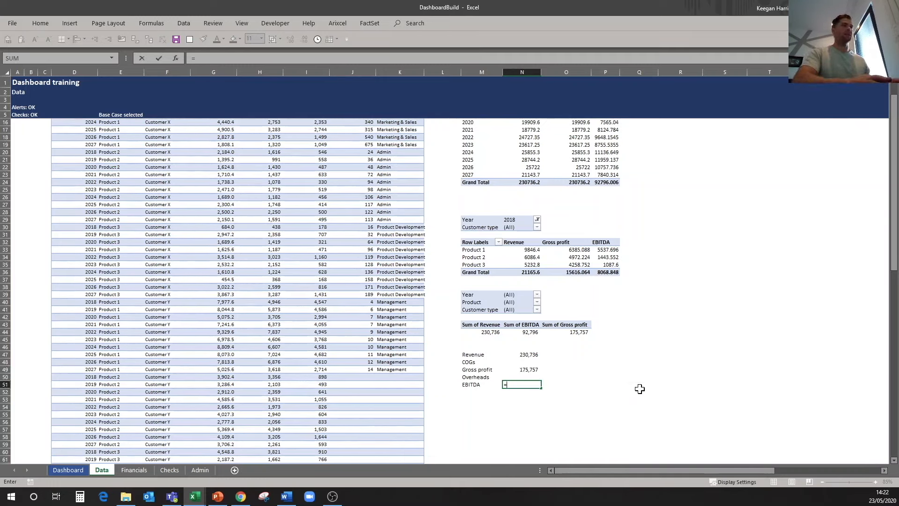
pyautogui.write('n44')
pyautogui.press('Return')
# - Calculate COGs in N48 as gross profit minus revenue with the formula =N49-N47
pyautogui.press('Up')
pyautogui.press('Up')
pyautogui.press('Up')
pyautogui.press('Up')
pyautogui.write('=')
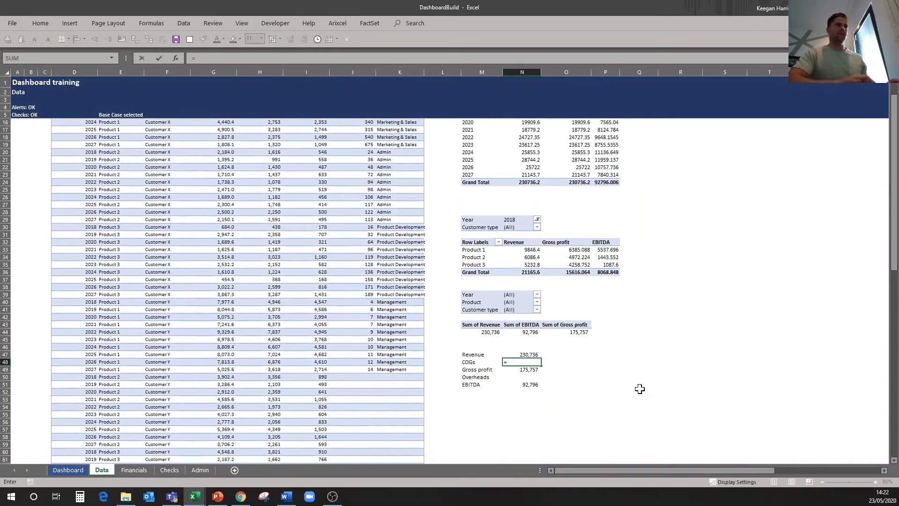
pyautogui.press('Down')
pyautogui.write('-')
pyautogui.press('Up')
pyautogui.press('Return')
pyautogui.press('Up')
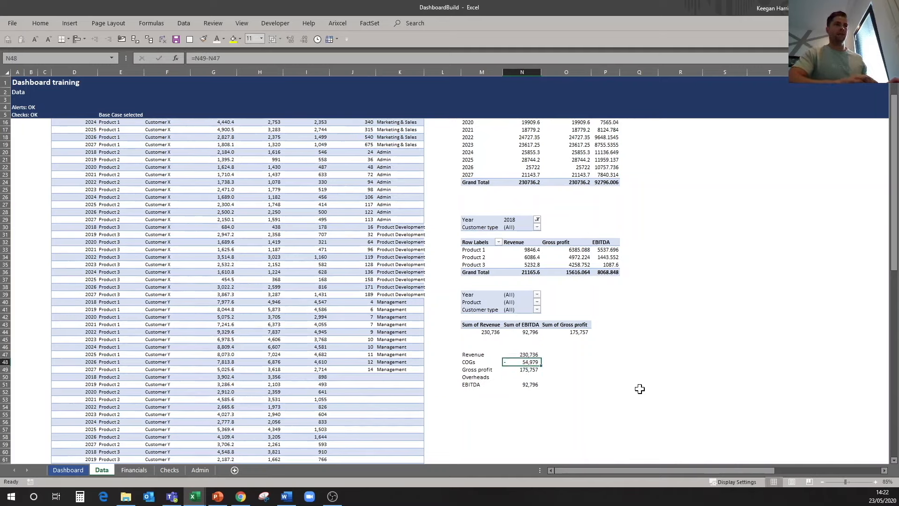
# - Copy the COGs formula from N48 into the Overheads cell N50
pyautogui.hotkey('shift', 'Up')
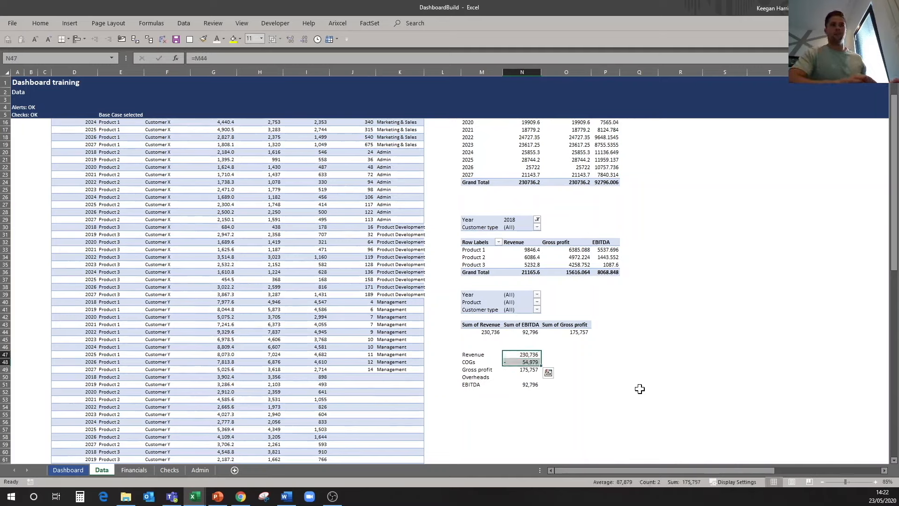
pyautogui.press('Down')
pyautogui.press('Down')
pyautogui.press('Down')
pyautogui.press('Up')
pyautogui.press('Up')
pyautogui.hotkey('ctrl', 'c')
pyautogui.press('Down')
pyautogui.press('Down')
pyautogui.press('Return')
# - Insert a waterfall chart from the bridge labels and values in M47:N51
pyautogui.press('Up')
pyautogui.press('Up')
pyautogui.press('Up')
pyautogui.press('Up')
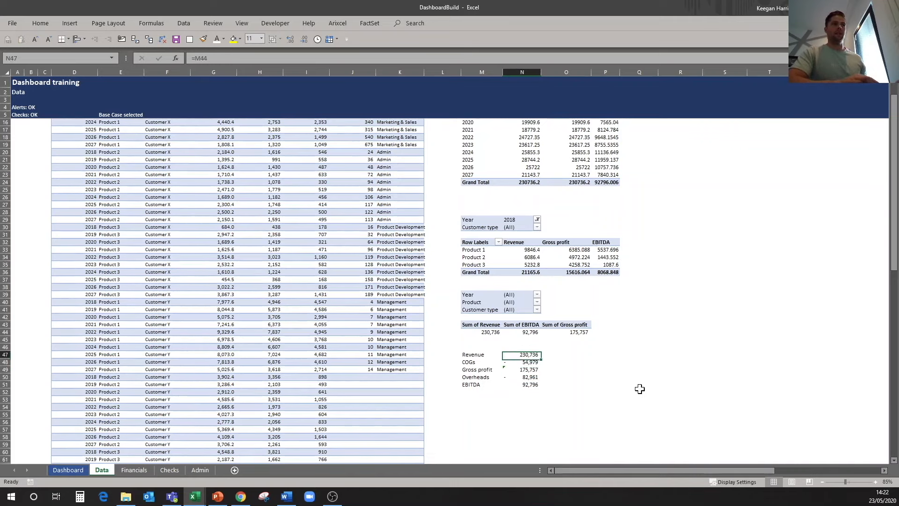
pyautogui.press('Left')
pyautogui.hotkey('shift', 'Right')
pyautogui.hotkey('shift', 'Down')
pyautogui.hotkey('shift', 'Down')
pyautogui.hotkey('shift', 'Down')
pyautogui.hotkey('shift', 'Down')
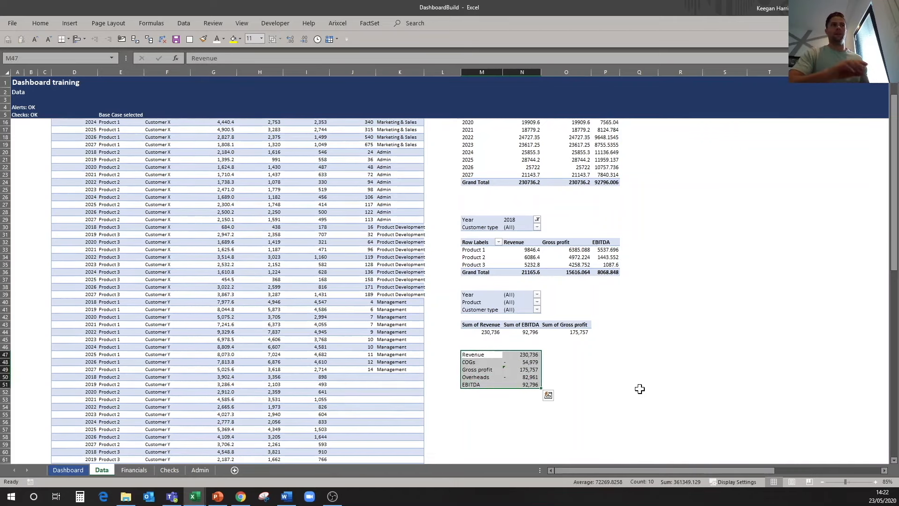
pyautogui.click(70, 22)
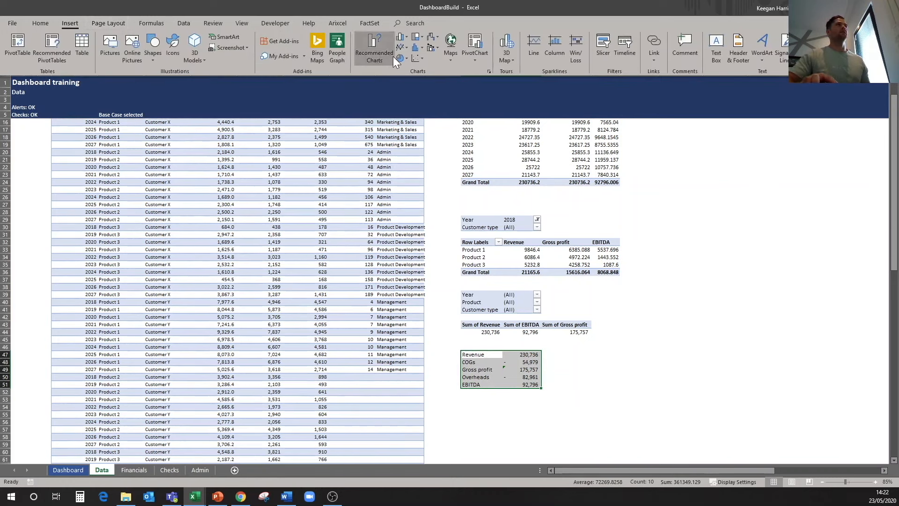
pyautogui.click(384, 44)
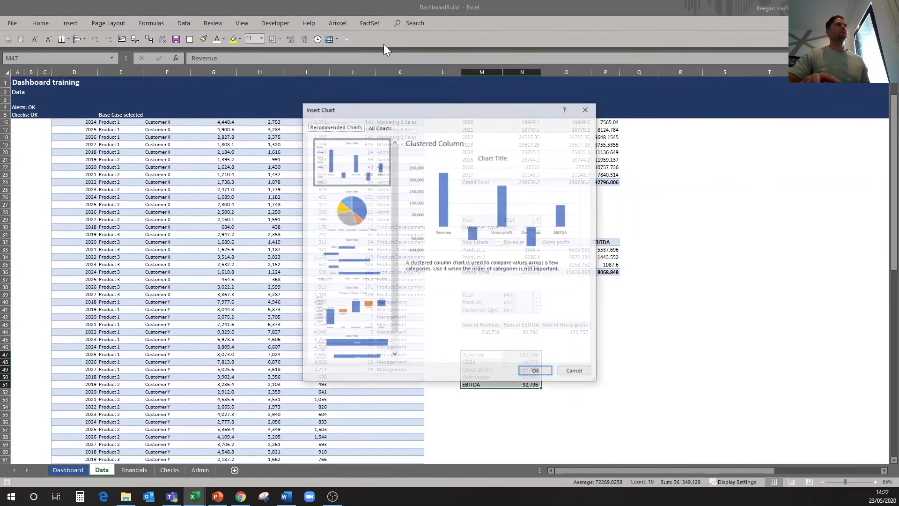
pyautogui.click(380, 127)
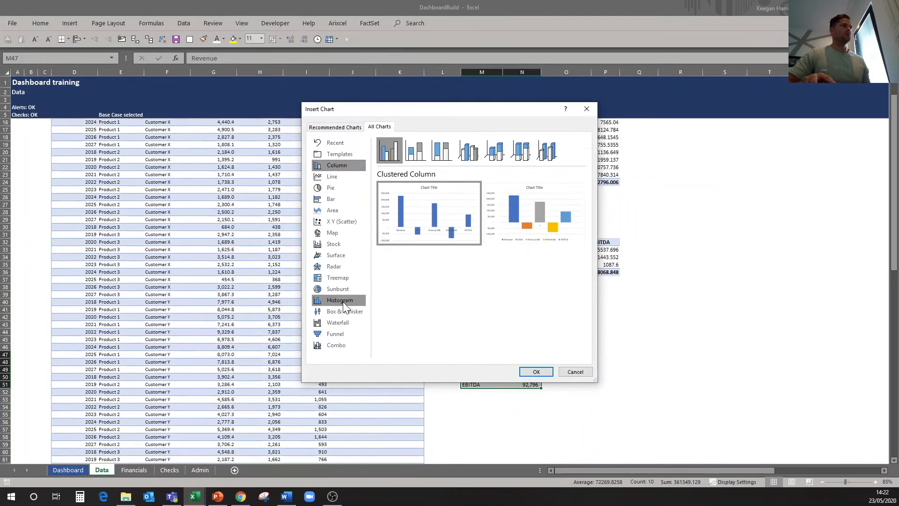
pyautogui.click(344, 322)
pyautogui.moveTo(470, 240)
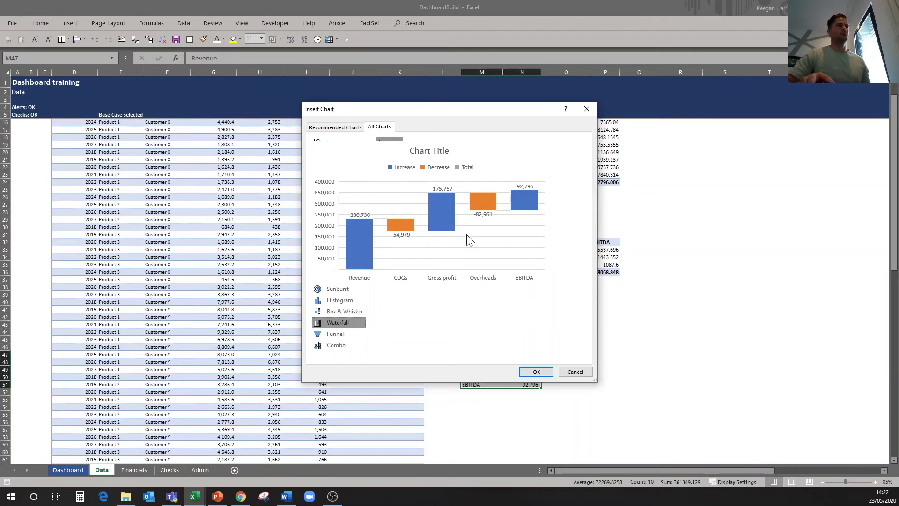
pyautogui.click(536, 371)
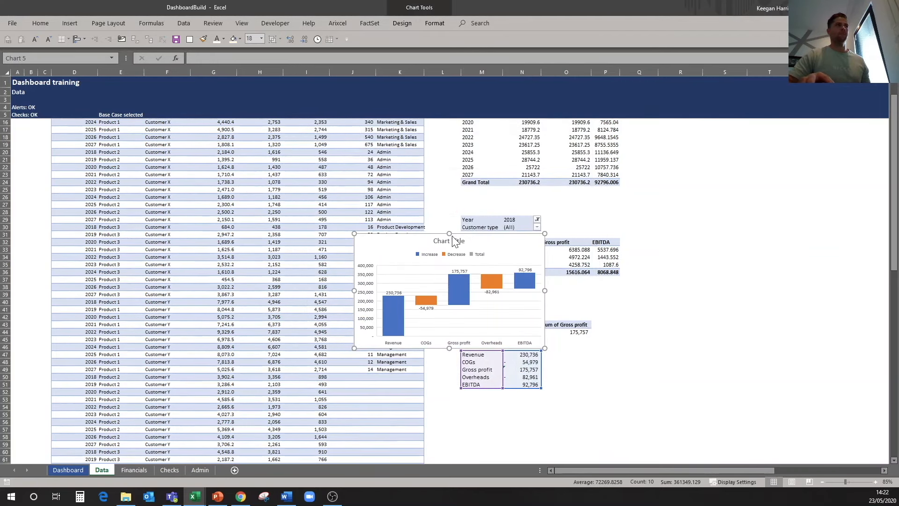
# - Move the waterfall chart into the empty area beside the bridge table and delete its chart title
pyautogui.moveTo(455, 240); pyautogui.dragTo(685, 303)
pyautogui.click(734, 316)
pyautogui.press('Delete')
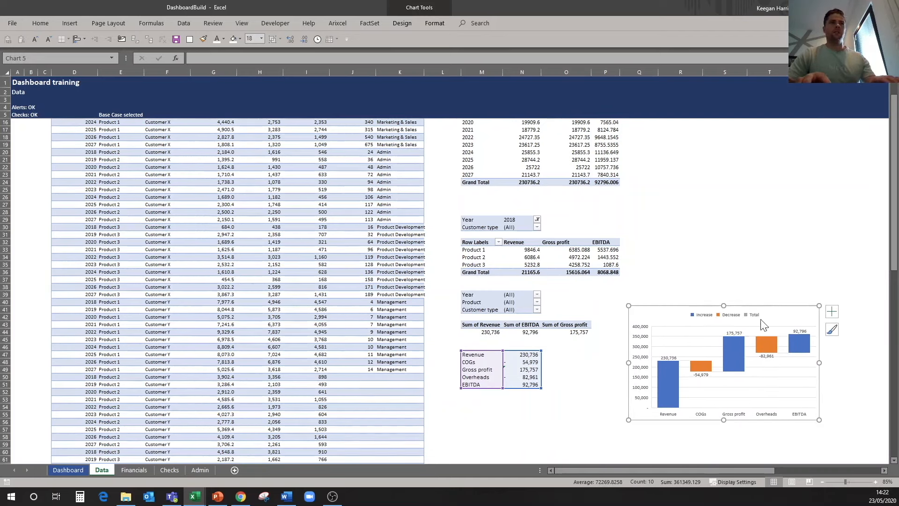
# - Set the Gross profit and EBITDA columns of the waterfall chart as totals
pyautogui.rightClick(736, 359)
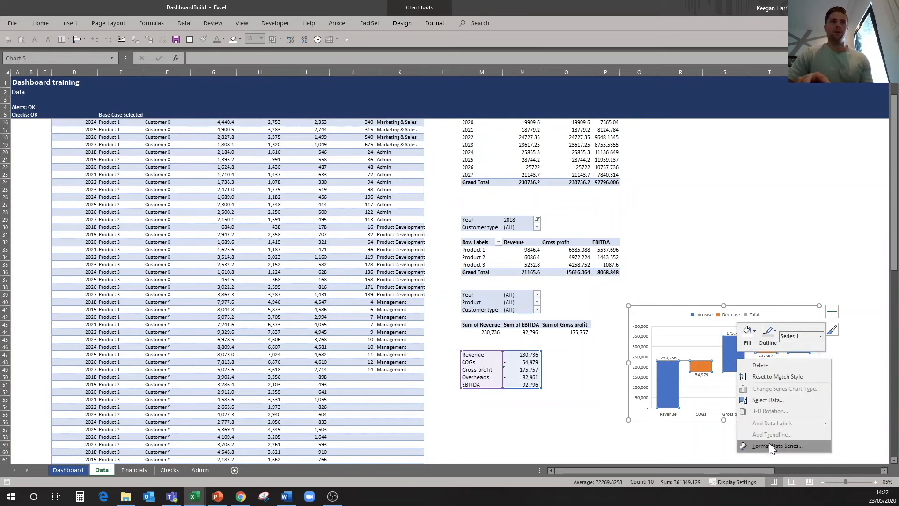
pyautogui.click(730, 362)
pyautogui.rightClick(732, 359)
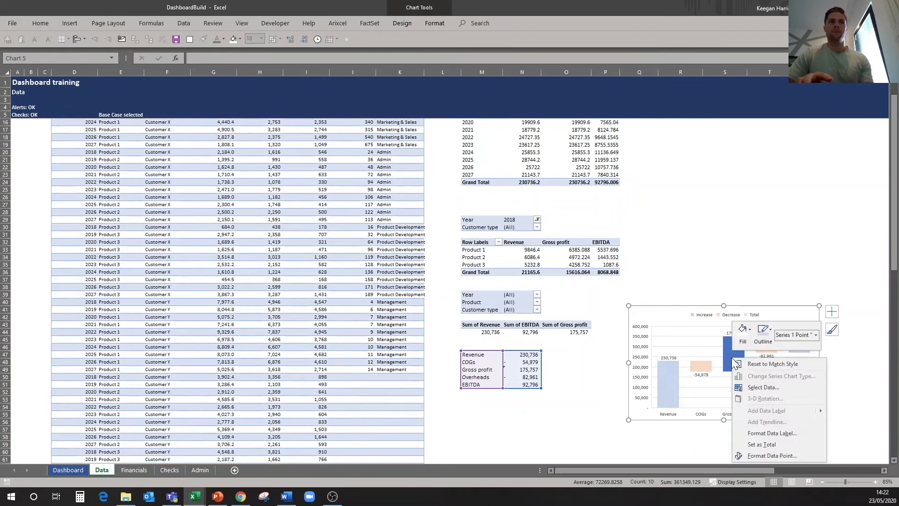
pyautogui.click(762, 444)
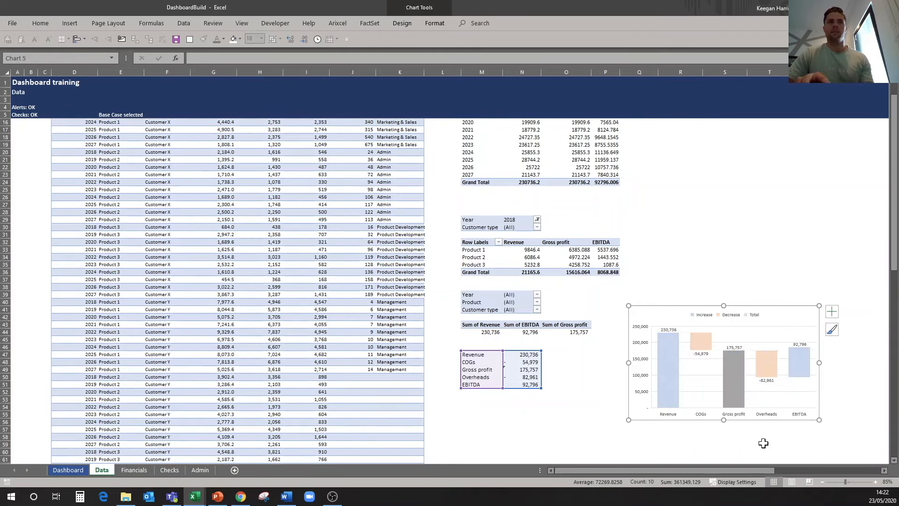
pyautogui.click(799, 360)
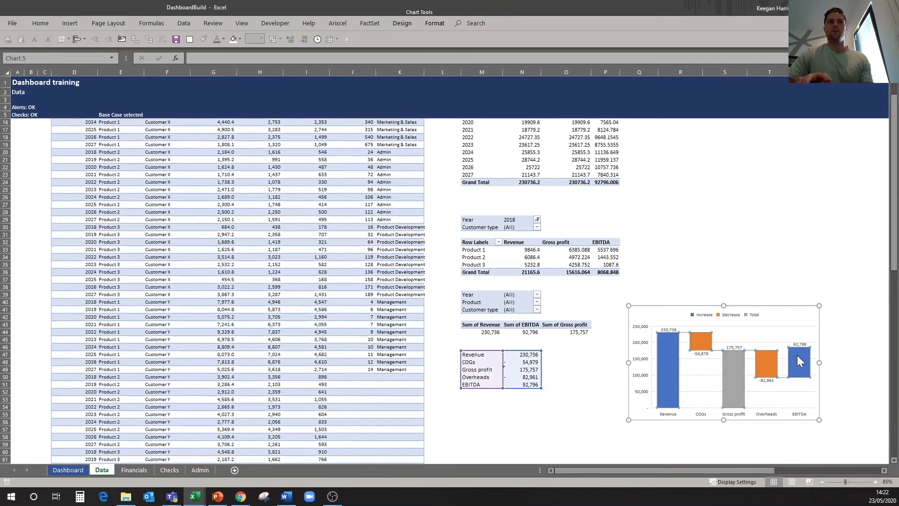
pyautogui.click(799, 360)
pyautogui.rightClick(798, 355)
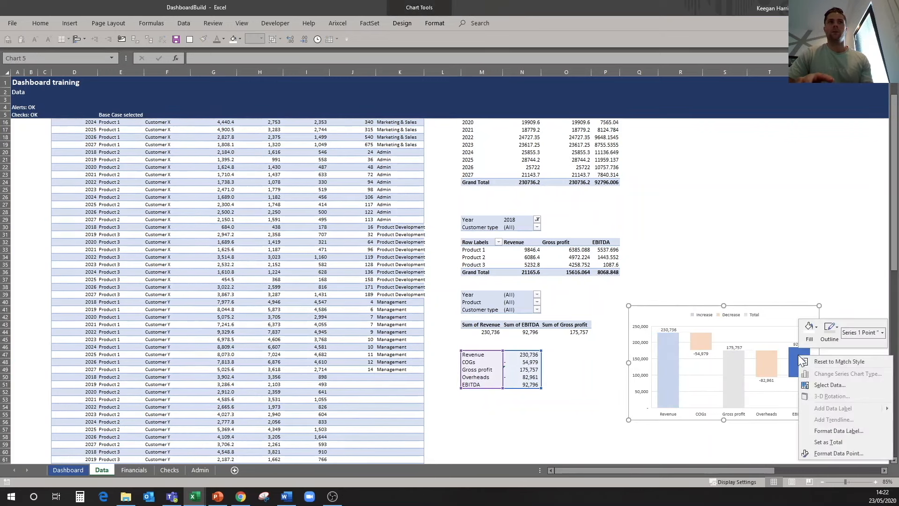
pyautogui.click(837, 441)
pyautogui.click(847, 385)
# - Move the waterfall chart to the Dashboard sheet, place it below the EBITDA bridge heading and widen it to the panel's edge
pyautogui.click(778, 310)
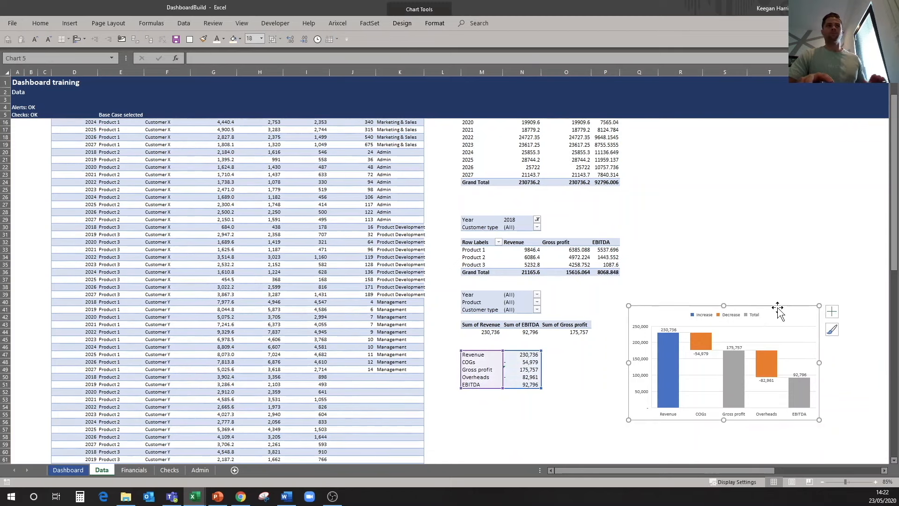
pyautogui.hotkey('ctrl', 'x')
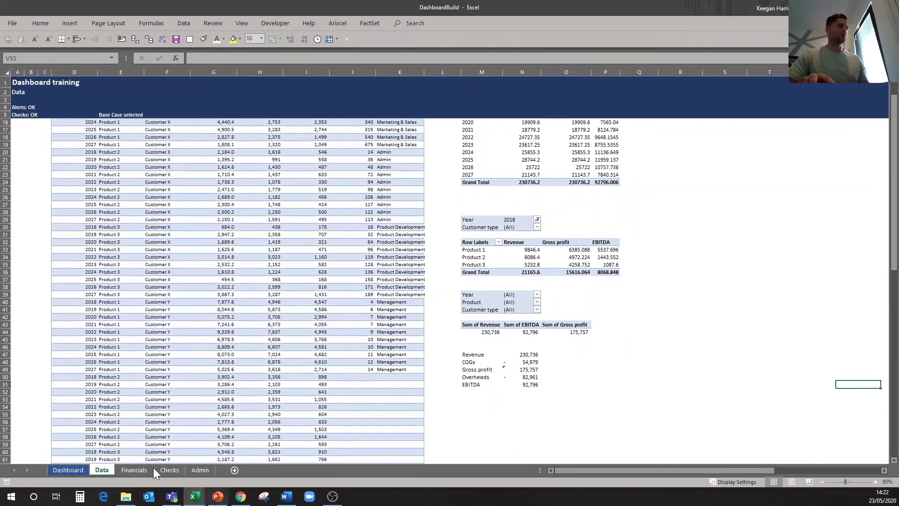
pyautogui.click(68, 470)
pyautogui.hotkey('ctrl', 'v')
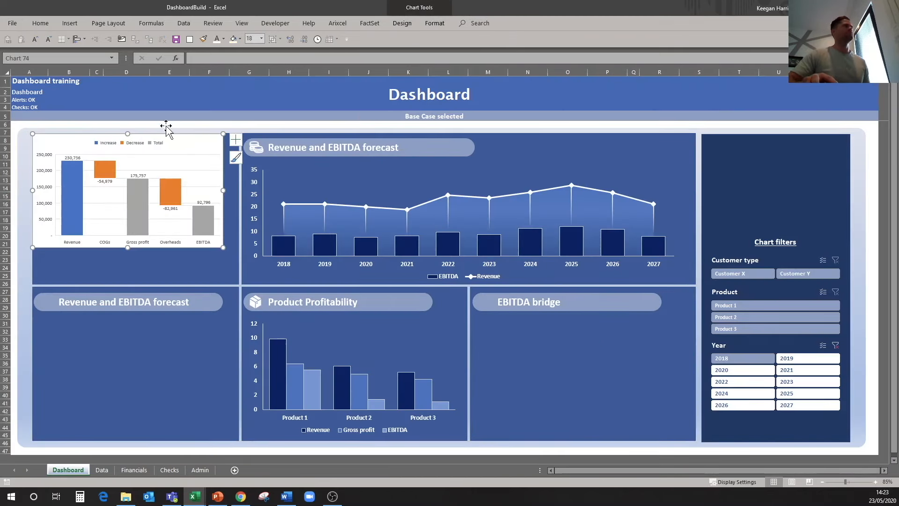
pyautogui.moveTo(173, 135); pyautogui.dragTo(616, 319)
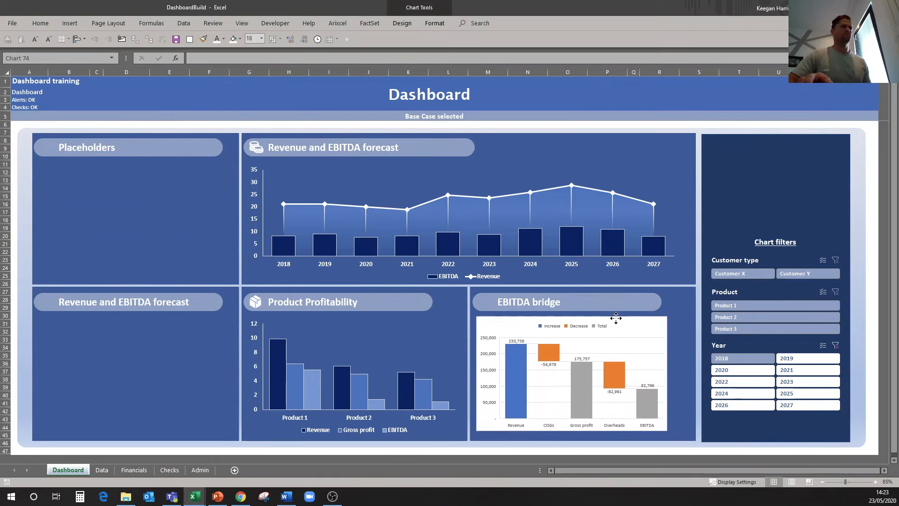
pyautogui.moveTo(669, 374); pyautogui.dragTo(693, 373)
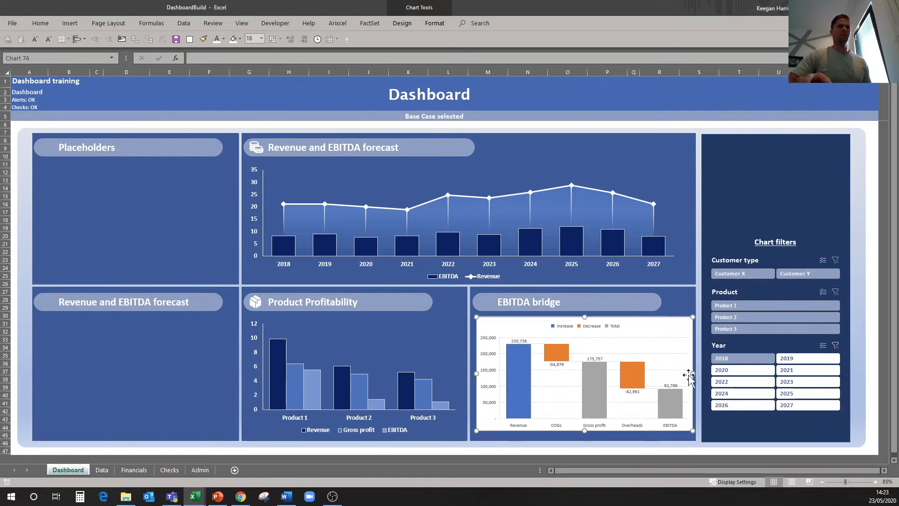
# - Remove the fill and outline from the EBITDA bridge chart area
pyautogui.rightClick(651, 326)
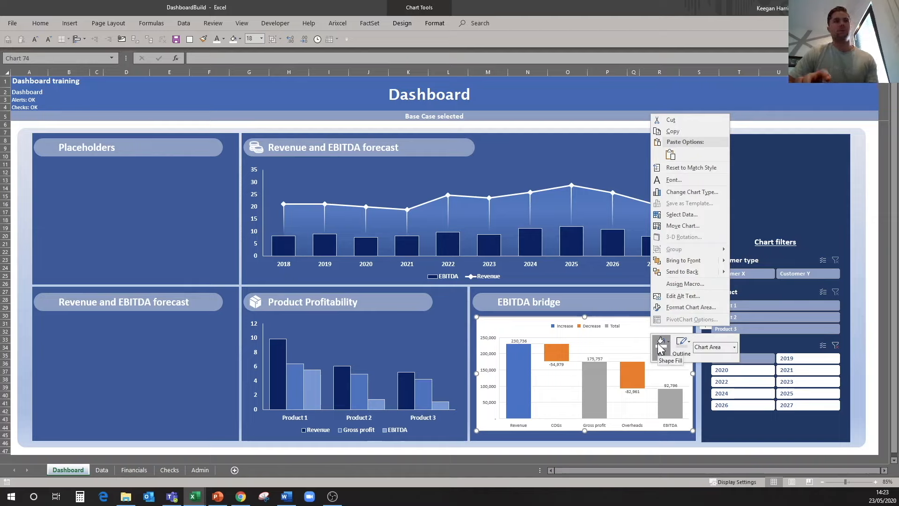
pyautogui.click(661, 347)
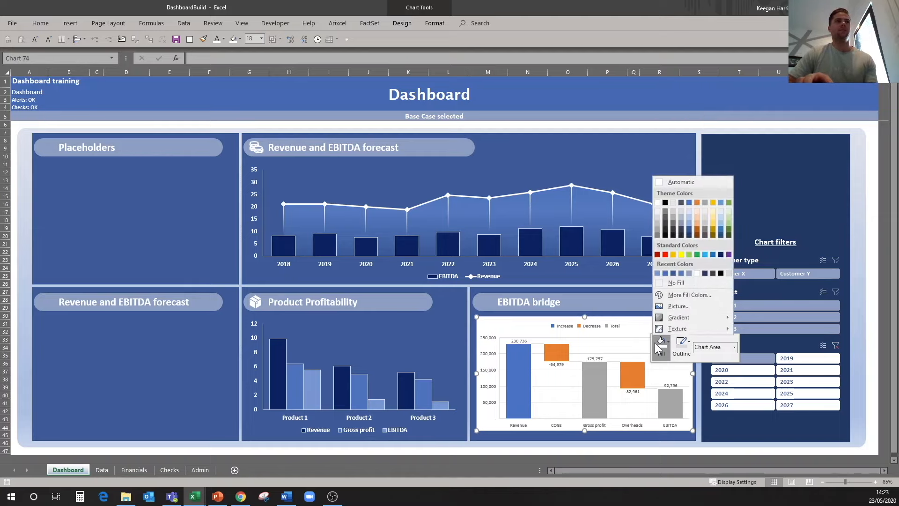
pyautogui.click(687, 282)
pyautogui.click(682, 346)
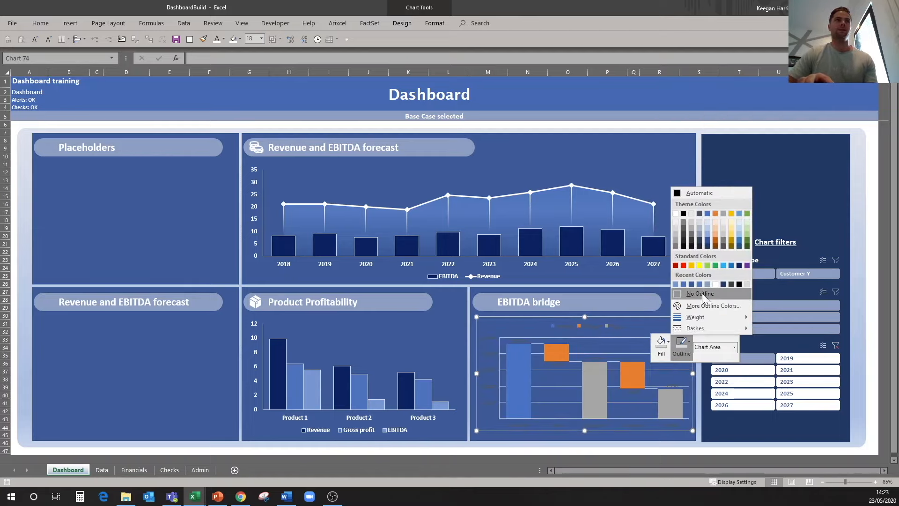
pyautogui.click(701, 293)
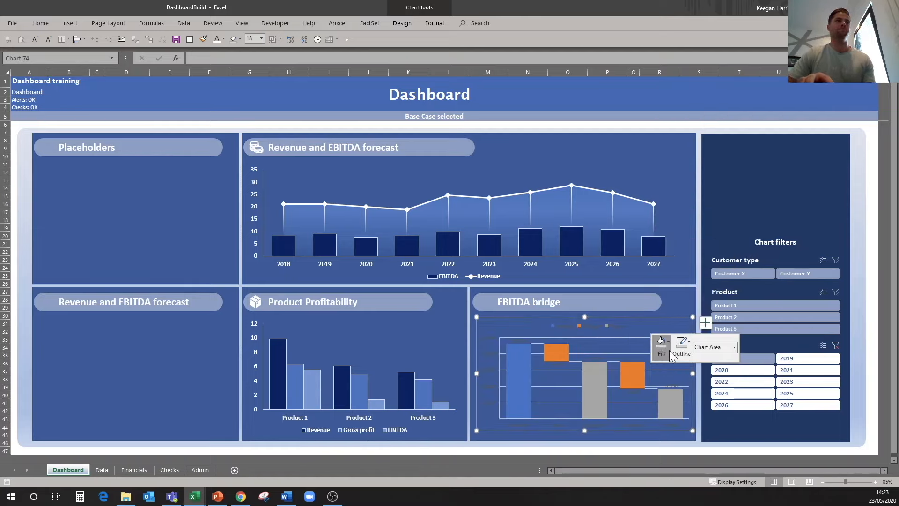
# - Set the EBITDA bridge chart's text to size 12 in white and remove its legend and gridlines
pyautogui.click(215, 41)
pyautogui.write('12')
pyautogui.press('Return')
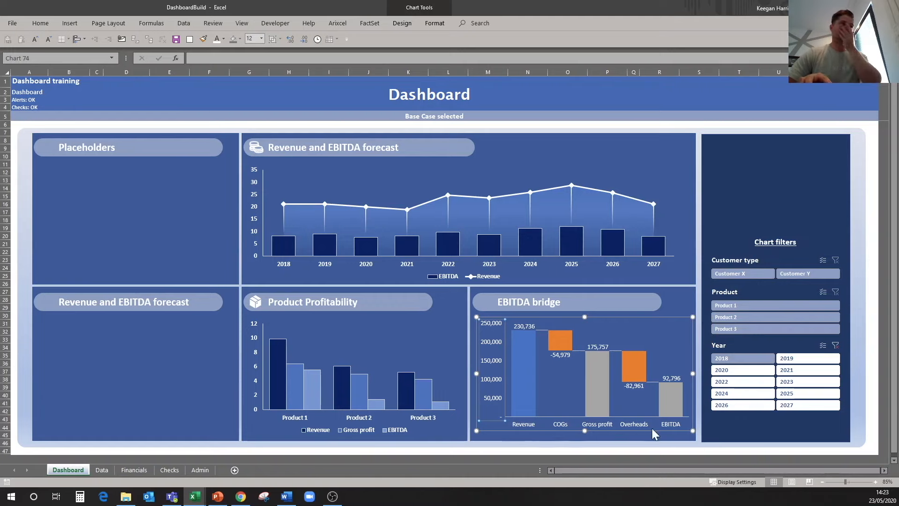
# - Format the bridge chart's value axis as Number with no decimals and display units in Thousands, hiding the display units label
pyautogui.hotkey('ctrl', '1')
pyautogui.click(794, 227)
pyautogui.click(870, 246)
pyautogui.click(801, 267)
pyautogui.click(781, 213)
pyautogui.click(877, 185)
pyautogui.click(840, 215)
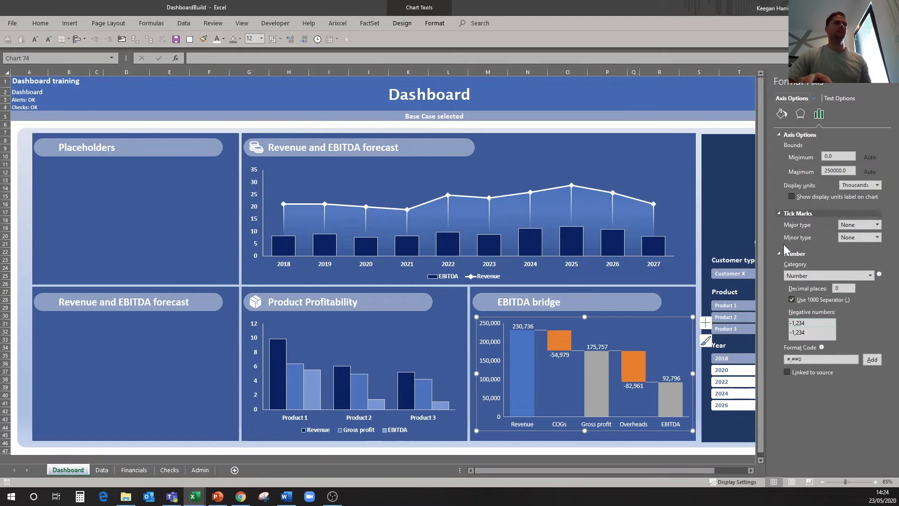
pyautogui.click(792, 197)
# - Select the bridge chart's data series and switch to the DashboardExampleBuild workbook to check its finished EBITDA bridge styling
pyautogui.click(670, 378)
pyautogui.click(513, 357)
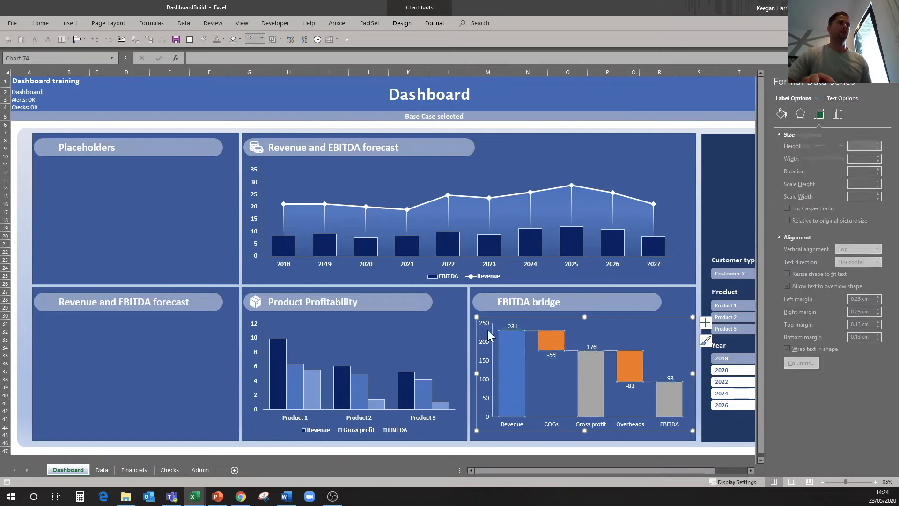
pyautogui.moveTo(195, 496)
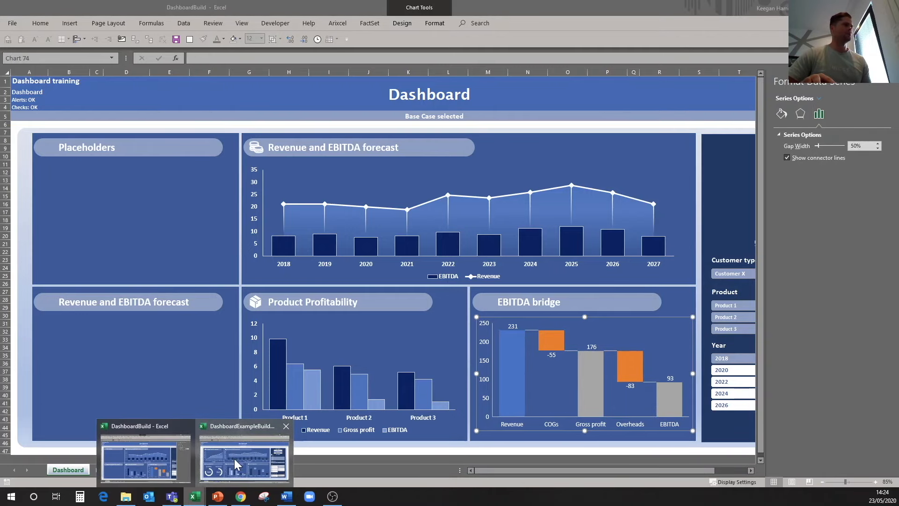
pyautogui.click(244, 474)
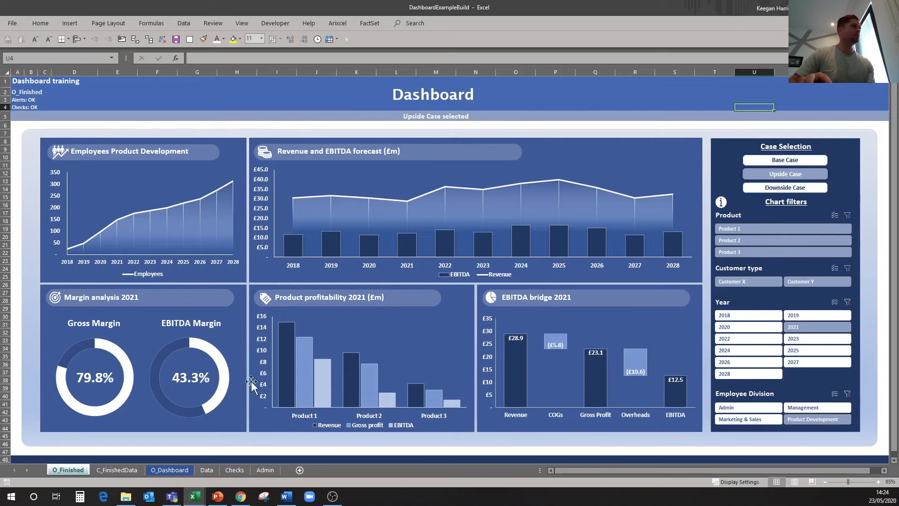
# - Return to the DashboardBuild workbook and set the EBITDA bridge value axis number format to the Custom type #,##0.00;[Red]#,##0.00
pyautogui.moveTo(194, 496)
pyautogui.click(141, 452)
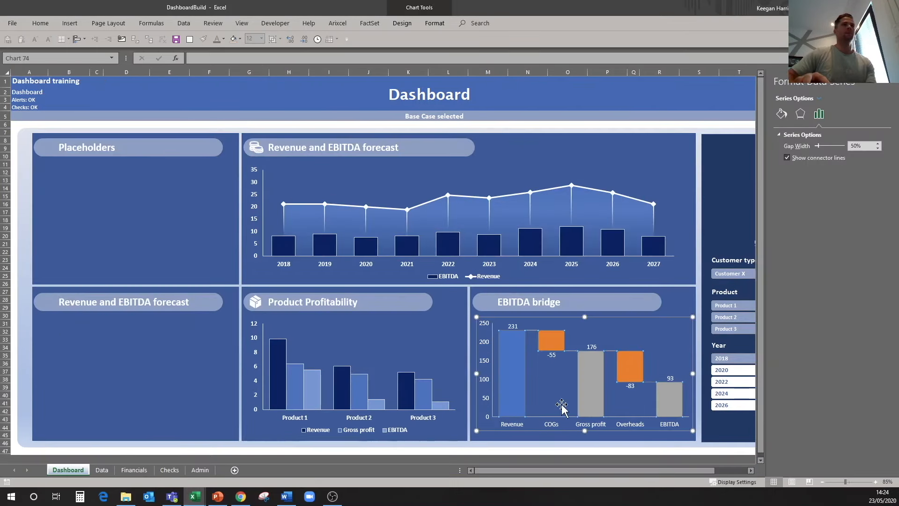
pyautogui.click(484, 342)
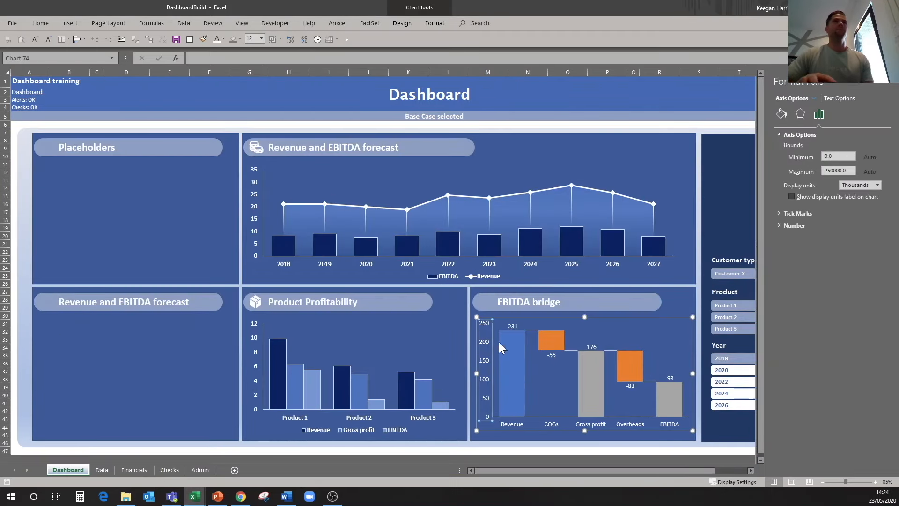
pyautogui.click(780, 224)
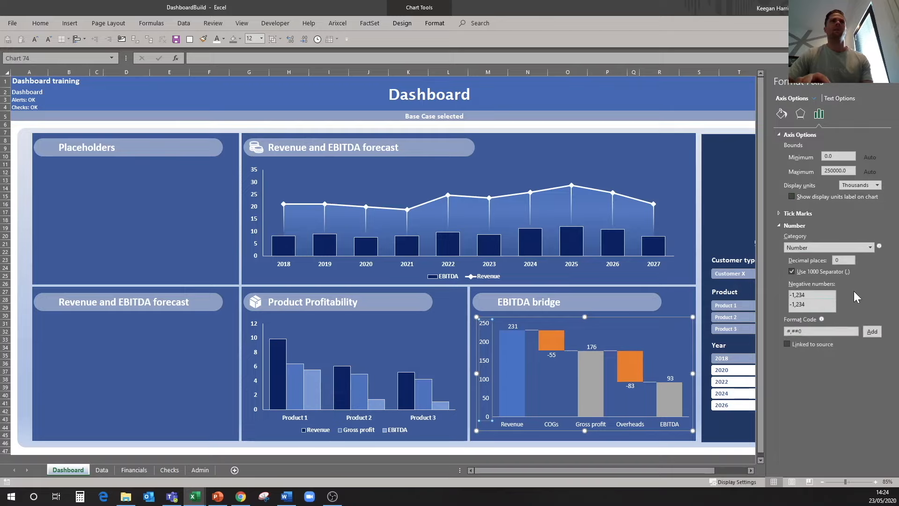
pyautogui.click(871, 246)
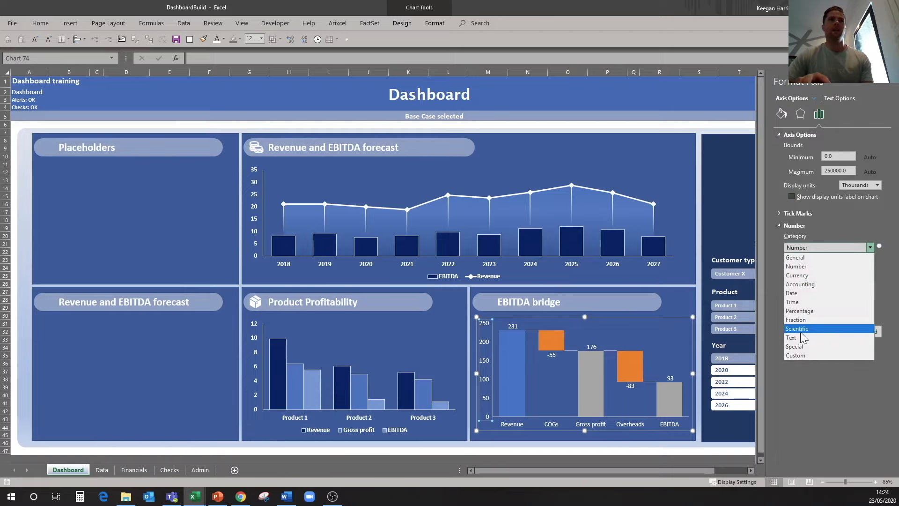
pyautogui.click(795, 355)
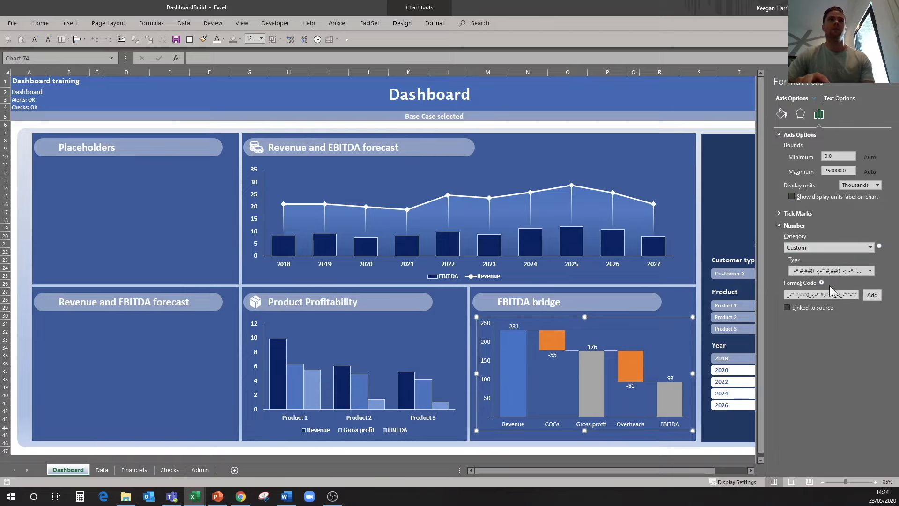
pyautogui.click(869, 271)
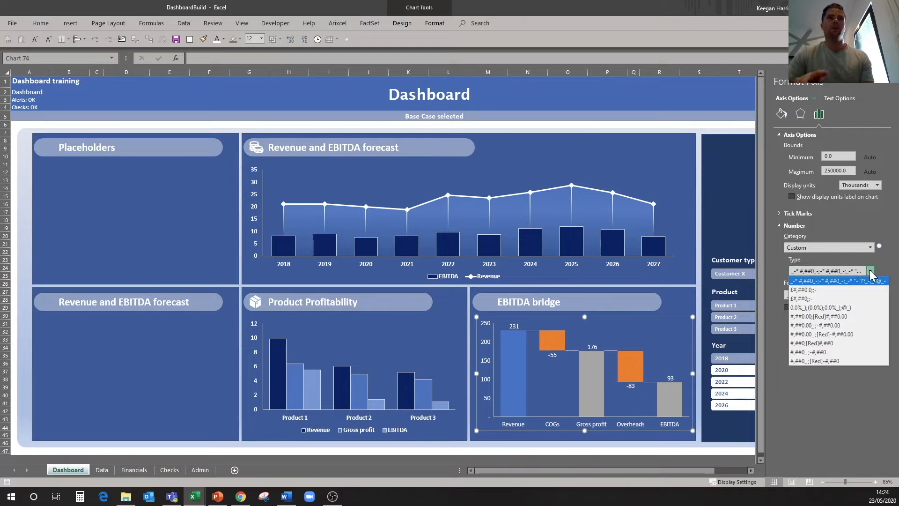
pyautogui.click(843, 317)
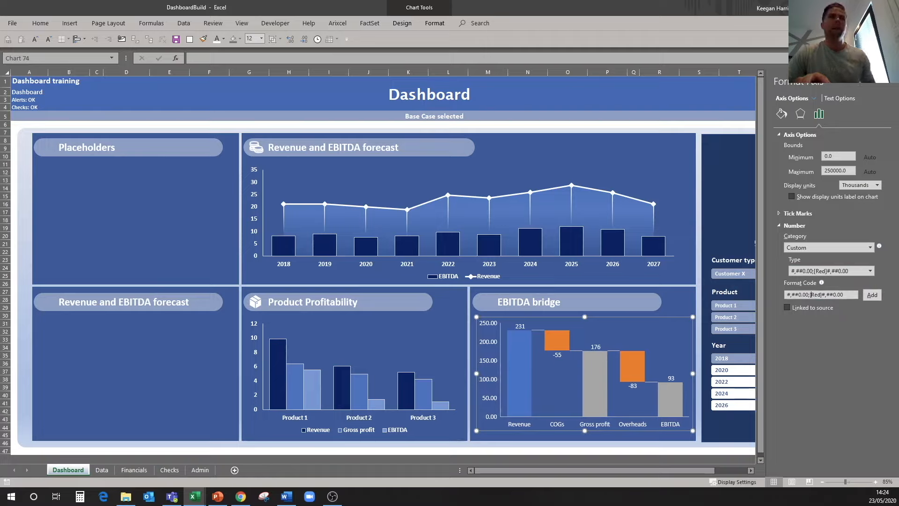
# - Edit the value axis format code to #,##0;(#,##0) and add it as a custom format
pyautogui.press('BackSpace')
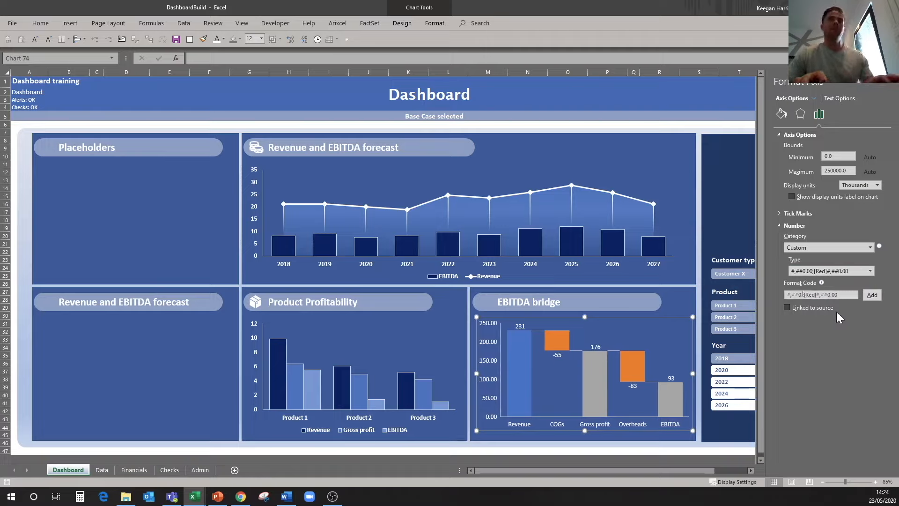
pyautogui.press('BackSpace')
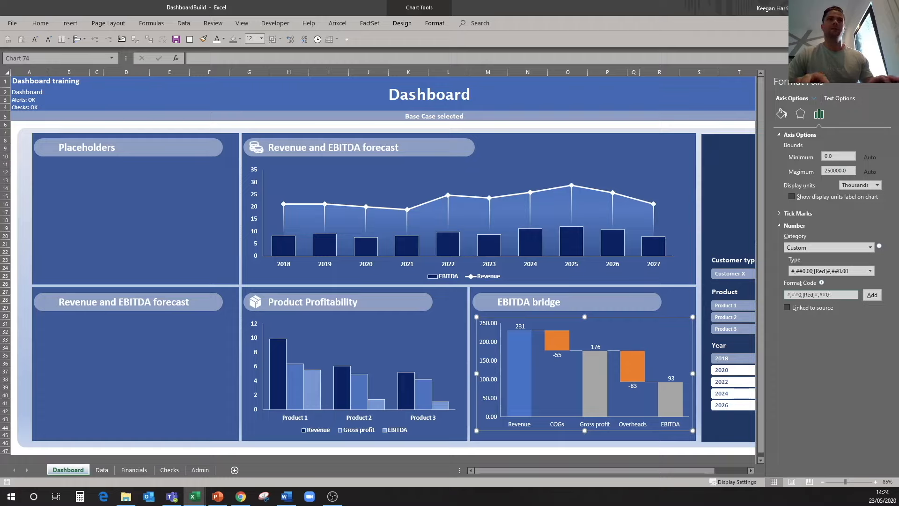
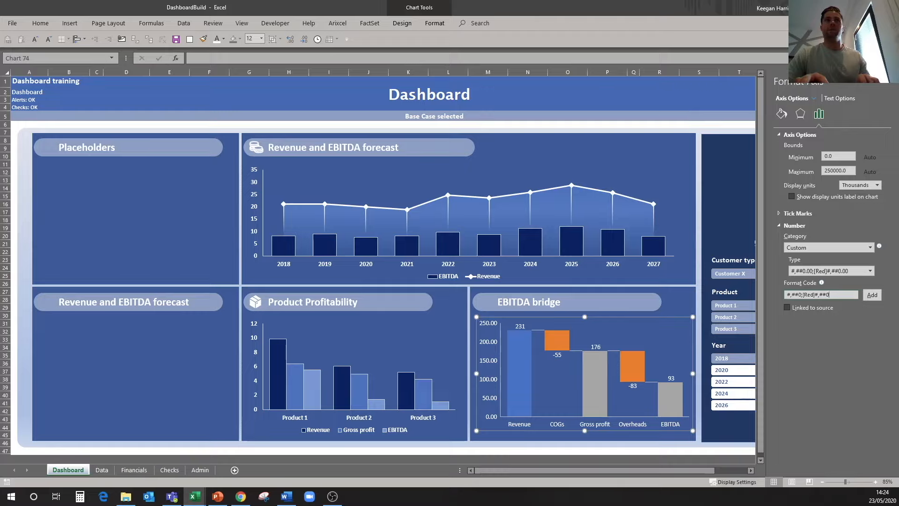
pyautogui.press('BackSpace')
pyautogui.press('BackSpace')
pyautogui.press('BackSpace')
pyautogui.press('BackSpace')
pyautogui.press('BackSpace')
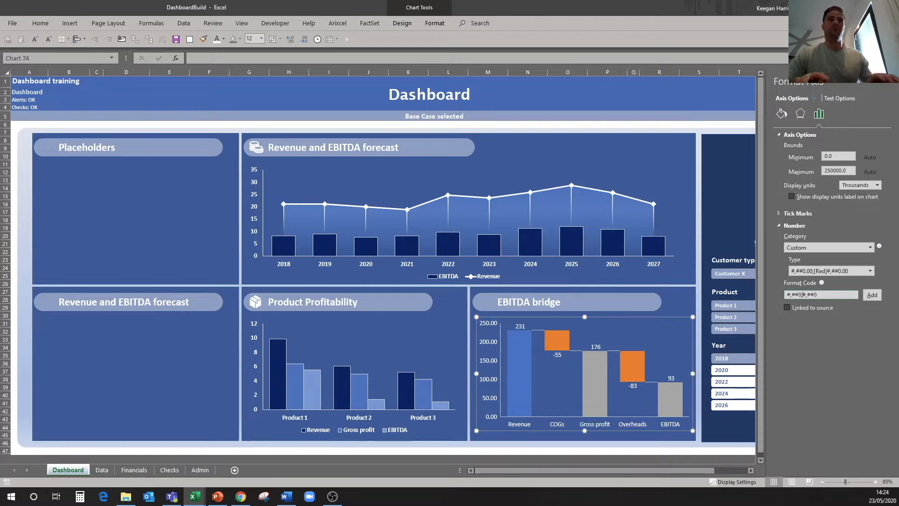
pyautogui.write('(')
pyautogui.press('End')
pyautogui.write(')')
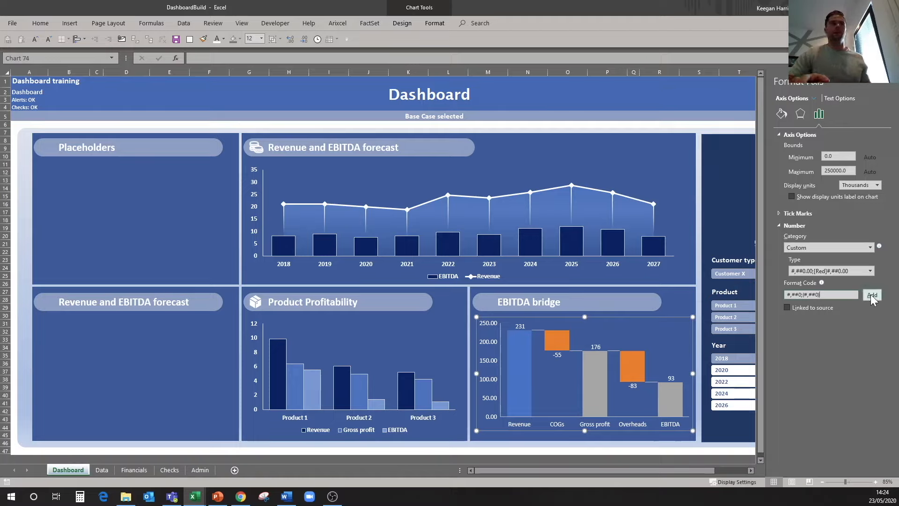
pyautogui.click(871, 294)
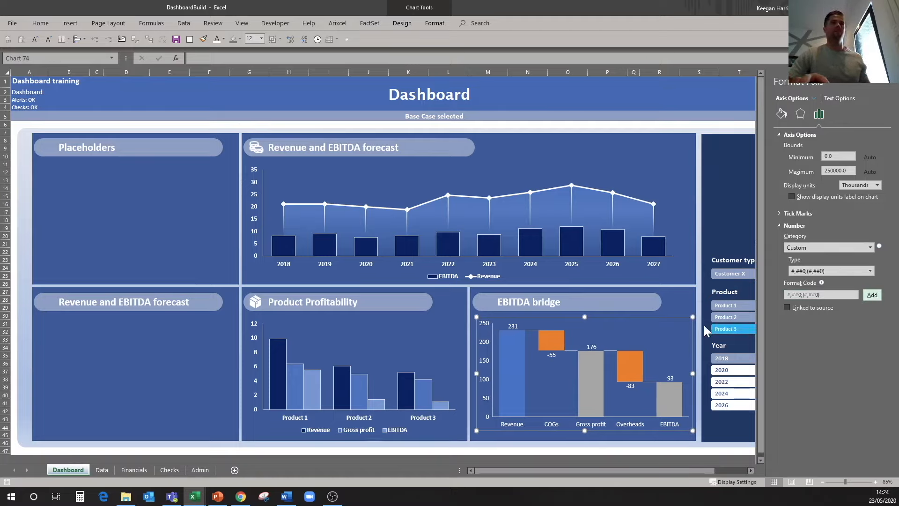
# - Select the bridge chart's data labels and give them the custom number type #,##0_ ;[Red]-#,##0
pyautogui.click(593, 346)
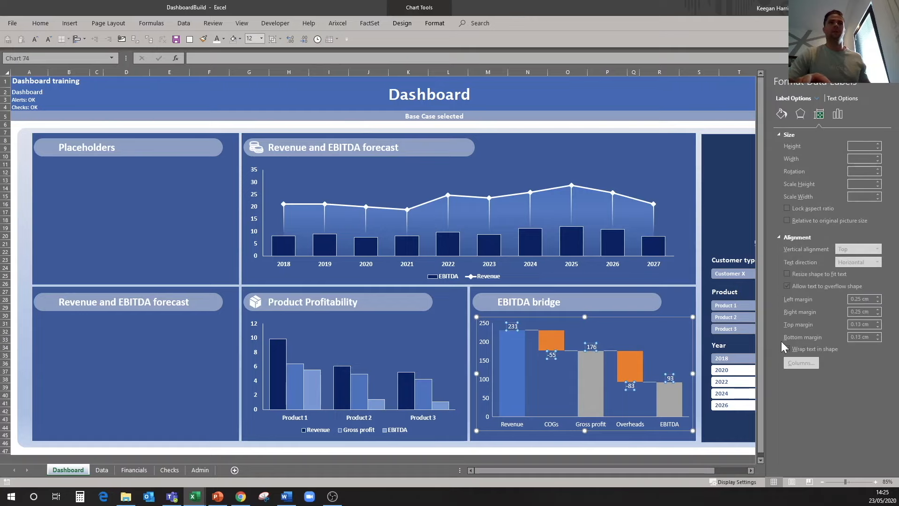
pyautogui.click(847, 100)
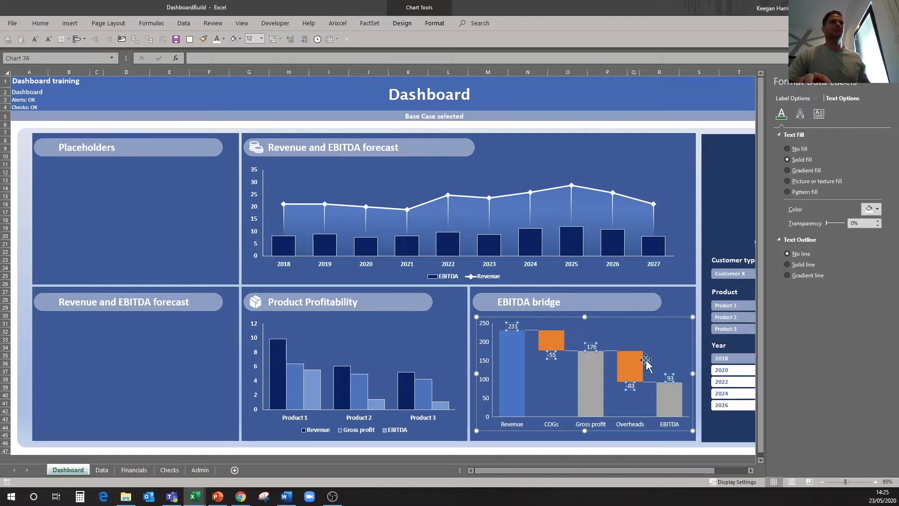
pyautogui.rightClick(592, 347)
pyautogui.click(636, 445)
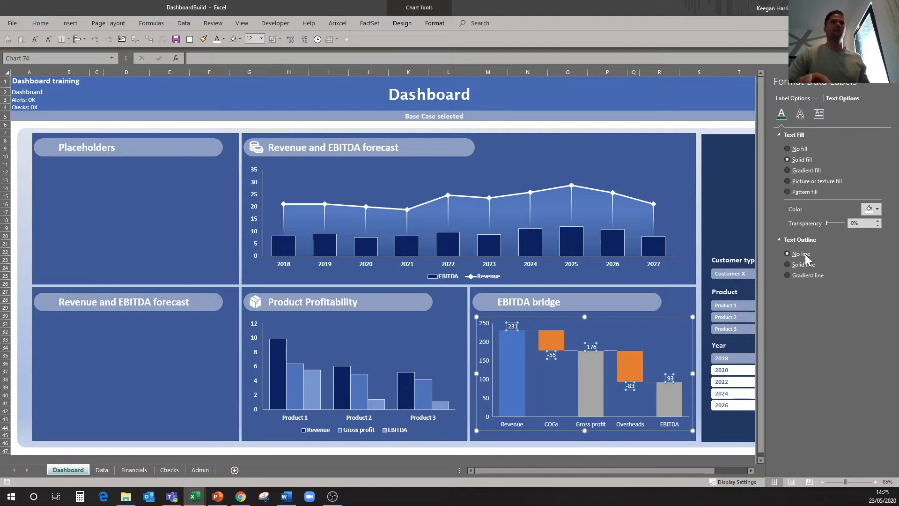
pyautogui.click(779, 268)
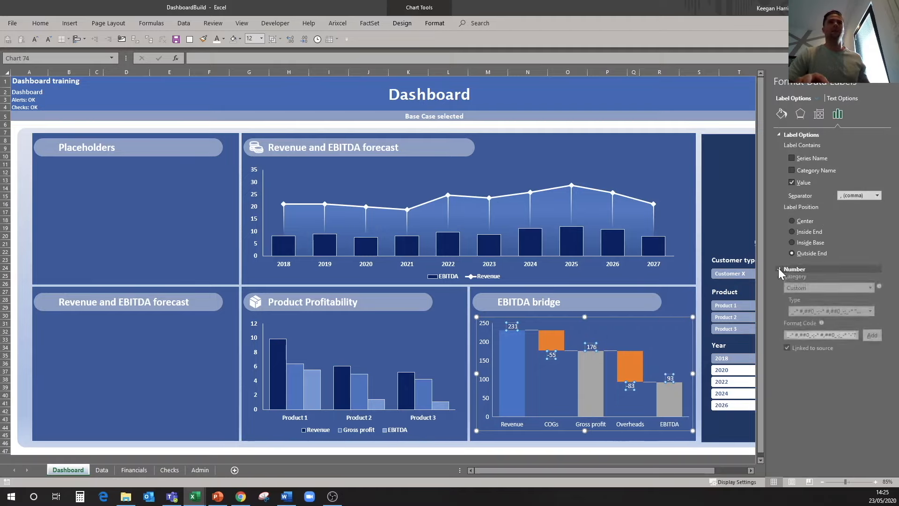
pyautogui.click(871, 313)
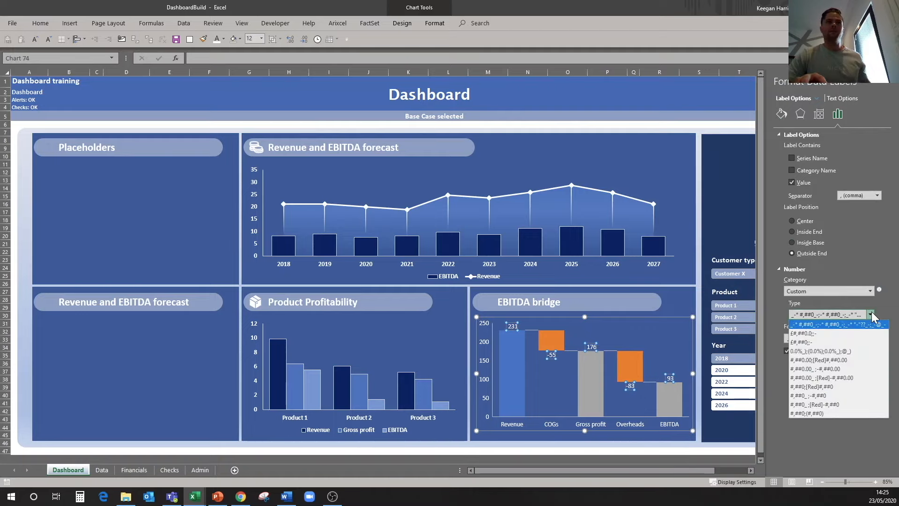
pyautogui.click(836, 404)
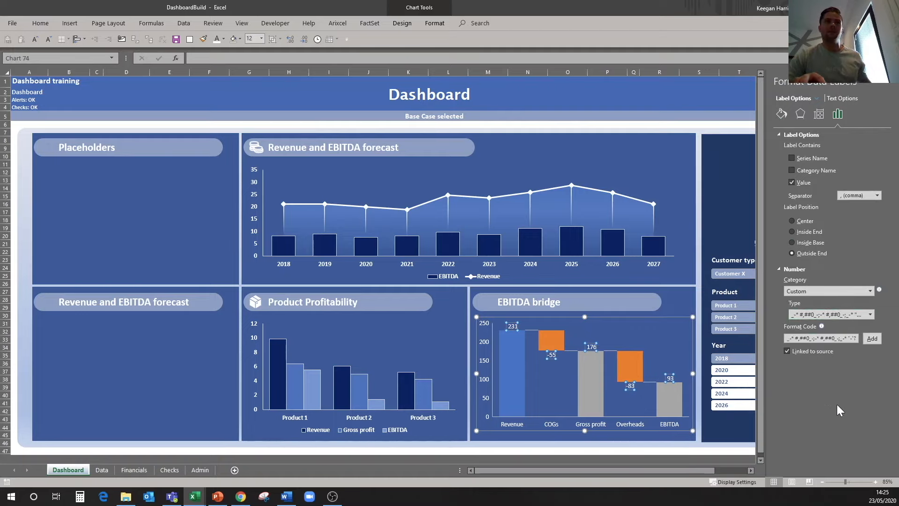
pyautogui.click(827, 315)
pyautogui.click(785, 308)
# - Edit the data labels' format code to #,##0_ ;(#,##0 ) and add it so negatives use brackets instead of red
pyautogui.click(819, 338)
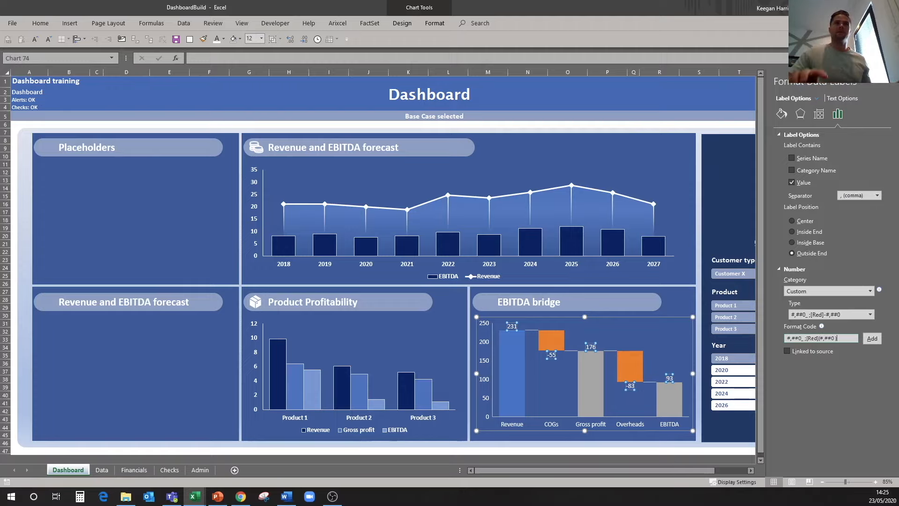
pyautogui.press('BackSpace')
pyautogui.press('BackSpace')
pyautogui.press('BackSpace')
pyautogui.press('BackSpace')
pyautogui.press('BackSpace')
pyautogui.click(879, 340)
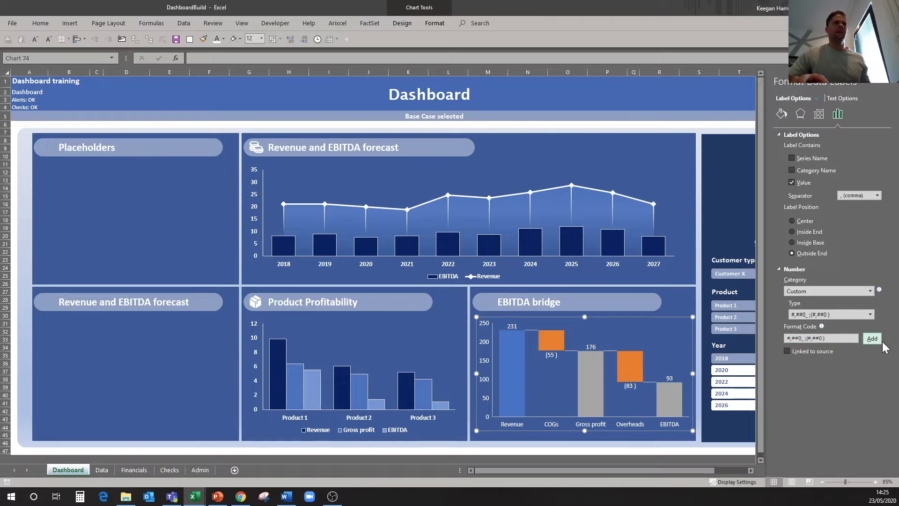
# - Set the label position to Inside End for the COGs label and for all of the bridge chart's data labels
pyautogui.click(552, 358)
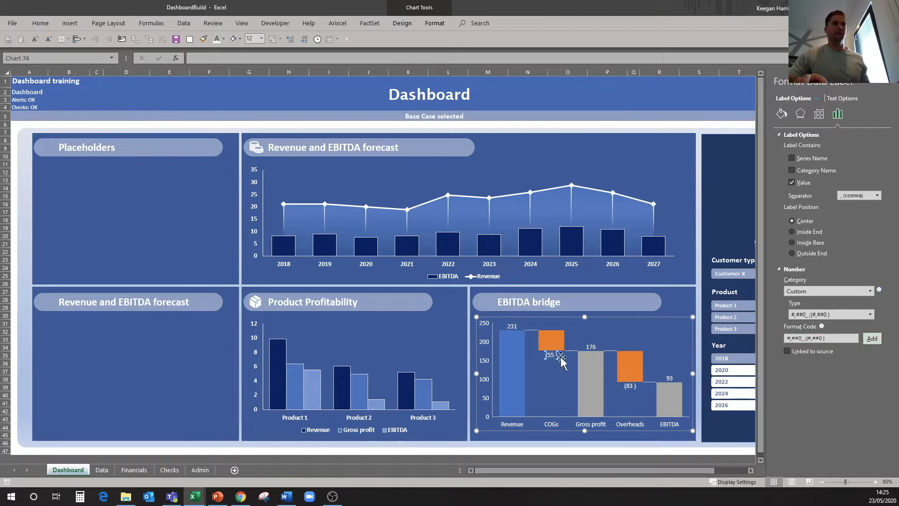
pyautogui.click(794, 231)
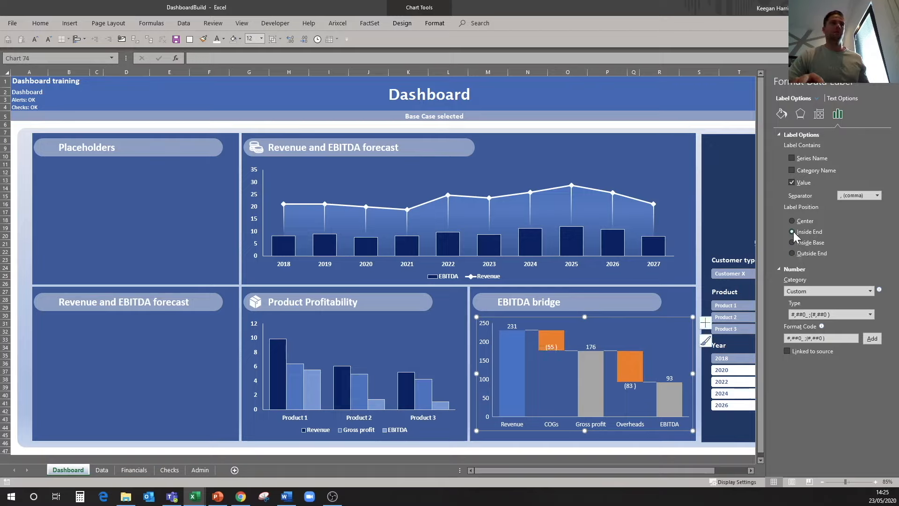
pyautogui.click(603, 342)
pyautogui.click(600, 347)
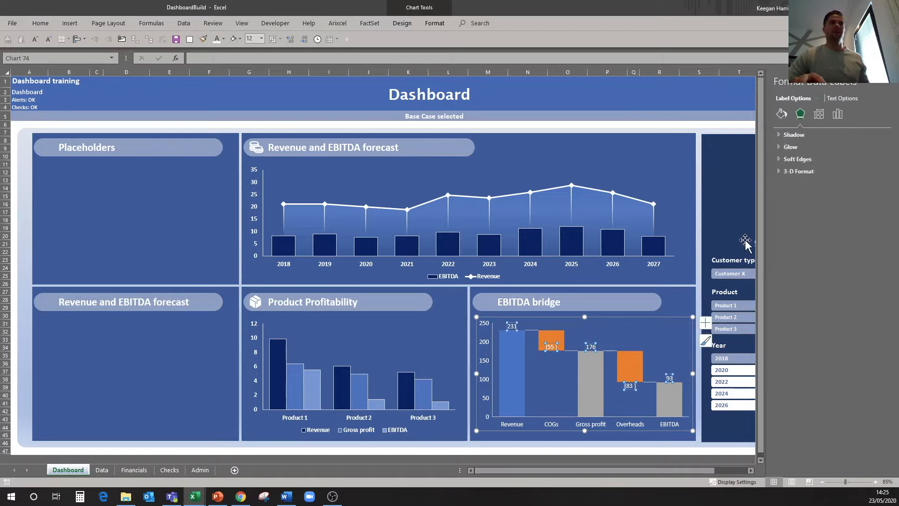
pyautogui.click(838, 114)
pyautogui.click(613, 375)
pyautogui.rightClick(627, 385)
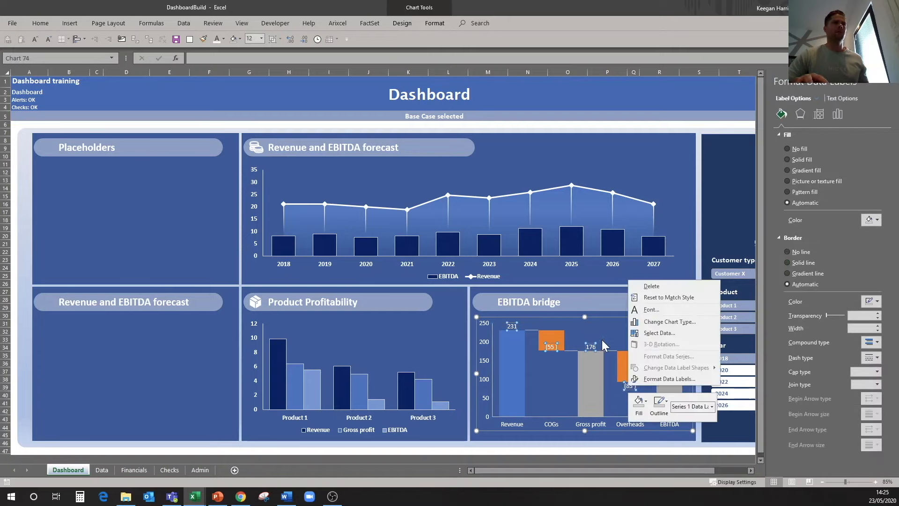
pyautogui.click(665, 383)
pyautogui.click(792, 232)
# - Make all of the bridge chart's data labels bold
pyautogui.click(588, 355)
pyautogui.click(626, 334)
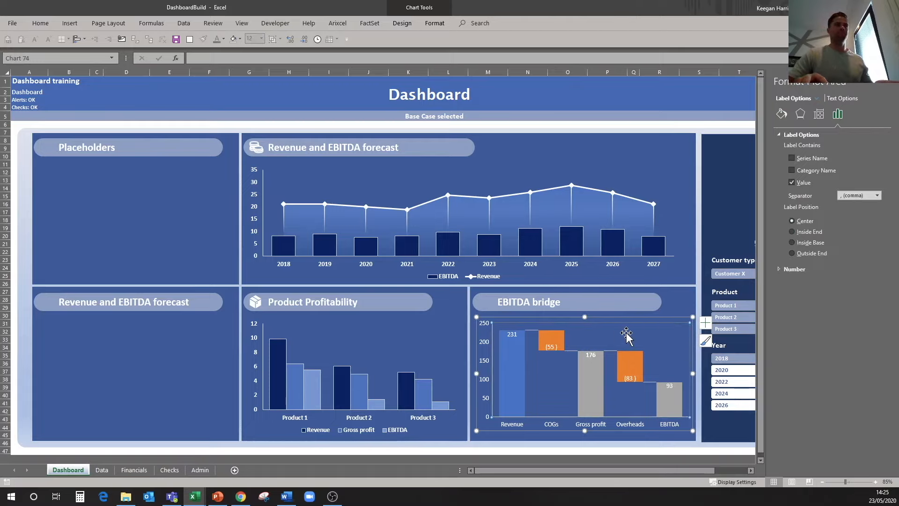
pyautogui.click(550, 347)
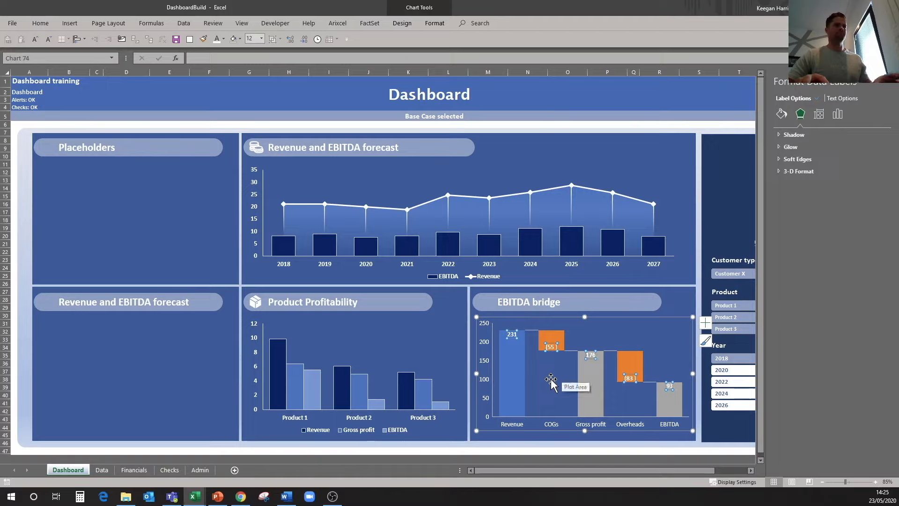
# - Turn off the connector lines between the bars of the EBITDA bridge series
pyautogui.click(531, 365)
pyautogui.rightClick(614, 352)
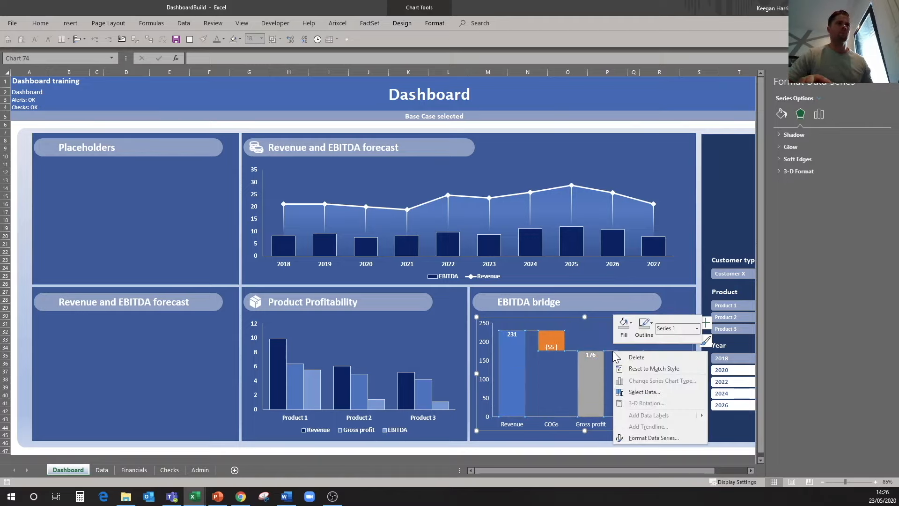
pyautogui.click(810, 111)
pyautogui.click(819, 115)
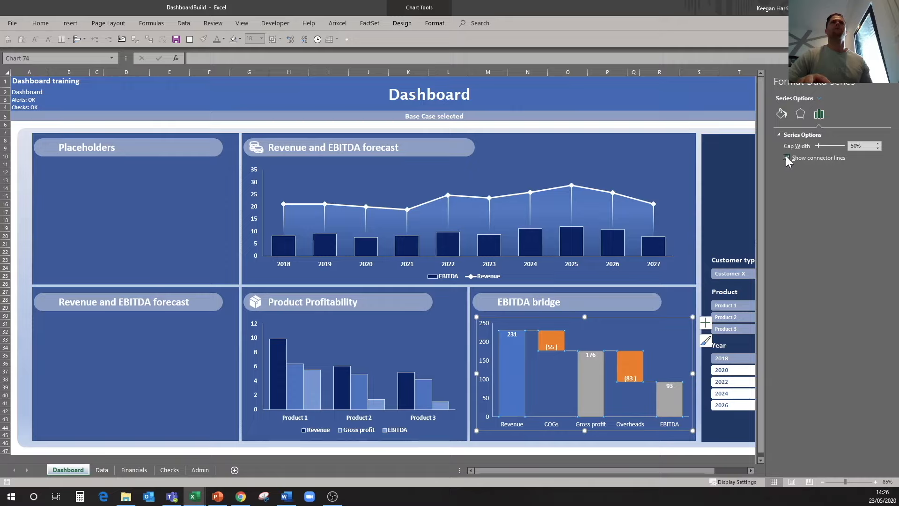
pyautogui.click(786, 157)
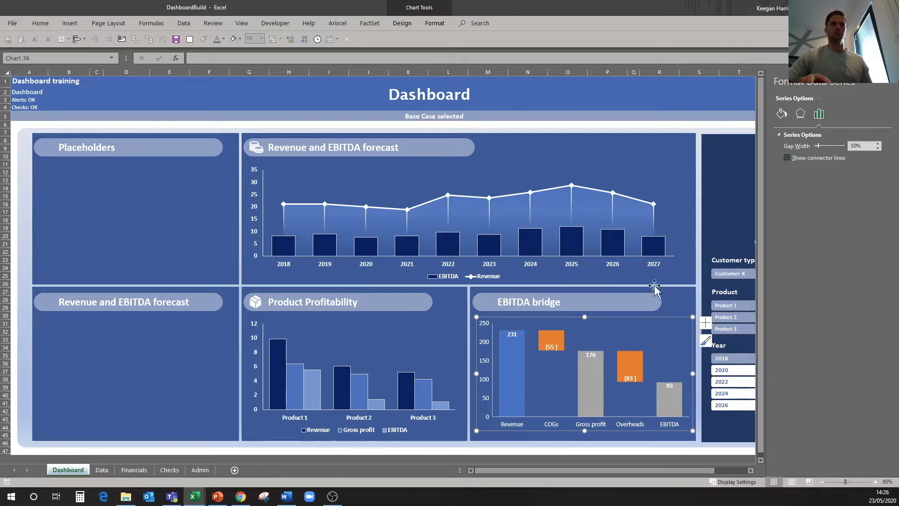
# - Fill only the Revenue bar of the EBITDA bridge with the standard dark blue colour
pyautogui.click(519, 363)
pyautogui.rightClick(518, 363)
pyautogui.press('Escape')
pyautogui.rightClick(519, 364)
pyautogui.click(535, 338)
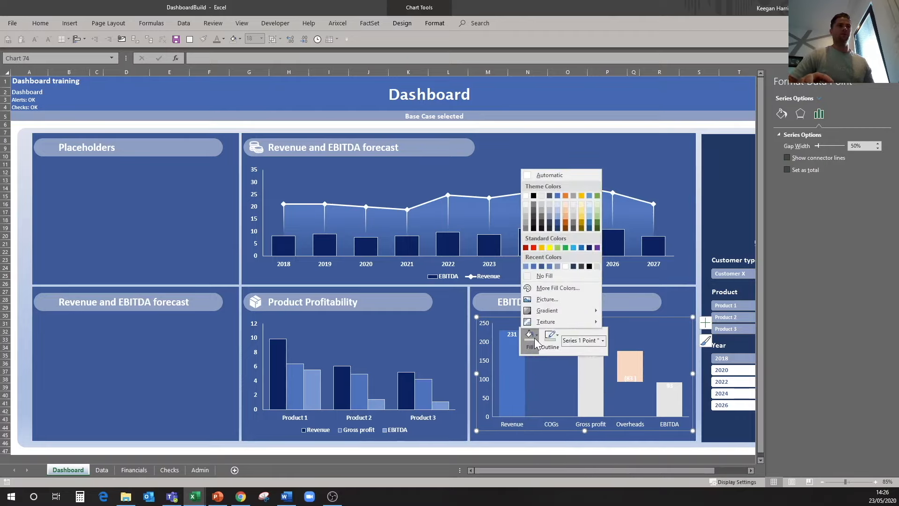
pyautogui.click(589, 248)
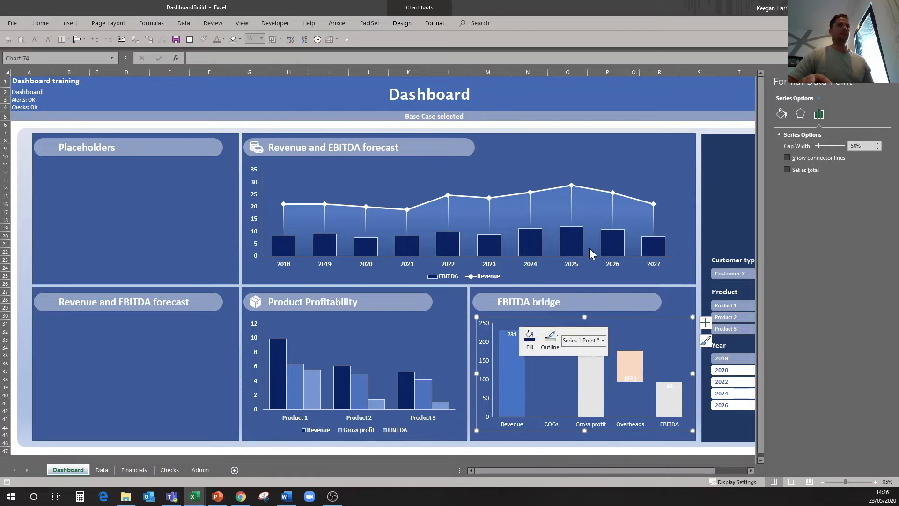
# - Fill only the Gross profit bar of the EBITDA bridge with the standard dark blue colour
pyautogui.click(592, 373)
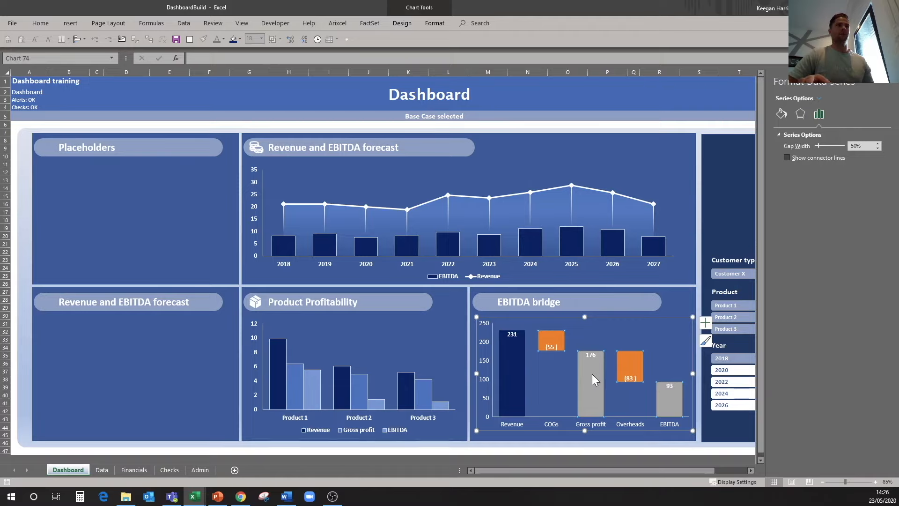
pyautogui.click(592, 374)
pyautogui.rightClick(592, 374)
pyautogui.click(605, 346)
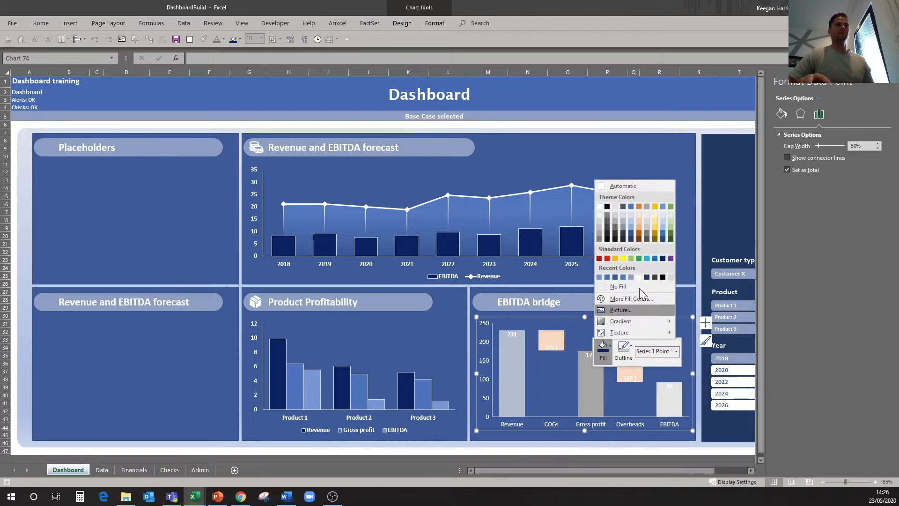
pyautogui.click(660, 257)
pyautogui.click(679, 395)
pyautogui.rightClick(679, 395)
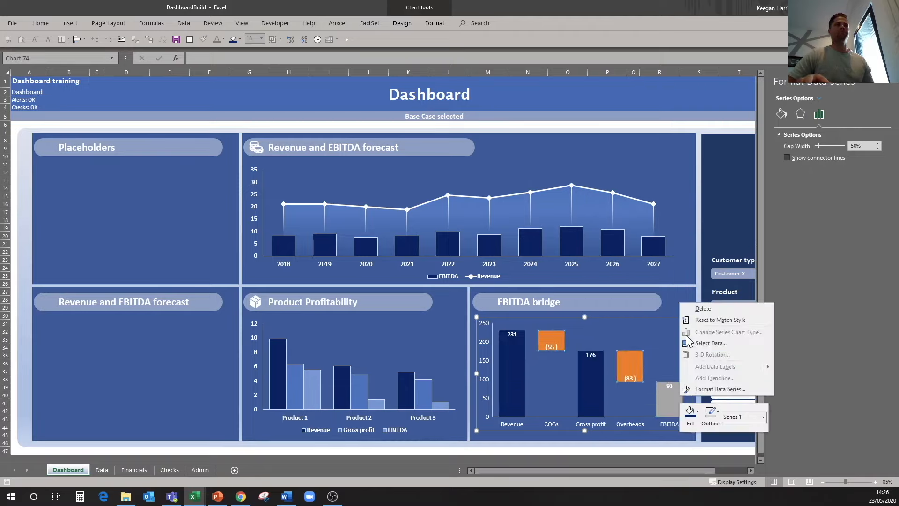
pyautogui.click(690, 418)
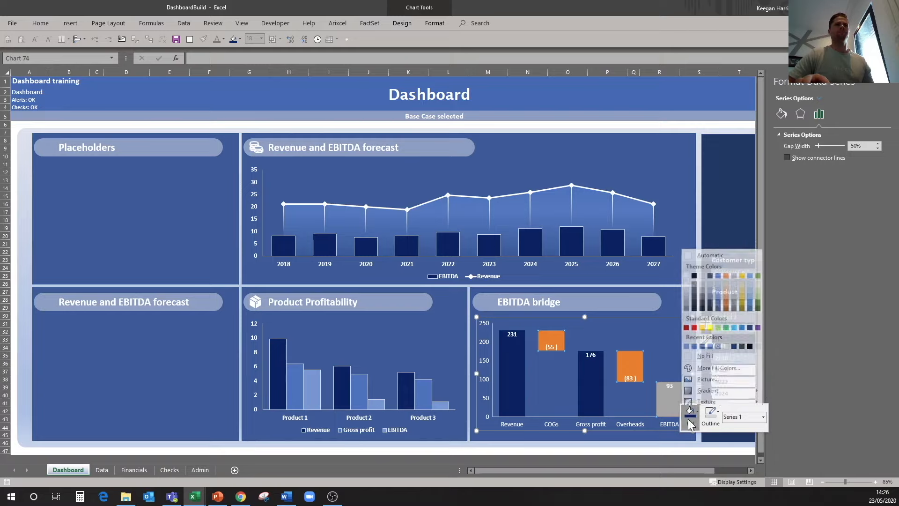
pyautogui.click(751, 325)
pyautogui.hotkey('ctrl', 'z')
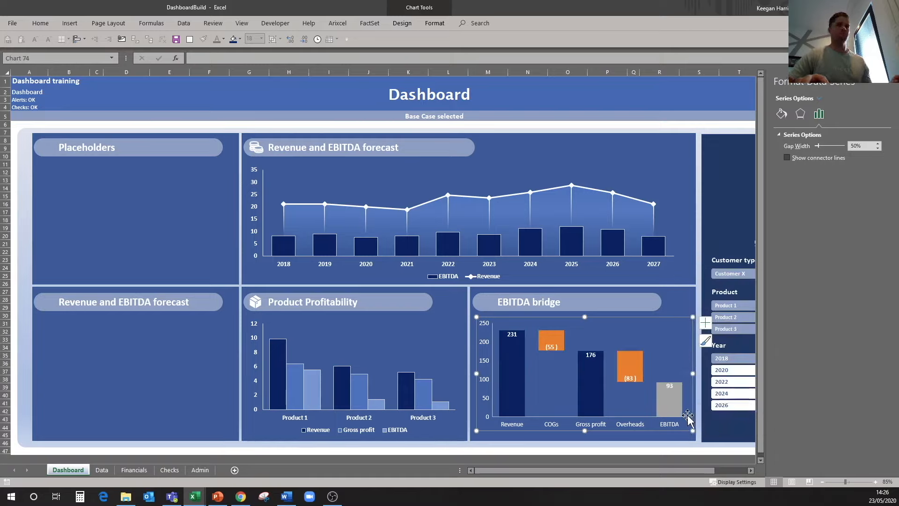
# - Fill only the EBITDA bar of the bridge chart with the standard dark blue colour and give it a light grey outline
pyautogui.click(668, 399)
pyautogui.rightClick(667, 399)
pyautogui.click(677, 414)
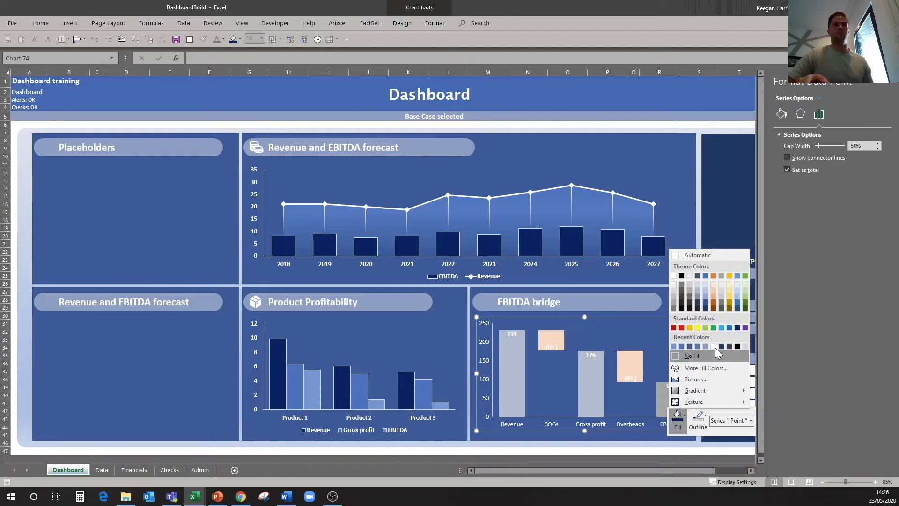
pyautogui.click(737, 328)
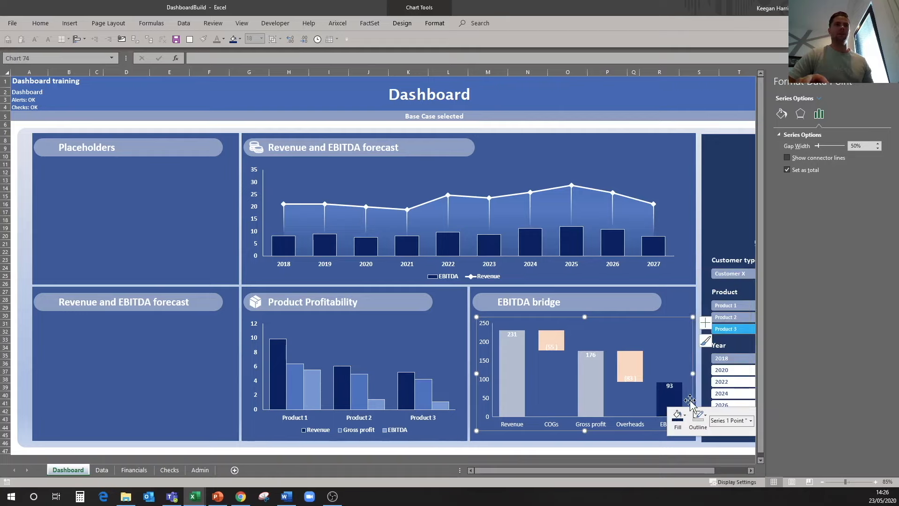
pyautogui.click(699, 414)
pyautogui.click(693, 302)
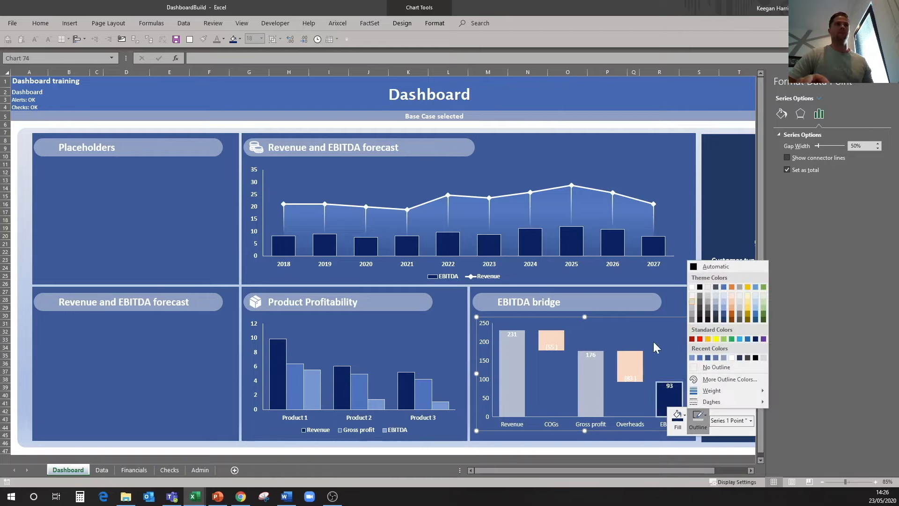
# - Set the outline weight of the EBITDA bridge series to ¼ pt
pyautogui.click(698, 414)
pyautogui.moveTo(727, 391)
pyautogui.click(804, 397)
pyautogui.click(664, 313)
pyautogui.rightClick(669, 401)
pyautogui.click(701, 417)
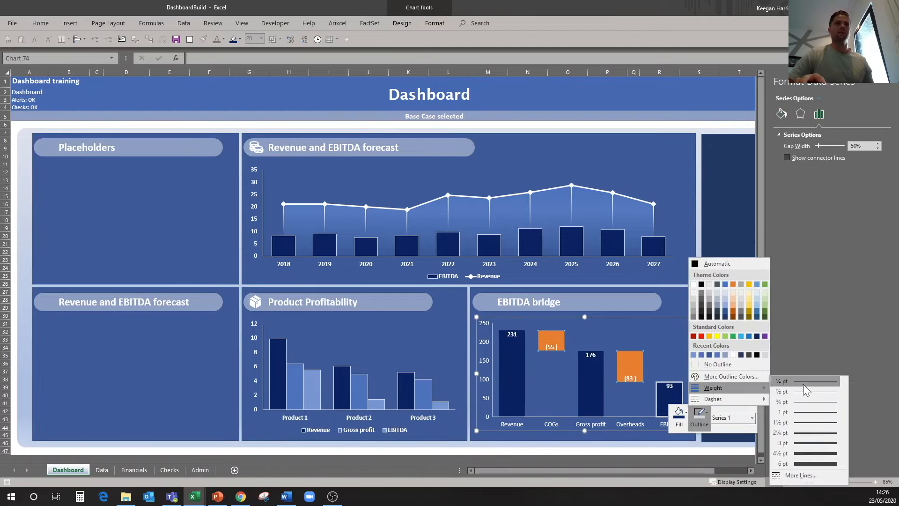
pyautogui.click(803, 384)
# - Outline all bars of the EBITDA bridge series in light grey with a ¾ pt weight
pyautogui.click(677, 393)
pyautogui.rightClick(678, 393)
pyautogui.click(667, 399)
pyautogui.rightClick(667, 399)
pyautogui.click(698, 416)
pyautogui.click(692, 302)
pyautogui.click(697, 417)
pyautogui.moveTo(723, 391)
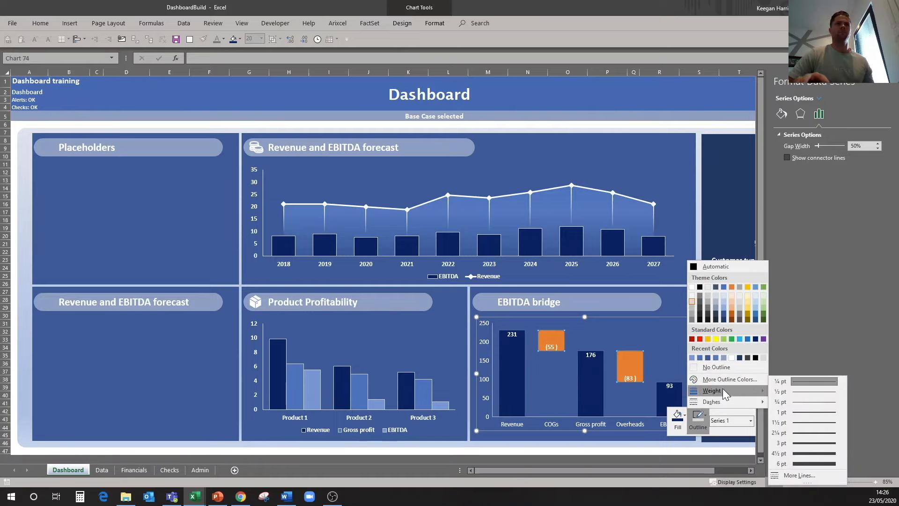
pyautogui.click(811, 401)
pyautogui.click(559, 343)
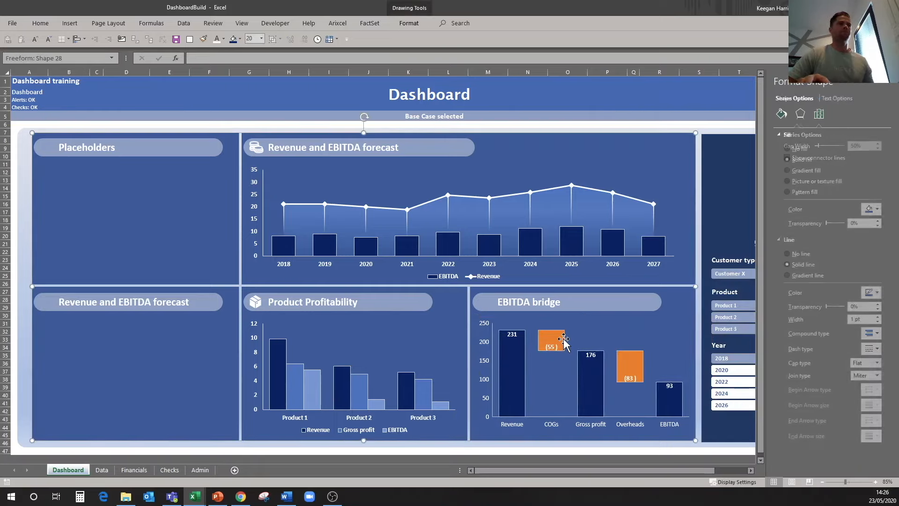
pyautogui.click(558, 340)
pyautogui.rightClick(558, 339)
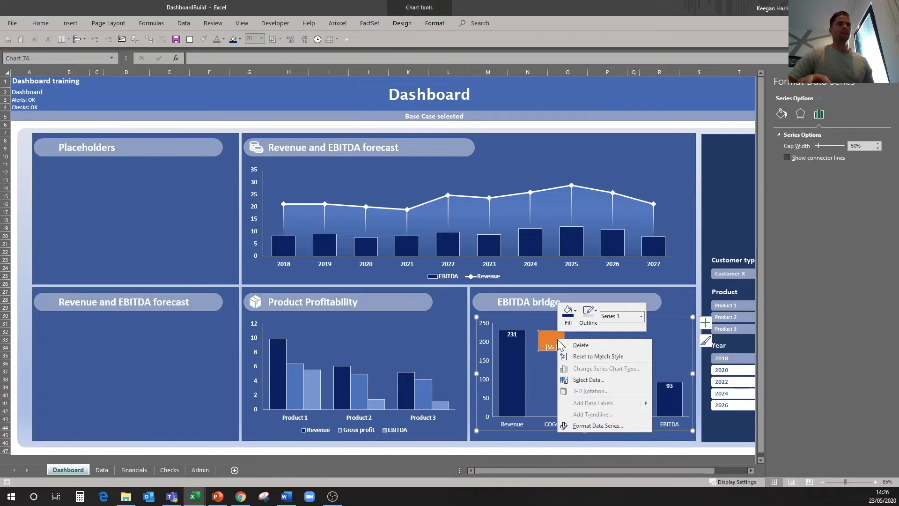
pyautogui.click(569, 318)
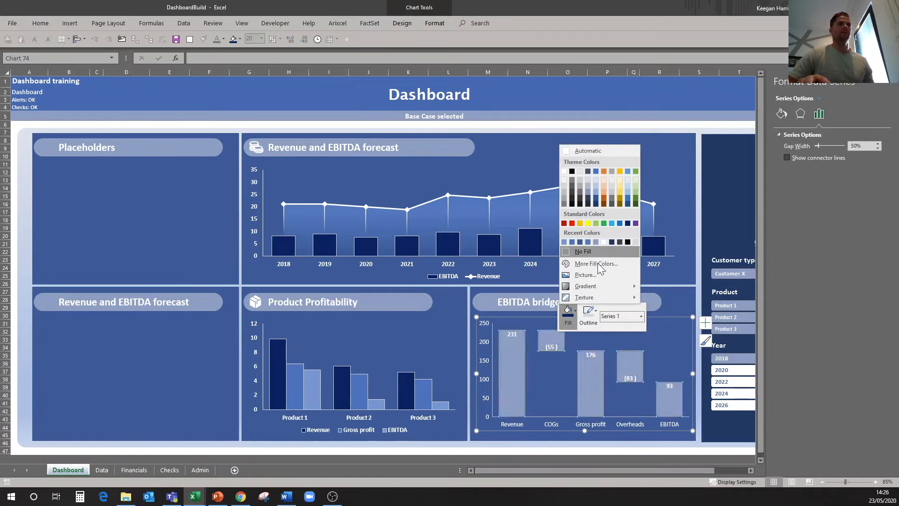
pyautogui.click(543, 401)
# - Fill only the COGs bar of the EBITDA bridge with the recently used light blue-grey colour
pyautogui.click(557, 342)
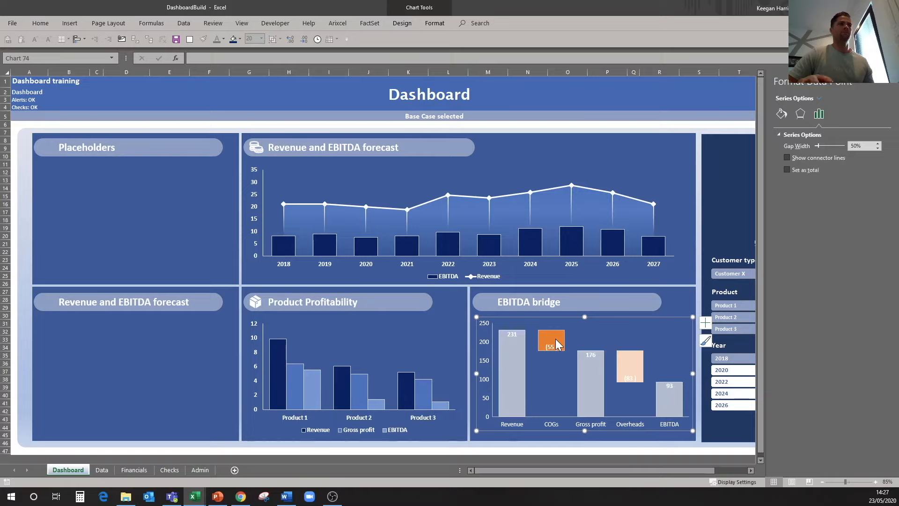
pyautogui.rightClick(556, 338)
pyautogui.click(569, 319)
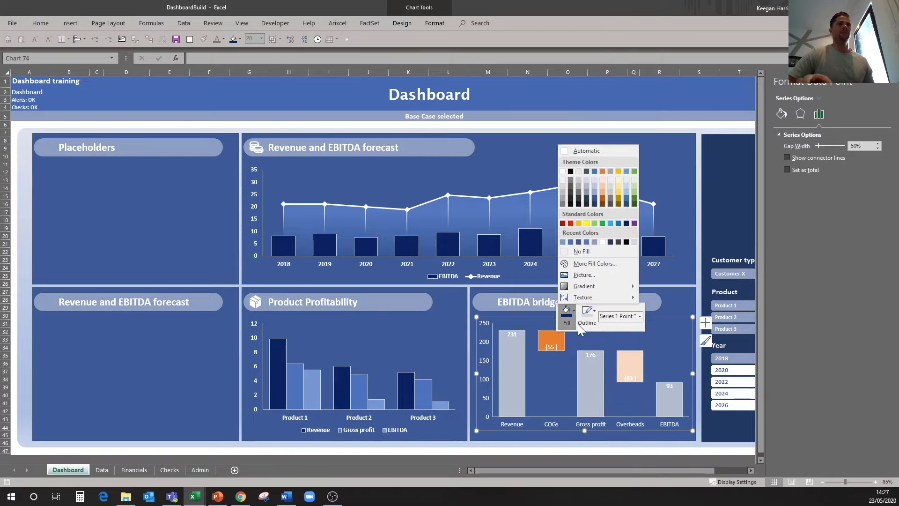
pyautogui.click(593, 242)
pyautogui.click(632, 359)
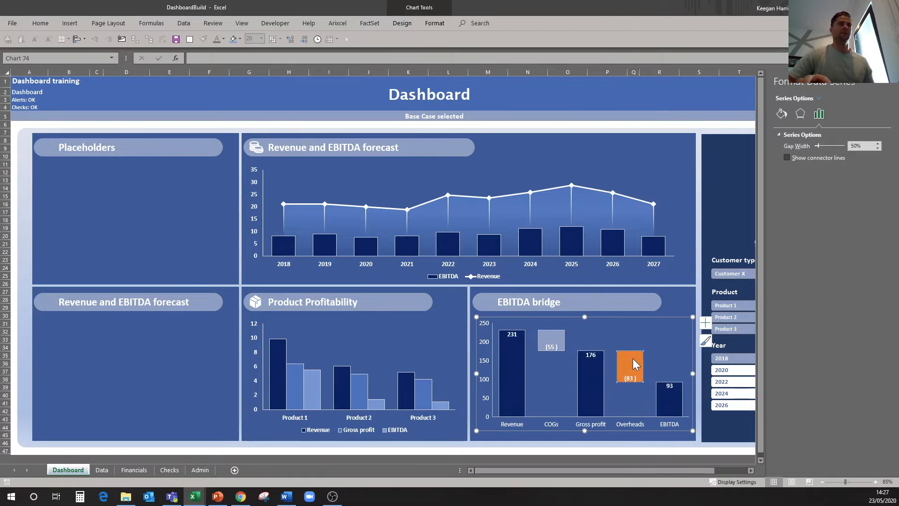
pyautogui.rightClick(633, 360)
pyautogui.click(664, 333)
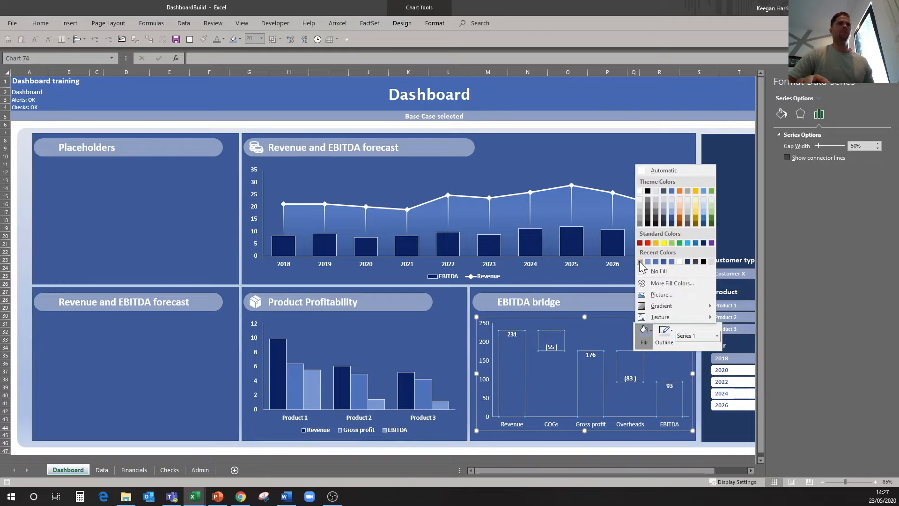
pyautogui.click(633, 365)
pyautogui.rightClick(633, 364)
# - Fill only the Overheads bar of the EBITDA bridge with the same recently used light blue-grey colour as COGs
pyautogui.click(632, 365)
pyautogui.rightClick(632, 364)
pyautogui.click(643, 337)
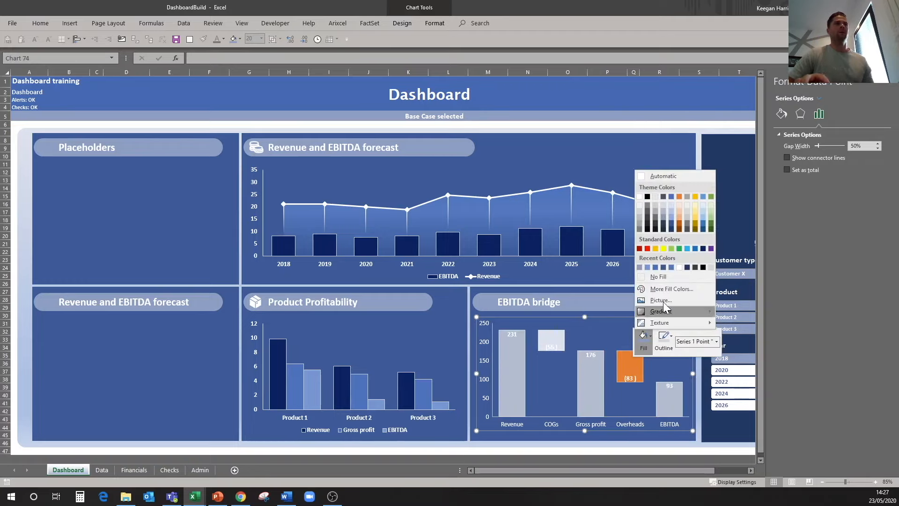
pyautogui.click(641, 267)
pyautogui.click(681, 233)
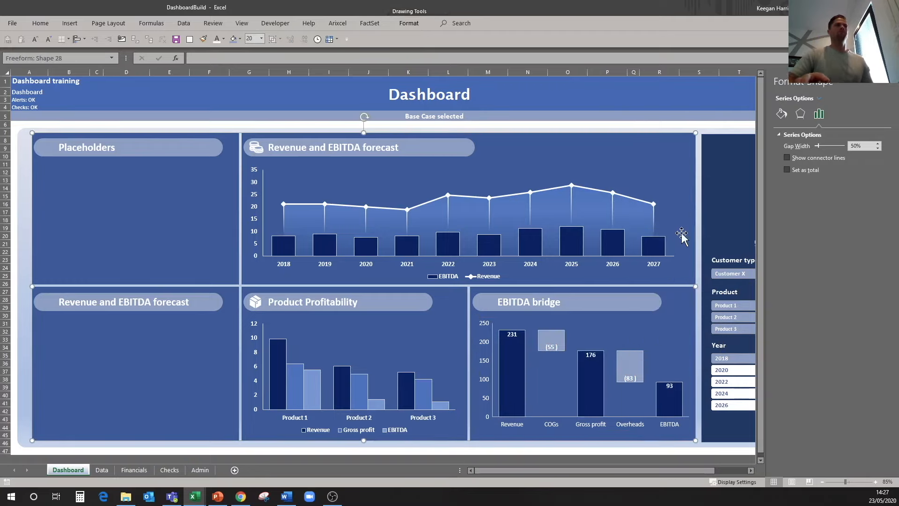
# - Close the chart formatting pane and connect the Customer type slicer to PivotTable6
pyautogui.click(569, 402)
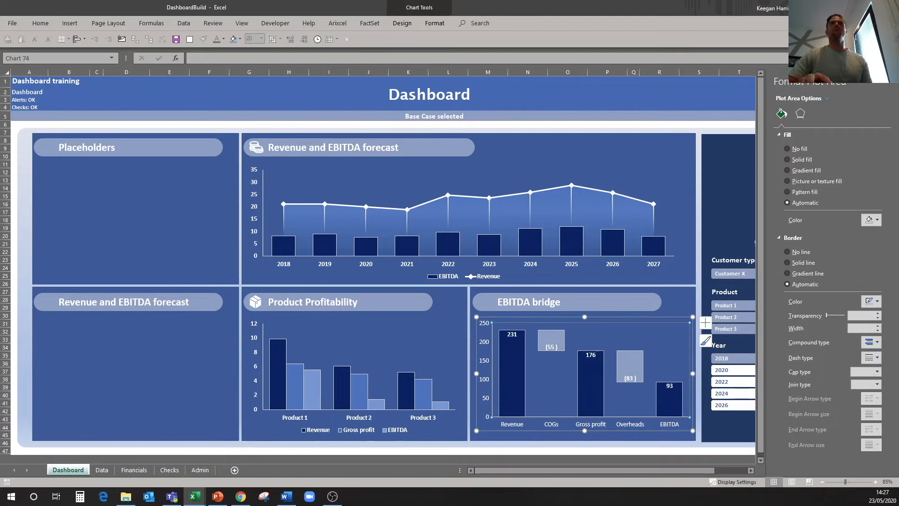
pyautogui.click(893, 83)
pyautogui.click(789, 257)
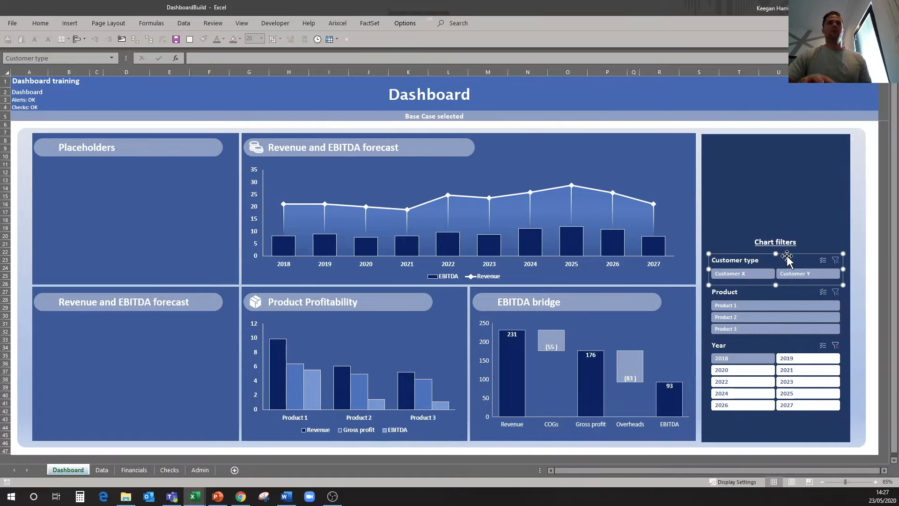
pyautogui.rightClick(789, 257)
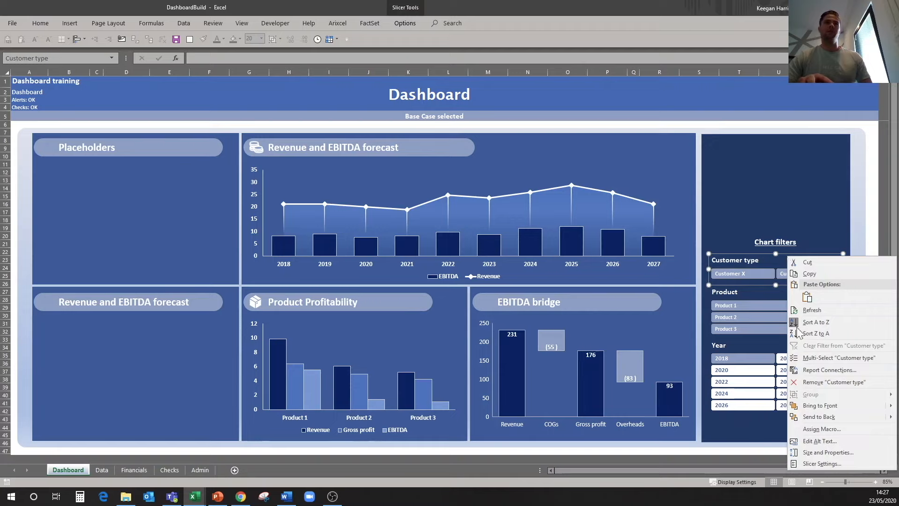
pyautogui.click(813, 370)
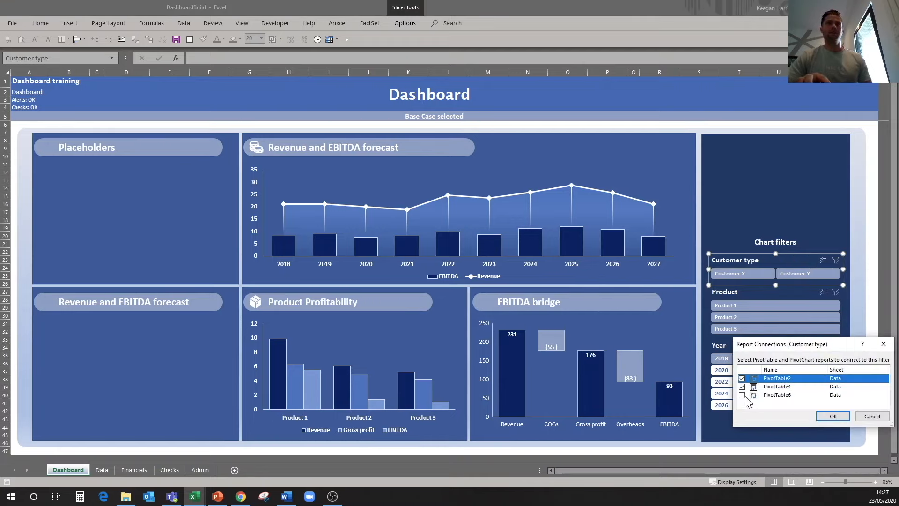
pyautogui.click(742, 396)
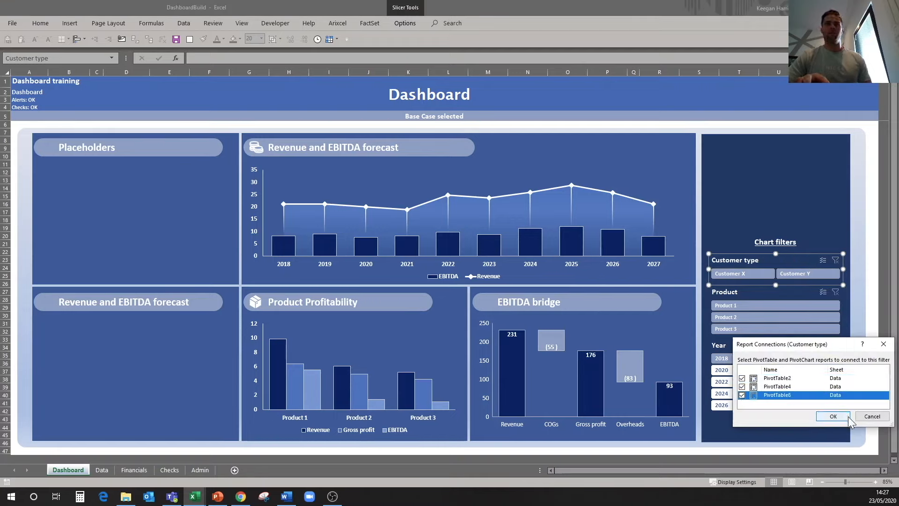
pyautogui.click(832, 416)
# - Connect the Product slicer to PivotTable6 as well
pyautogui.click(758, 293)
pyautogui.rightClick(757, 294)
pyautogui.click(800, 193)
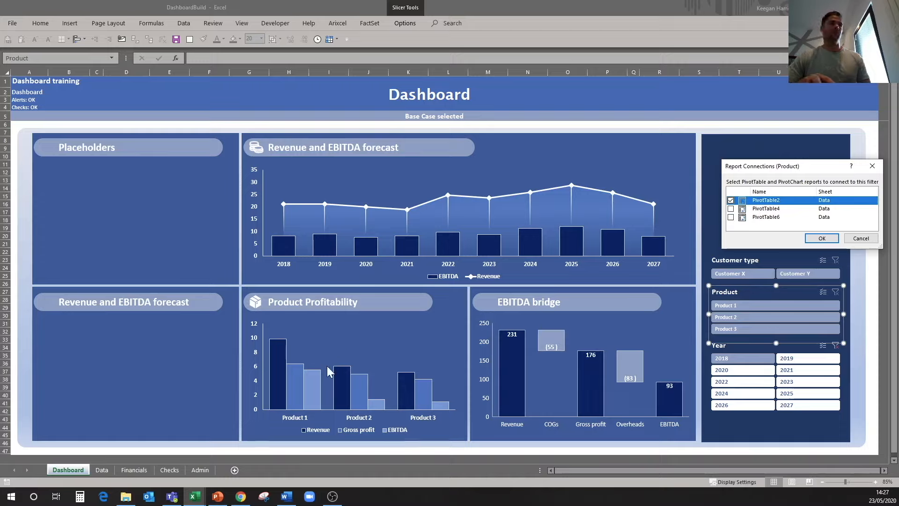
pyautogui.click(731, 217)
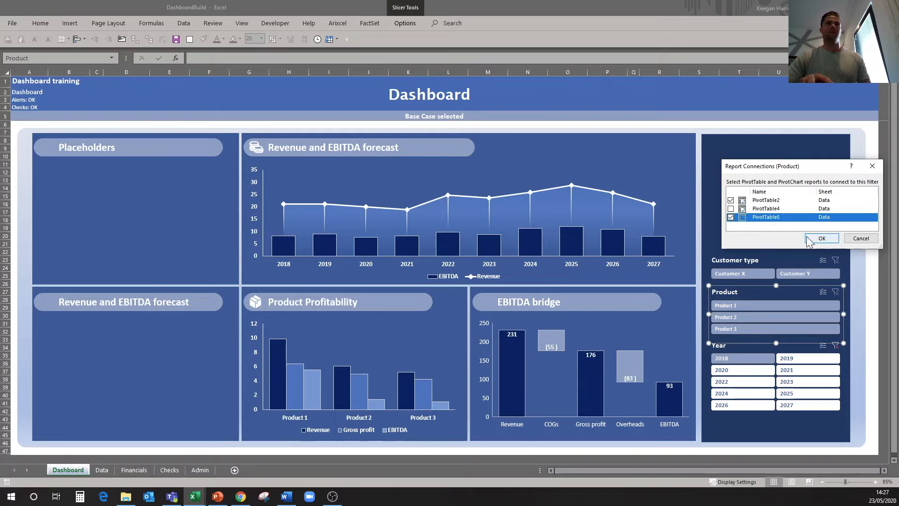
pyautogui.click(820, 239)
# - Connect the Year slicer to PivotTable6 so that it also filters the EBITDA bridge
pyautogui.click(744, 346)
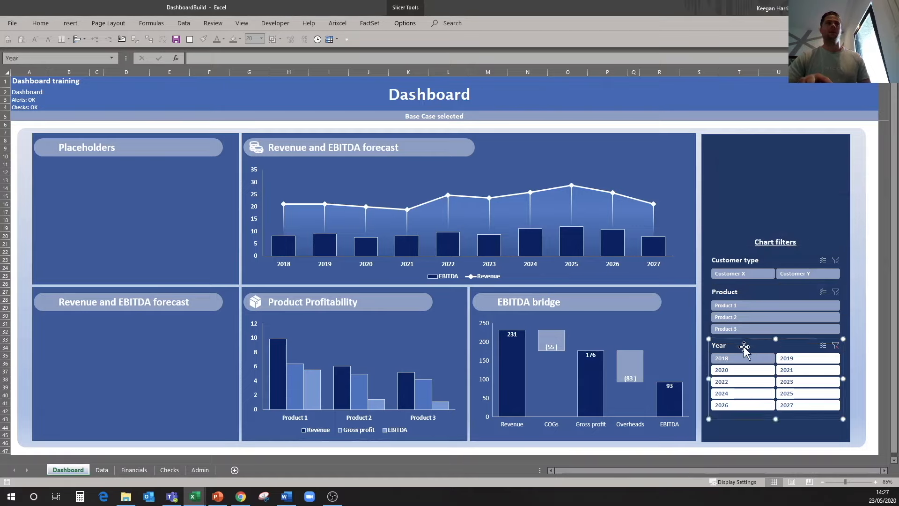
pyautogui.rightClick(743, 347)
pyautogui.click(791, 248)
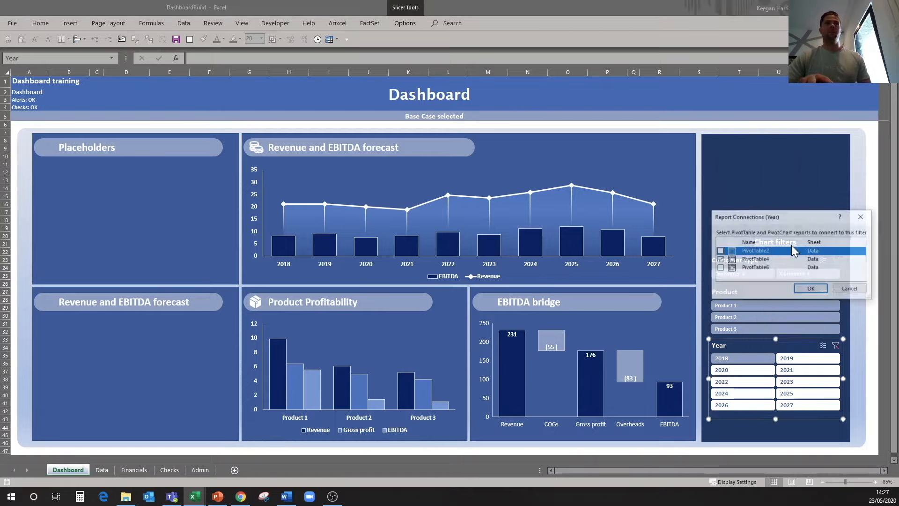
pyautogui.click(723, 267)
pyautogui.click(808, 293)
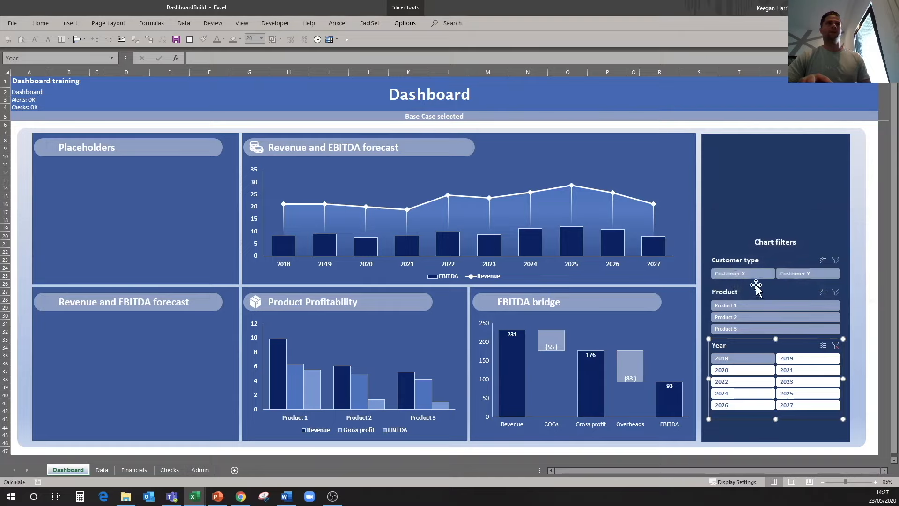
# - Test the Year slicer by filtering the charts to 2019, 2022 and finally 2024
pyautogui.click(733, 92)
pyautogui.click(792, 358)
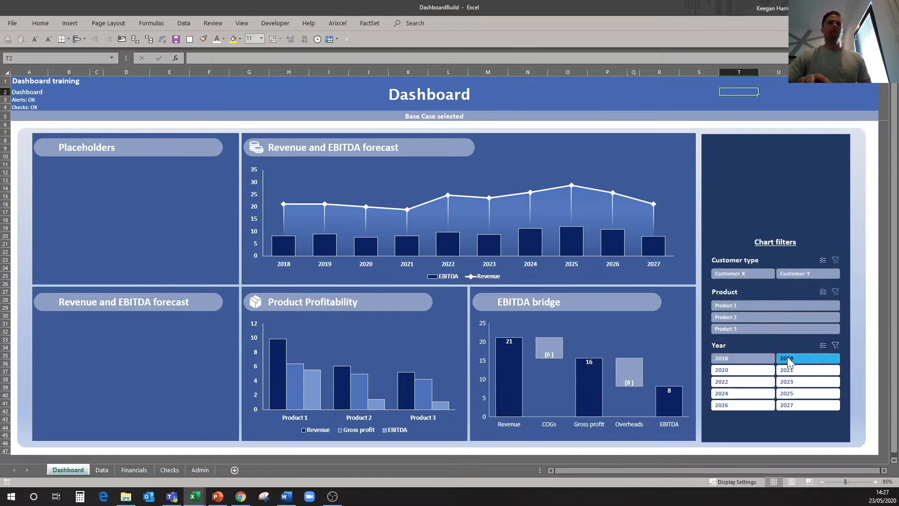
pyautogui.click(754, 380)
pyautogui.click(754, 393)
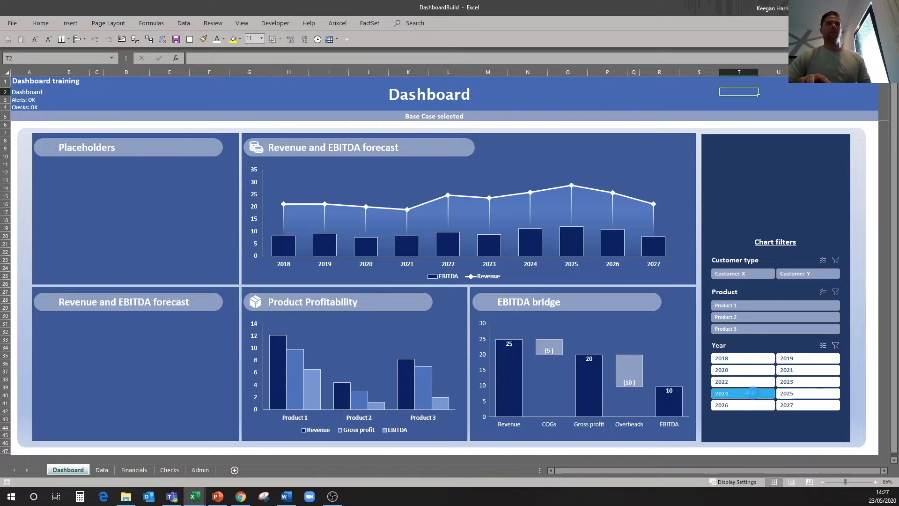
# - Test the Product and Customer type slicers with several choices, ending with the charts filtered to Product 1 and Customer Y
pyautogui.click(744, 318)
pyautogui.keyDown('ctrl'); pyautogui.click(747, 329); pyautogui.keyUp('ctrl')
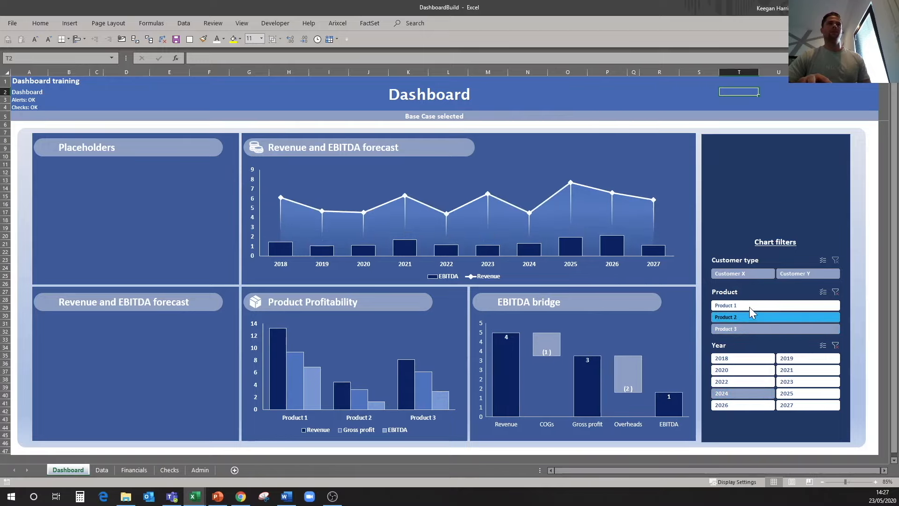
pyautogui.click(749, 306)
pyautogui.click(749, 273)
pyautogui.click(798, 272)
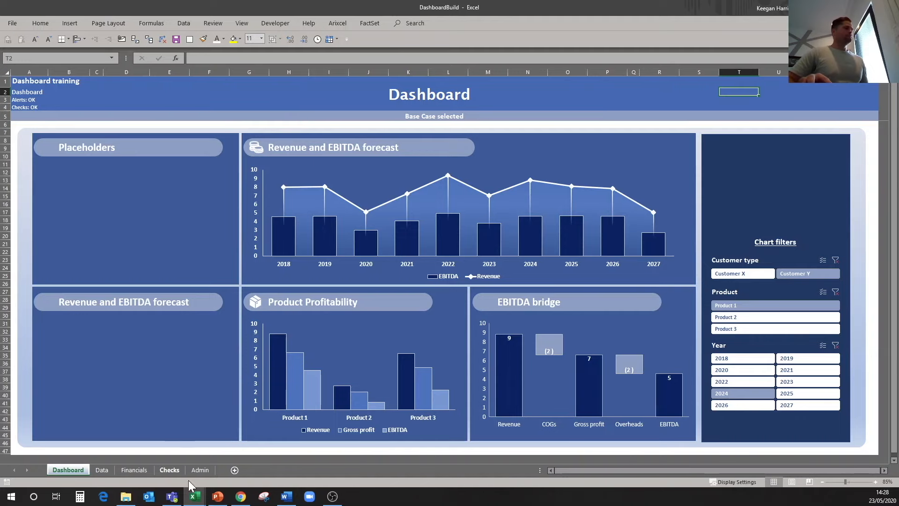
# - Switch to the DashboardExampleBuild workbook to examine the finished dashboard, and return to the DashboardBuild workbook
pyautogui.moveTo(195, 497)
pyautogui.click(243, 457)
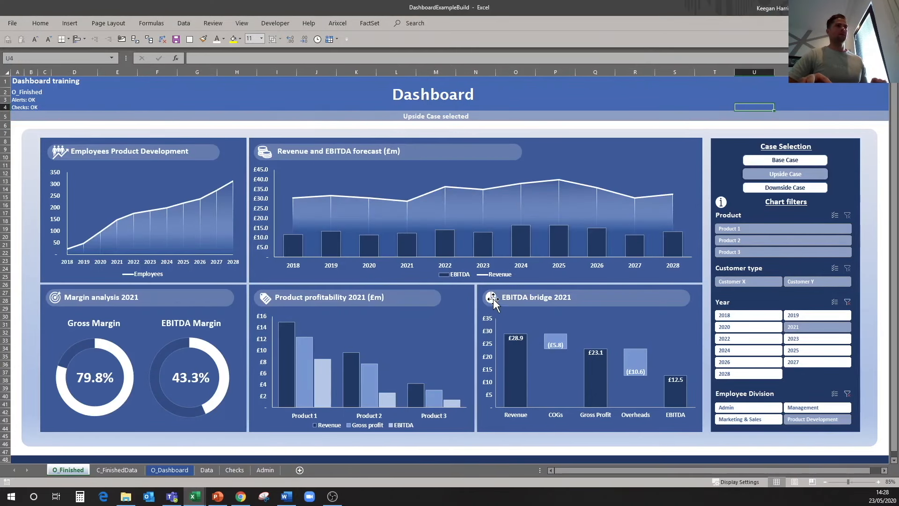
pyautogui.click(199, 498)
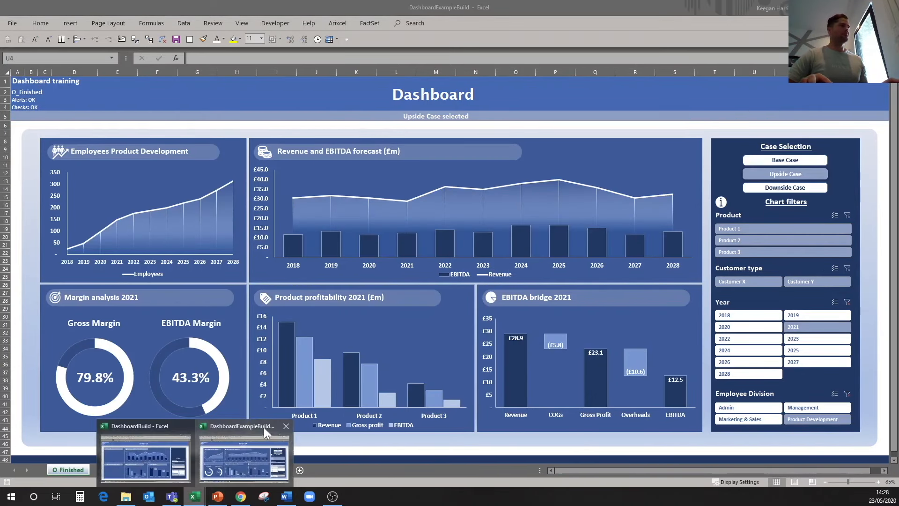
pyautogui.click(231, 454)
pyautogui.click(193, 498)
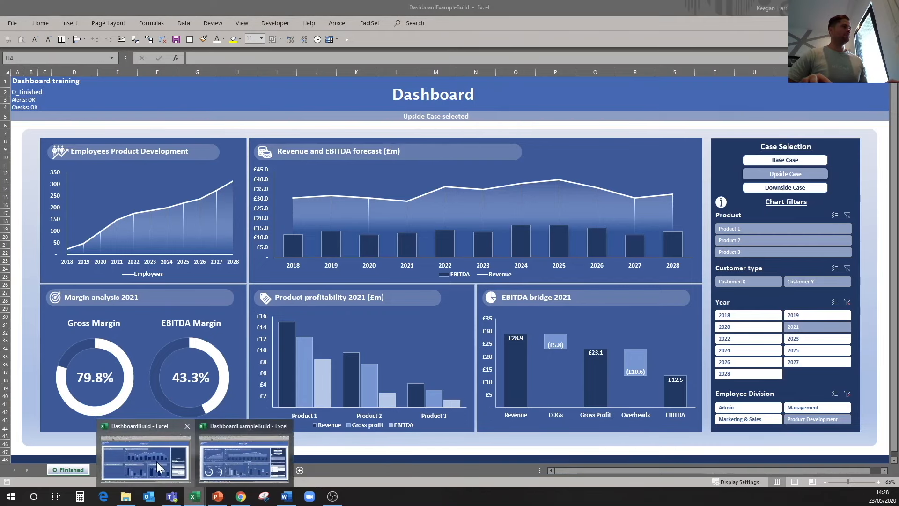
pyautogui.click(145, 452)
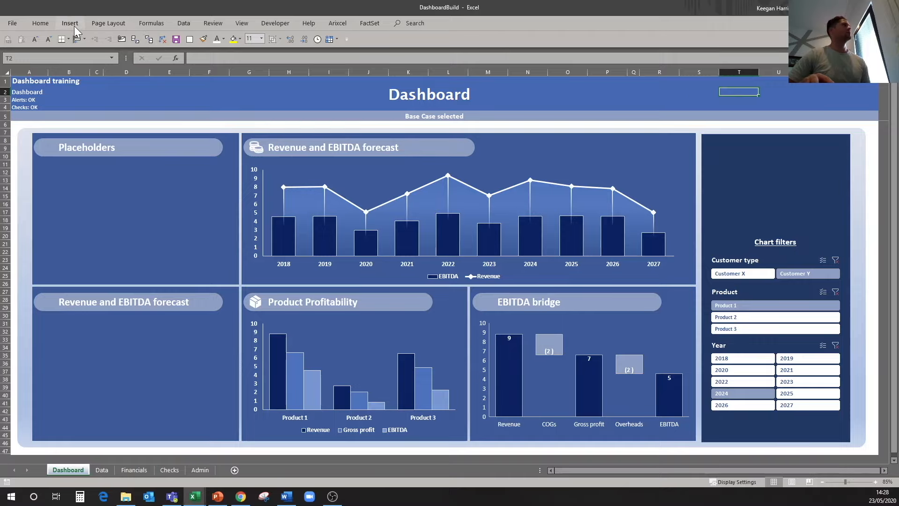
# - Insert the first bar chart icon from the Analytics group and place it in front of the EBITDA bridge title
pyautogui.click(70, 24)
pyautogui.click(177, 45)
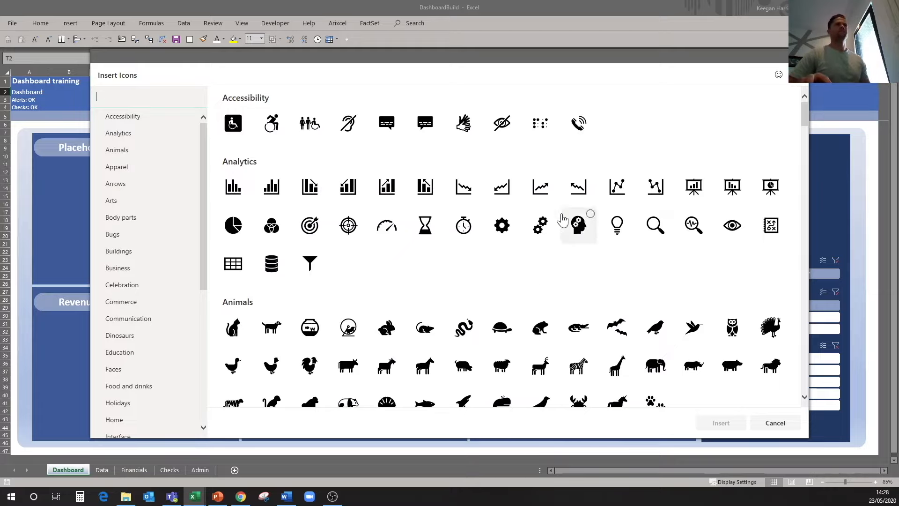
pyautogui.click(233, 188)
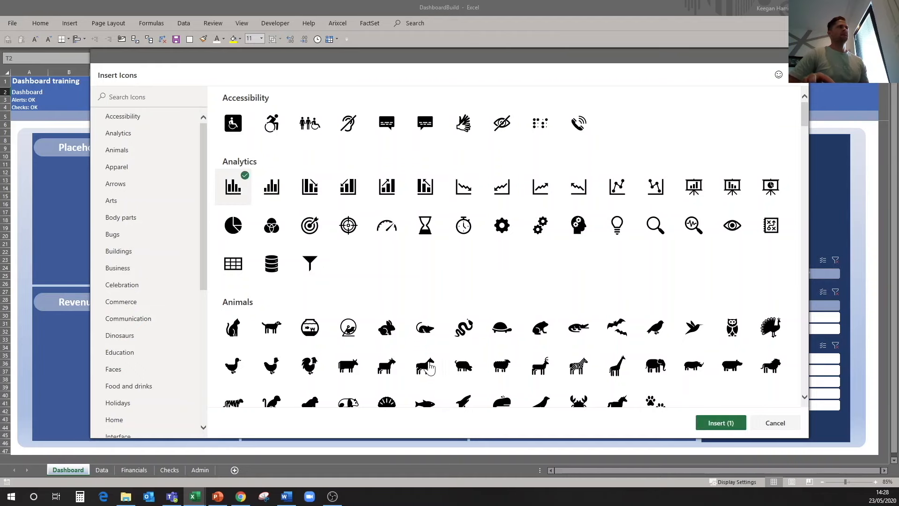
pyautogui.click(712, 423)
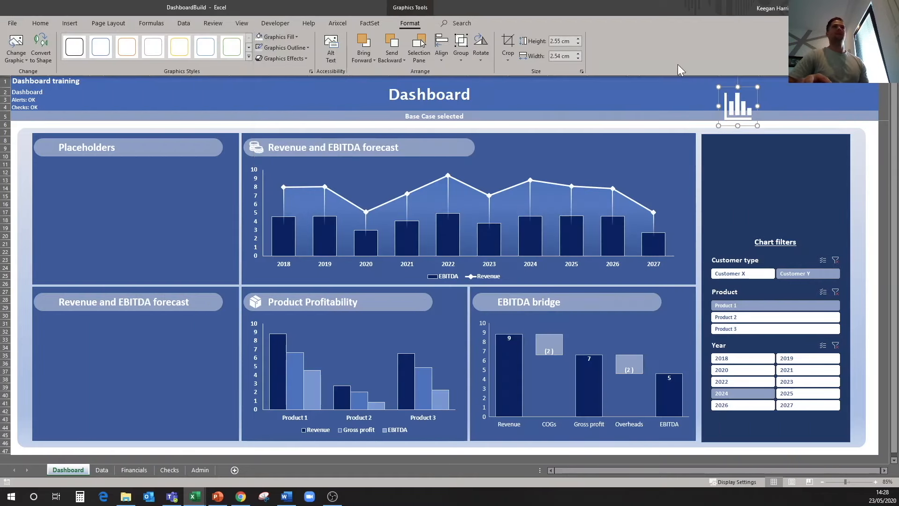
pyautogui.moveTo(746, 110); pyautogui.dragTo(486, 305)
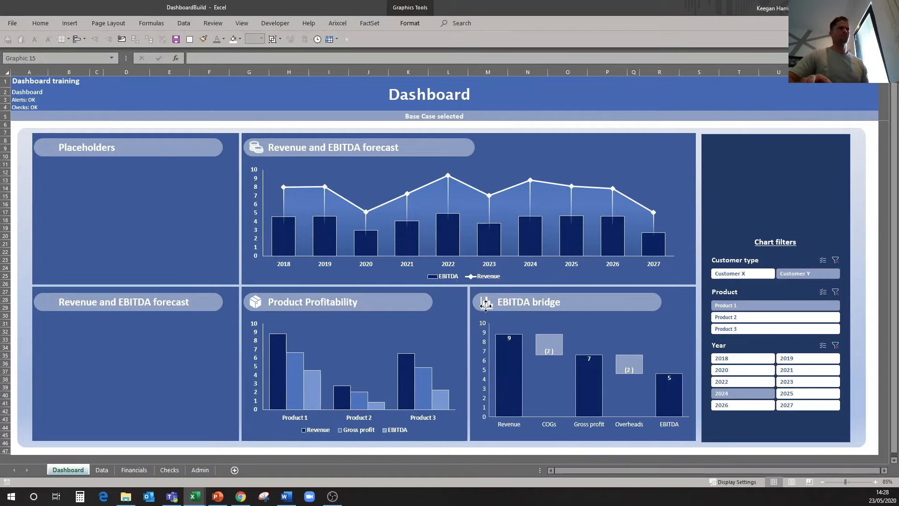
pyautogui.click(691, 99)
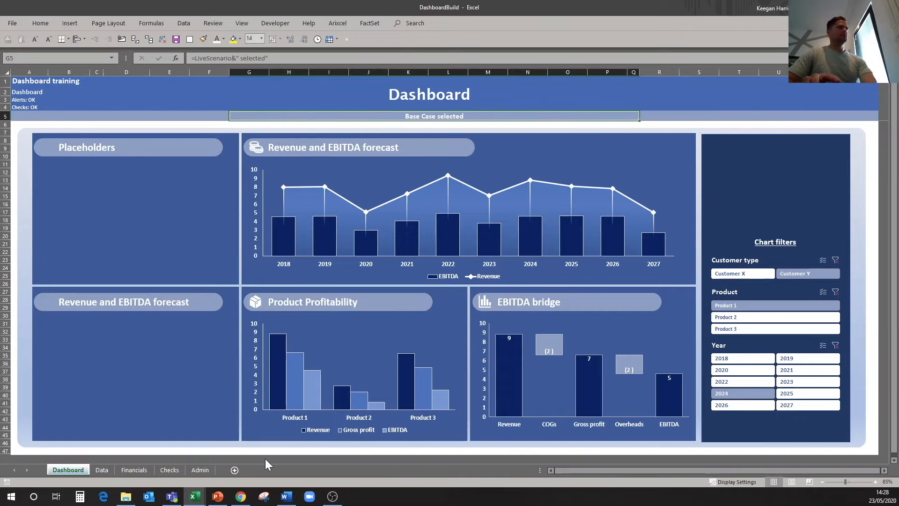
# - Copy the Gross Margin and EBITDA Margin labels from the DashboardExampleBuild workbook into the panel below Placeholders in DashboardBuild
pyautogui.click(197, 494)
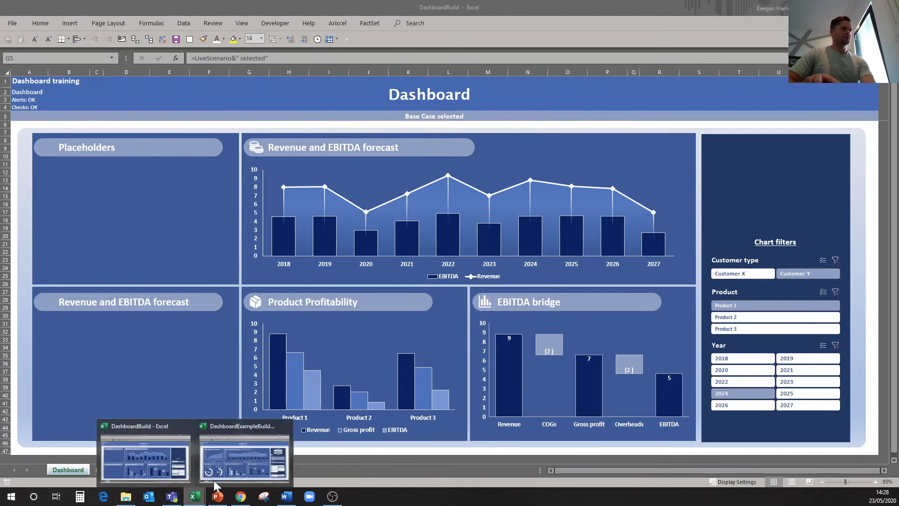
pyautogui.click(222, 461)
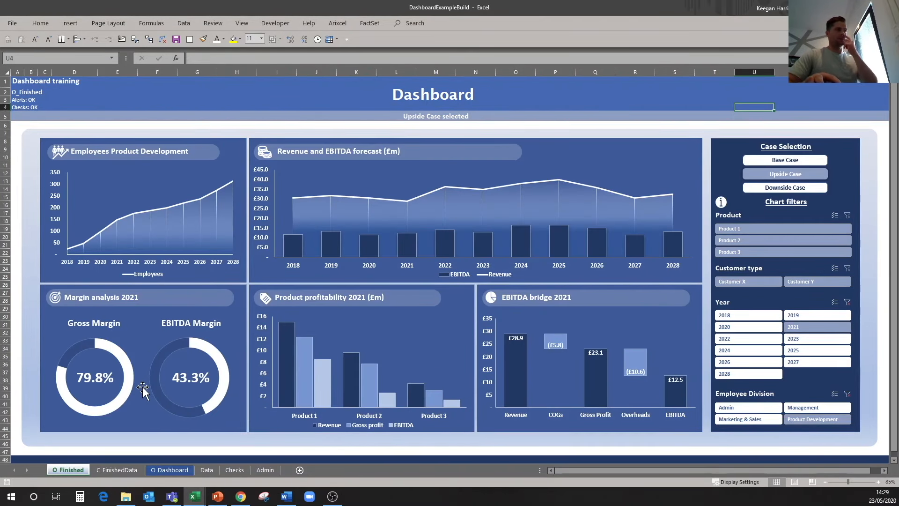
pyautogui.click(96, 320)
pyautogui.keyDown('ctrl'); pyautogui.click(183, 318); pyautogui.keyUp('ctrl')
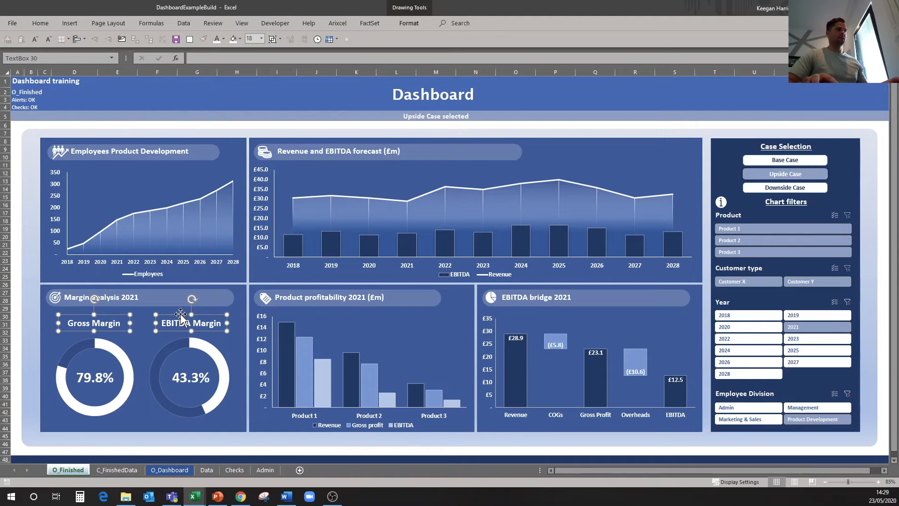
pyautogui.click(169, 464)
pyautogui.hotkey('ctrl', 'v')
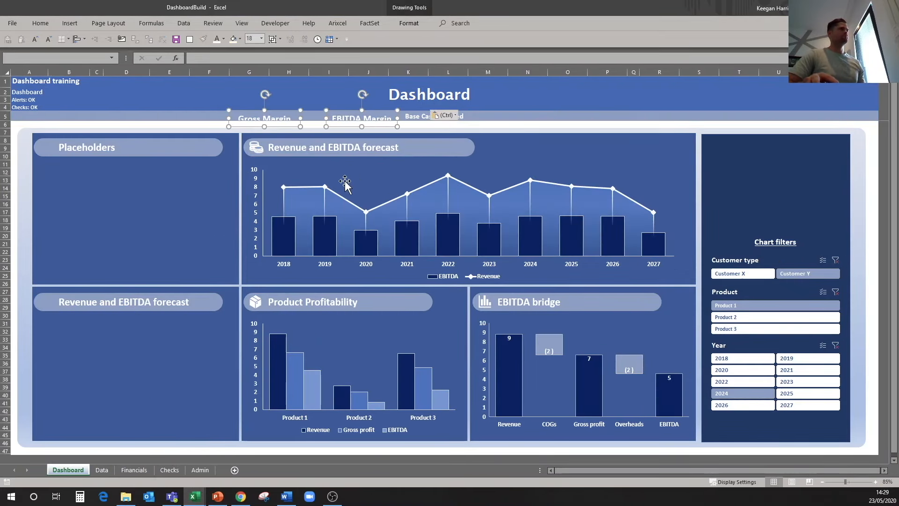
pyautogui.moveTo(347, 125); pyautogui.dragTo(163, 332)
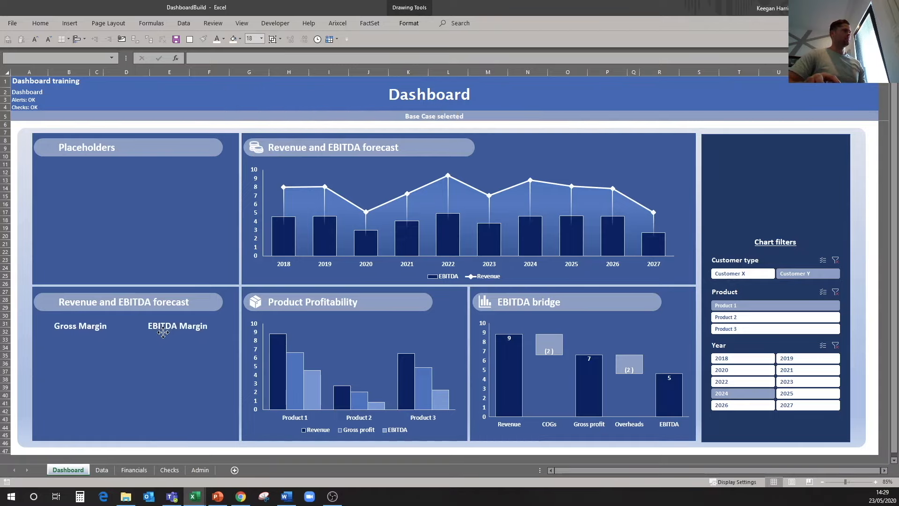
# - Change the title of the panel holding the two margin labels to "Margin Analysis"
pyautogui.click(54, 300)
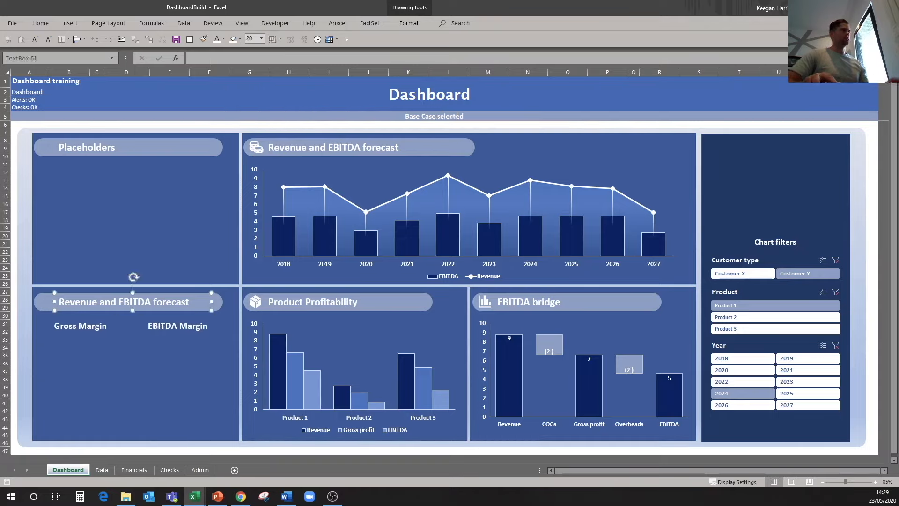
pyautogui.moveTo(58, 302); pyautogui.dragTo(192, 306)
pyautogui.write('Margin Analysis')
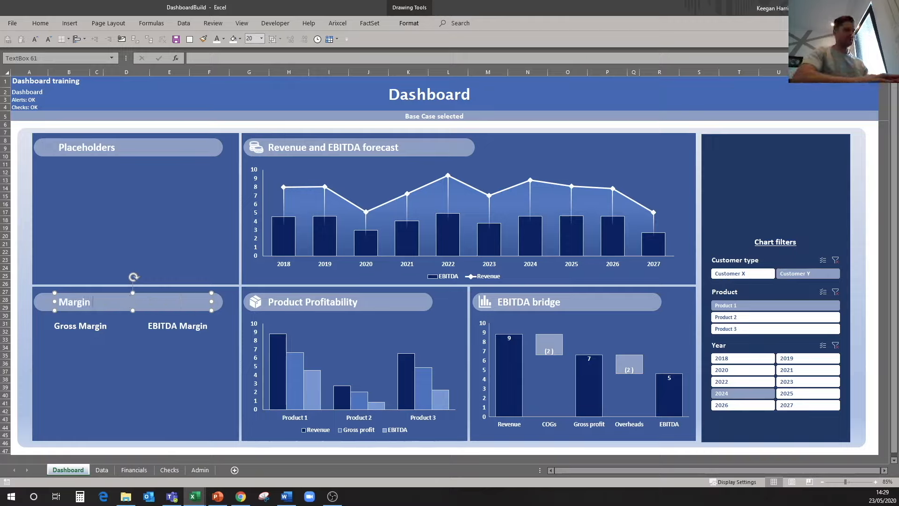
pyautogui.click(70, 116)
# - Find the magnifying glass icon with a plus sign by searching for "in", insert it and fill it white
pyautogui.click(75, 23)
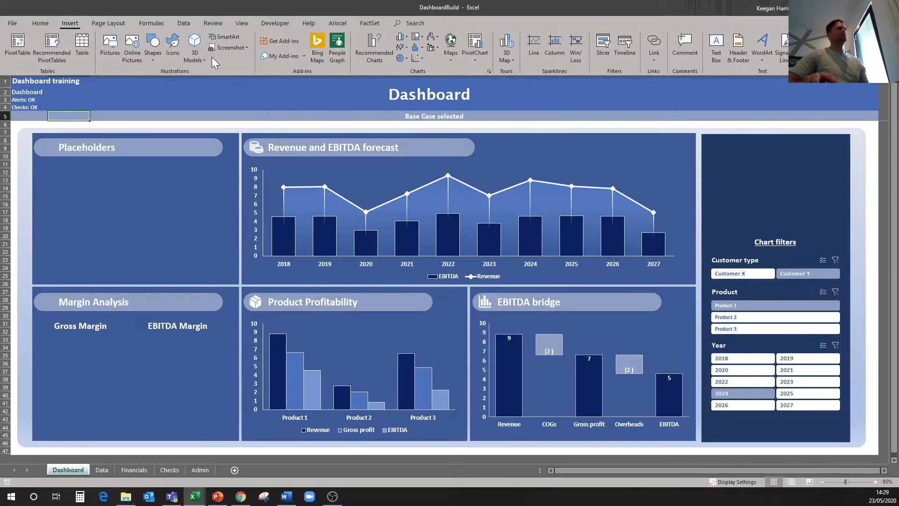
pyautogui.click(176, 50)
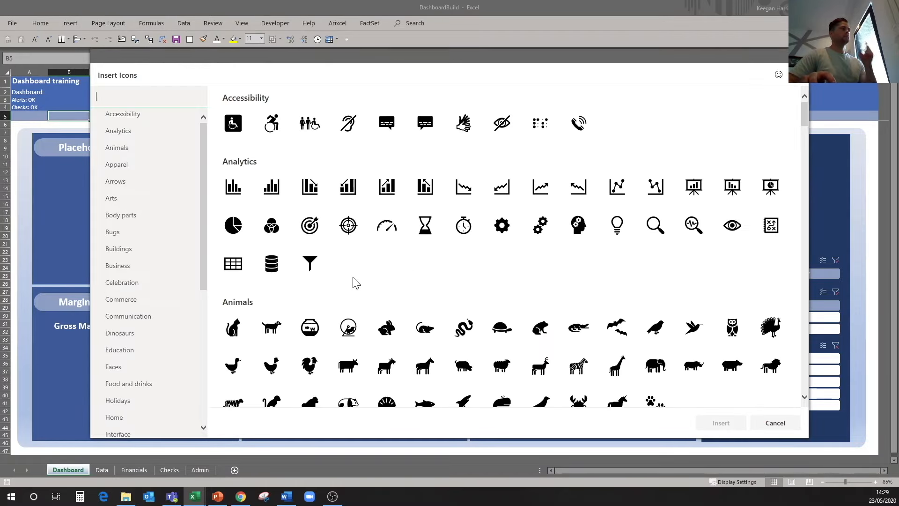
pyautogui.write('in')
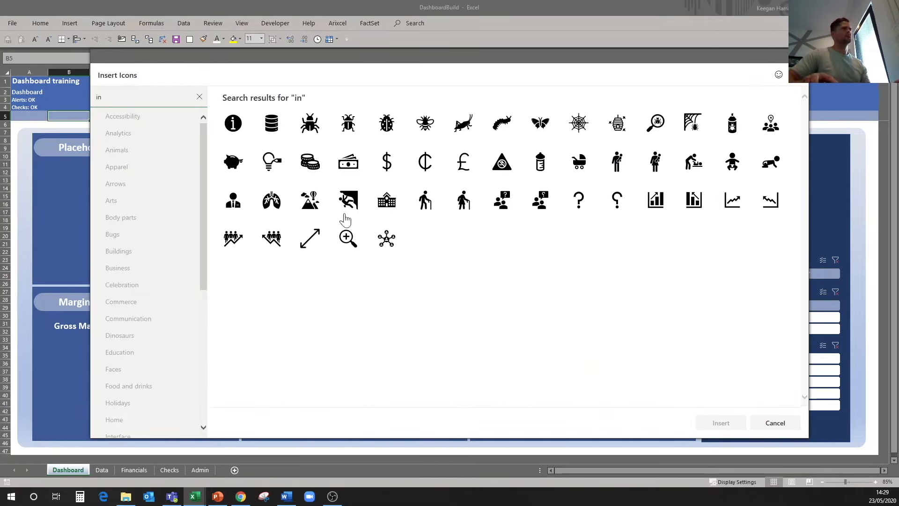
pyautogui.click(347, 245)
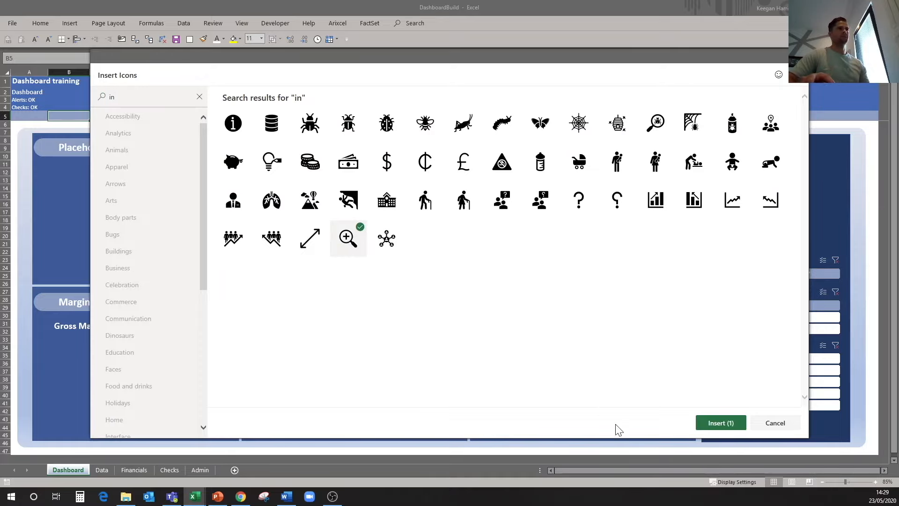
pyautogui.click(717, 427)
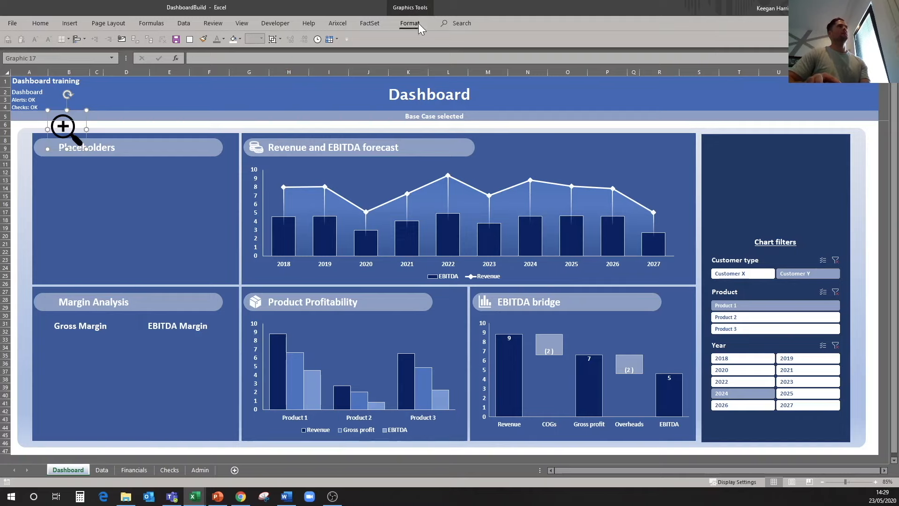
pyautogui.click(418, 23)
pyautogui.click(279, 36)
pyautogui.click(266, 53)
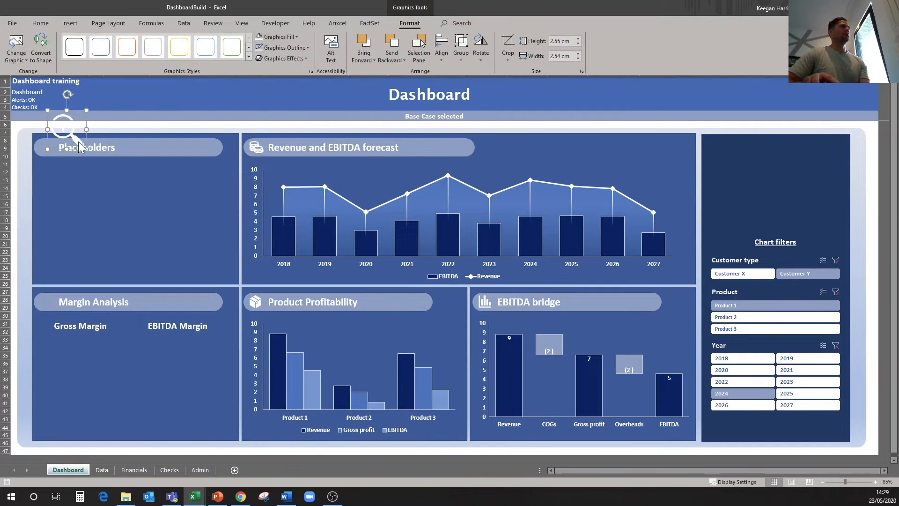
# - Place the magnifying glass icon in front of the Margin Analysis title and shrink it to fit the header
pyautogui.click(72, 152)
pyautogui.moveTo(69, 148); pyautogui.dragTo(50, 315)
pyautogui.hotkey('shift', 'Down')
pyautogui.hotkey('shift', 'Down')
pyautogui.hotkey('shift', 'Down')
pyautogui.press('Right')
pyautogui.press('Right')
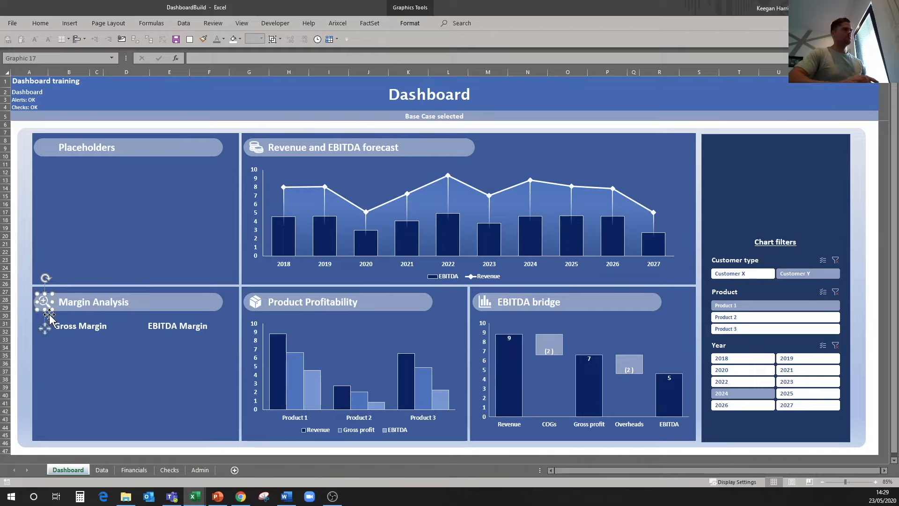
pyautogui.click(174, 112)
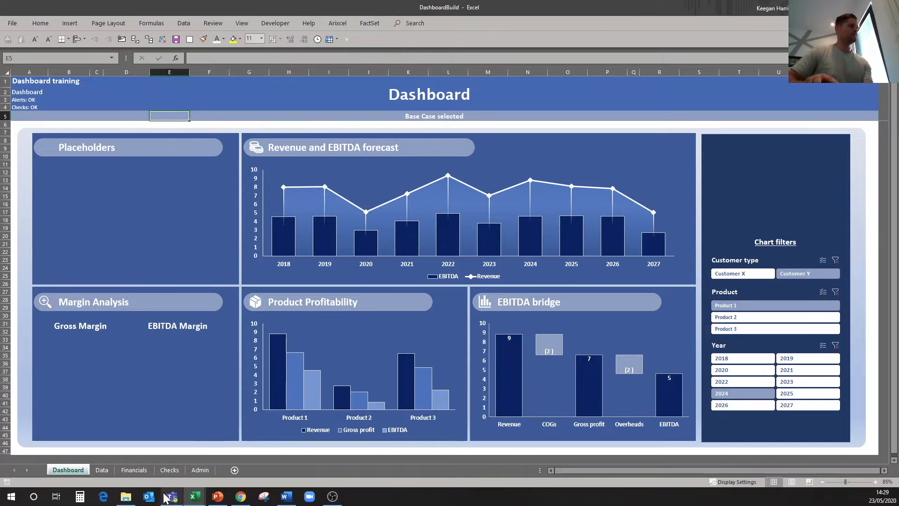
# - On the Data sheet, format the yearly Revenue and EBITDA pivot values with thousands separators and no decimals
pyautogui.click(101, 470)
pyautogui.click(596, 318)
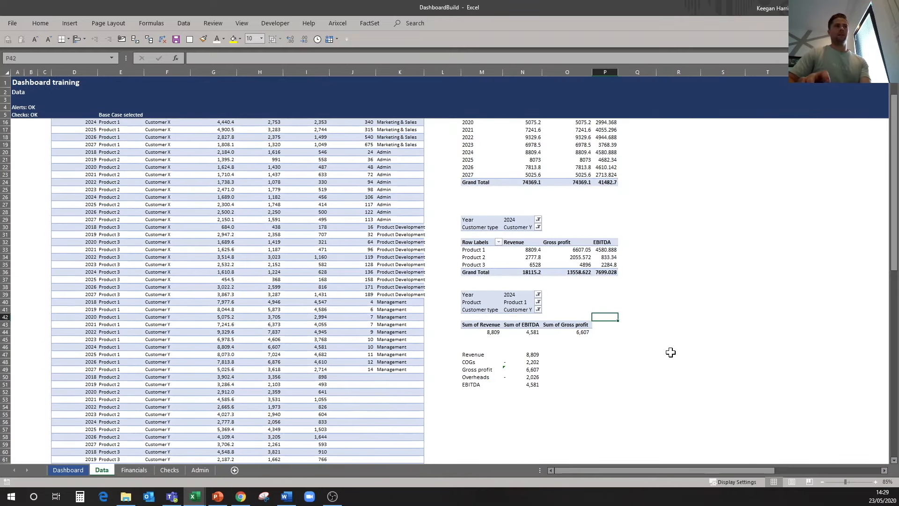
pyautogui.scroll(4, 667, 370)
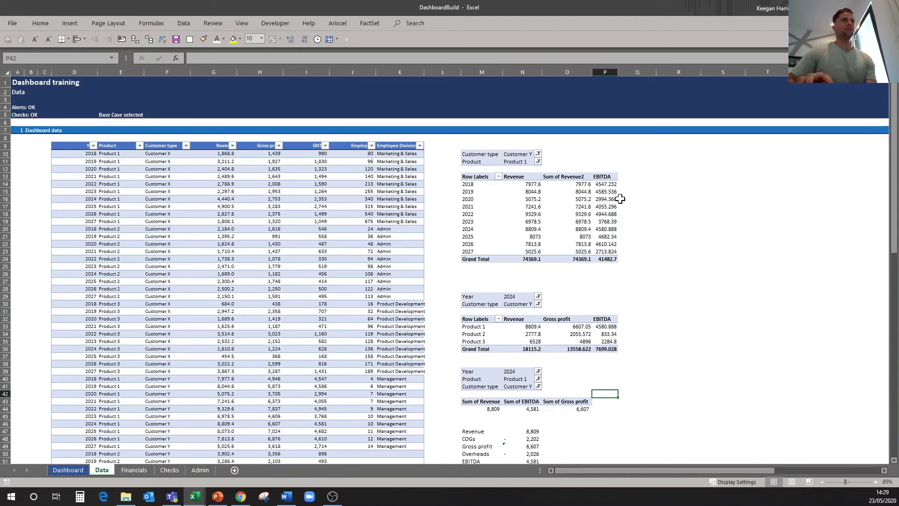
pyautogui.moveTo(528, 184); pyautogui.dragTo(606, 258)
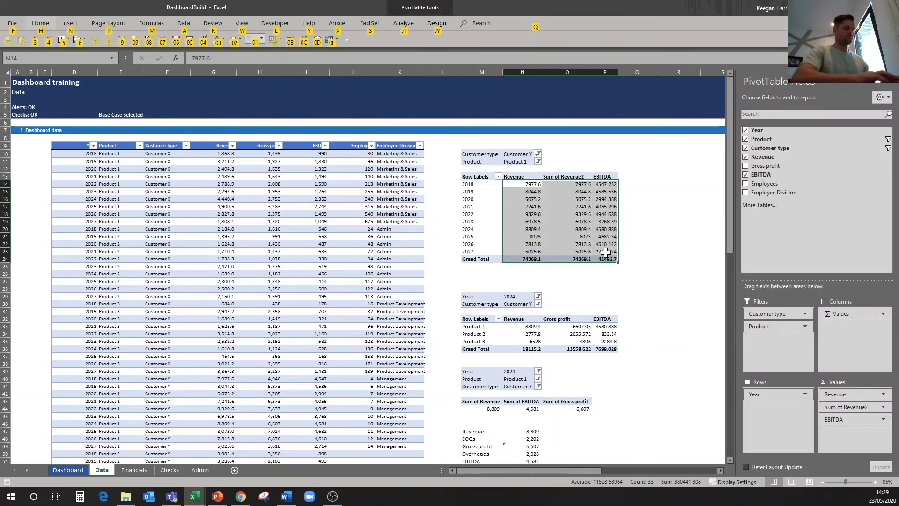
pyautogui.hotkey('ctrl', 'shift', '1')
pyautogui.hotkey('alt', 'h')
pyautogui.press('9')
pyautogui.hotkey('alt', 'h')
pyautogui.press('9')
# - Format the Revenue, Gross profit and EBITDA values in the product pivot with thousands separators and no decimals
pyautogui.click(568, 304)
pyautogui.moveTo(528, 327); pyautogui.dragTo(616, 349)
pyautogui.hotkey('ctrl', 'shift', '1')
pyautogui.hotkey('alt', 'h')
pyautogui.press('9')
pyautogui.hotkey('alt', 'h')
pyautogui.press('9')
pyautogui.click(641, 303)
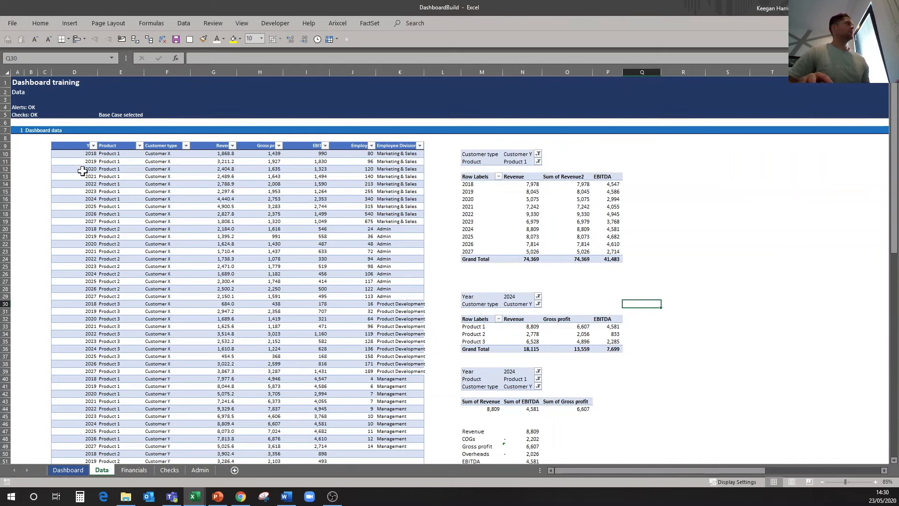
# - Create a PivotChart with its PivotTable from the whole dashboard data table, Table1, placed at cell S10 of the Data sheet
pyautogui.click(74, 150)
pyautogui.hotkey('ctrl', 'shift', 'Right')
pyautogui.hotkey('ctrl', 'shift', 'Down')
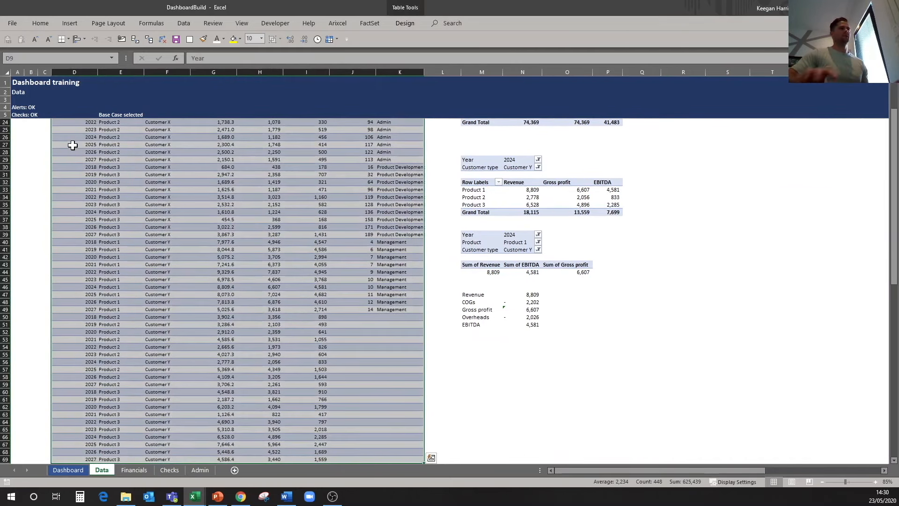
pyautogui.scroll(8, 257, 131)
pyautogui.click(69, 23)
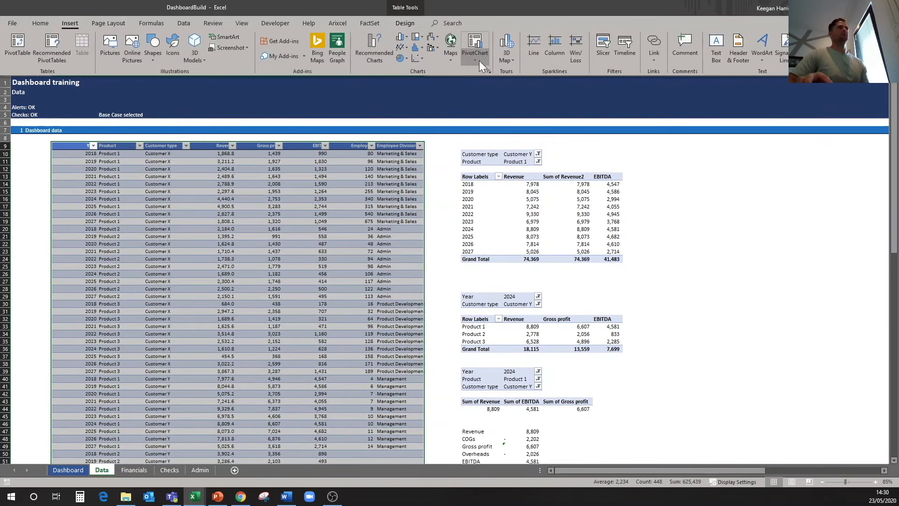
pyautogui.click(481, 55)
pyautogui.click(496, 78)
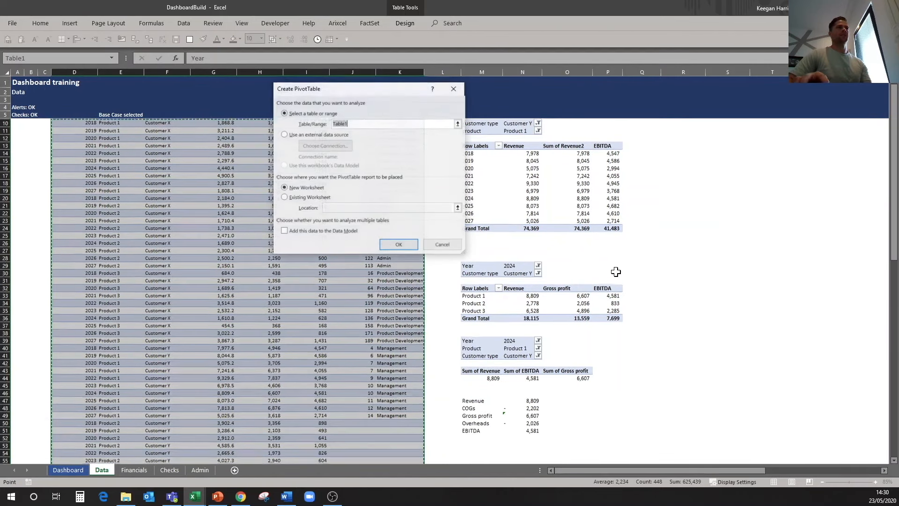
pyautogui.click(285, 197)
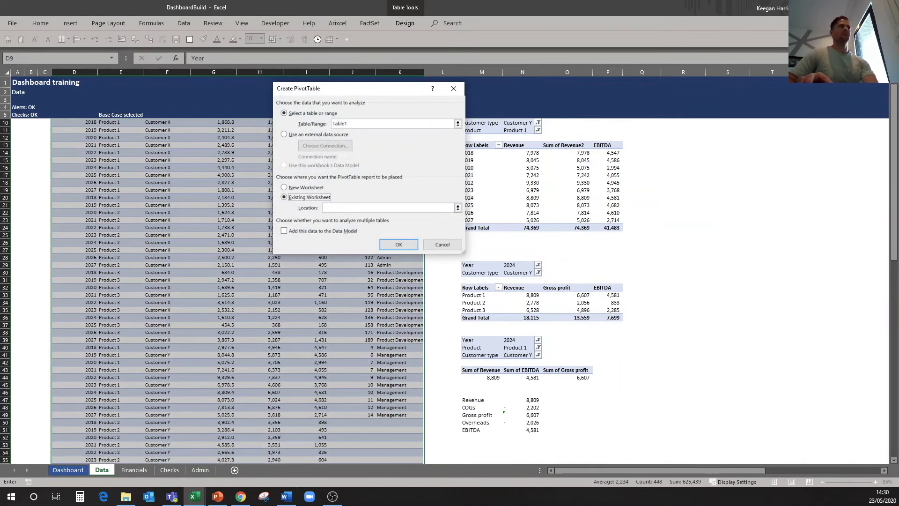
pyautogui.click(458, 207)
pyautogui.scroll(-7, 602, 355)
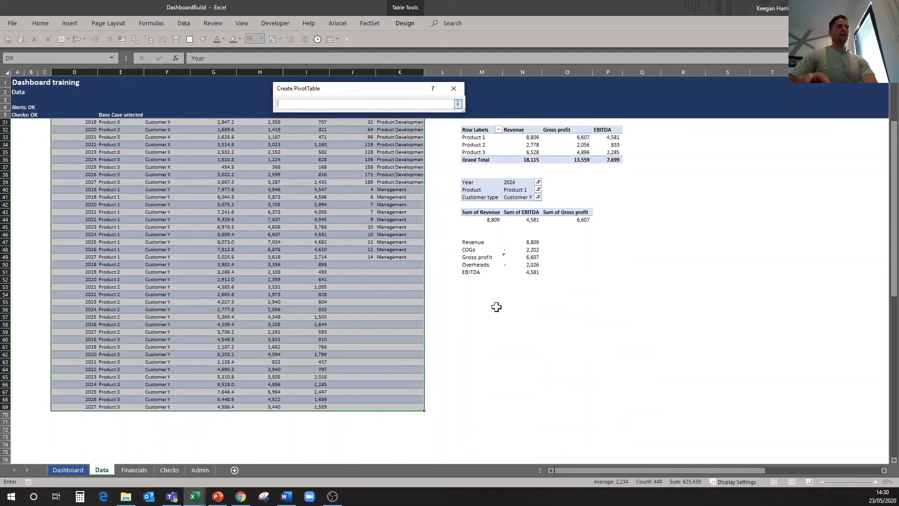
pyautogui.scroll(7, 660, 294)
pyautogui.click(727, 155)
pyautogui.click(458, 104)
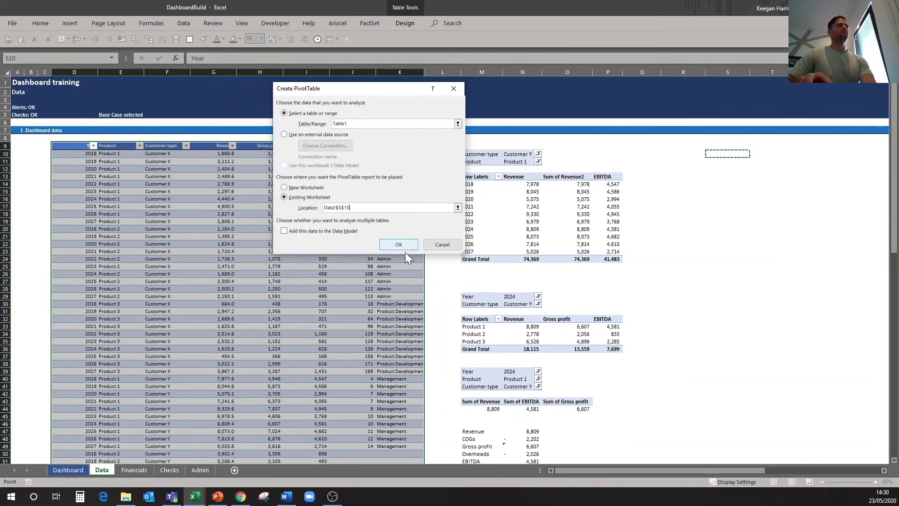
pyautogui.click(406, 245)
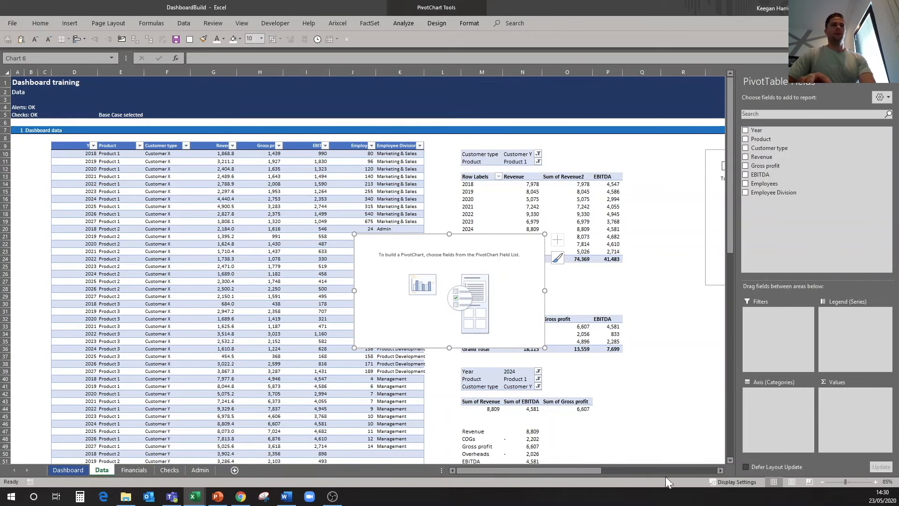
# - Try adding Gross profit as the new pivot's value, with Year, Product and Customer type as report filters
pyautogui.moveTo(587, 470); pyautogui.dragTo(638, 466)
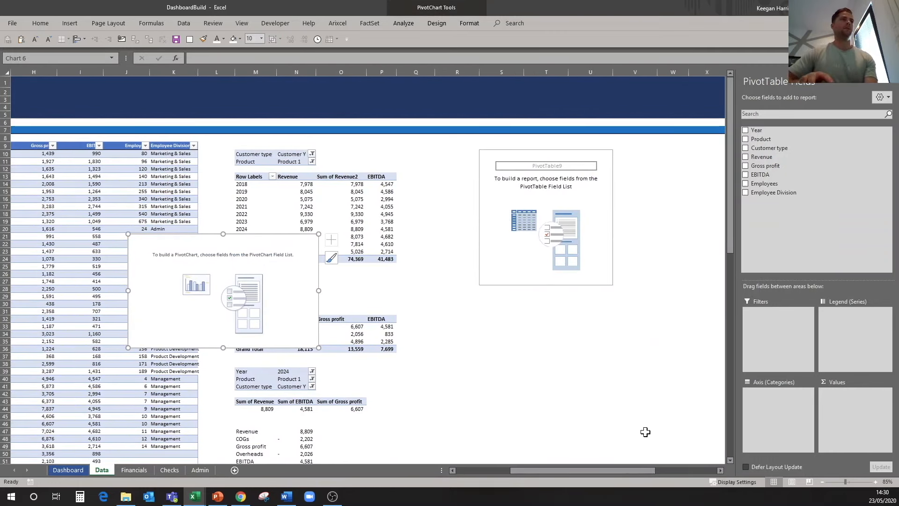
pyautogui.moveTo(767, 166); pyautogui.dragTo(841, 405)
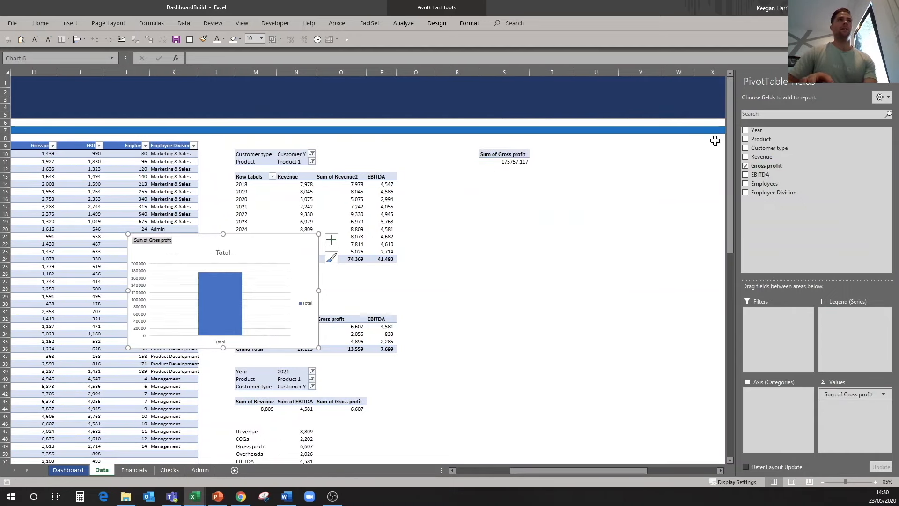
pyautogui.moveTo(780, 130); pyautogui.dragTo(778, 345)
pyautogui.moveTo(773, 148); pyautogui.dragTo(777, 347)
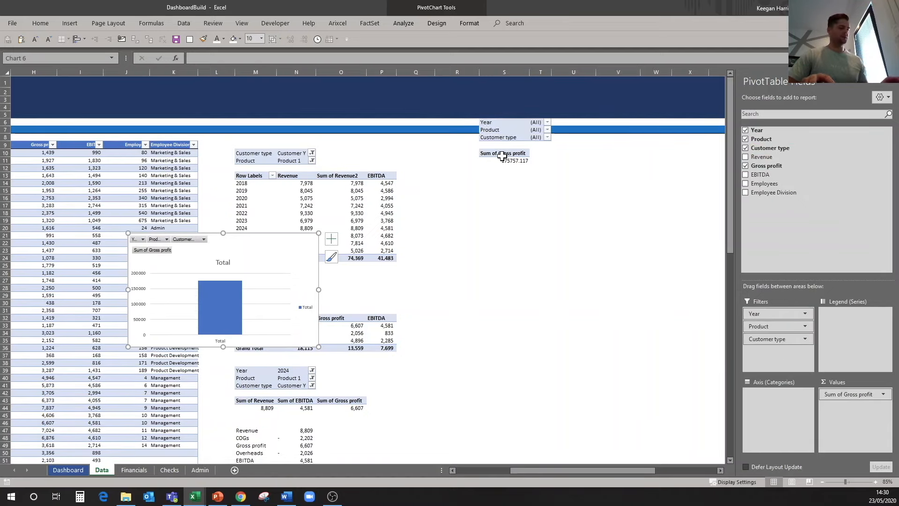
# - Undo the fields added to the new pivot, leaving the empty PivotTable and PivotChart in place
pyautogui.hotkey('ctrl', 'z')
pyautogui.hotkey('ctrl', 'z')
pyautogui.hotkey('ctrl', 'z')
pyautogui.hotkey('ctrl', 'z')
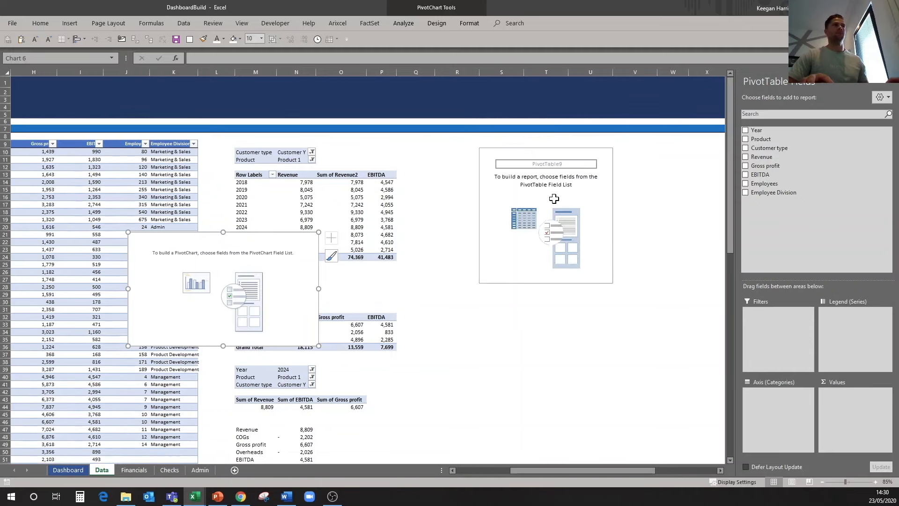
# - Add Gross profit as the new pivot's value, with Year, Product and Customer type as report filters
pyautogui.moveTo(766, 166); pyautogui.dragTo(839, 395)
pyautogui.moveTo(509, 151); pyautogui.dragTo(515, 187)
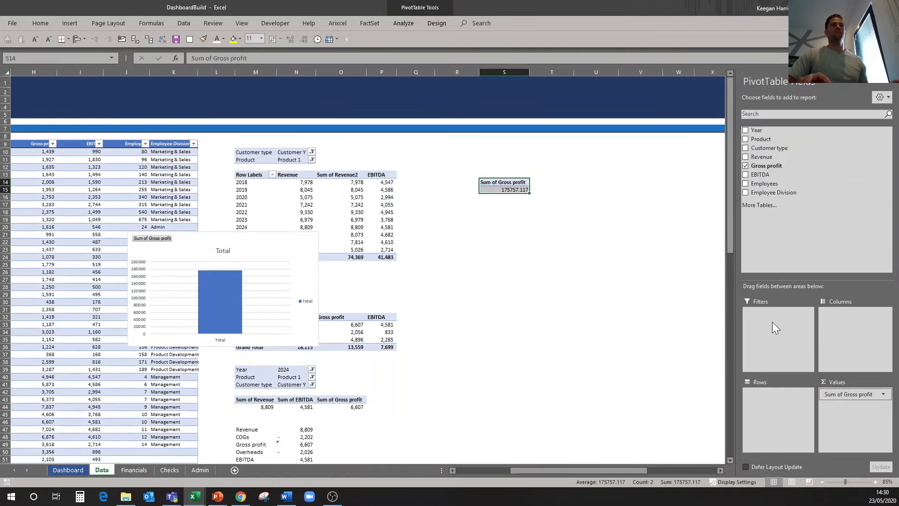
pyautogui.moveTo(761, 130); pyautogui.dragTo(774, 346)
pyautogui.click(571, 206)
# - Rename the new pivot's value field to Gross profit, removing the "Sum of" prefix
pyautogui.click(498, 184)
pyautogui.rightClick(499, 182)
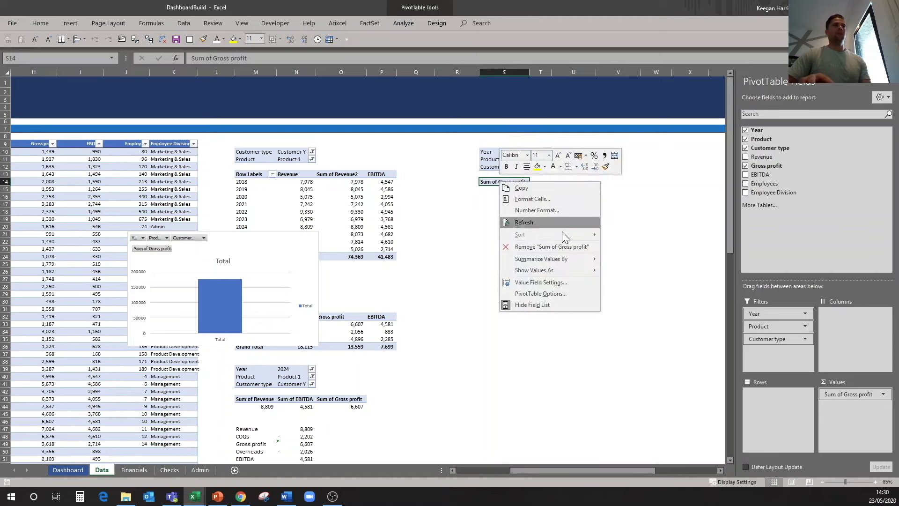
pyautogui.click(554, 283)
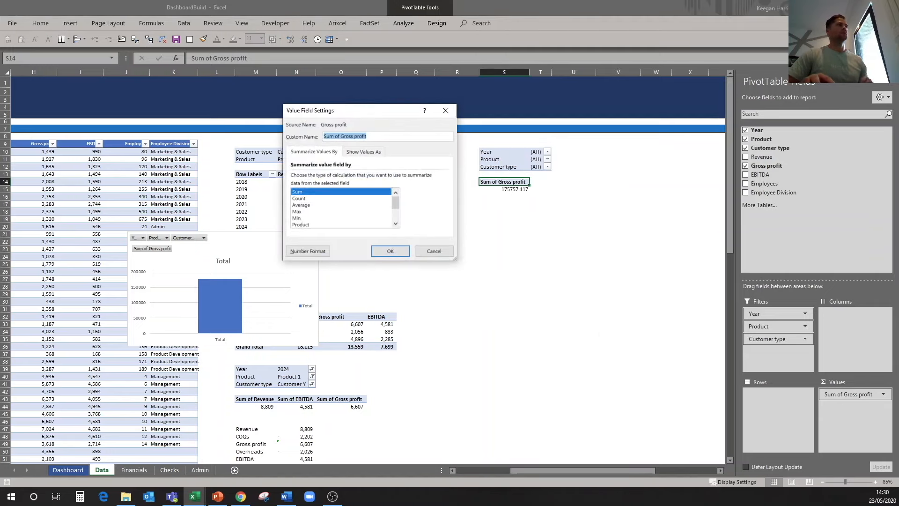
pyautogui.press('Delete')
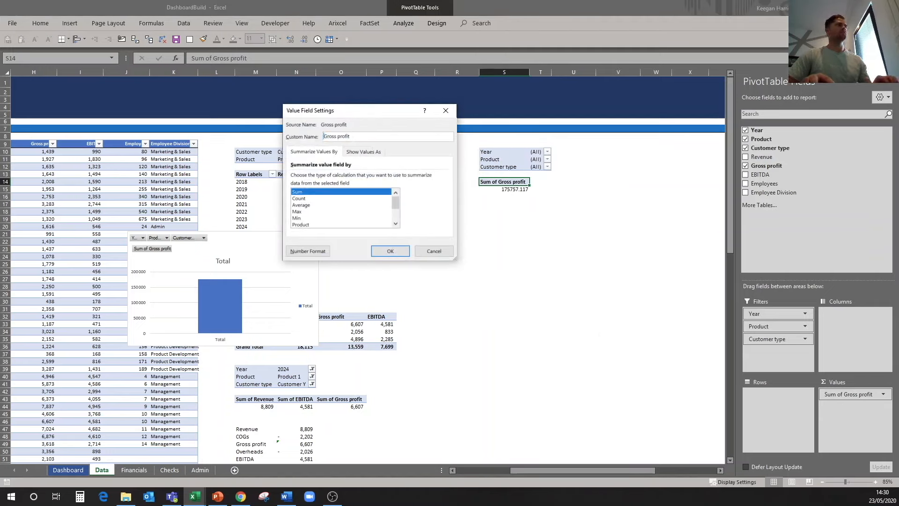
pyautogui.click(390, 250)
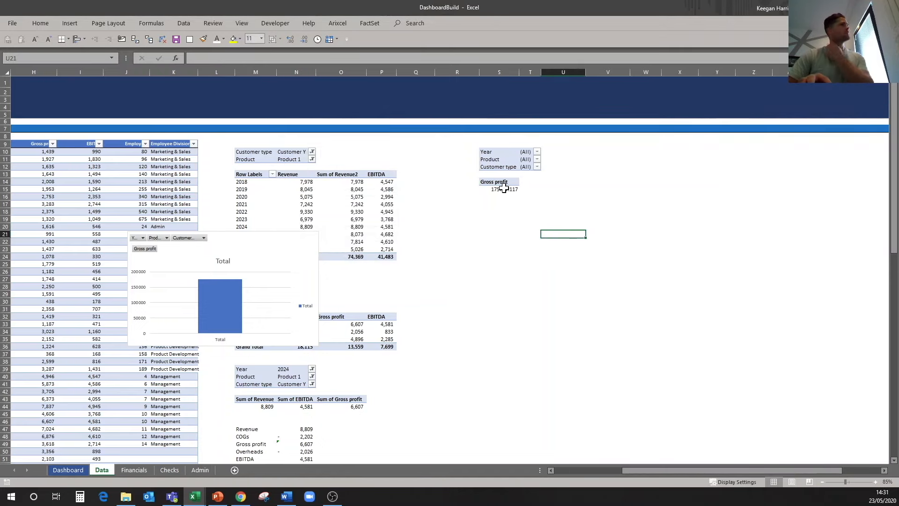
# - Format the new pivot's Gross profit value with a thousands separator and no decimals, and move its chart below the pivot
pyautogui.click(504, 189)
pyautogui.hotkey('alt', 'h')
pyautogui.press('k')
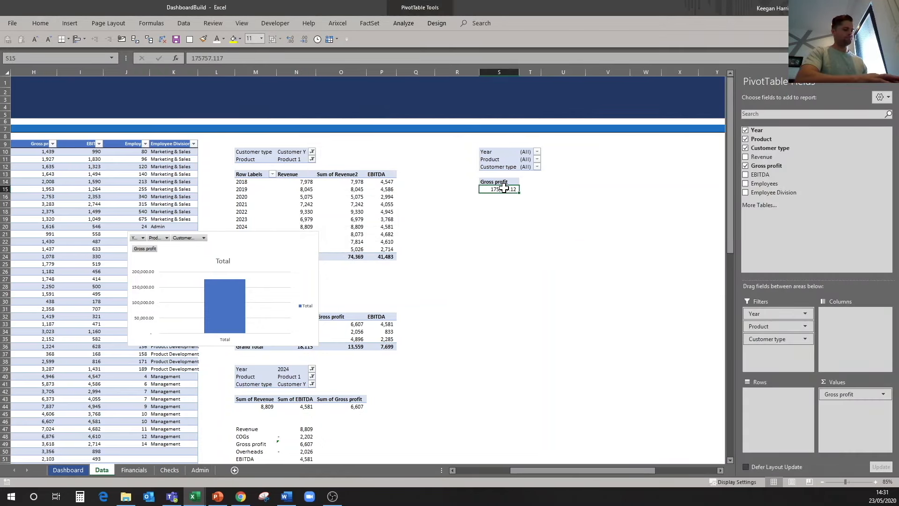
pyautogui.hotkey('alt', 'h')
pyautogui.press('9')
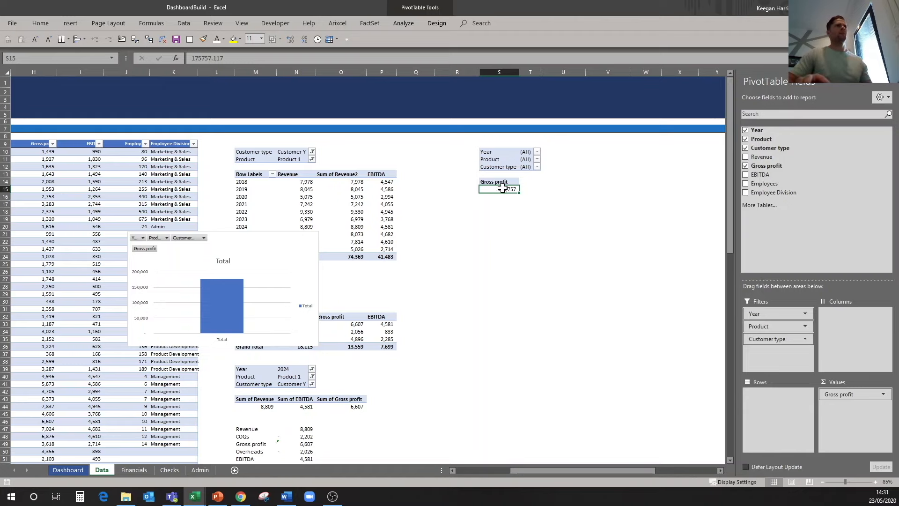
pyautogui.click(511, 211)
pyautogui.click(501, 188)
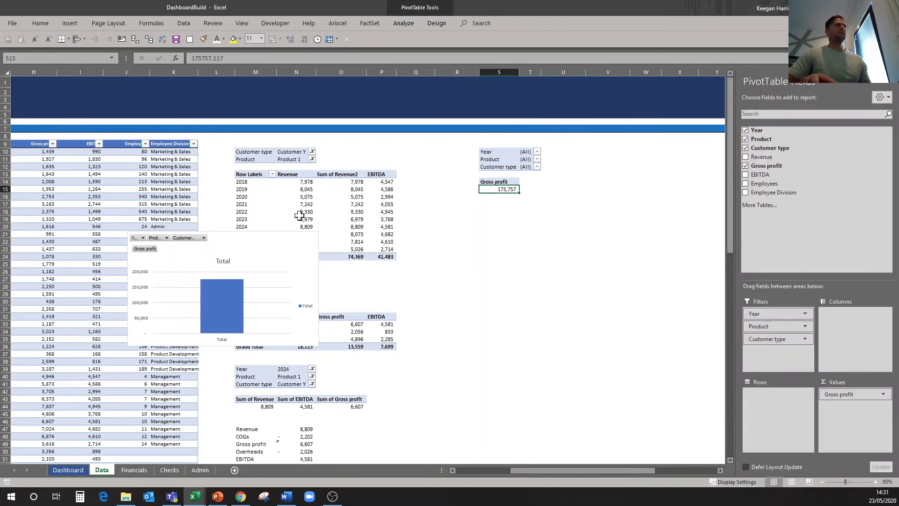
pyautogui.moveTo(261, 239); pyautogui.dragTo(591, 253)
# - Start a calculated field named Difference in the Gross profit pivot
pyautogui.click(508, 189)
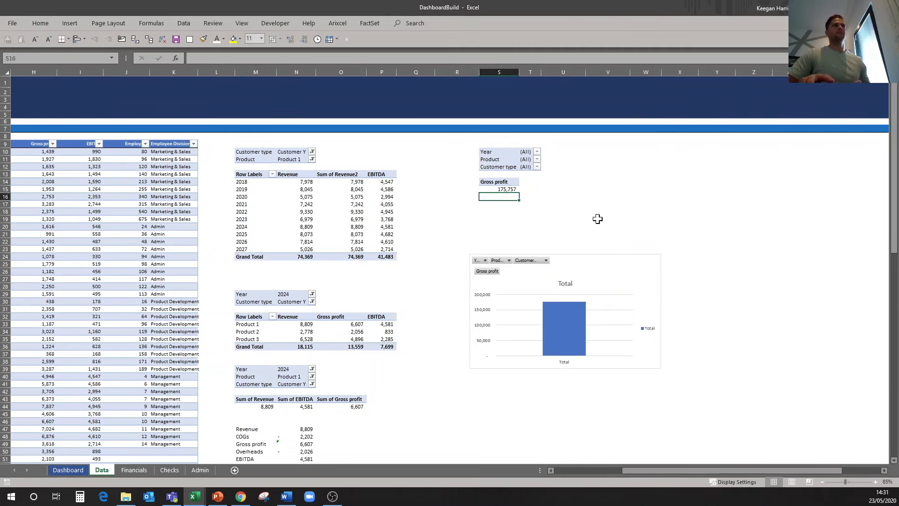
pyautogui.rightClick(511, 192)
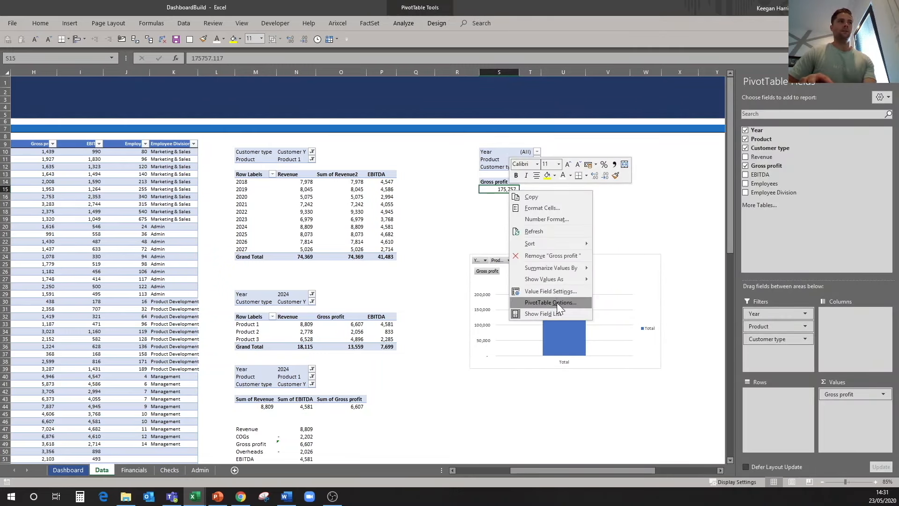
pyautogui.click(495, 152)
pyautogui.click(401, 21)
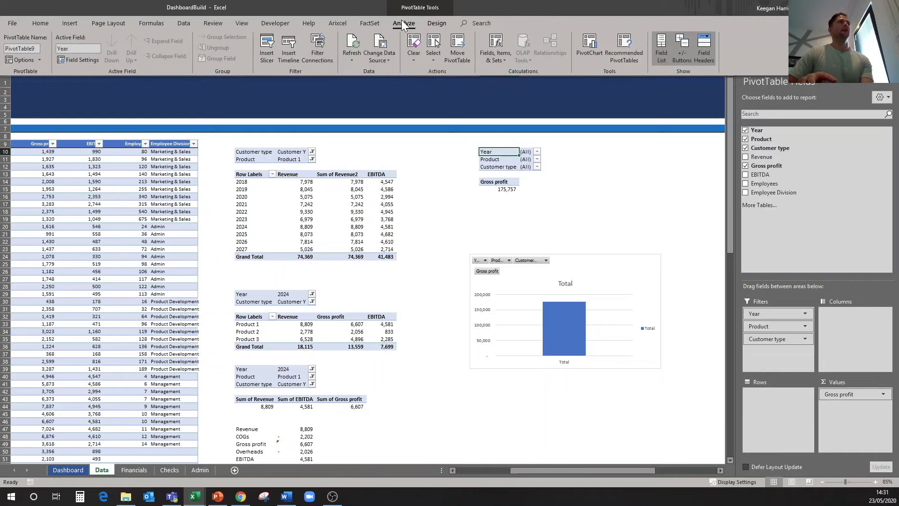
pyautogui.click(495, 59)
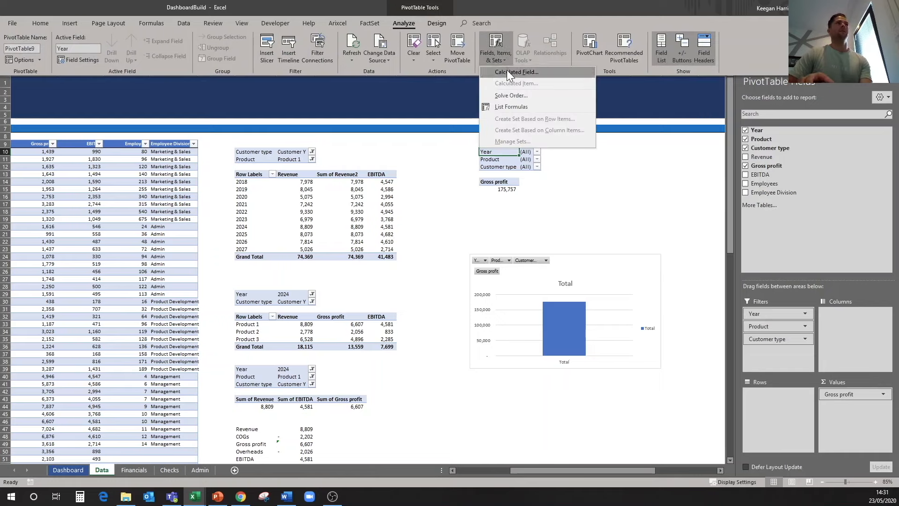
pyautogui.click(508, 72)
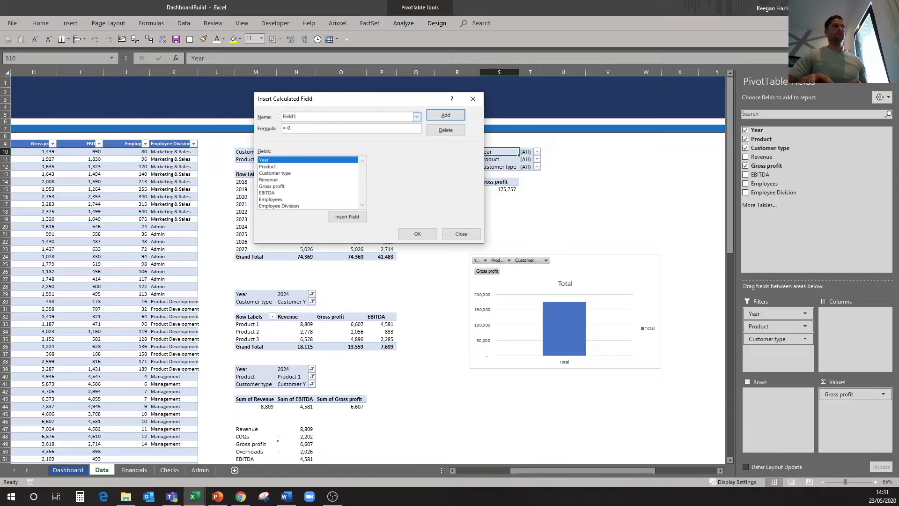
pyautogui.write('Diffe')
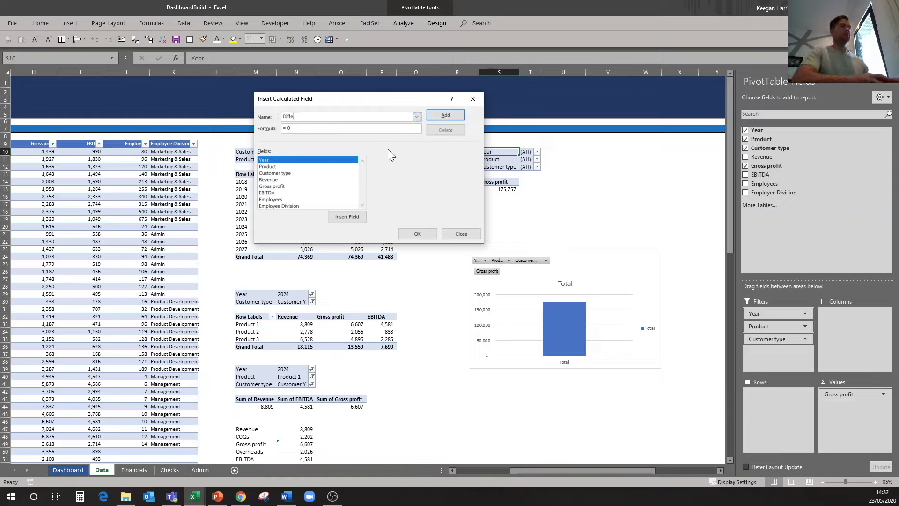
pyautogui.write('rence')
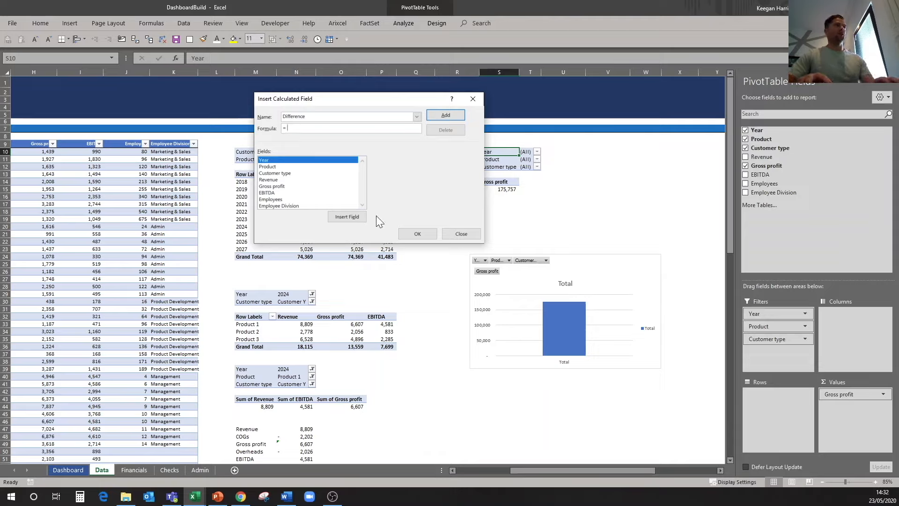
# - Define the Difference field's formula as Revenue - 'Gross profit' and add it to the pivot
pyautogui.click(277, 179)
pyautogui.click(355, 217)
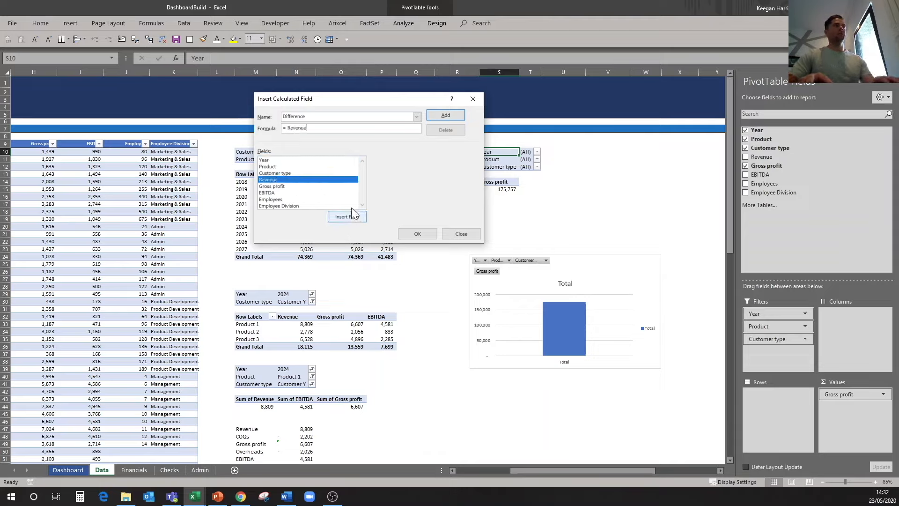
pyautogui.write('-')
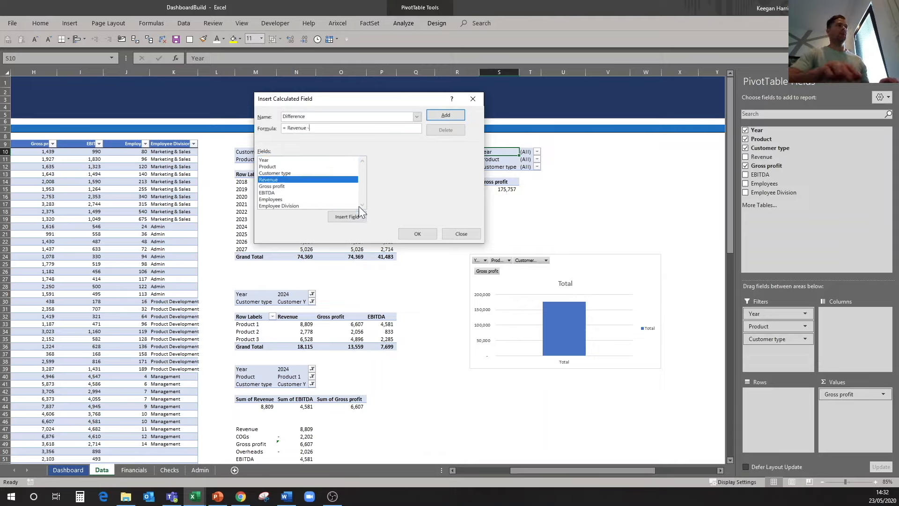
pyautogui.click(286, 186)
pyautogui.click(362, 217)
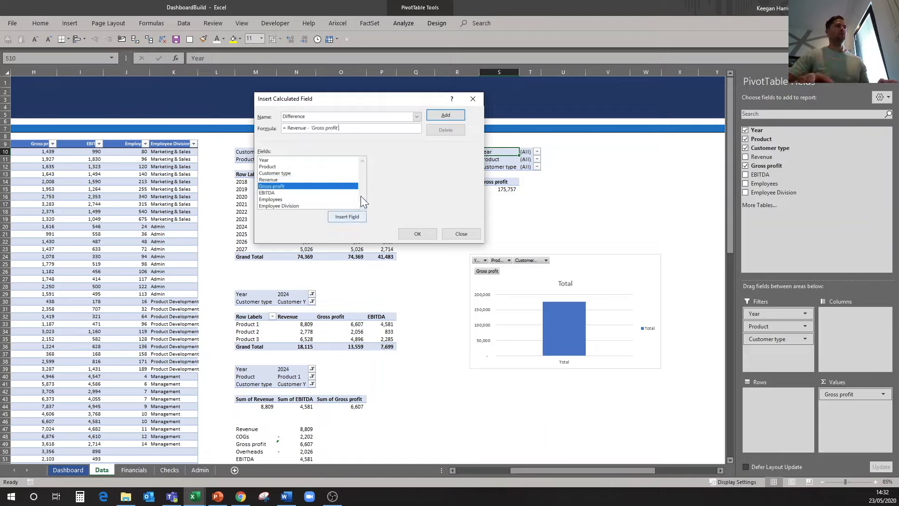
pyautogui.click(439, 116)
pyautogui.click(416, 234)
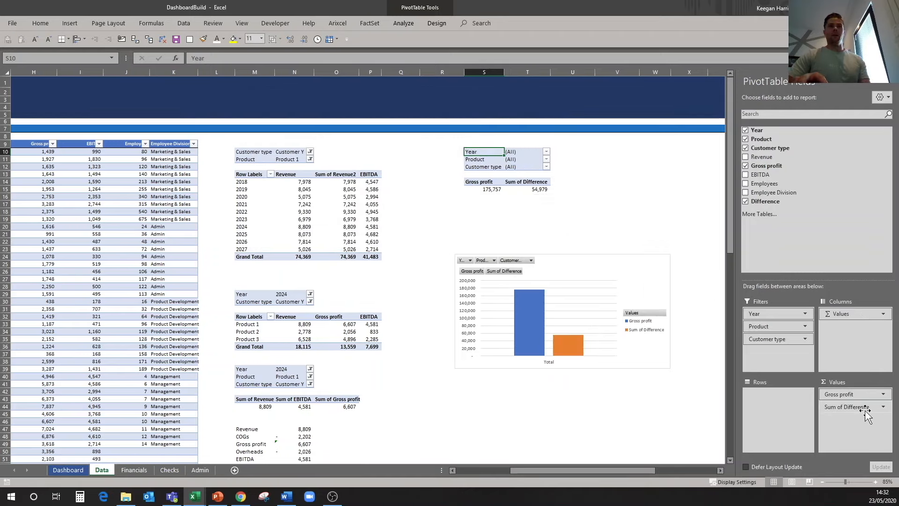
# - Try to move Sum of Difference from the values area to the rows area of the pivot
pyautogui.moveTo(862, 407); pyautogui.dragTo(781, 412)
pyautogui.click(453, 273)
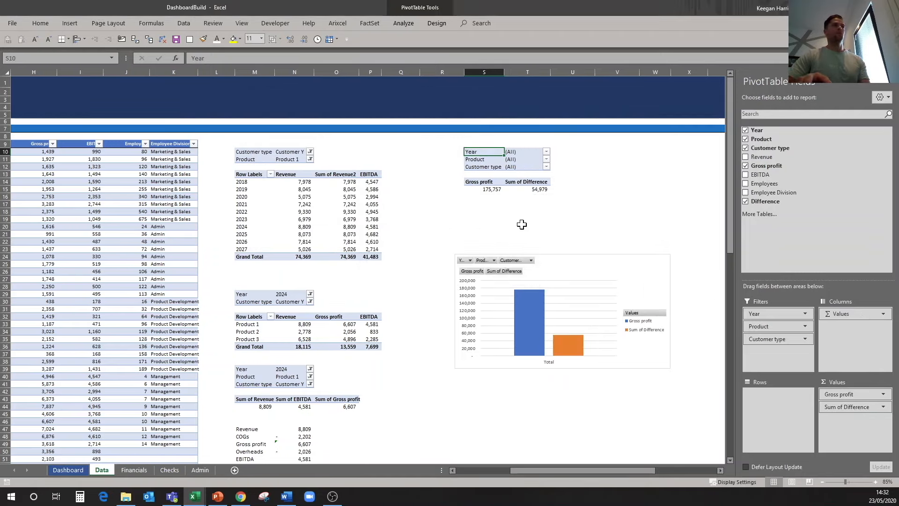
pyautogui.click(528, 195)
pyautogui.click(485, 190)
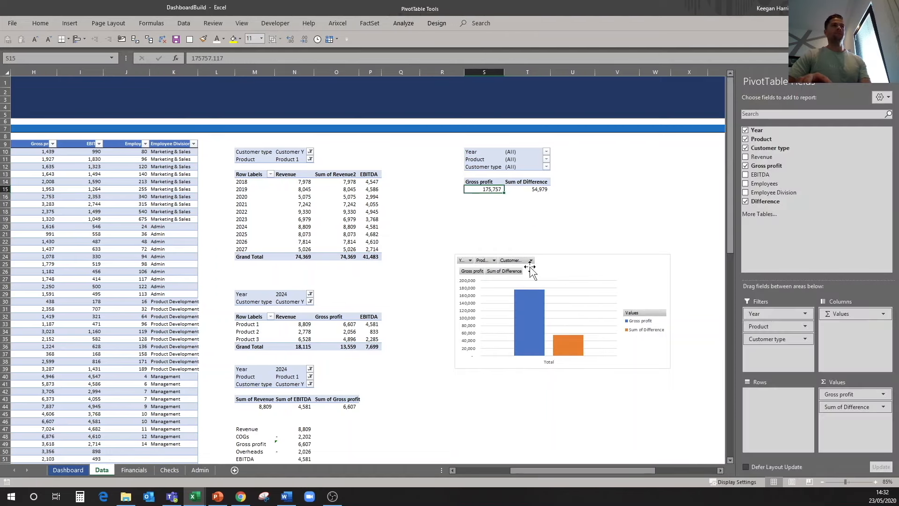
# - Change the Gross profit and Difference PivotChart from clustered column to doughnut
pyautogui.click(603, 262)
pyautogui.click(440, 24)
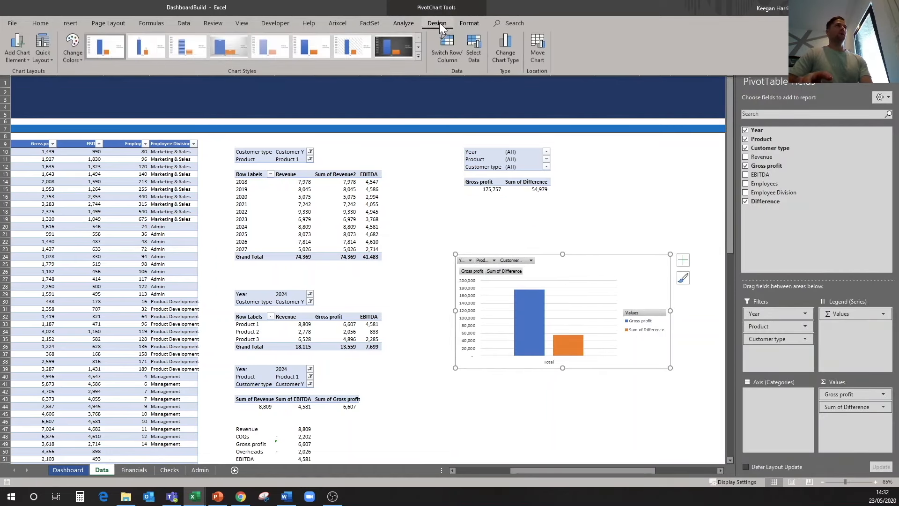
pyautogui.click(505, 47)
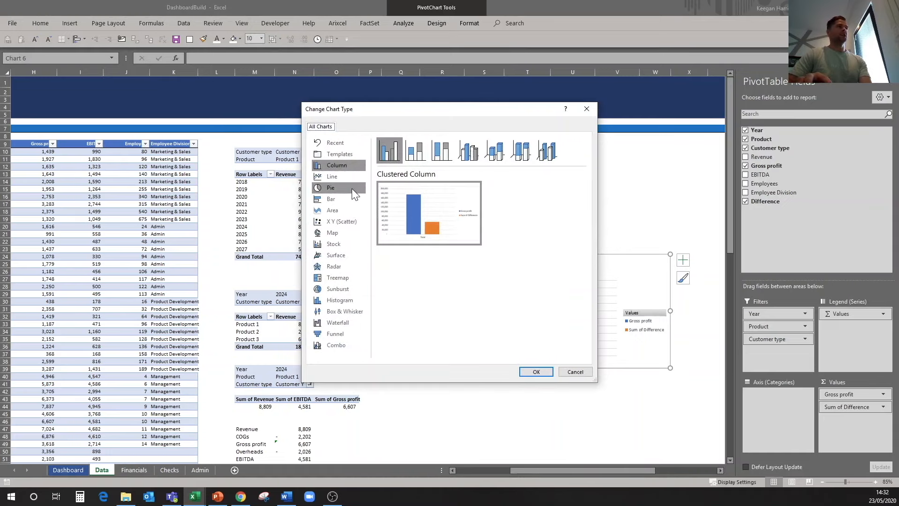
pyautogui.click(339, 187)
pyautogui.click(494, 157)
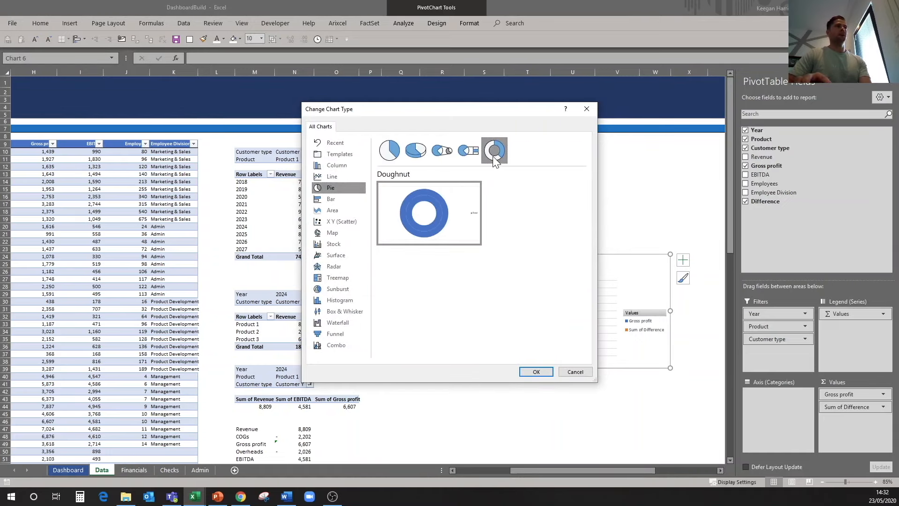
pyautogui.click(537, 372)
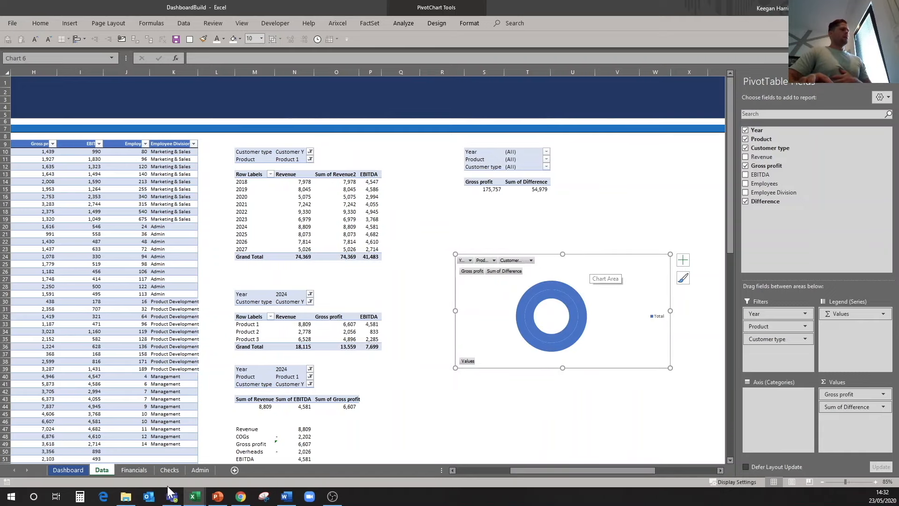
# - Move the Values field from the columns to the rows of the doughnut chart's pivot
pyautogui.click(527, 170)
pyautogui.click(484, 159)
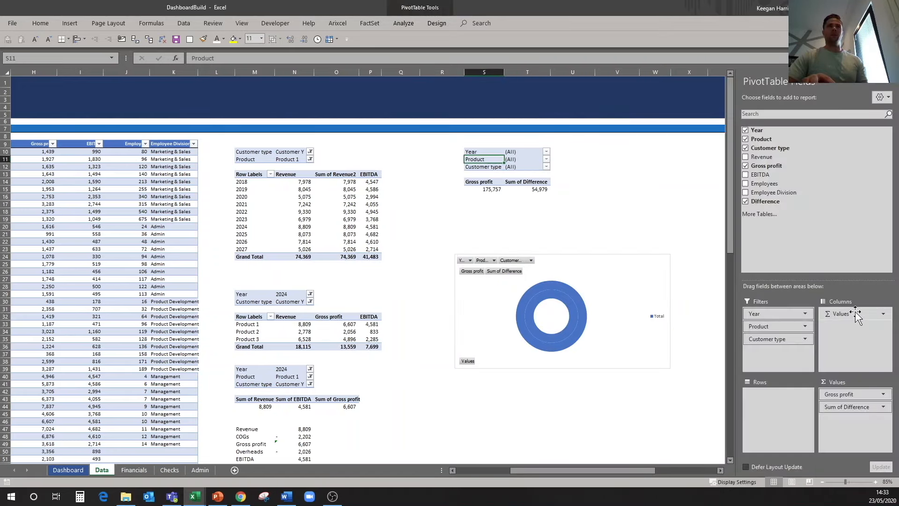
pyautogui.moveTo(834, 313); pyautogui.dragTo(791, 420)
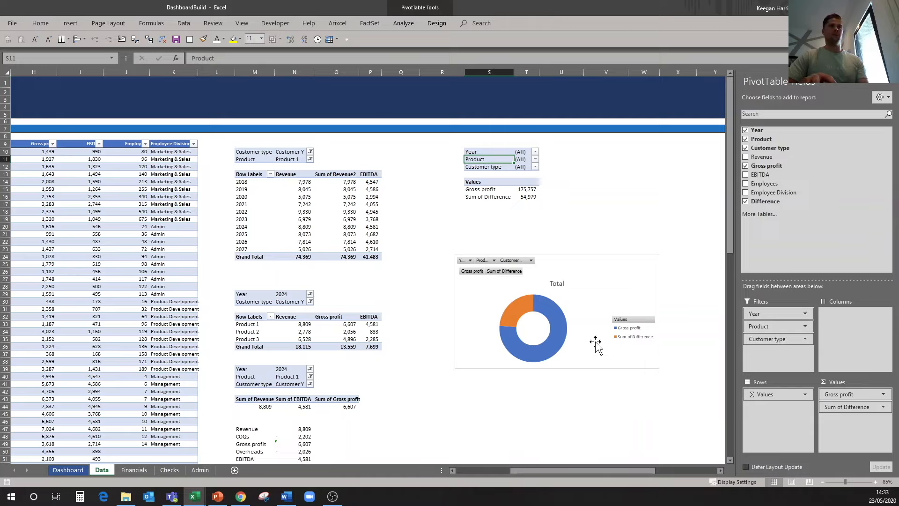
# - Cut the doughnut chart from the Data sheet and paste it over the Margin Analysis panel of the Dashboard sheet
pyautogui.click(586, 256)
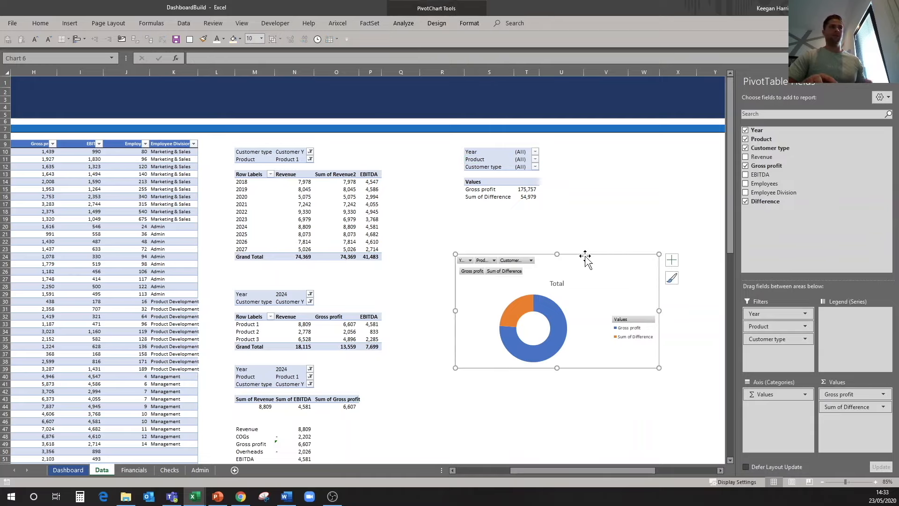
pyautogui.press('Delete')
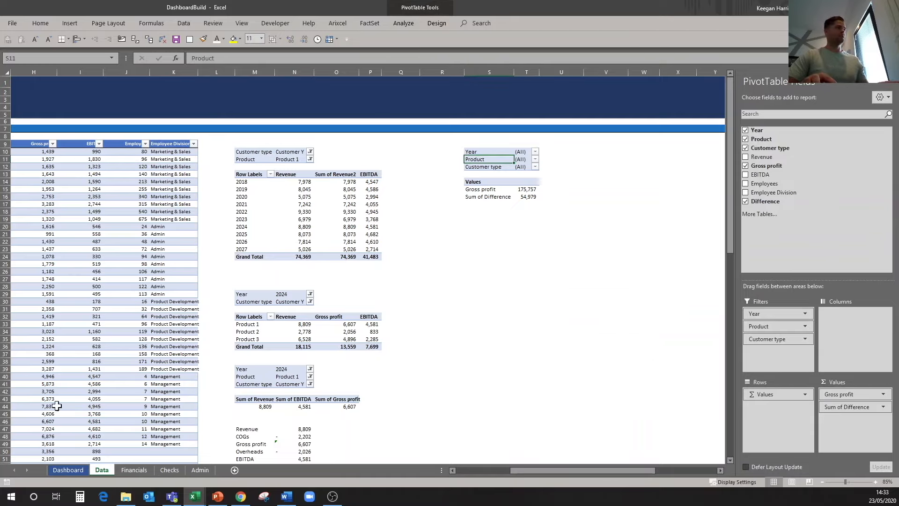
pyautogui.click(68, 470)
pyautogui.hotkey('ctrl', 'v')
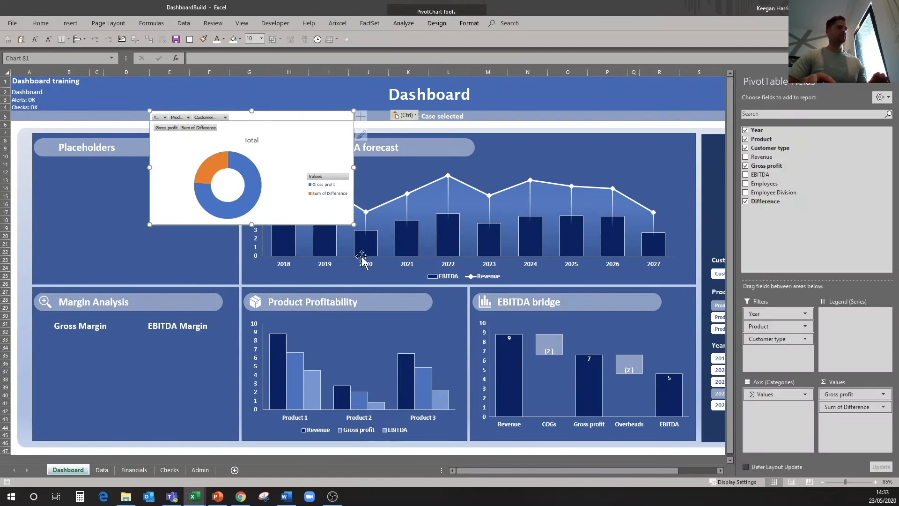
pyautogui.moveTo(264, 221); pyautogui.dragTo(183, 416)
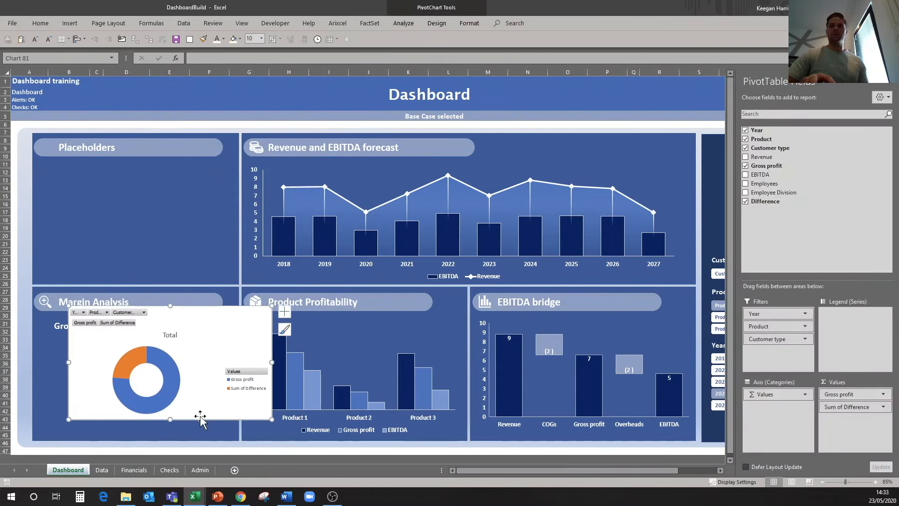
# - Hide all field buttons on the doughnut chart and delete its title
pyautogui.rightClick(232, 381)
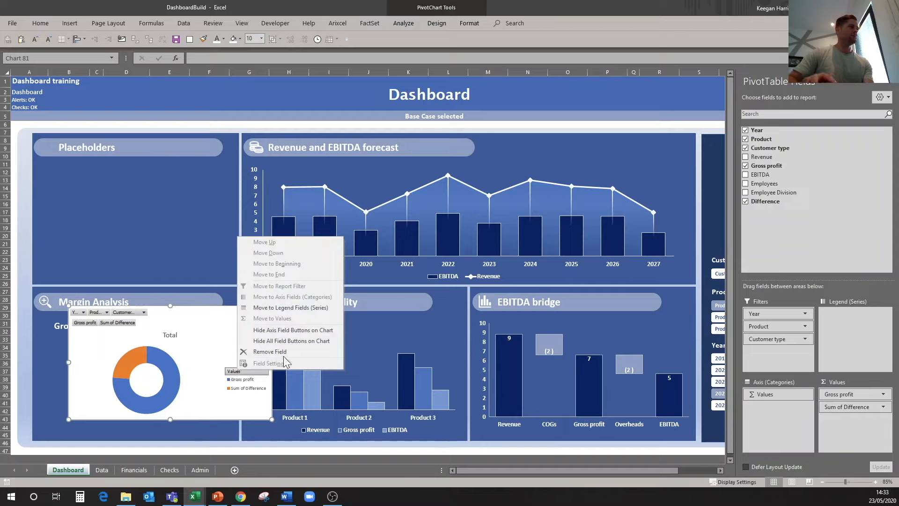
pyautogui.click(288, 345)
pyautogui.click(171, 315)
pyautogui.press('Delete')
# - Set the doughnut chart area to no fill and delete the legend
pyautogui.click(197, 312)
pyautogui.rightClick(209, 313)
pyautogui.click(221, 332)
pyautogui.click(235, 269)
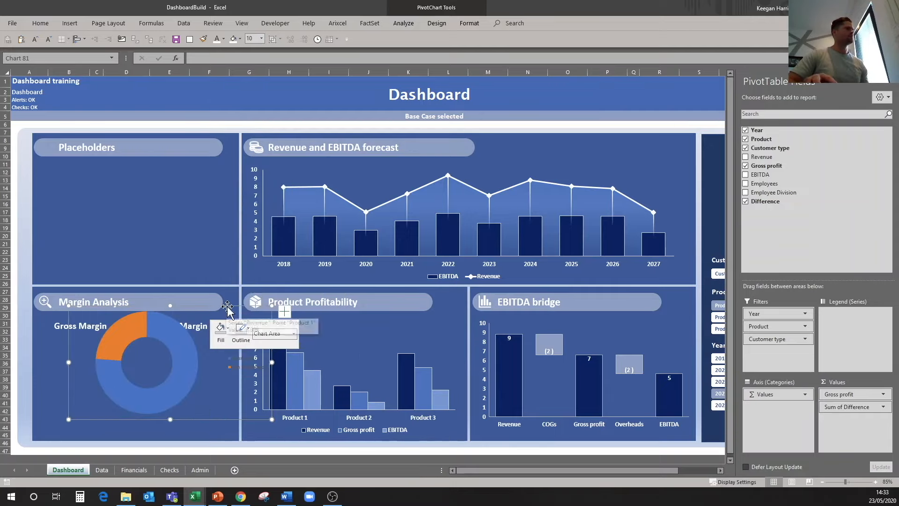
pyautogui.click(231, 355)
pyautogui.press('Delete')
# - Shrink the doughnut chart and position it under the Gross Margin label in the Margin Analysis panel
pyautogui.moveTo(222, 309); pyautogui.dragTo(192, 333)
pyautogui.moveTo(135, 332); pyautogui.dragTo(130, 333)
pyautogui.moveTo(185, 437); pyautogui.dragTo(132, 427)
pyautogui.moveTo(103, 334); pyautogui.dragTo(115, 333)
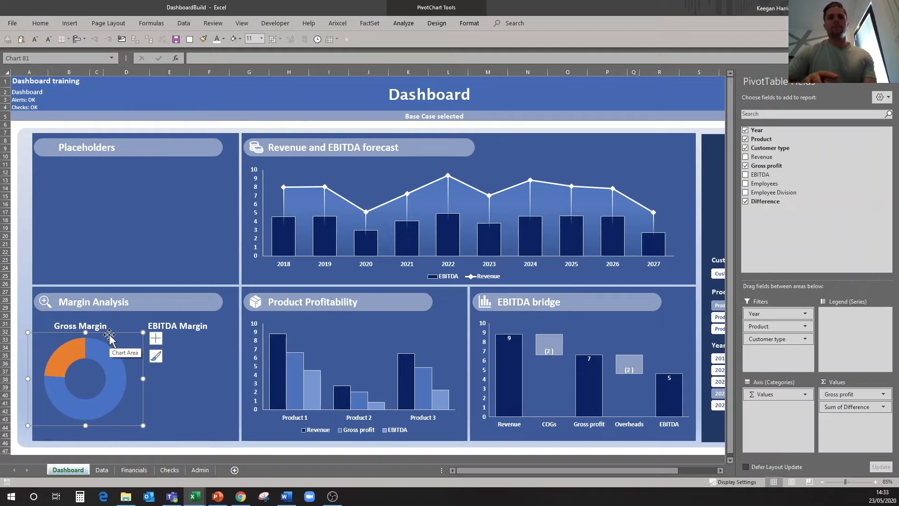
pyautogui.rightClick(102, 349)
pyautogui.press('Escape')
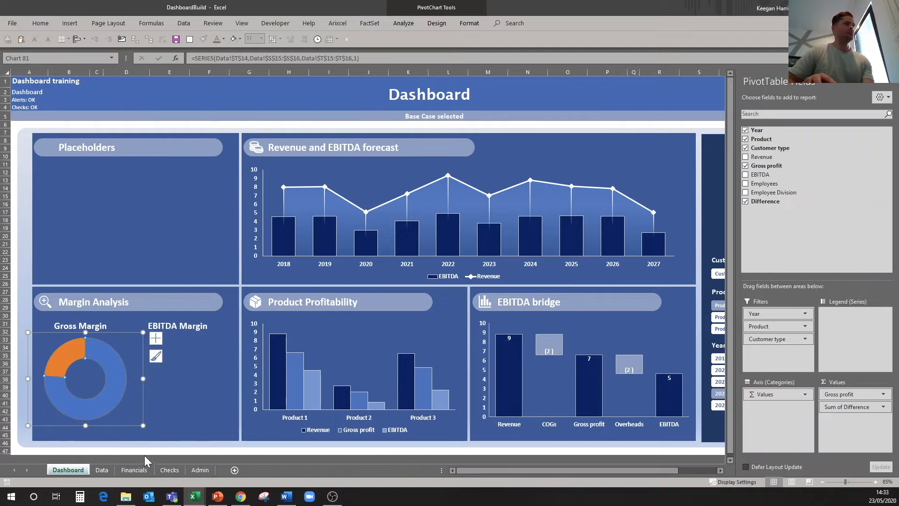
# - Set the Gross Margin doughnut's hole size to 60% and close the PivotTable field list
pyautogui.hotkey('ctrl', '1')
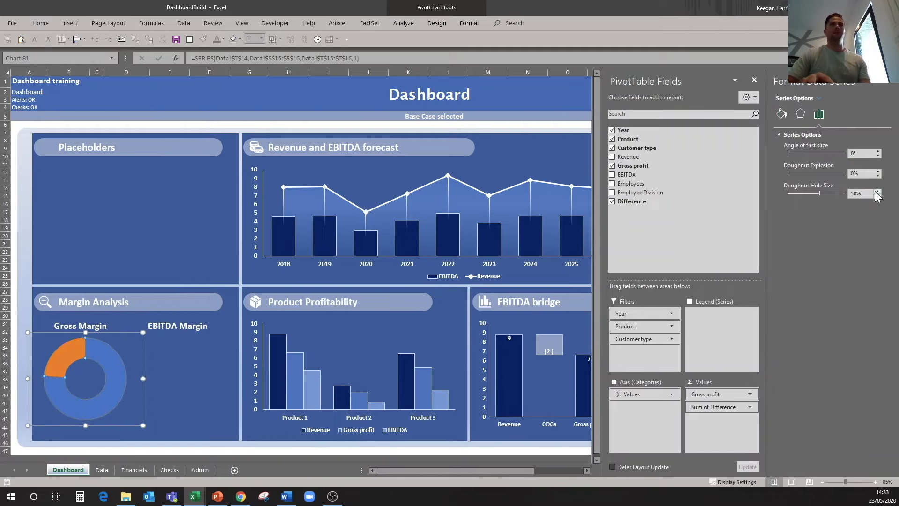
pyautogui.write('65')
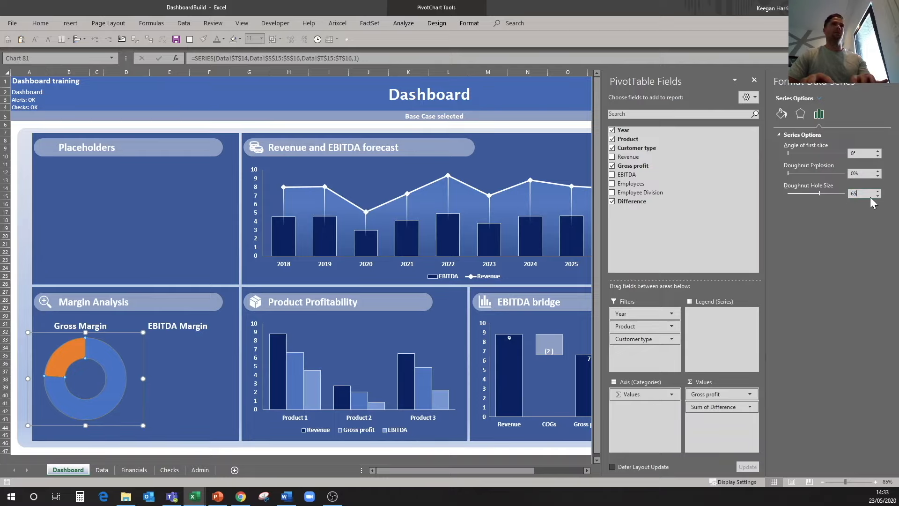
pyautogui.click(754, 80)
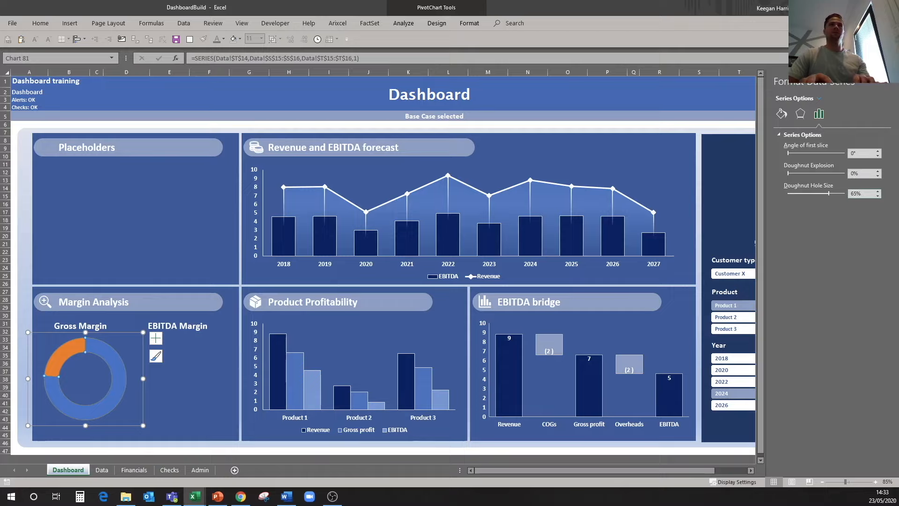
pyautogui.write('60')
pyautogui.press('Return')
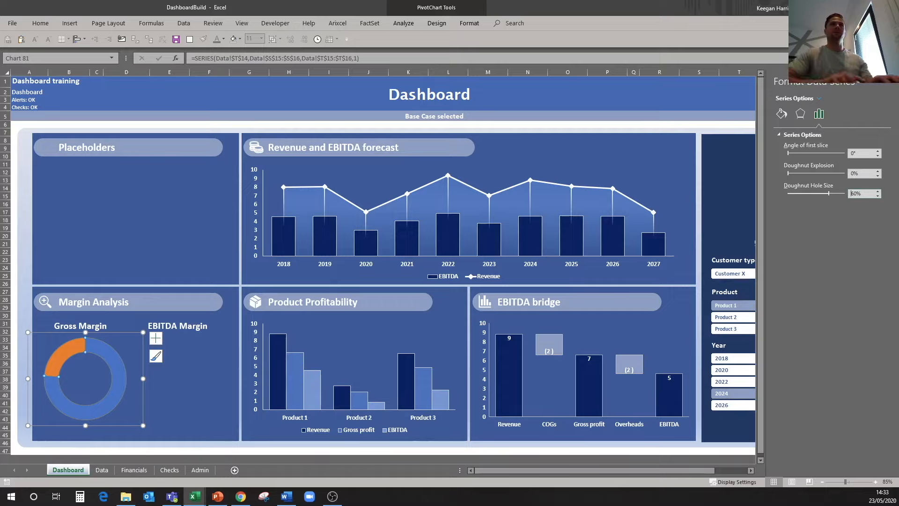
# - Fill the whole Gross Margin doughnut series with white
pyautogui.click(115, 332)
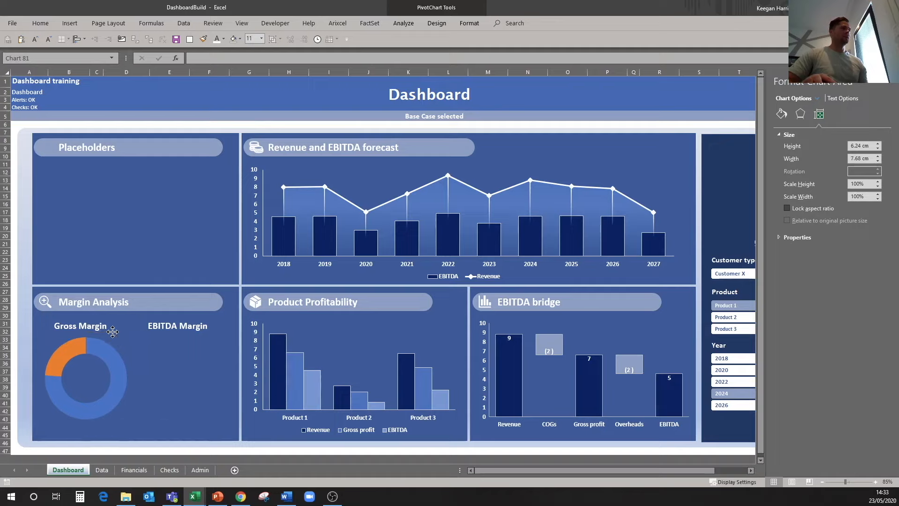
pyautogui.click(109, 355)
pyautogui.rightClick(109, 355)
pyautogui.click(120, 328)
pyautogui.click(116, 188)
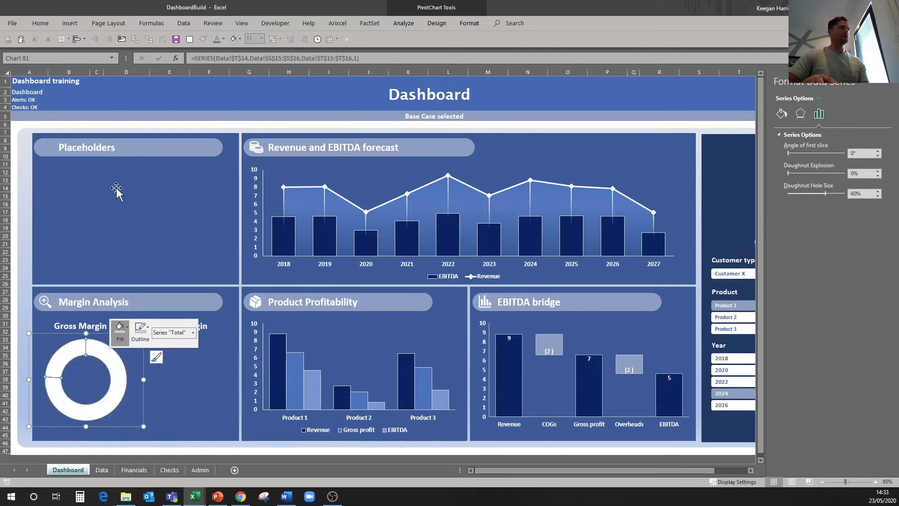
# - Fill the smaller slice of the Gross Margin doughnut with blue (RGB 72, 113, 188) at 80% transparency
pyautogui.click(70, 355)
pyautogui.rightClick(71, 355)
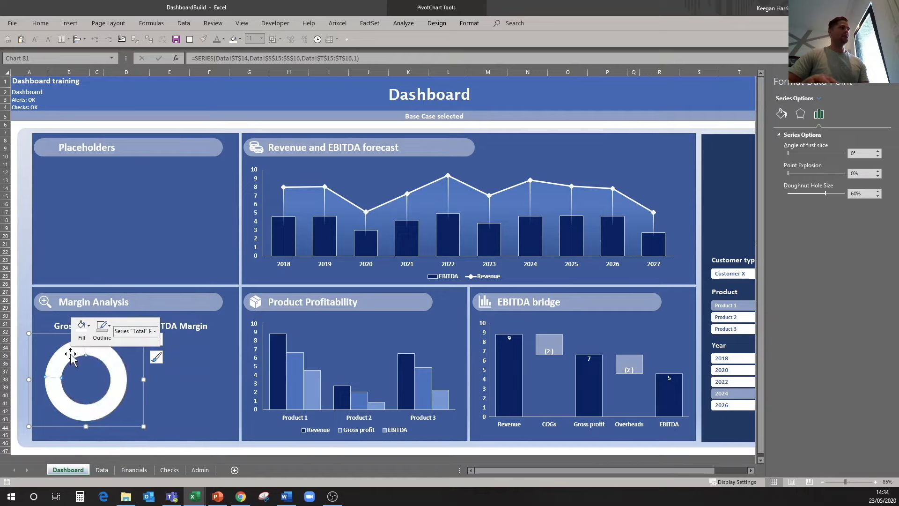
pyautogui.click(83, 337)
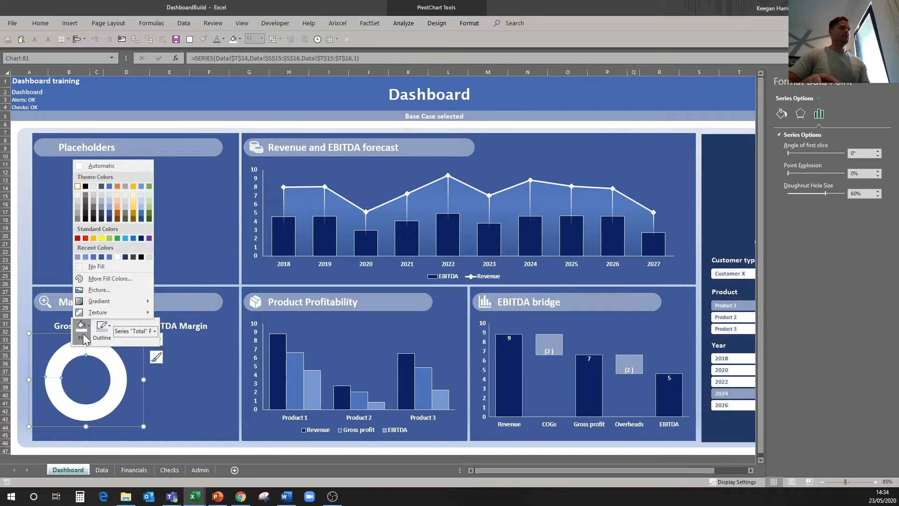
pyautogui.click(93, 257)
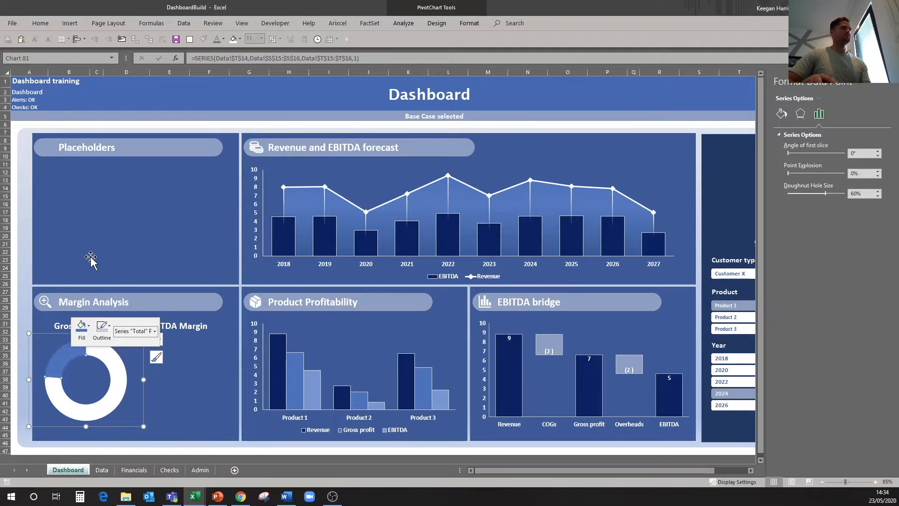
pyautogui.click(82, 332)
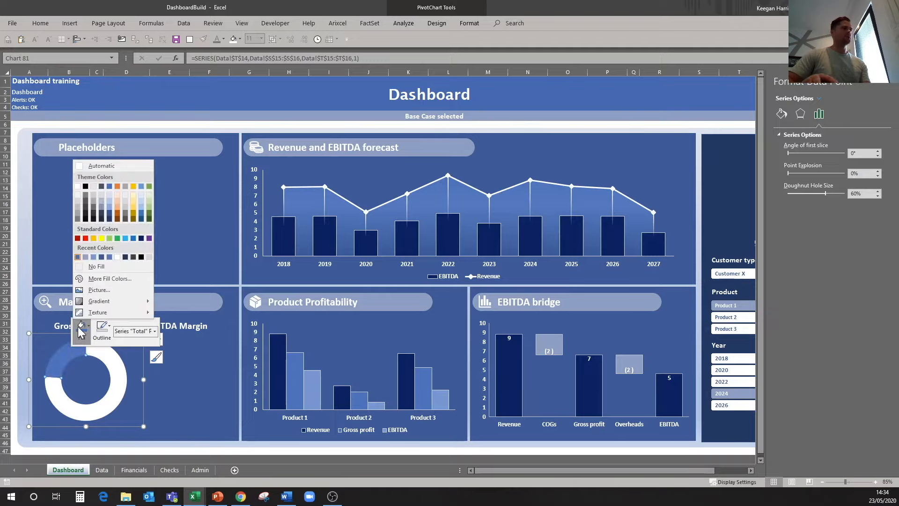
pyautogui.click(102, 279)
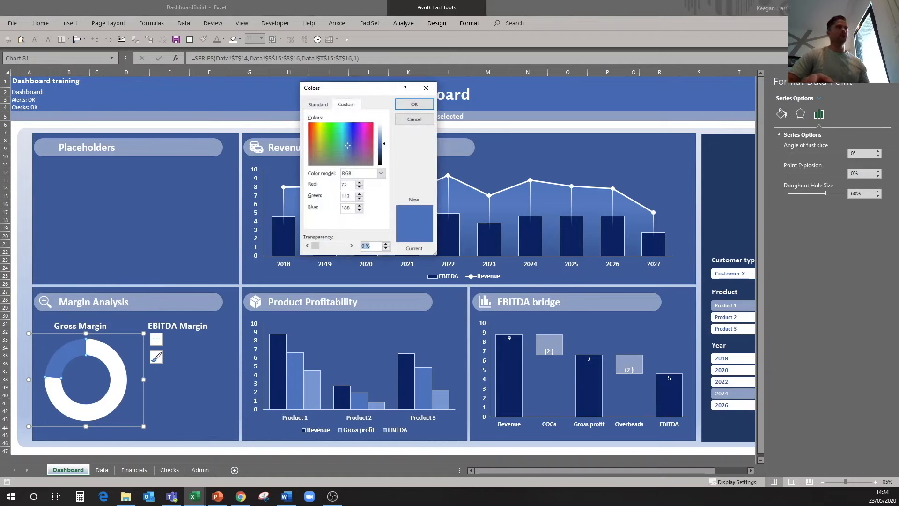
pyautogui.write('80')
pyautogui.press('Return')
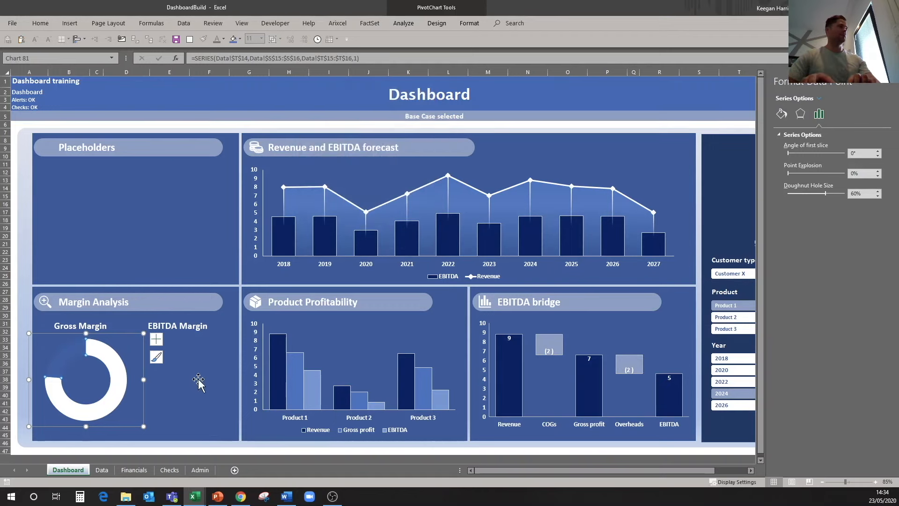
# - Select the entire ring series of the Gross Margin doughnut
pyautogui.click(198, 382)
pyautogui.click(105, 354)
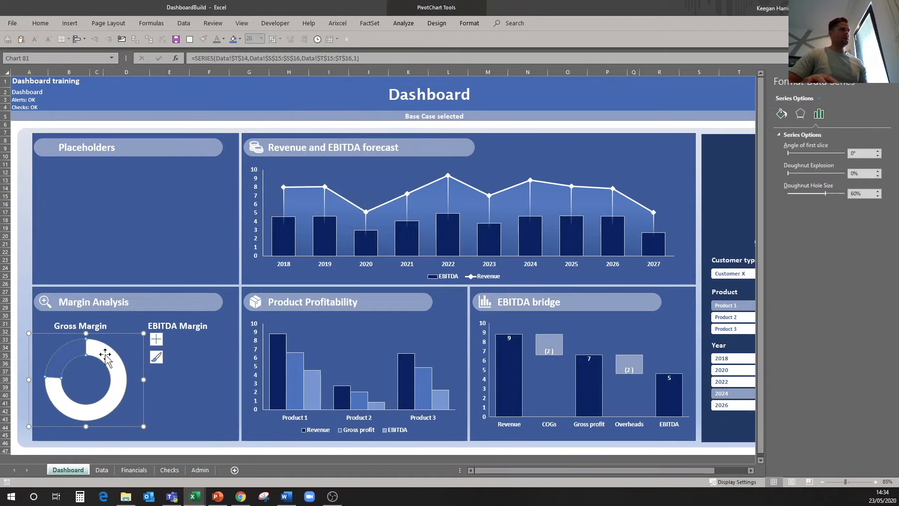
# - Recolour the outline of the Gross Margin doughnut series with a light grey theme shade
pyautogui.rightClick(106, 354)
pyautogui.click(139, 333)
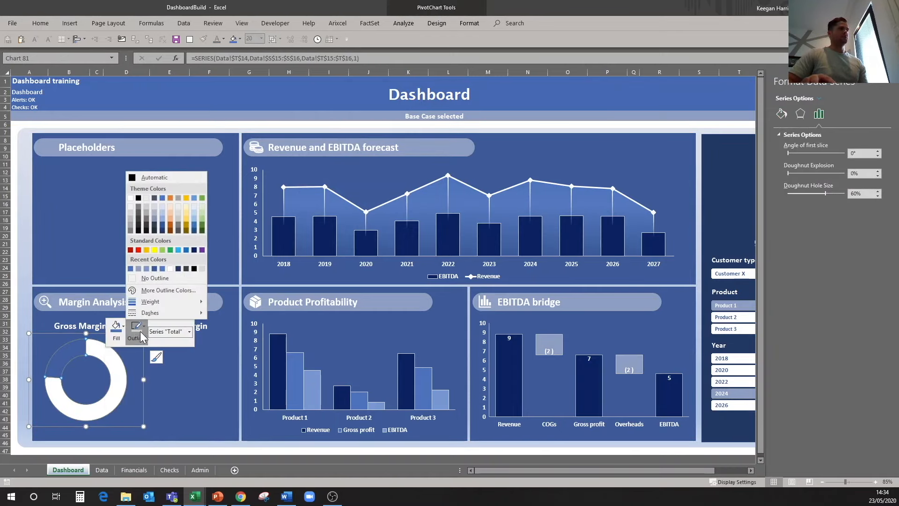
pyautogui.click(132, 218)
pyautogui.click(189, 383)
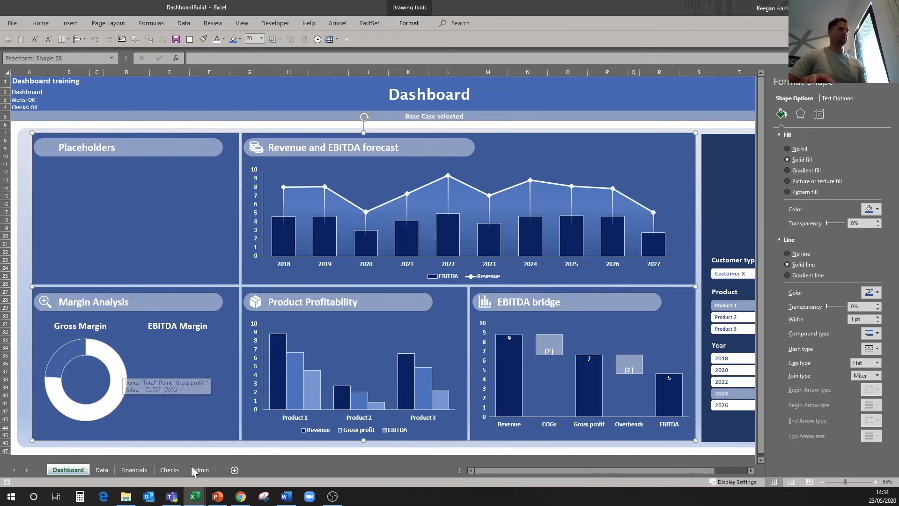
# - Examine how the two margin doughnuts are styled in the DashboardExampleBuild workbook and return to DashboardBuild
pyautogui.click(193, 500)
pyautogui.moveTo(195, 497)
pyautogui.click(125, 471)
pyautogui.click(73, 467)
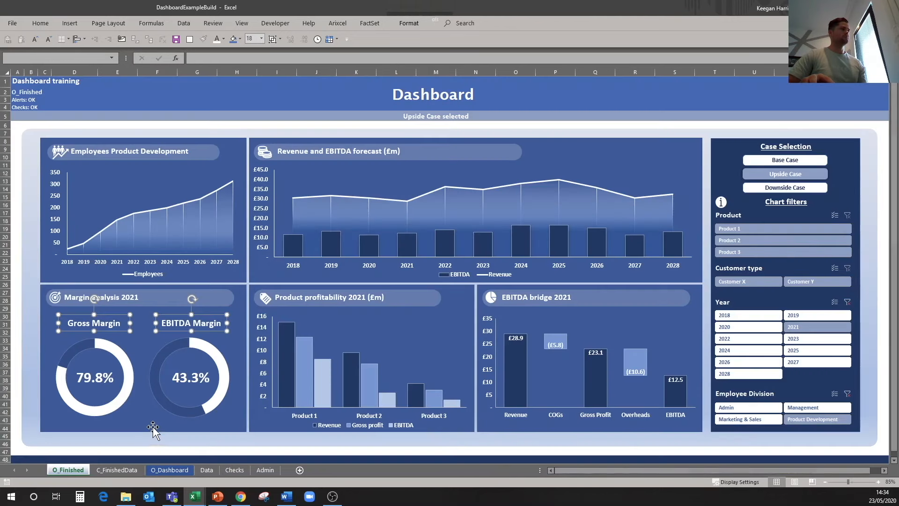
pyautogui.click(149, 408)
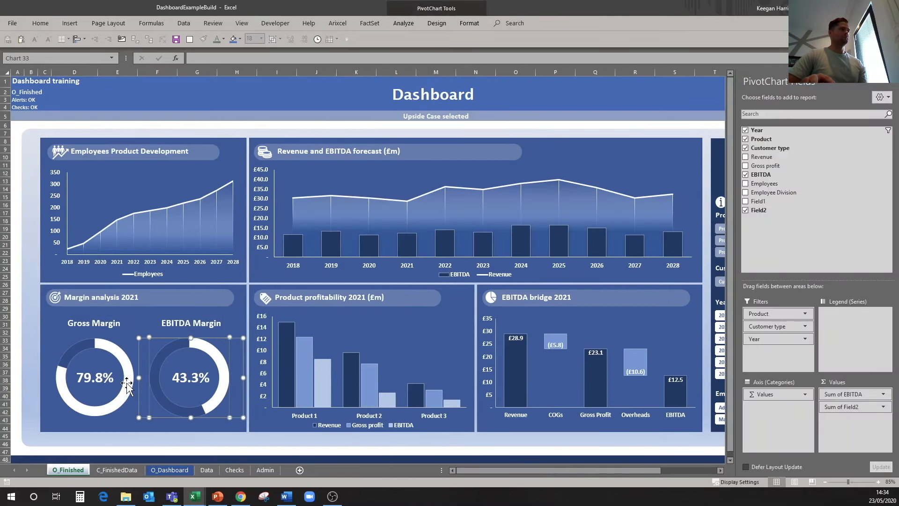
pyautogui.click(123, 425)
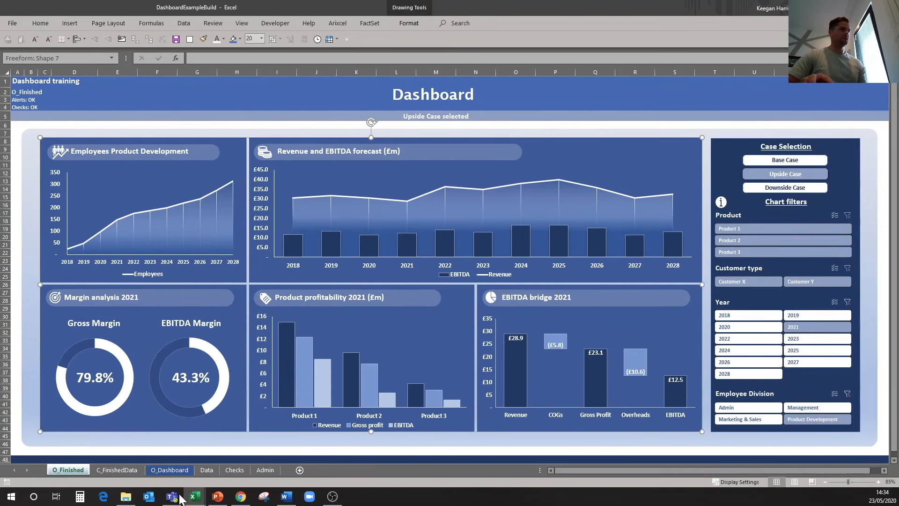
pyautogui.moveTo(195, 497)
pyautogui.click(170, 468)
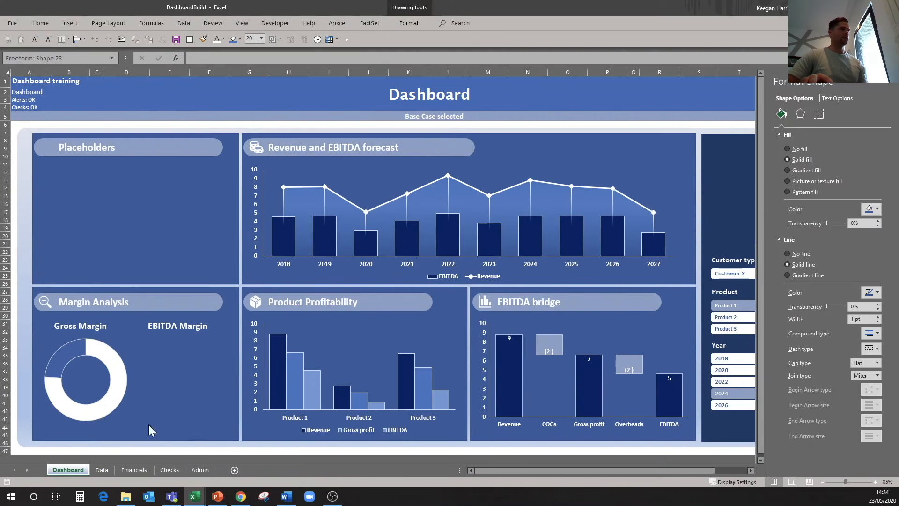
# - Set the doughnut hole size of the Gross Margin chart to 70%
pyautogui.click(117, 371)
pyautogui.rightClick(117, 372)
pyautogui.click(851, 193)
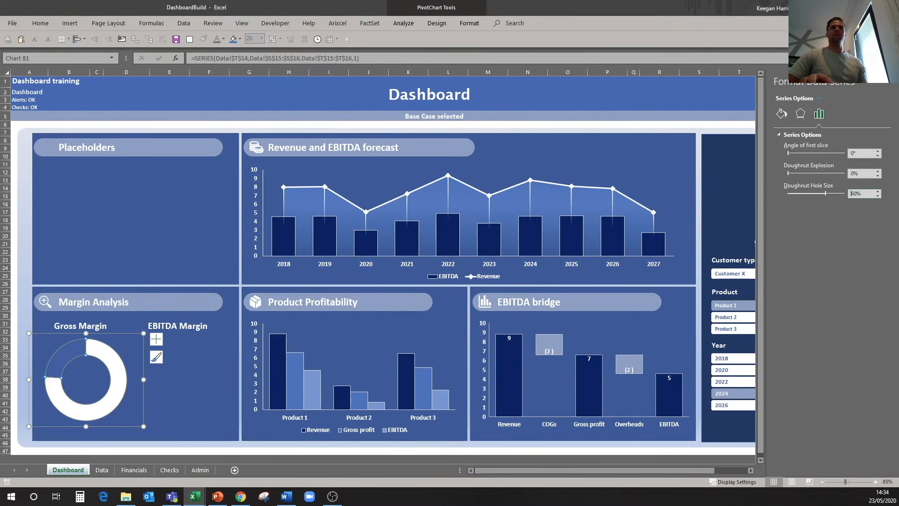
pyautogui.click(832, 194)
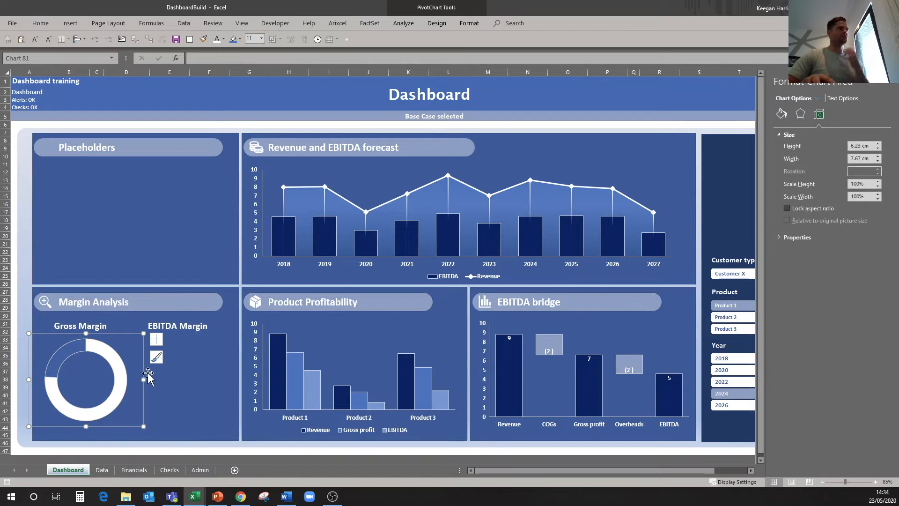
# - Adjust the outline weight of the selected slice in the Gross Margin doughnut
pyautogui.click(140, 395)
pyautogui.rightClick(125, 370)
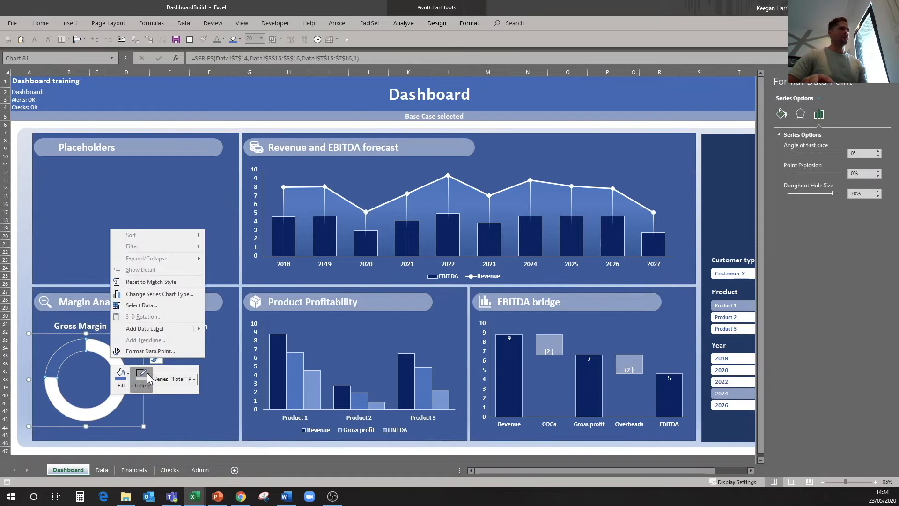
pyautogui.click(147, 373)
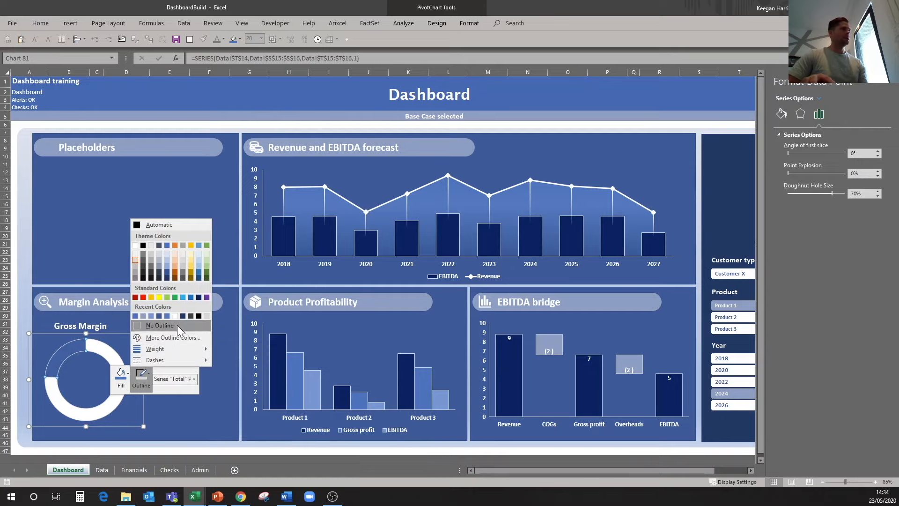
pyautogui.moveTo(159, 349)
pyautogui.click(254, 369)
pyautogui.click(119, 261)
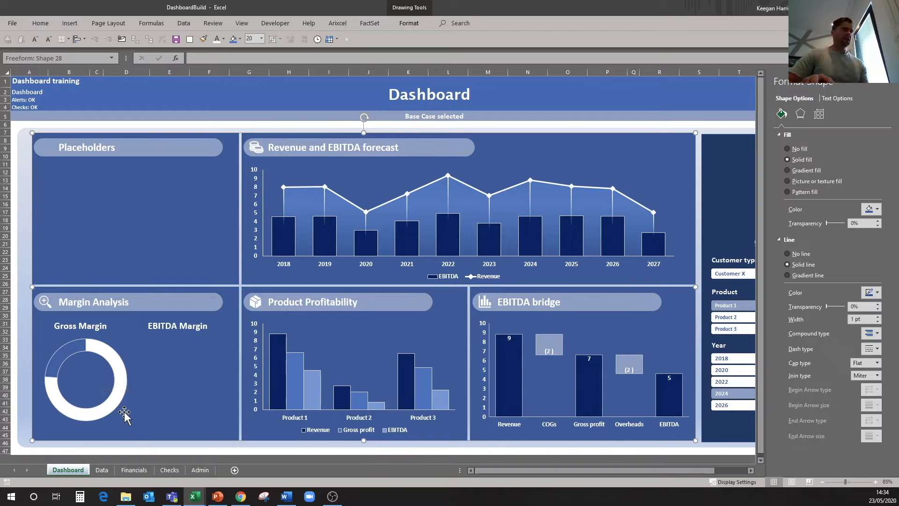
# - Enlarge the Gross Margin doughnut chart slightly from its lower-right corner
pyautogui.click(130, 425)
pyautogui.click(130, 426)
pyautogui.moveTo(143, 427); pyautogui.dragTo(147, 431)
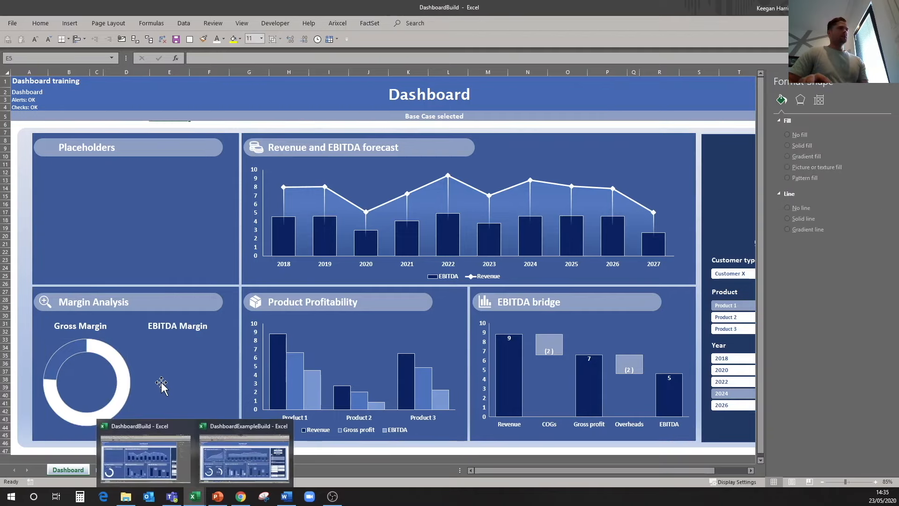
# - In DashboardExampleBuild, filter by several years, including 2024 and 2018, to examine how the doughnut percentages respond, and return to DashboardBuild
pyautogui.click(195, 495)
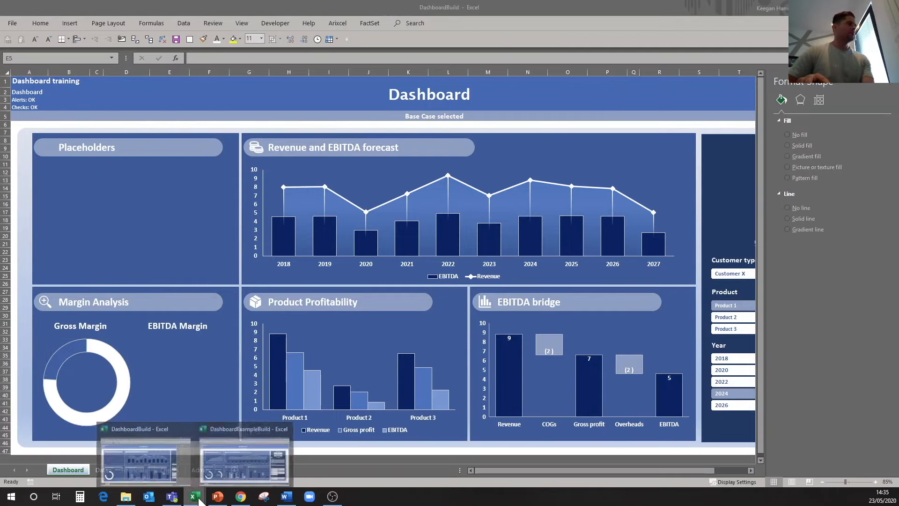
pyautogui.click(242, 474)
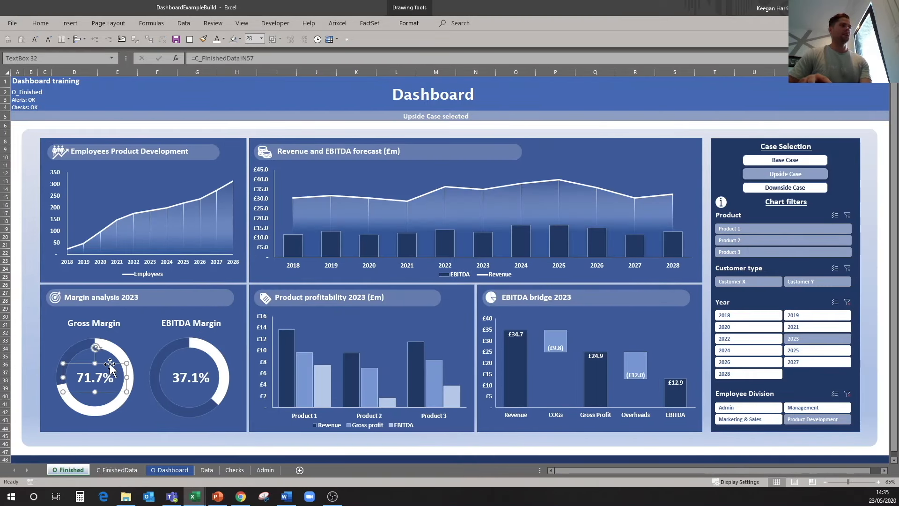
pyautogui.click(145, 335)
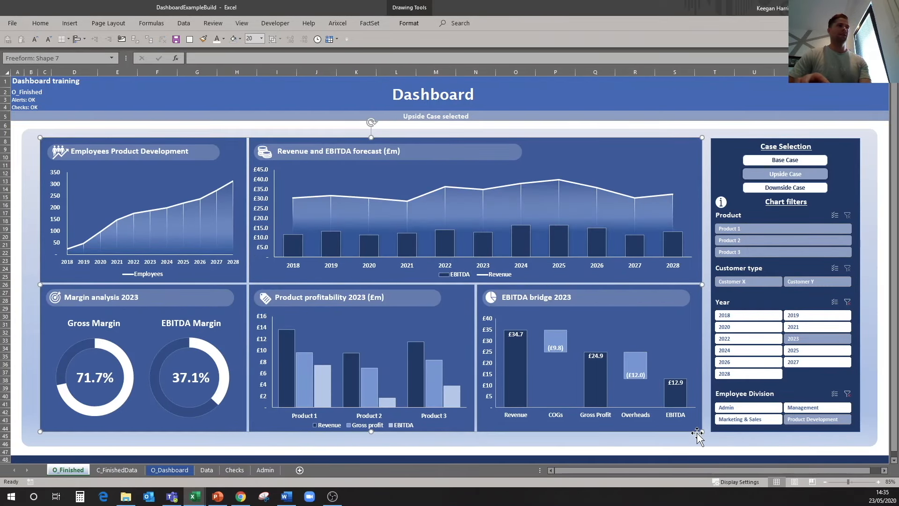
pyautogui.click(758, 337)
pyautogui.click(752, 350)
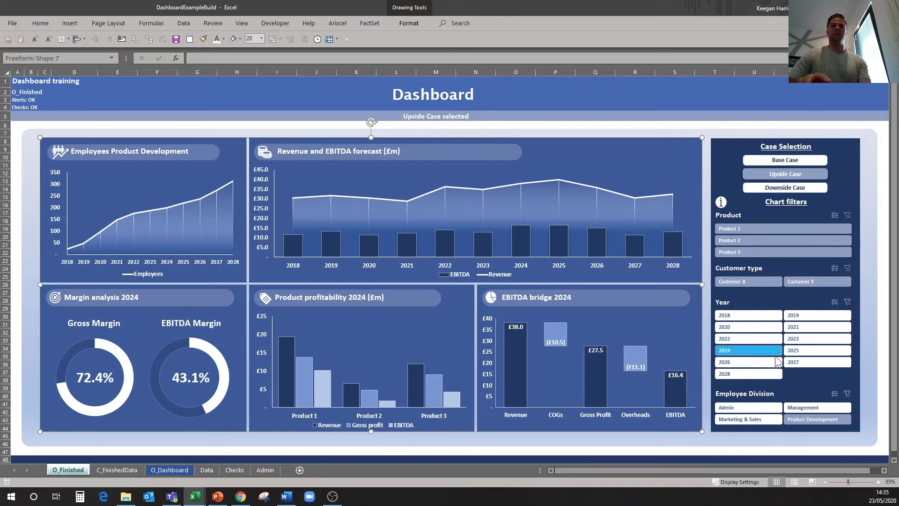
pyautogui.click(746, 314)
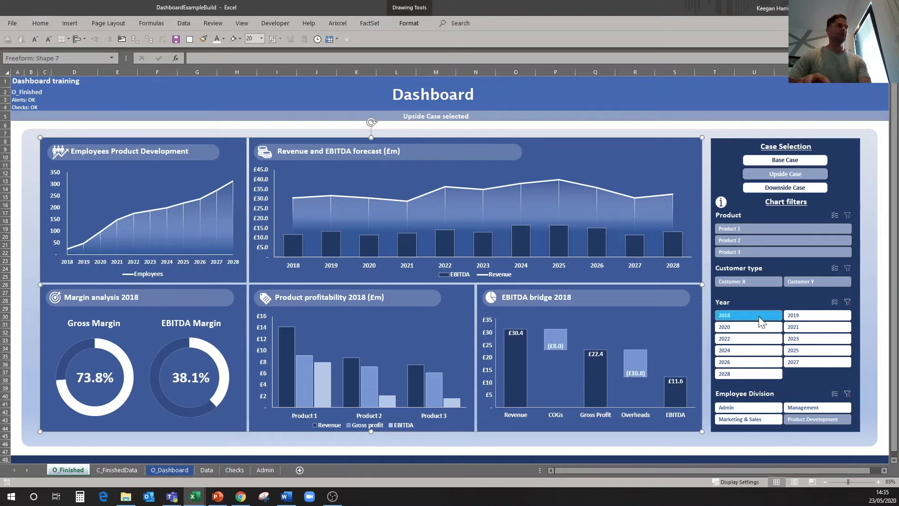
pyautogui.moveTo(195, 497)
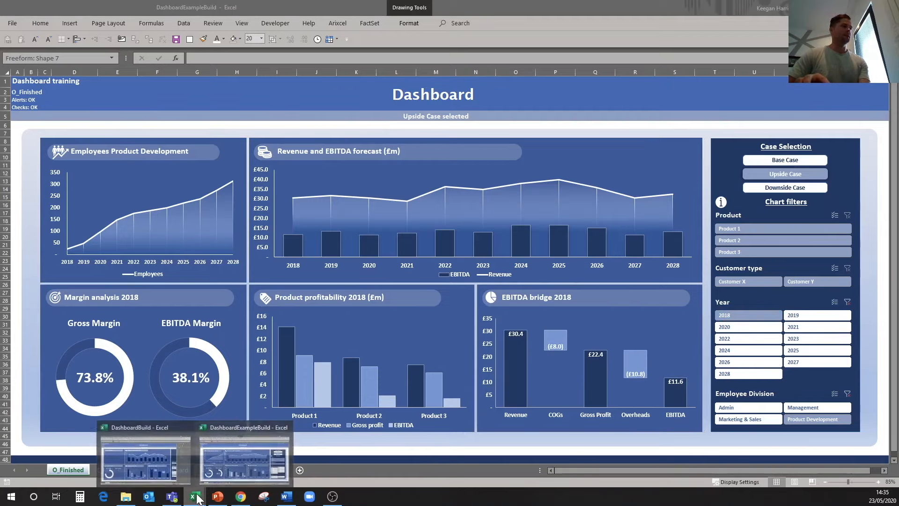
pyautogui.click(155, 465)
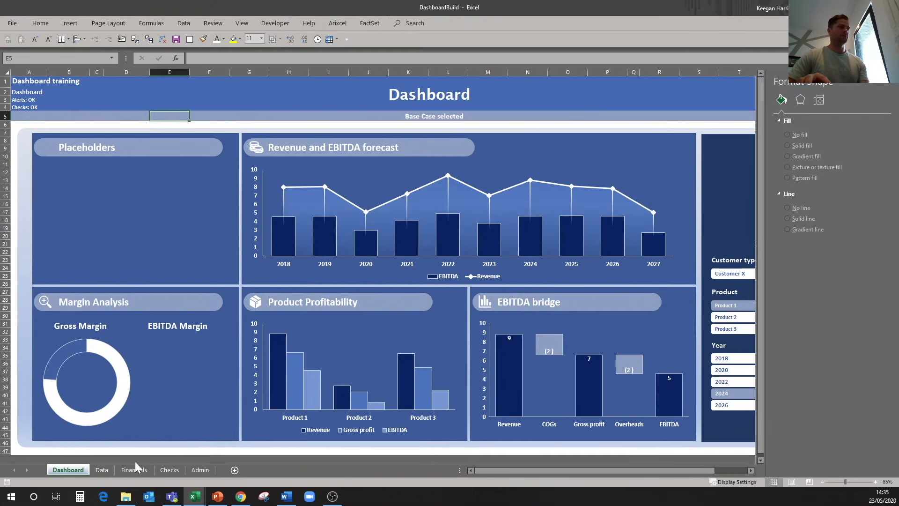
# - On the Data sheet, enter the formula =T15/SUM(T15:T16) in cell S18 below the gross profit pivot table
pyautogui.click(102, 470)
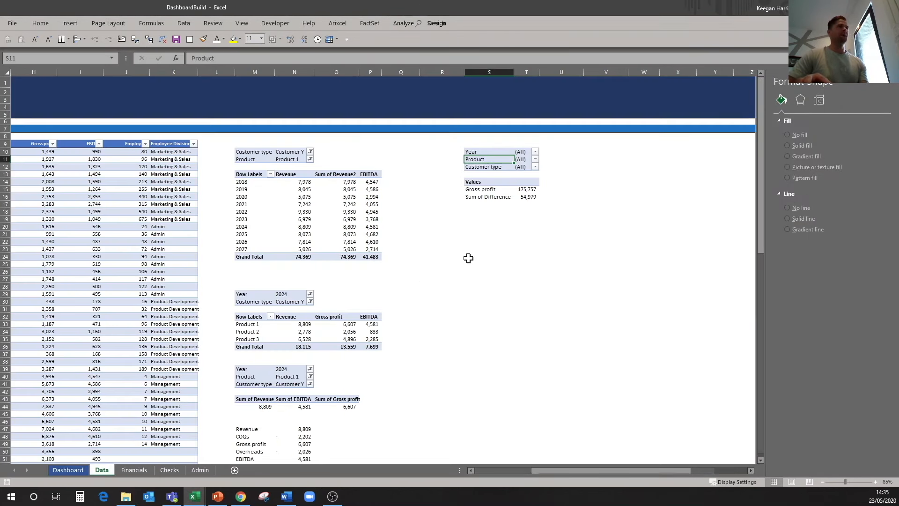
pyautogui.click(501, 234)
pyautogui.press('Up')
pyautogui.press('Up')
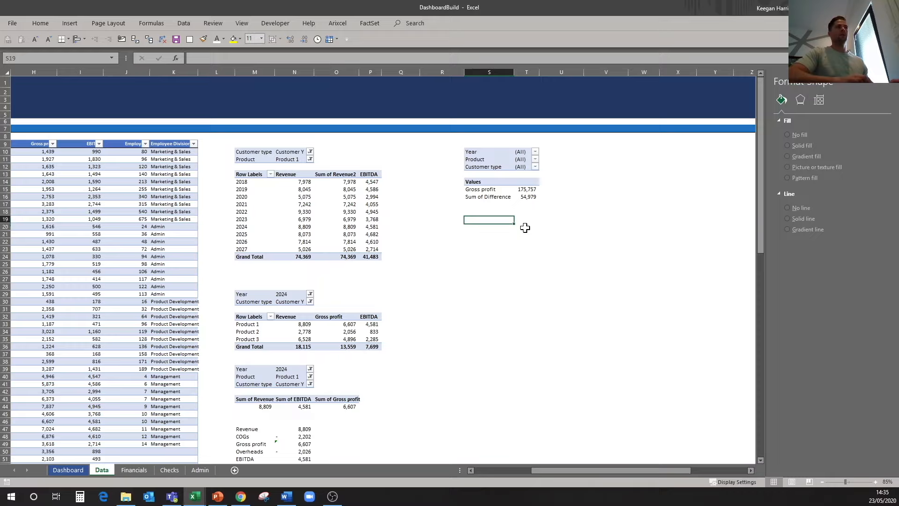
pyautogui.press('Up')
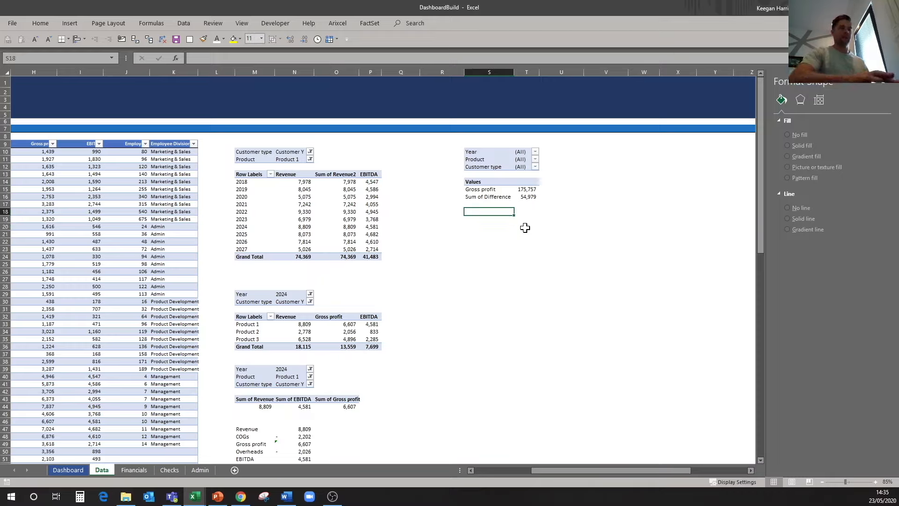
pyautogui.write('=')
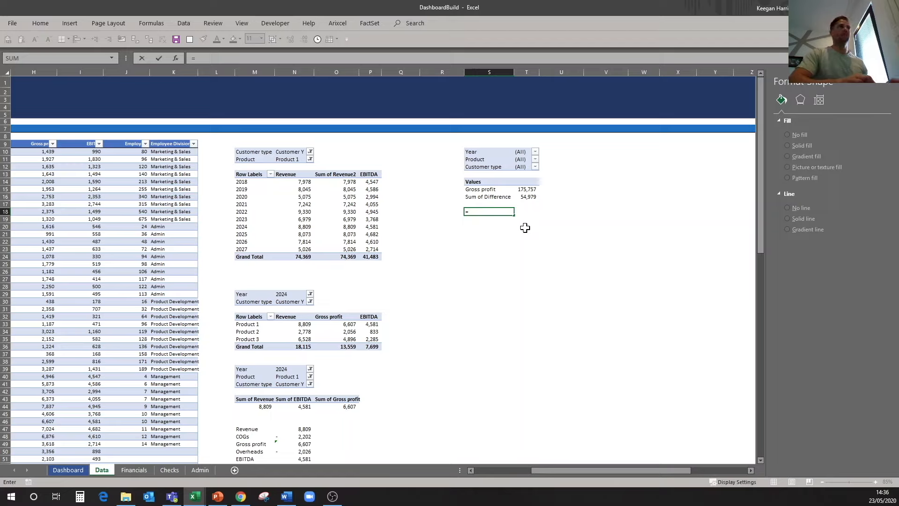
pyautogui.write('t')
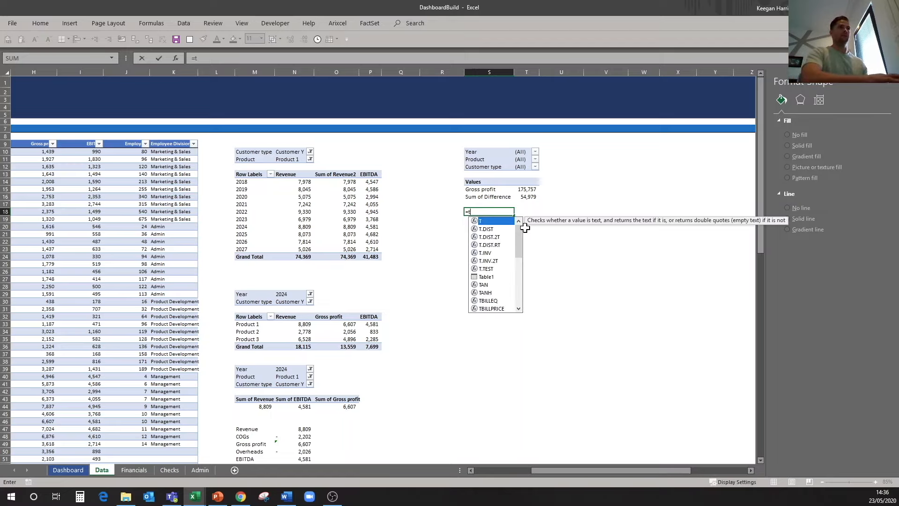
pyautogui.write('14')
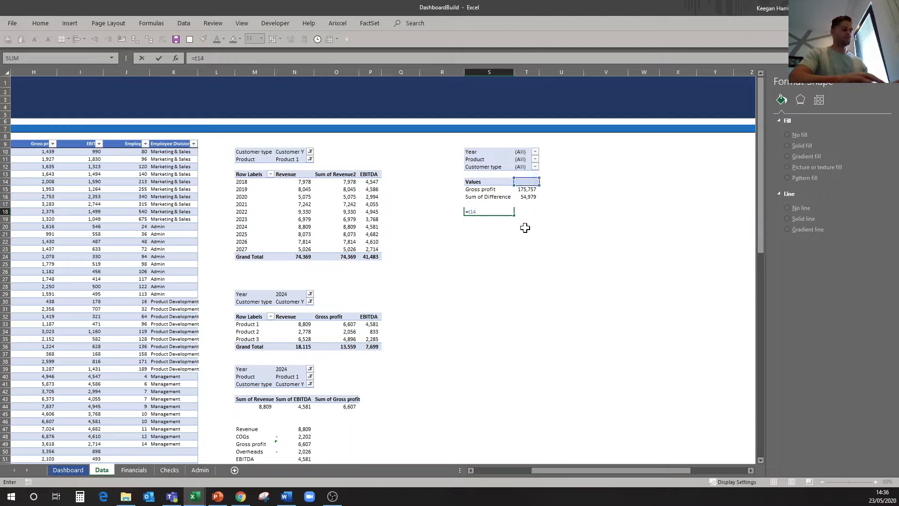
pyautogui.press('BackSpace')
pyautogui.write('5')
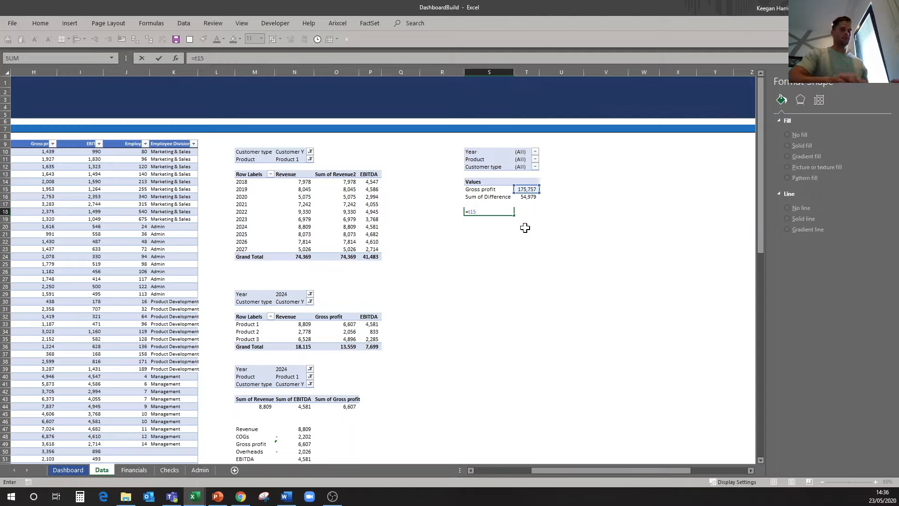
pyautogui.write('/sum')
pyautogui.press('Tab')
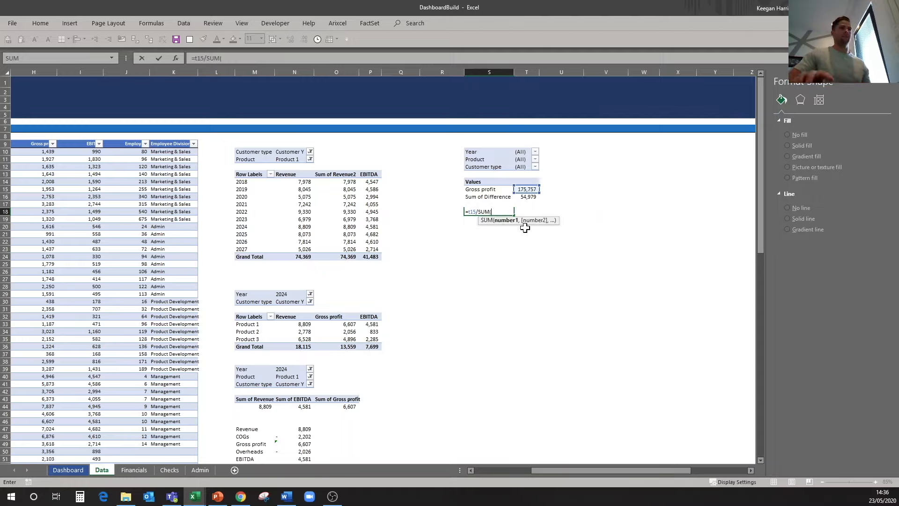
pyautogui.moveTo(525, 190); pyautogui.dragTo(526, 196)
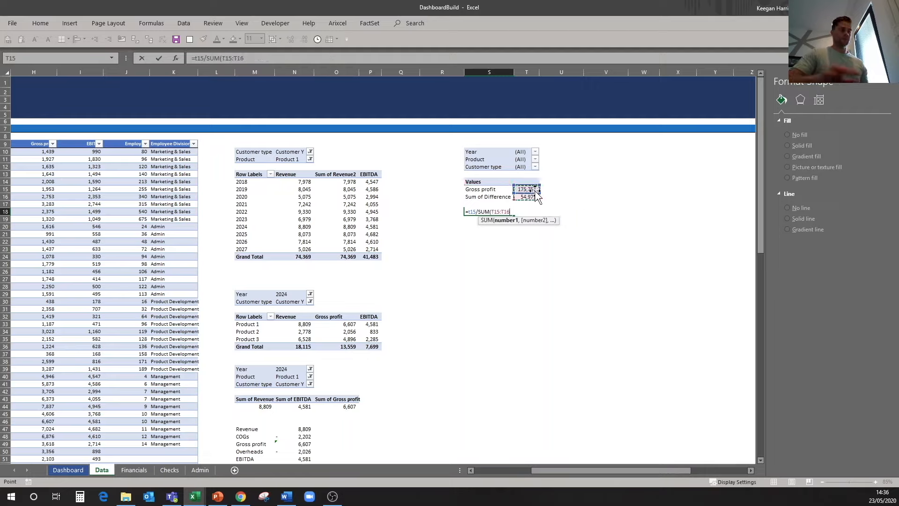
pyautogui.hotkey('ctrl', 'Return')
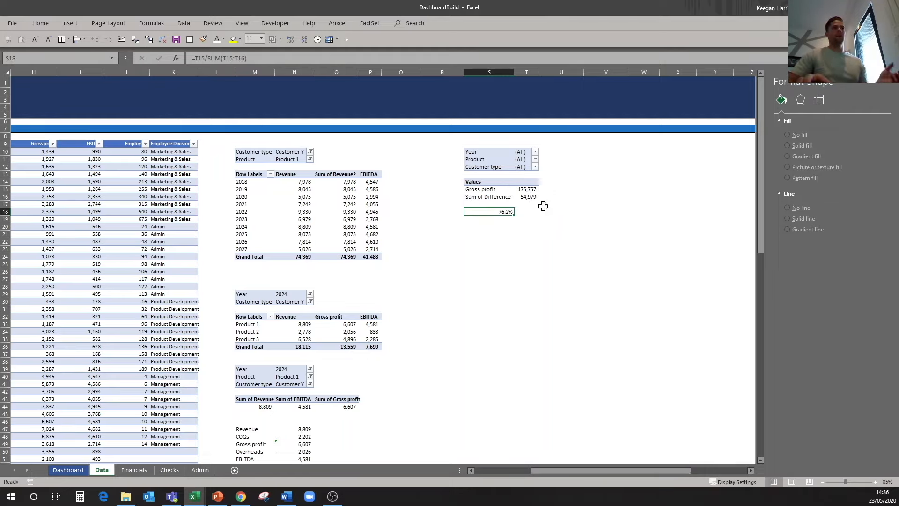
# - Move the margin formula from S18 to T18 and label it "Gross margin" in S18
pyautogui.hotkey('ctrl', 'x')
pyautogui.press('Right')
pyautogui.hotkey('ctrl', 'v')
pyautogui.press('Left')
pyautogui.write('G')
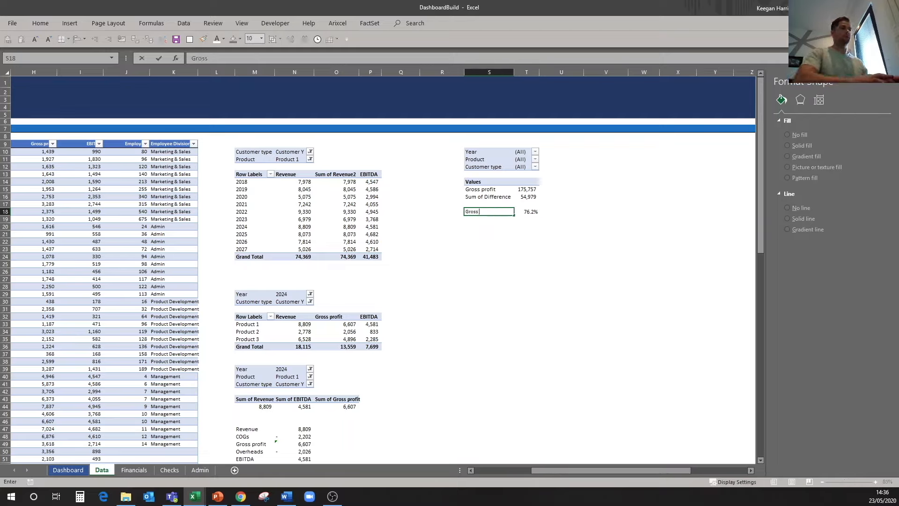
pyautogui.write('ross margin')
pyautogui.press('Tab')
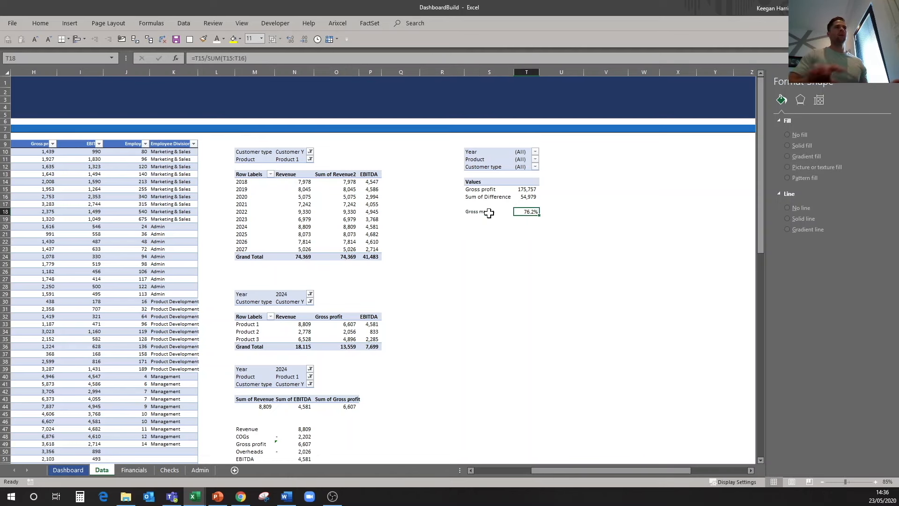
# - On the Dashboard sheet, insert a text box in the centre of the Gross Margin doughnut
pyautogui.click(69, 470)
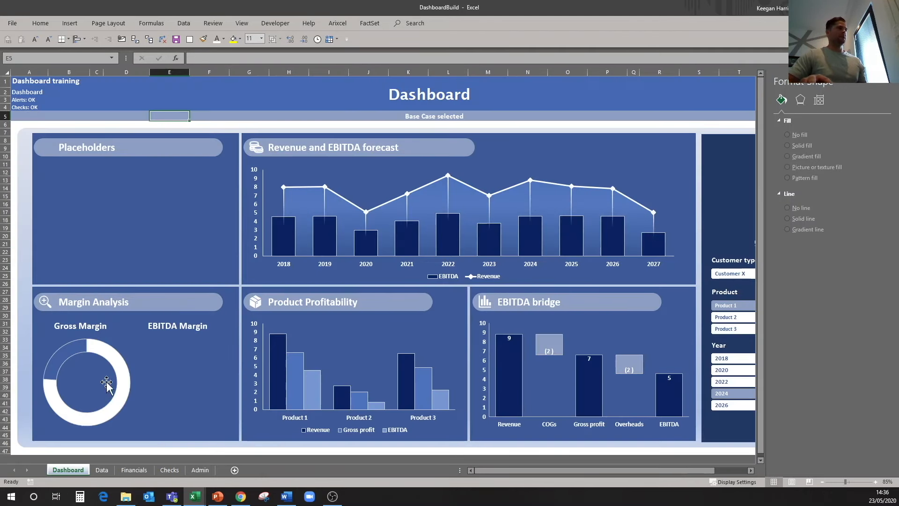
pyautogui.click(69, 23)
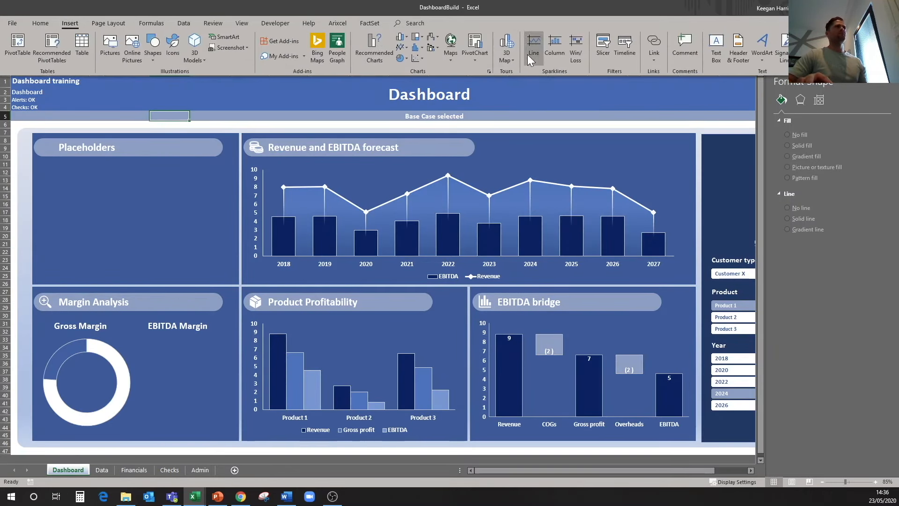
pyautogui.click(716, 53)
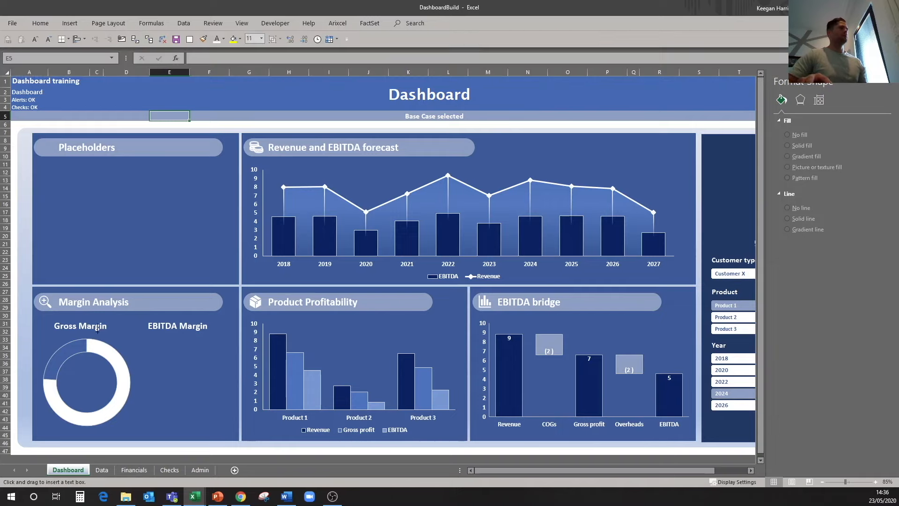
pyautogui.moveTo(65, 365); pyautogui.dragTo(109, 394)
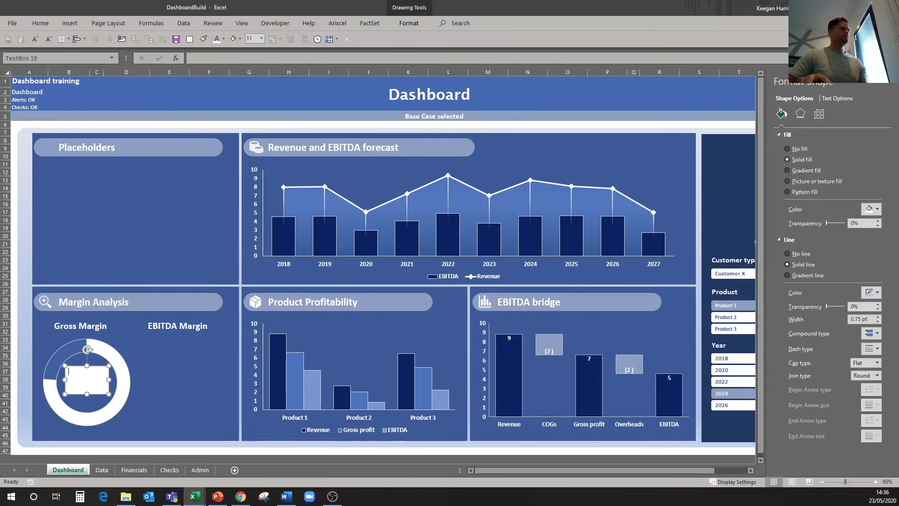
# - Replace the white text box in the doughnut with a copy of the Gross Margin title and clear its text
pyautogui.press('Delete')
pyautogui.click(94, 334)
pyautogui.click(95, 326)
pyautogui.moveTo(104, 323); pyautogui.dragTo(110, 371)
pyautogui.tripleClick(112, 380)
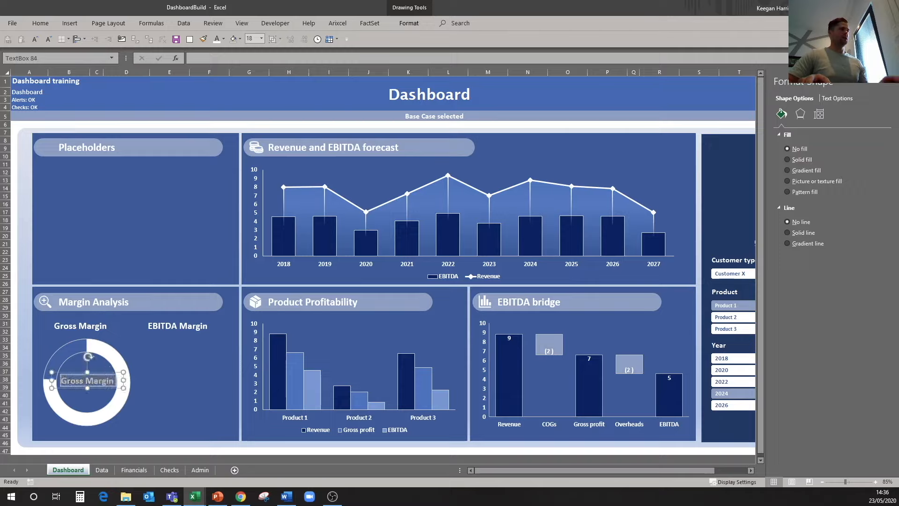
pyautogui.press('Delete')
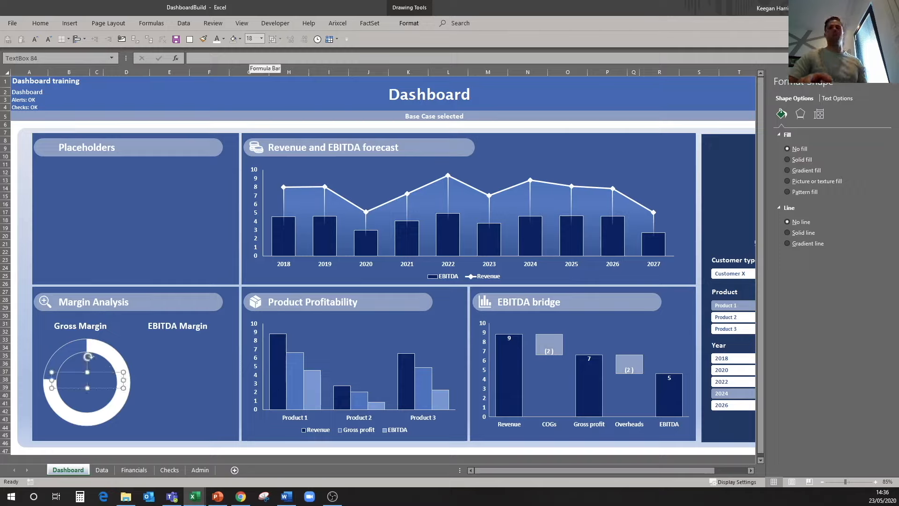
# - Link the empty text box in the doughnut's centre to the gross margin cell with the formula =Data!T18
pyautogui.click(256, 58)
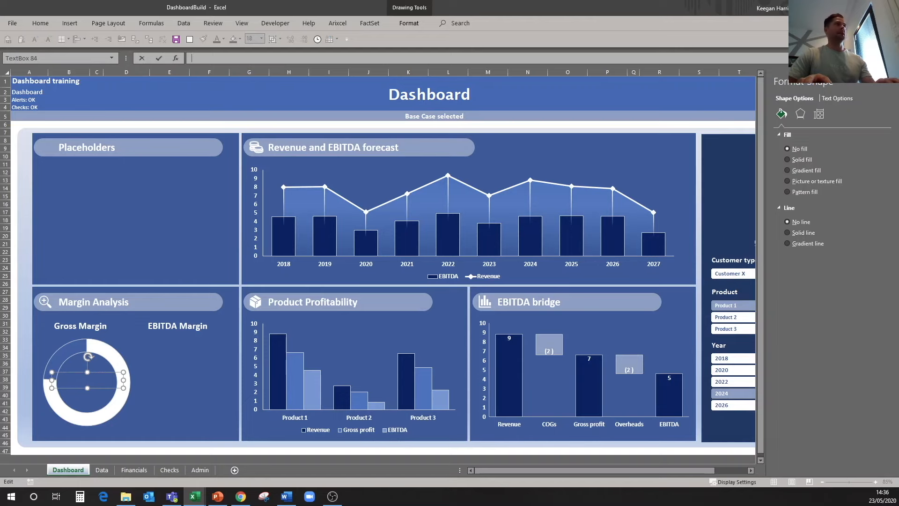
pyautogui.click(102, 470)
pyautogui.click(522, 213)
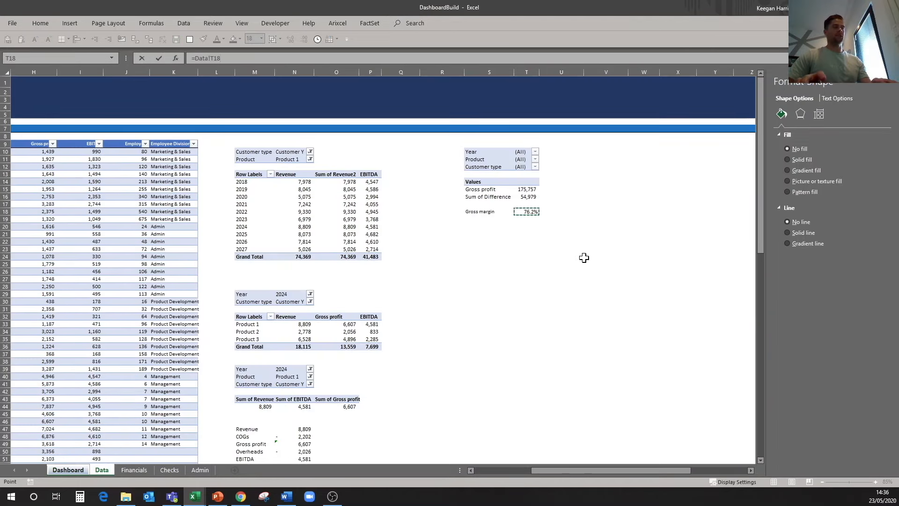
pyautogui.press('Return')
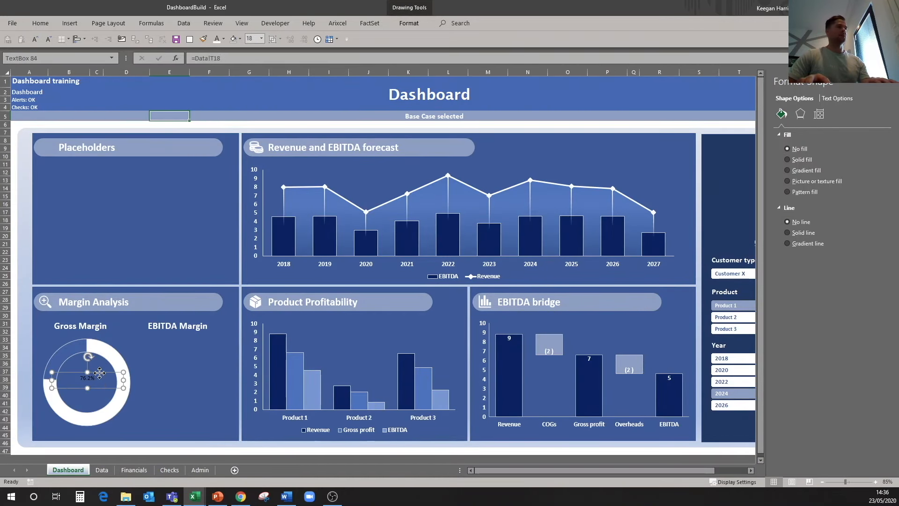
# - Format the linked margin percentage as bold white text, centred in its text box, at font size 20
pyautogui.hotkey('alt', '3')
pyautogui.hotkey('alt', '3')
pyautogui.hotkey('alt', '3')
pyautogui.hotkey('alt', '3')
pyautogui.hotkey('alt', '3')
pyautogui.hotkey('alt', '3')
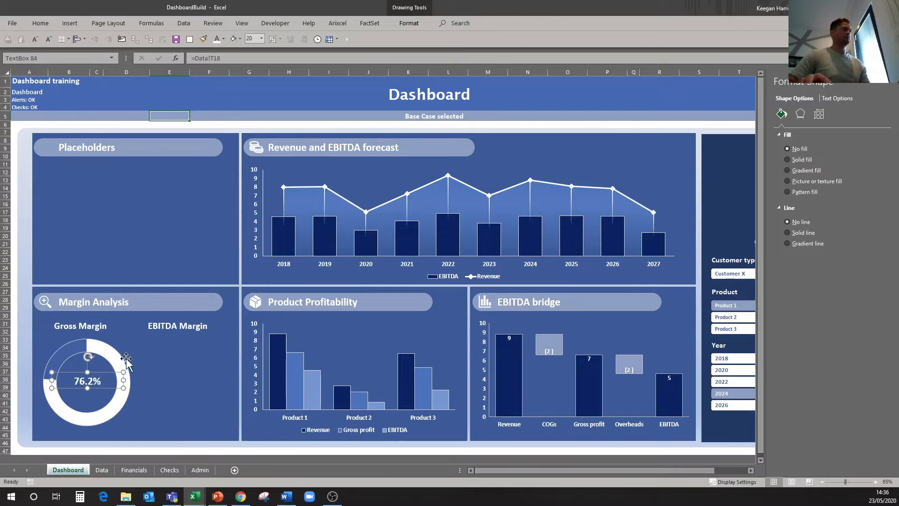
# - Enlarge the margin percentage text further and position its text box in the middle of the Gross Margin doughnut
pyautogui.hotkey('ctrl', 'shift', '.')
pyautogui.hotkey('ctrl', 'shift', '.')
pyautogui.hotkey('ctrl', 'shift', '.')
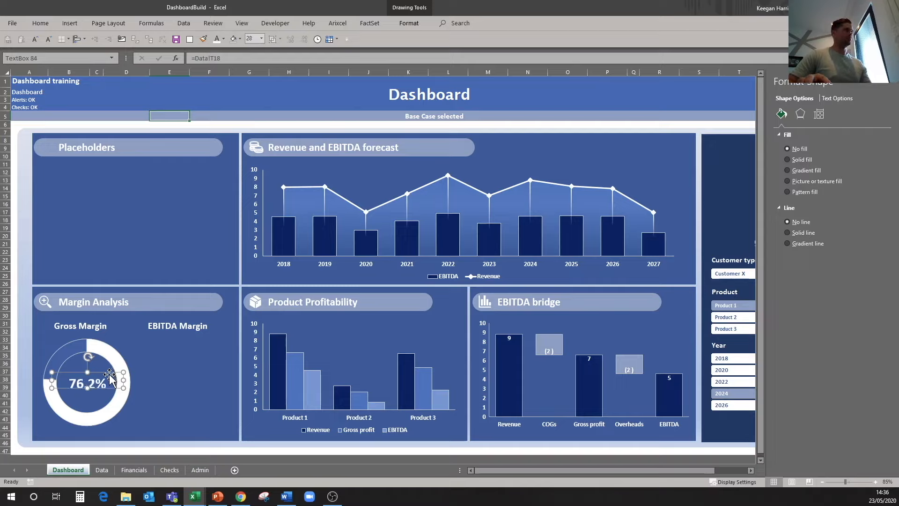
pyautogui.hotkey('ctrl', 'shift', ',')
pyautogui.moveTo(87, 388); pyautogui.dragTo(98, 370)
pyautogui.click(23, 246)
pyautogui.click(20, 116)
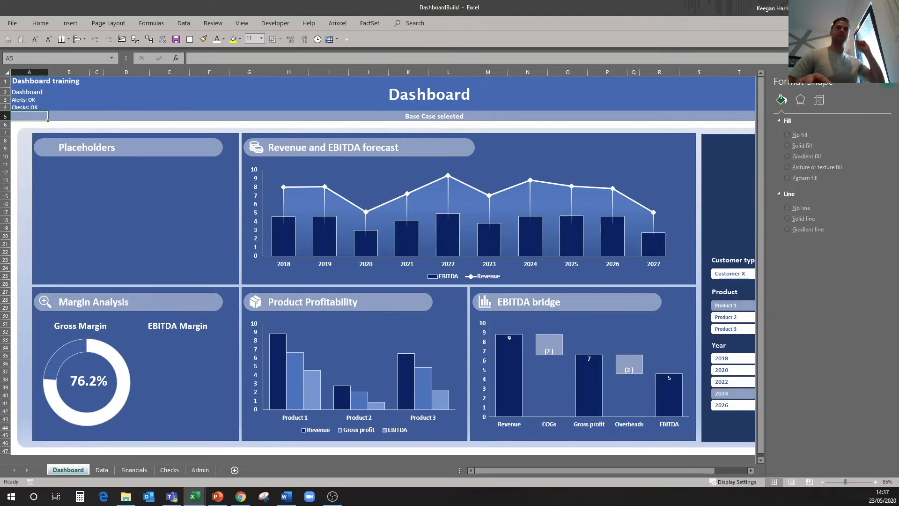
# - Close the shape formatting options and connect the Customer type slicer to PivotTable9 through its report connections
pyautogui.click(889, 82)
pyautogui.click(780, 256)
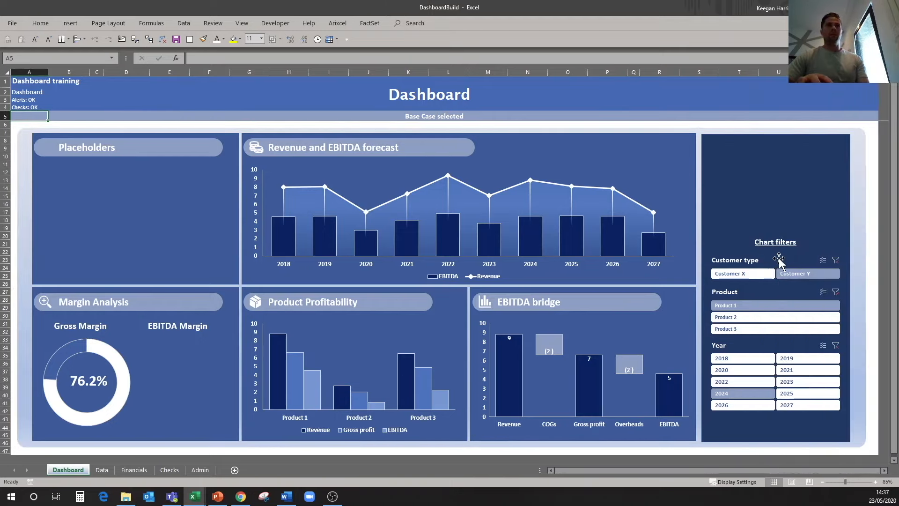
pyautogui.rightClick(779, 258)
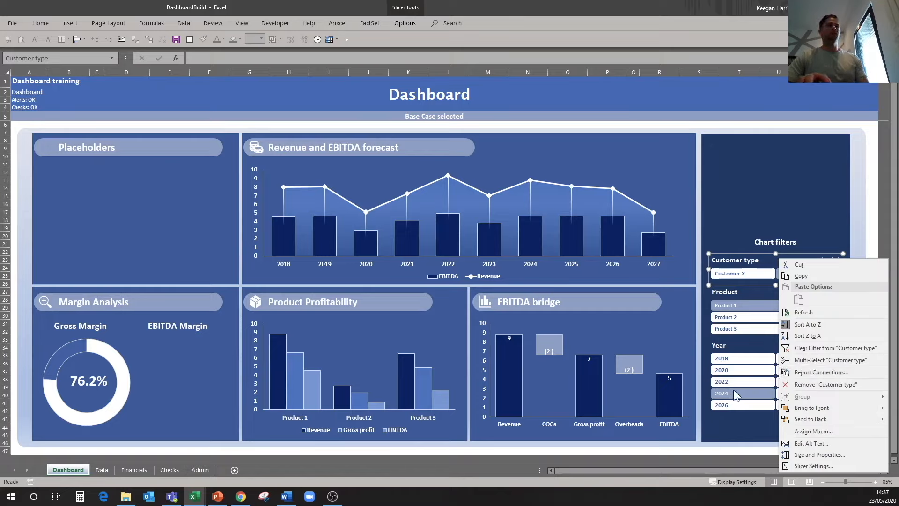
pyautogui.click(808, 372)
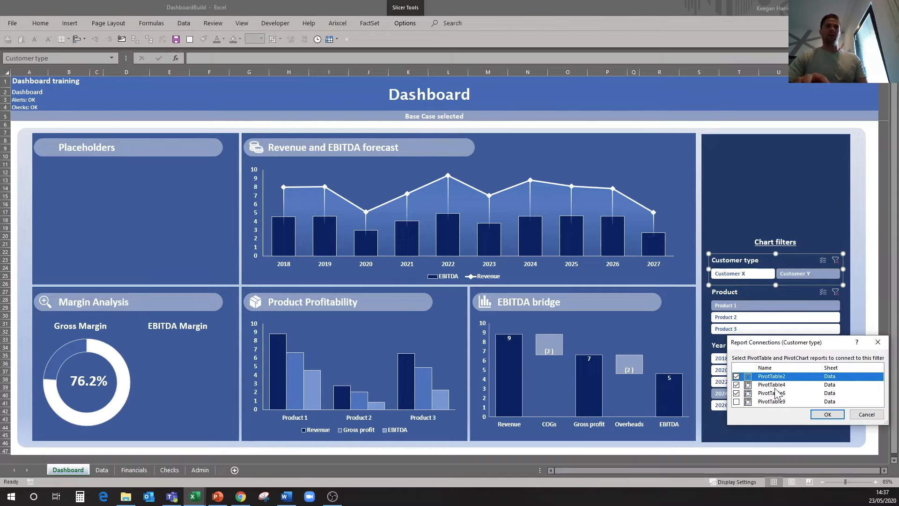
pyautogui.click(738, 402)
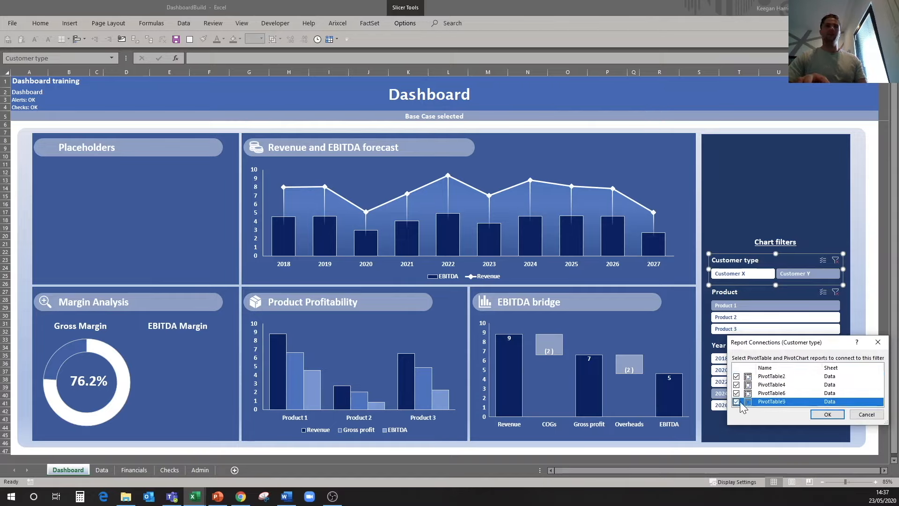
pyautogui.click(826, 415)
# - Connect the Product slicer to PivotTable9 through its report connections
pyautogui.click(754, 295)
pyautogui.rightClick(754, 296)
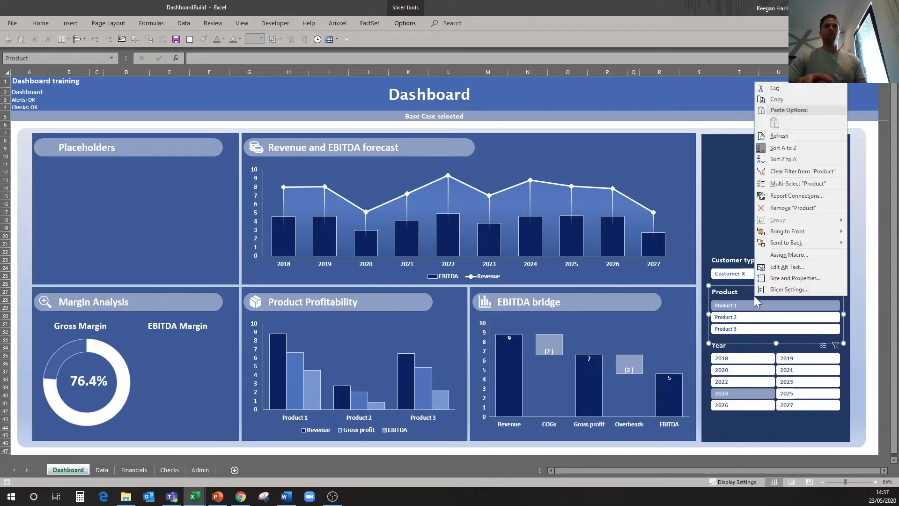
pyautogui.click(791, 195)
pyautogui.click(723, 221)
pyautogui.click(811, 234)
# - Connect the Year slicer to PivotTable9 as well, leaving PivotTable2 unconnected
pyautogui.click(756, 349)
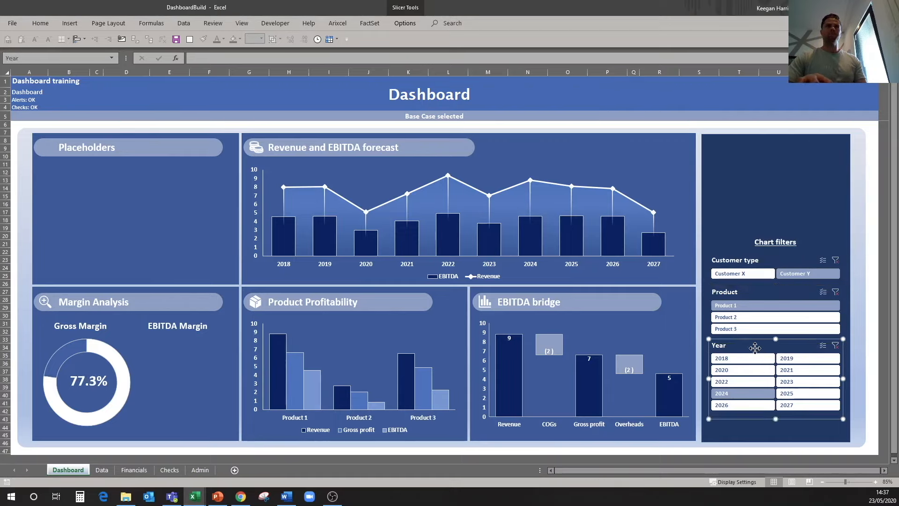
pyautogui.rightClick(756, 350)
pyautogui.click(788, 248)
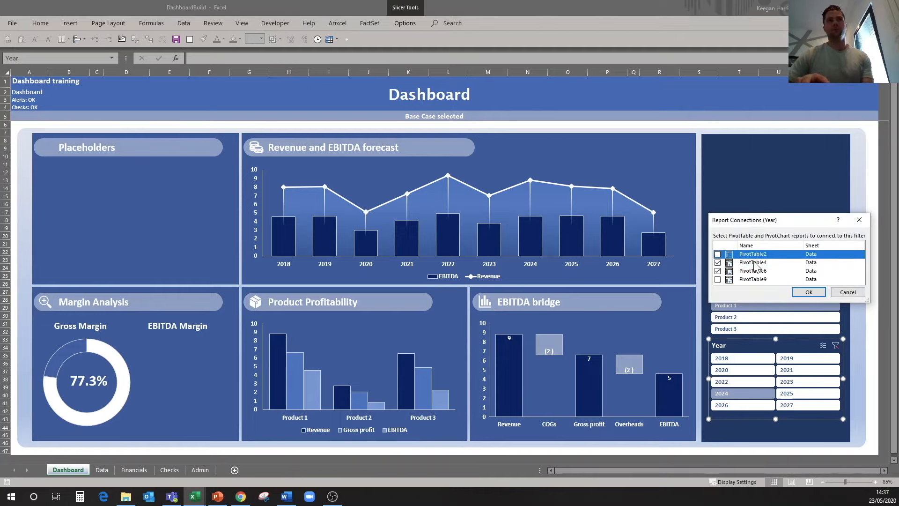
pyautogui.click(718, 279)
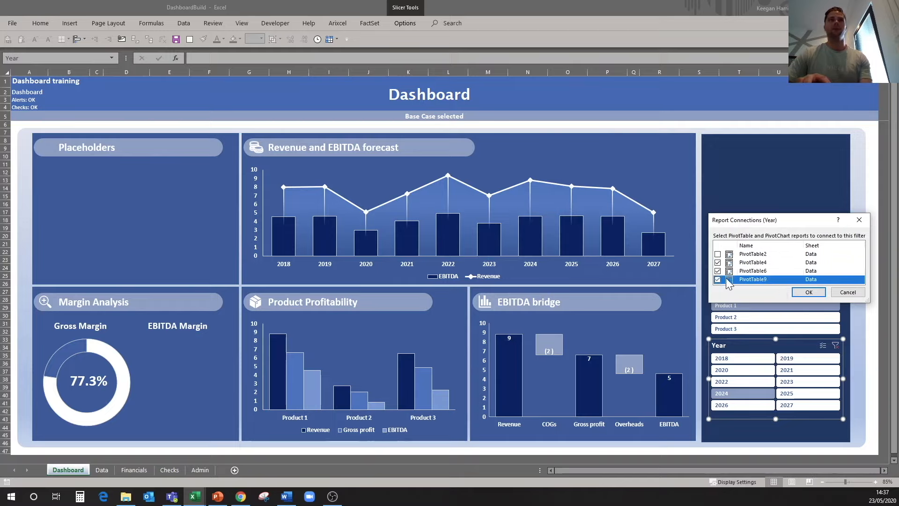
pyautogui.click(809, 293)
pyautogui.click(807, 293)
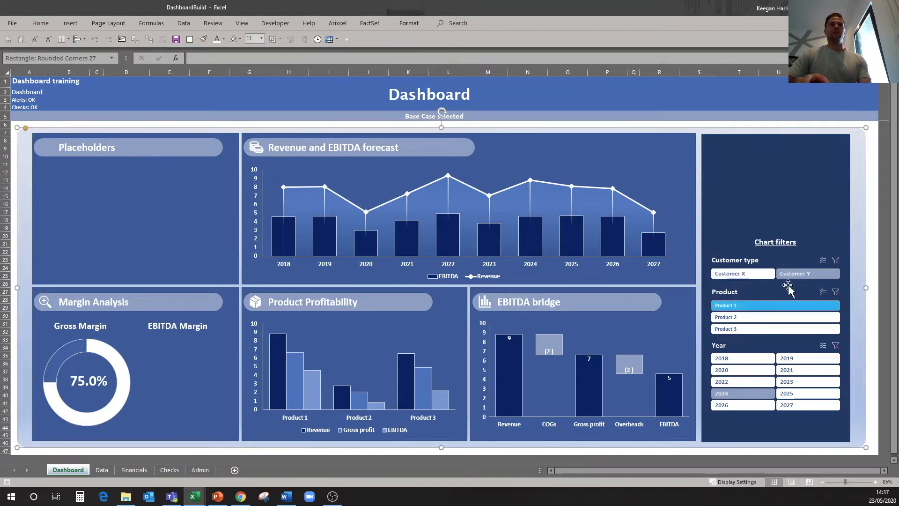
# - Filter by Customer X, Customer Y, Product 2 and the years 2020 and 2023 to examine the doughnut's response
pyautogui.click(756, 276)
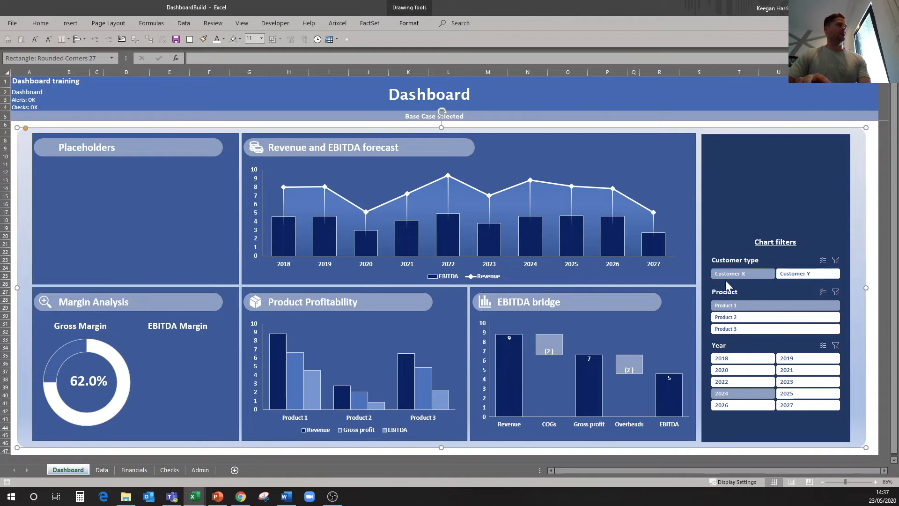
pyautogui.click(794, 274)
pyautogui.click(743, 319)
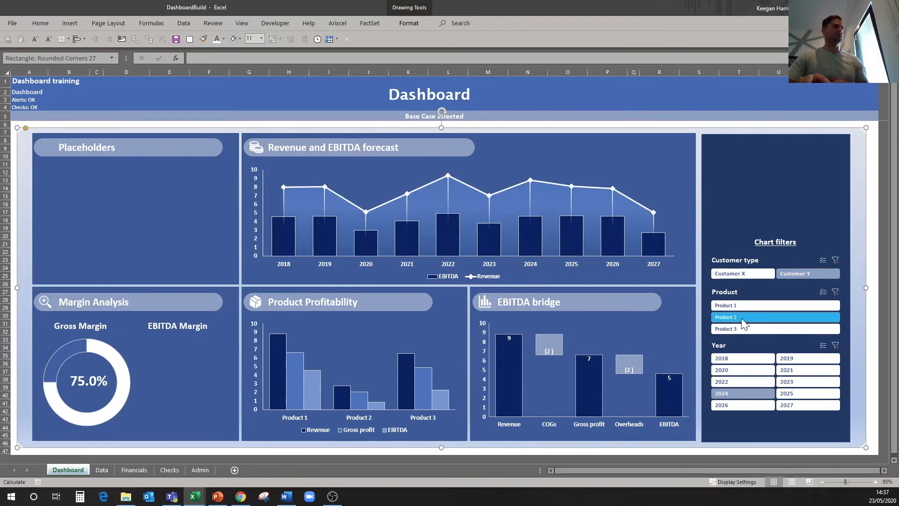
pyautogui.click(749, 371)
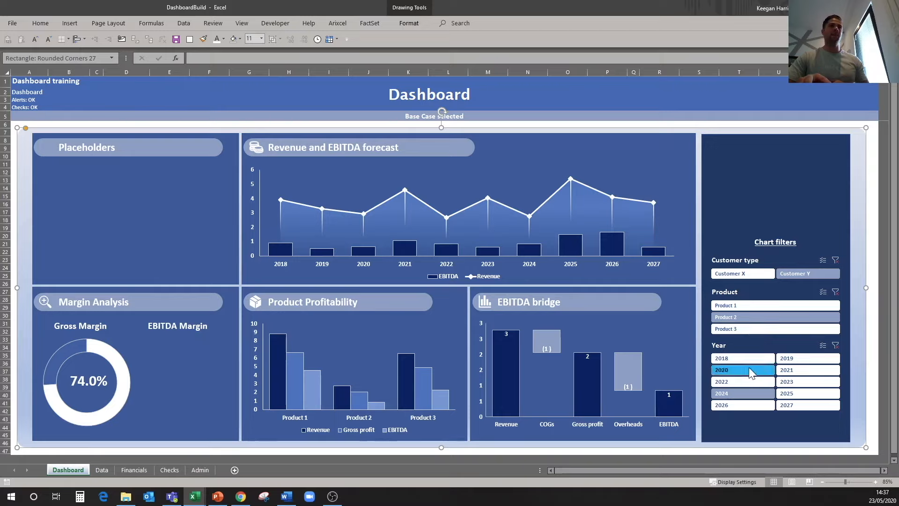
pyautogui.click(801, 381)
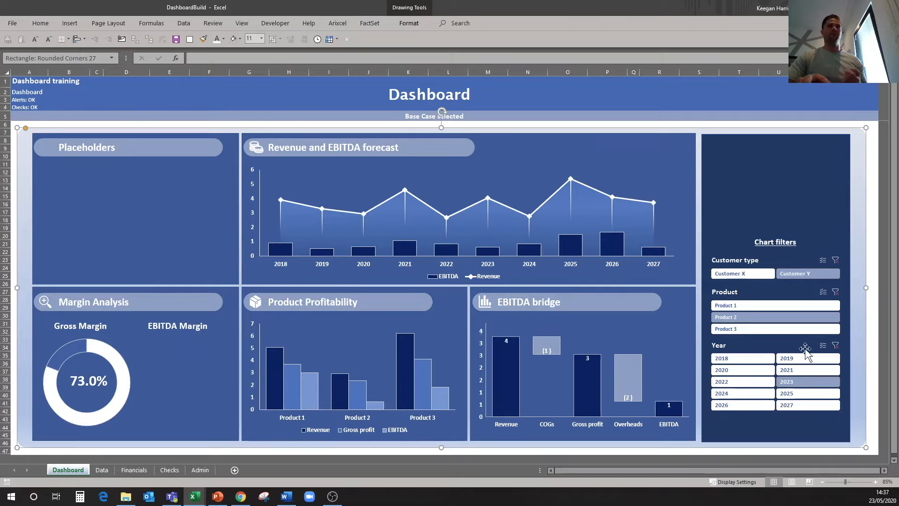
# - Filter the dashboard to 2018 and clear the Product and Customer type filters
pyautogui.click(744, 359)
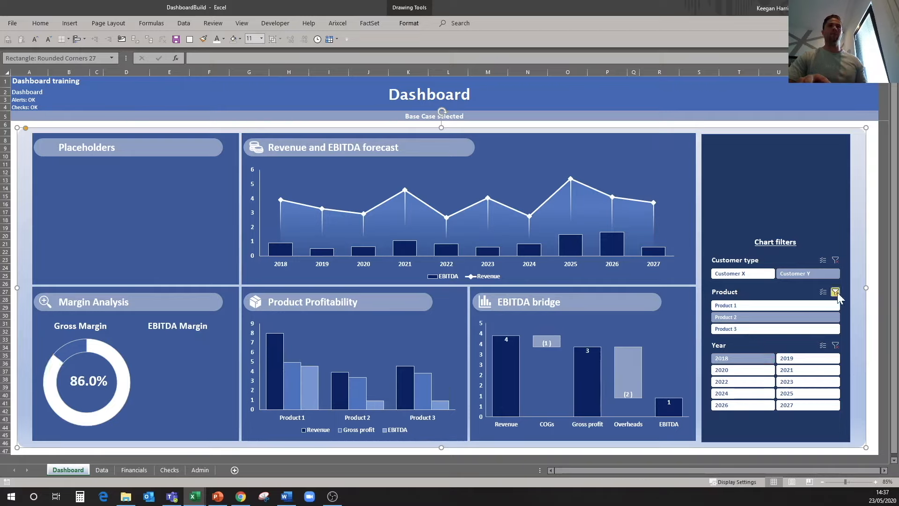
pyautogui.click(836, 291)
pyautogui.click(835, 260)
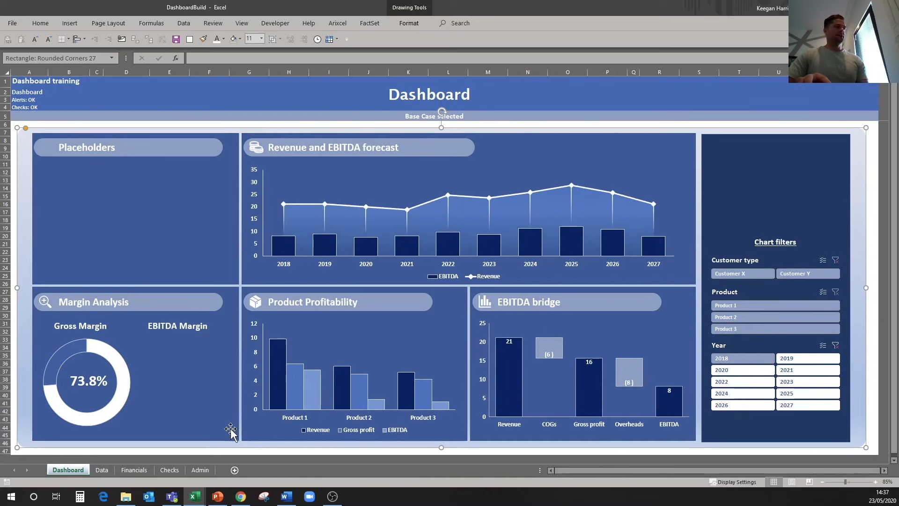
# - On the Data sheet, give the gross profit and difference pivot table a descriptive gross margin name in its PivotTable options
pyautogui.click(102, 469)
pyautogui.click(508, 227)
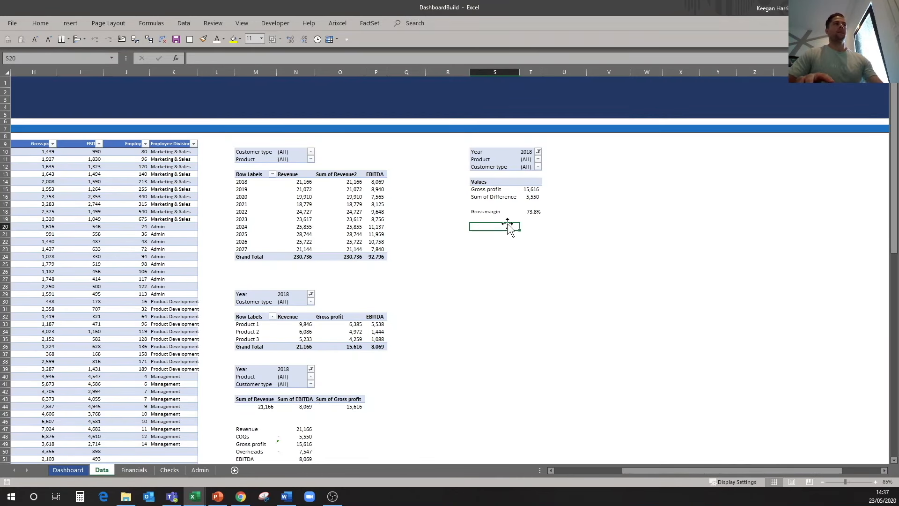
pyautogui.click(500, 160)
pyautogui.rightClick(500, 159)
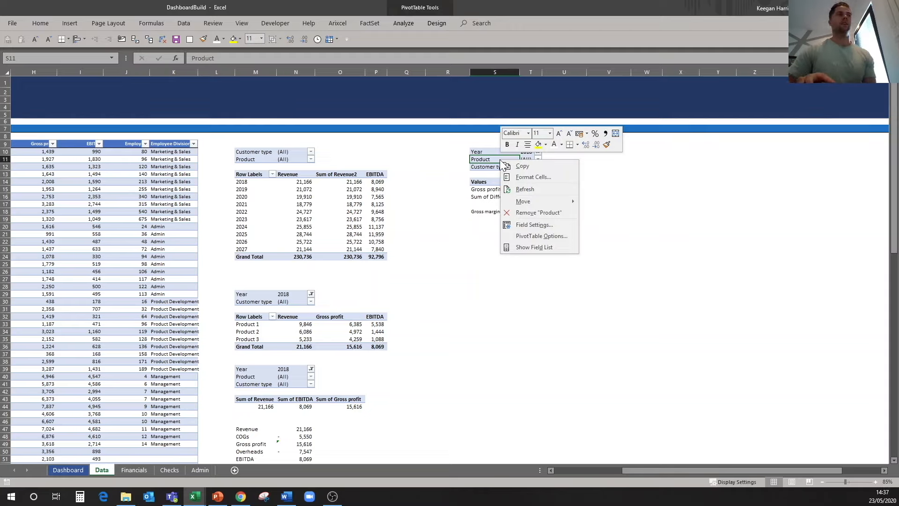
pyautogui.click(525, 236)
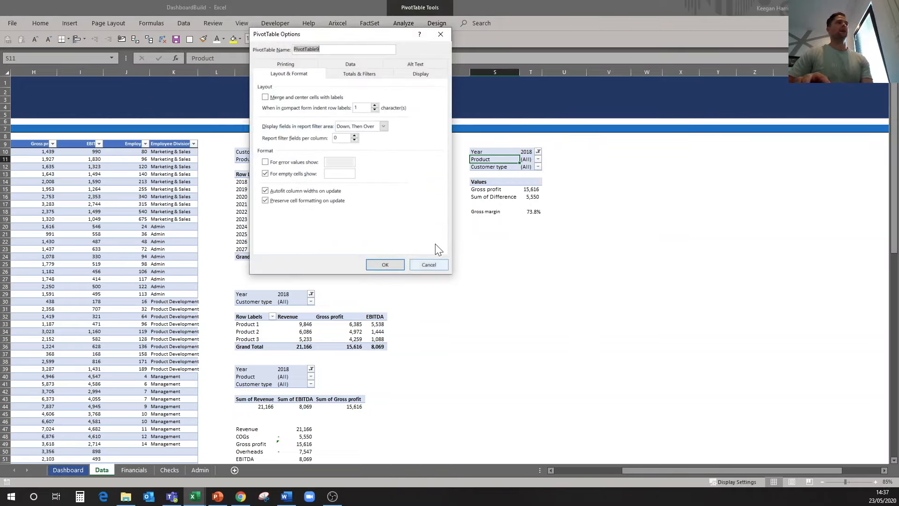
pyautogui.moveTo(358, 41); pyautogui.dragTo(363, 156)
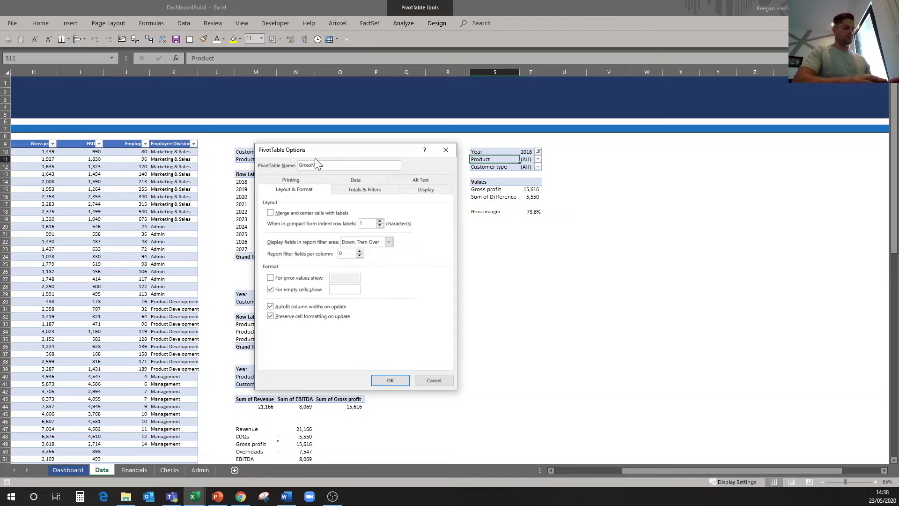
pyautogui.click(392, 380)
# - Rename the yearly revenue and EBITDA pivot table as RevenueChart
pyautogui.rightClick(266, 151)
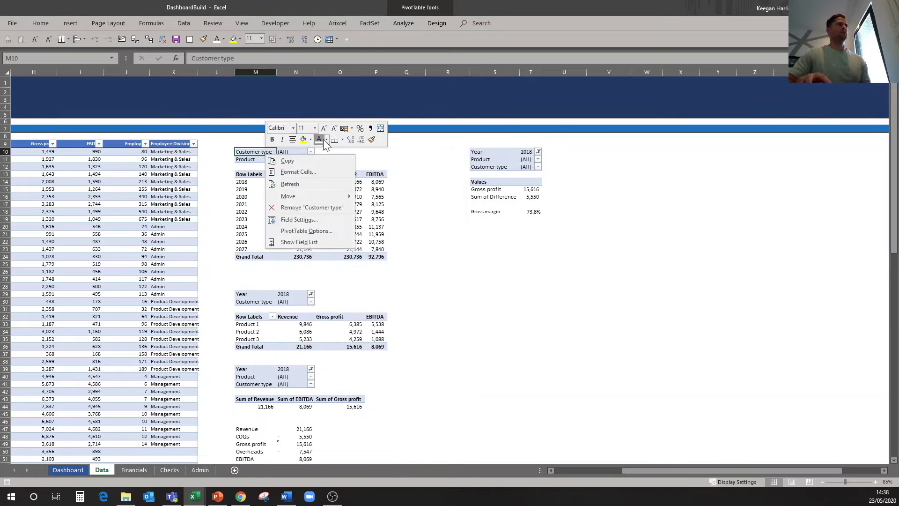
pyautogui.click(304, 230)
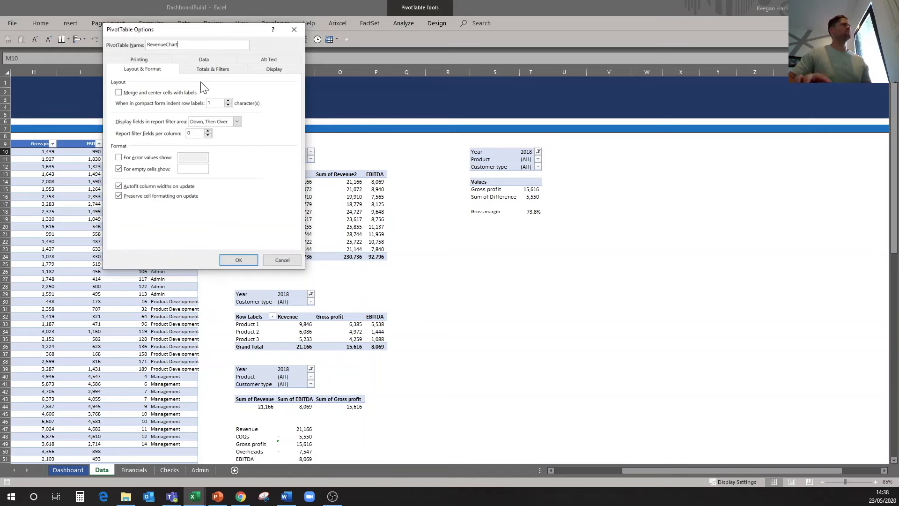
pyautogui.click(238, 260)
# - Rename the pivot table that breaks results down by product as Productchart
pyautogui.rightClick(269, 302)
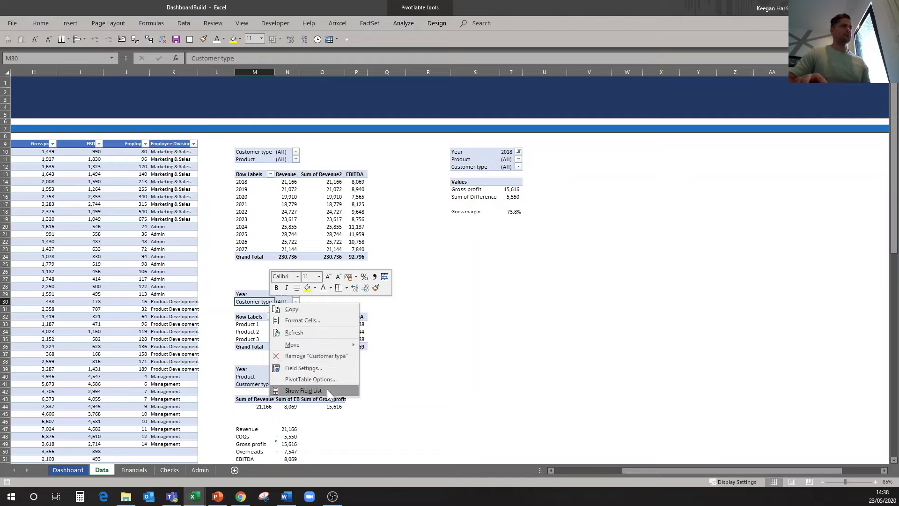
pyautogui.click(323, 378)
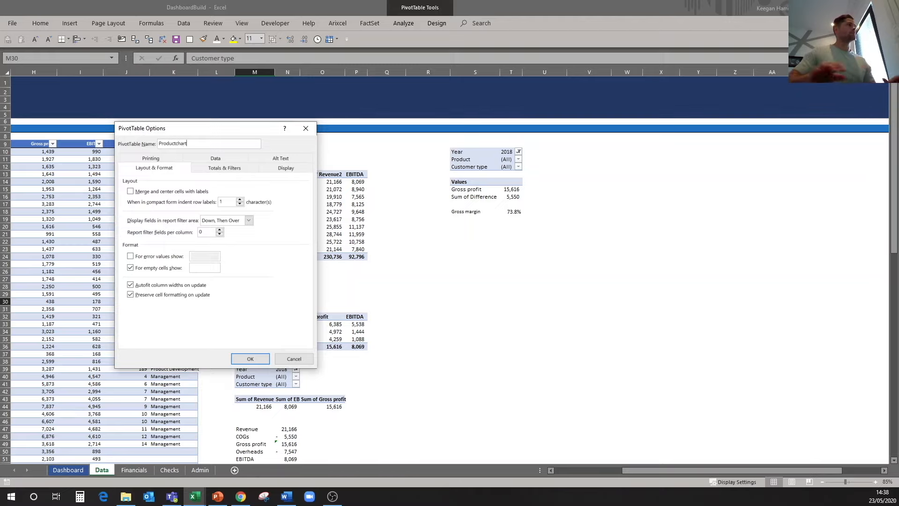
pyautogui.click(250, 359)
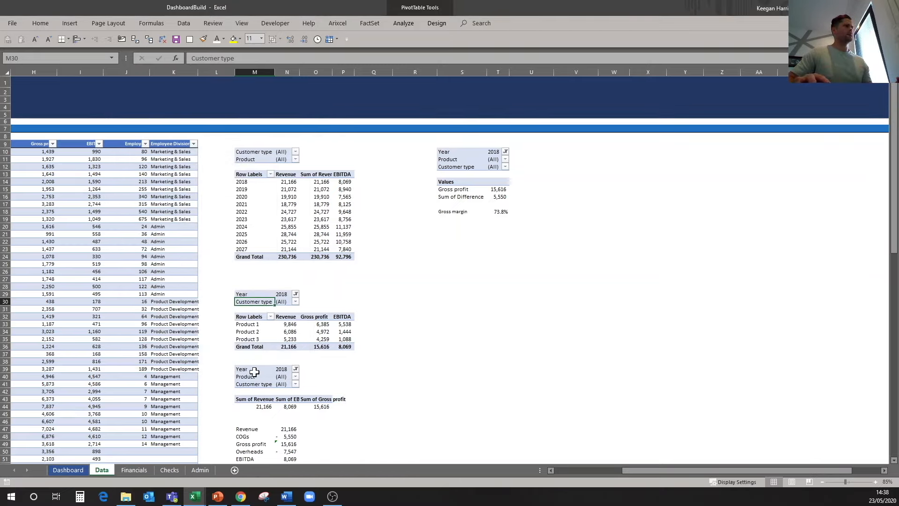
# - Give the pivot table with the revenue, EBITDA and gross profit sums a descriptive name in its PivotTable options
pyautogui.rightClick(260, 377)
pyautogui.click(281, 463)
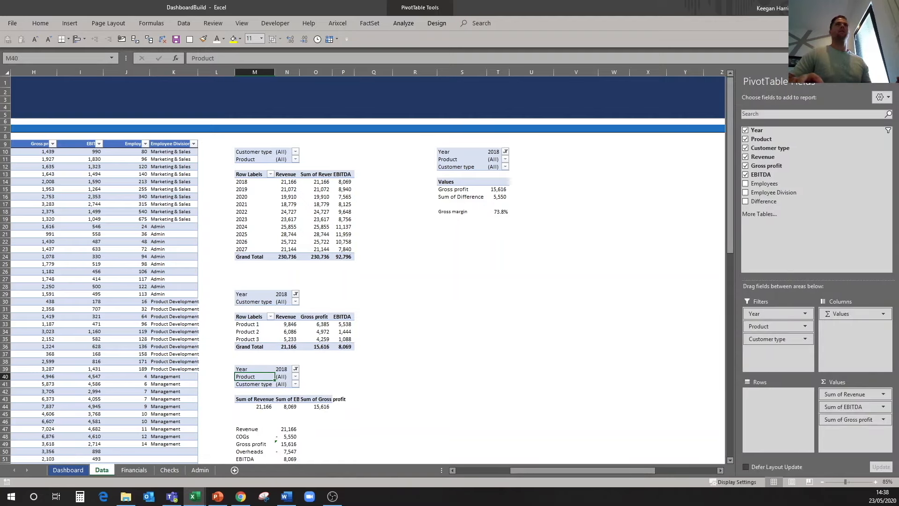
pyautogui.rightClick(261, 377)
pyautogui.click(322, 454)
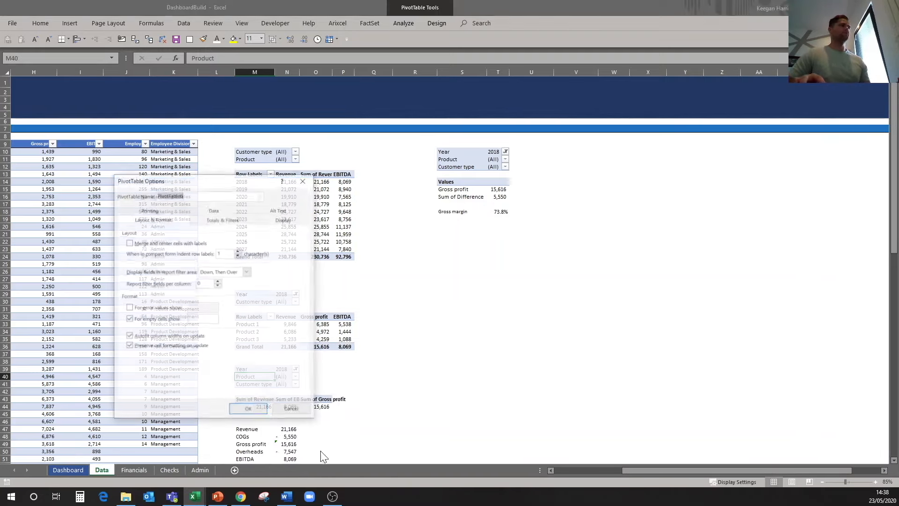
pyautogui.click(249, 408)
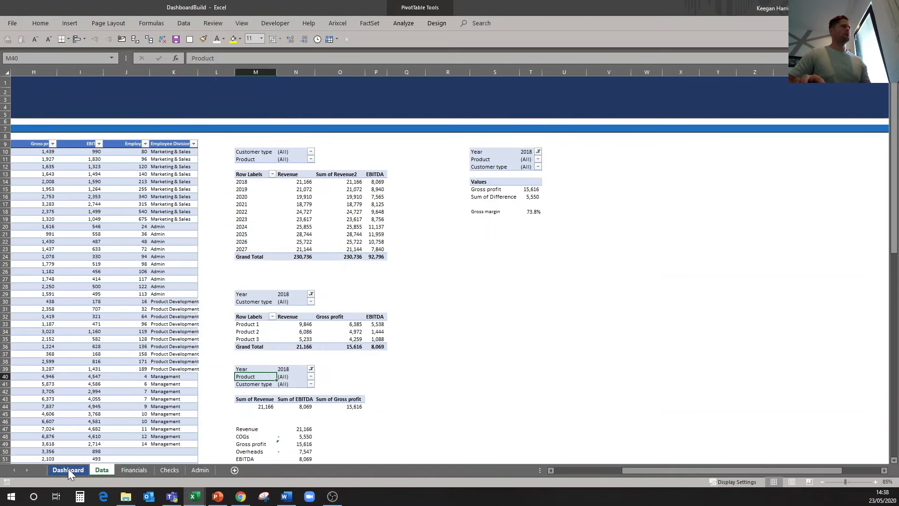
# - On the Dashboard sheet, check which pivot tables the Product slicer is connected to, leaving the connections unchanged
pyautogui.click(69, 470)
pyautogui.rightClick(743, 290)
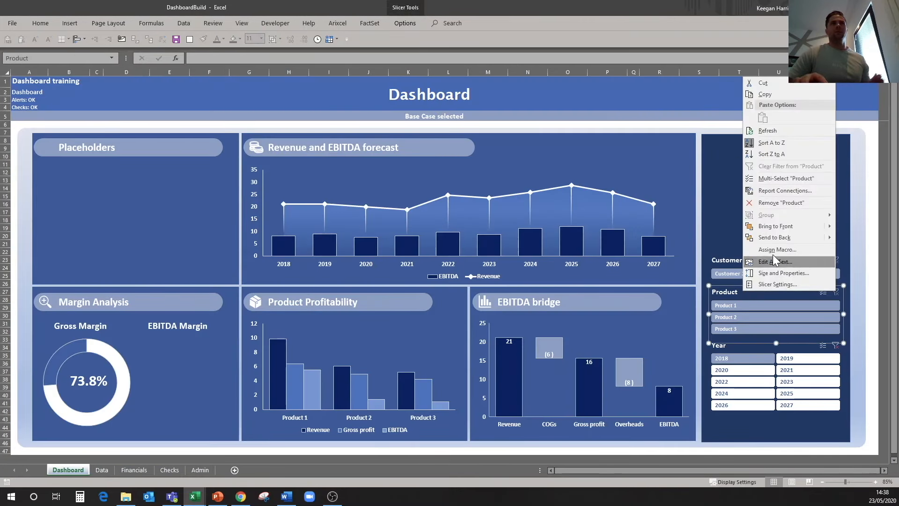
pyautogui.click(785, 190)
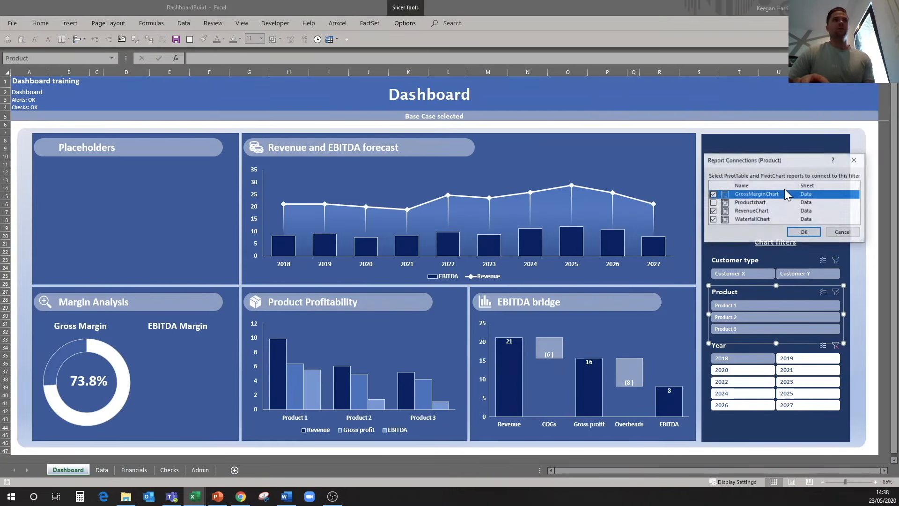
pyautogui.click(843, 232)
pyautogui.click(669, 124)
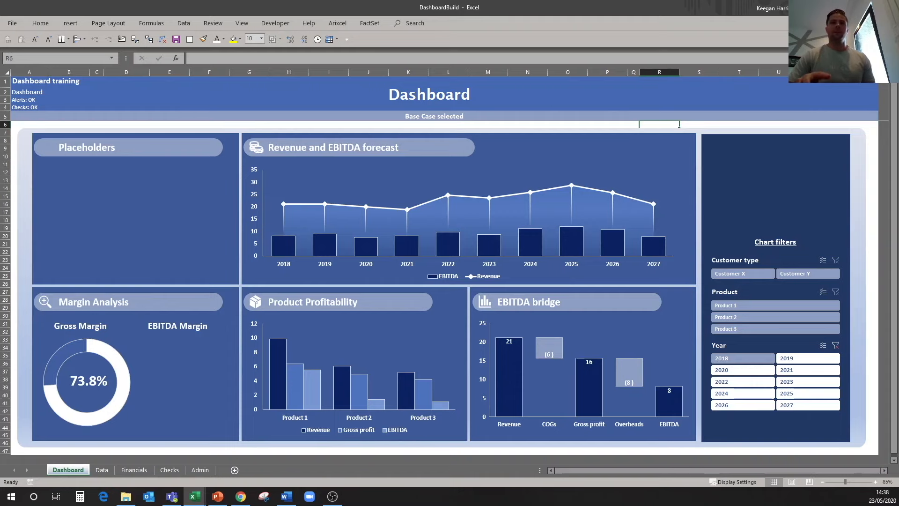
# - Insert a PivotChart with its PivotTable on the Data sheet at cell U26, using Table1 as the source
pyautogui.click(102, 470)
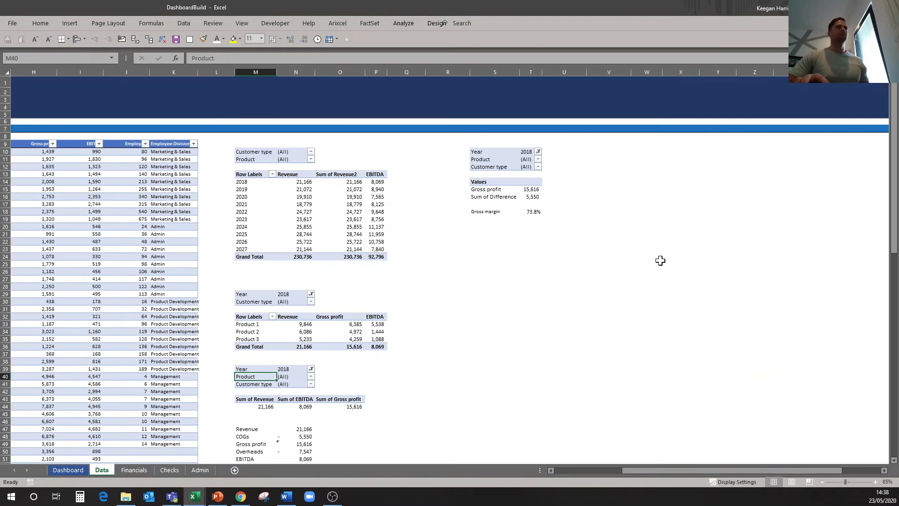
pyautogui.click(68, 23)
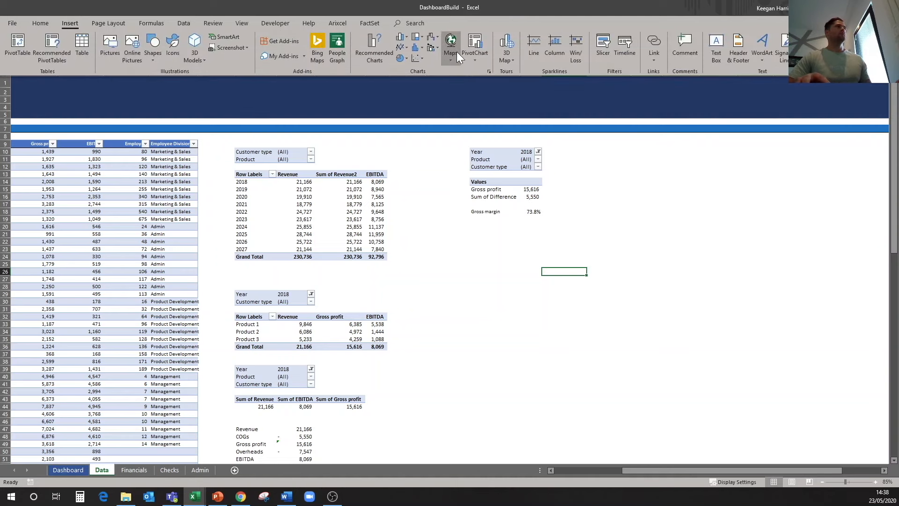
pyautogui.click(477, 61)
pyautogui.click(487, 77)
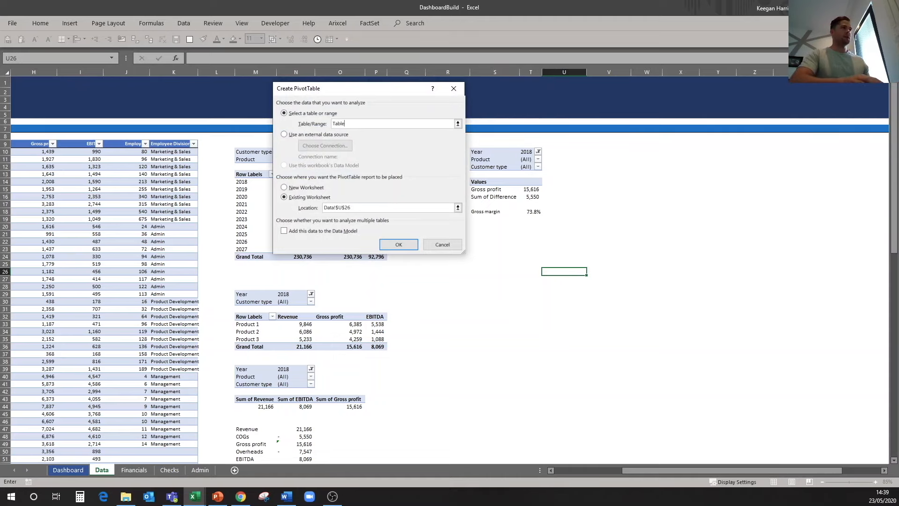
pyautogui.write('Table1')
pyautogui.press('Return')
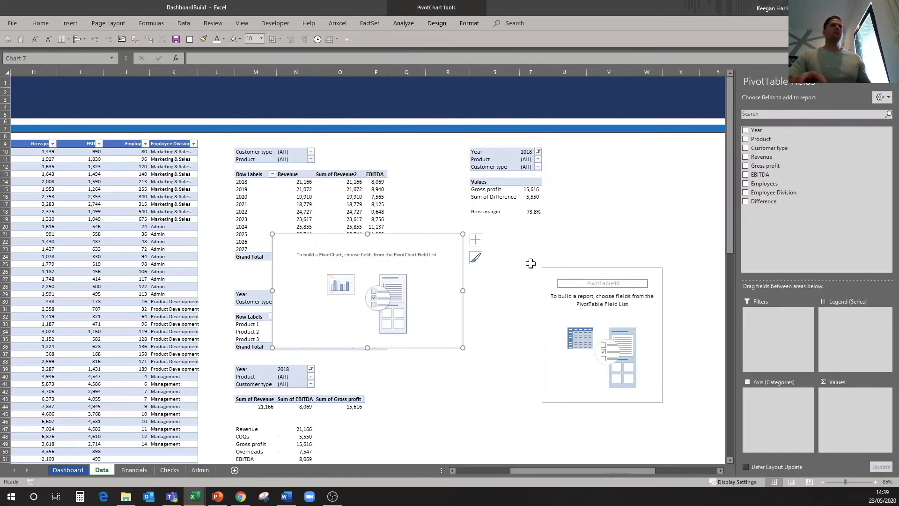
# - Add EBITDA as the new pivot's value, with Year, Product and Customer type as its filters
pyautogui.click(761, 174)
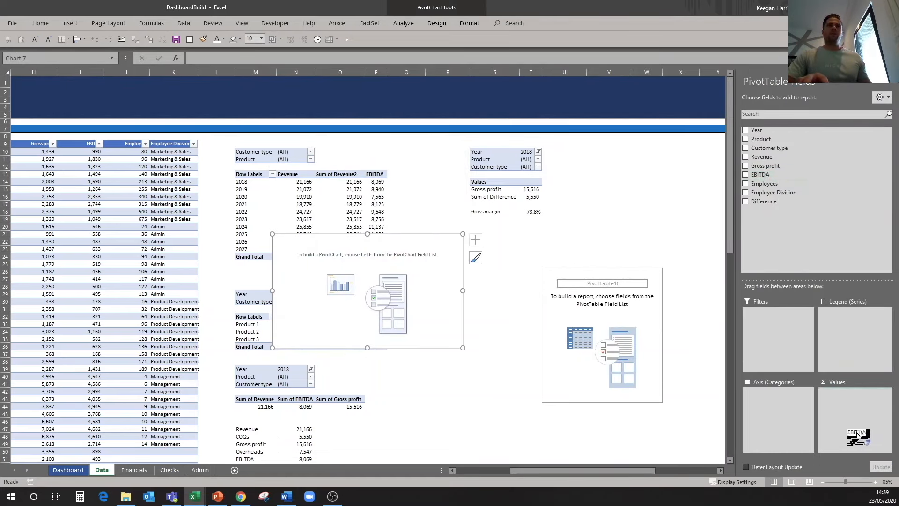
pyautogui.moveTo(757, 130); pyautogui.dragTo(780, 335)
pyautogui.moveTo(761, 139); pyautogui.dragTo(782, 345)
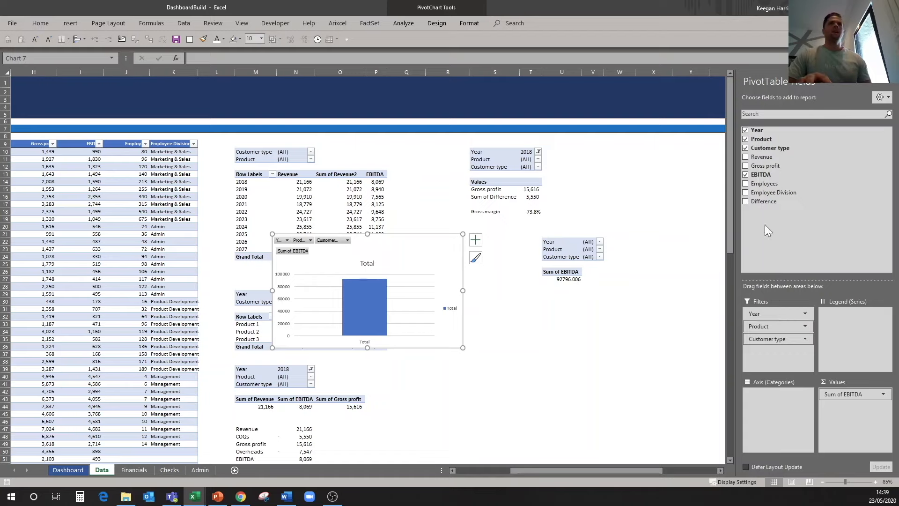
# - Define the calculated field Difference in the new pivot table with the formula = Revenue - EBITDA
pyautogui.click(562, 249)
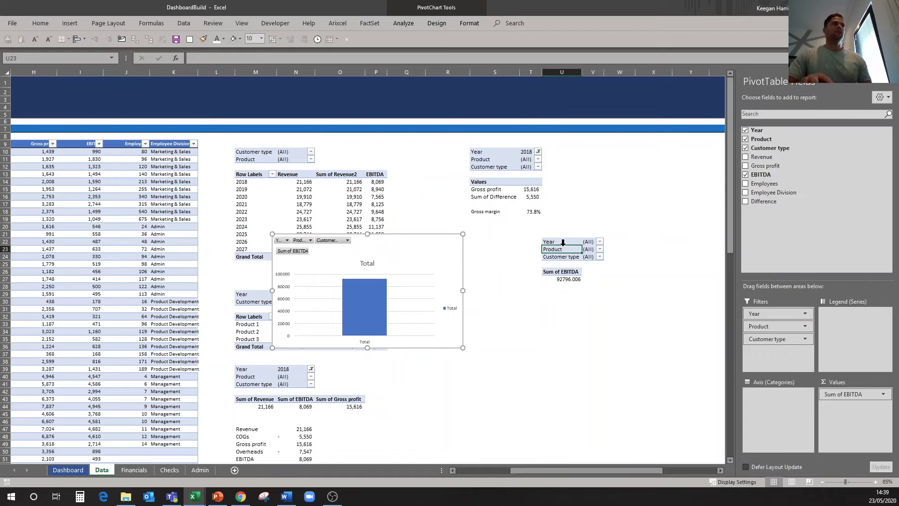
pyautogui.click(410, 28)
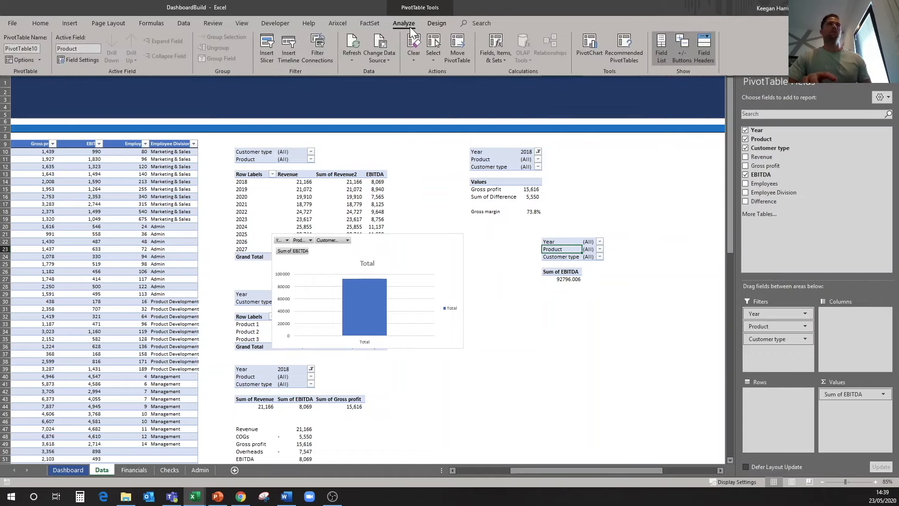
pyautogui.click(495, 56)
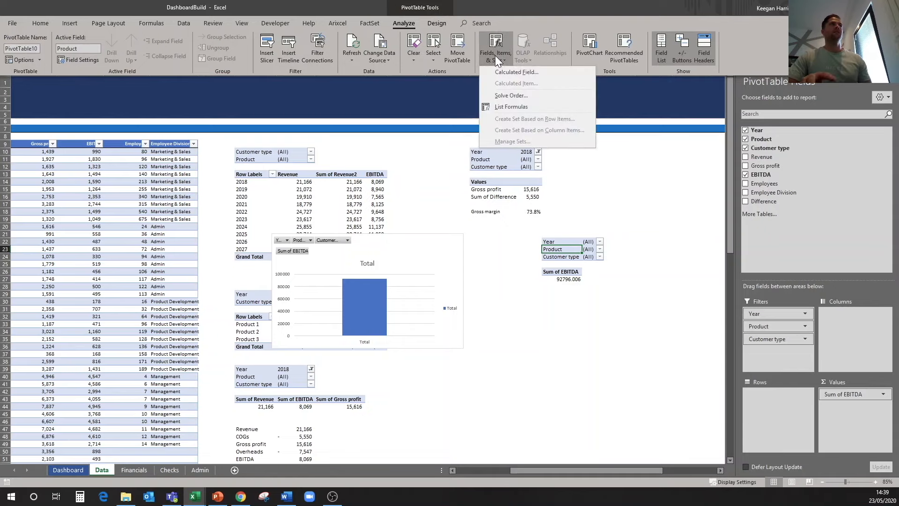
pyautogui.click(517, 71)
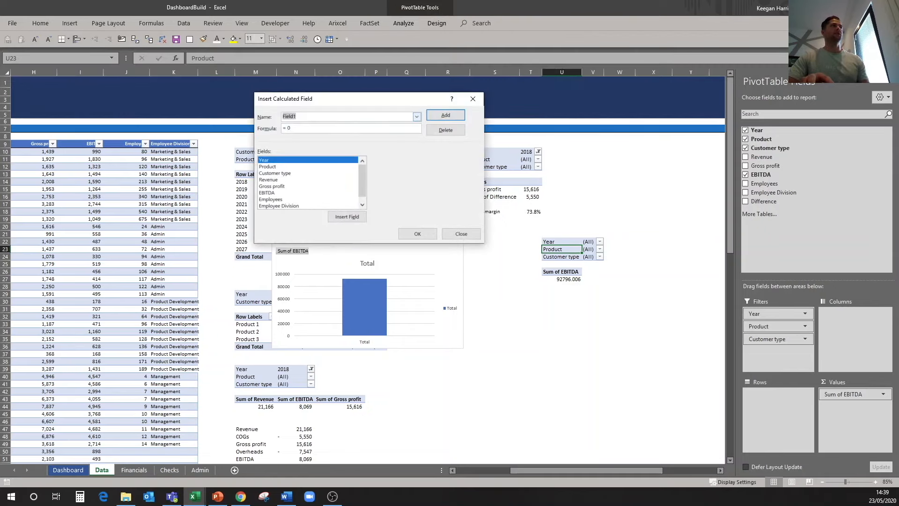
pyautogui.write('Difference')
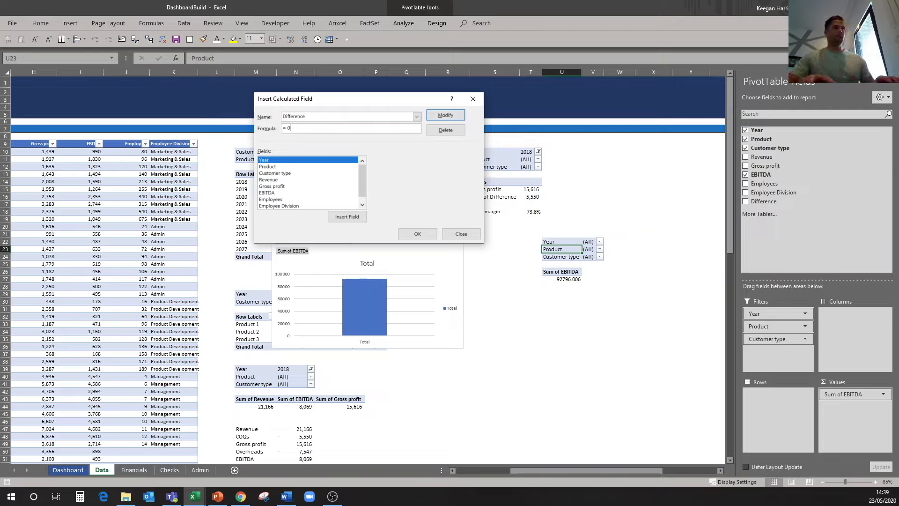
pyautogui.click(288, 181)
pyautogui.click(351, 216)
pyautogui.write('-')
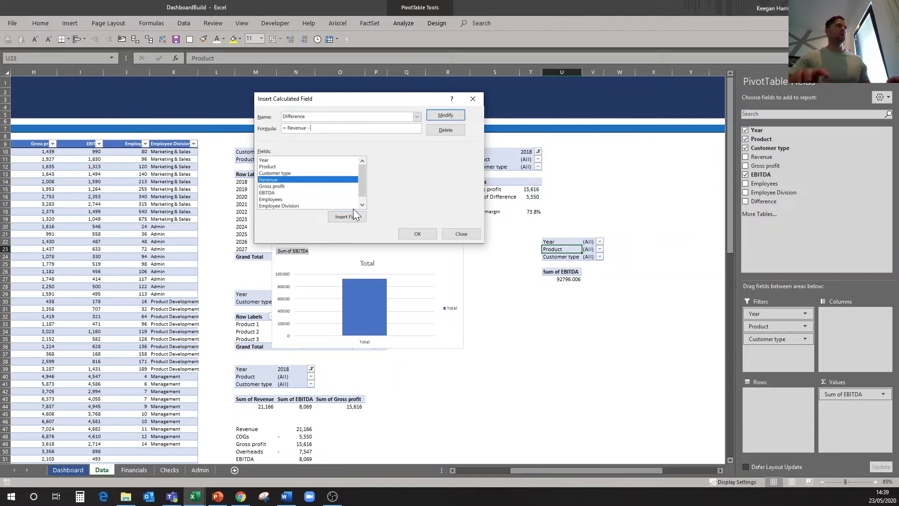
pyautogui.click(299, 193)
pyautogui.click(352, 218)
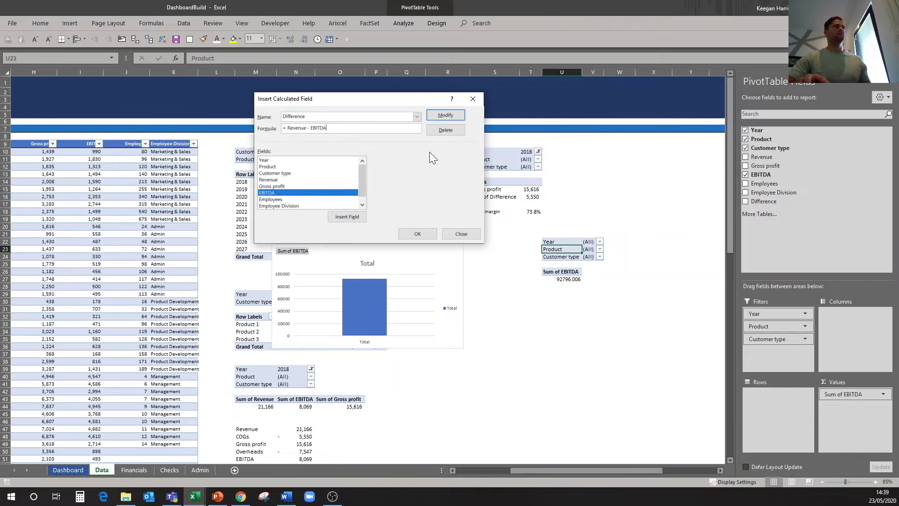
pyautogui.click(417, 234)
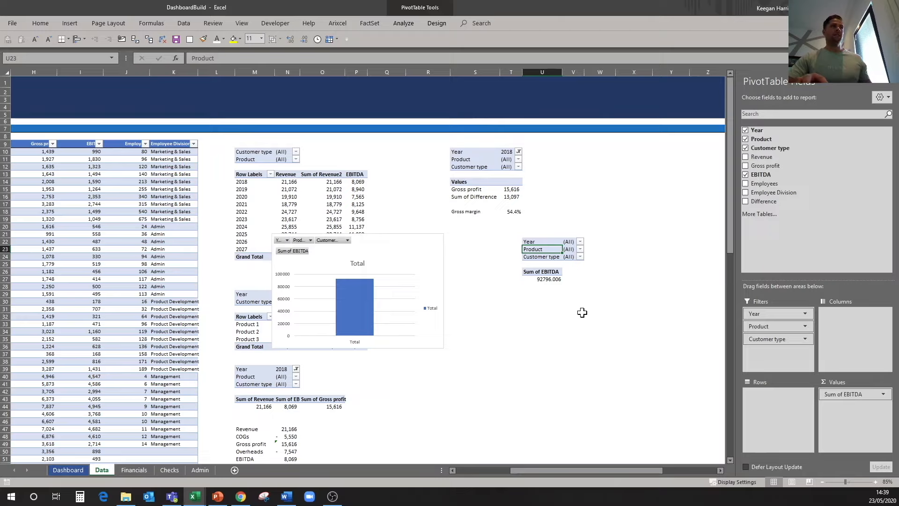
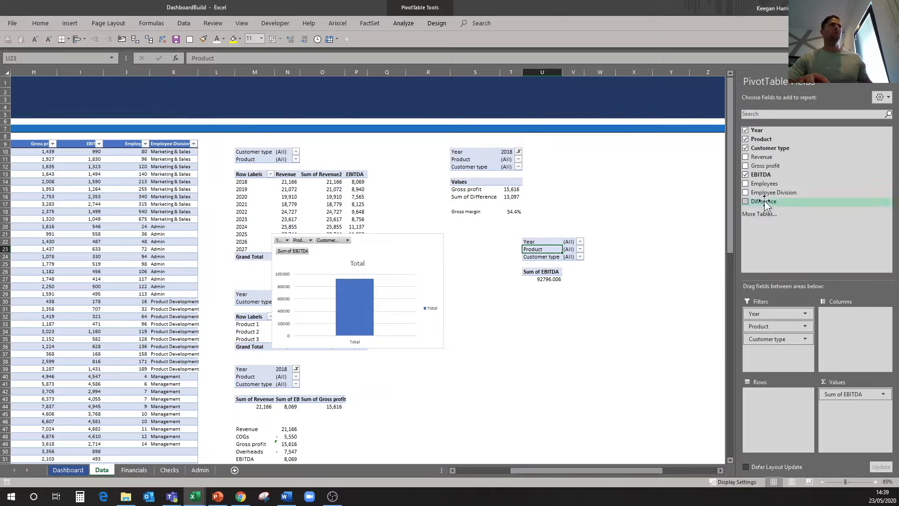
# - Add Difference to the pivot's values with the values laid out as rows, and place the chart below the new pivot table
pyautogui.moveTo(768, 201); pyautogui.dragTo(846, 416)
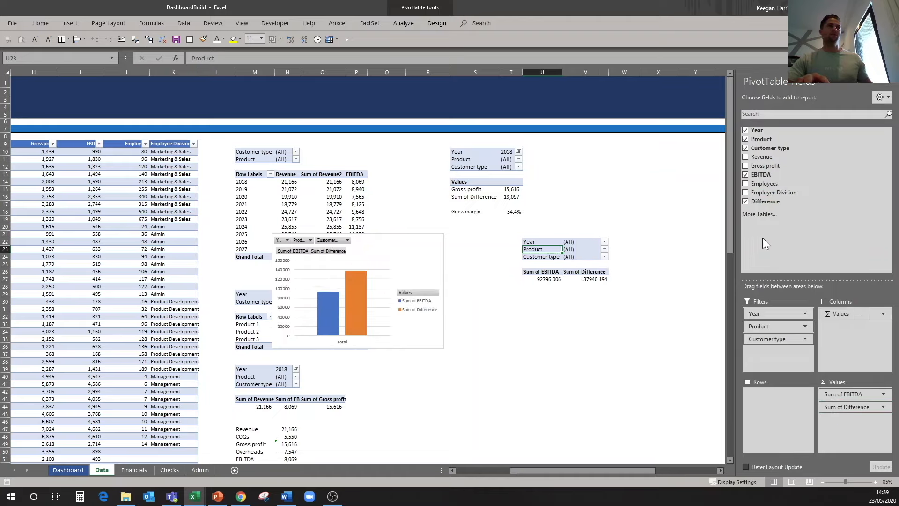
pyautogui.moveTo(843, 313); pyautogui.dragTo(775, 426)
pyautogui.moveTo(404, 237); pyautogui.dragTo(646, 311)
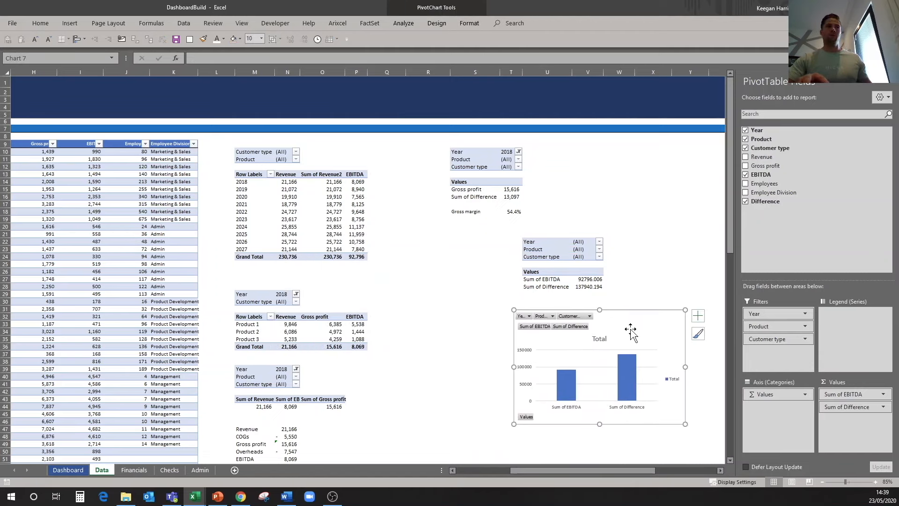
# - Change the EBITDA and Difference column chart to a doughnut chart
pyautogui.click(439, 21)
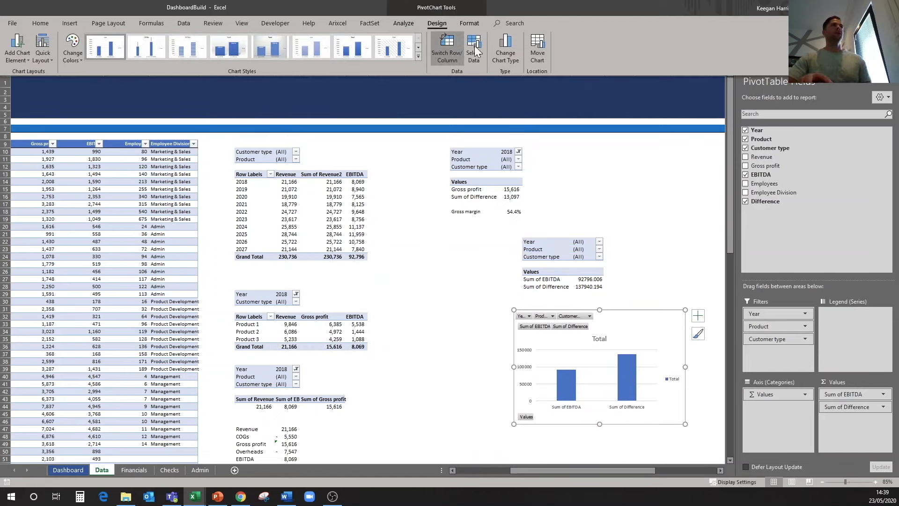
pyautogui.click(336, 187)
pyautogui.click(494, 150)
pyautogui.click(532, 370)
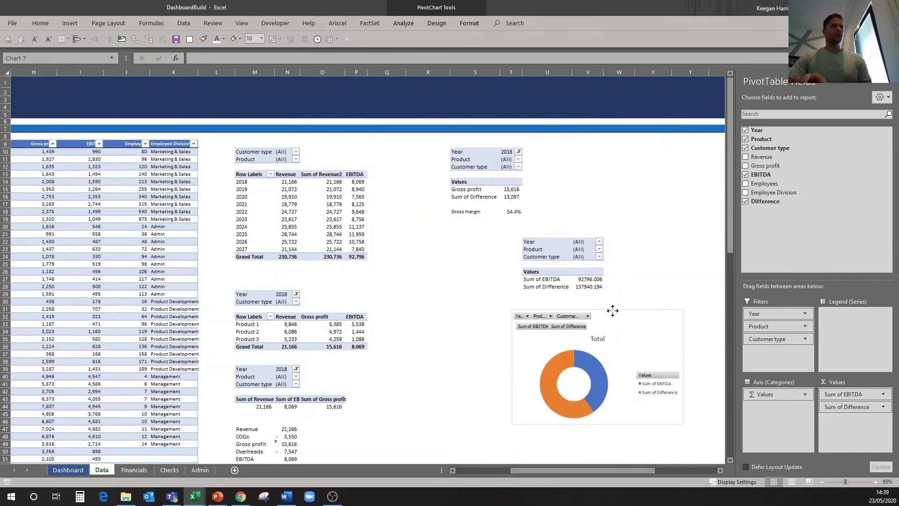
pyautogui.moveTo(617, 311); pyautogui.dragTo(610, 311)
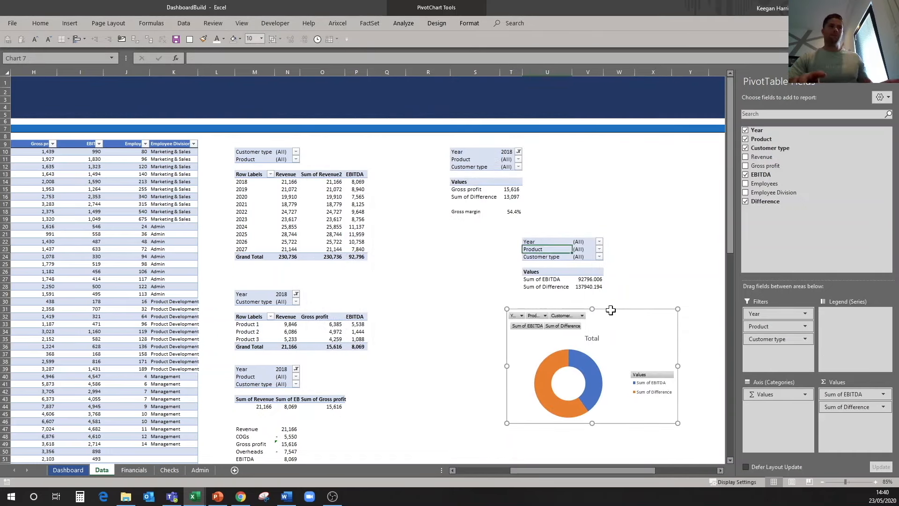
# - Move the EBITDA doughnut chart from the Data sheet to the Dashboard, beneath the EBITDA Margin heading
pyautogui.hotkey('ctrl', 'x')
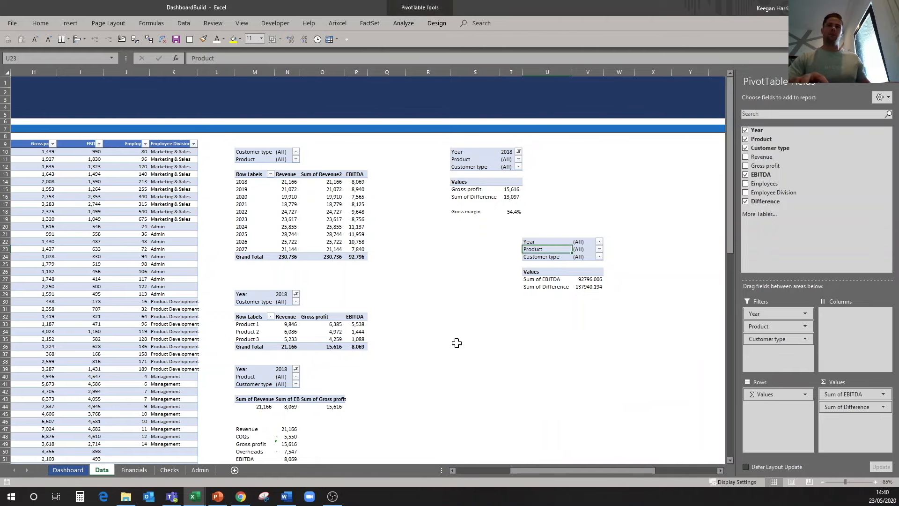
pyautogui.click(68, 470)
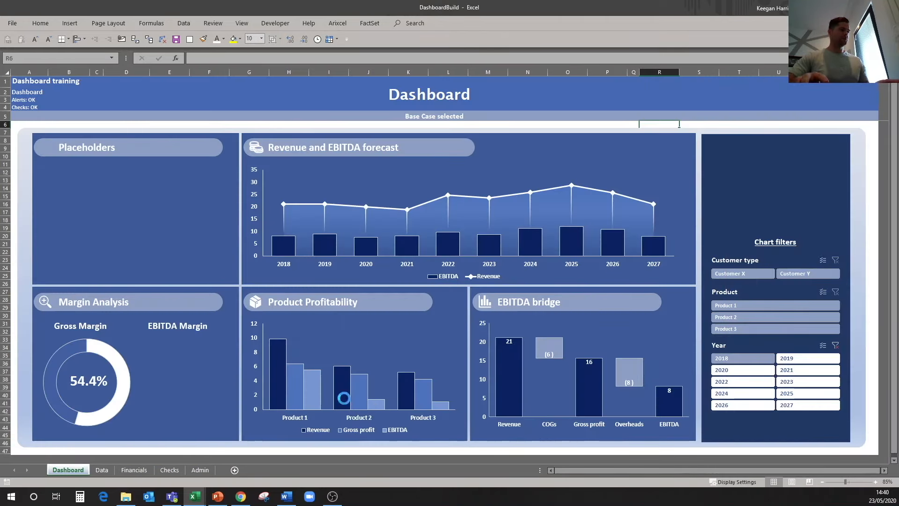
pyautogui.hotkey('ctrl', 'v')
pyautogui.click(698, 117)
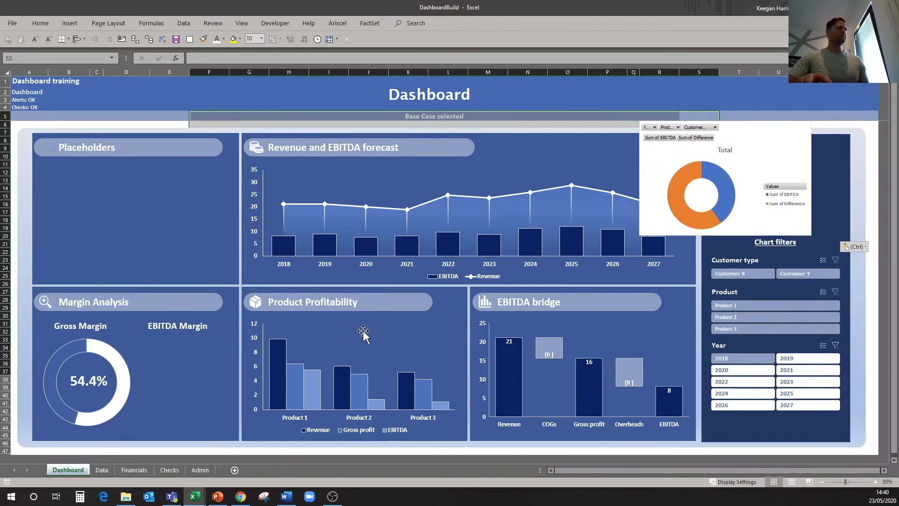
pyautogui.click(761, 174)
pyautogui.moveTo(743, 140); pyautogui.dragTo(238, 330)
# - Remove the EBITDA doughnut chart's background fill and outline
pyautogui.rightClick(238, 329)
pyautogui.click(254, 347)
pyautogui.click(272, 284)
pyautogui.click(269, 347)
pyautogui.click(288, 297)
# - Hide all field buttons on the EBITDA doughnut chart and delete its legend and title
pyautogui.rightClick(285, 379)
pyautogui.click(323, 353)
pyautogui.click(284, 375)
pyautogui.press('Delete')
pyautogui.click(220, 322)
pyautogui.press('Delete')
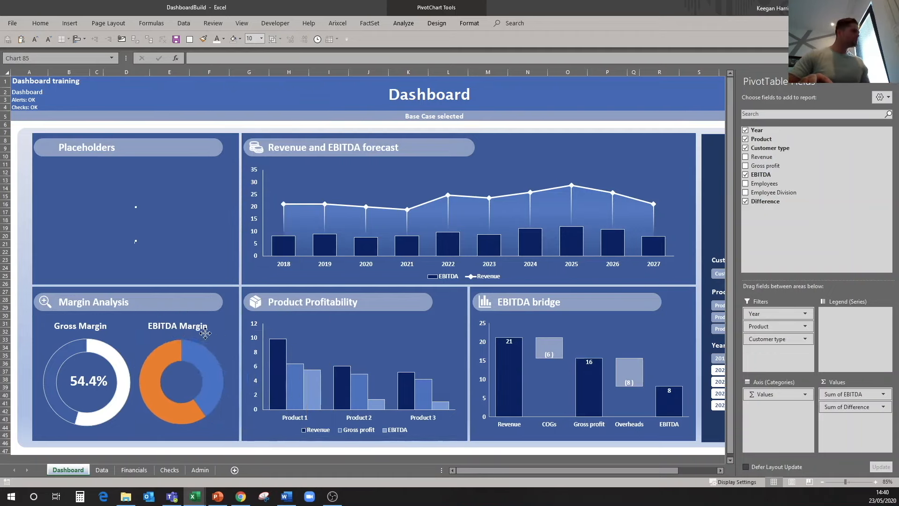
# - Shrink the Gross Margin doughnut chart slightly and re-centre its percentage label inside the ring
pyautogui.moveTo(144, 431); pyautogui.dragTo(135, 427)
pyautogui.moveTo(88, 381); pyautogui.dragTo(83, 380)
# - Set the EBITDA Margin doughnut's hole size to 70% and adjust the chart's height to match the Gross Margin doughnut
pyautogui.rightClick(99, 349)
pyautogui.click(136, 459)
pyautogui.click(151, 378)
pyautogui.click(861, 193)
pyautogui.write('70')
pyautogui.keyDown('ctrl'); pyautogui.click(90, 340); pyautogui.keyUp('ctrl')
pyautogui.moveTo(180, 432); pyautogui.dragTo(180, 427)
# - Fill the EBITDA slice white and the Difference slice light blue (RGB 139, 157, 195) with 80% transparency
pyautogui.rightClick(208, 356)
pyautogui.click(220, 333)
pyautogui.click(219, 193)
pyautogui.rightClick(161, 352)
pyautogui.click(176, 329)
pyautogui.click(173, 253)
pyautogui.moveTo(373, 247); pyautogui.dragTo(346, 248)
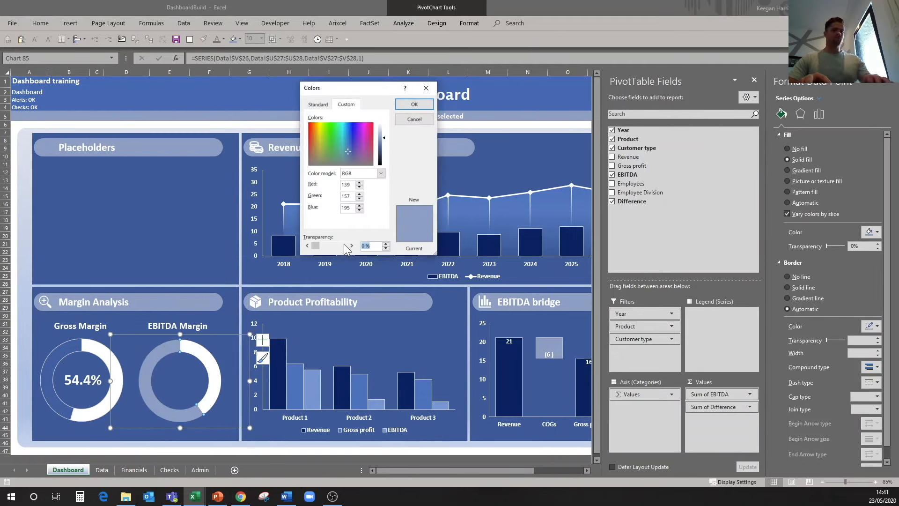
pyautogui.press('Return')
# - Examine the custom fill colour and transparency of the Gross Margin doughnut's difference slice
pyautogui.click(63, 354)
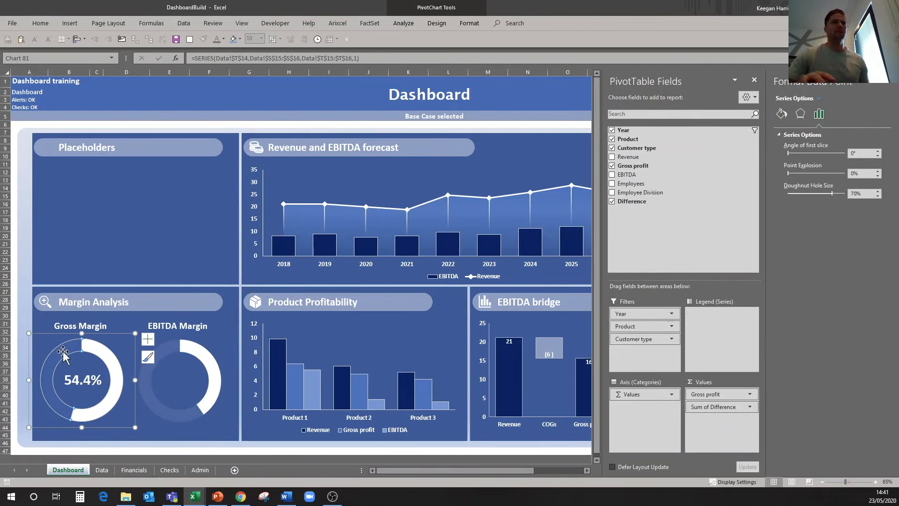
pyautogui.rightClick(63, 352)
pyautogui.click(74, 322)
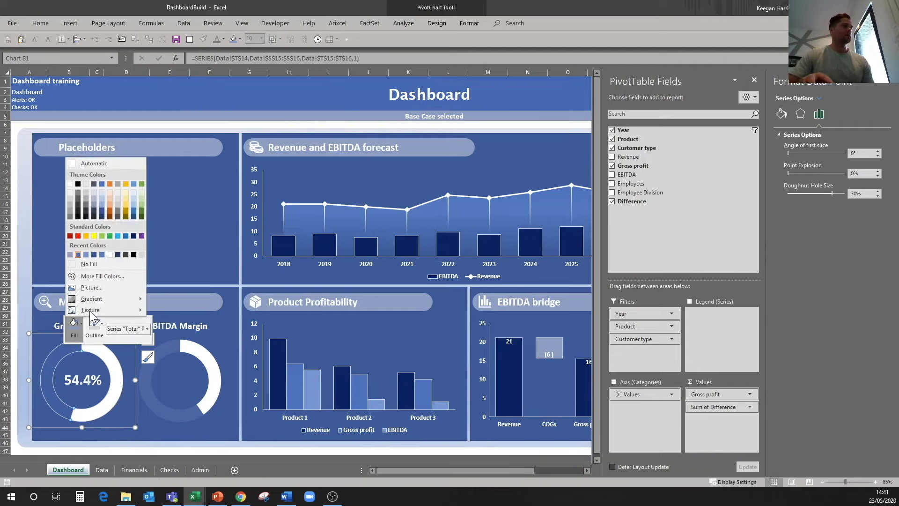
pyautogui.click(100, 276)
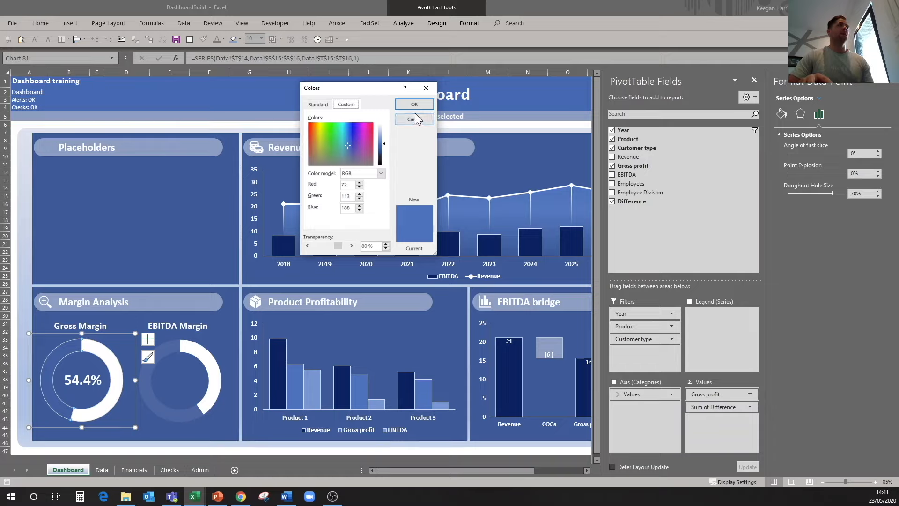
# - Change the EBITDA Margin doughnut's Difference slice fill to custom RGB 72, 118, 188 with 80% transparency
pyautogui.click(171, 351)
pyautogui.rightClick(170, 353)
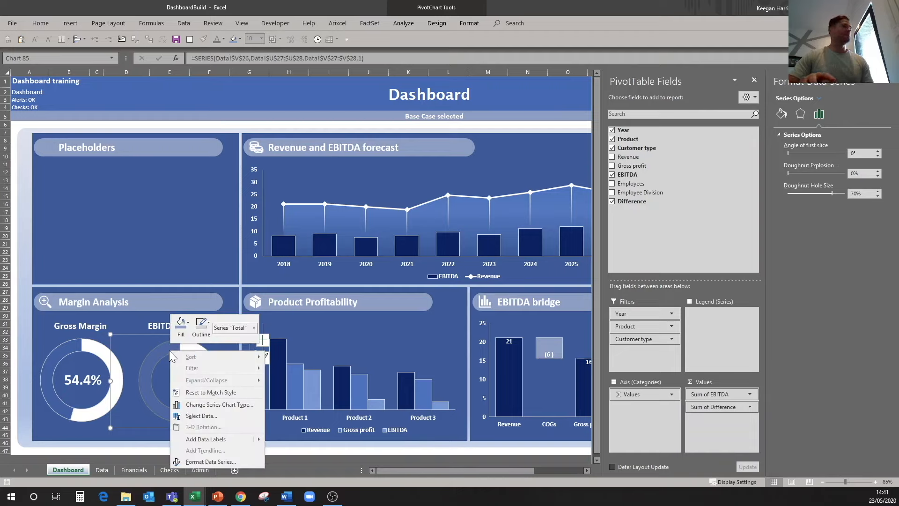
pyautogui.click(183, 326)
pyautogui.click(159, 356)
pyautogui.click(160, 357)
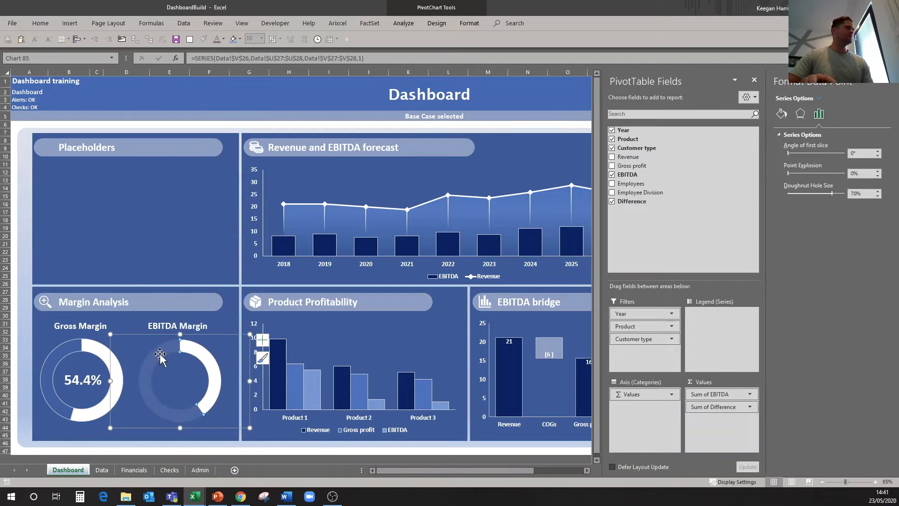
pyautogui.rightClick(159, 353)
pyautogui.click(173, 325)
pyautogui.click(197, 278)
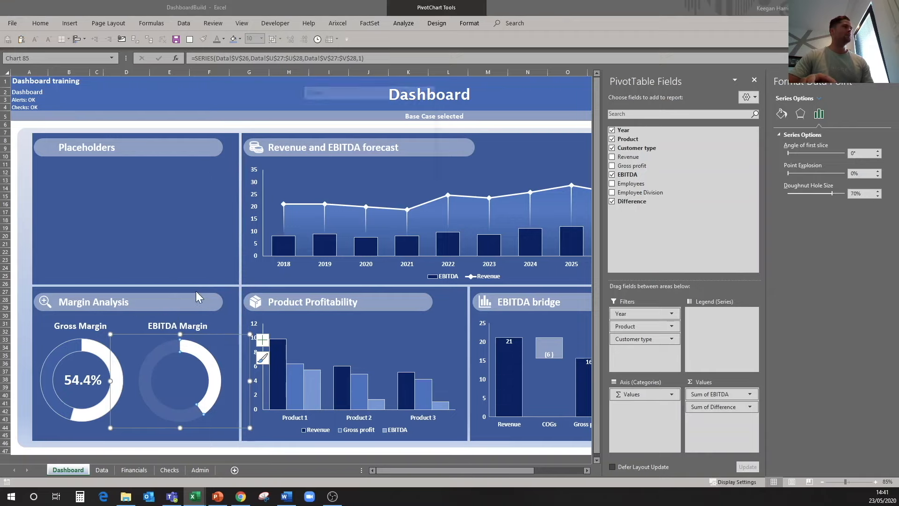
pyautogui.doubleClick(346, 185)
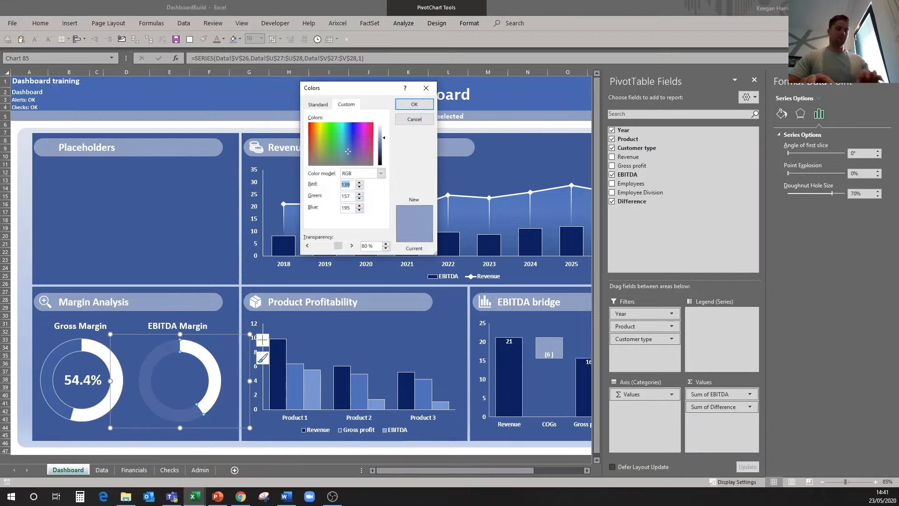
pyautogui.write('72')
pyautogui.press('Tab')
pyautogui.write('118')
pyautogui.press('Tab')
pyautogui.write('188')
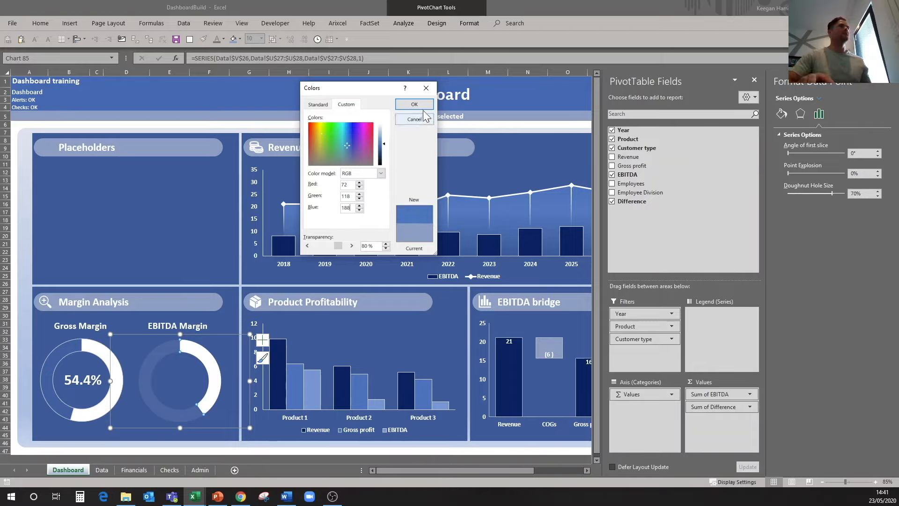
pyautogui.click(411, 106)
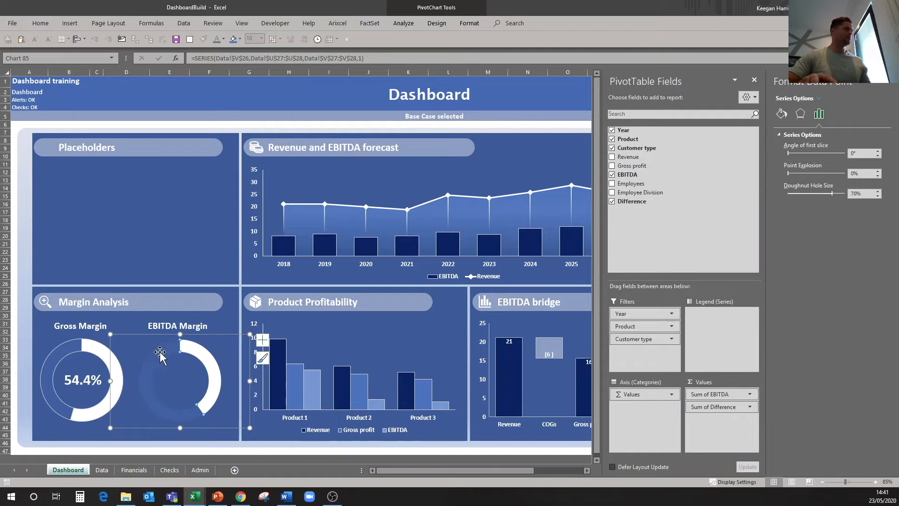
# - Give the EBITDA Margin doughnut series a thin white outline matching the Gross Margin doughnut
pyautogui.rightClick(212, 341)
pyautogui.press('Escape')
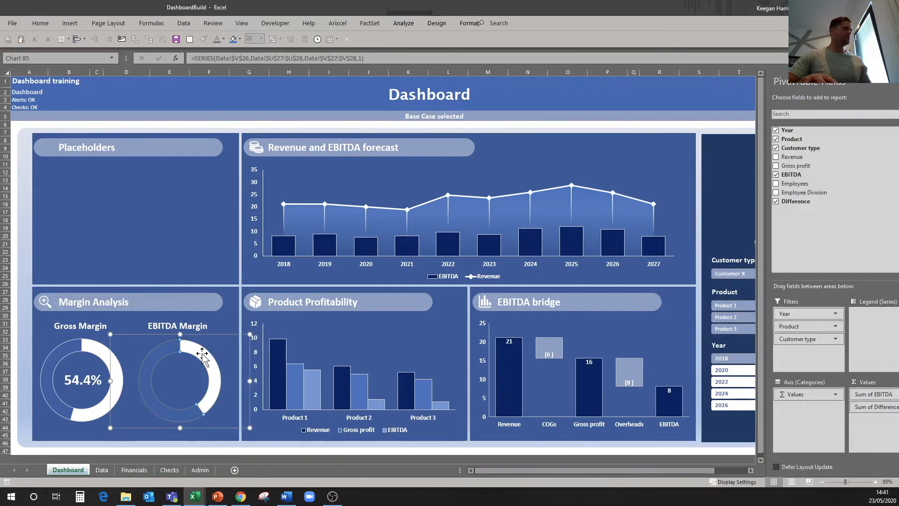
pyautogui.rightClick(202, 355)
pyautogui.click(233, 331)
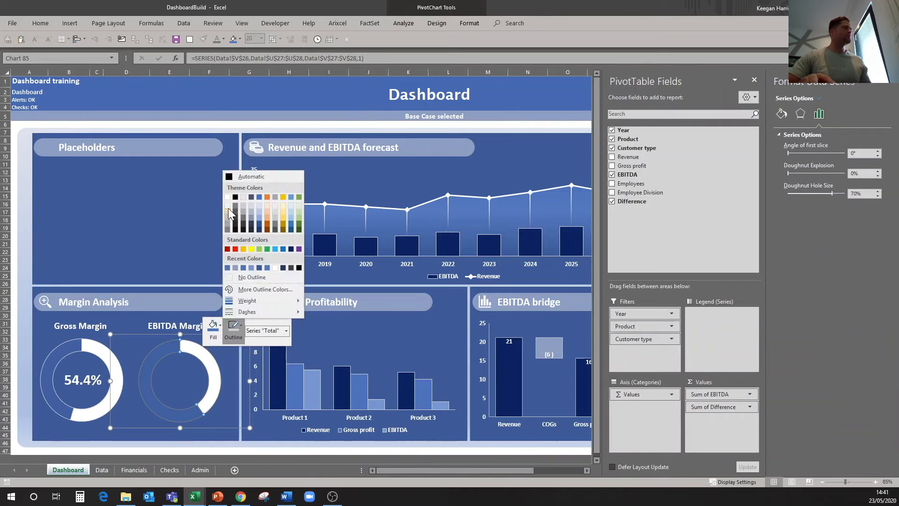
pyautogui.click(229, 209)
pyautogui.click(238, 334)
pyautogui.moveTo(262, 313)
pyautogui.click(351, 311)
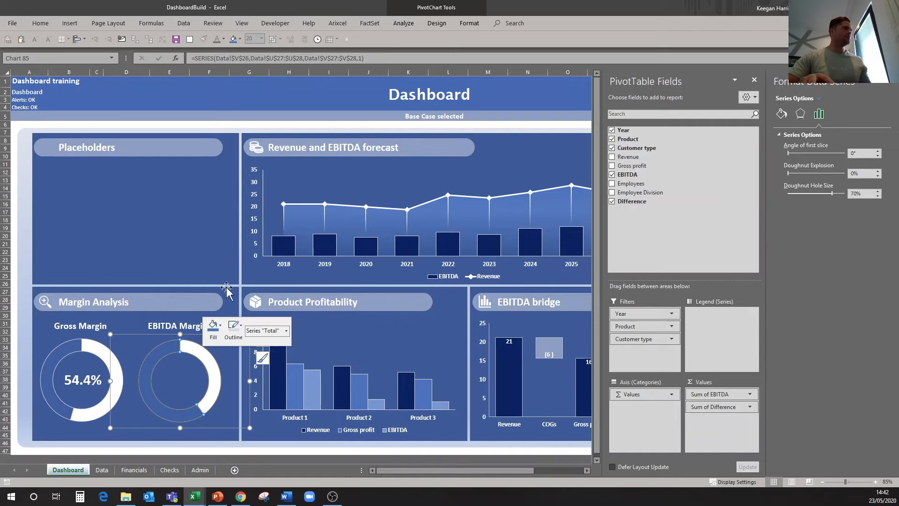
pyautogui.click(165, 225)
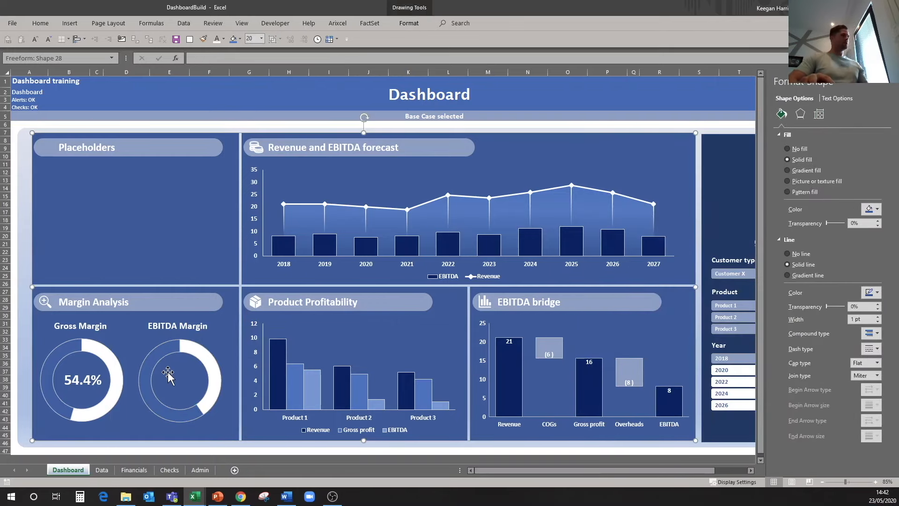
# - Duplicate the Gross Margin percentage label and place the copy inside the EBITDA Margin ring
pyautogui.click(98, 375)
pyautogui.keyDown('ctrl'); pyautogui.moveTo(93, 368); pyautogui.dragTo(194, 374); pyautogui.keyUp('ctrl')
pyautogui.click(224, 338)
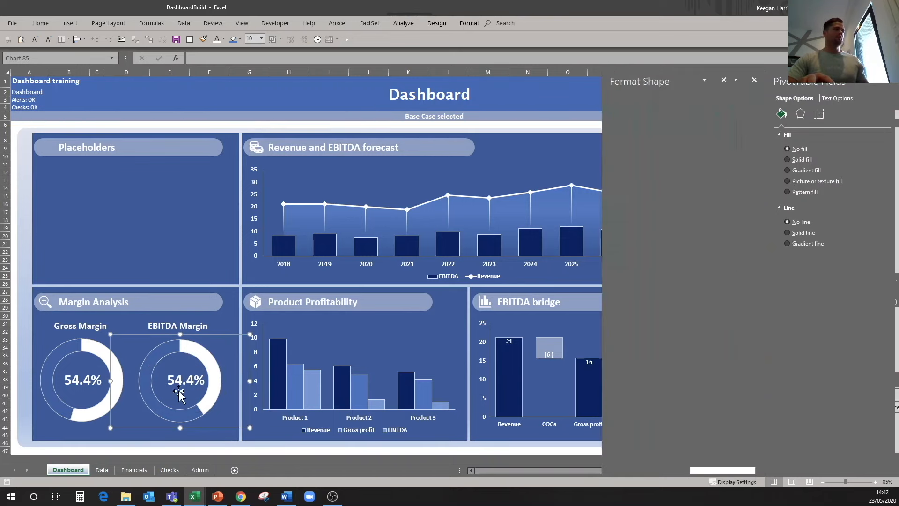
# - On the Data sheet, move the EBITDA pivot table into columns S:T beneath the gross margin pivot and label cell S30 "EBITDA margin"
pyautogui.click(100, 468)
pyautogui.moveTo(528, 242); pyautogui.dragTo(581, 287)
pyautogui.moveTo(561, 238); pyautogui.dragTo(485, 244)
pyautogui.click(468, 302)
pyautogui.write('EBITDA margin')
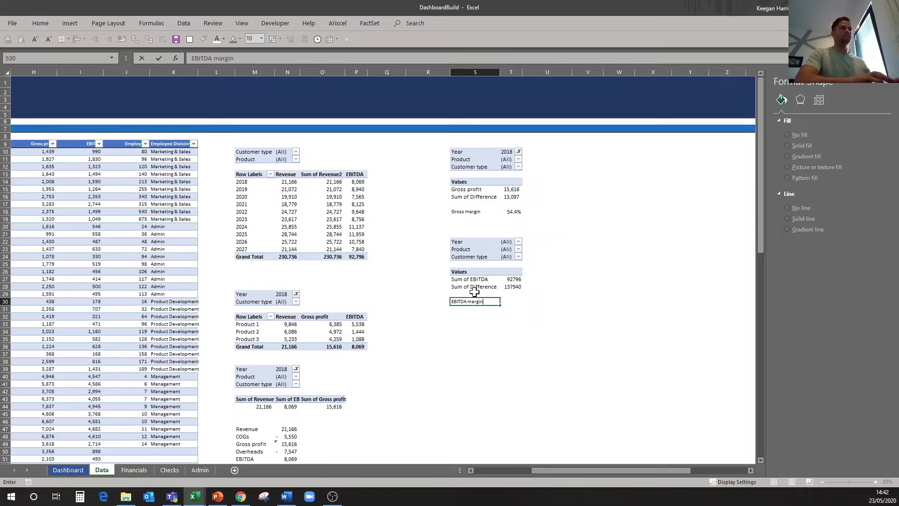
pyautogui.press('Tab')
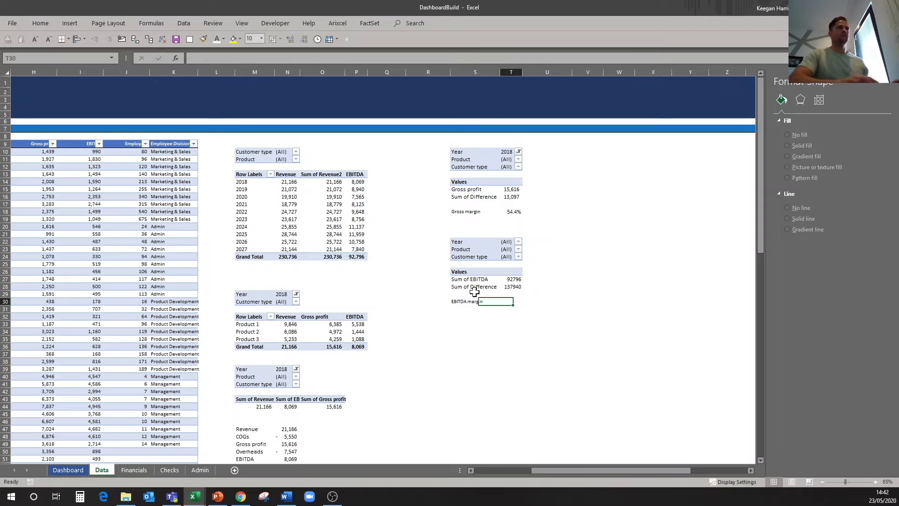
pyautogui.write('=')
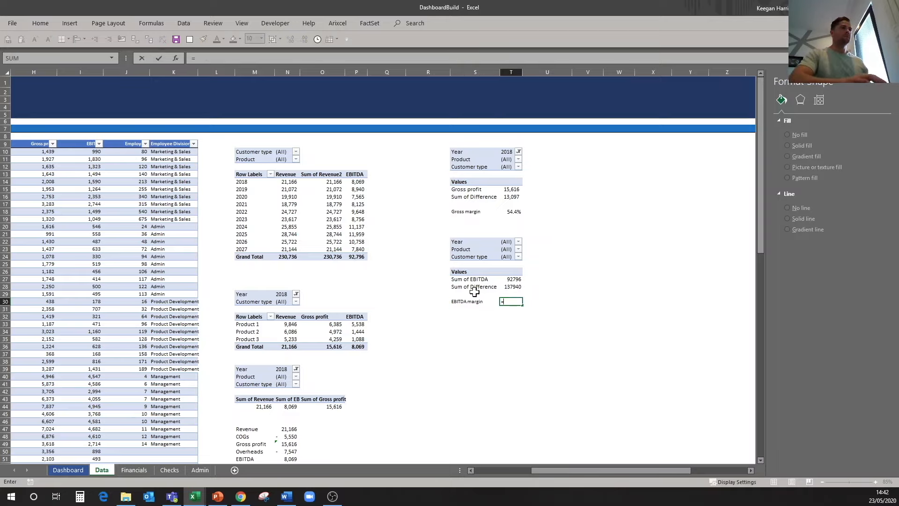
pyautogui.press('Up')
pyautogui.press('Up')
pyautogui.press('Up')
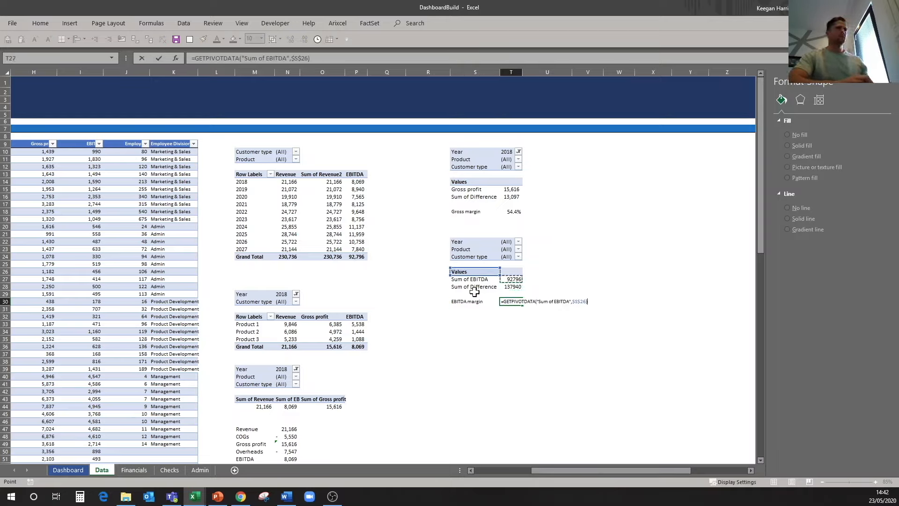
pyautogui.press('Escape')
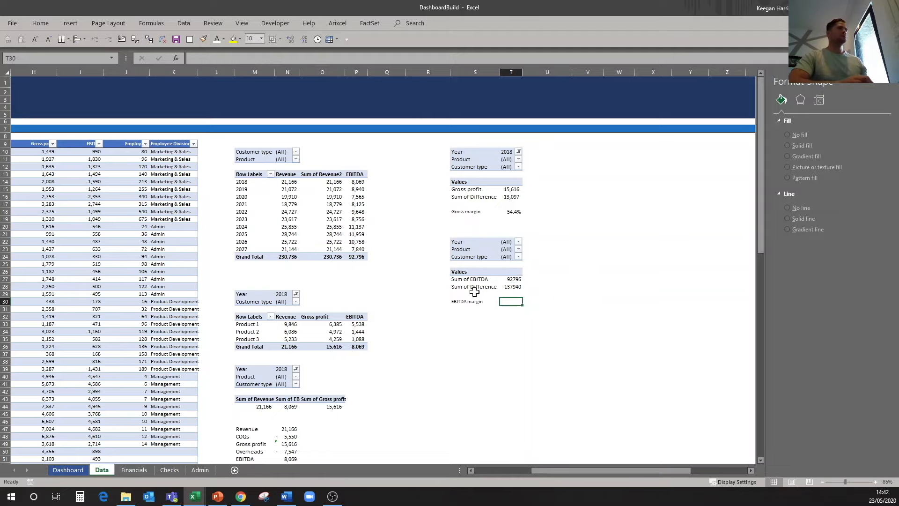
# - Calculate the EBITDA margin in T30 with =T27/SUM(T27:T28) and format it as a percentage with one decimal
pyautogui.write('=s')
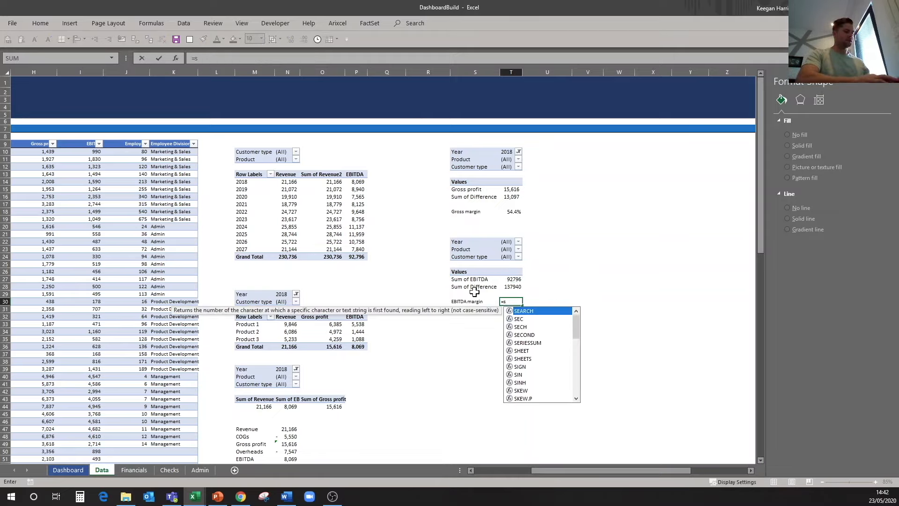
pyautogui.write('26')
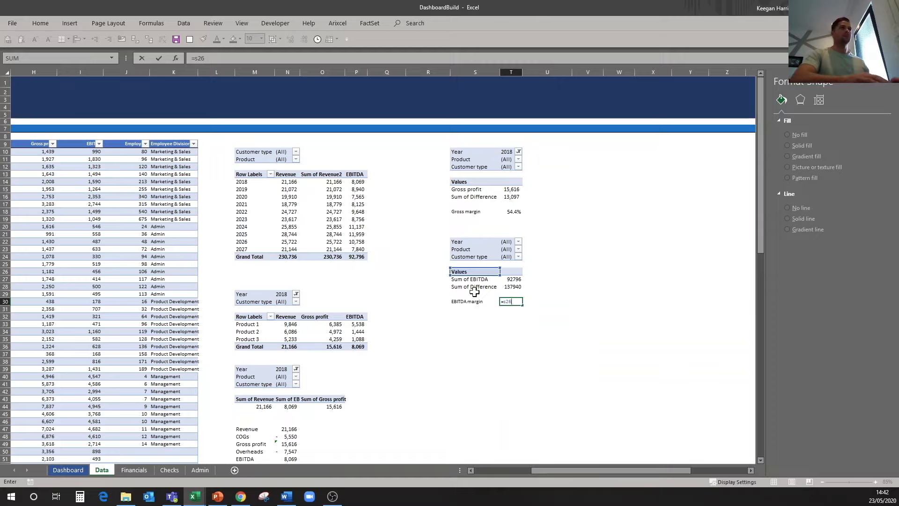
pyautogui.press('BackSpace')
pyautogui.press('BackSpace')
pyautogui.press('BackSpace')
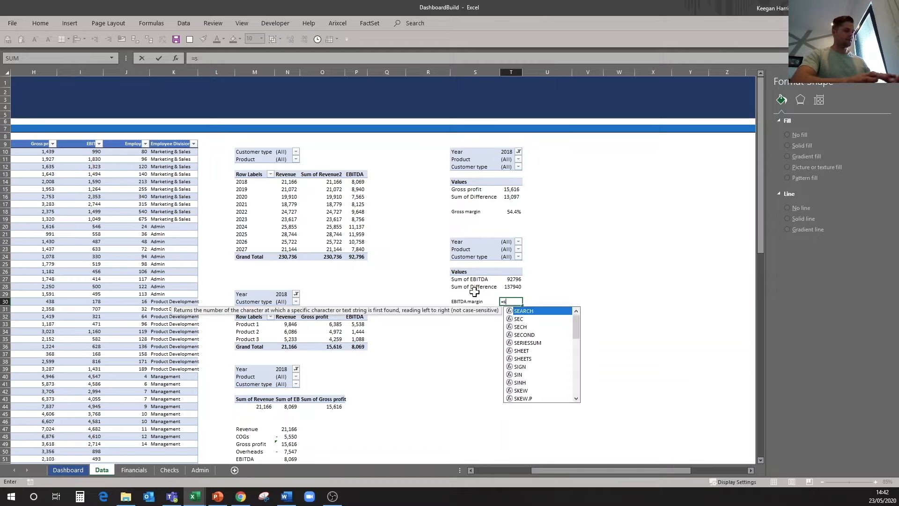
pyautogui.write('t27/SUM(')
pyautogui.press('Up')
pyautogui.hotkey('shift', 'Up')
pyautogui.press('Up')
pyautogui.hotkey('shift', 'Up')
pyautogui.hotkey('ctrl', 'Return')
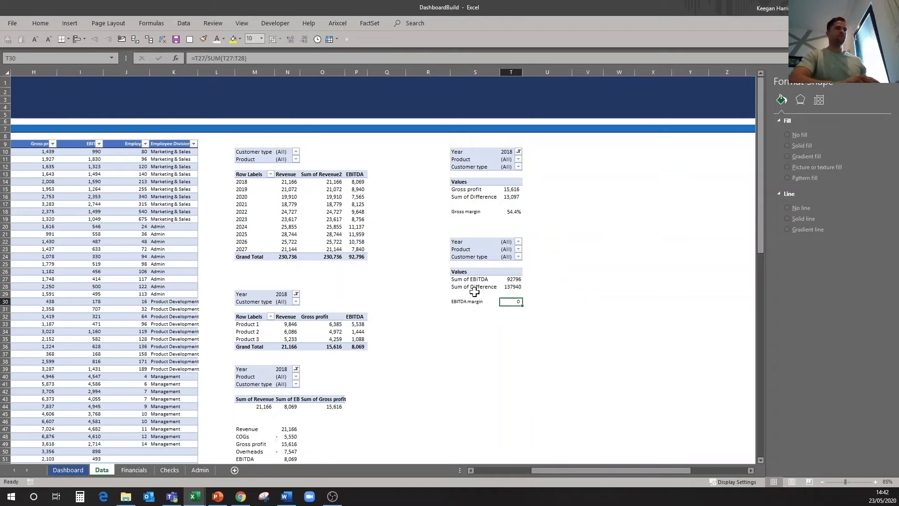
pyautogui.hotkey('alt', 'h')
pyautogui.press('0')
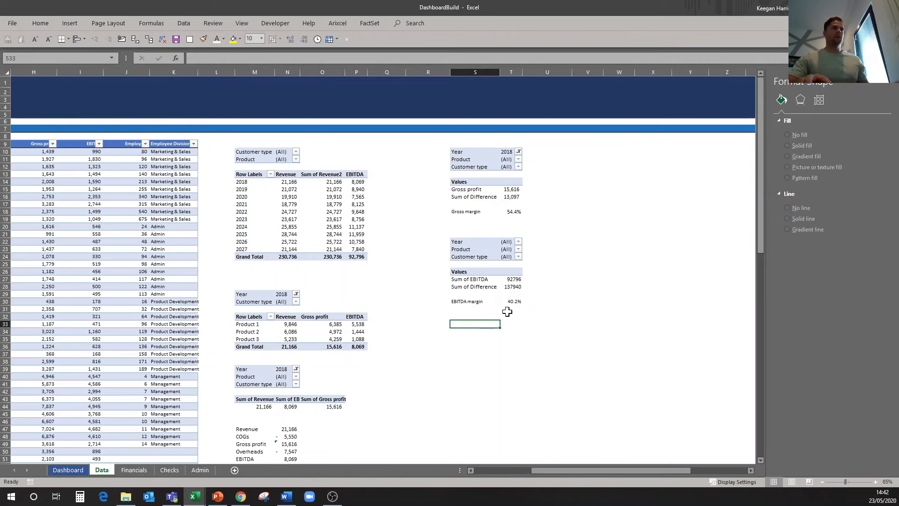
# - Link the text box inside the Dashboard's EBITDA Margin ring to cell T30 on the Data sheet
pyautogui.click(68, 470)
pyautogui.click(186, 380)
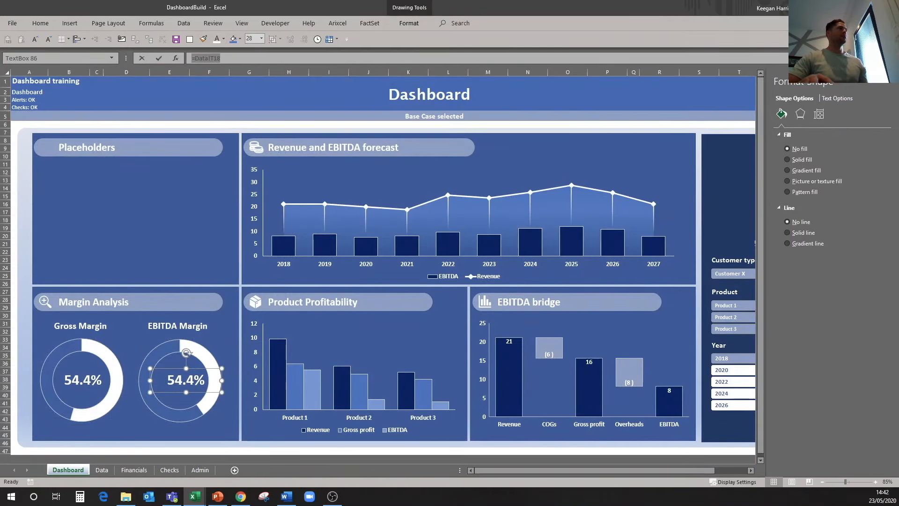
pyautogui.write('=')
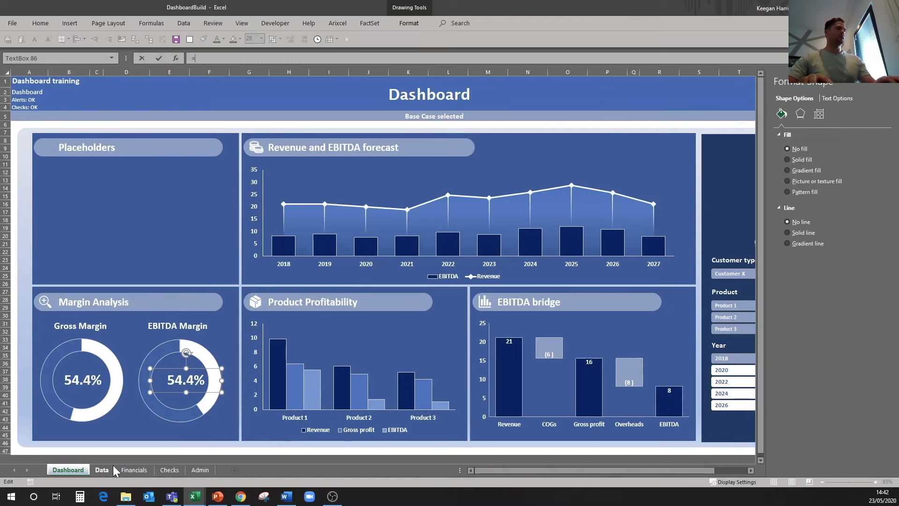
pyautogui.click(110, 469)
pyautogui.click(510, 301)
pyautogui.press('Return')
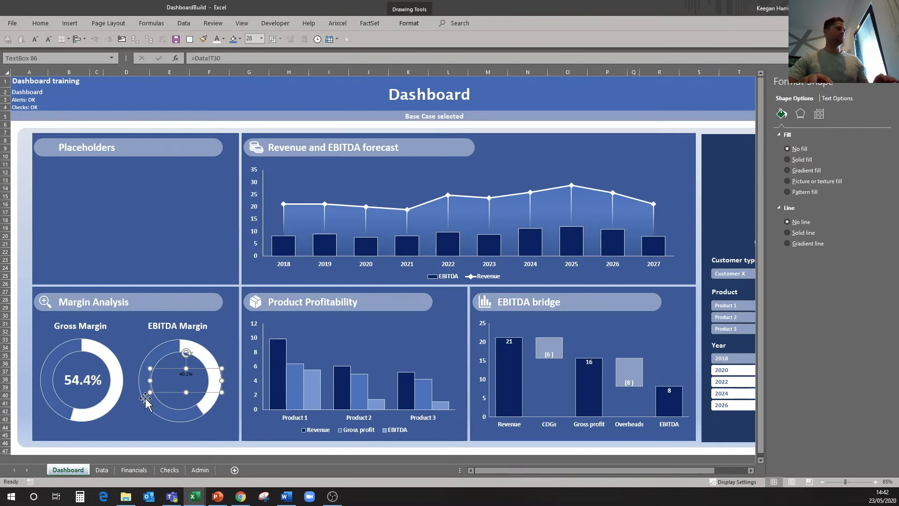
# - Copy the Gross Margin percentage label's text formatting onto the EBITDA Margin percentage label
pyautogui.click(93, 378)
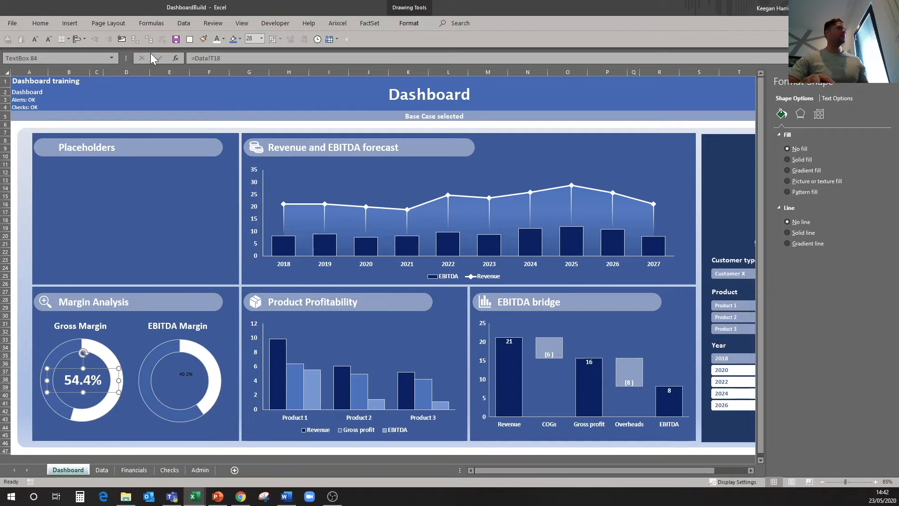
pyautogui.click(203, 39)
pyautogui.click(186, 370)
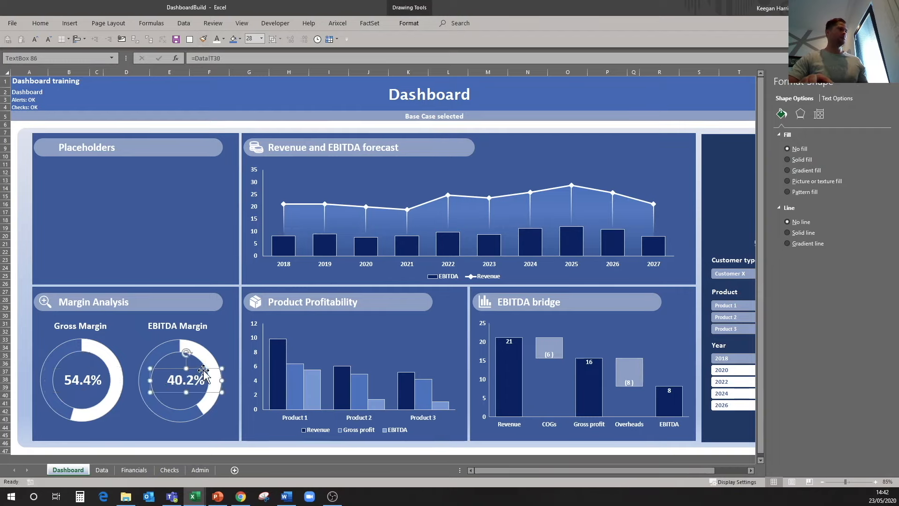
# - Align the Gross Margin and EBITDA Margin percentage labels with each other using Align Middle
pyautogui.keyDown('shift'); pyautogui.click(101, 378); pyautogui.keyUp('shift')
pyautogui.press('alt')
pyautogui.press('m')
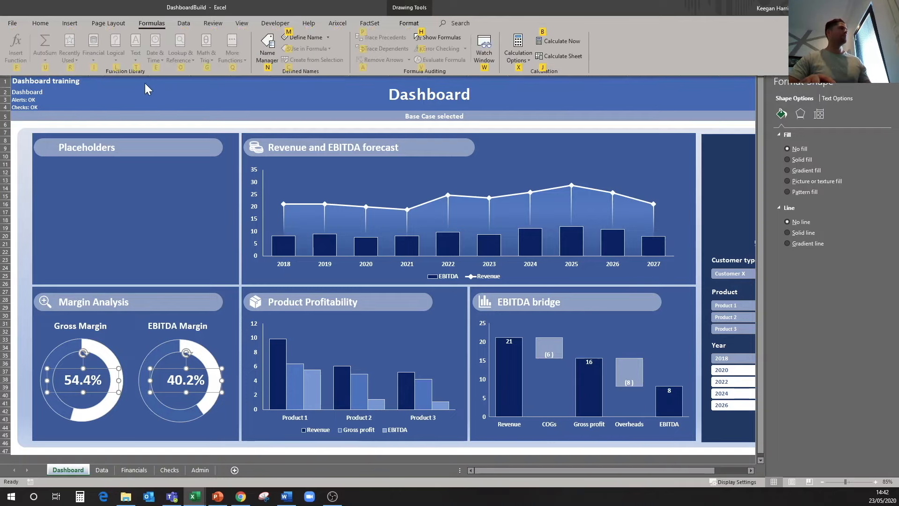
pyautogui.press('Escape')
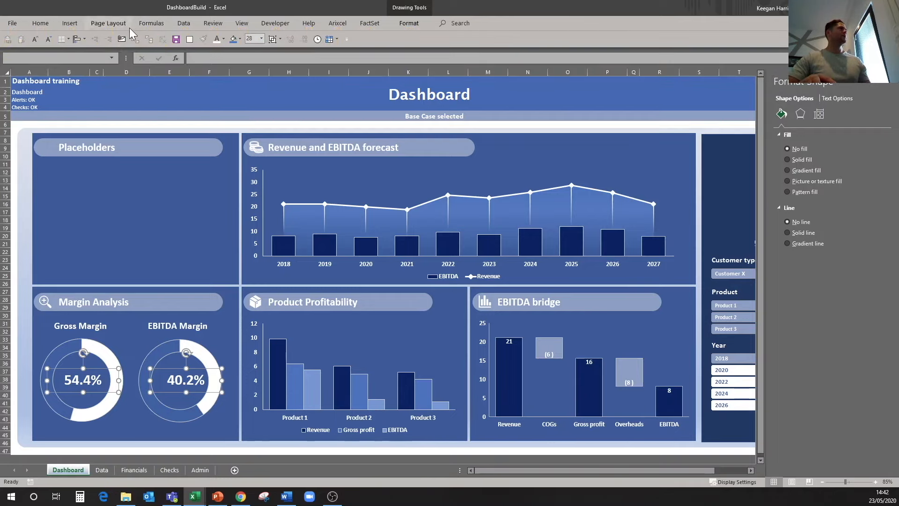
pyautogui.click(116, 22)
pyautogui.click(470, 53)
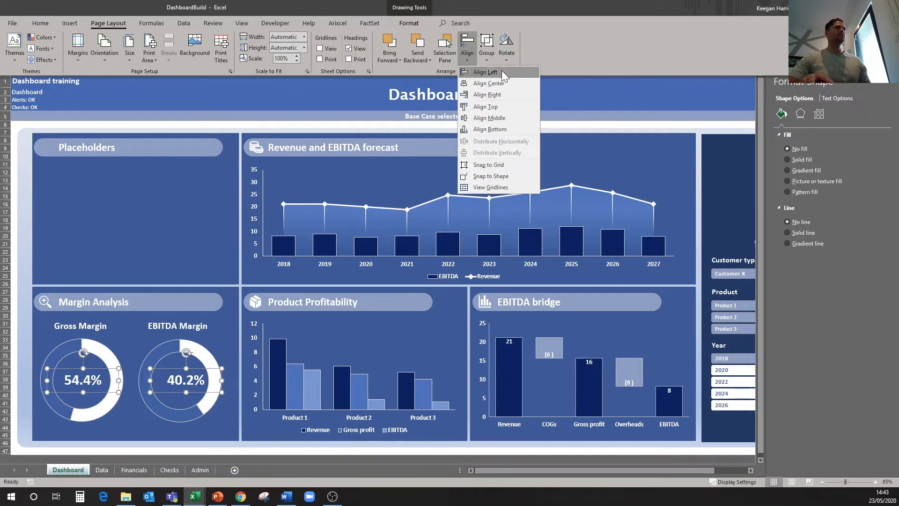
pyautogui.click(496, 118)
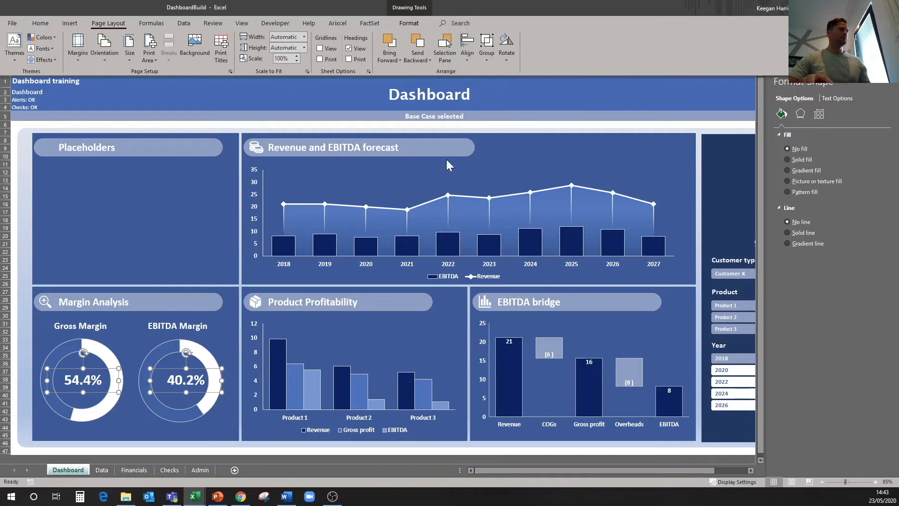
# - Centre the EBITDA Margin percentage label horizontally on its doughnut chart using Align Center
pyautogui.click(219, 344)
pyautogui.click(207, 352)
pyautogui.keyDown('ctrl'); pyautogui.click(187, 376); pyautogui.keyUp('ctrl')
pyautogui.click(109, 23)
pyautogui.click(467, 65)
pyautogui.click(501, 84)
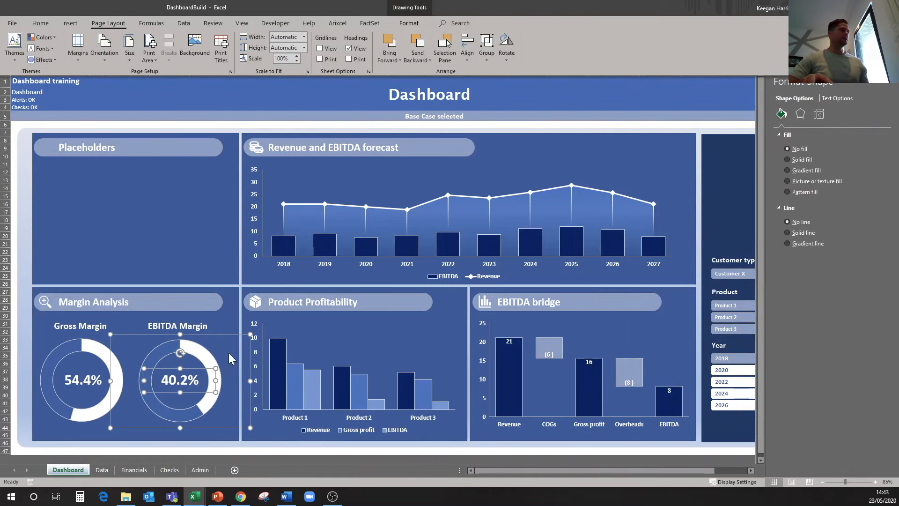
# - Centre the Gross Margin percentage label horizontally on its doughnut chart using Align Center
pyautogui.click(88, 371)
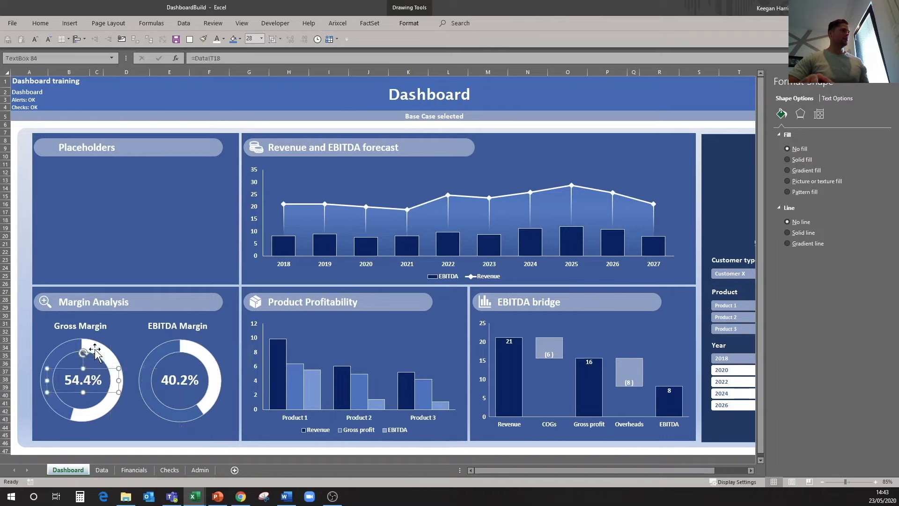
pyautogui.click(108, 22)
pyautogui.click(475, 64)
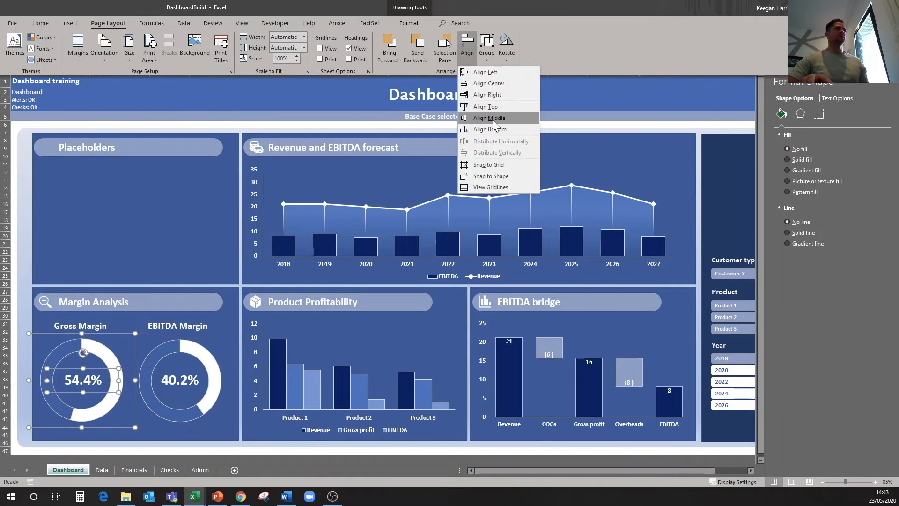
pyautogui.click(488, 83)
pyautogui.click(164, 225)
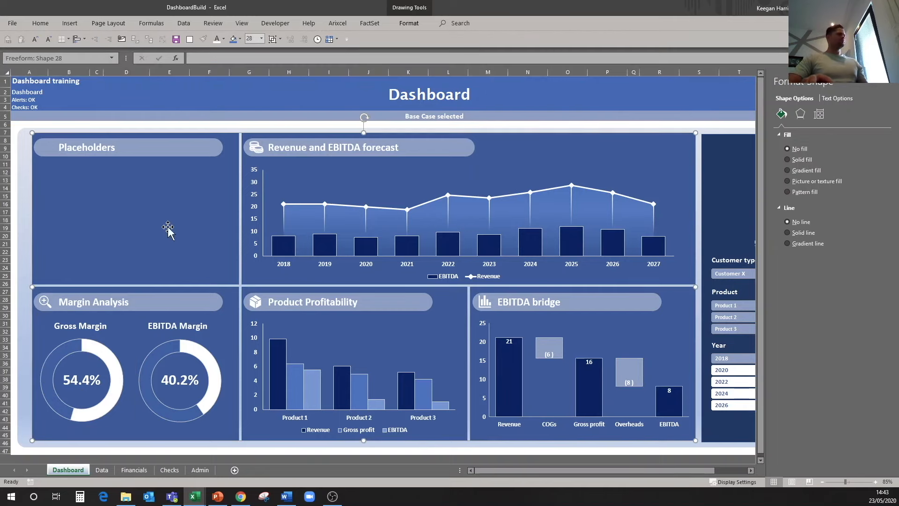
# - Nudge both margin doughnut charts together with their percentage labels slightly to the right within the Margin Analysis panel
pyautogui.click(180, 345)
pyautogui.keyDown('shift'); pyautogui.click(106, 346); pyautogui.keyUp('shift')
pyautogui.keyDown('shift'); pyautogui.click(100, 370); pyautogui.keyUp('shift')
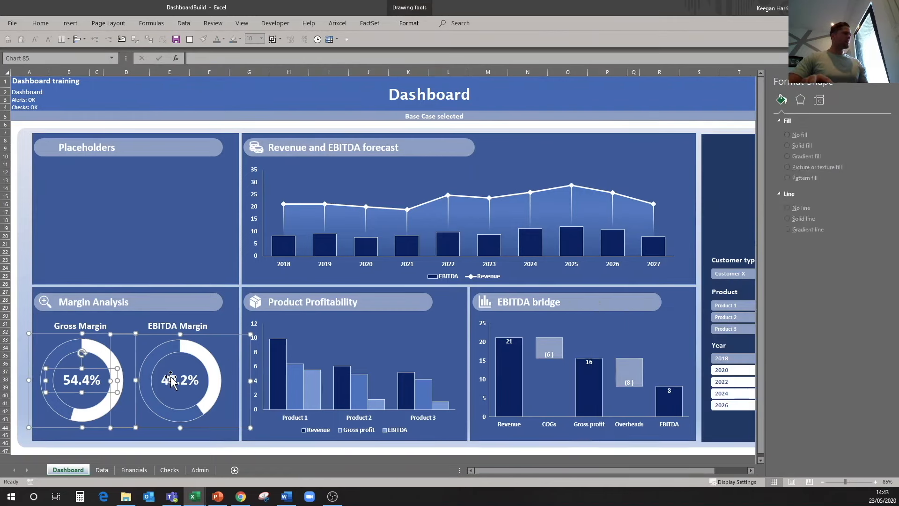
pyautogui.keyDown('shift'); pyautogui.click(199, 382); pyautogui.keyUp('shift')
pyautogui.press('Right')
pyautogui.press('Right')
pyautogui.press('Right')
pyautogui.press('Right')
pyautogui.press('Right')
pyautogui.press('Right')
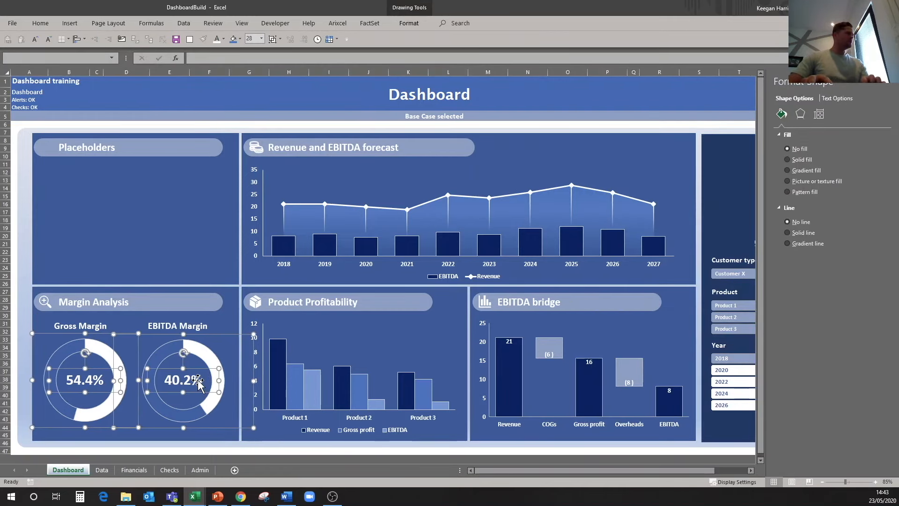
pyautogui.press('Right')
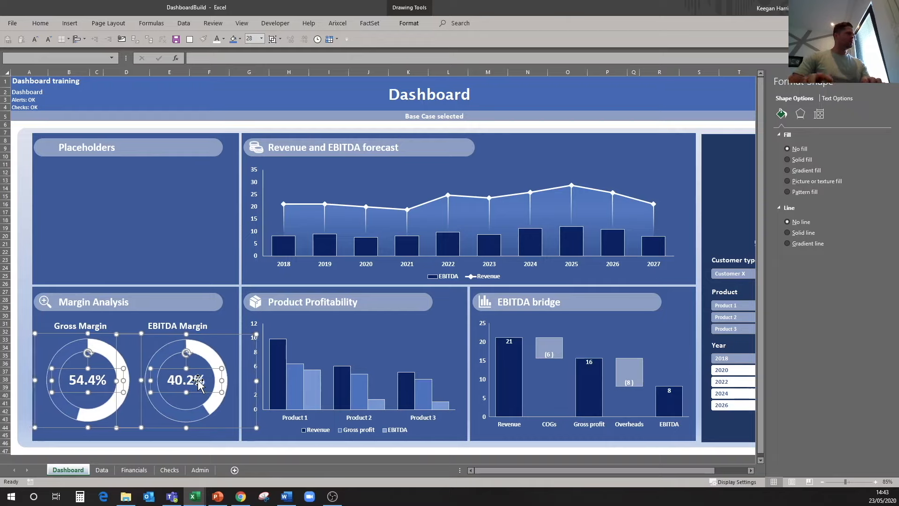
pyautogui.press('Left')
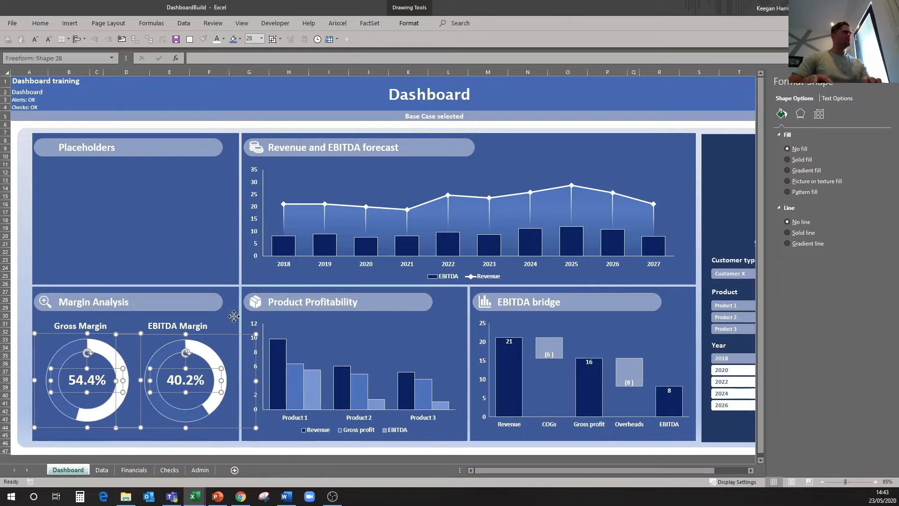
pyautogui.click(230, 319)
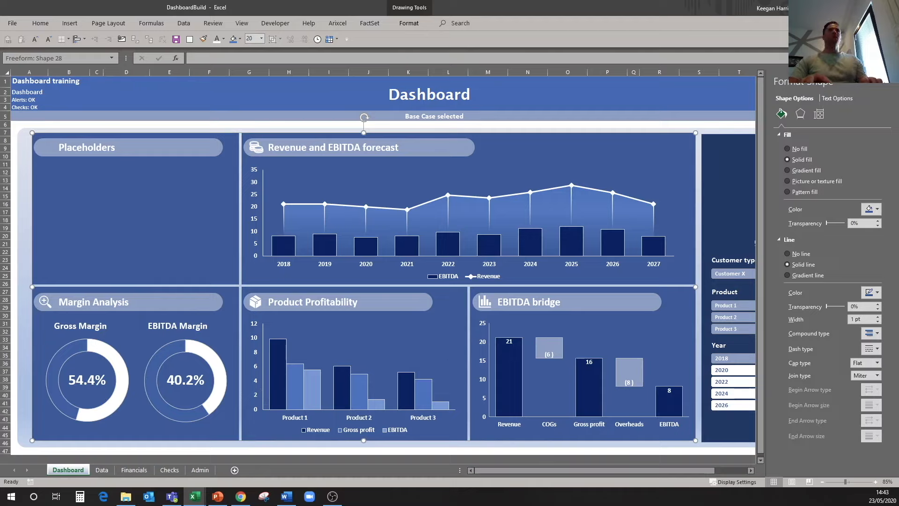
pyautogui.press('Escape')
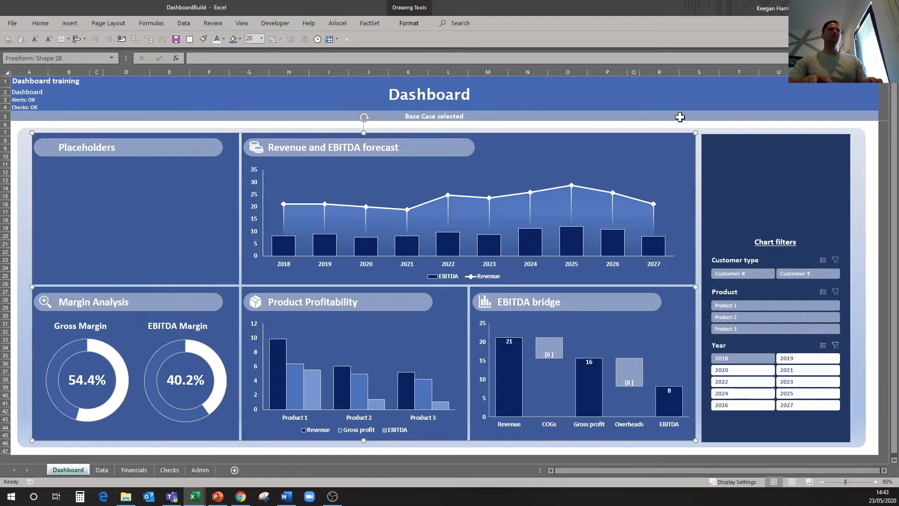
# - Check how the dashboard charts respond to the Year slicer by filtering to 2020 and 2024
pyautogui.click(679, 116)
pyautogui.click(749, 370)
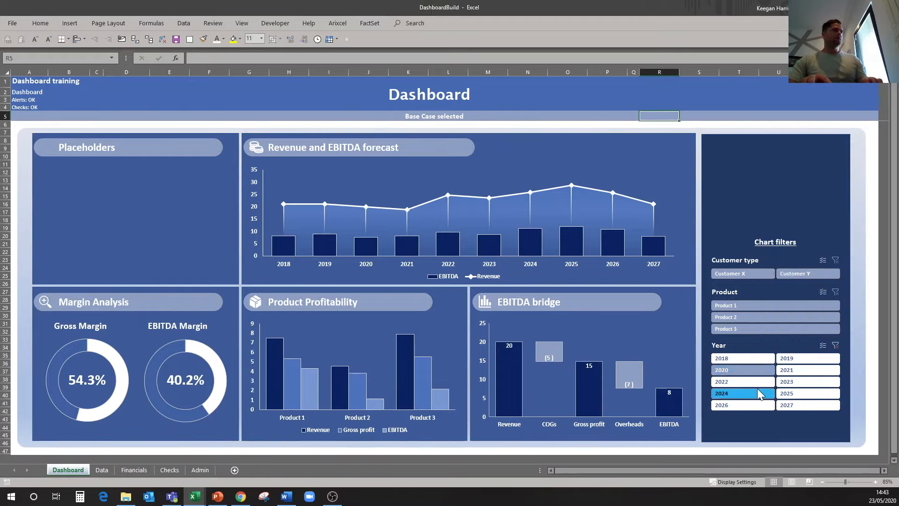
pyautogui.click(754, 392)
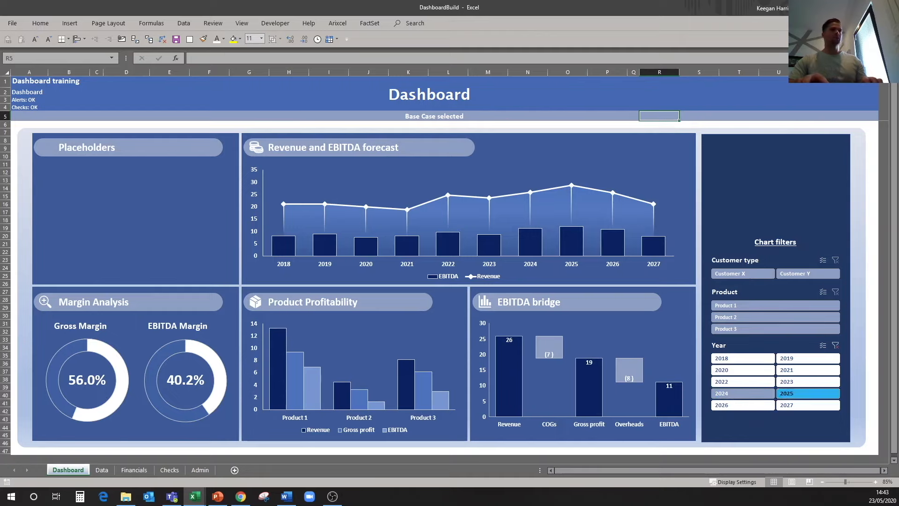
# - Rename the EBITDA margin pivot table on the Data sheet as EBITDAMargin
pyautogui.rightClick(772, 264)
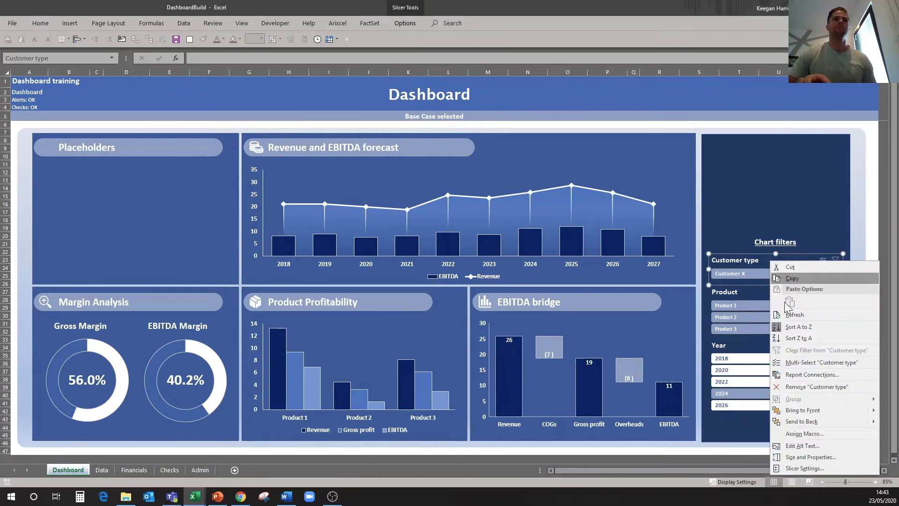
pyautogui.click(100, 467)
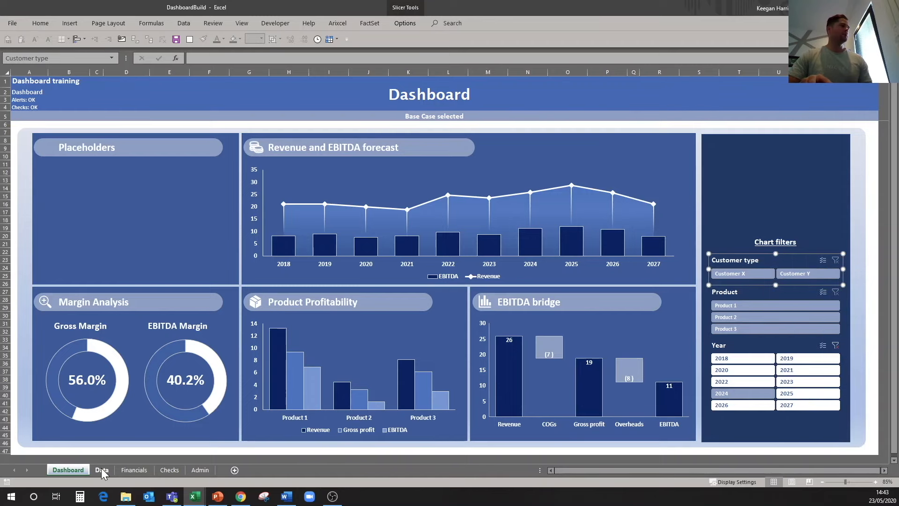
pyautogui.click(101, 469)
pyautogui.rightClick(489, 250)
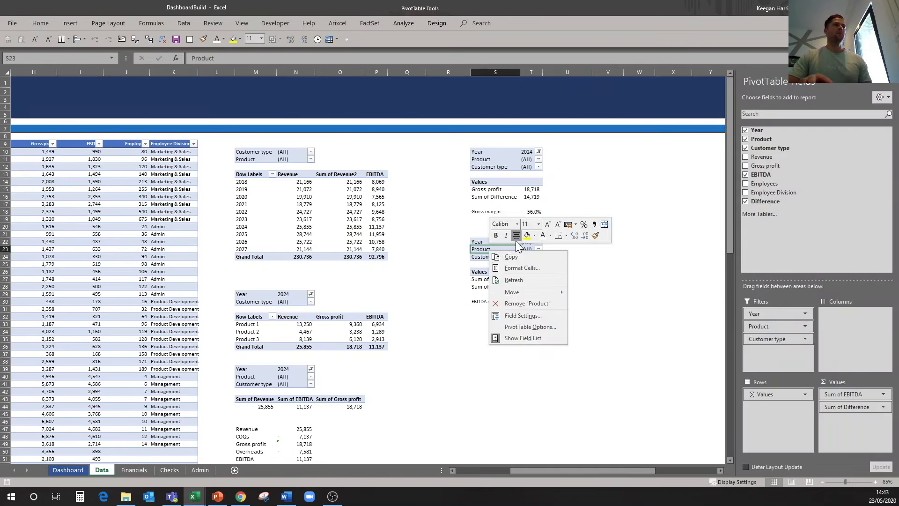
pyautogui.click(515, 327)
pyautogui.write('EBITDAMargin')
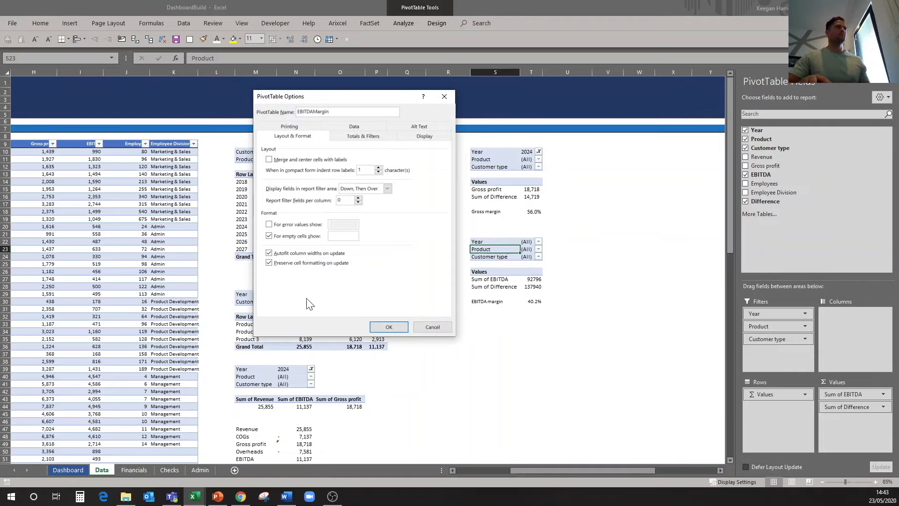
pyautogui.click(387, 327)
pyautogui.click(538, 346)
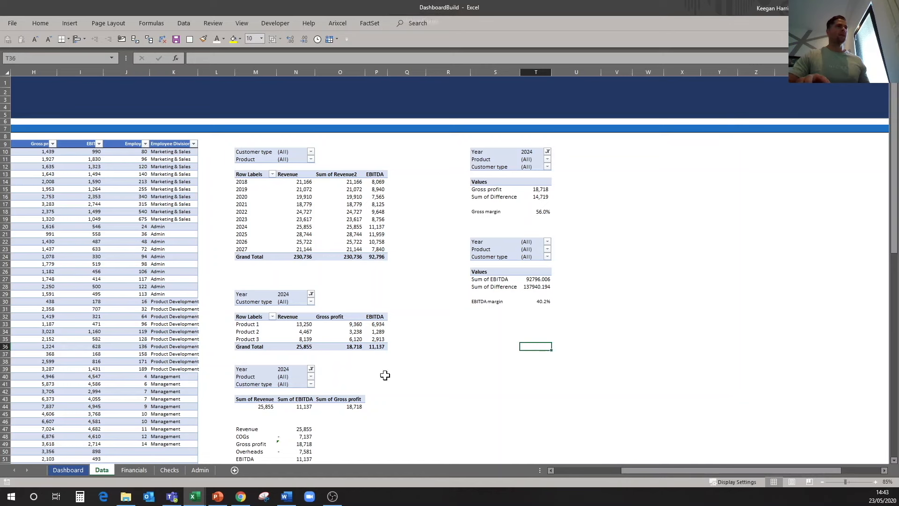
# - Connect the Customer type slicer on the Dashboard sheet to the EBITDAMargin pivot table
pyautogui.click(82, 472)
pyautogui.rightClick(759, 259)
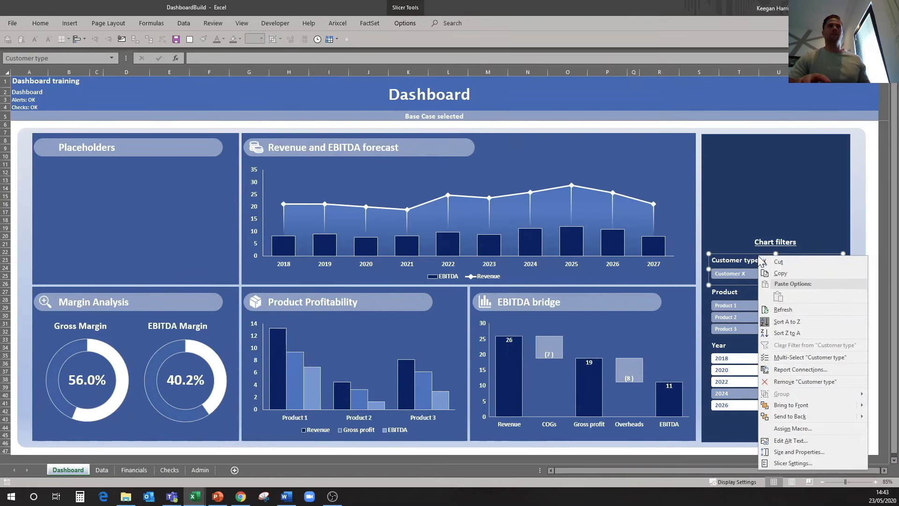
pyautogui.click(794, 368)
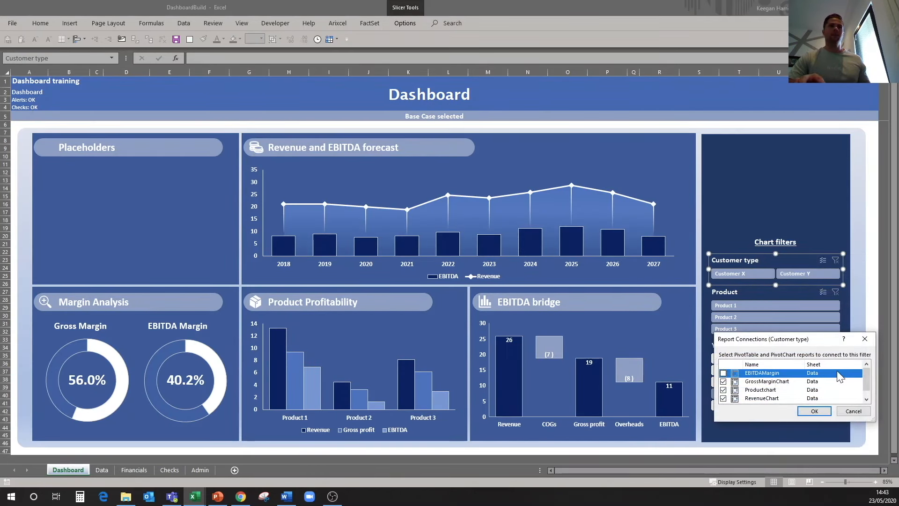
pyautogui.moveTo(866, 375)
pyautogui.mouseDown()
pyautogui.moveTo(865, 387)
pyautogui.moveTo(865, 375)
pyautogui.mouseUp()
pyautogui.click(815, 411)
# - Connect the Product slicer to the EBITDAMargin pivot table through its report connections
pyautogui.click(754, 288)
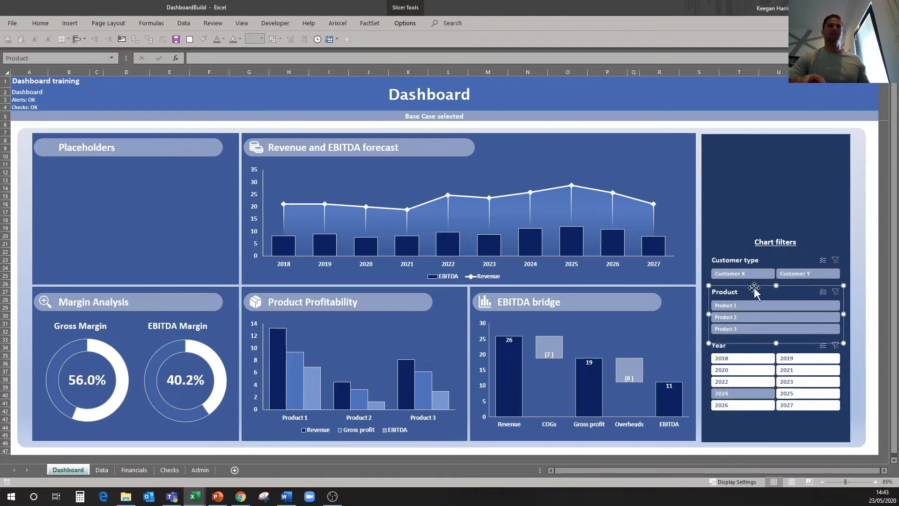
pyautogui.rightClick(754, 288)
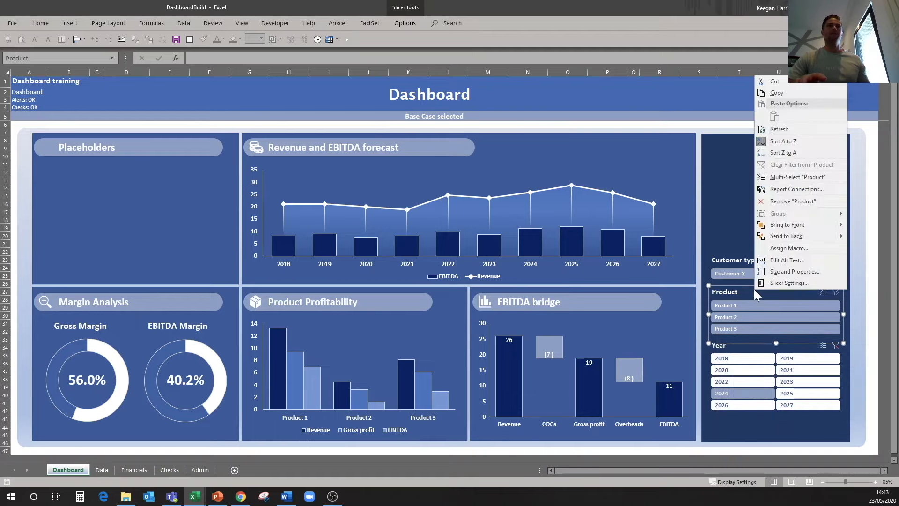
pyautogui.click(797, 189)
pyautogui.click(818, 232)
# - Connect the Year slicer to the EBITDAMargin pivot table through its report connections
pyautogui.rightClick(754, 347)
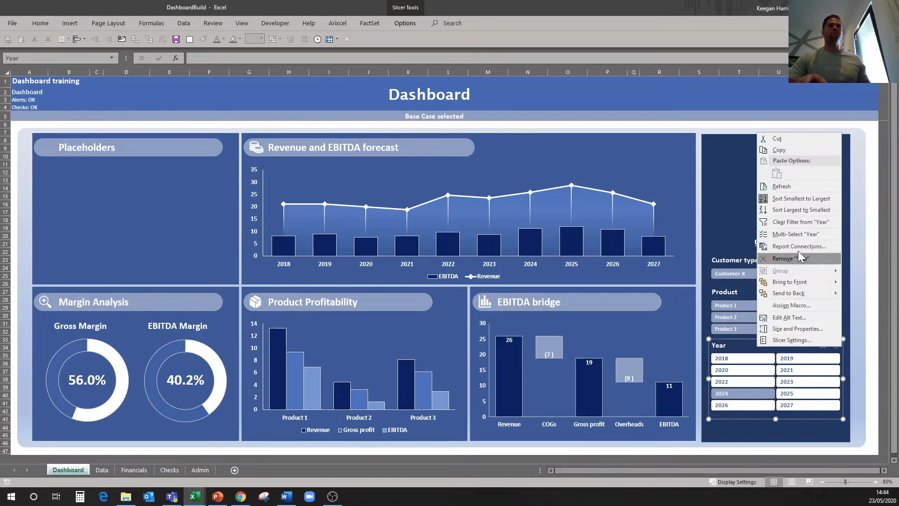
pyautogui.click(801, 249)
pyautogui.click(729, 253)
pyautogui.click(821, 291)
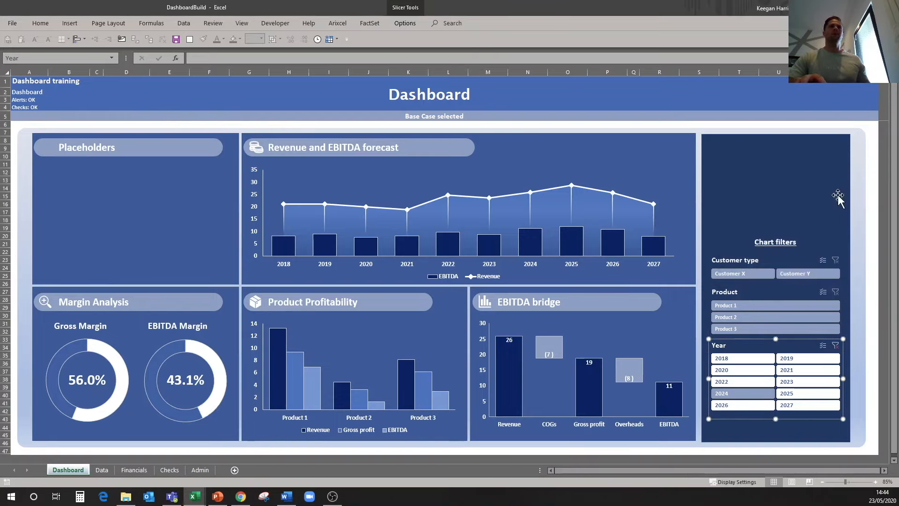
pyautogui.press('Escape')
# - Test the connected slicers by filtering to Product 1, 2 and 3 in turn, and to years 2018, 2020, 2024 and 2022
pyautogui.click(744, 305)
pyautogui.click(745, 315)
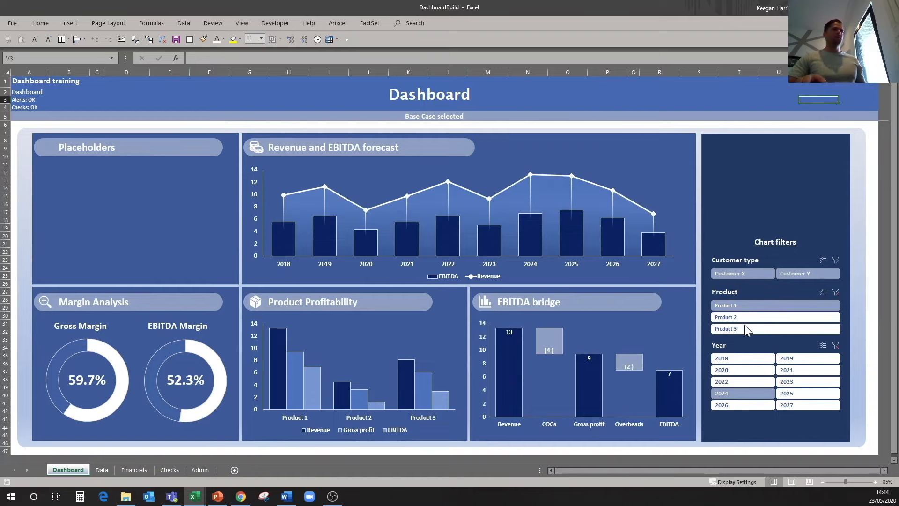
pyautogui.click(744, 328)
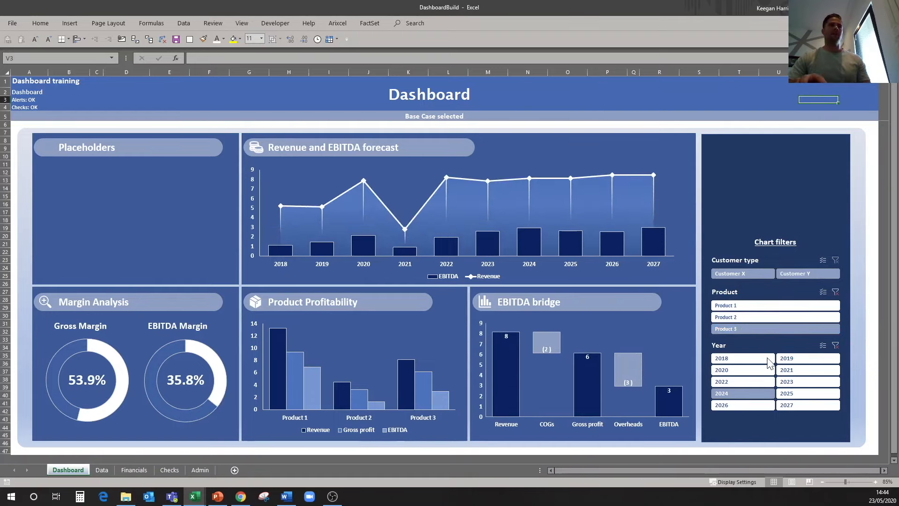
pyautogui.click(740, 358)
pyautogui.click(765, 371)
pyautogui.click(754, 391)
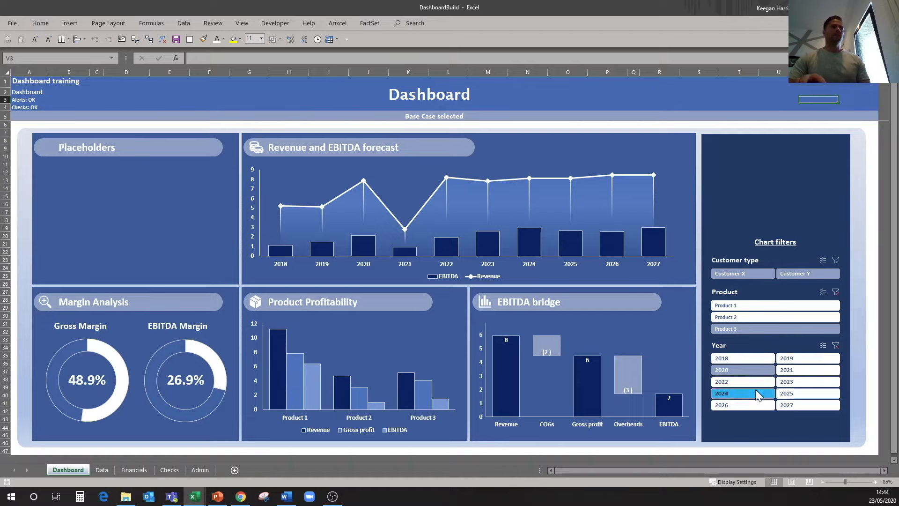
pyautogui.click(751, 384)
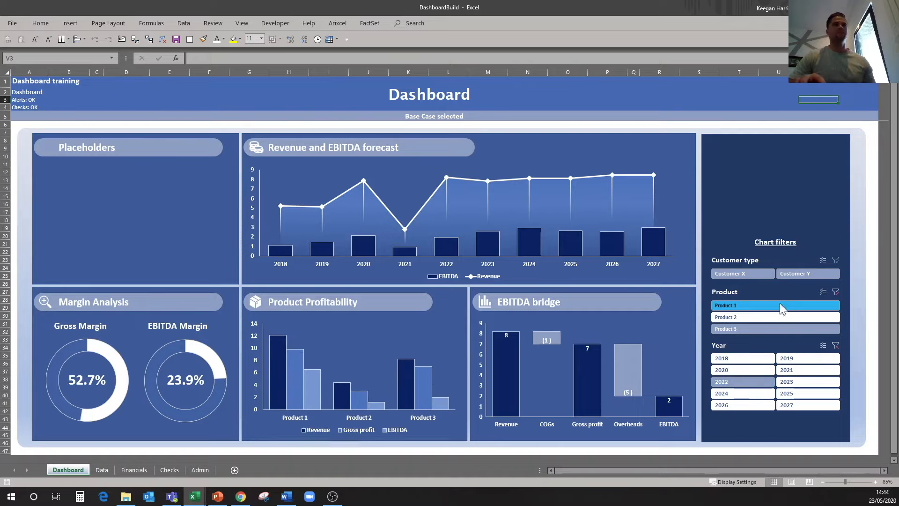
# - Test the Customer type slicer with Customer X and clear the Customer type and Product filters
pyautogui.click(757, 274)
pyautogui.click(755, 274)
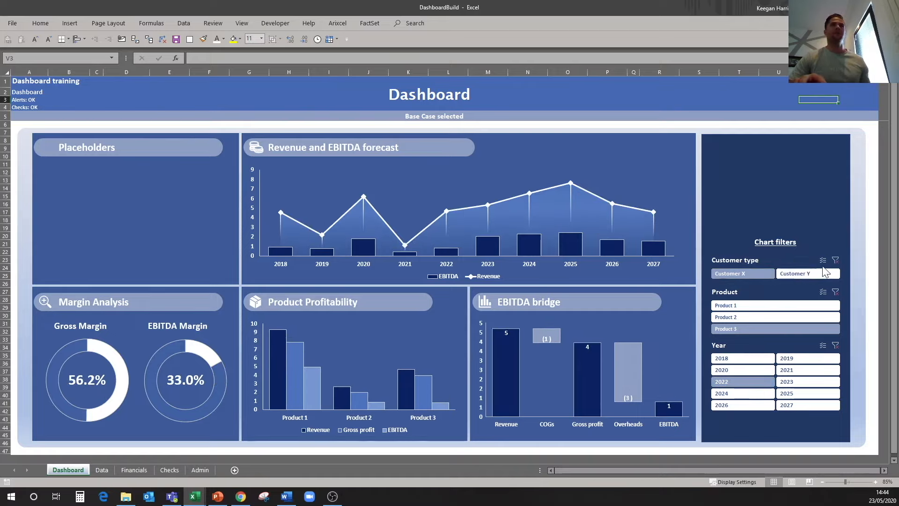
pyautogui.click(835, 261)
pyautogui.click(836, 291)
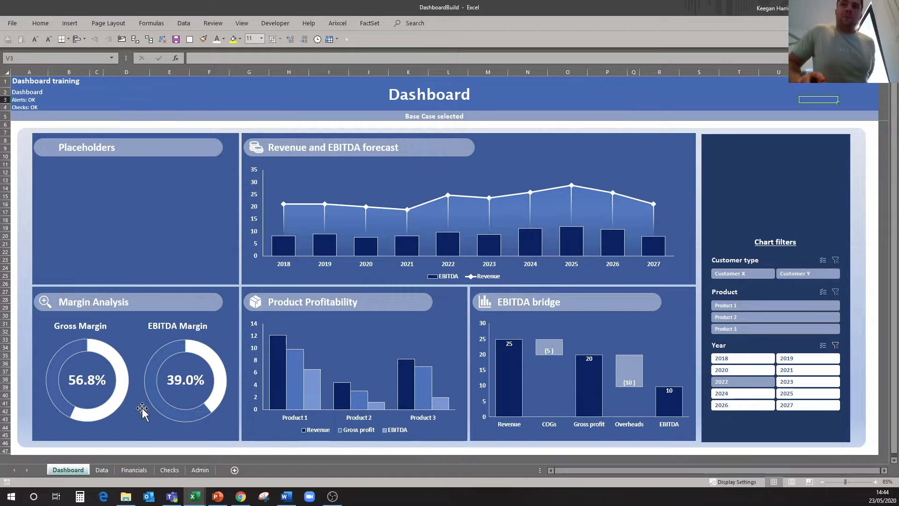
# - Insert a PivotChart with its PivotTable from the Data sheet's source table (Table1), placed at cell S34 on the existing Data worksheet
pyautogui.click(102, 470)
pyautogui.click(665, 241)
pyautogui.click(173, 140)
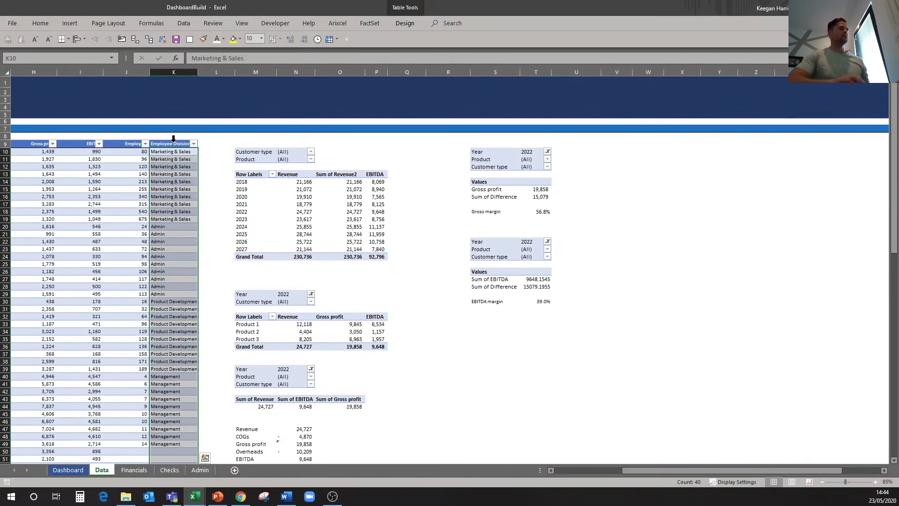
pyautogui.hotkey('ctrl', 'Left')
pyautogui.press('Left')
pyautogui.press('Up')
pyautogui.press('Right')
pyautogui.hotkey('ctrl', 'shift', 'Right')
pyautogui.hotkey('ctrl', 'shift', 'Down')
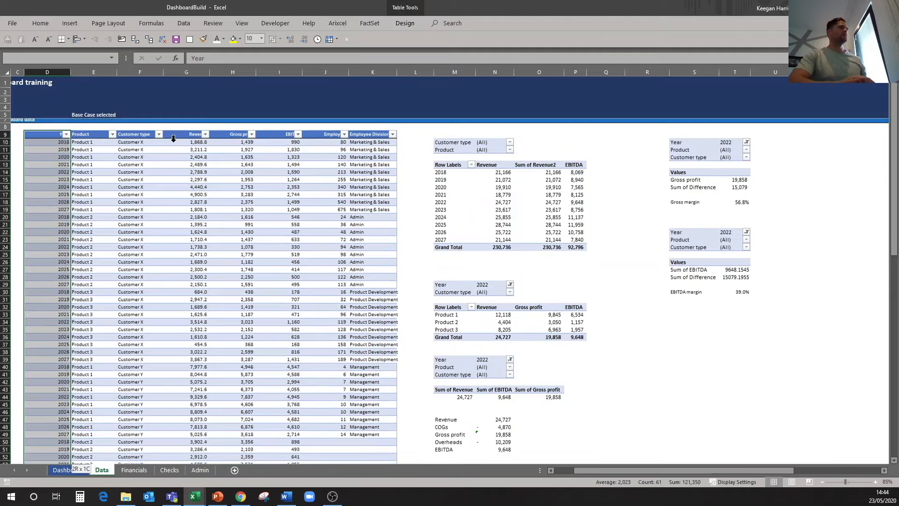
pyautogui.scroll(4, 173, 141)
pyautogui.click(68, 25)
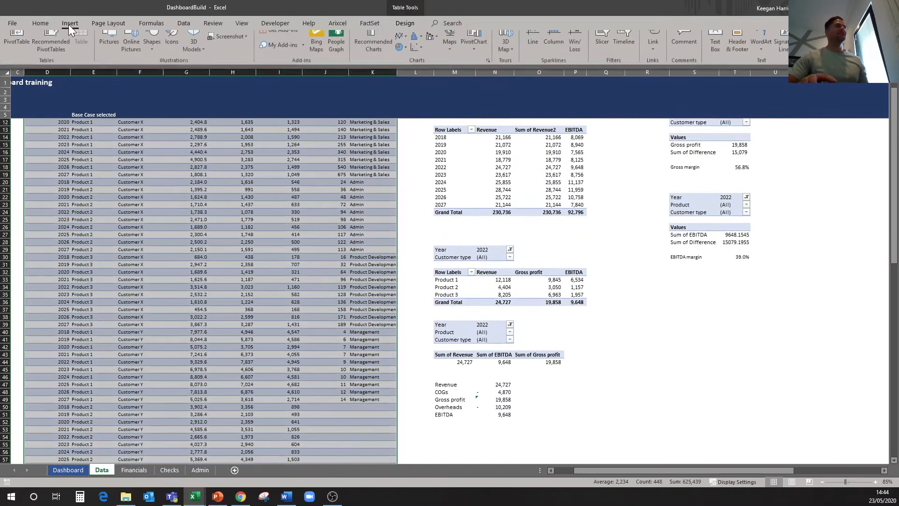
pyautogui.click(475, 56)
pyautogui.click(489, 72)
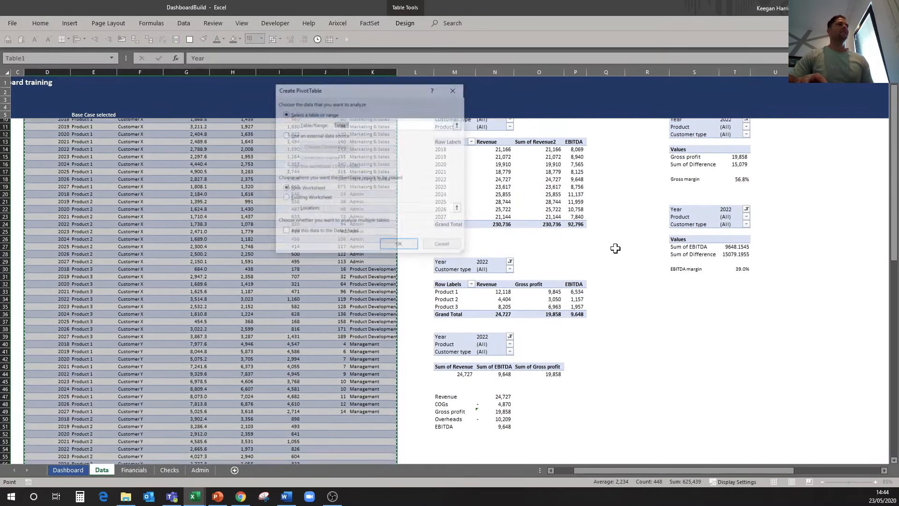
pyautogui.click(301, 198)
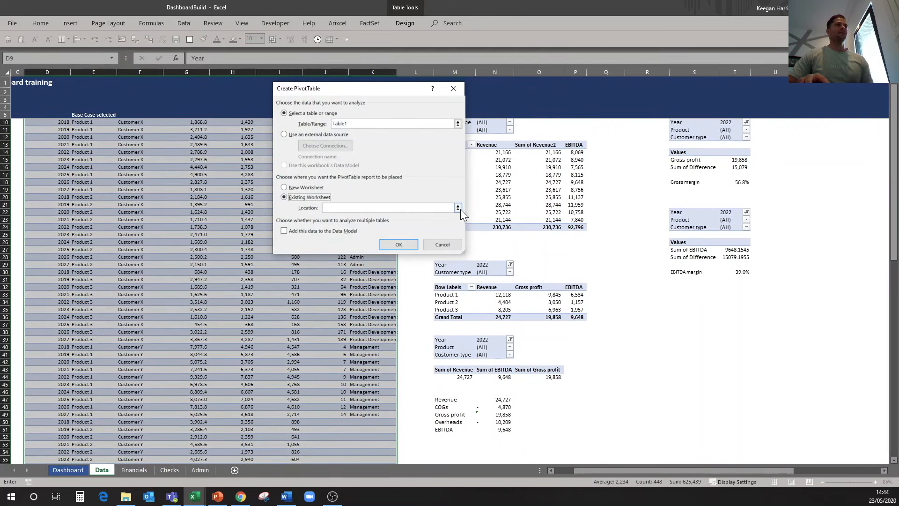
pyautogui.click(457, 208)
pyautogui.click(687, 302)
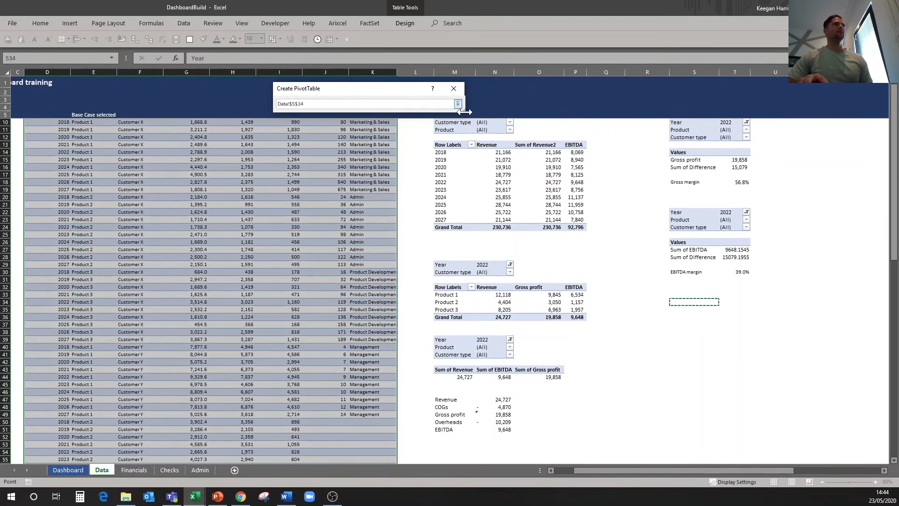
pyautogui.click(457, 104)
pyautogui.click(398, 244)
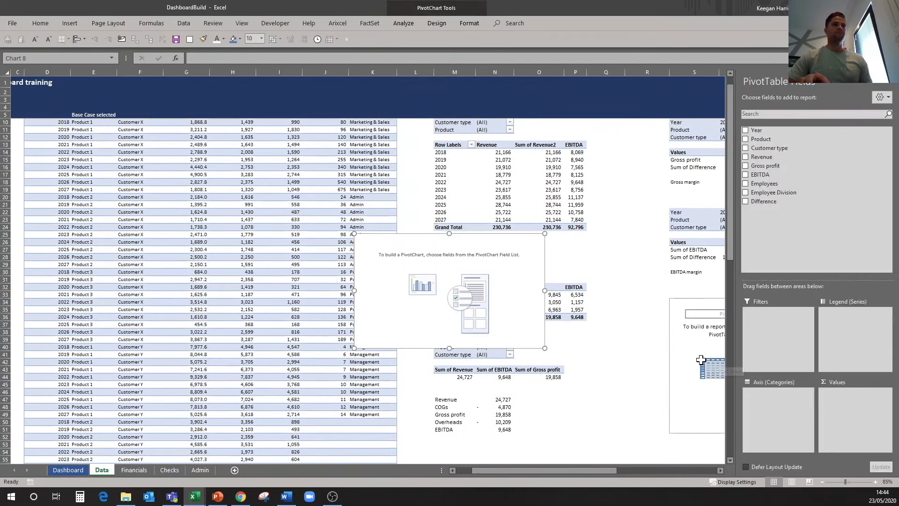
# - Add Employees as the values of the new pivot chart and Employee Division to its axis, moving Employee Division to the filters
pyautogui.moveTo(617, 473); pyautogui.dragTo(693, 471)
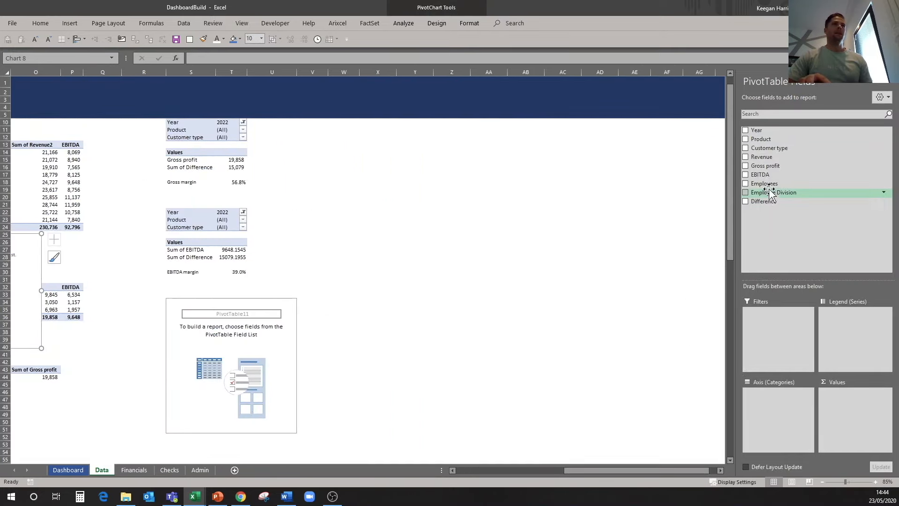
pyautogui.moveTo(781, 196); pyautogui.dragTo(780, 401)
pyautogui.moveTo(770, 184); pyautogui.dragTo(846, 408)
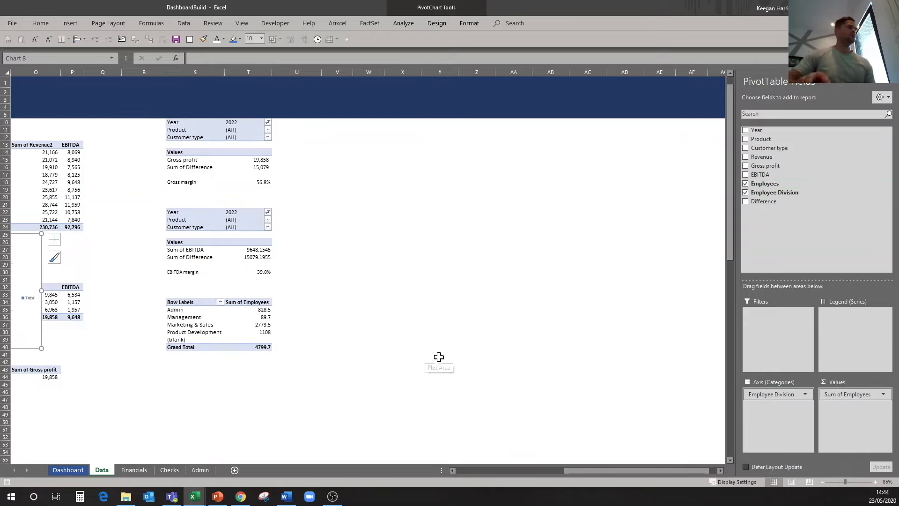
pyautogui.moveTo(779, 395); pyautogui.dragTo(767, 328)
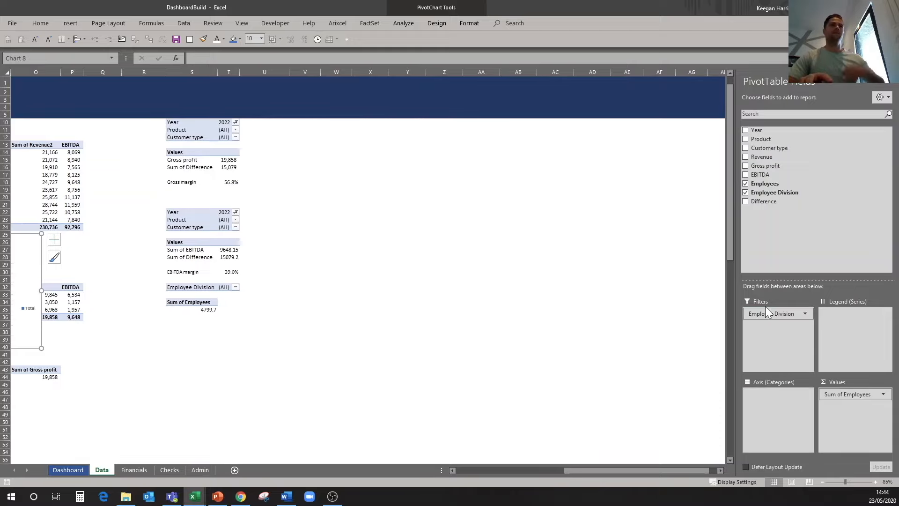
# - Move the employees pivot table down so it starts at cell S35 and add Year to its rows
pyautogui.moveTo(174, 287); pyautogui.dragTo(216, 336)
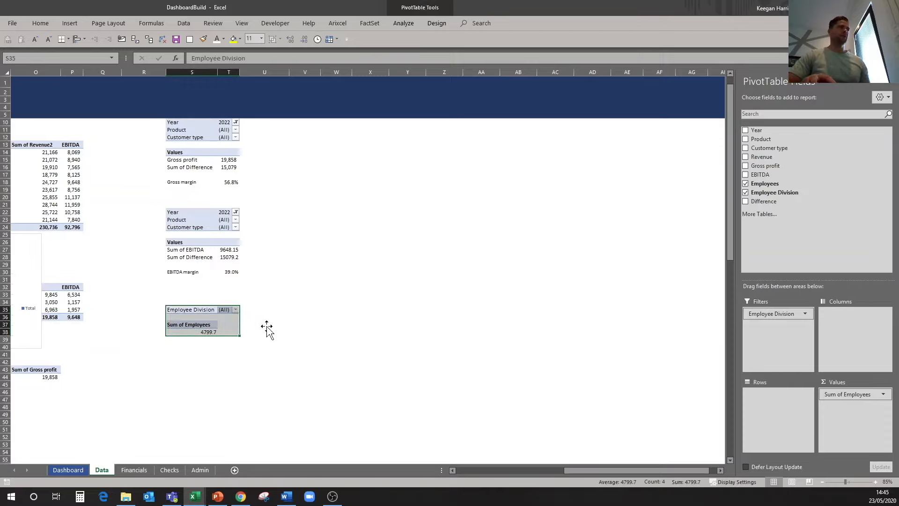
pyautogui.moveTo(757, 131); pyautogui.dragTo(777, 402)
# - Format the Sum of Employees values with comma style and no decimal places
pyautogui.moveTo(248, 332); pyautogui.dragTo(265, 402)
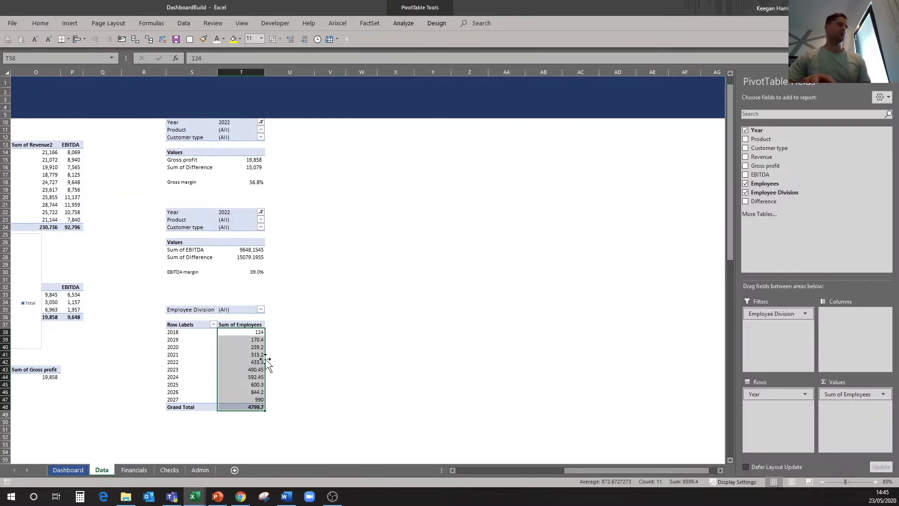
pyautogui.press('alt')
pyautogui.press('h')
pyautogui.press('k')
pyautogui.press('alt')
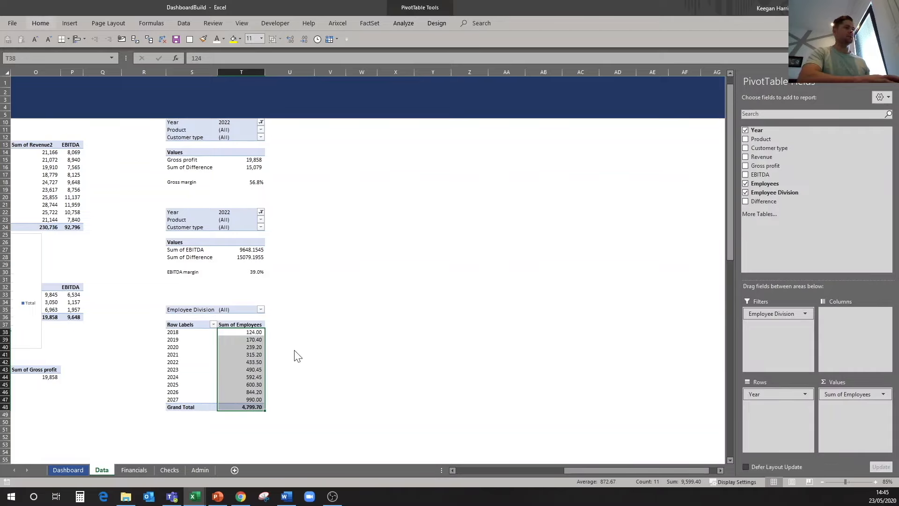
pyautogui.click(304, 40)
pyautogui.click(304, 41)
pyautogui.click(398, 341)
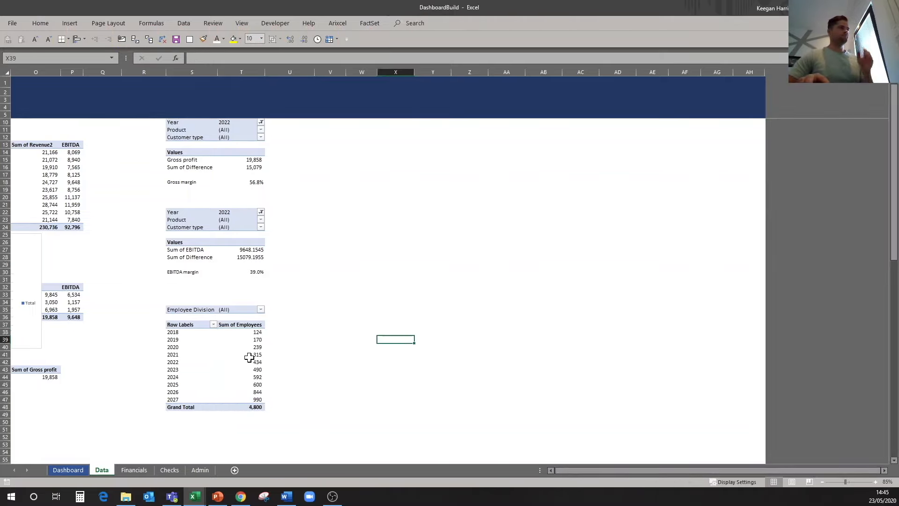
# - Move the employees pivot chart from the Data sheet to the Dashboard and fit it inside the Placeholders panel
pyautogui.click(248, 354)
pyautogui.moveTo(569, 471); pyautogui.dragTo(390, 455)
pyautogui.click(511, 306)
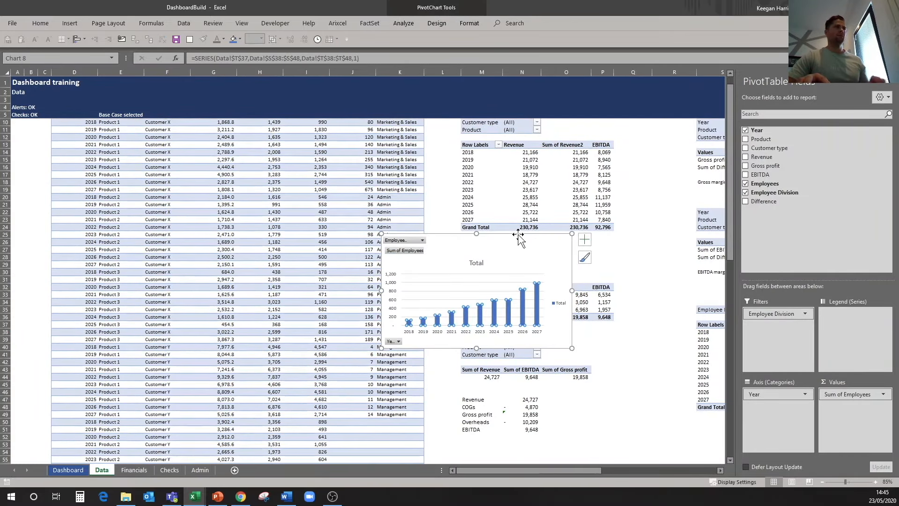
pyautogui.press('Delete')
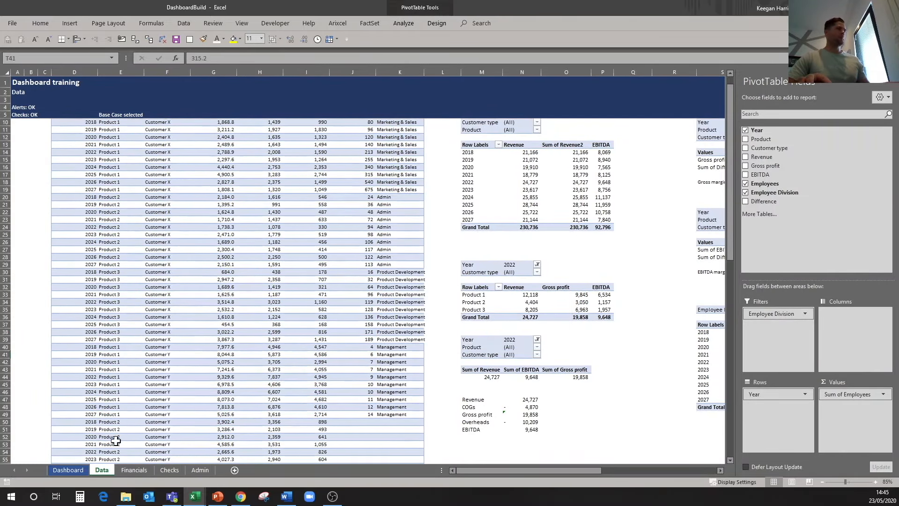
pyautogui.click(69, 470)
pyautogui.click(473, 194)
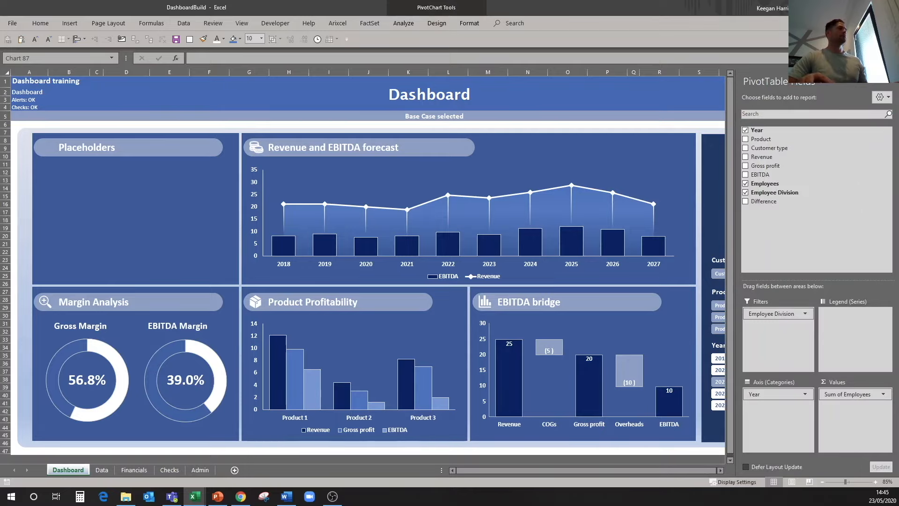
pyautogui.click(889, 82)
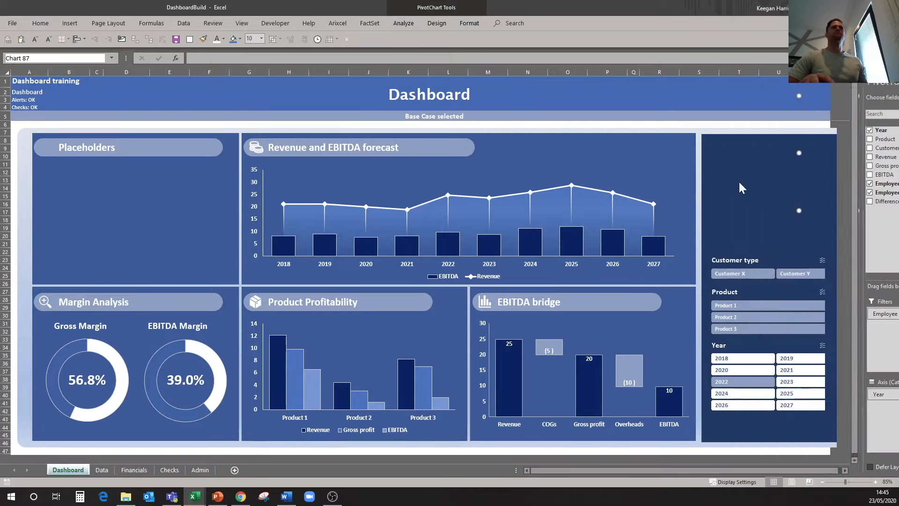
pyautogui.moveTo(862, 100)
pyautogui.mouseDown()
pyautogui.moveTo(55, 177)
pyautogui.moveTo(105, 164)
pyautogui.mouseUp()
pyautogui.moveTo(158, 217); pyautogui.dragTo(230, 217)
# - Remove the employees chart's background fill, hide all its field buttons and delete its gridlines
pyautogui.rightClick(197, 177)
pyautogui.click(208, 152)
pyautogui.click(223, 275)
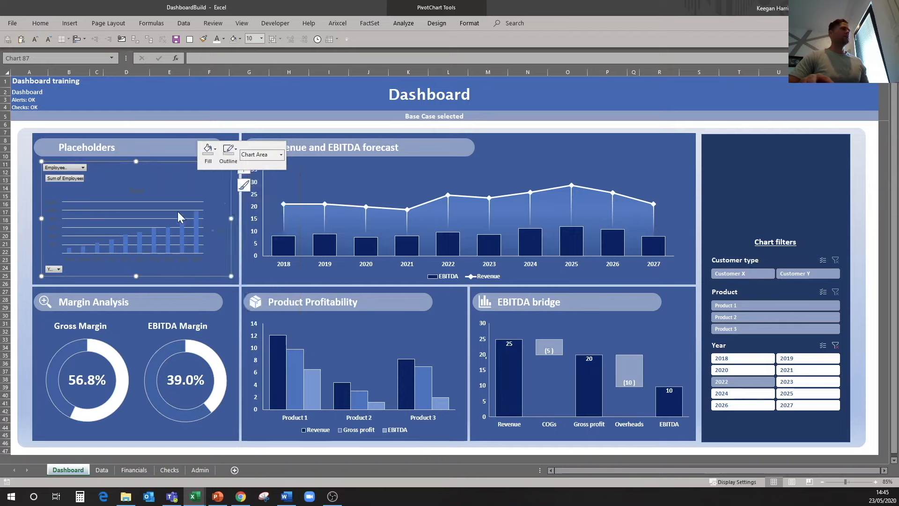
pyautogui.rightClick(74, 179)
pyautogui.click(117, 284)
pyautogui.click(151, 195)
pyautogui.press('Delete')
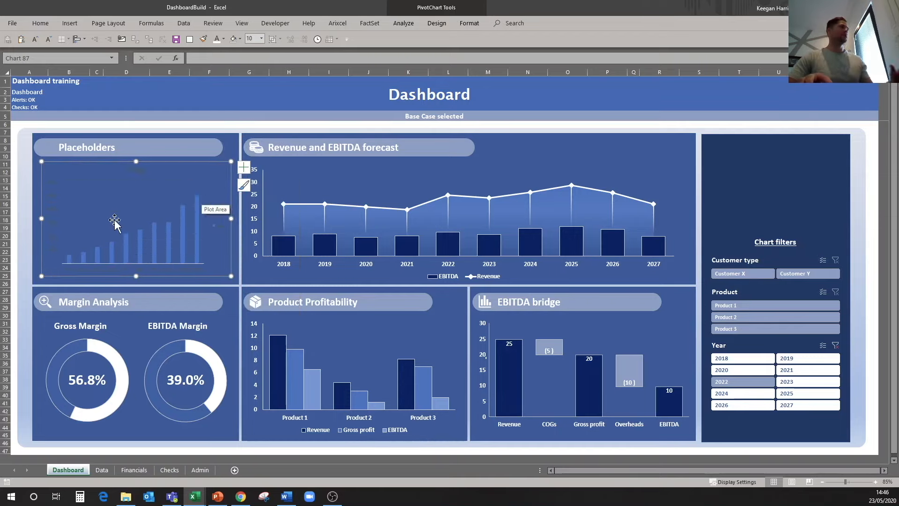
# - Format the employees chart's text as white, bold, size 12
pyautogui.click(217, 39)
pyautogui.hotkey('alt', '3')
pyautogui.hotkey('alt', '3')
pyautogui.hotkey('ctrl', 'b')
# - Delete the employees chart's title and legend and shorten the chart slightly from its lower edge
pyautogui.click(131, 171)
pyautogui.press('Delete')
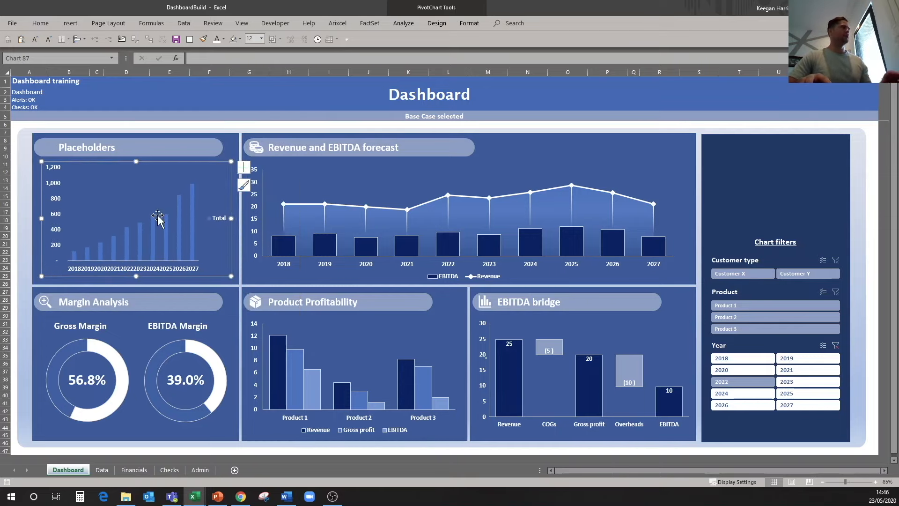
pyautogui.click(219, 225)
pyautogui.press('Delete')
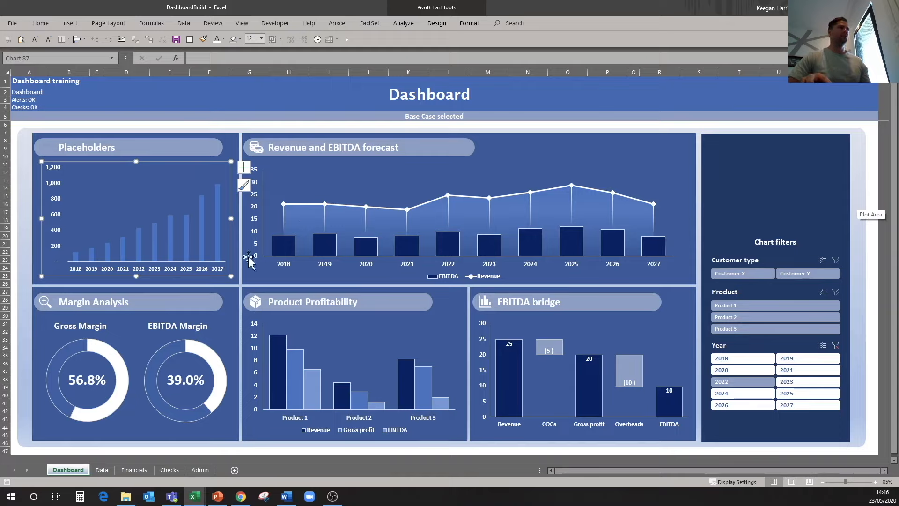
pyautogui.click(143, 261)
pyautogui.moveTo(137, 276); pyautogui.dragTo(136, 272)
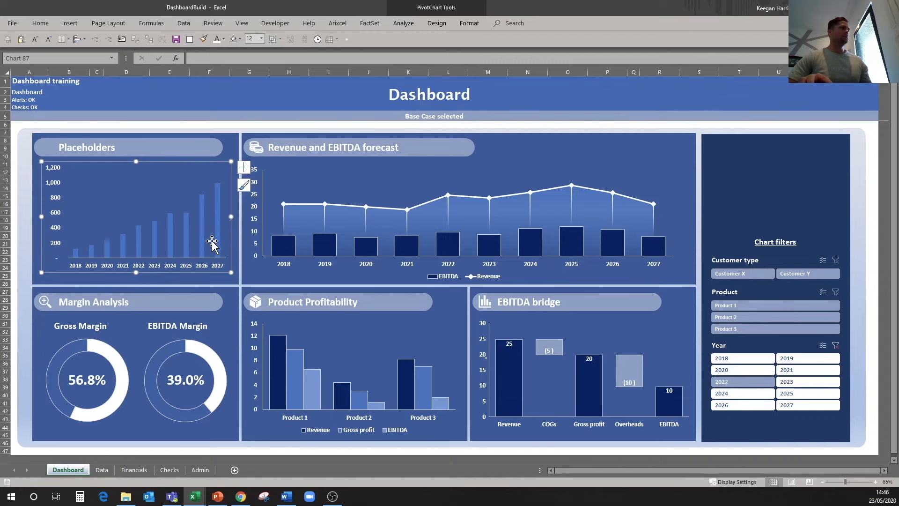
# - Rename the employees pivot table on the Data sheet as EmployeeTable
pyautogui.click(101, 470)
pyautogui.click(761, 361)
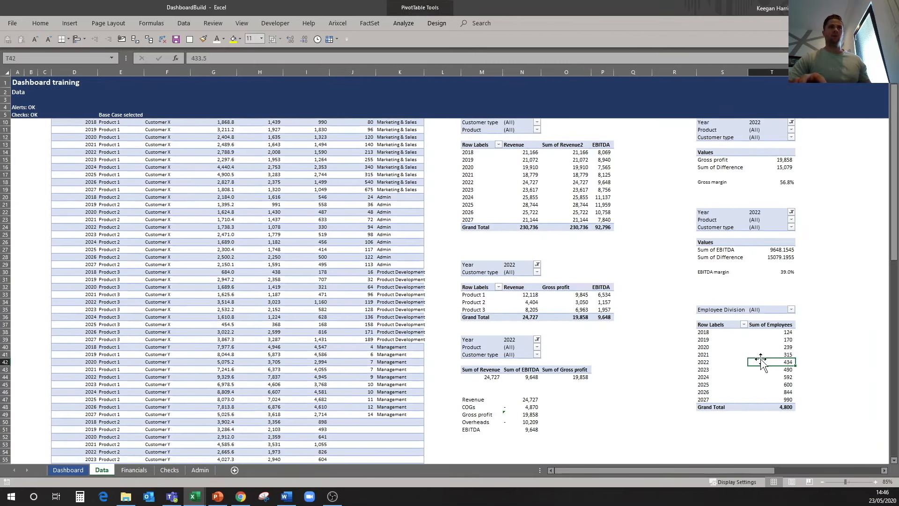
pyautogui.rightClick(768, 340)
pyautogui.click(797, 467)
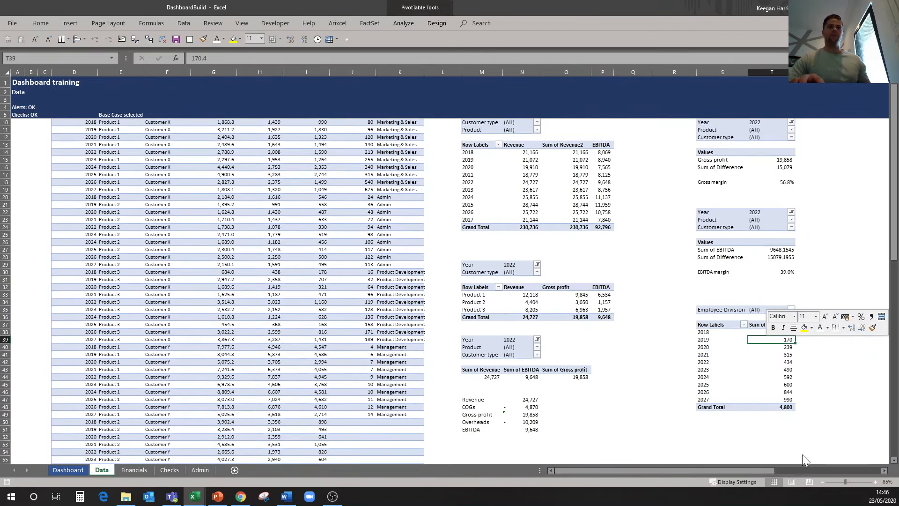
pyautogui.click(613, 410)
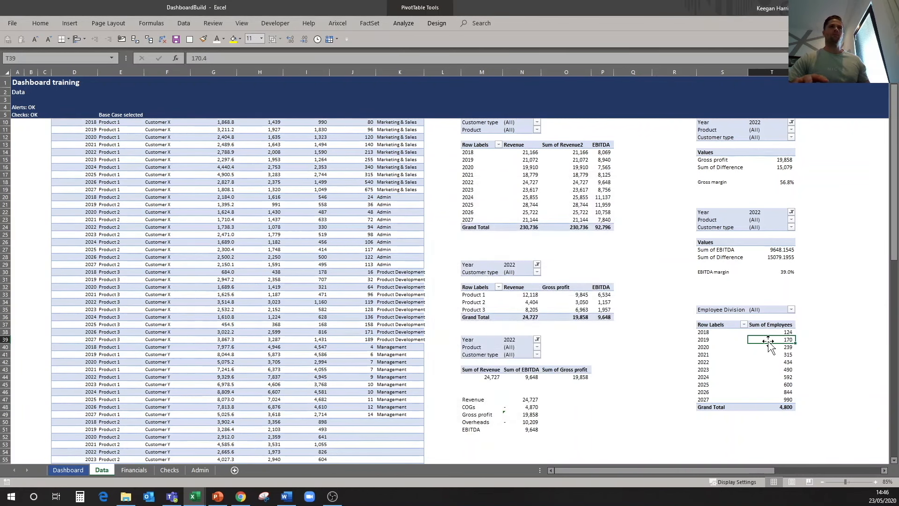
pyautogui.rightClick(768, 355)
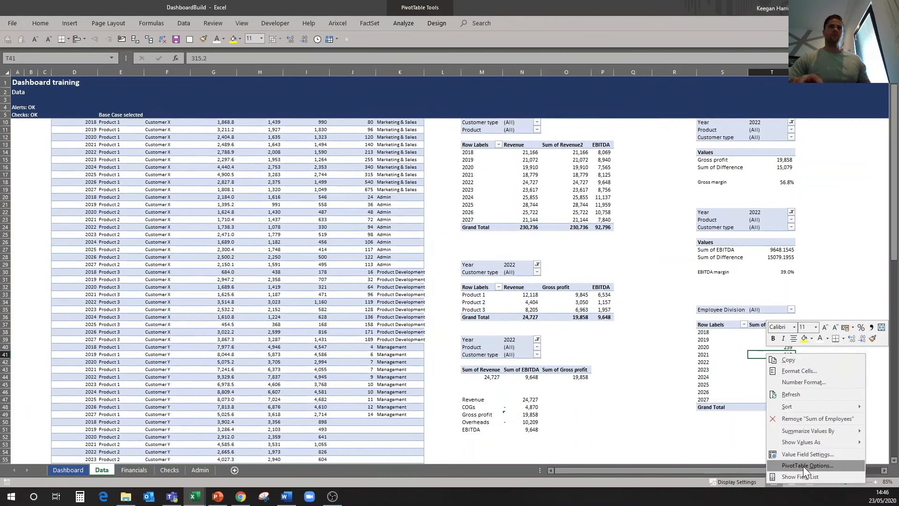
pyautogui.click(803, 466)
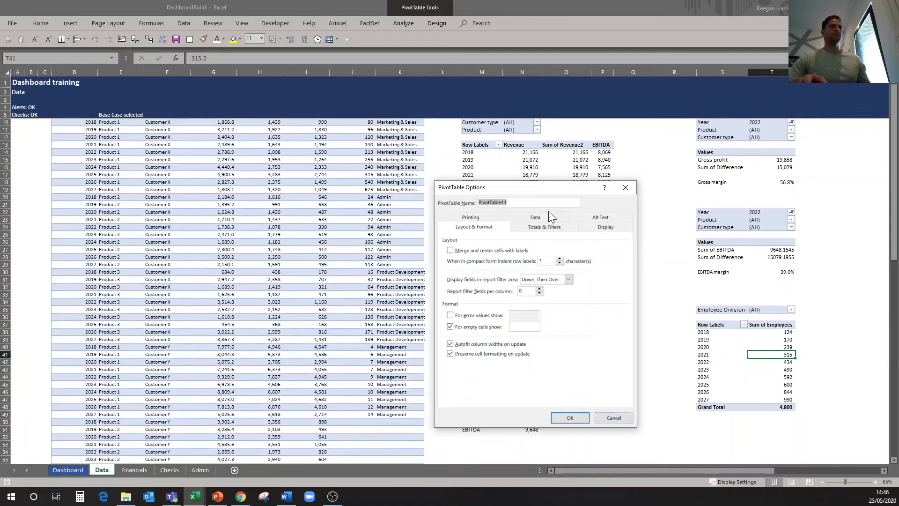
pyautogui.write('Emplouy')
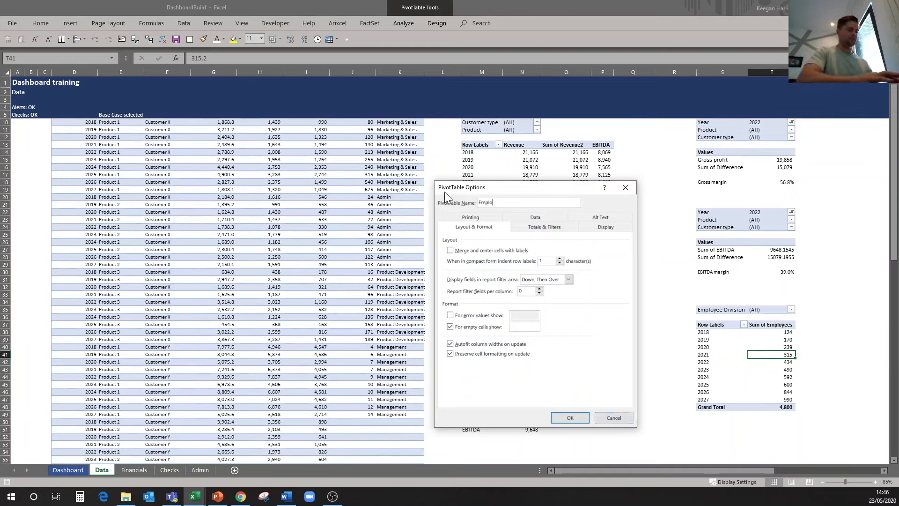
pyautogui.press('BackSpace')
pyautogui.press('BackSpace')
pyautogui.press('BackSpace')
pyautogui.write('oyeeTable')
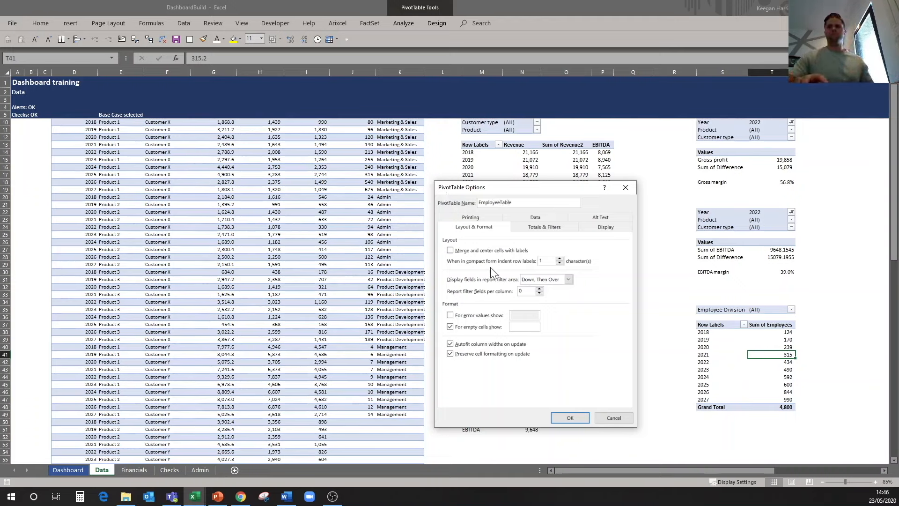
pyautogui.click(570, 417)
# - Show the field list for the employees pivot table and add Employees to its values a second time
pyautogui.rightClick(765, 341)
pyautogui.click(796, 463)
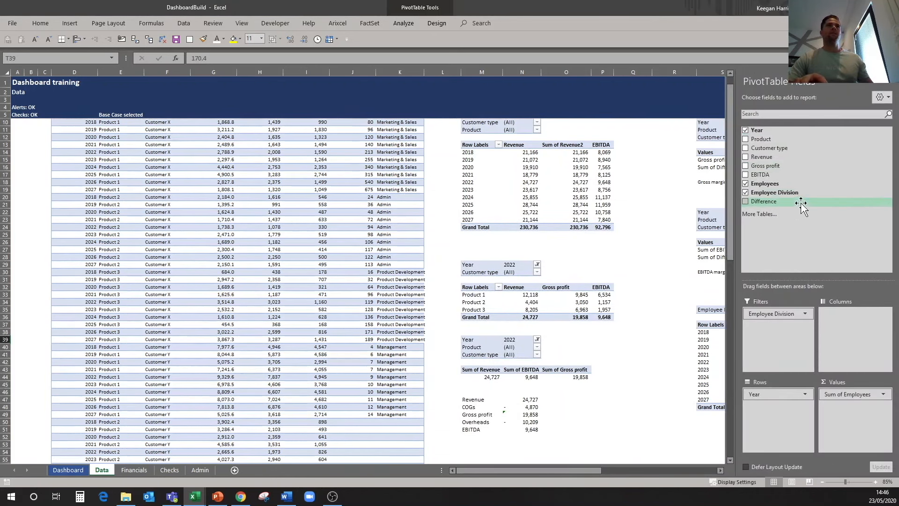
pyautogui.moveTo(792, 184); pyautogui.dragTo(853, 427)
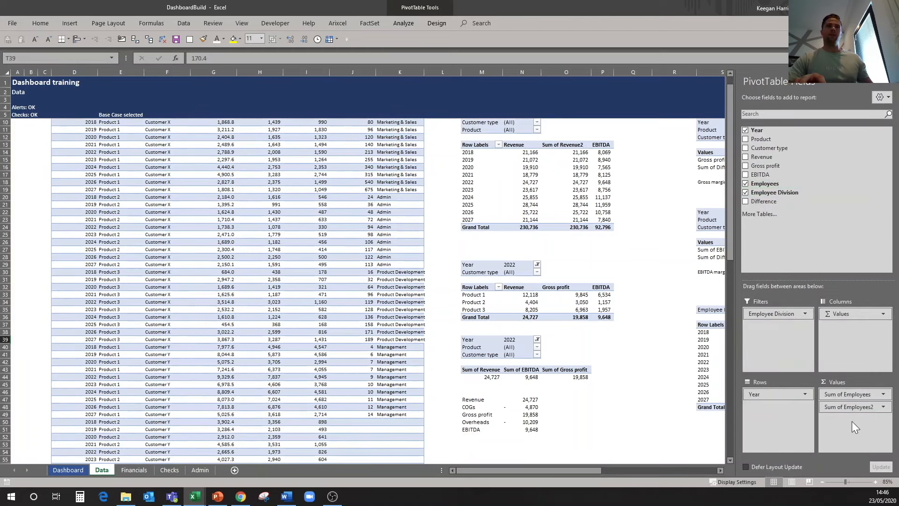
pyautogui.click(702, 429)
pyautogui.moveTo(750, 472); pyautogui.dragTo(807, 472)
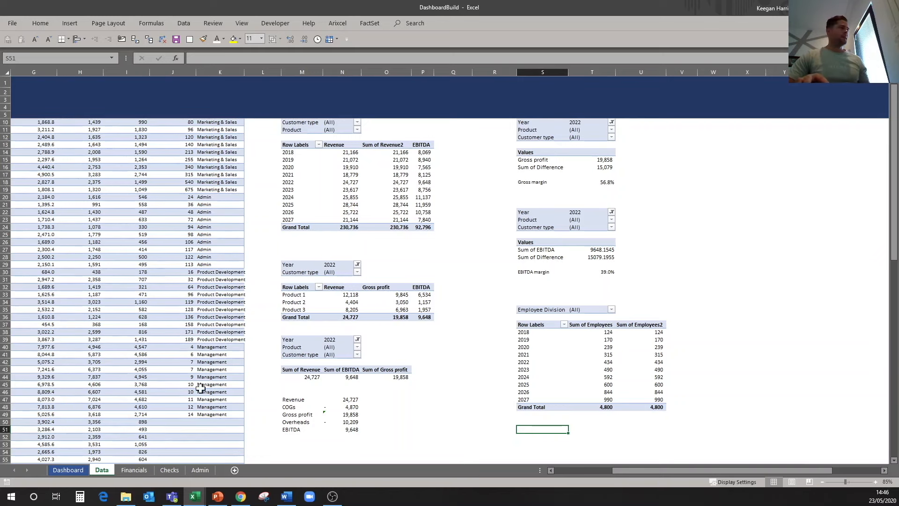
# - Change the Dashboard's employees chart to a custom combo with Sum of Employees as Line and Sum of Employees2 as Area
pyautogui.click(68, 470)
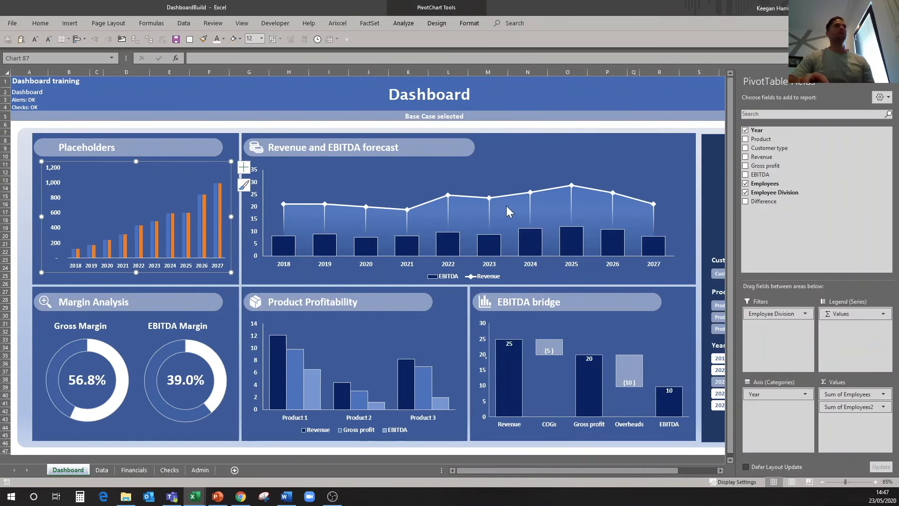
pyautogui.click(437, 24)
pyautogui.click(443, 26)
pyautogui.click(443, 28)
pyautogui.click(506, 47)
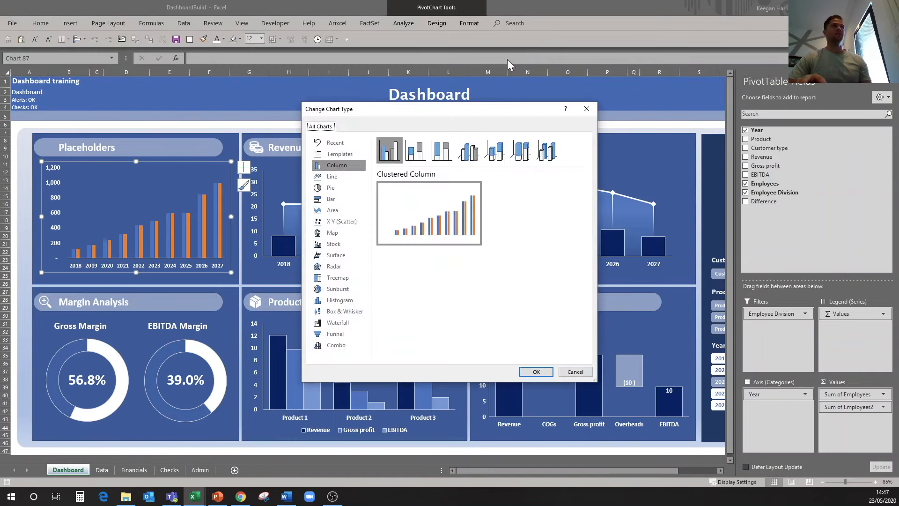
pyautogui.click(341, 347)
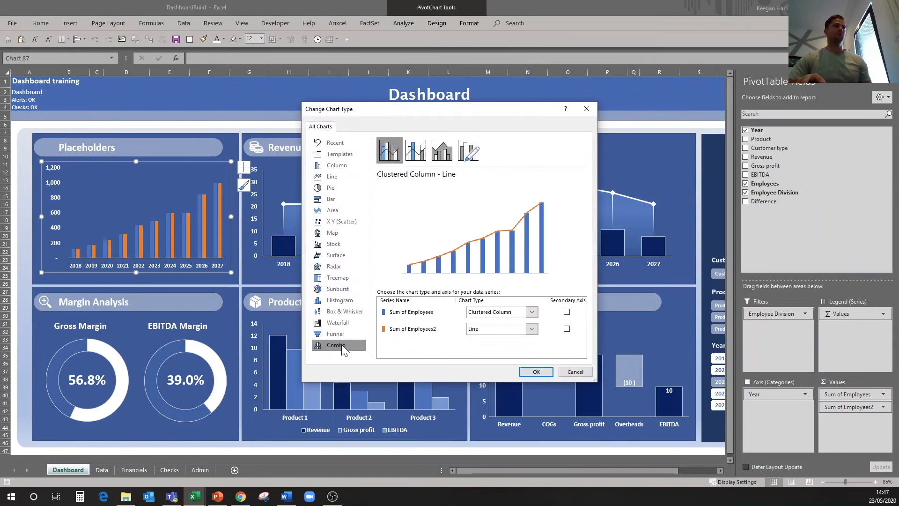
pyautogui.click(532, 312)
pyautogui.click(484, 234)
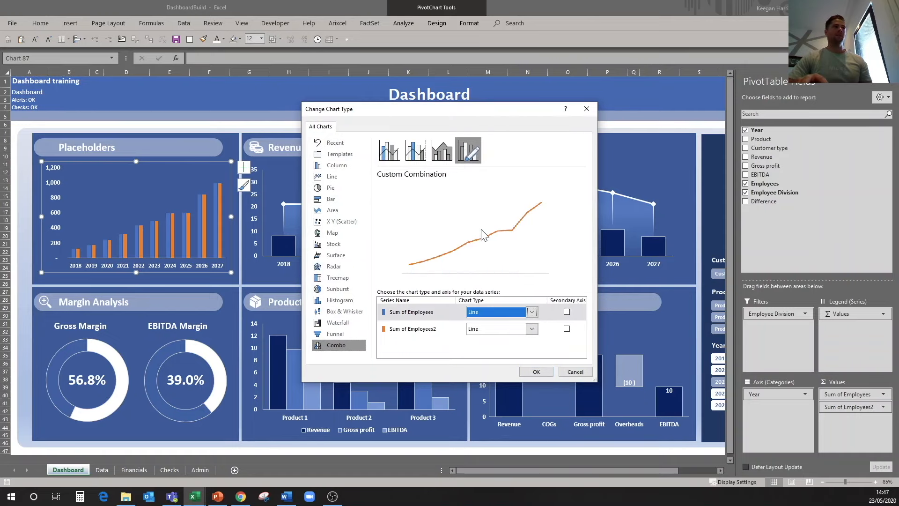
pyautogui.click(532, 329)
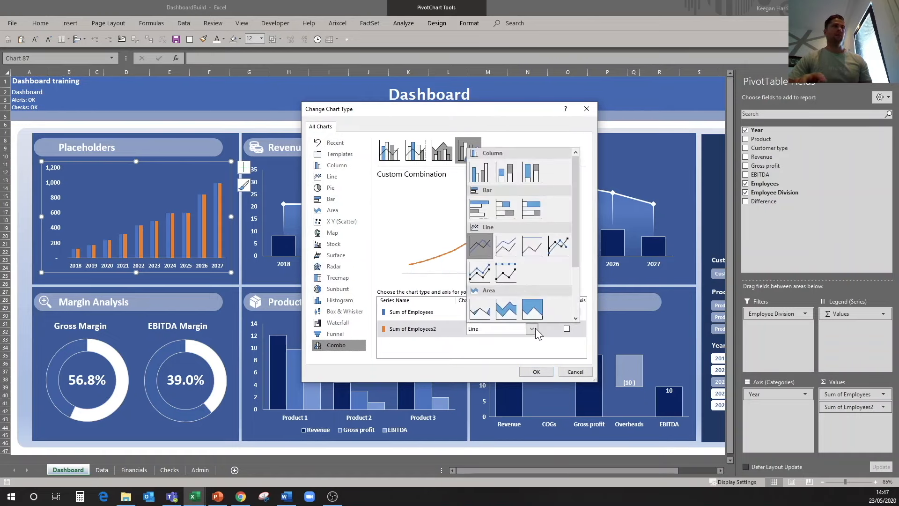
pyautogui.click(480, 305)
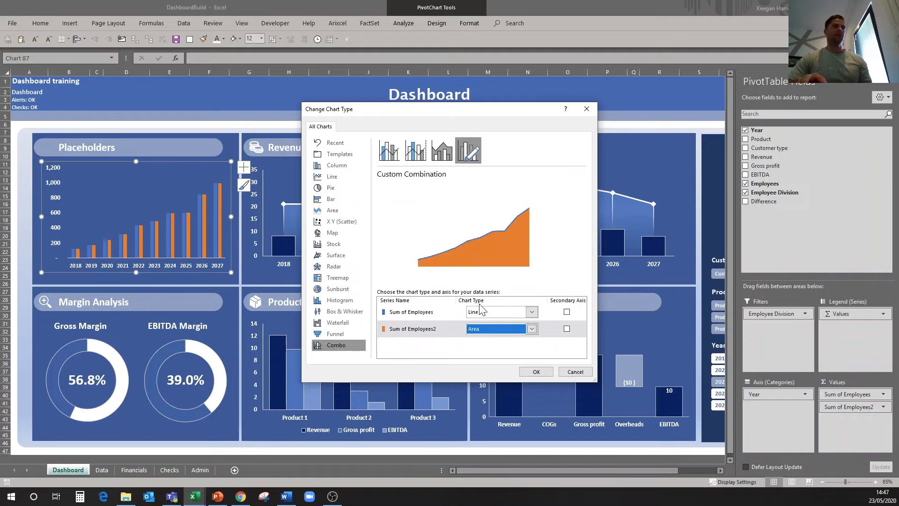
pyautogui.click(543, 373)
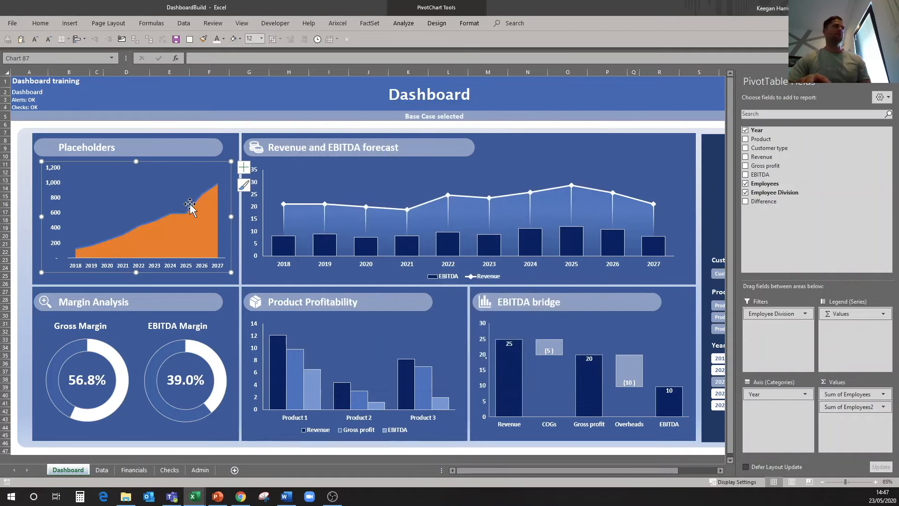
# - Check the outline colour of the Revenue line in the Revenue and EBITDA forecast chart
pyautogui.click(347, 204)
pyautogui.rightClick(348, 205)
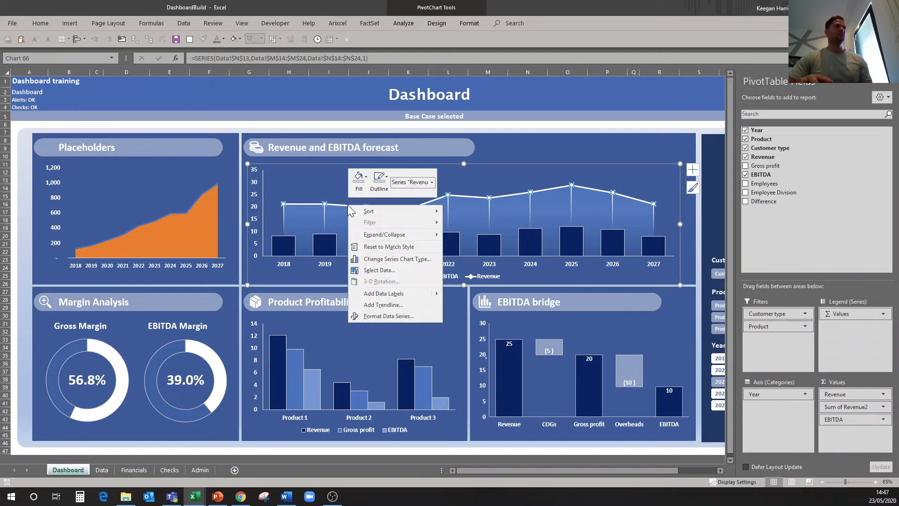
pyautogui.click(380, 187)
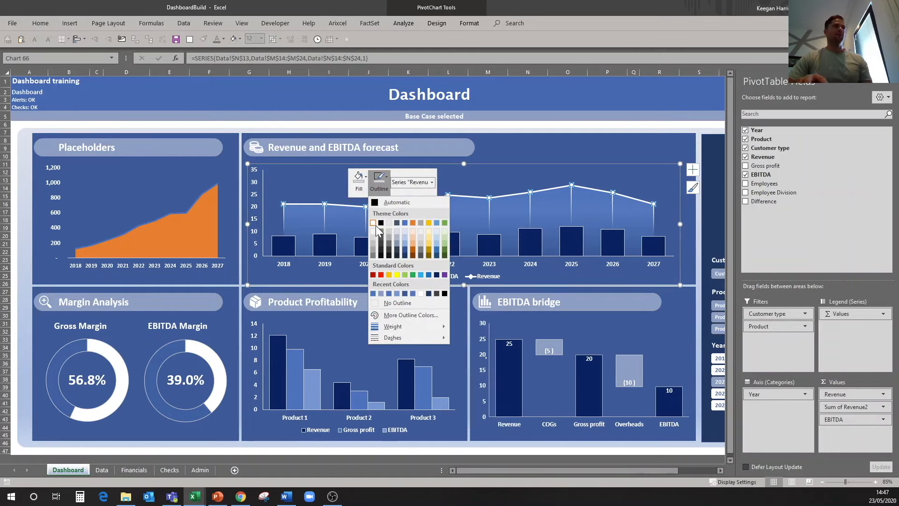
# - Set the employees line in the Placeholders chart to a white outline with a 3 pt weight
pyautogui.click(220, 207)
pyautogui.rightClick(190, 206)
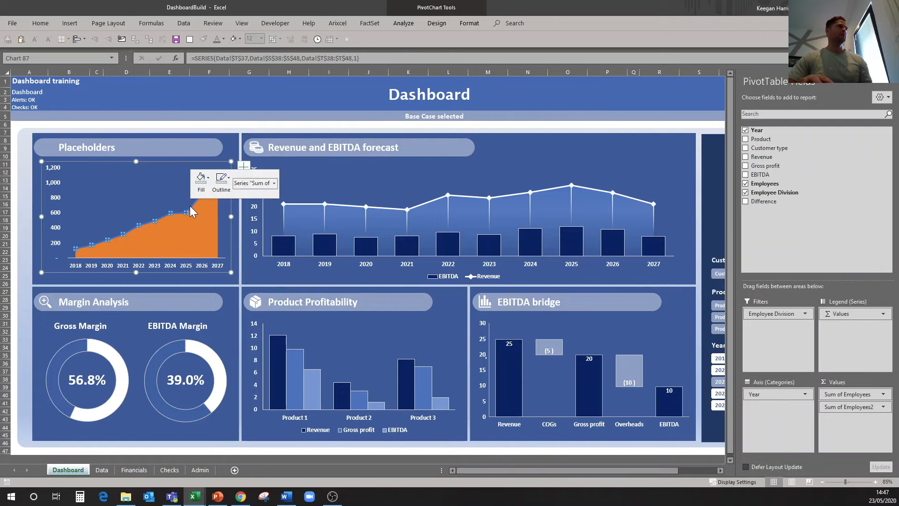
pyautogui.click(223, 186)
pyautogui.click(216, 224)
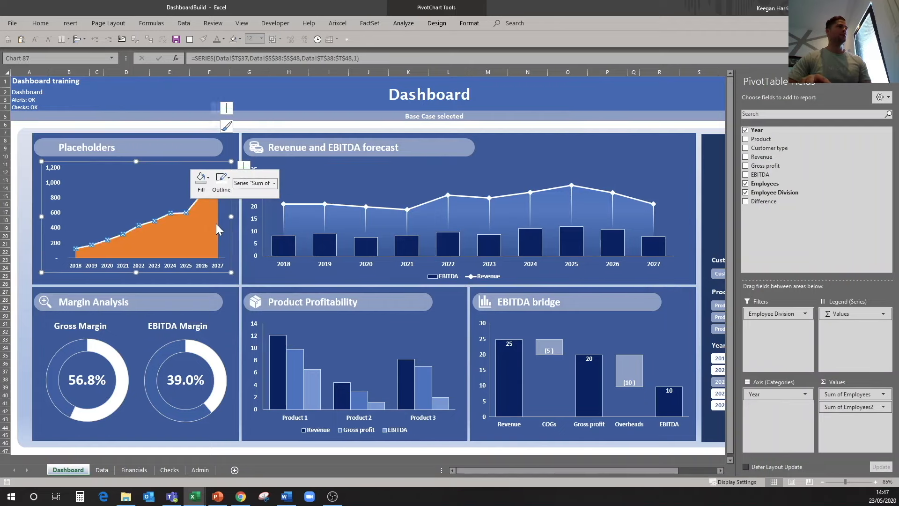
pyautogui.click(221, 180)
pyautogui.moveTo(256, 328)
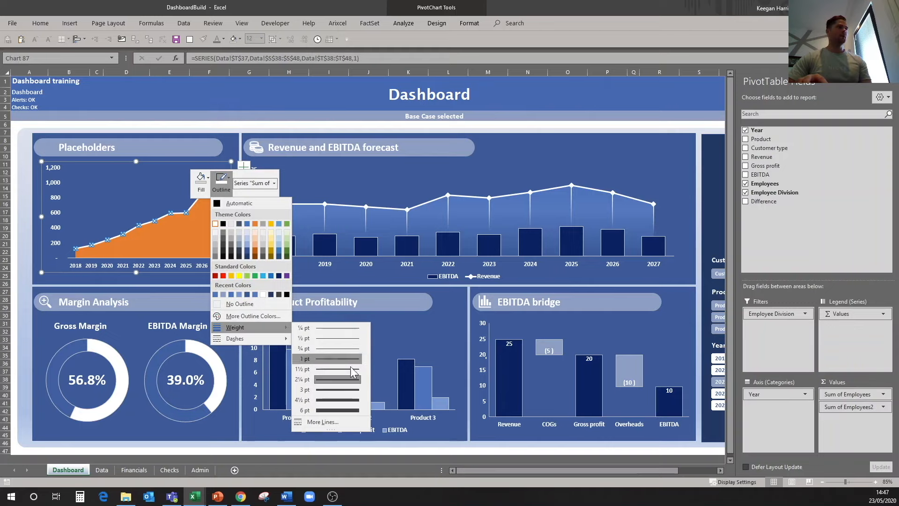
pyautogui.click(341, 390)
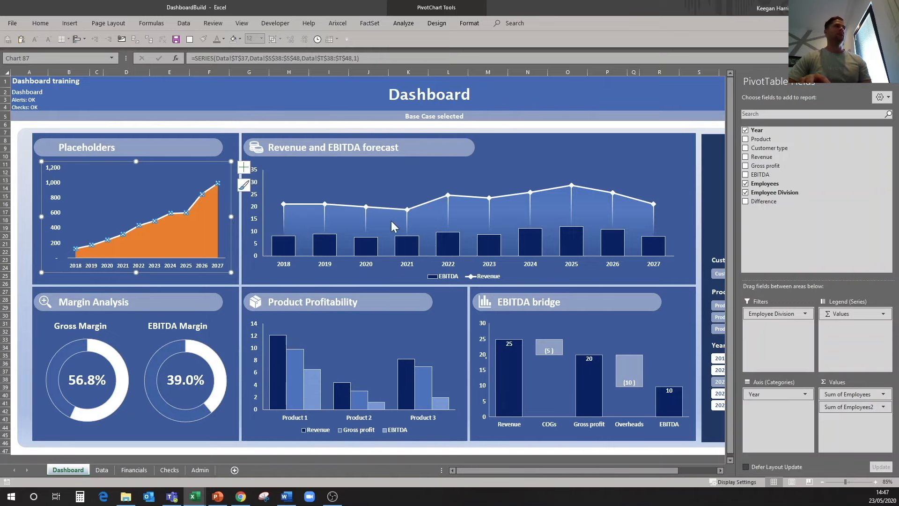
# - Examine the marker type, size, fill and border settings of the Revenue line in the Revenue and EBITDA forecast chart
pyautogui.click(365, 206)
pyautogui.rightClick(365, 206)
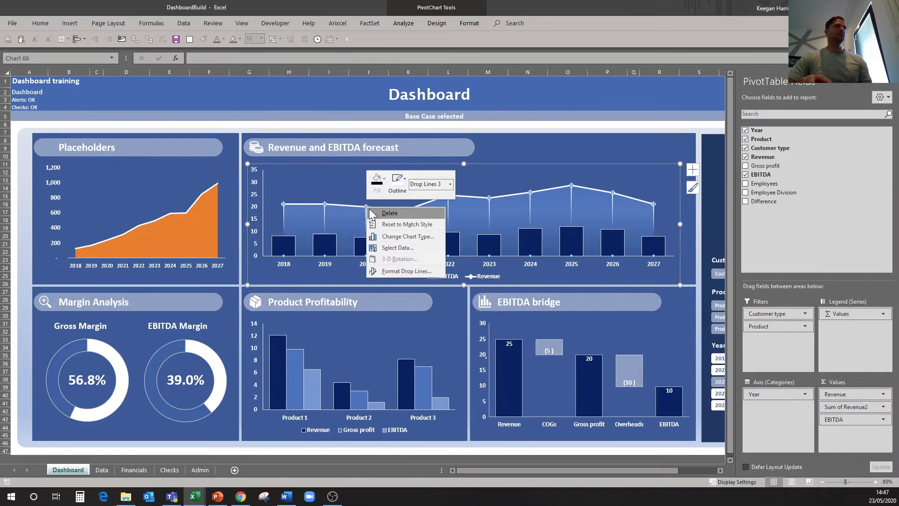
pyautogui.press('Escape')
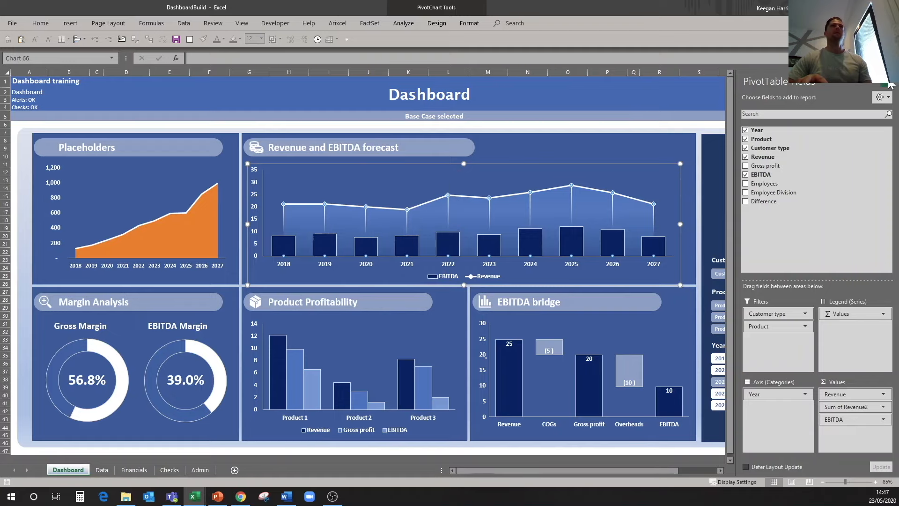
pyautogui.click(890, 83)
pyautogui.rightClick(541, 189)
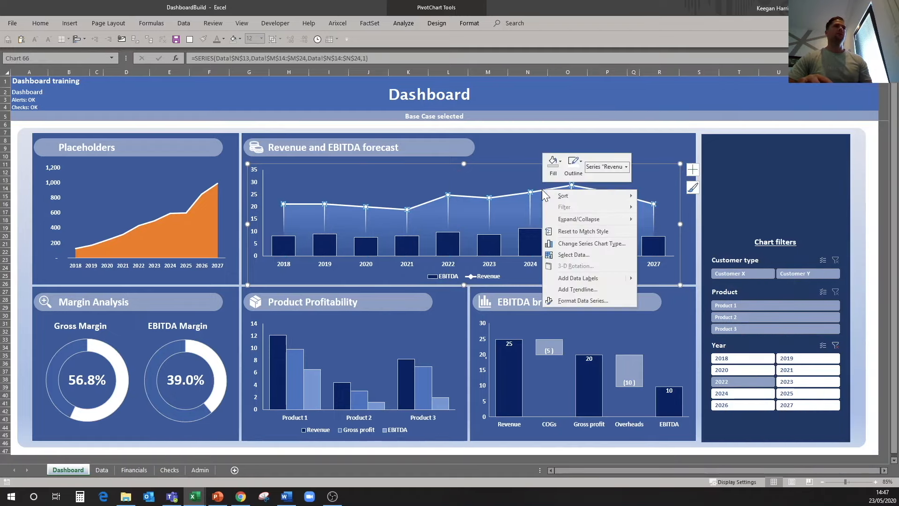
pyautogui.click(581, 297)
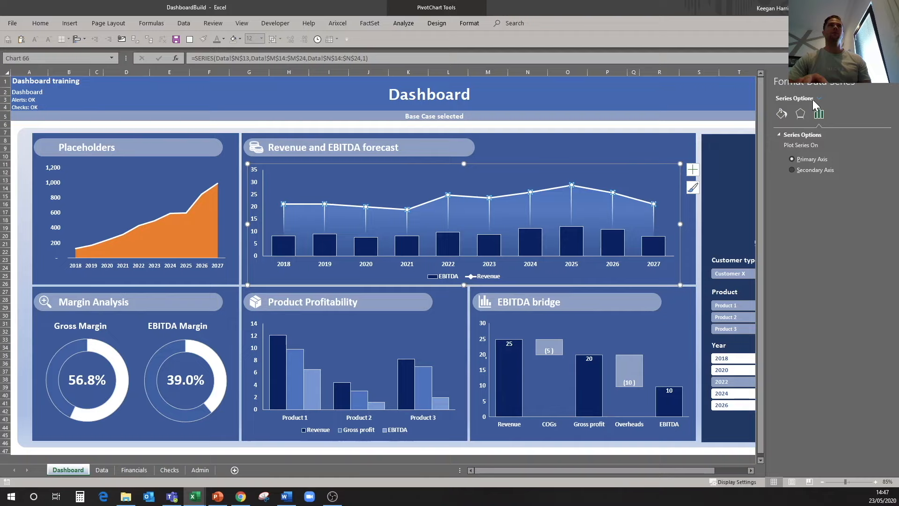
pyautogui.click(782, 114)
pyautogui.click(821, 135)
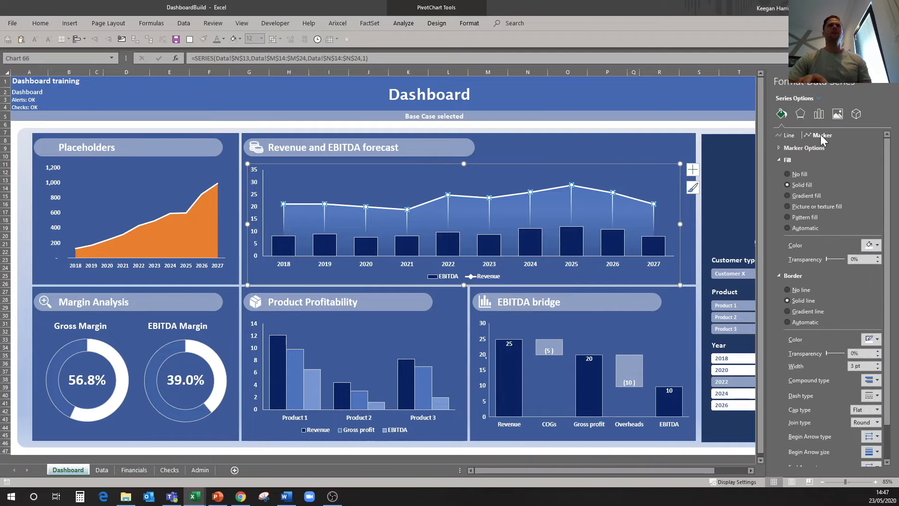
pyautogui.click(780, 148)
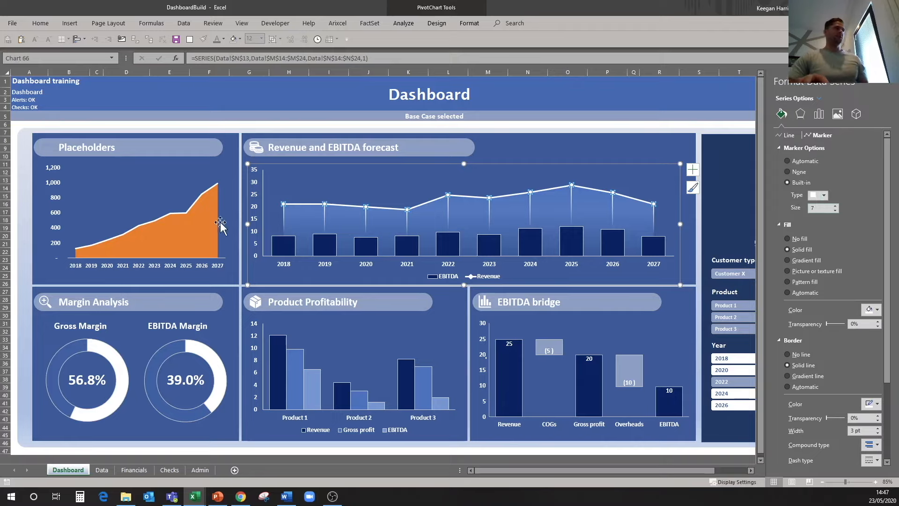
# - Widen the employees chart leftward to about 13.1 cm and give its vertical axis a white outline
pyautogui.click(173, 214)
pyautogui.rightClick(174, 212)
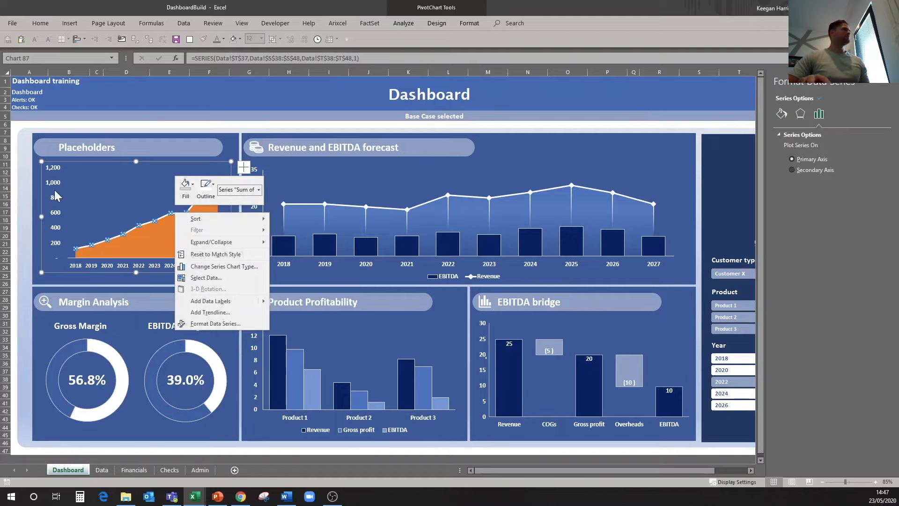
pyautogui.press('Escape')
pyautogui.moveTo(41, 210); pyautogui.dragTo(35, 211)
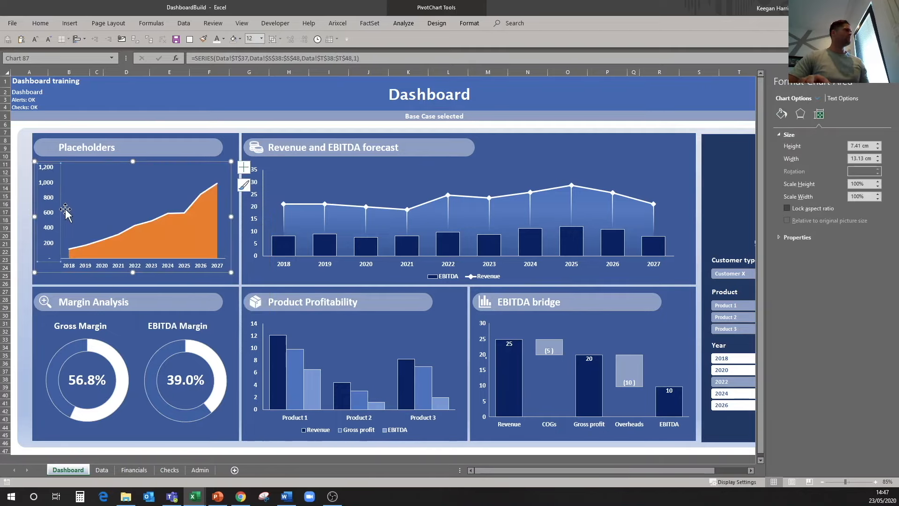
pyautogui.rightClick(54, 209)
pyautogui.click(84, 185)
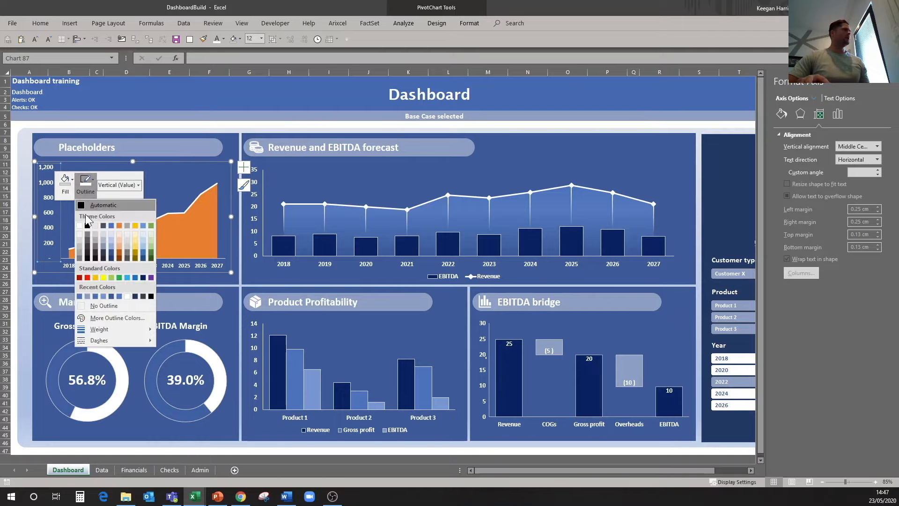
pyautogui.click(80, 226)
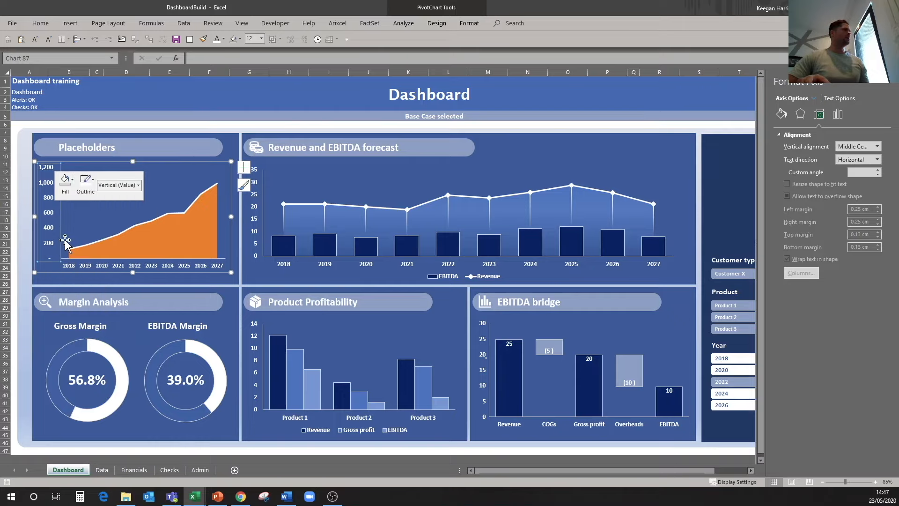
# - Give the employees line built-in diamond markers of size 7 with a solid white fill
pyautogui.click(153, 217)
pyautogui.click(782, 115)
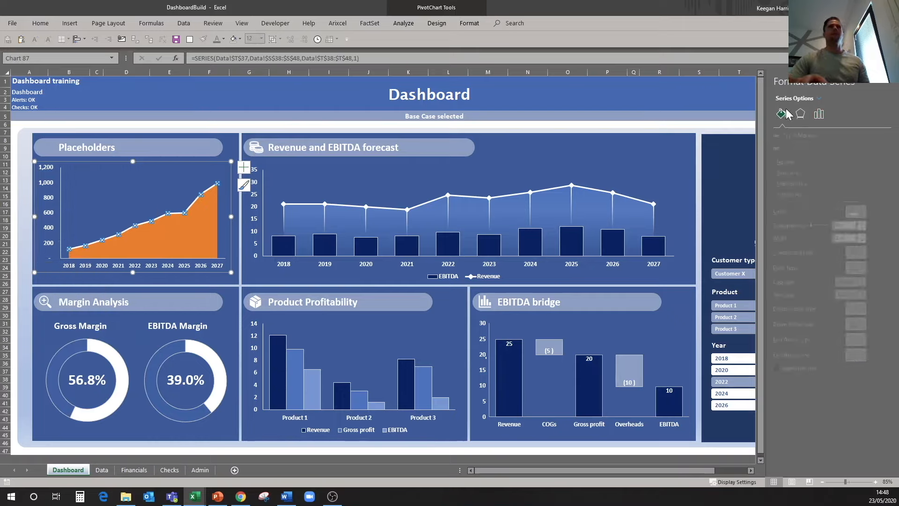
pyautogui.click(822, 135)
pyautogui.click(788, 149)
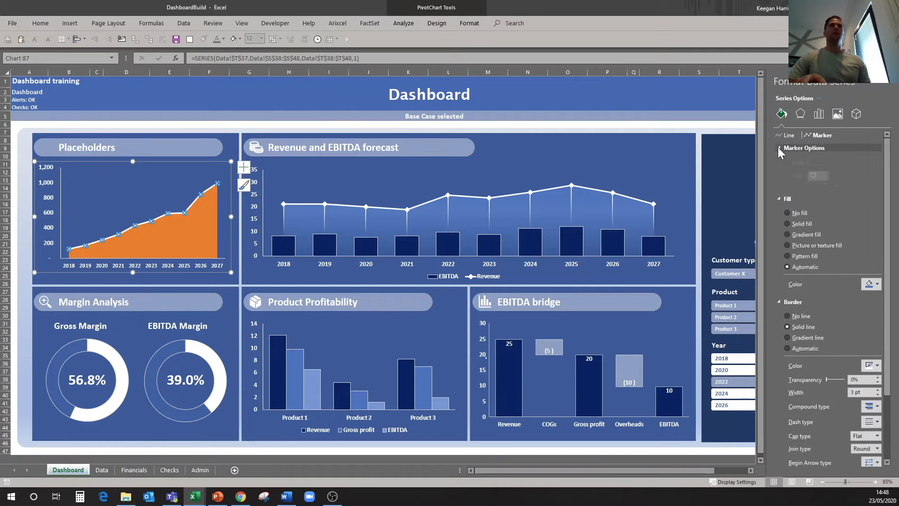
pyautogui.click(788, 183)
pyautogui.click(823, 195)
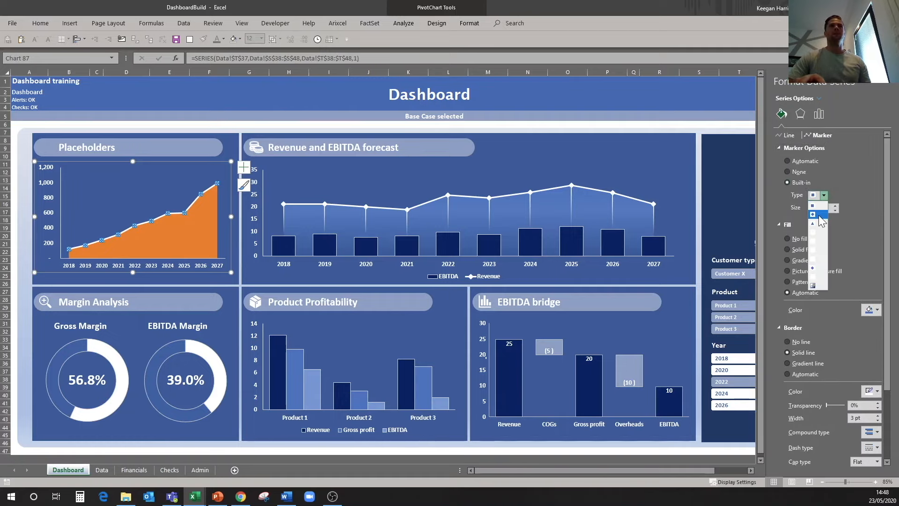
pyautogui.click(818, 207)
pyautogui.click(877, 310)
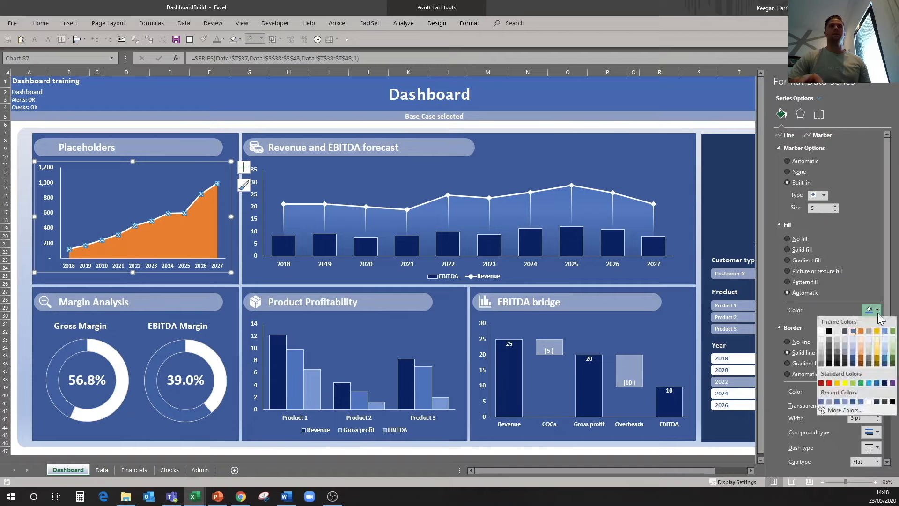
pyautogui.click(823, 329)
pyautogui.click(835, 206)
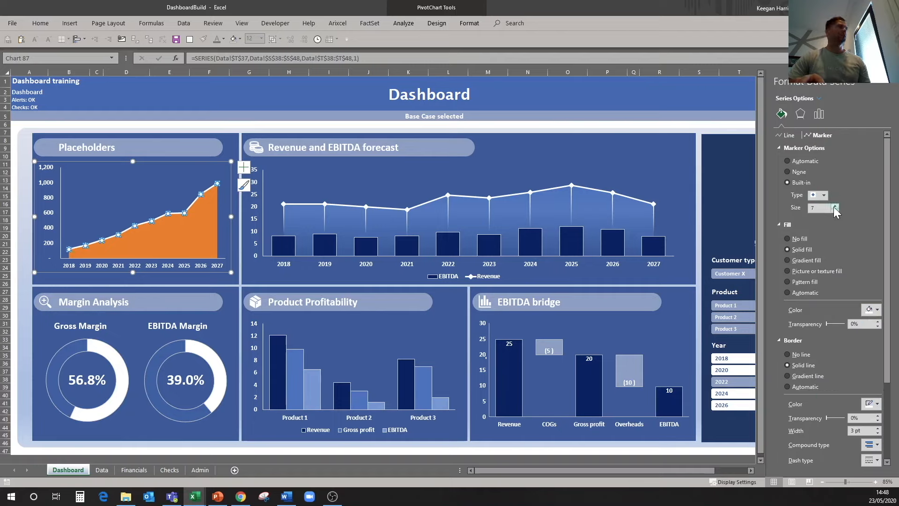
pyautogui.click(271, 117)
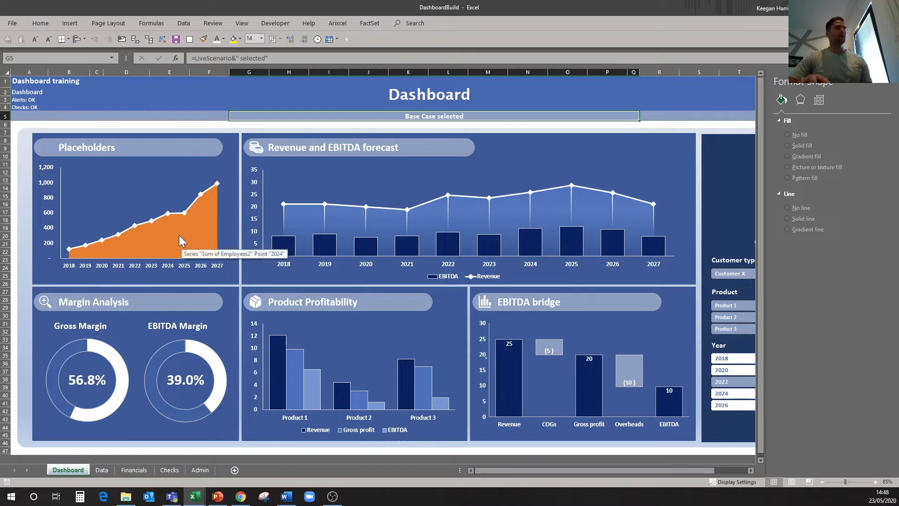
# - Add drop lines to the employees line in the Placeholders chart
pyautogui.click(175, 213)
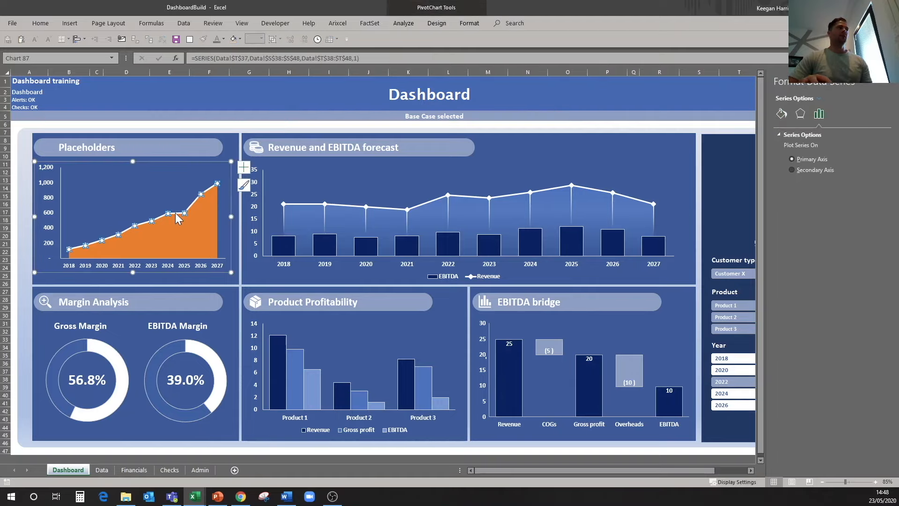
pyautogui.rightClick(175, 212)
pyautogui.doubleClick(436, 24)
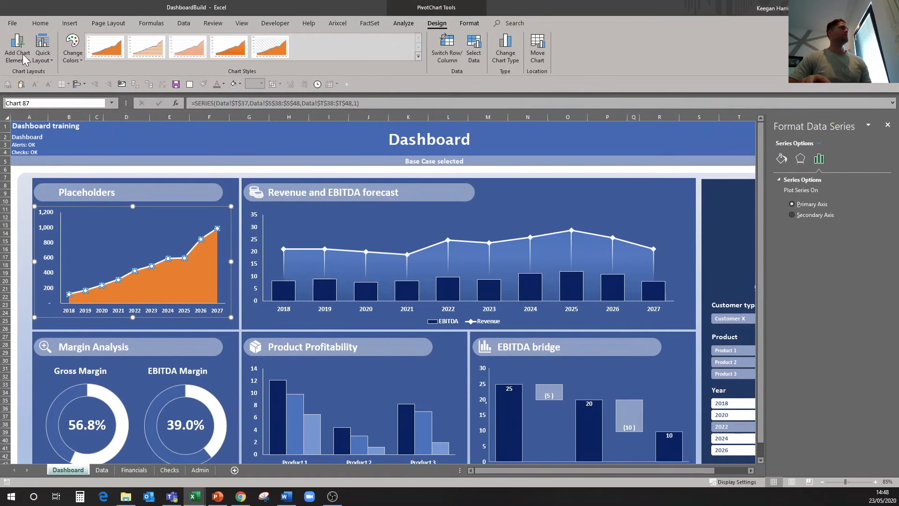
pyautogui.click(22, 54)
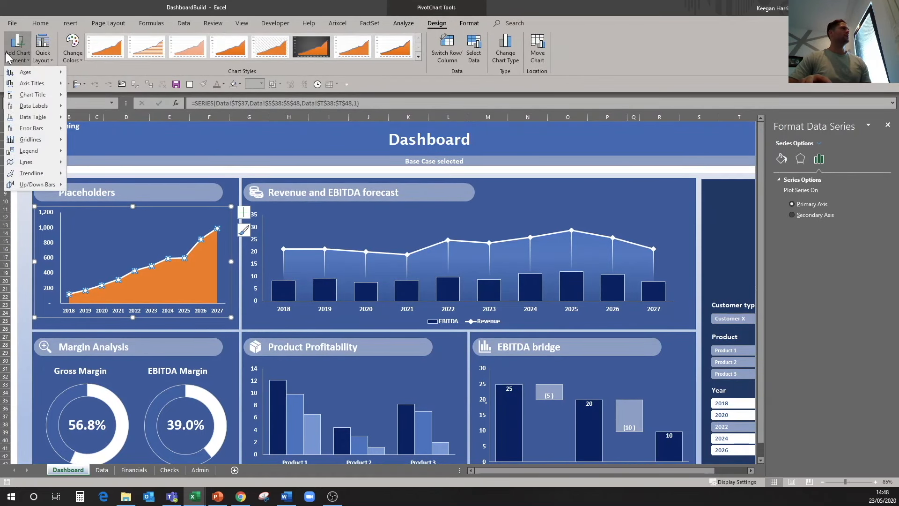
pyautogui.moveTo(49, 162)
pyautogui.click(104, 188)
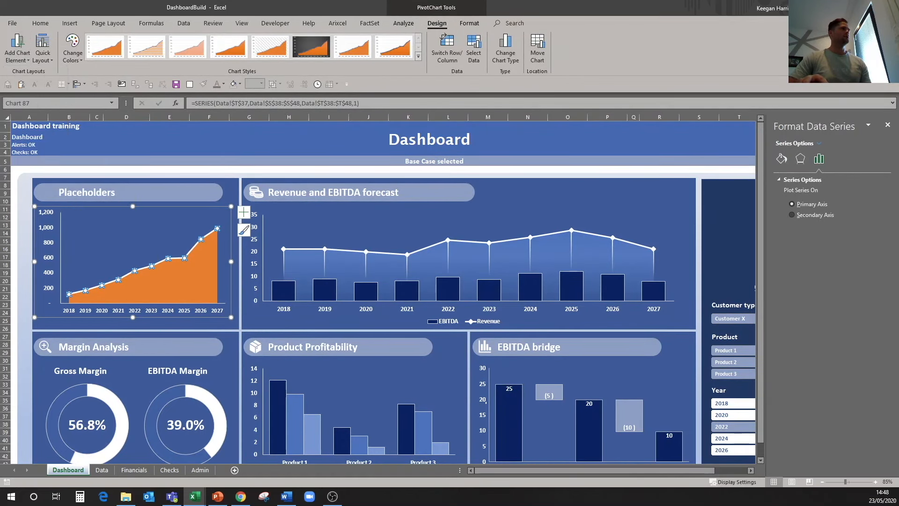
pyautogui.click(175, 221)
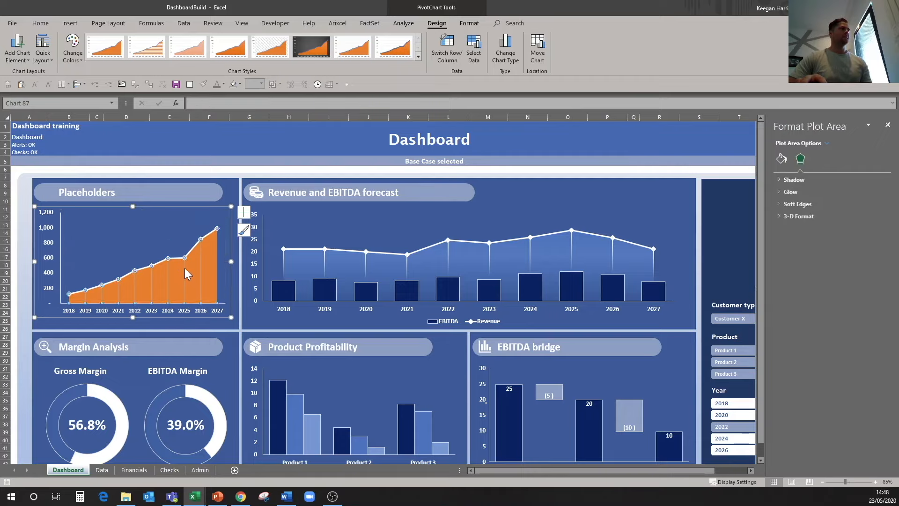
# - Apply a linear blue gradient fill at 90° to the Sum of Employees2 area, matching the Revenue area, and close the formatting pane
pyautogui.click(184, 268)
pyautogui.click(182, 275)
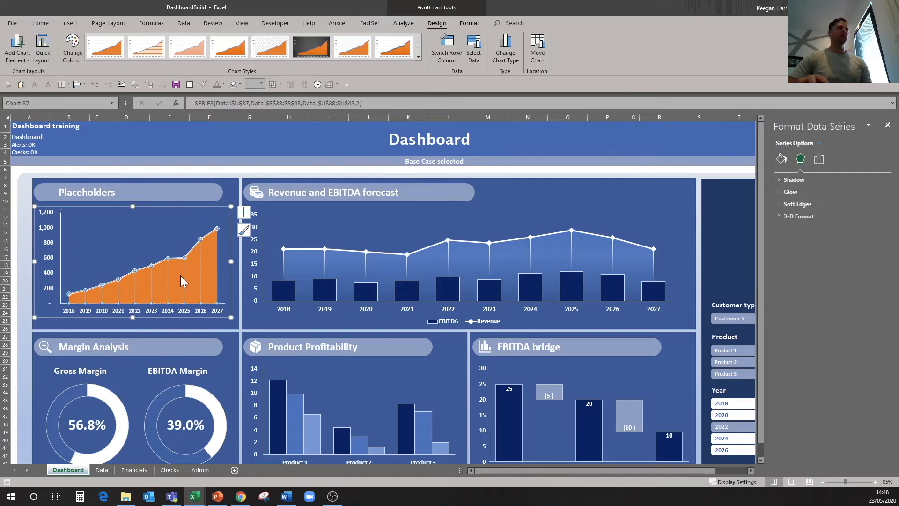
pyautogui.click(588, 245)
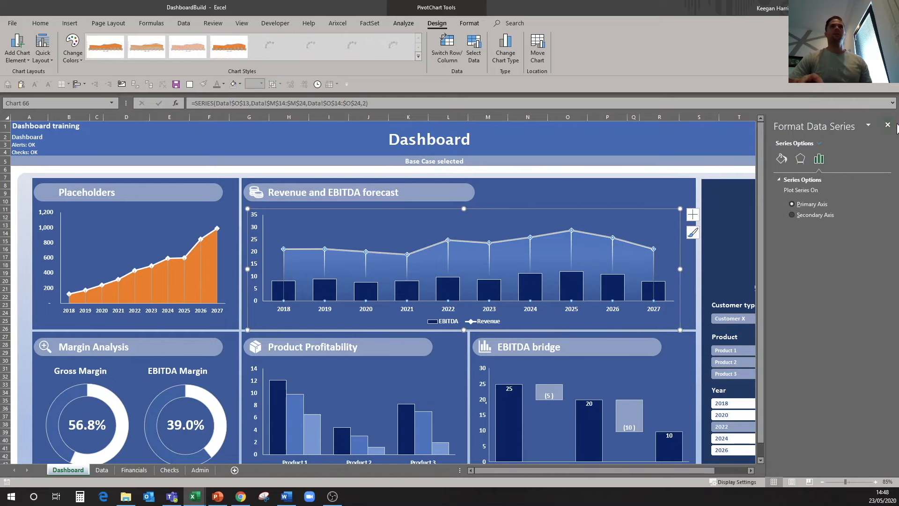
pyautogui.click(781, 159)
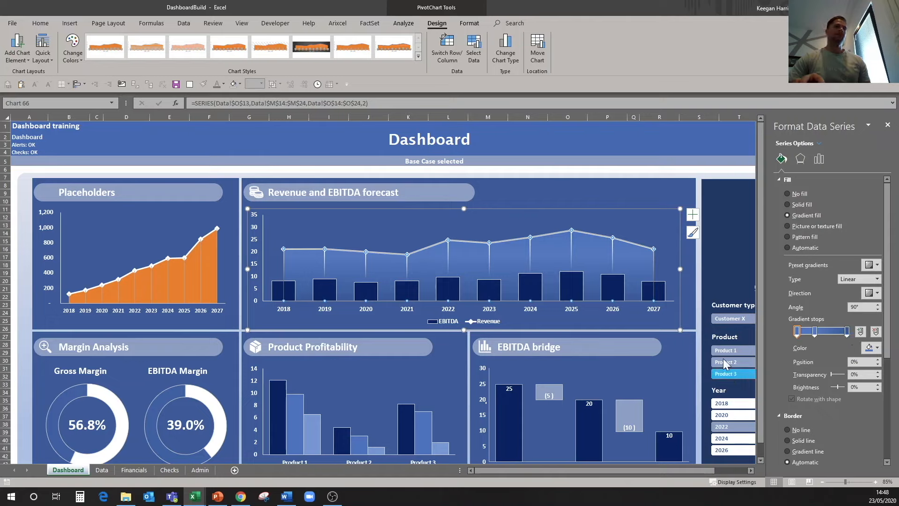
pyautogui.click(178, 277)
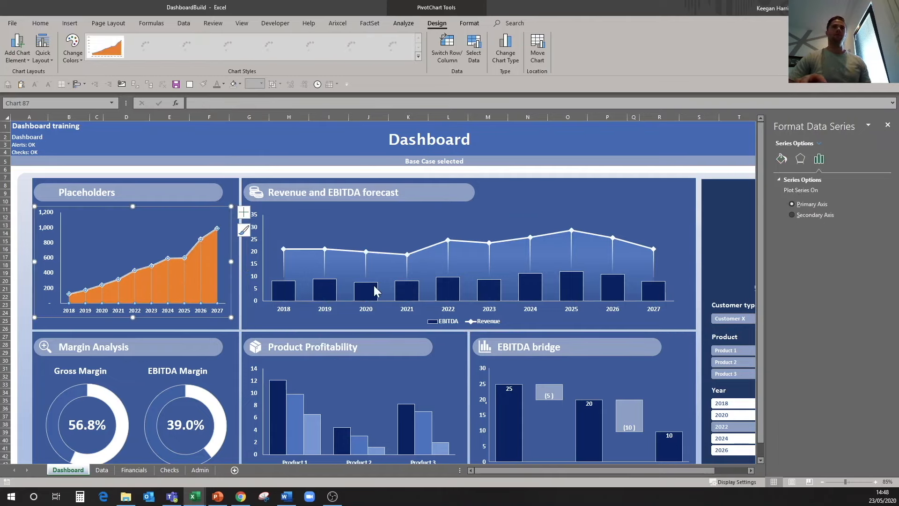
pyautogui.click(783, 161)
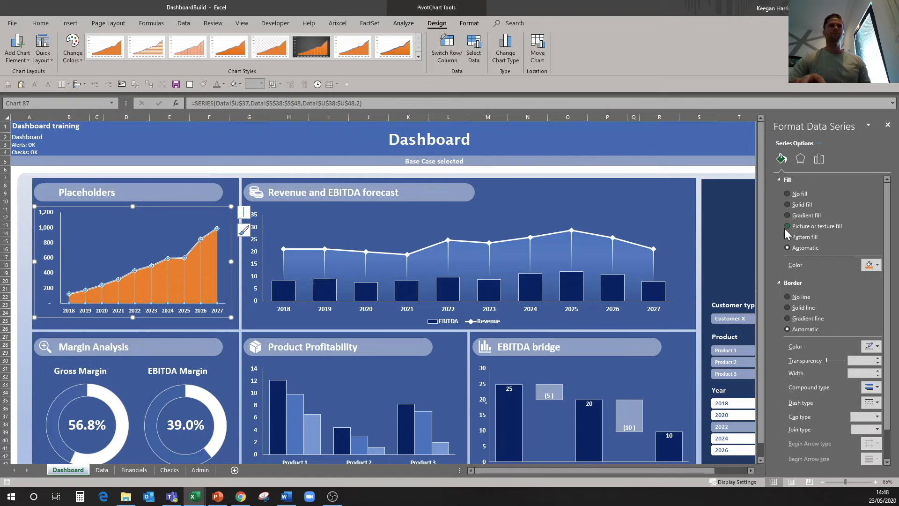
pyautogui.click(788, 217)
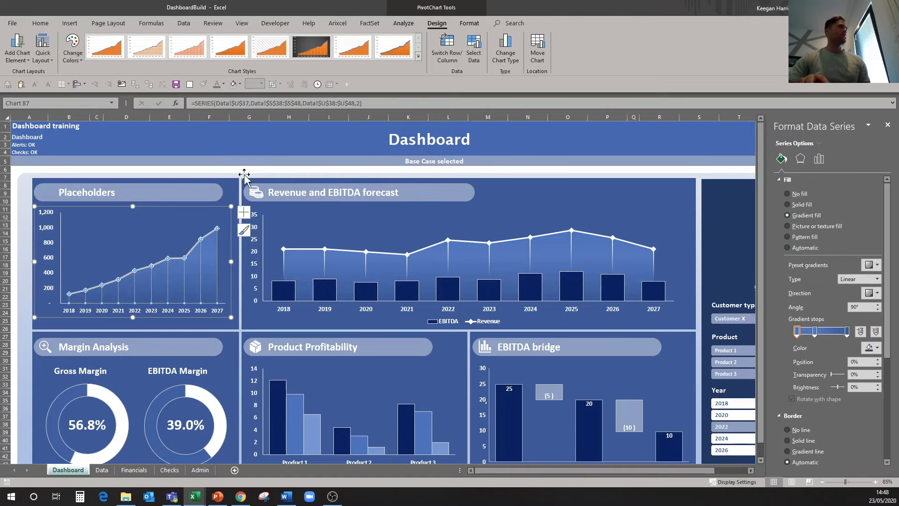
pyautogui.press('Escape')
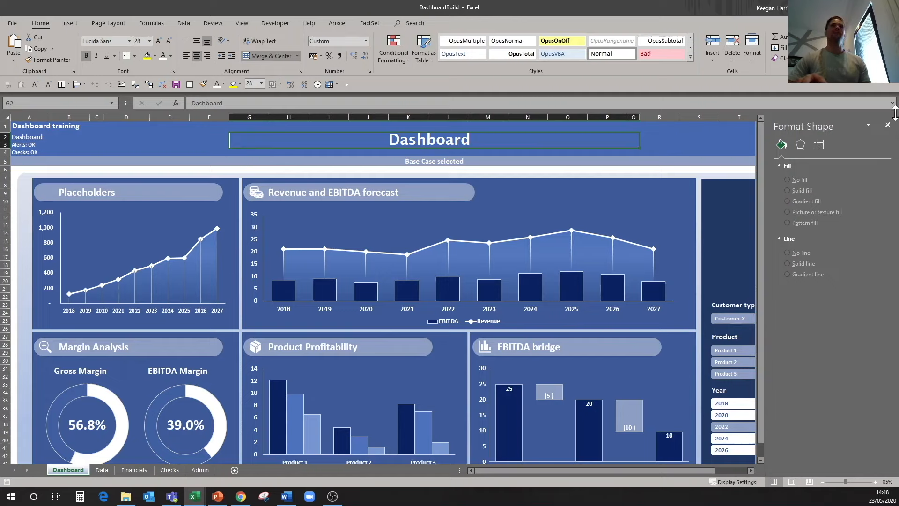
pyautogui.click(887, 125)
# - Set the outline colour of the employees chart's drop lines to white
pyautogui.click(183, 269)
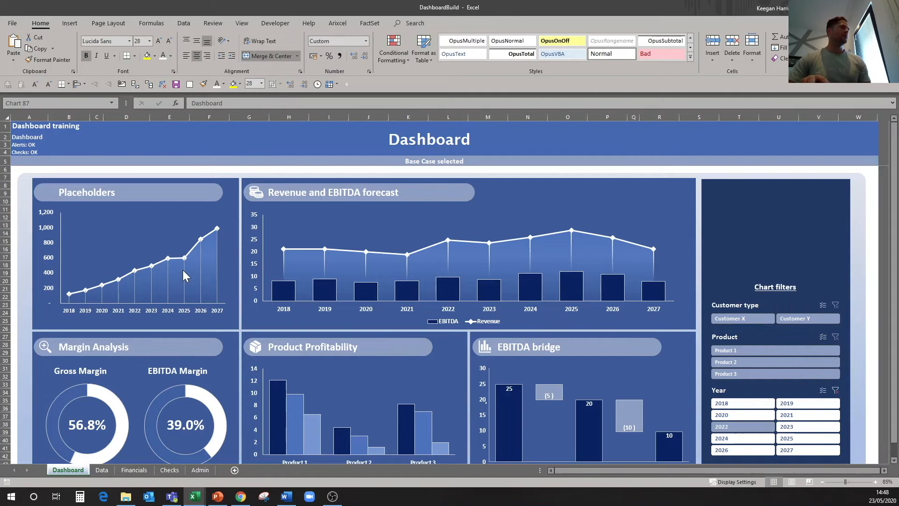
pyautogui.rightClick(186, 270)
pyautogui.click(212, 251)
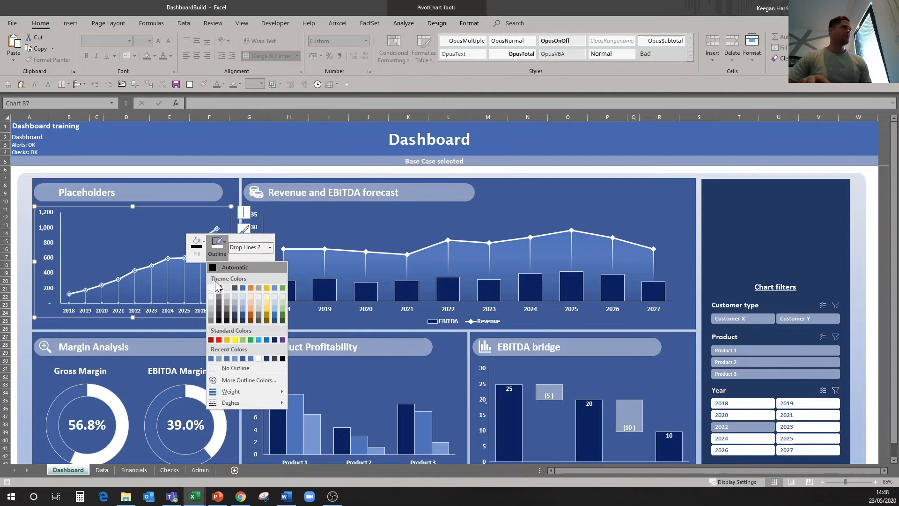
pyautogui.click(216, 287)
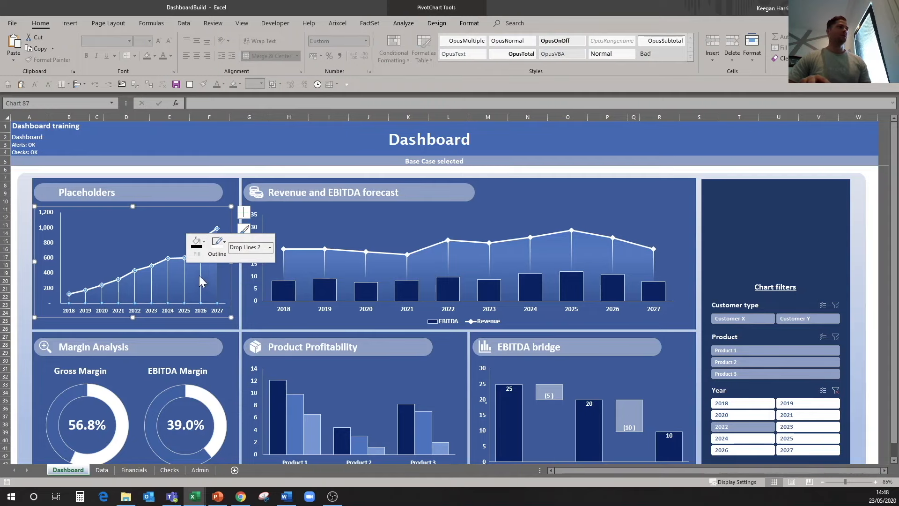
# - Change the employees chart's drop lines from a solid line to a gradient line
pyautogui.click(218, 250)
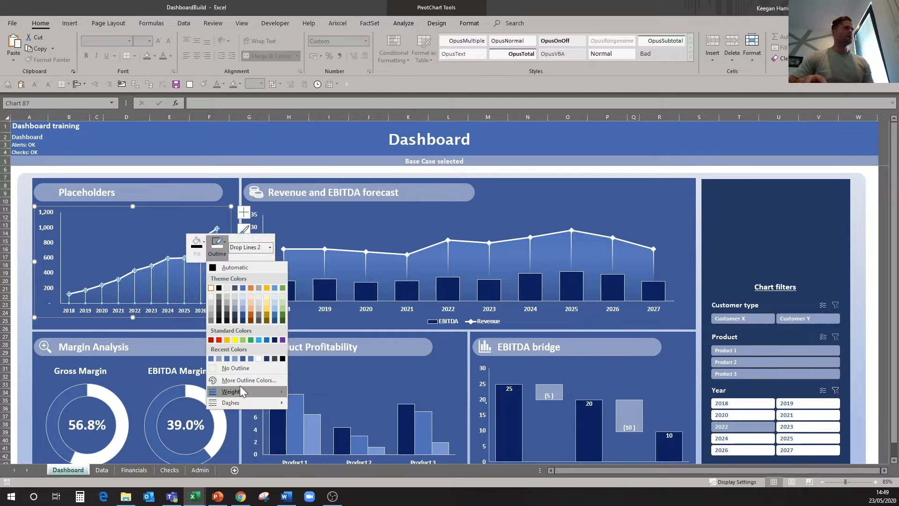
pyautogui.click(220, 248)
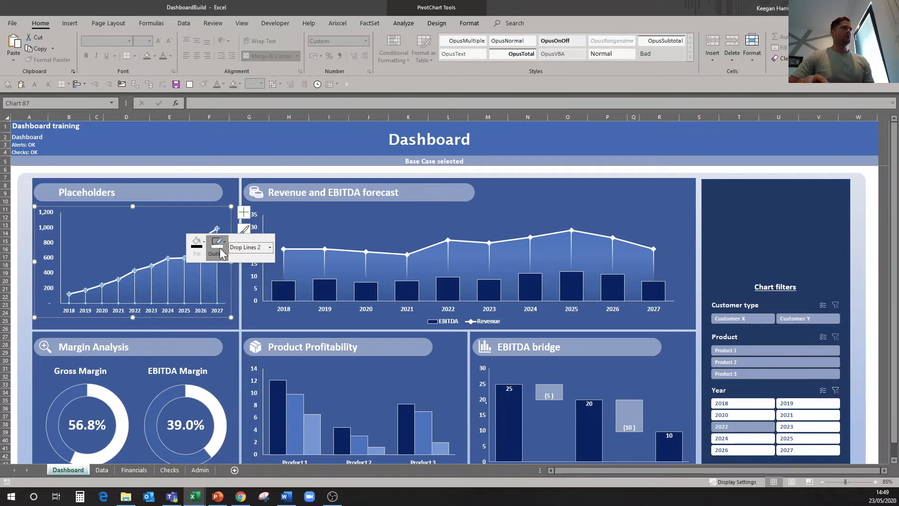
pyautogui.rightClick(201, 277)
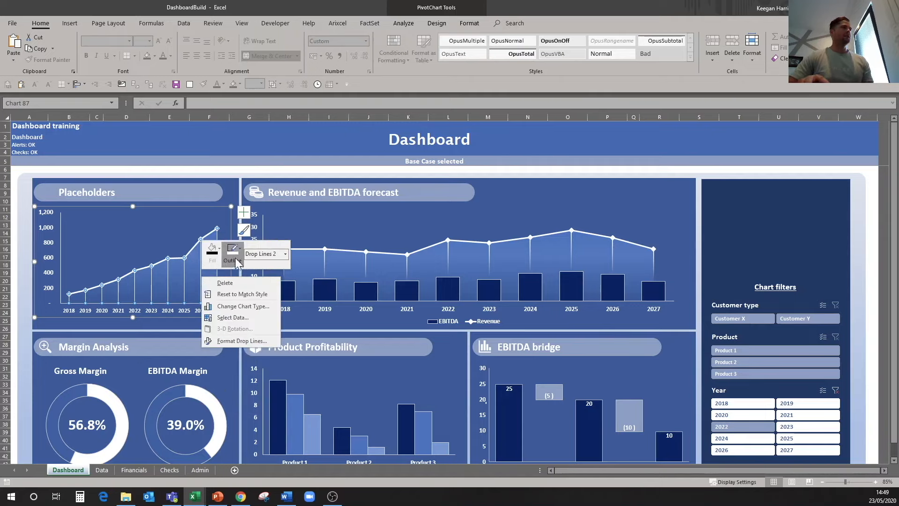
pyautogui.click(238, 339)
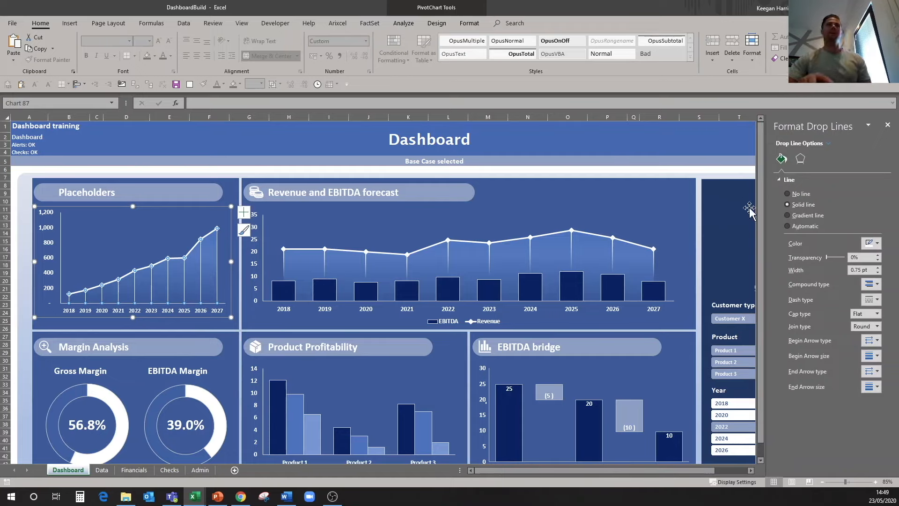
pyautogui.click(788, 216)
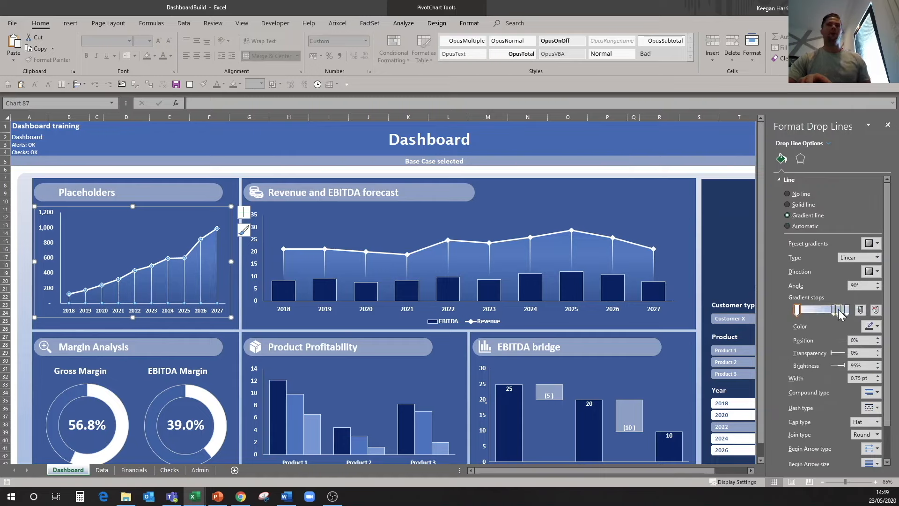
# - Place the employees drop lines' middle gradient stop at 50%, colour it white and remove the surplus stop beside it
pyautogui.moveTo(834, 311); pyautogui.dragTo(824, 311)
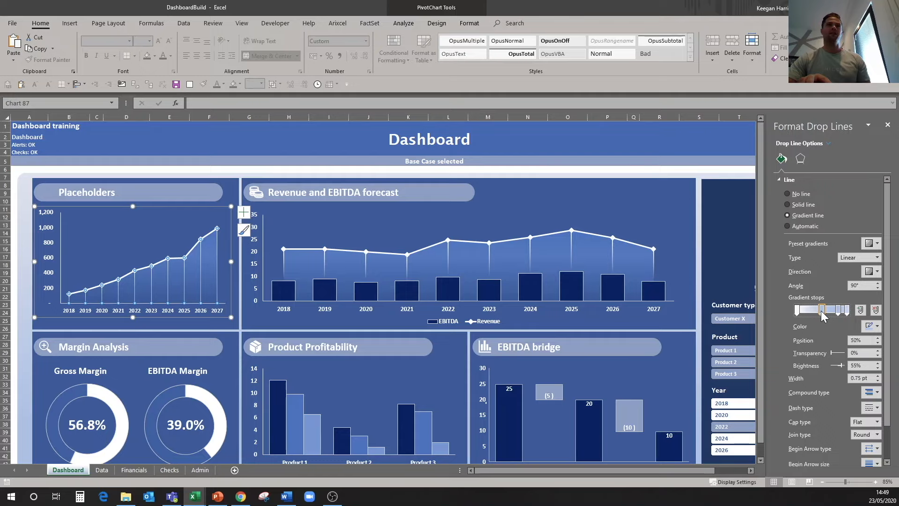
pyautogui.click(877, 327)
pyautogui.click(828, 348)
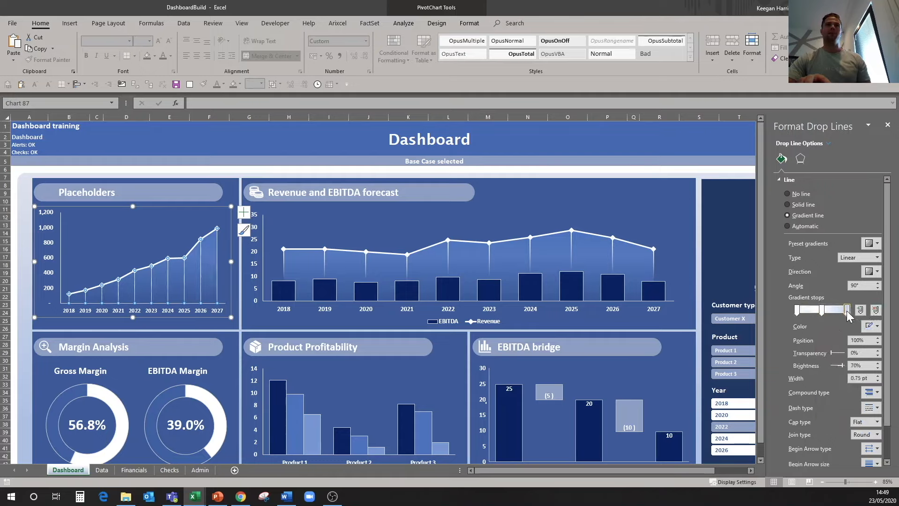
# - Make the drop lines' end gradient stop white with 100% transparency and adjust the transparency of the 50% stop
pyautogui.click(872, 326)
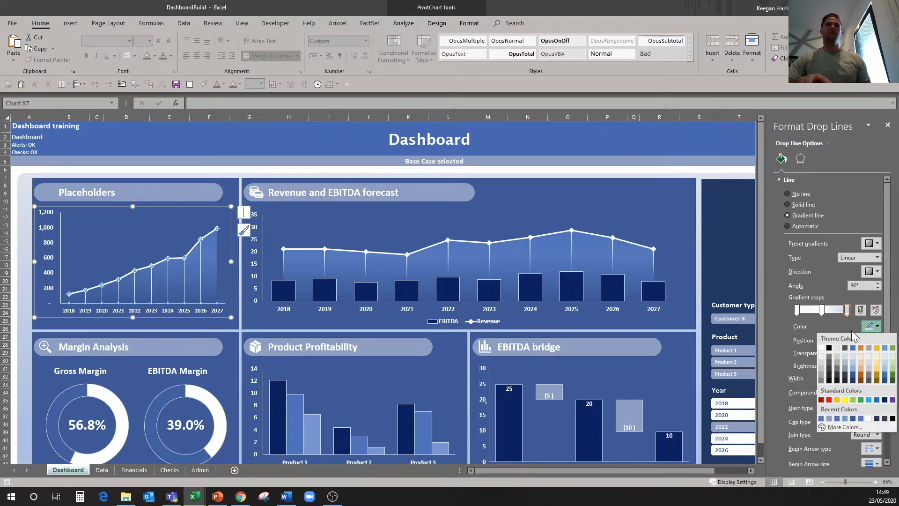
pyautogui.click(823, 349)
pyautogui.moveTo(869, 353); pyautogui.dragTo(836, 357)
pyautogui.write('100')
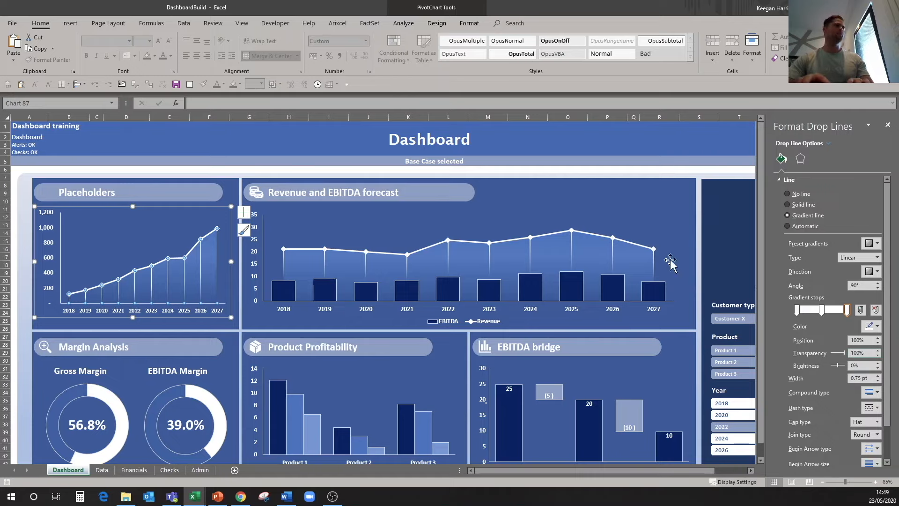
pyautogui.click(822, 311)
pyautogui.moveTo(868, 354); pyautogui.dragTo(824, 362)
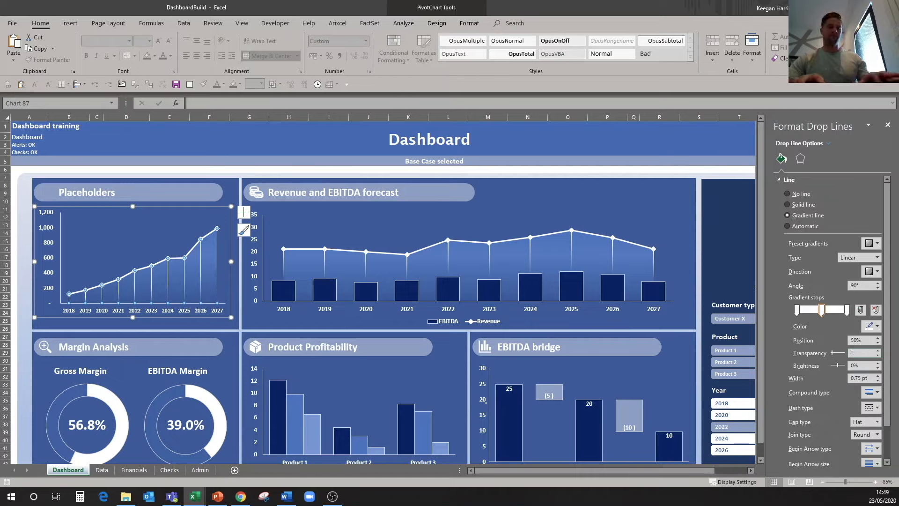
pyautogui.click(187, 159)
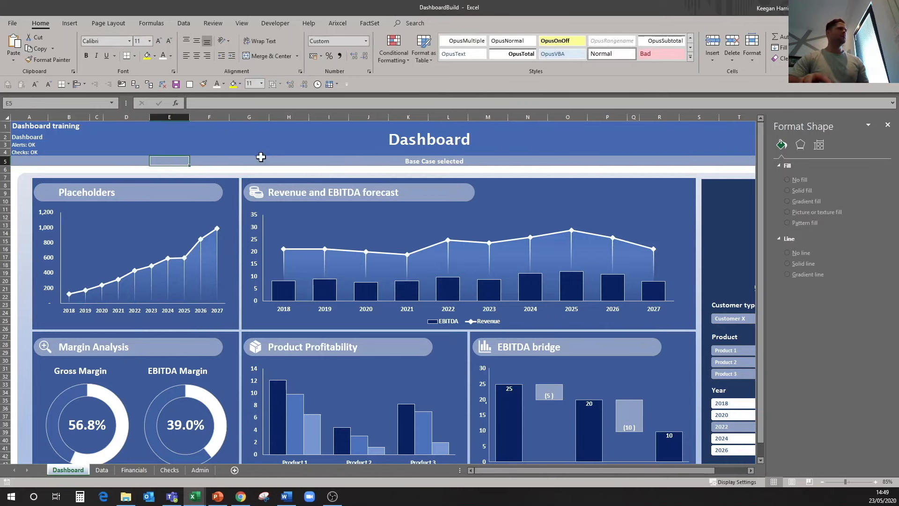
# - Check the Revenue drop lines' format, increase the employees drop lines' width to match, and close the formatting pane
pyautogui.click(200, 266)
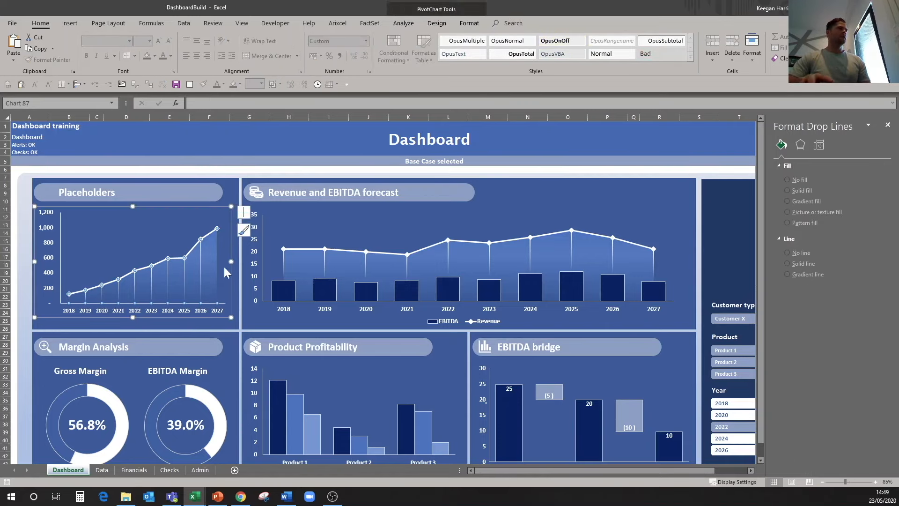
pyautogui.click(325, 262)
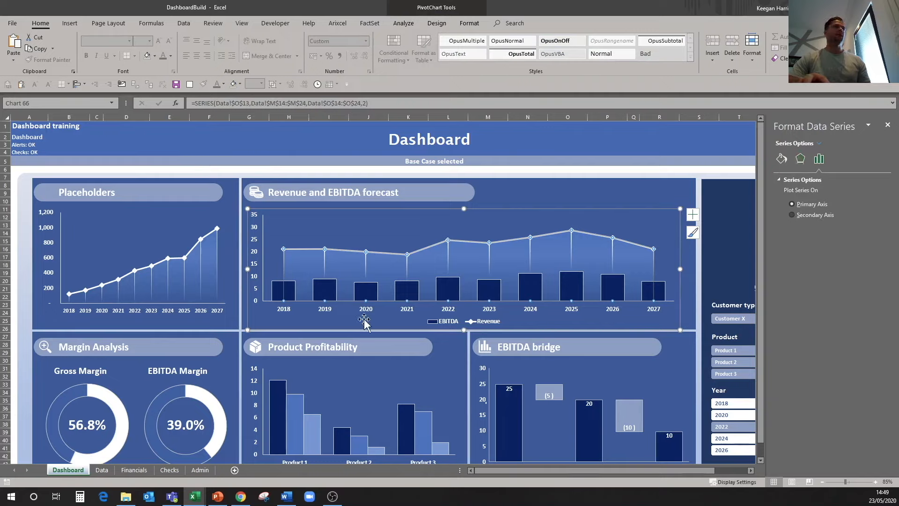
pyautogui.click(325, 267)
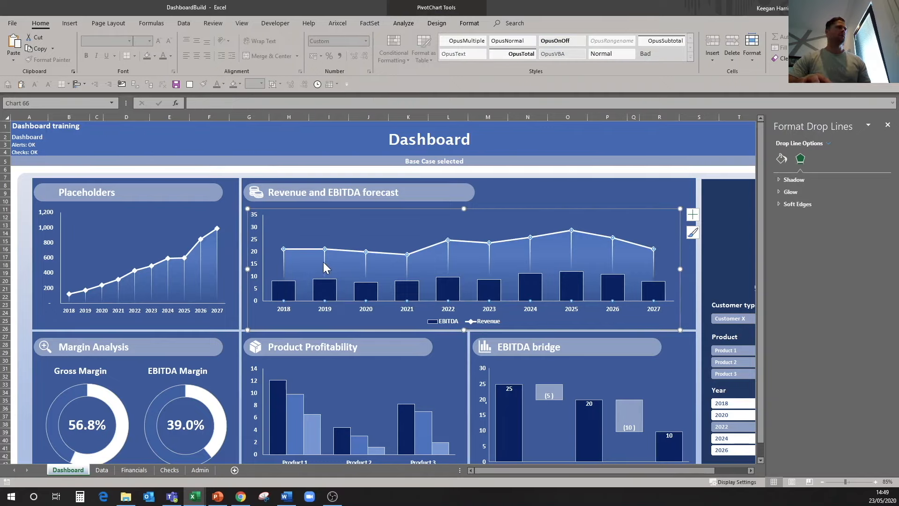
pyautogui.rightClick(326, 268)
pyautogui.click(361, 324)
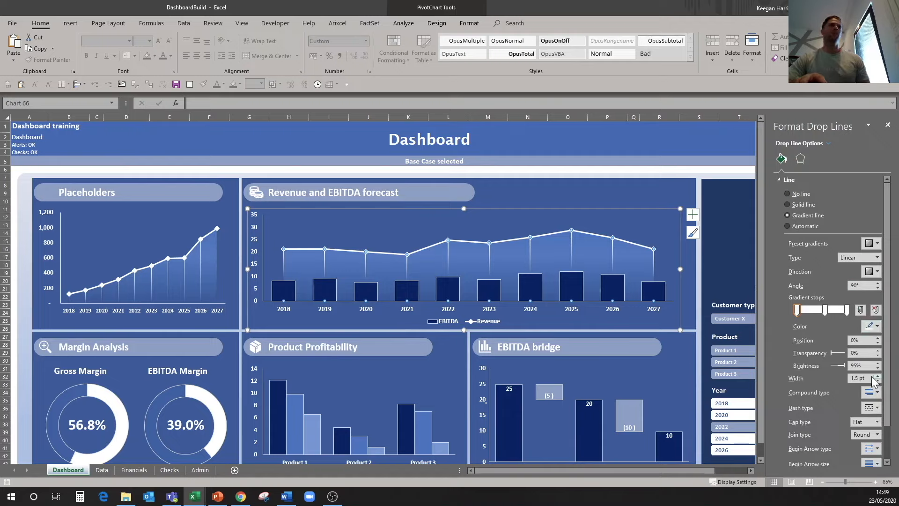
pyautogui.click(183, 269)
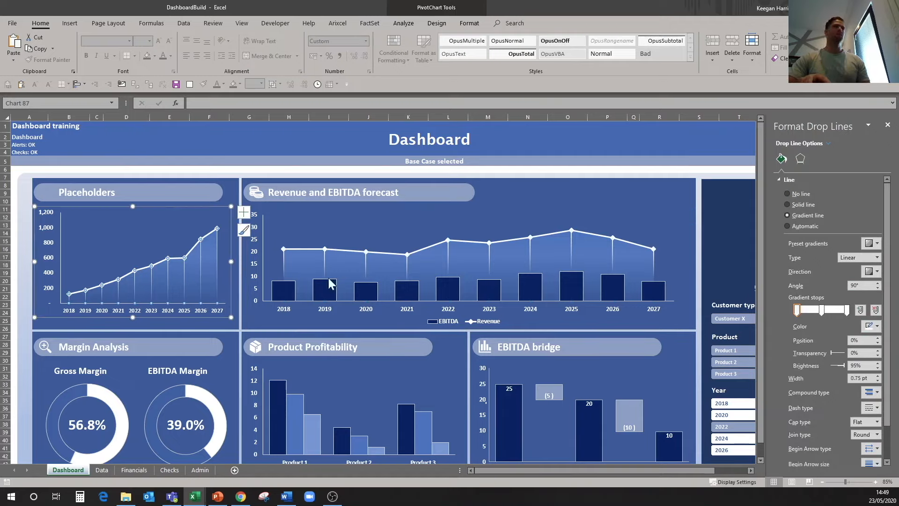
pyautogui.click(879, 376)
pyautogui.click(209, 144)
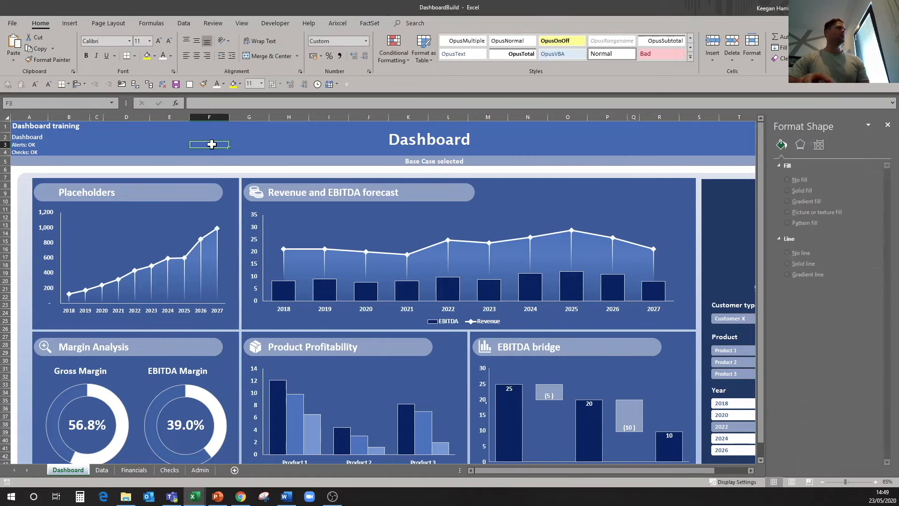
pyautogui.click(888, 126)
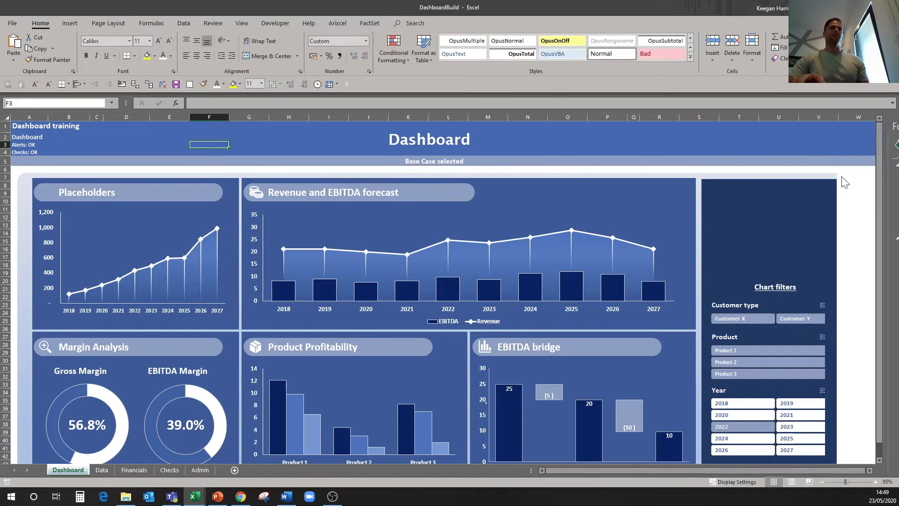
# - Shift the Customer type, Product and Year slicers slightly upward in the Chart filters panel to free space below them
pyautogui.scroll(-3, 845, 305)
pyautogui.click(762, 229)
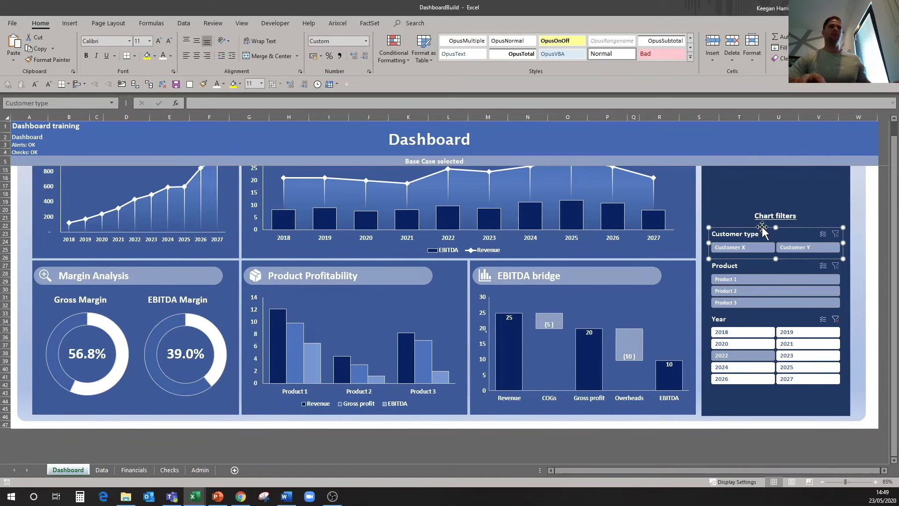
pyautogui.moveTo(762, 229); pyautogui.dragTo(762, 224)
pyautogui.click(761, 267)
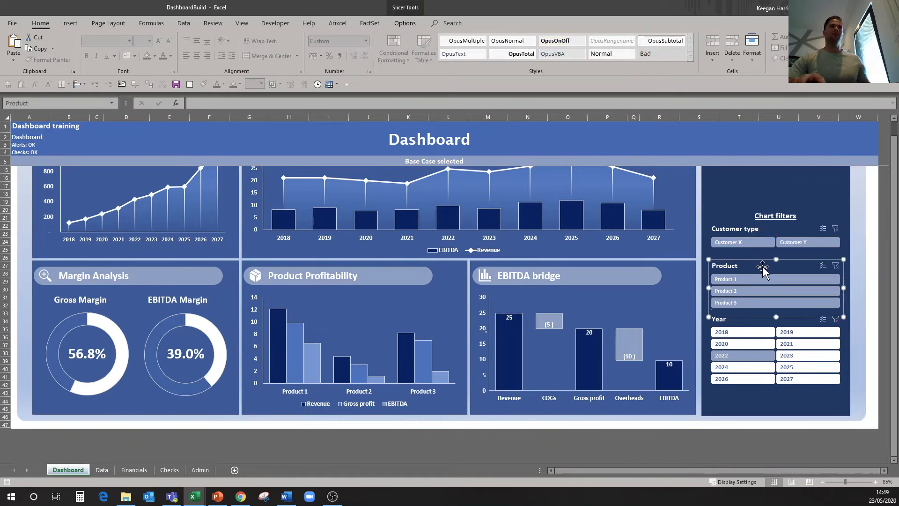
pyautogui.moveTo(761, 267); pyautogui.dragTo(761, 258)
pyautogui.click(750, 322)
pyautogui.moveTo(750, 321); pyautogui.dragTo(758, 310)
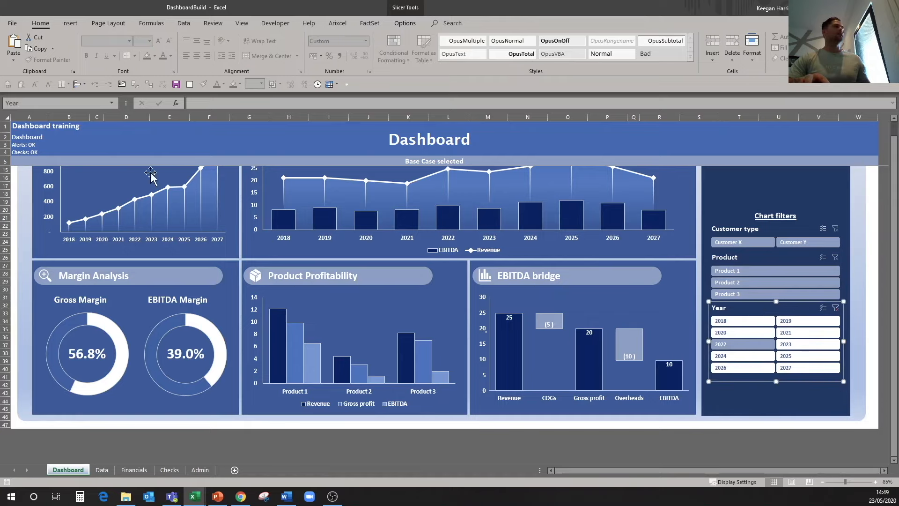
pyautogui.click(867, 234)
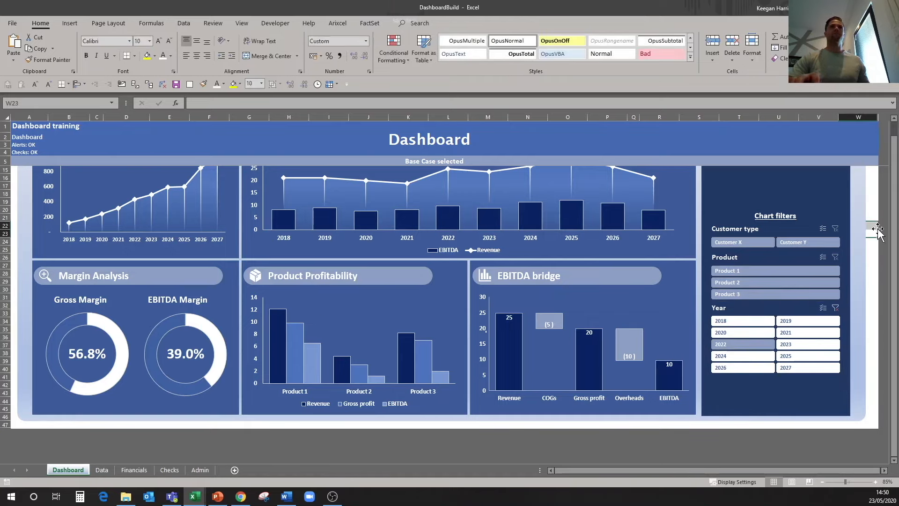
# - Collapse the ribbon and rename the Placeholders heading as Employees
pyautogui.scroll(3, 867, 237)
pyautogui.hotkey('ctrl', 'F1')
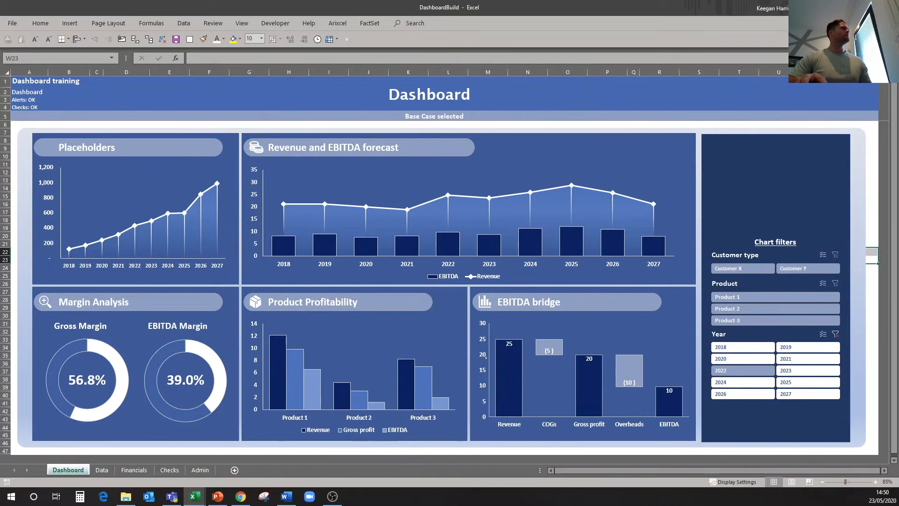
pyautogui.doubleClick(87, 148)
pyautogui.write('Employees')
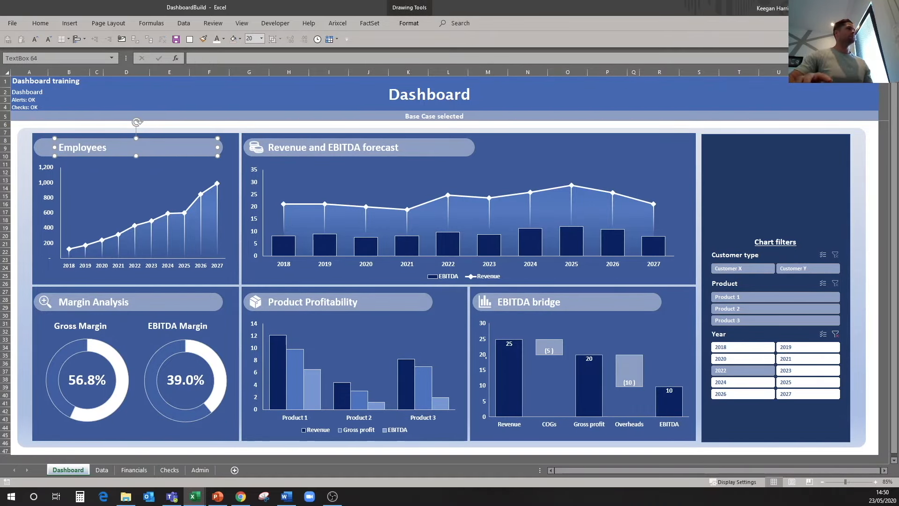
# - Insert an Employee Division slicer for the Employees pivot chart
pyautogui.click(166, 204)
pyautogui.click(406, 24)
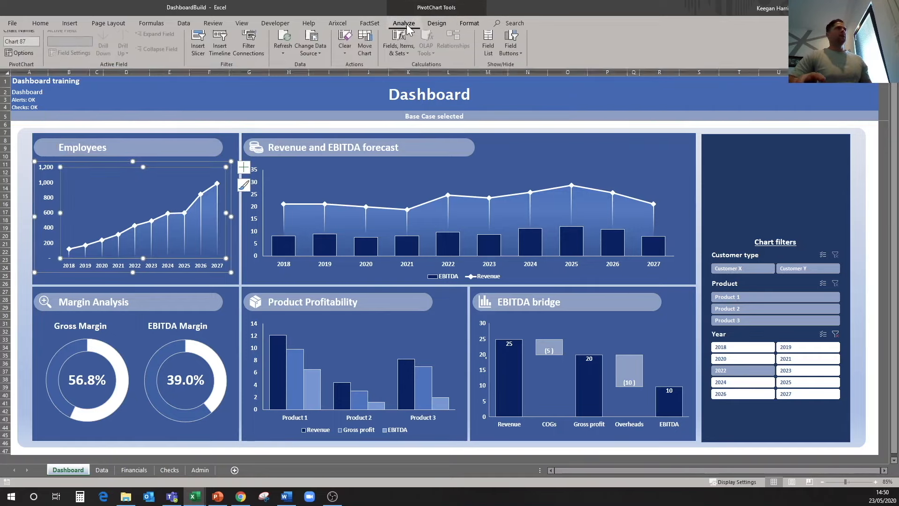
pyautogui.click(209, 53)
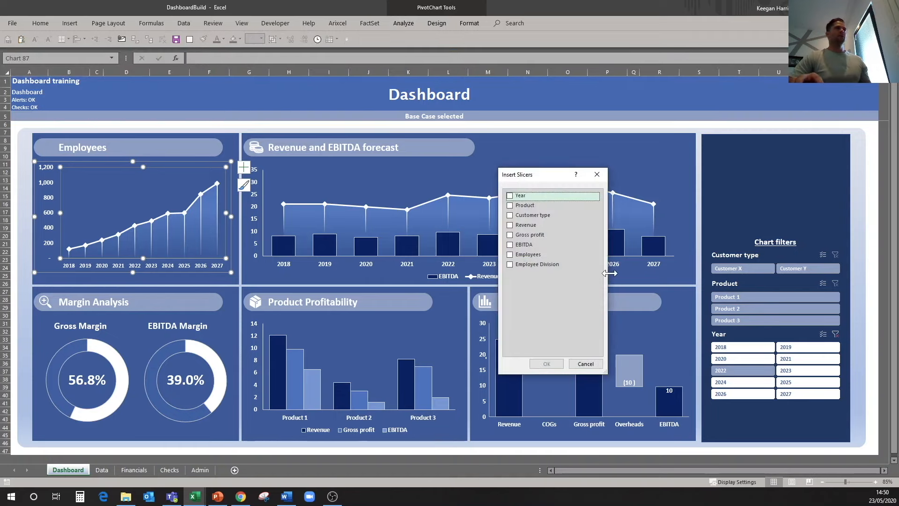
pyautogui.click(509, 264)
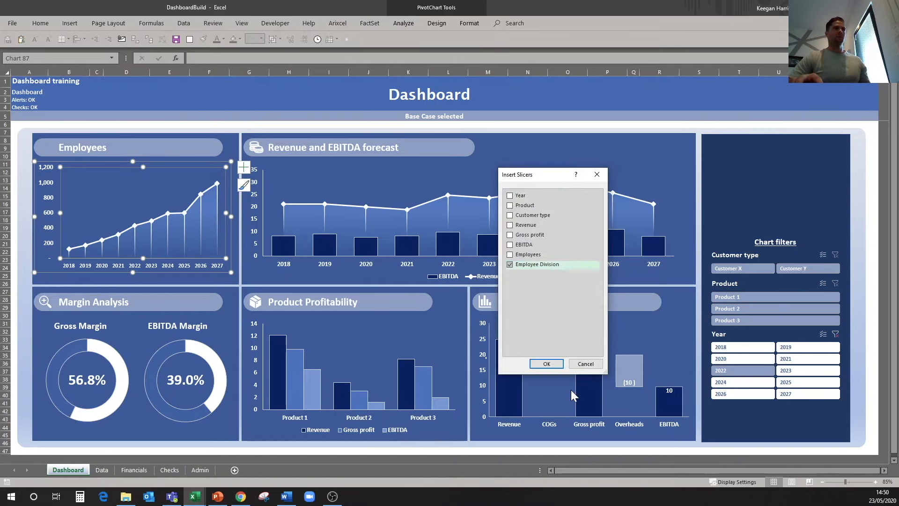
pyautogui.click(547, 364)
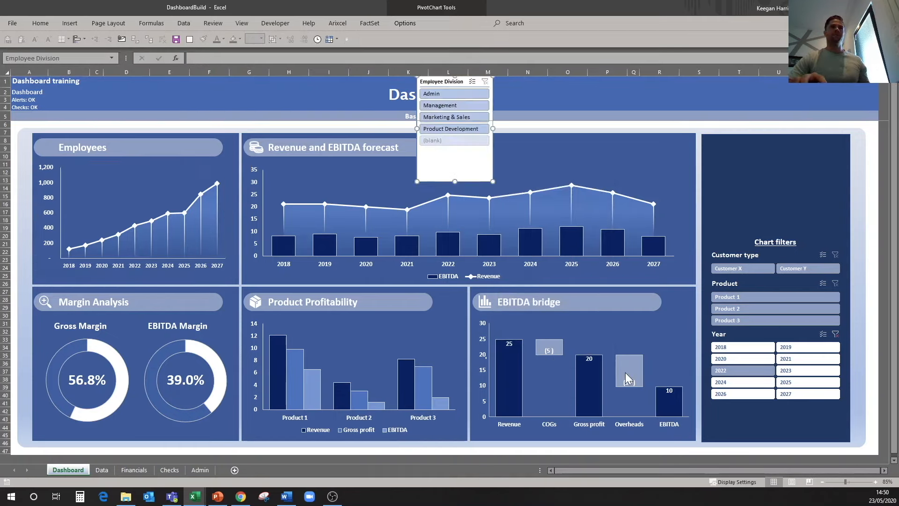
# - Move the Employee Division slicer clear of the dashboard header and apply the dark blue slicer style used by the other slicers
pyautogui.moveTo(489, 157); pyautogui.dragTo(588, 265)
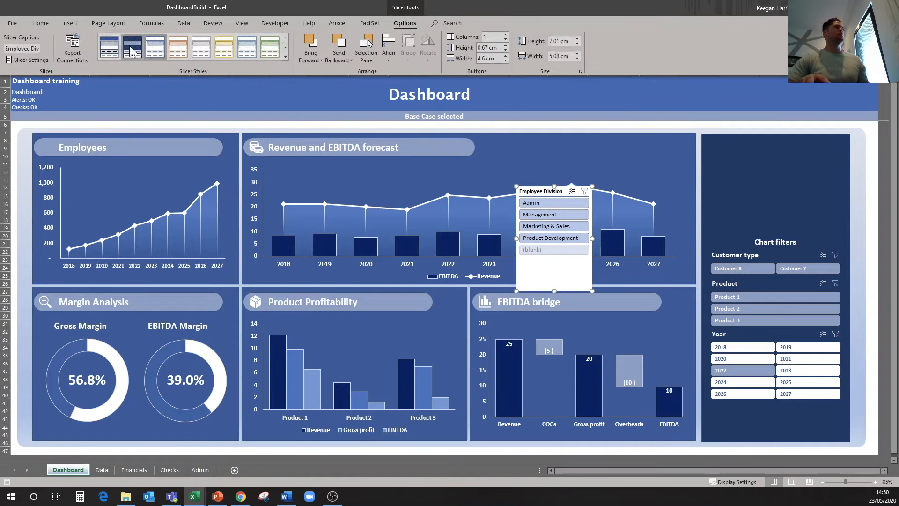
pyautogui.click(132, 47)
pyautogui.click(562, 186)
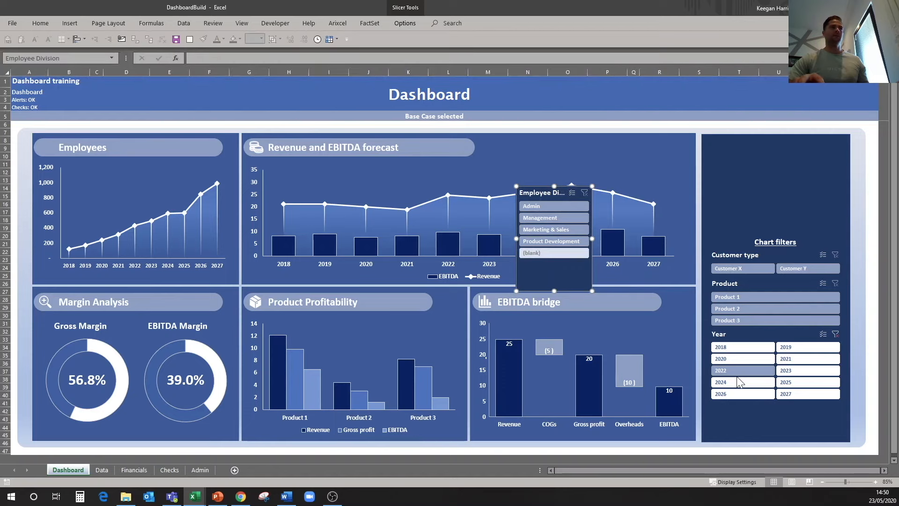
# - Place the Employee Division slicer beneath the Year slicer, set it to two columns and resize it to fit the filter panel
pyautogui.moveTo(561, 187); pyautogui.dragTo(754, 426)
pyautogui.moveTo(785, 348); pyautogui.dragTo(848, 392)
pyautogui.click(405, 23)
pyautogui.click(483, 35)
pyautogui.click(793, 400)
pyautogui.moveTo(778, 454); pyautogui.dragTo(779, 438)
# - Select the Chart filters title together with all four slicers and nudge them upward within the filter panel
pyautogui.click(775, 242)
pyautogui.keyDown('shift'); pyautogui.click(759, 256); pyautogui.keyUp('shift')
pyautogui.keyDown('shift'); pyautogui.click(757, 284); pyautogui.keyUp('shift')
pyautogui.keyDown('shift'); pyautogui.click(758, 347); pyautogui.keyUp('shift')
pyautogui.keyDown('shift'); pyautogui.click(763, 408); pyautogui.keyUp('shift')
pyautogui.press('Up')
pyautogui.press('Up')
pyautogui.press('Up')
pyautogui.press('Up')
pyautogui.press('Up')
pyautogui.press('Up')
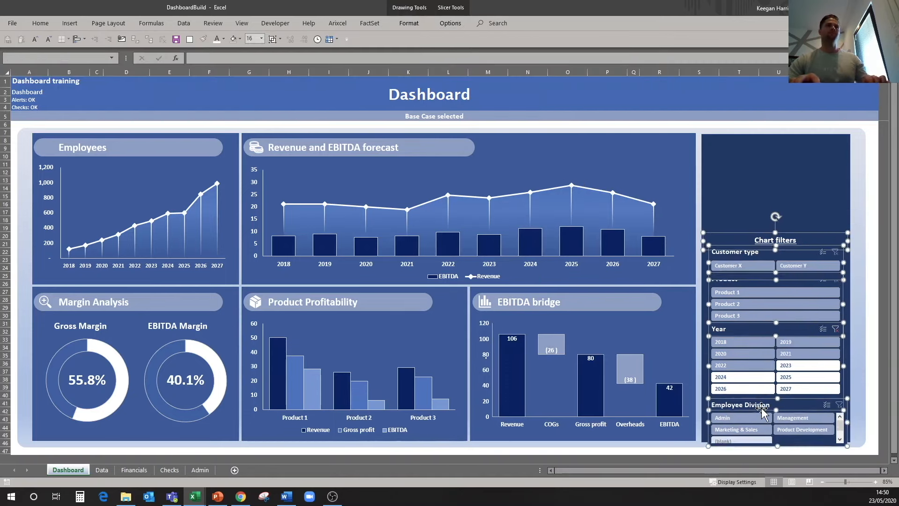
pyautogui.press('Escape')
pyautogui.click(771, 225)
# - Test the Employee Division slicer with single divisions such as Management and Product Development, and clear its filter
pyautogui.click(833, 408)
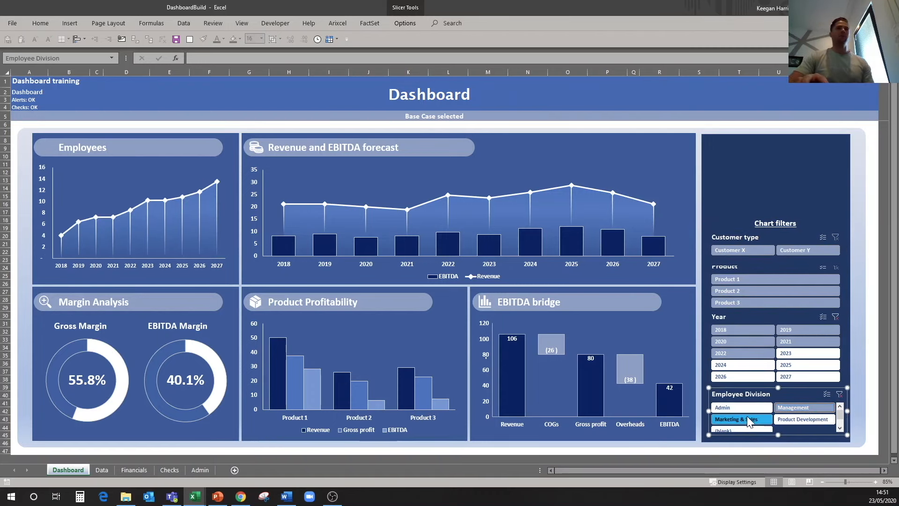
pyautogui.click(794, 417)
pyautogui.click(763, 407)
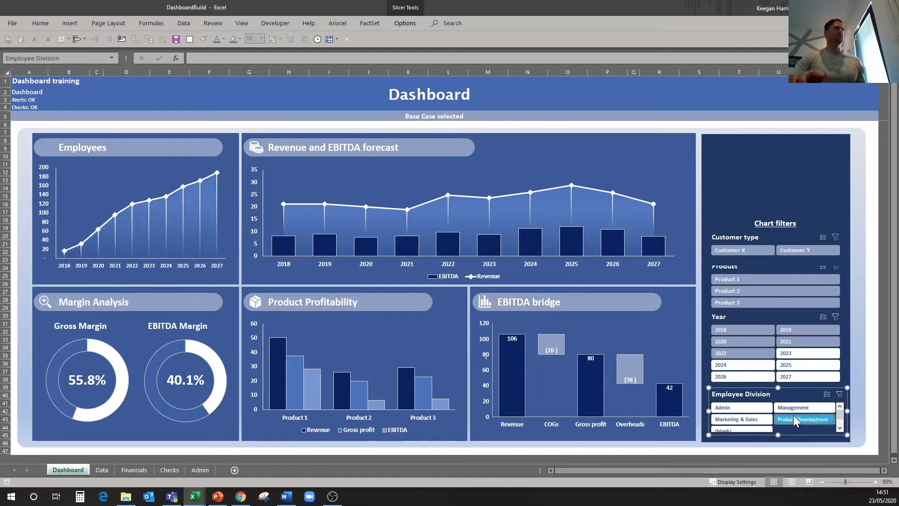
pyautogui.click(840, 395)
# - Select the Employees chart and stretch it slightly taller within its panel
pyautogui.click(76, 270)
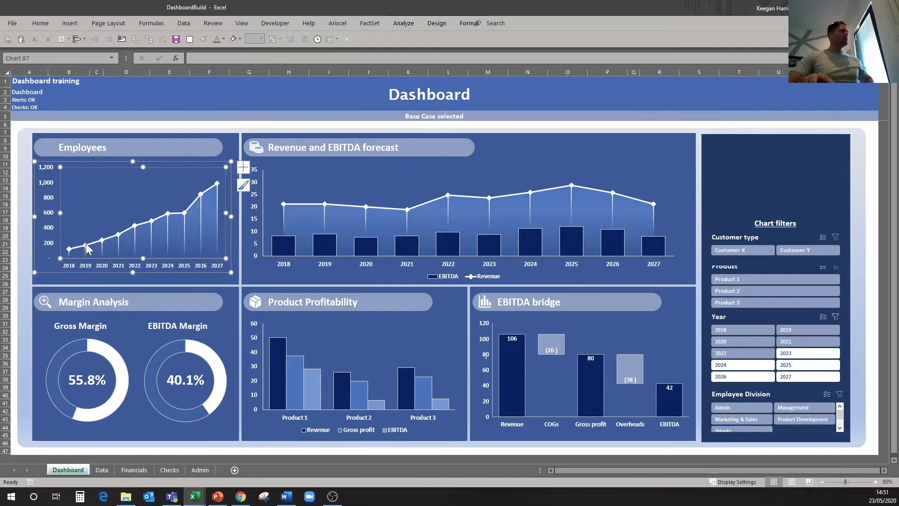
pyautogui.click(123, 278)
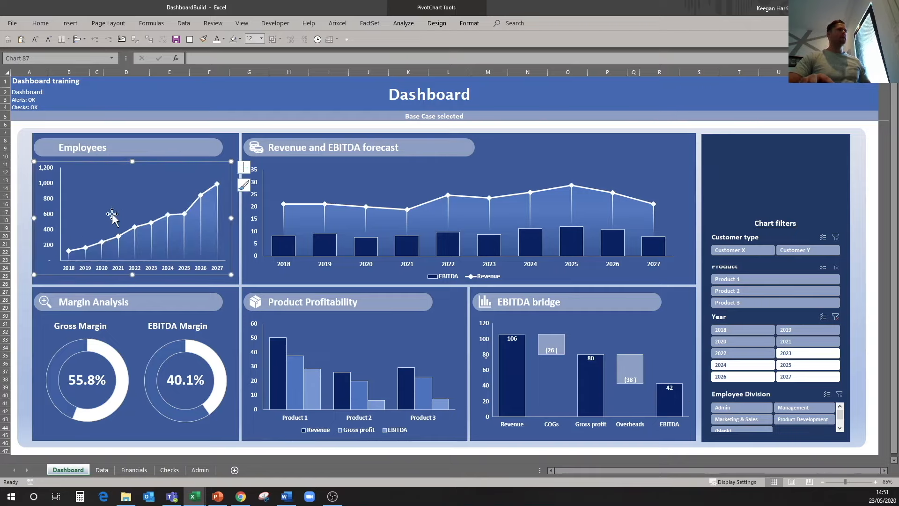
# - Insert an icon of three standing people onto the dashboard, found by searching the icon library for "peop"
pyautogui.moveTo(133, 275); pyautogui.dragTo(133, 266)
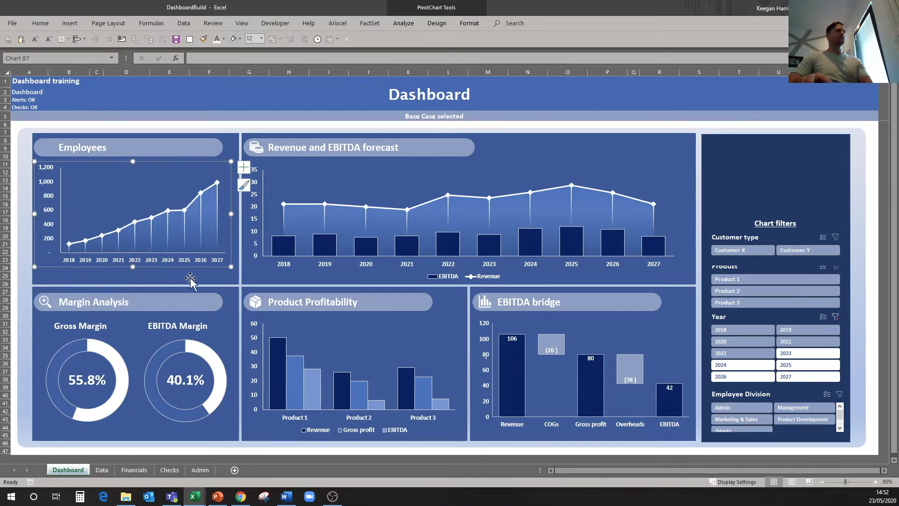
pyautogui.hotkey('ctrl', 'z')
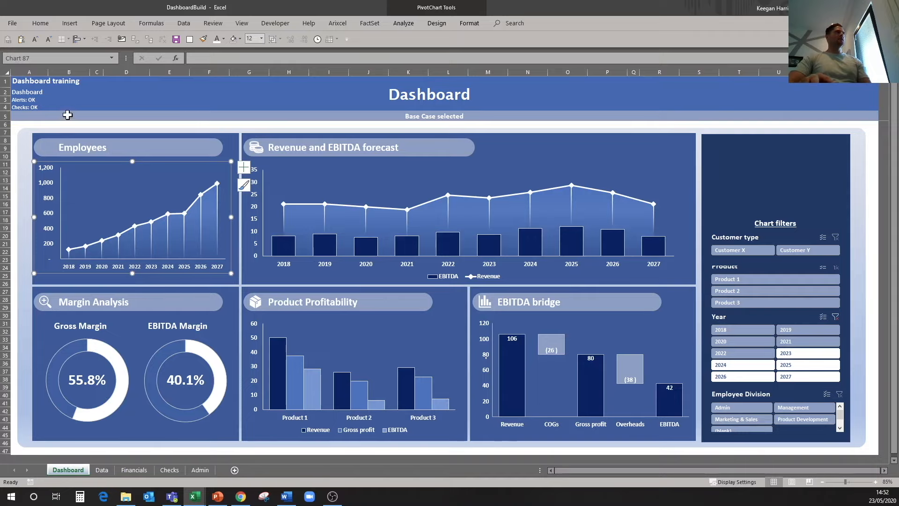
pyautogui.click(75, 22)
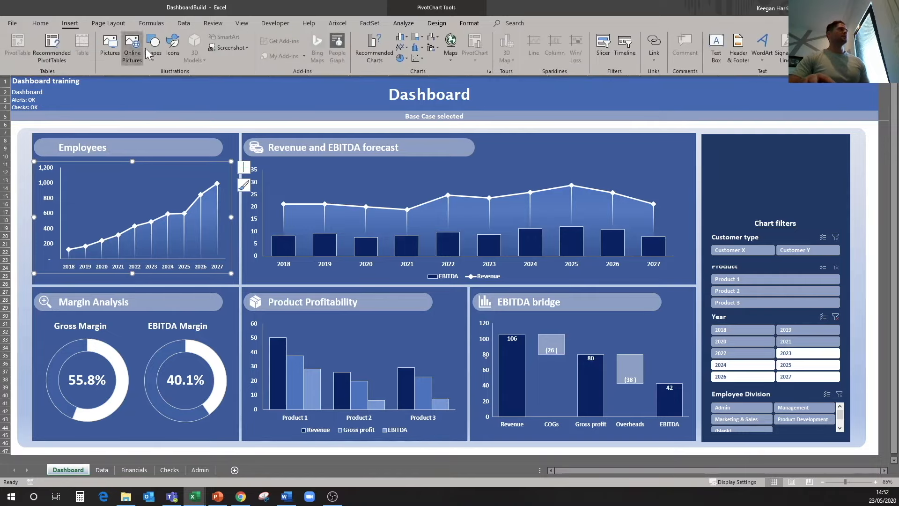
pyautogui.click(170, 50)
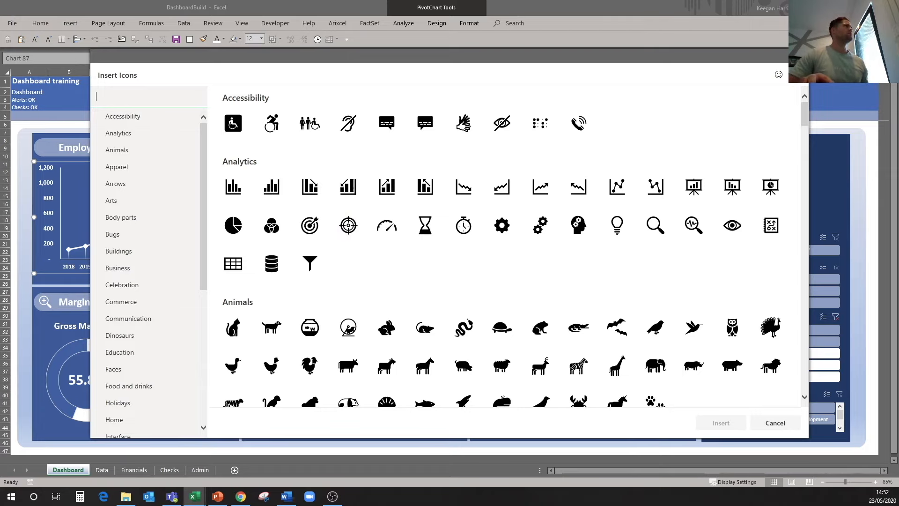
pyautogui.write('peop')
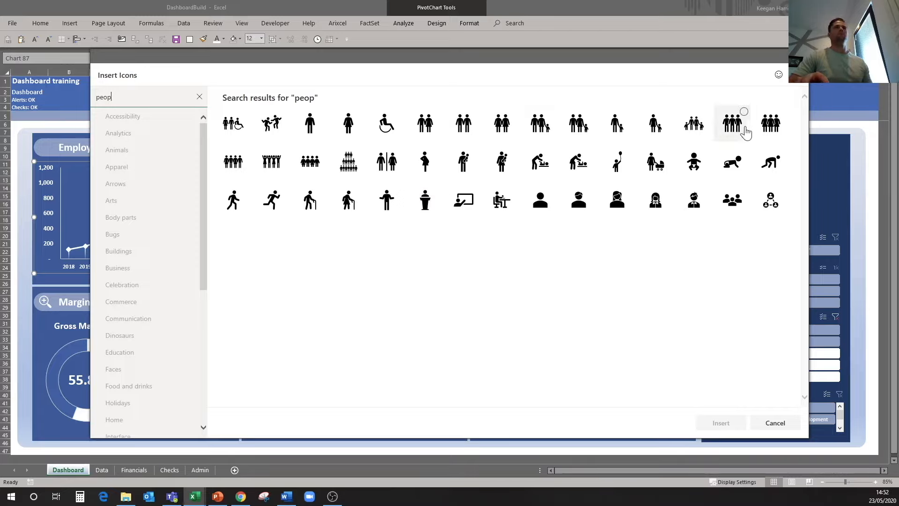
pyautogui.click(726, 136)
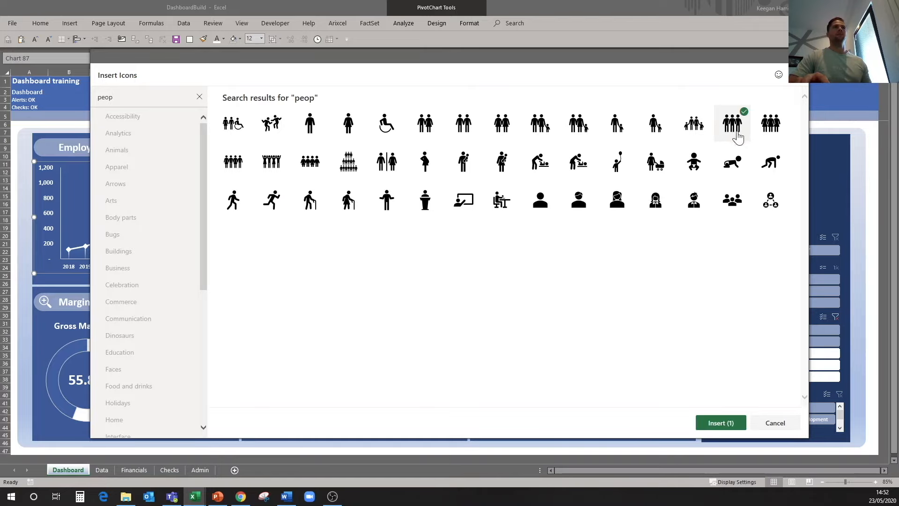
pyautogui.click(733, 423)
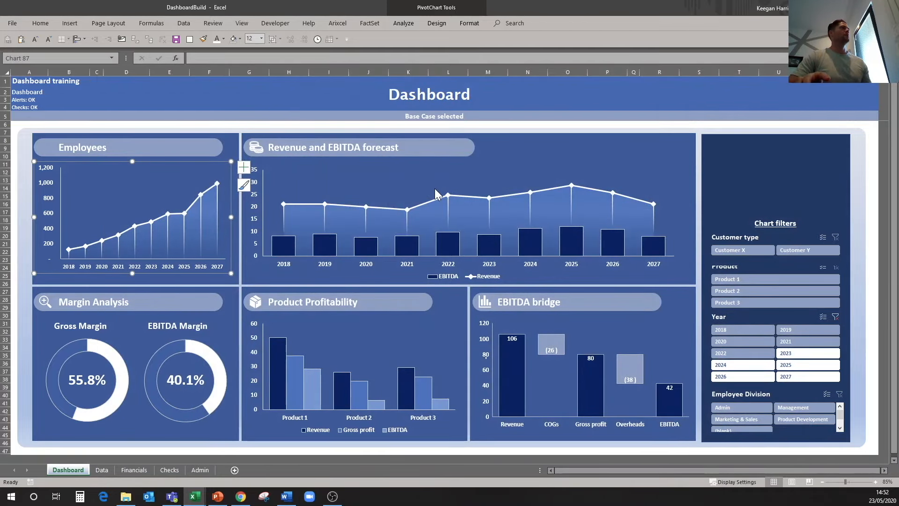
# - Fill the inserted people icon with white
pyautogui.click(417, 23)
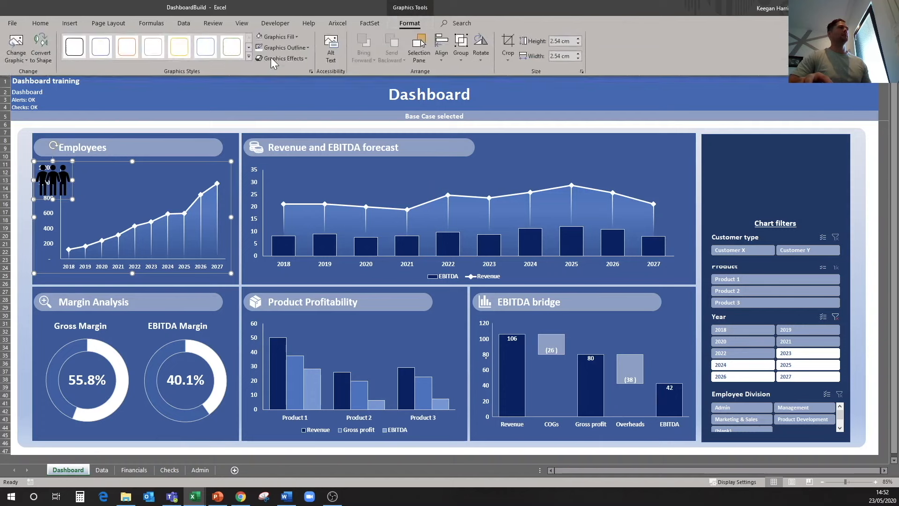
pyautogui.click(279, 37)
pyautogui.click(258, 69)
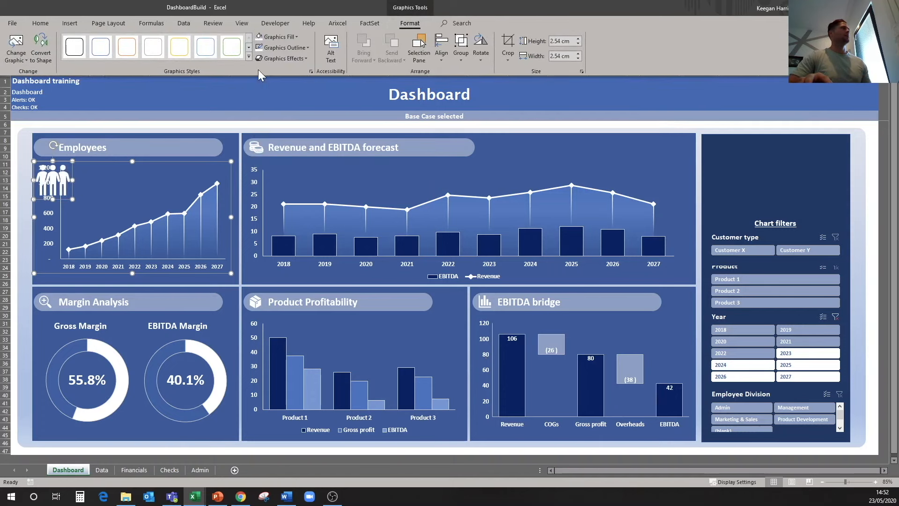
# - Cut the people icon out of the Employees chart, paste it onto the sheet, and place it at small size beside the Employees title
pyautogui.click(72, 197)
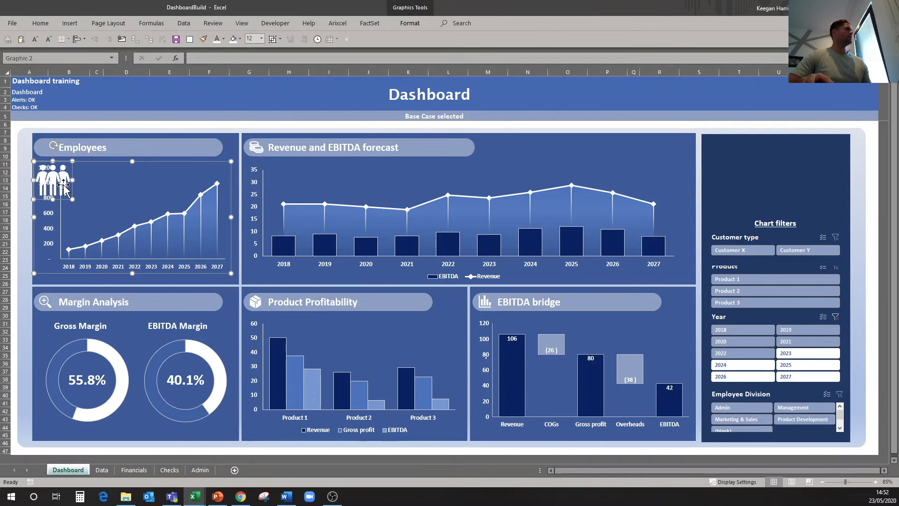
pyautogui.click(26, 163)
pyautogui.click(58, 185)
pyautogui.moveTo(59, 183); pyautogui.dragTo(78, 171)
pyautogui.hotkey('ctrl', 'x')
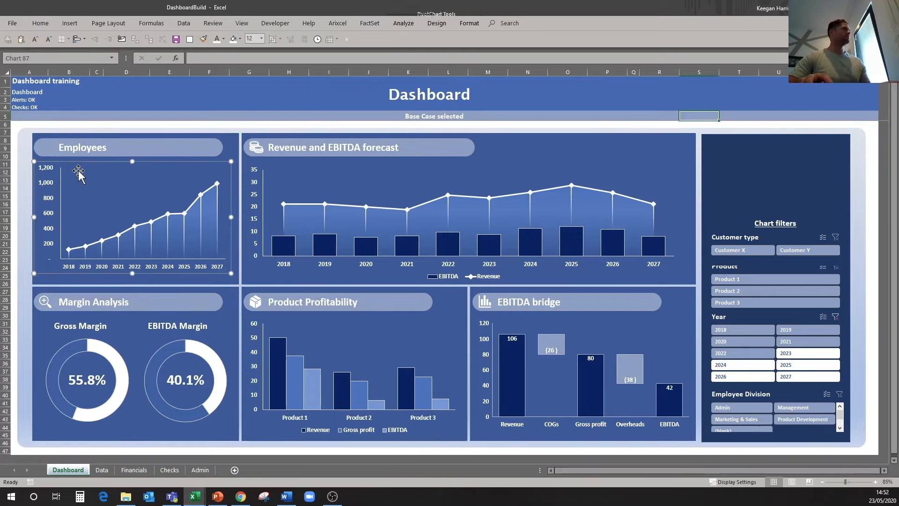
pyautogui.click(114, 110)
pyautogui.hotkey('ctrl', 'v')
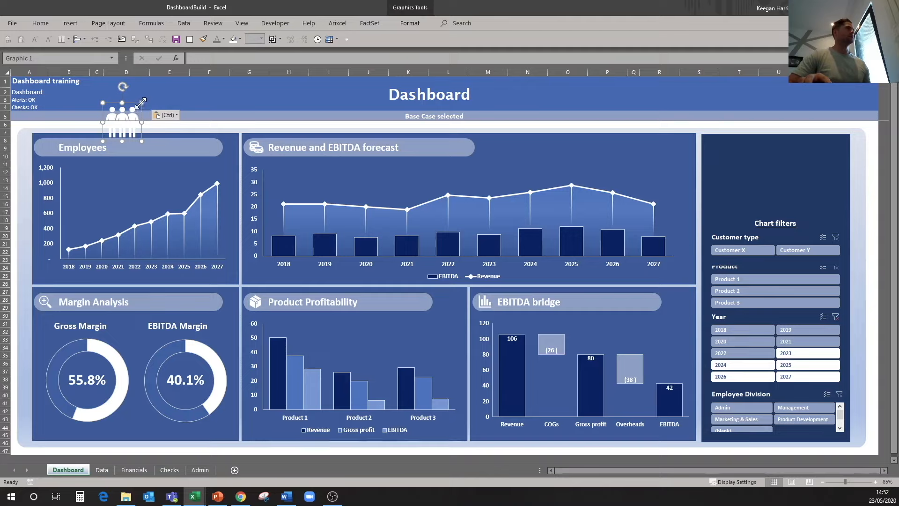
pyautogui.moveTo(125, 116); pyautogui.dragTo(51, 142)
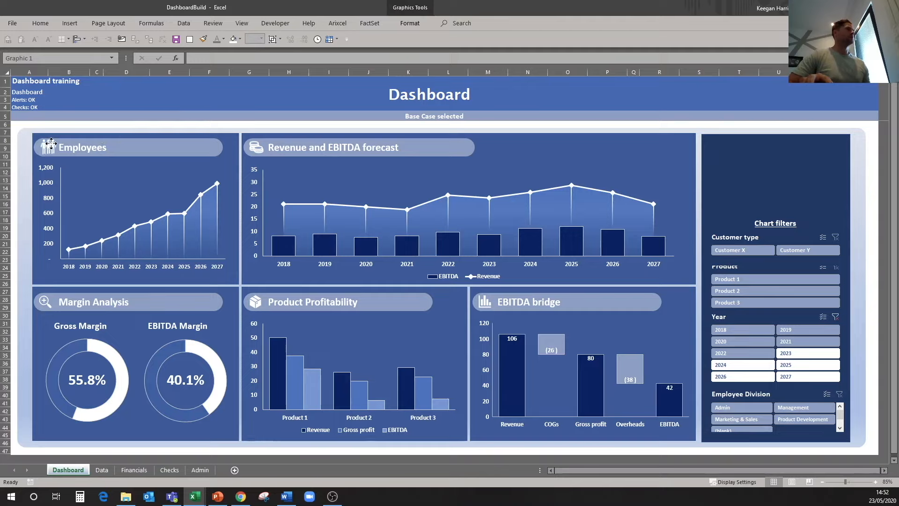
pyautogui.click(268, 90)
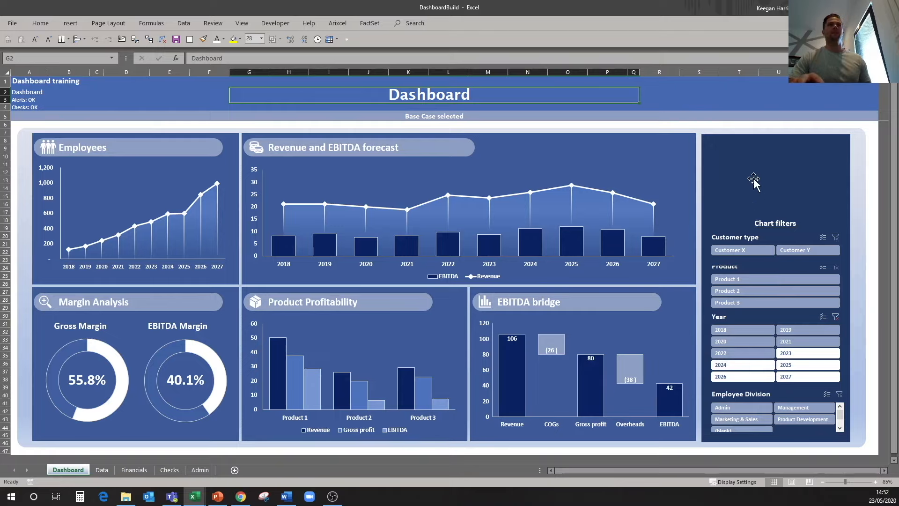
# - Nudge the Customer type slicer and the Chart filters title slightly upward in the filter panel, clear of the Product slicer
pyautogui.click(750, 237)
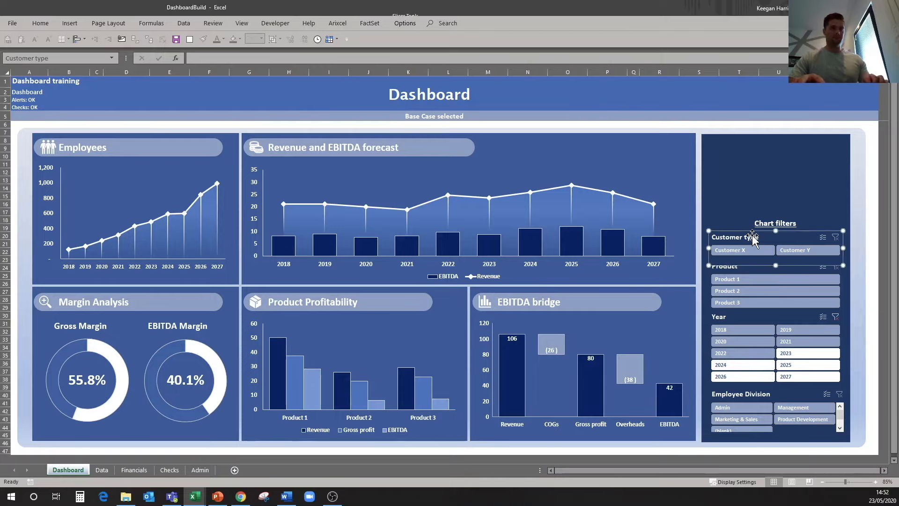
pyautogui.click(758, 227)
pyautogui.click(766, 211)
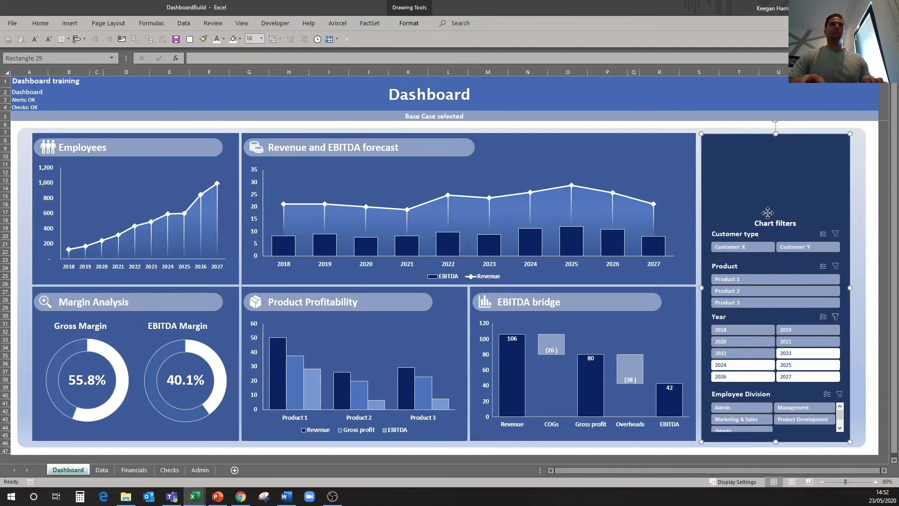
pyautogui.moveTo(807, 236); pyautogui.dragTo(807, 232)
pyautogui.click(794, 107)
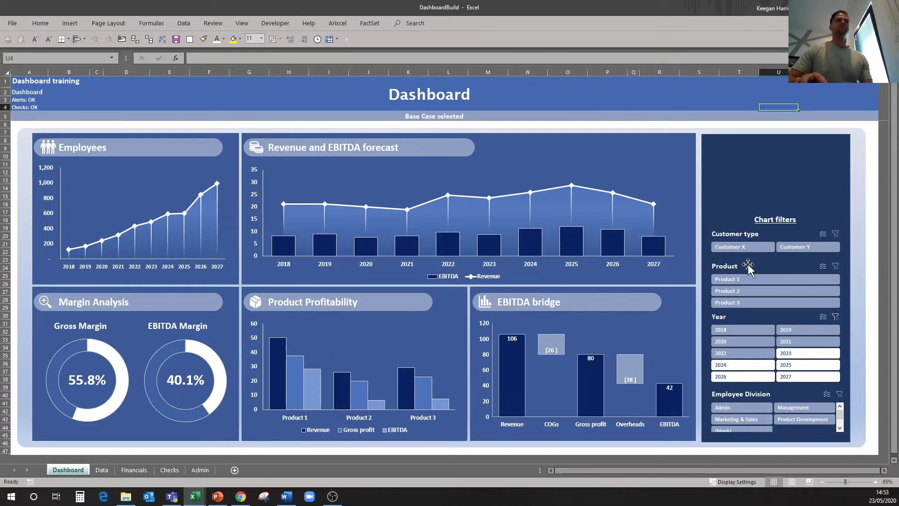
# - Test the Customer type, Product and Year slicers with Customer Y, Products 1 and 2, and the year 2018
pyautogui.click(753, 248)
pyautogui.click(795, 245)
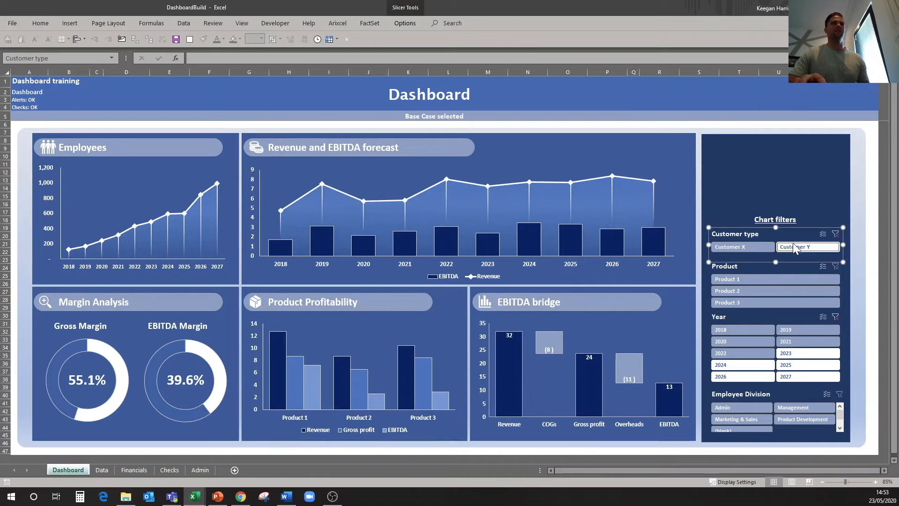
pyautogui.click(745, 192)
pyautogui.click(769, 280)
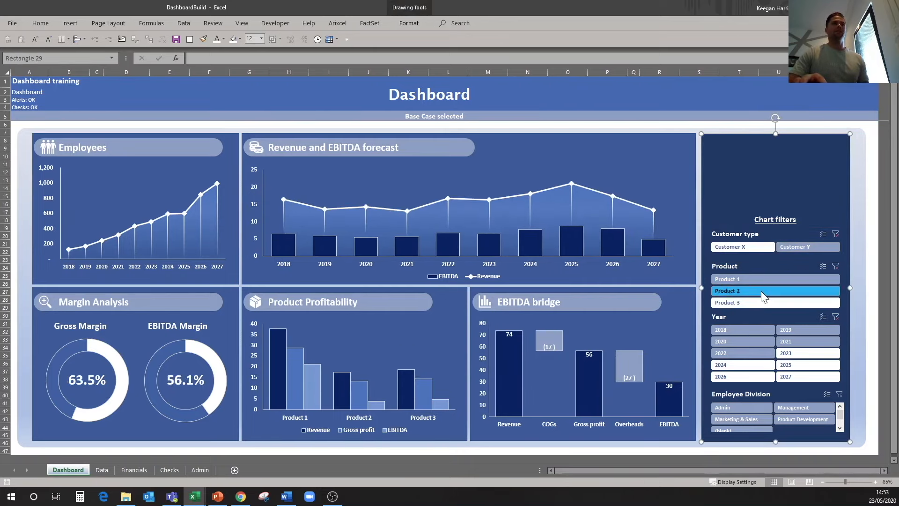
pyautogui.click(761, 291)
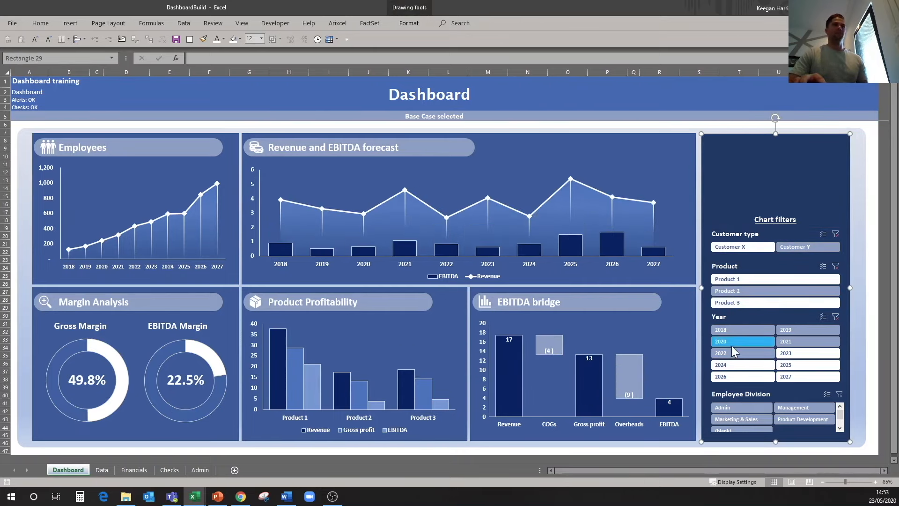
pyautogui.click(741, 330)
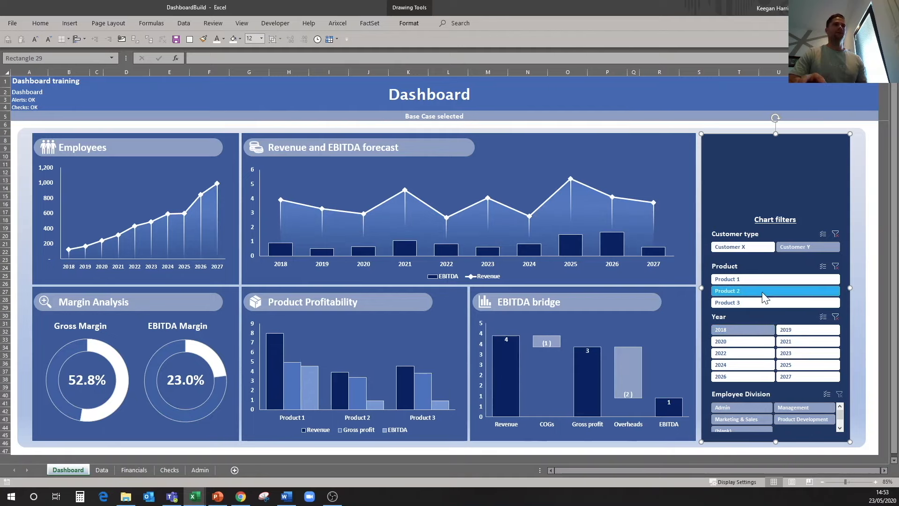
pyautogui.click(762, 279)
pyautogui.click(804, 247)
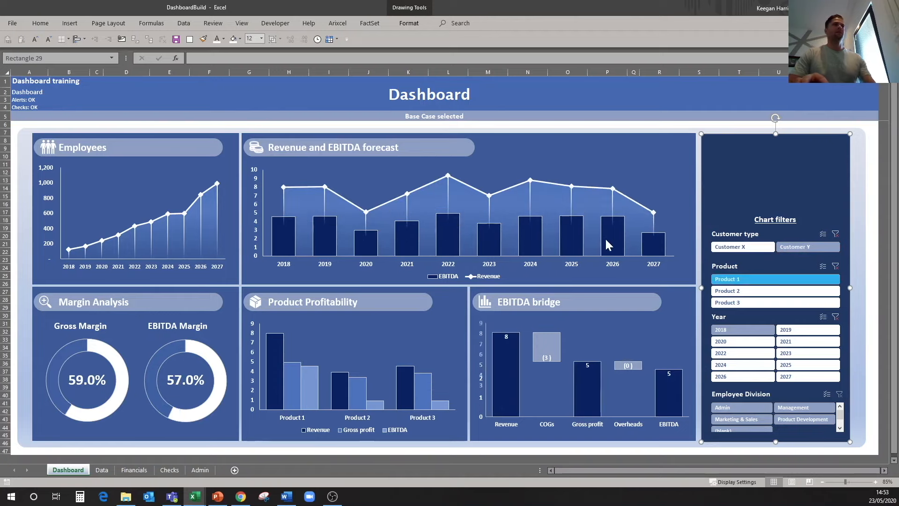
# - Filter the Employee Division slicer to Management, clear that filter again and deselect the filter panel
pyautogui.click(803, 408)
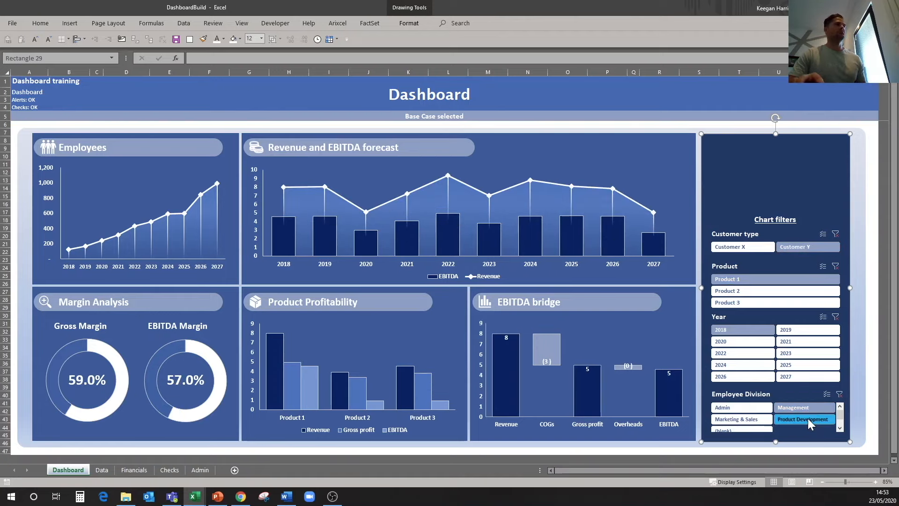
pyautogui.click(840, 394)
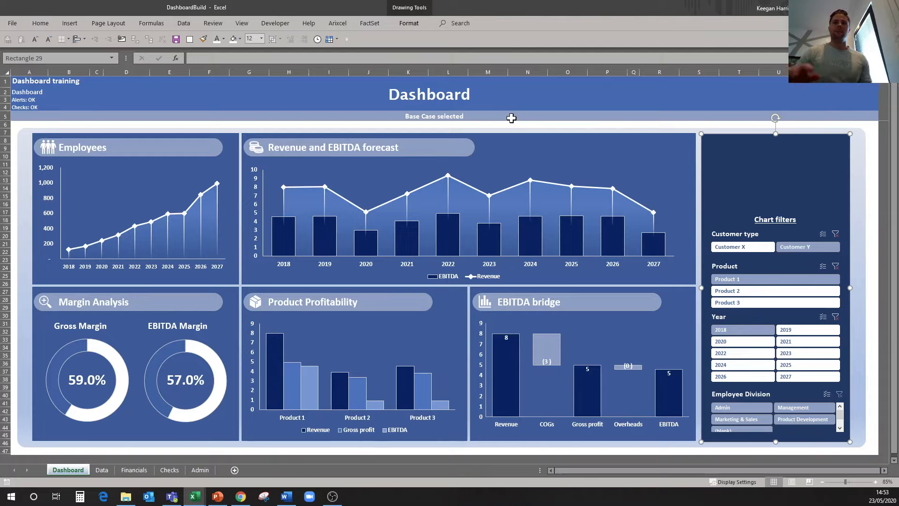
pyautogui.click(768, 112)
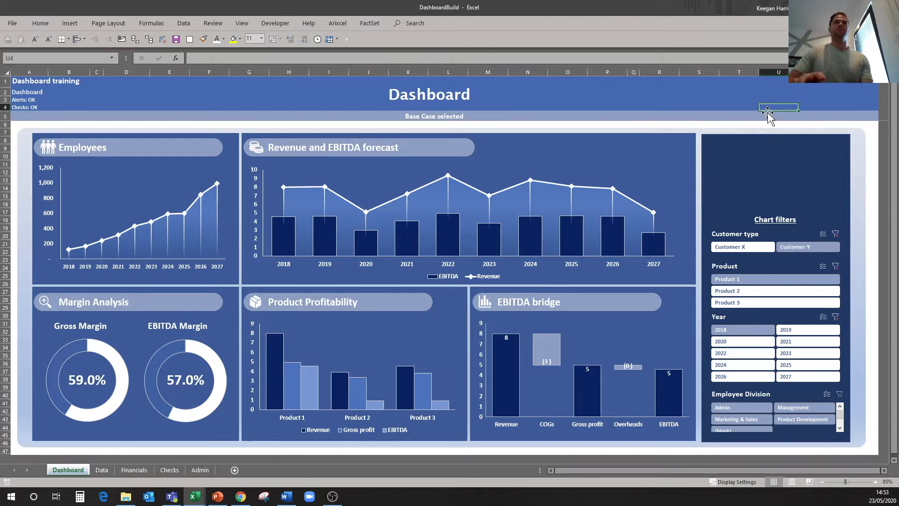
# - Switch to the DashboardExampleBuild workbook and try its case selection with the Downside Case
pyautogui.click(194, 496)
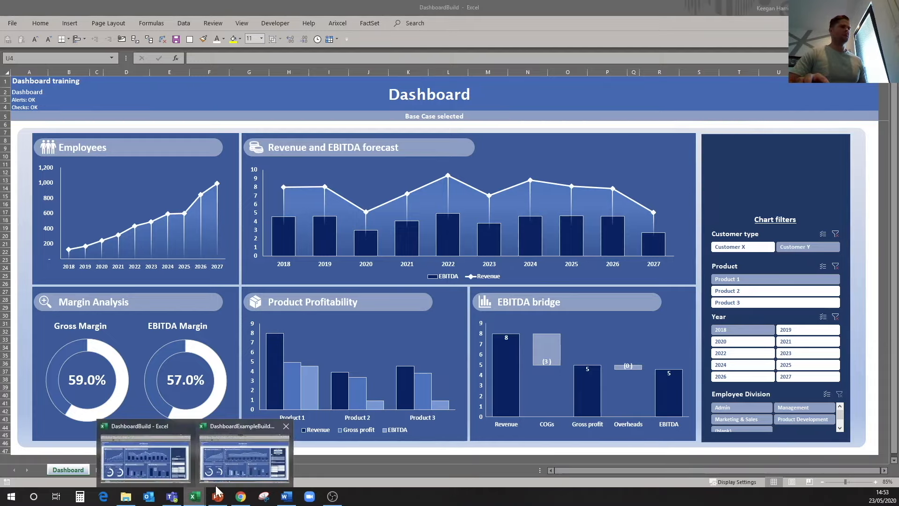
pyautogui.click(243, 457)
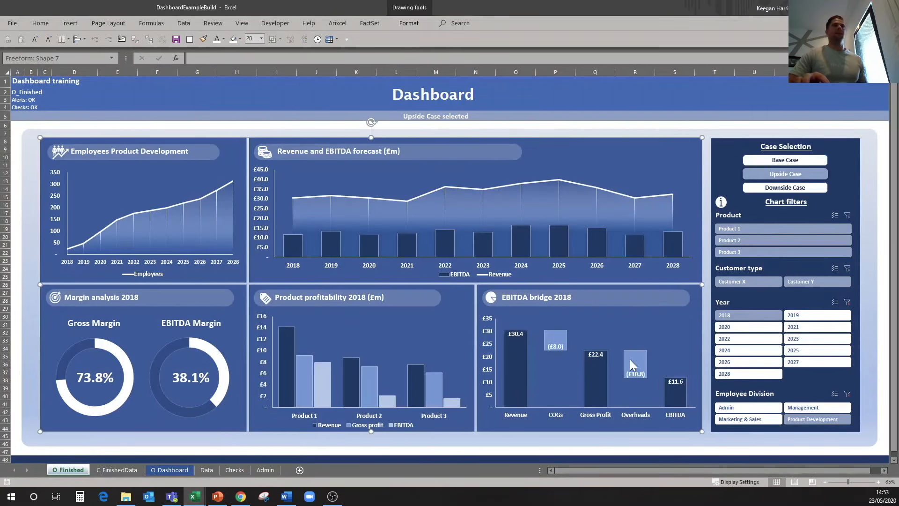
pyautogui.click(792, 188)
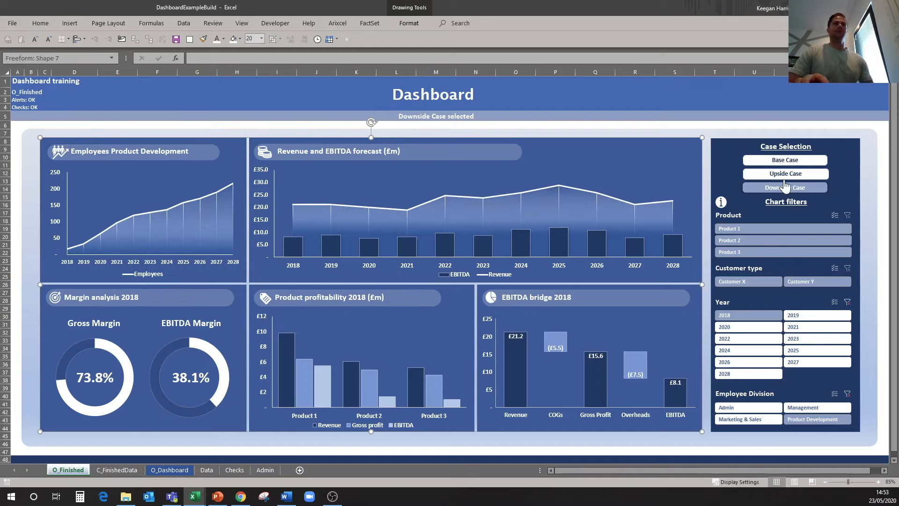
pyautogui.click(758, 80)
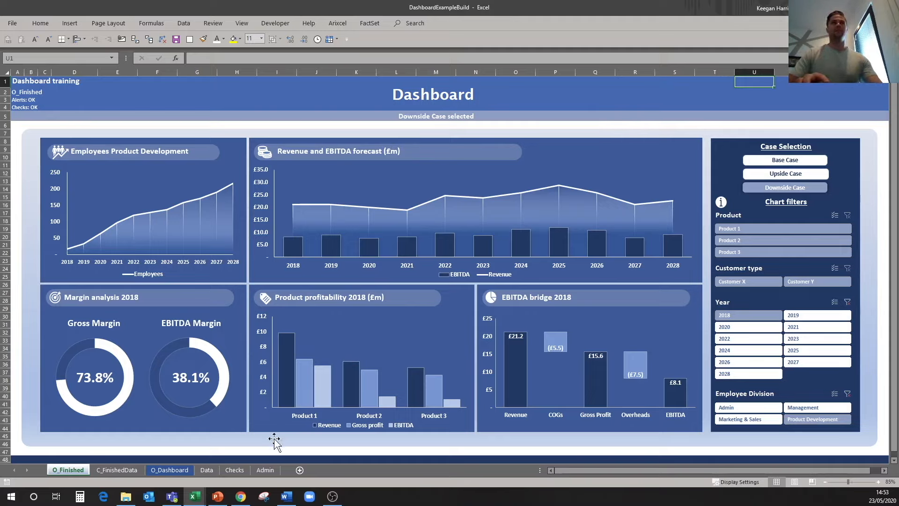
# - Return to the DashboardBuild workbook and display the dashboard data table on the Data sheet
pyautogui.click(201, 497)
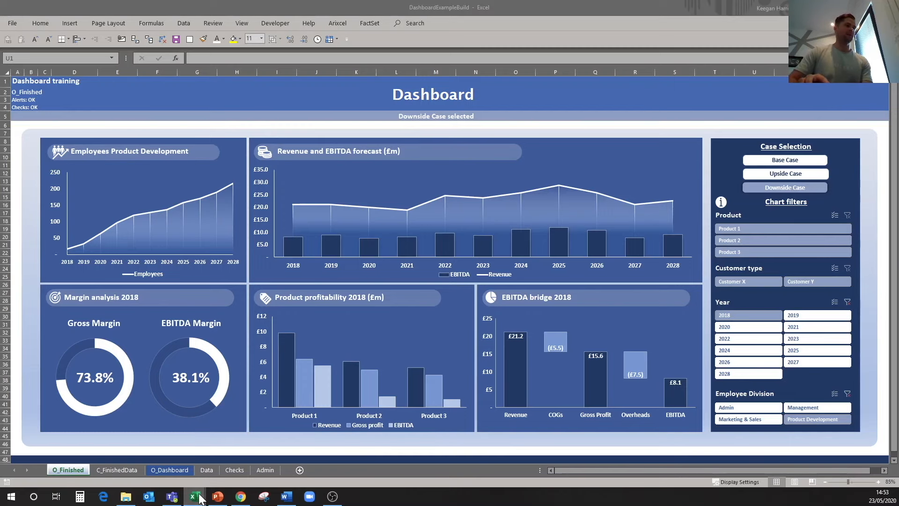
pyautogui.click(164, 457)
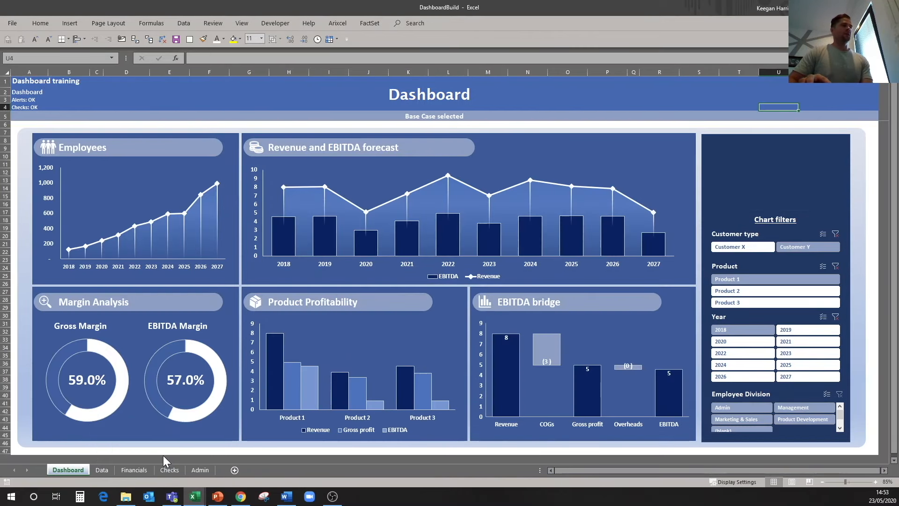
pyautogui.click(103, 470)
pyautogui.scroll(1, 435, 302)
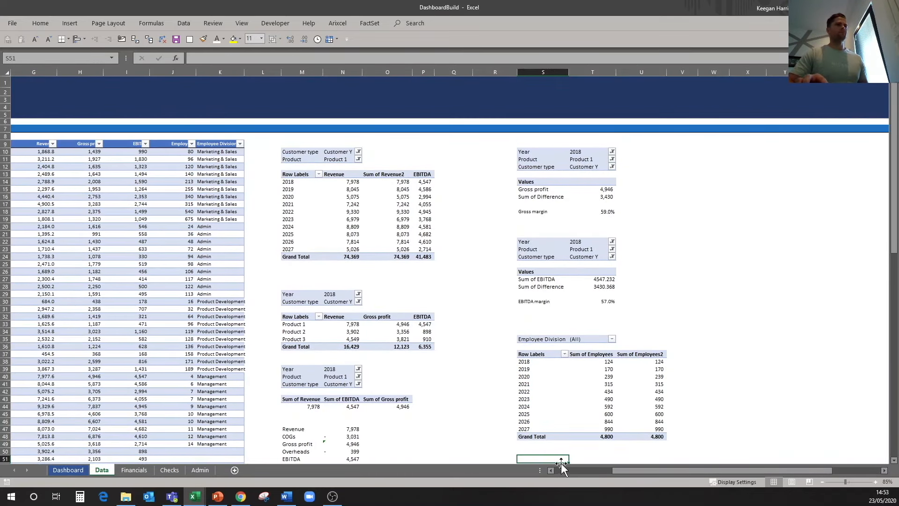
pyautogui.moveTo(643, 470); pyautogui.dragTo(492, 434)
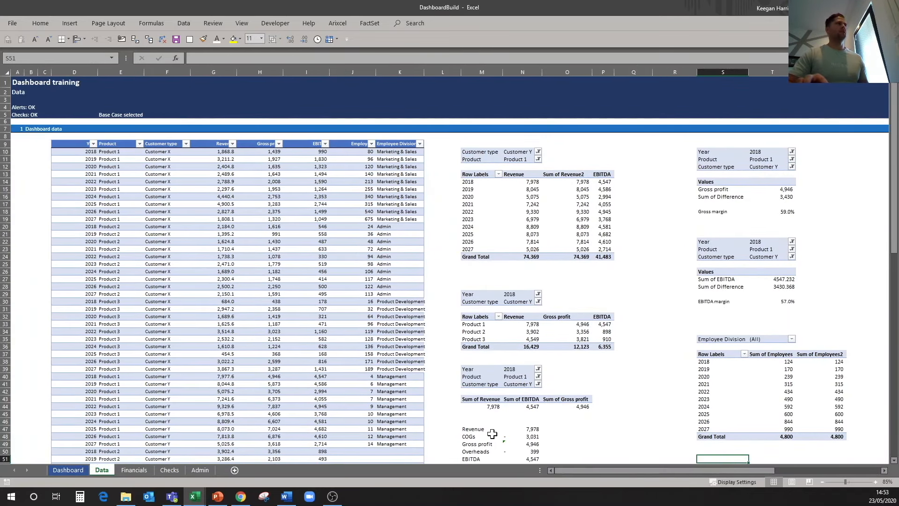
# - Copy the Revenue, Gross profit and EBITDA columns of the data table, headers included, to the blank area starting at Y9
pyautogui.click(216, 144)
pyautogui.hotkey('ctrl', 'shift', 'Down')
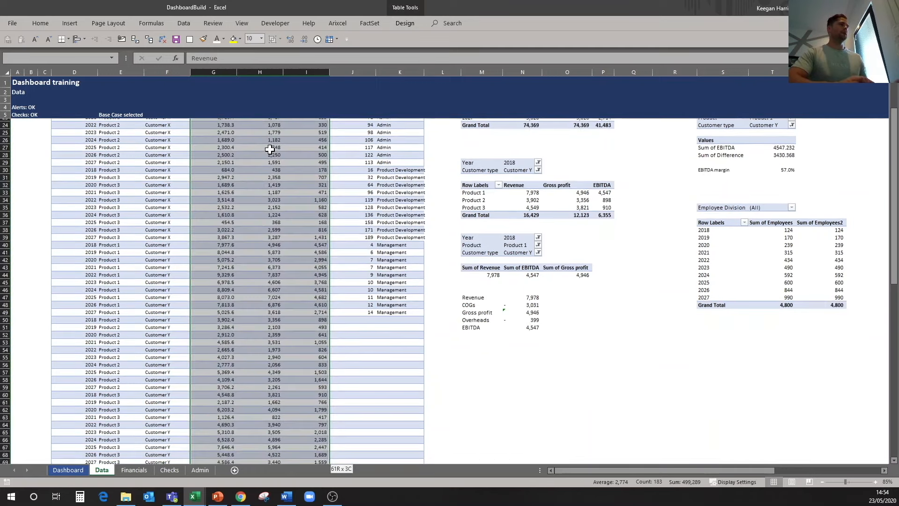
pyautogui.hotkey('ctrl', 'c')
pyautogui.press('Right')
pyautogui.press('Right')
pyautogui.press('Right')
pyautogui.press('Right')
pyautogui.press('Right')
pyautogui.press('Right')
pyautogui.press('Right')
pyautogui.press('Right')
pyautogui.press('Right')
pyautogui.press('Right')
pyautogui.press('Right')
pyautogui.press('Right')
pyautogui.press('Right')
pyautogui.press('Right')
pyautogui.press('Right')
pyautogui.press('Right')
pyautogui.press('Right')
pyautogui.press('Right')
pyautogui.press('Right')
pyautogui.press('Right')
pyautogui.press('Right')
pyautogui.press('Right')
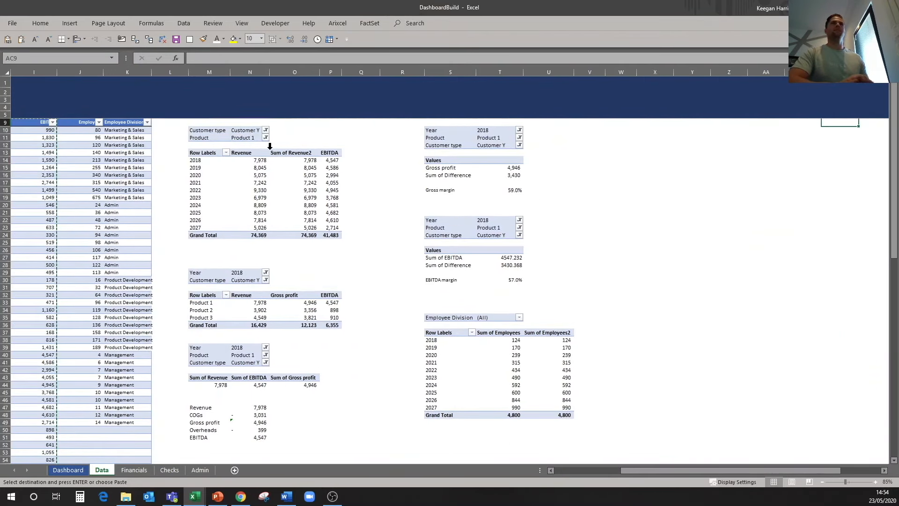
pyautogui.press('Left')
pyautogui.press('Left')
pyautogui.press('Left')
pyautogui.press('Left')
pyautogui.press('Left')
pyautogui.press('Right')
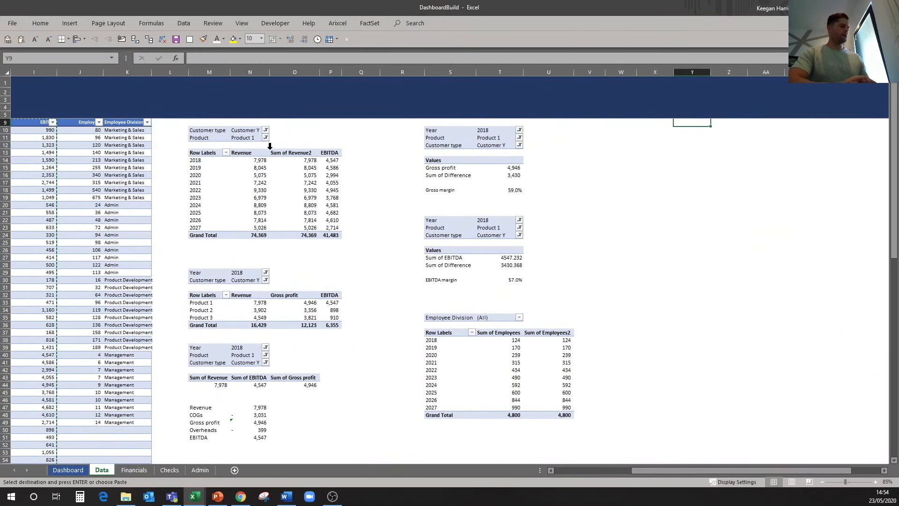
pyautogui.hotkey('ctrl', 'v')
pyautogui.press('Escape')
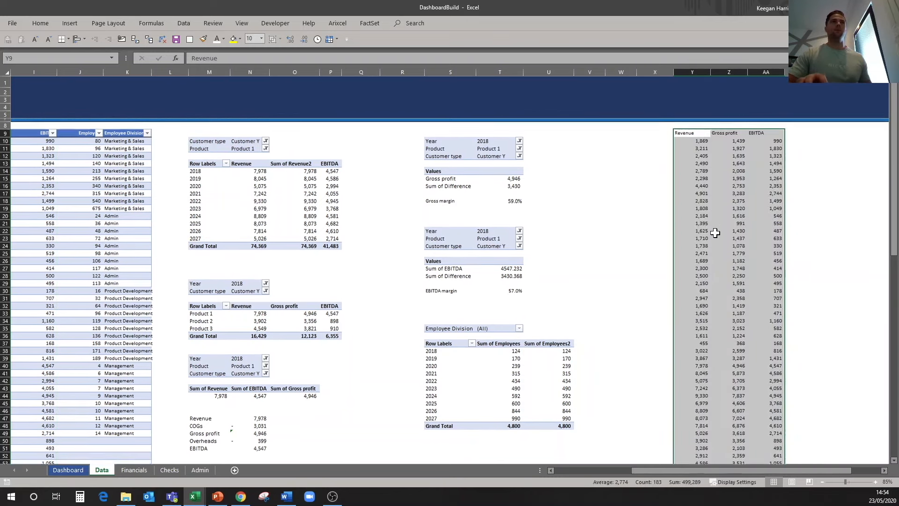
# - Right-align the Revenue, Gross profit and EBITDA headers of the copied block
pyautogui.scroll(1, 676, 136)
pyautogui.click(687, 145)
pyautogui.hotkey('ctrl', 'shift', 'Right')
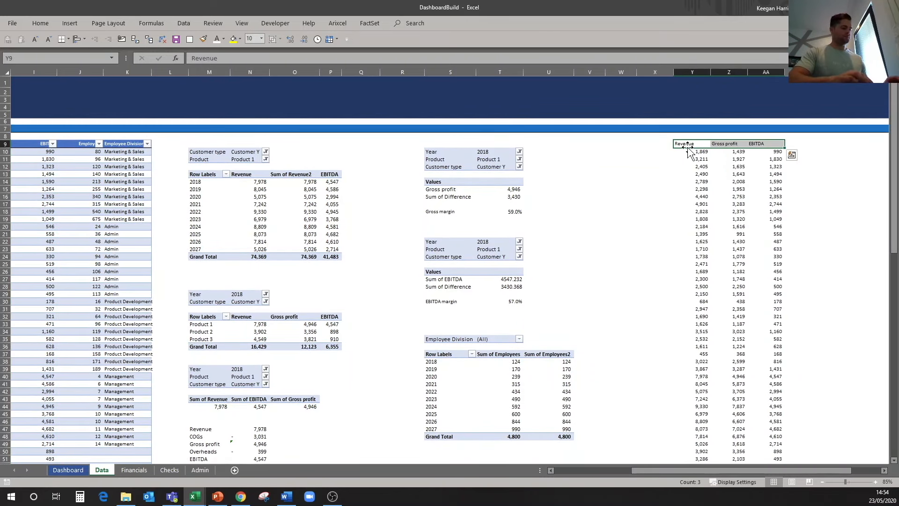
pyautogui.hotkey('alt', 'h')
pyautogui.press('a')
pyautogui.press('r')
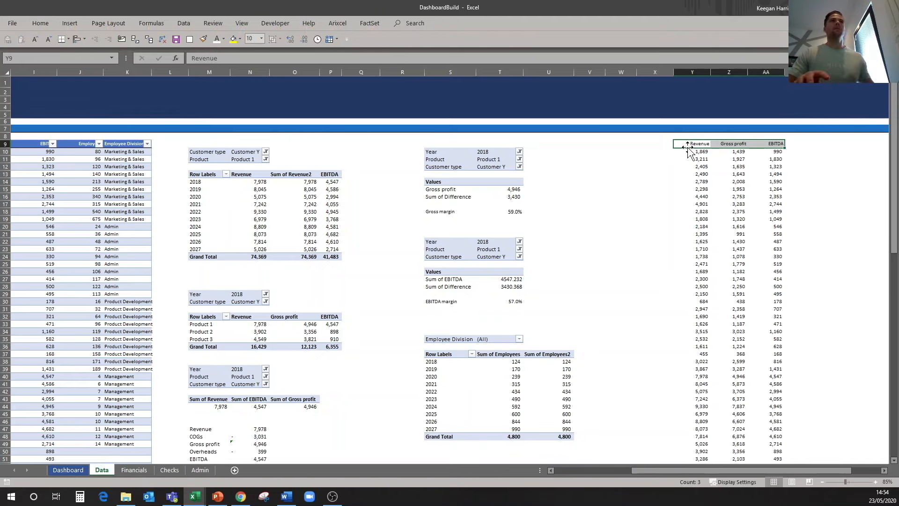
pyautogui.click(663, 165)
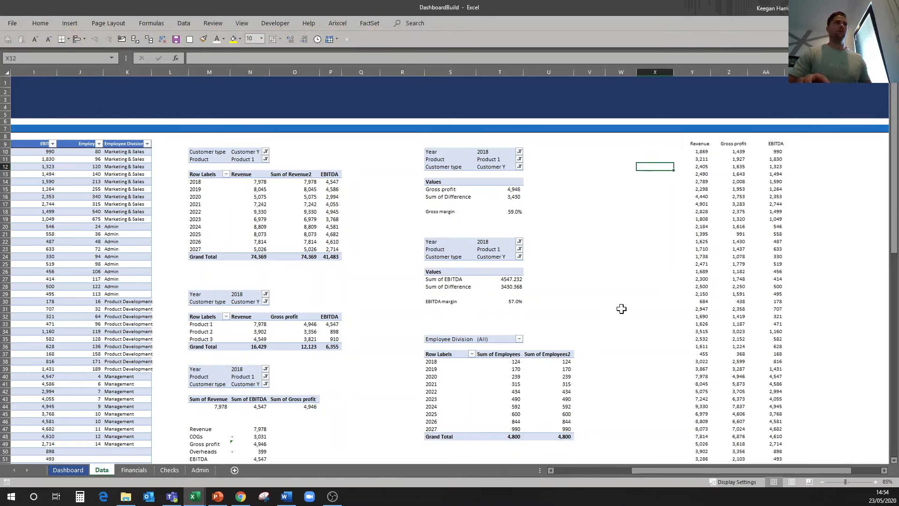
# - Try the Scenario selector on the Admin sheet with Upside Case, then undo the change
pyautogui.click(203, 471)
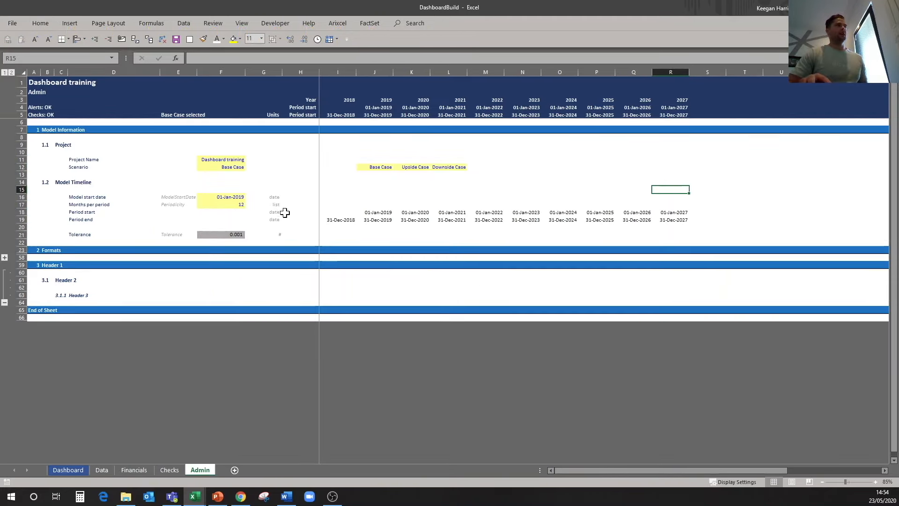
pyautogui.click(285, 190)
pyautogui.click(225, 167)
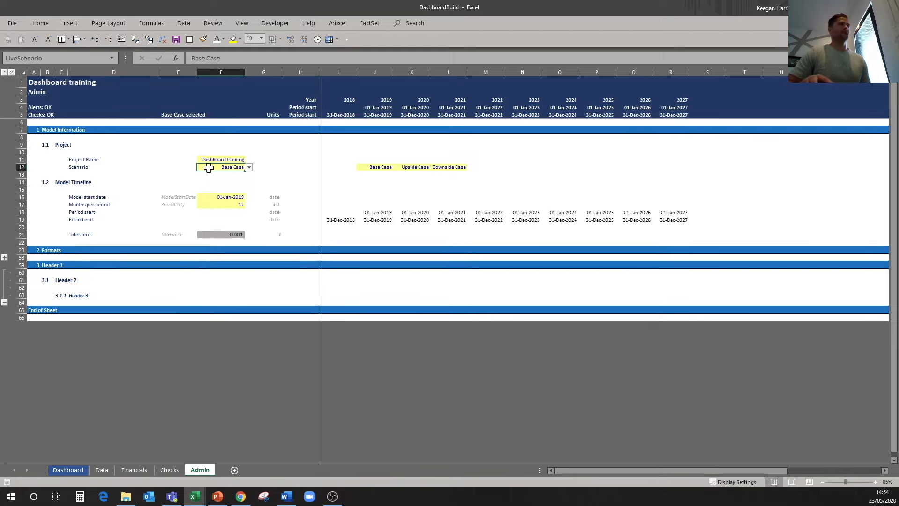
pyautogui.click(249, 167)
pyautogui.click(233, 179)
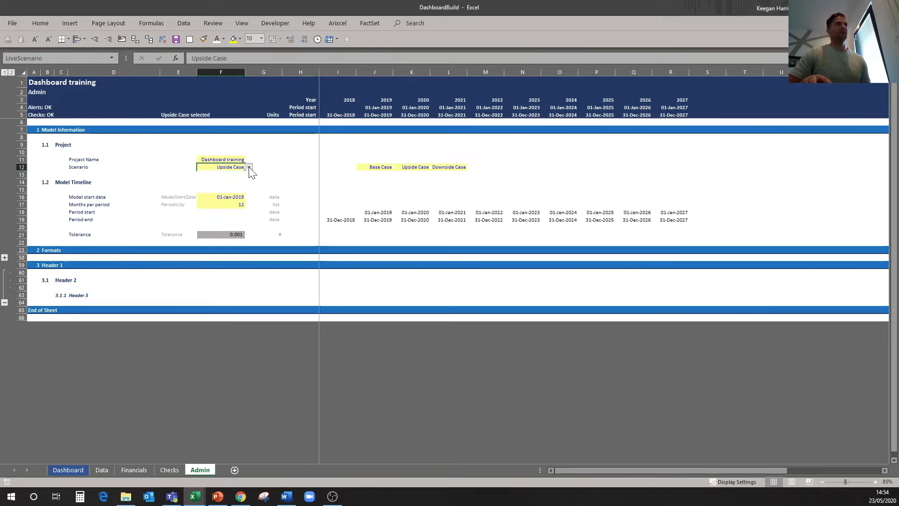
pyautogui.click(248, 168)
pyautogui.click(233, 179)
pyautogui.hotkey('ctrl', 'z')
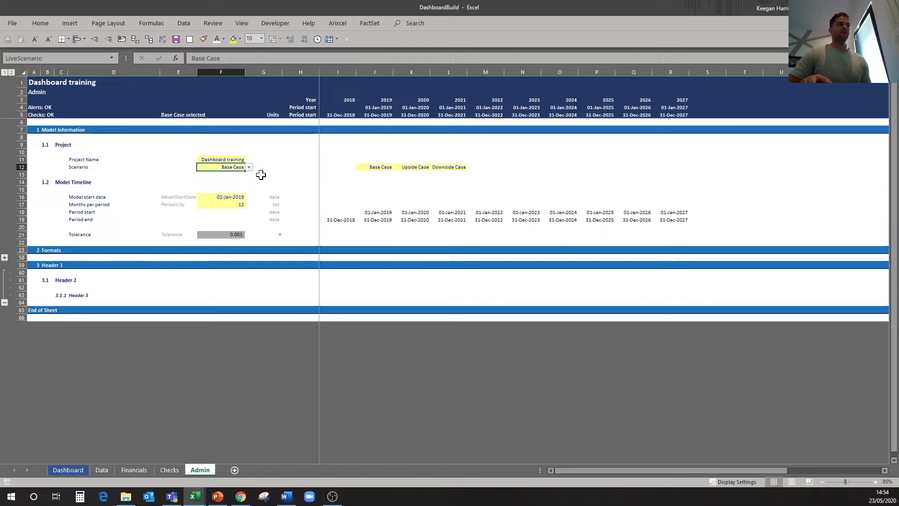
pyautogui.click(381, 177)
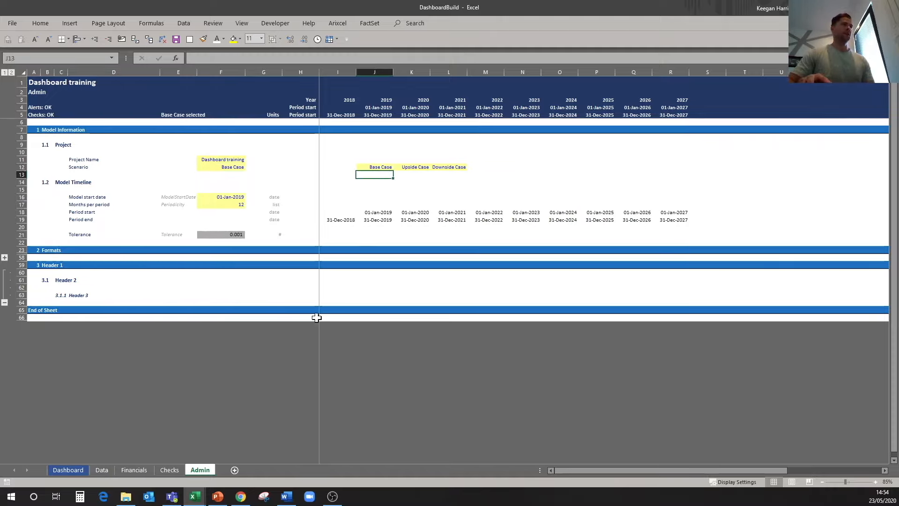
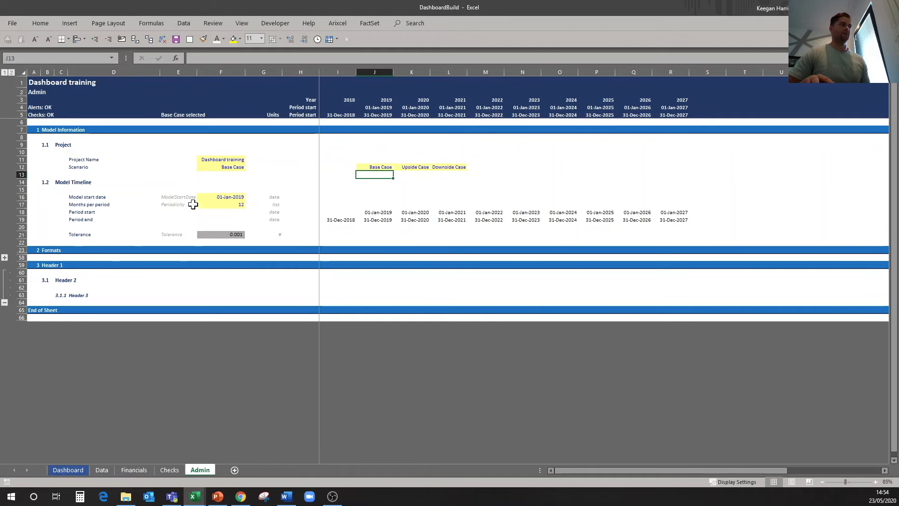
# - On the Data sheet, enter the headers Base Case, Upside Case and Downside case in AB9:AD9, beside the copied EBITDA column
pyautogui.click(103, 470)
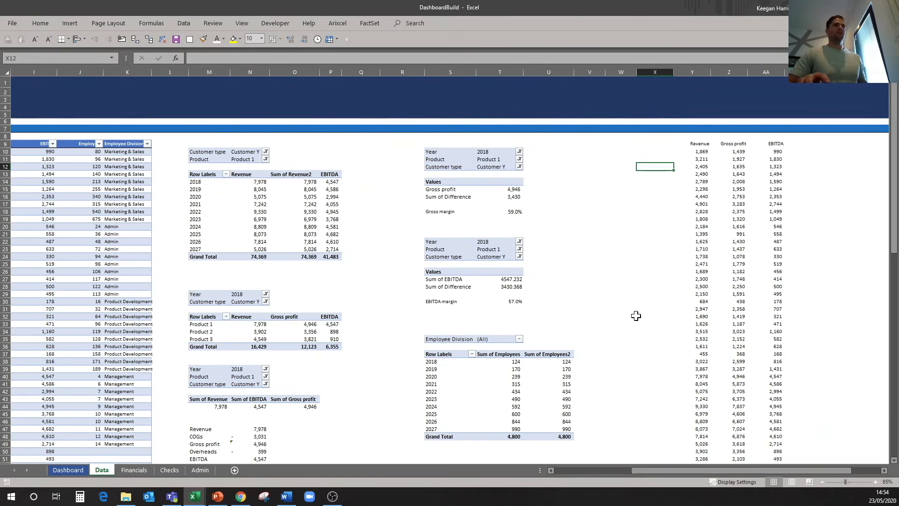
pyautogui.press('Up')
pyautogui.press('Up')
pyautogui.hotkey('ctrl', 'Left')
pyautogui.hotkey('ctrl', 'Left')
pyautogui.hotkey('ctrl', 'Left')
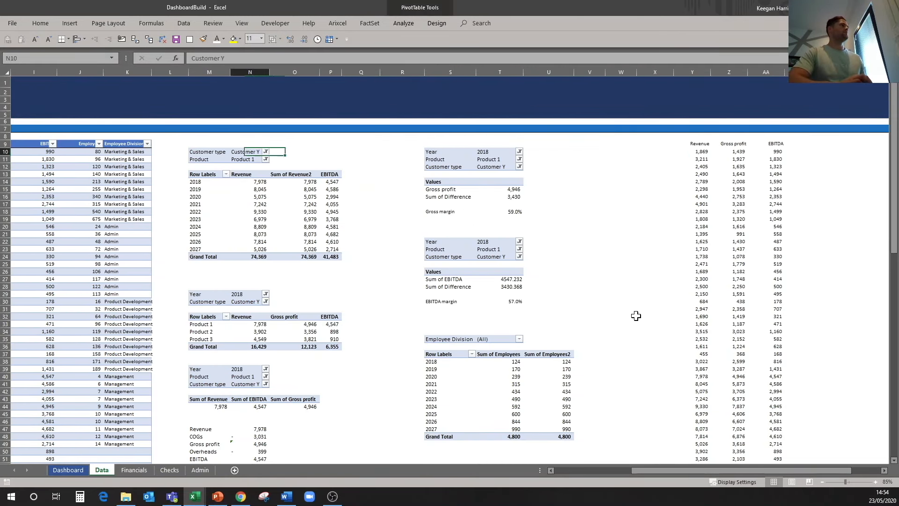
pyautogui.press('Left')
pyautogui.press('Left')
pyautogui.press('Left')
pyautogui.press('Right')
pyautogui.press('Right')
pyautogui.press('Right')
pyautogui.press('Right')
pyautogui.press('Right')
pyautogui.press('Right')
pyautogui.press('Right')
pyautogui.press('Right')
pyautogui.press('Right')
pyautogui.press('Right')
pyautogui.press('Right')
pyautogui.press('Right')
pyautogui.press('Right')
pyautogui.press('Right')
pyautogui.press('Right')
pyautogui.press('Right')
pyautogui.press('Right')
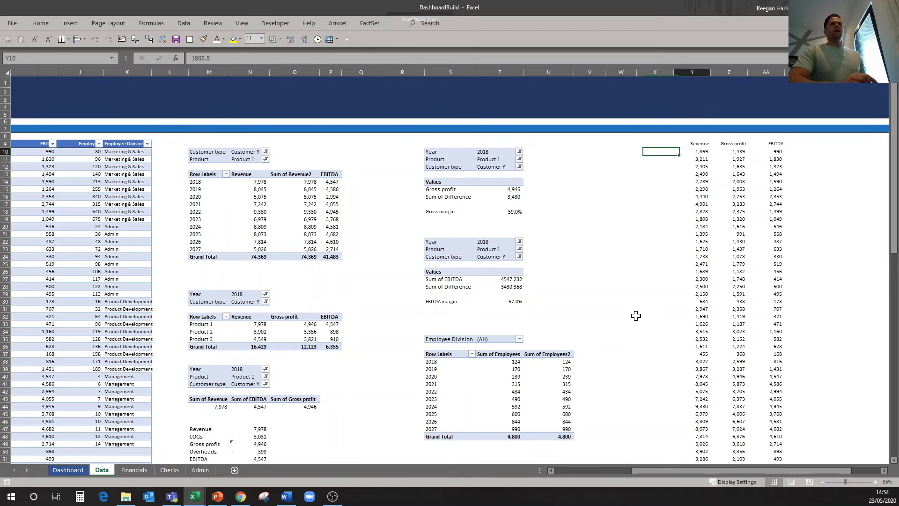
pyautogui.press('Up')
pyautogui.press('Right')
pyautogui.press('Right')
pyautogui.press('Left')
pyautogui.press('Left')
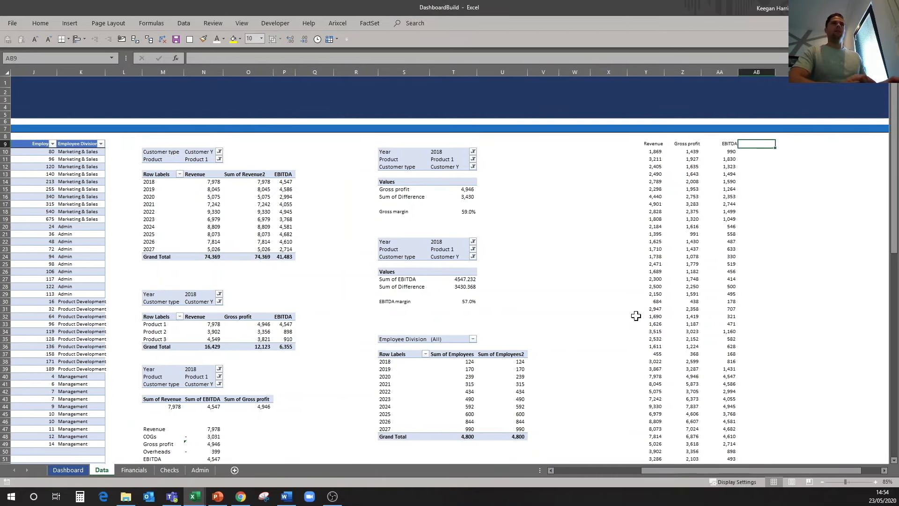
pyautogui.write('Base')
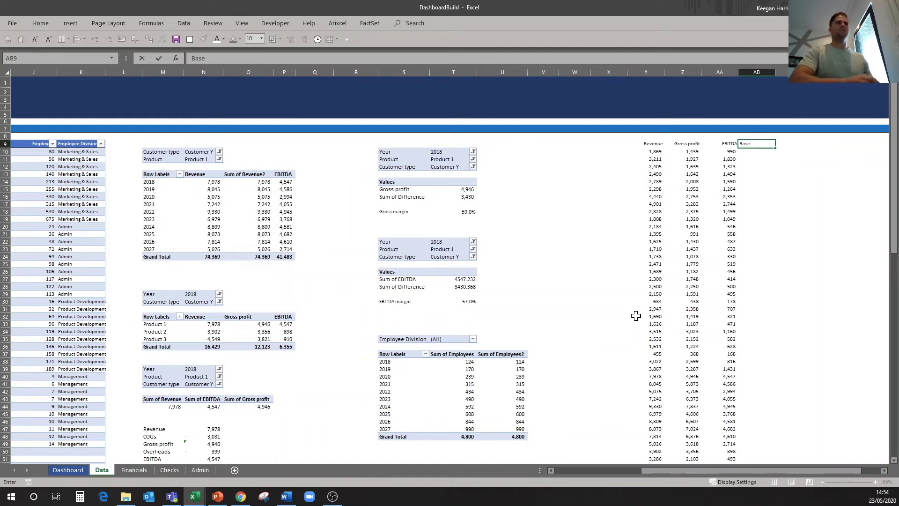
pyautogui.write(' Ca')
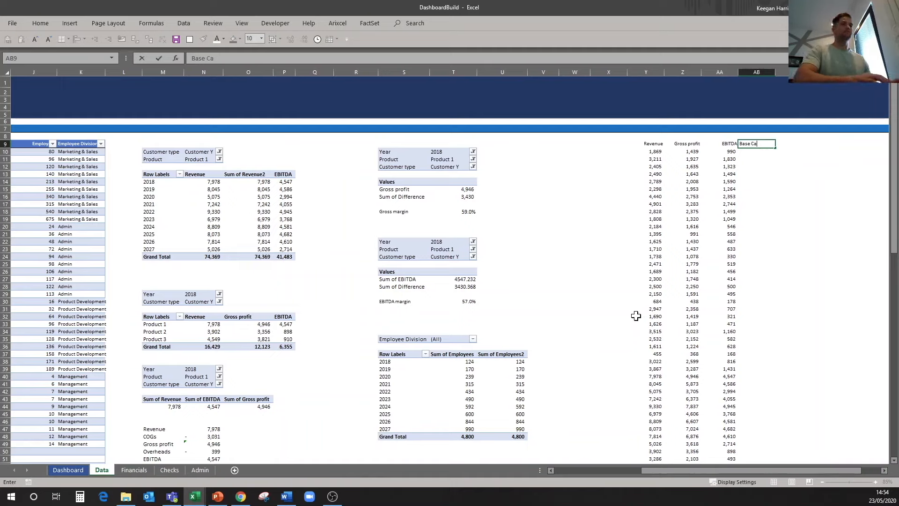
pyautogui.write('se')
pyautogui.press('Tab')
pyautogui.write('Upside Case')
pyautogui.press('Tab')
pyautogui.write('D')
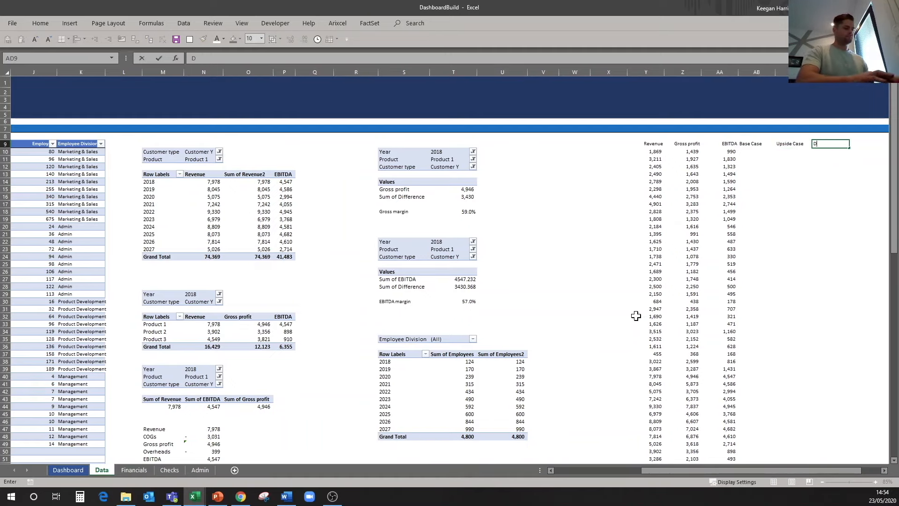
pyautogui.write('ownside case')
pyautogui.press('Return')
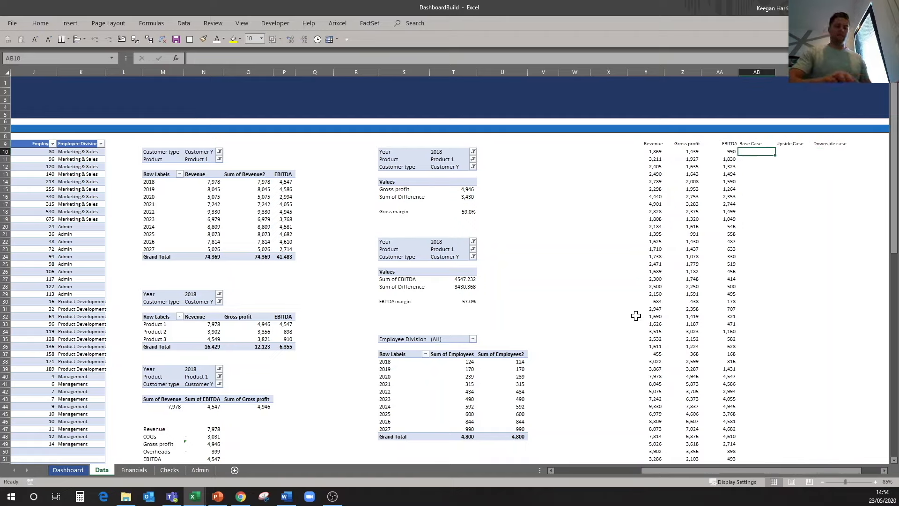
# - Enter 0 in the first Base Case row and copy it down to the last data row
pyautogui.write('0')
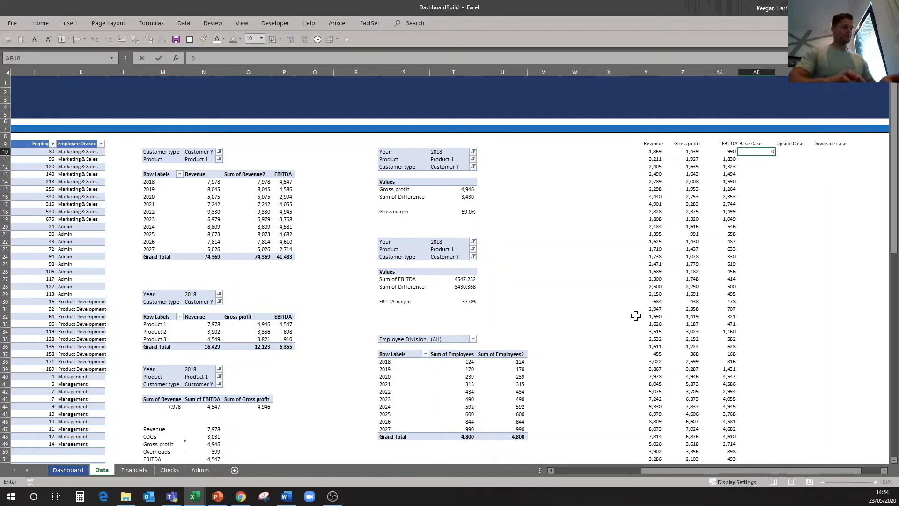
pyautogui.press('Return')
pyautogui.press('Up')
pyautogui.hotkey('ctrl', 'c')
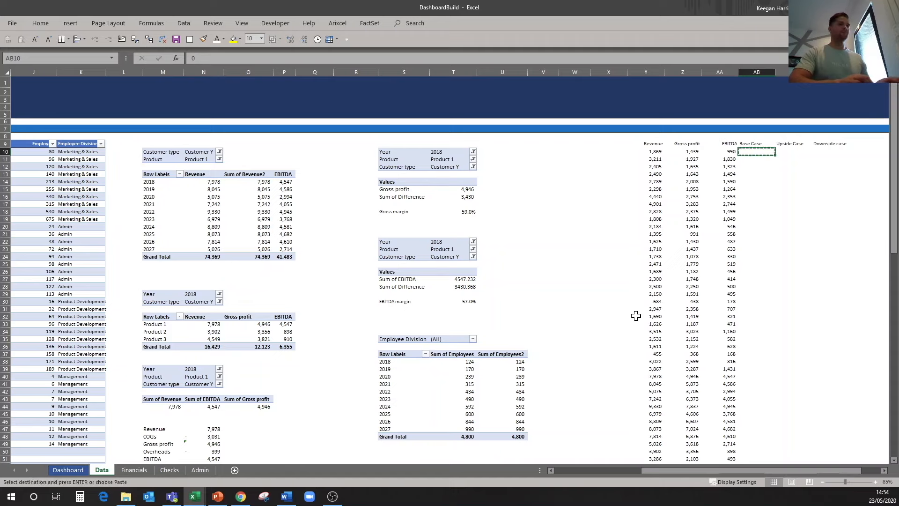
pyautogui.press('Left')
pyautogui.hotkey('ctrl', 'Down')
pyautogui.press('Right')
pyautogui.hotkey('ctrl', 'shift', 'Up')
pyautogui.press('Return')
pyautogui.hotkey('ctrl', 'Up')
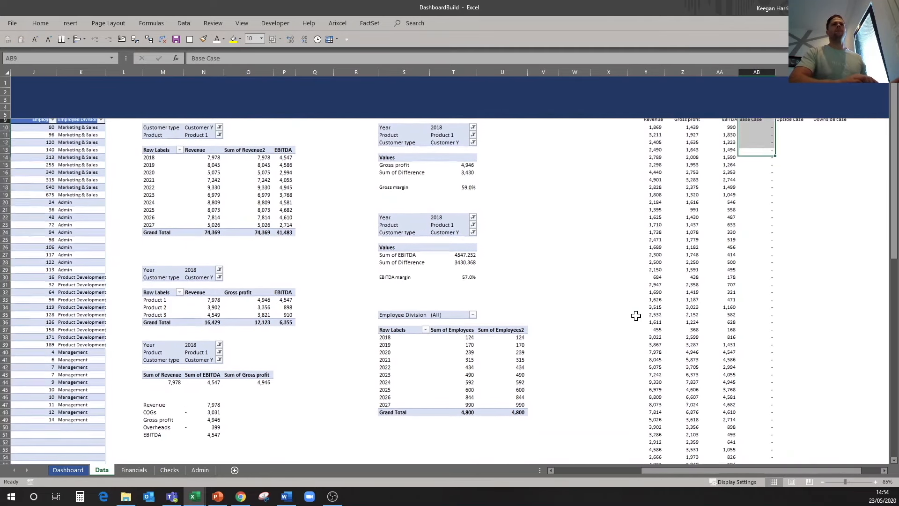
# - Enter 15%, 0.2 and 0.25 as the first three Upside Case values in AC10:AC12
pyautogui.press('Right')
pyautogui.press('Down')
pyautogui.write('0.15')
pyautogui.hotkey('ctrl', 'Return')
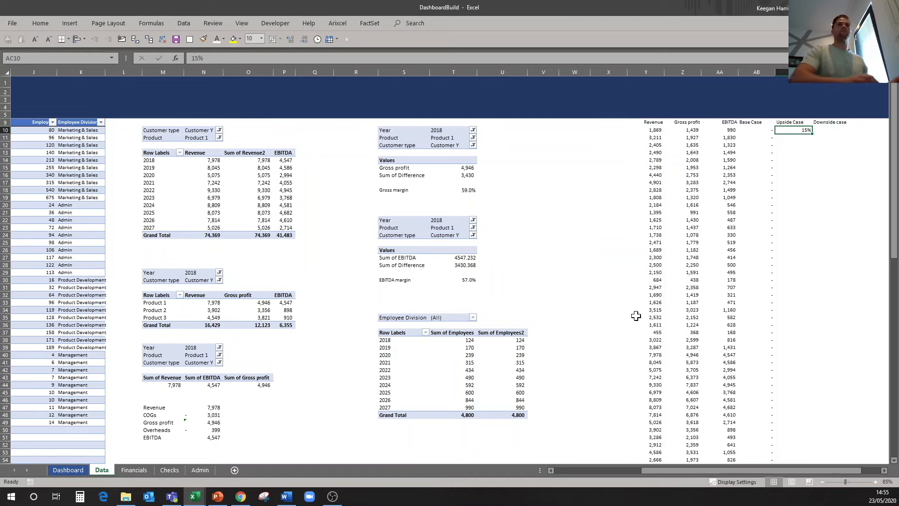
pyautogui.press('Down')
pyautogui.scroll(1, 618, 273)
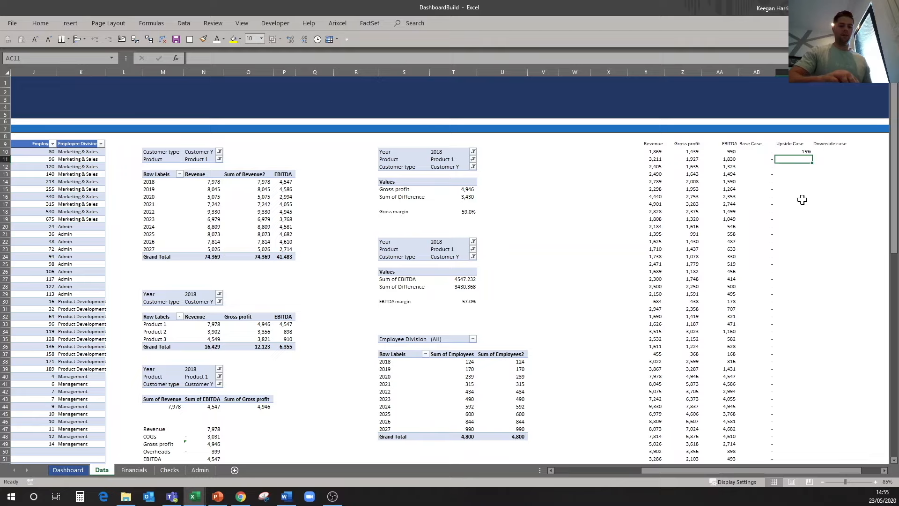
pyautogui.write('0')
pyautogui.press('Return')
pyautogui.write('25')
pyautogui.press('Return')
pyautogui.press('Up')
pyautogui.press('Up')
pyautogui.press('Up')
pyautogui.hotkey('shift', 'Down')
pyautogui.hotkey('shift', 'Down')
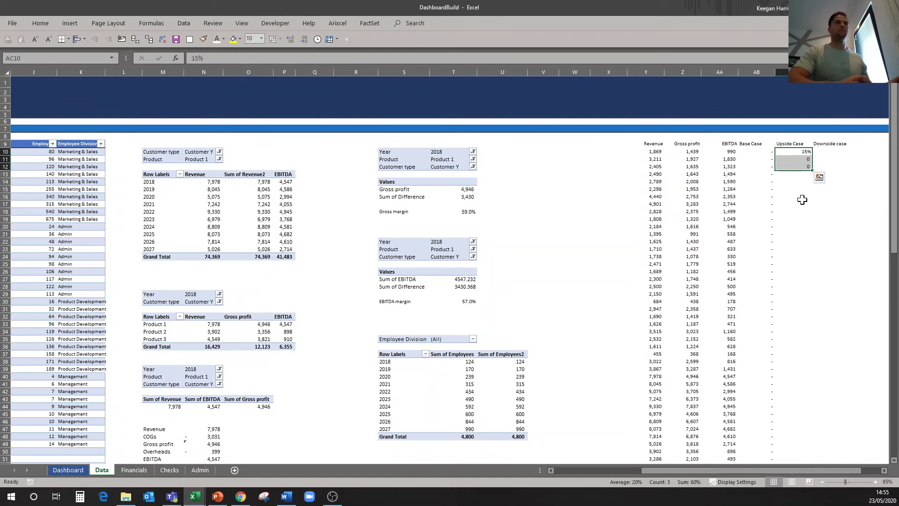
# - Apply the percentage format to the Upside Case and Downside case columns down to the last data row
pyautogui.press('Left')
pyautogui.hotkey('ctrl', 'Down')
pyautogui.press('Right')
pyautogui.hotkey('ctrl', 'shift', 'Up')
pyautogui.hotkey('shift', 'Right')
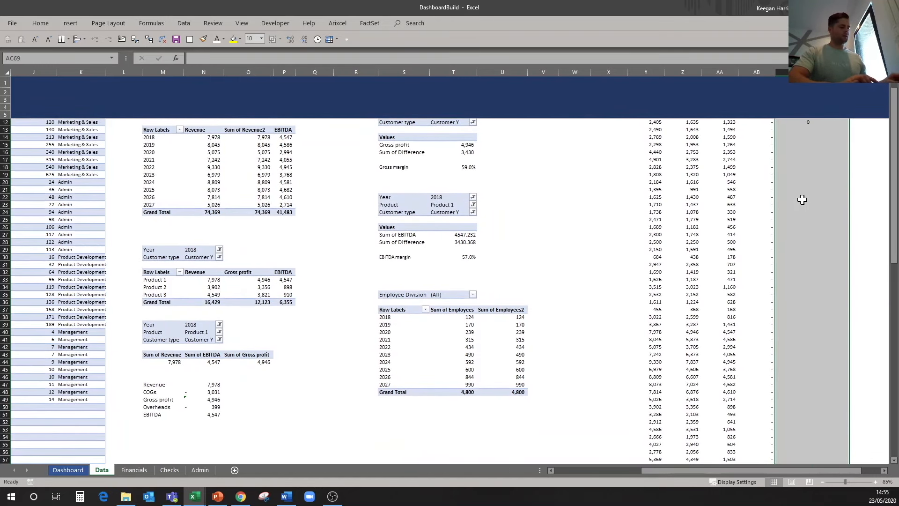
pyautogui.hotkey('ctrl', 'shift', '5')
# - Re-enter the second Upside Case value in AC11 as 20%
pyautogui.hotkey('ctrl', 'Up')
pyautogui.press('Down')
pyautogui.press('Up')
pyautogui.press('Up')
pyautogui.scroll(2, 803, 200)
pyautogui.write('20')
pyautogui.press('Return')
pyautogui.press('Up')
pyautogui.write('0.2')
pyautogui.press('Return')
pyautogui.press('Up')
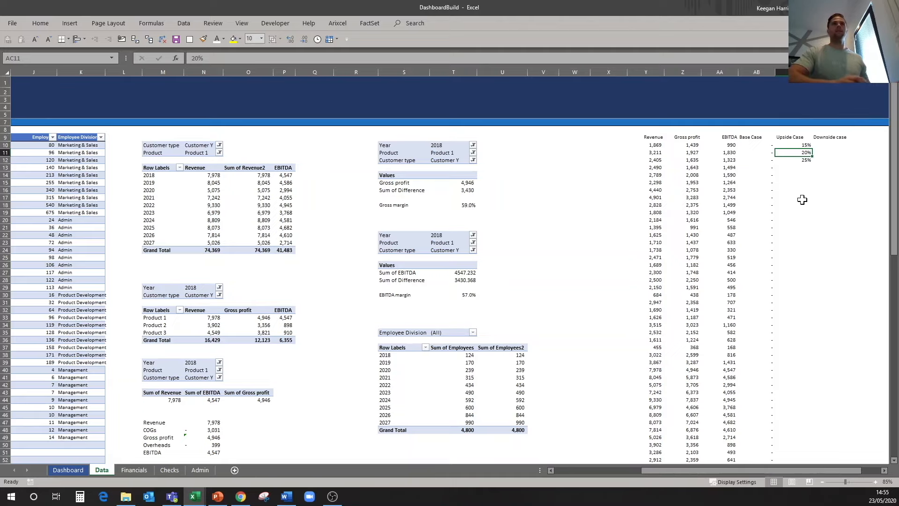
# - Enter 30% and 10% as the fourth and fifth Upside Case values in AC13:AC14
pyautogui.press('Down')
pyautogui.press('Down')
pyautogui.write('30')
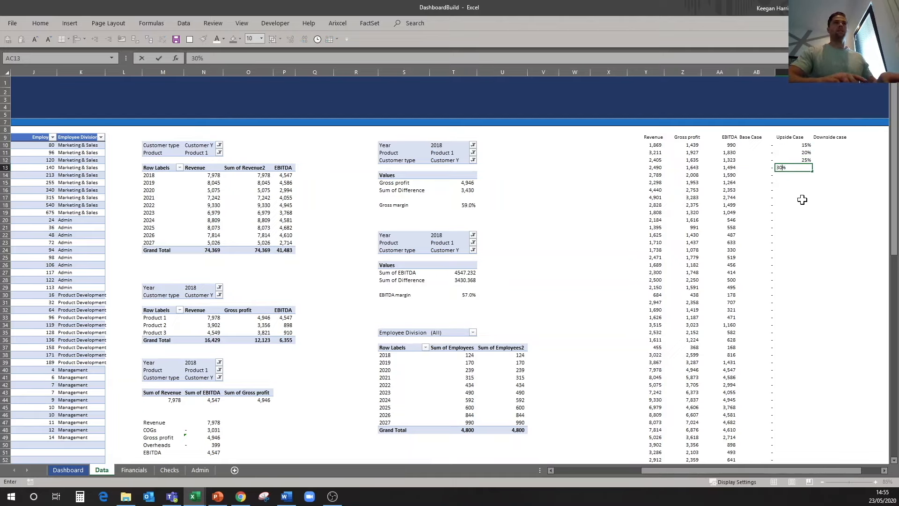
pyautogui.press('Return')
pyautogui.write('10')
pyautogui.press('Return')
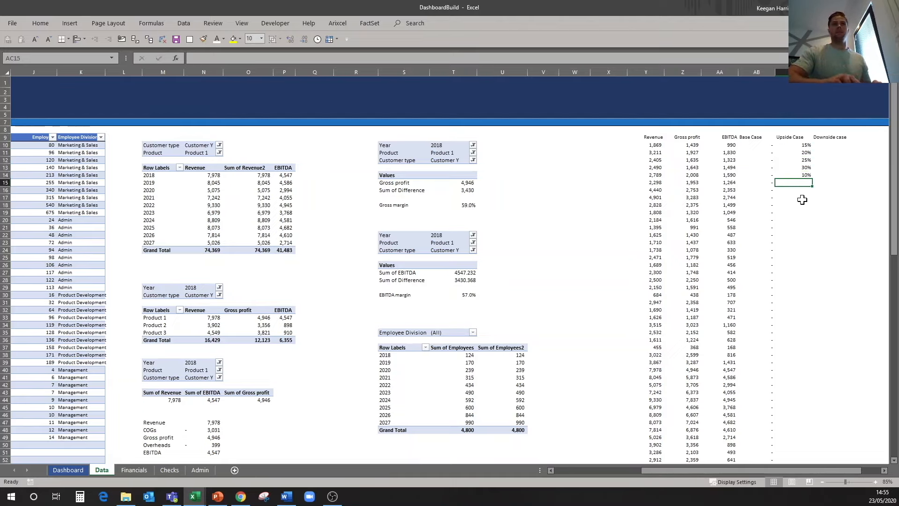
# - Mark row 19, the last Product 1 row for Customer X, and trace it across to the case columns
pyautogui.moveTo(759, 470); pyautogui.dragTo(656, 471)
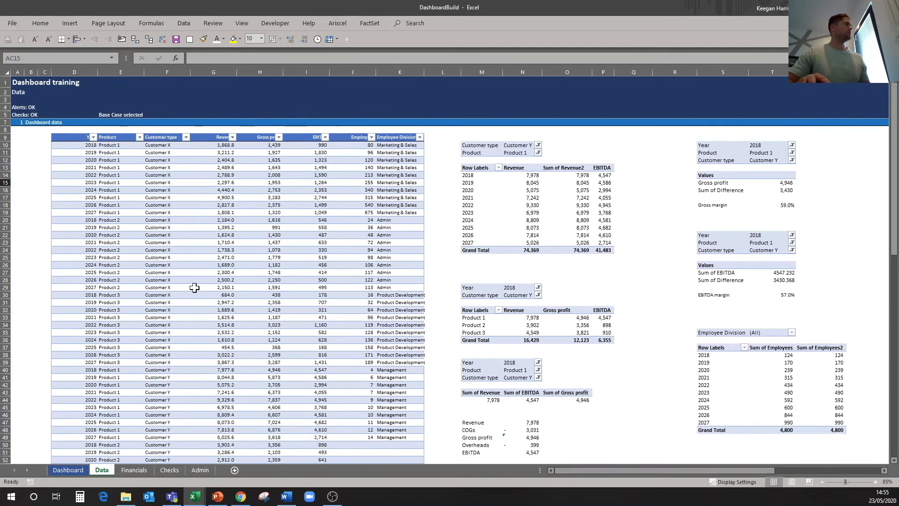
pyautogui.click(5, 212)
pyautogui.moveTo(721, 470); pyautogui.dragTo(835, 471)
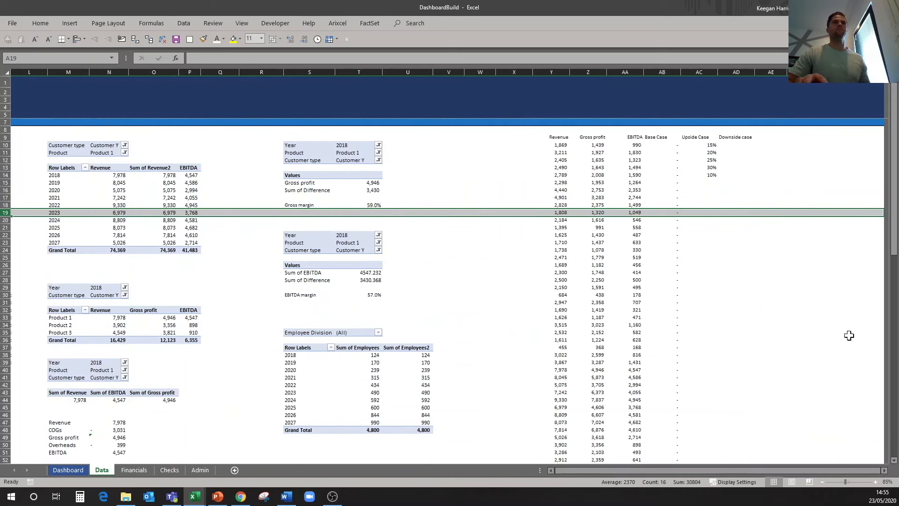
# - Copy the five Upside Case percentages in AC10:AC14 into AC15:AC19
pyautogui.click(706, 176)
pyautogui.press('Up')
pyautogui.press('Up')
pyautogui.press('Up')
pyautogui.press('Up')
pyautogui.hotkey('shift', 'Down')
pyautogui.hotkey('shift', 'Down')
pyautogui.hotkey('shift', 'Down')
pyautogui.hotkey('shift', 'Down')
pyautogui.hotkey('ctrl', 'c')
pyautogui.press('Down')
pyautogui.press('Down')
pyautogui.press('Down')
pyautogui.press('Down')
pyautogui.press('Down')
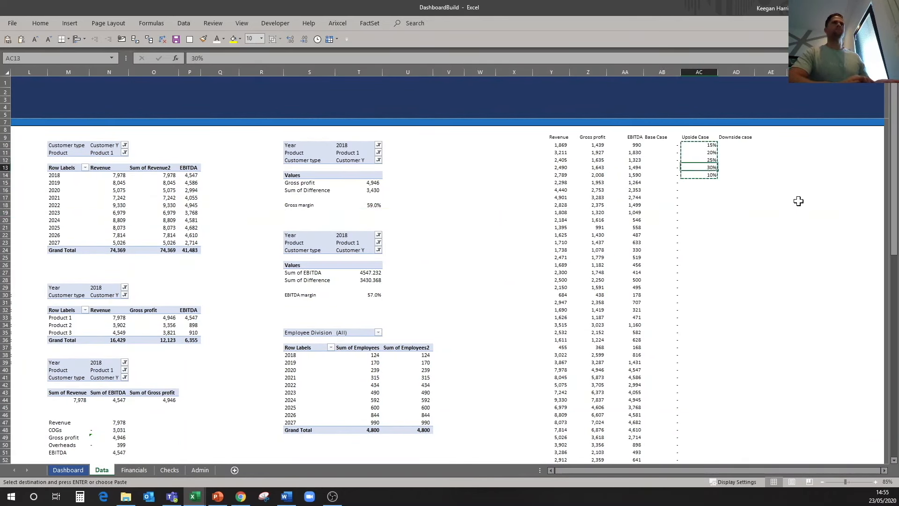
pyautogui.hotkey('ctrl', 'v')
# - Copy the ten Upside Case percentages in AC10:AC19 into AC20:AC29
pyautogui.press('Up')
pyautogui.press('Up')
pyautogui.press('Up')
pyautogui.press('Up')
pyautogui.press('Up')
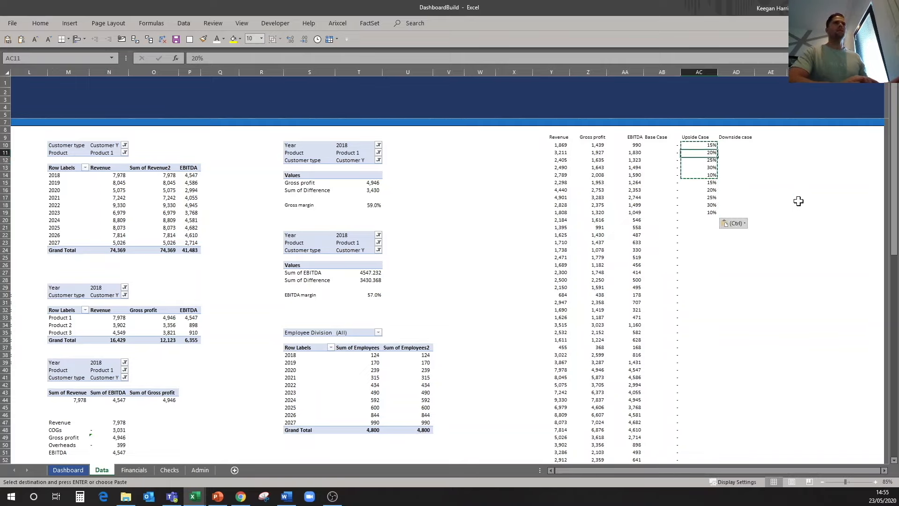
pyautogui.hotkey('shift', 'Down')
pyautogui.hotkey('shift', 'Down')
pyautogui.hotkey('shift', 'Down')
pyautogui.hotkey('shift', 'Down')
pyautogui.hotkey('shift', 'Down')
pyautogui.hotkey('shift', 'Down')
pyautogui.hotkey('shift', 'Down')
pyautogui.hotkey('shift', 'Down')
pyautogui.hotkey('shift', 'Down')
pyautogui.hotkey('ctrl', 'c')
pyautogui.press('Down')
pyautogui.press('Down')
pyautogui.press('Down')
pyautogui.press('Down')
pyautogui.press('Down')
pyautogui.press('Down')
pyautogui.press('Down')
pyautogui.press('Down')
pyautogui.press('Down')
pyautogui.press('Down')
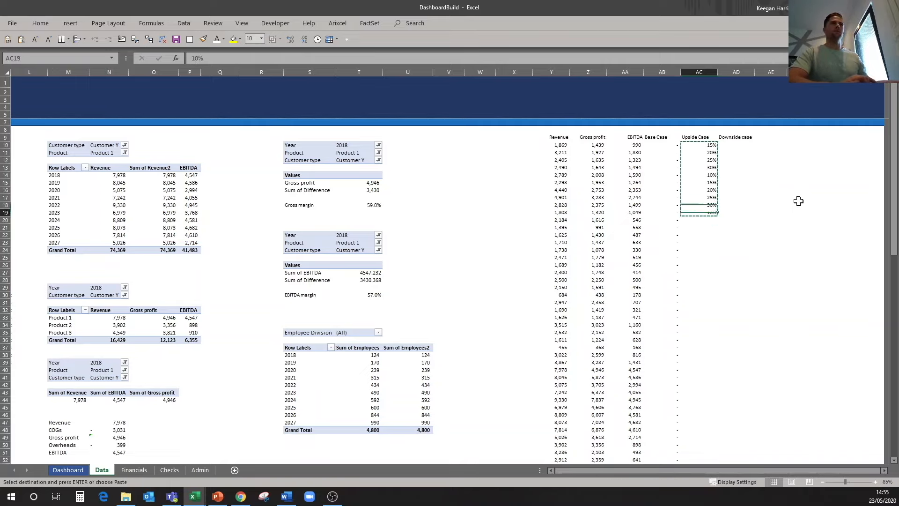
pyautogui.hotkey('ctrl', 'v')
# - Paste the same ten copied Upside Case percentages into AC30:AC39
pyautogui.press('Down')
pyautogui.press('Down')
pyautogui.press('Down')
pyautogui.press('Down')
pyautogui.press('Down')
pyautogui.press('Down')
pyautogui.press('Down')
pyautogui.press('Down')
pyautogui.press('Down')
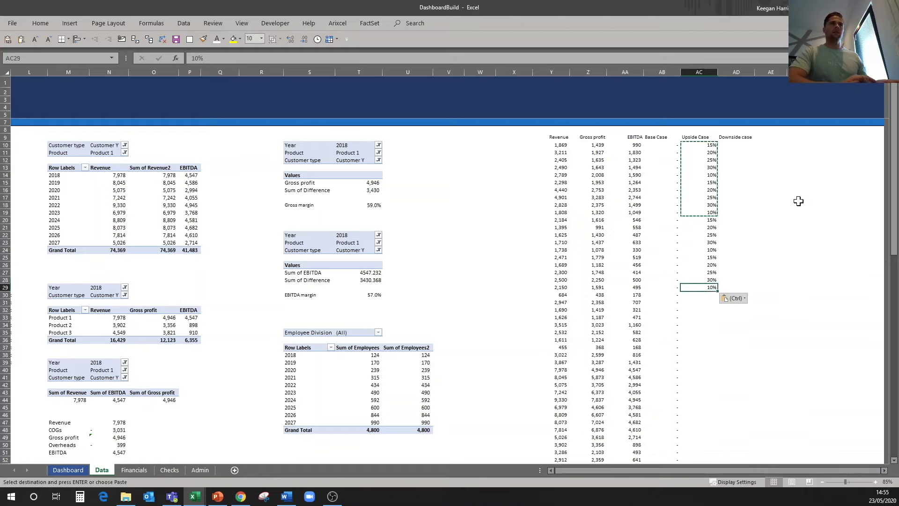
pyautogui.hotkey('ctrl', 'v')
pyautogui.press('Down')
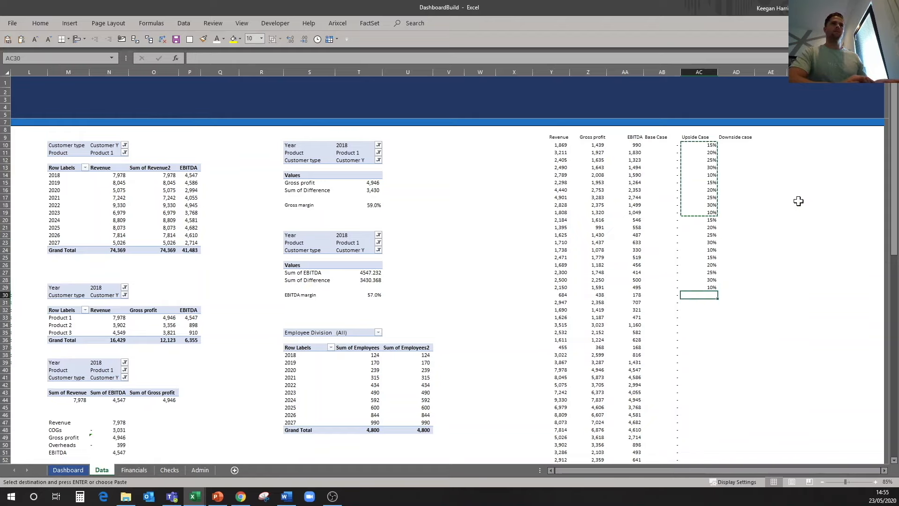
pyautogui.hotkey('ctrl', 'v')
# - Copy the Upside Case block AC10:AC39 into AC40:AC69 to reach the last data row
pyautogui.hotkey('ctrl', 'Up')
pyautogui.hotkey('ctrl', 'shift', 'Down')
pyautogui.press('Down')
pyautogui.hotkey('ctrl', 'shift', 'Down')
pyautogui.hotkey('ctrl', 'c')
pyautogui.hotkey('ctrl', '.')
pyautogui.press('Down')
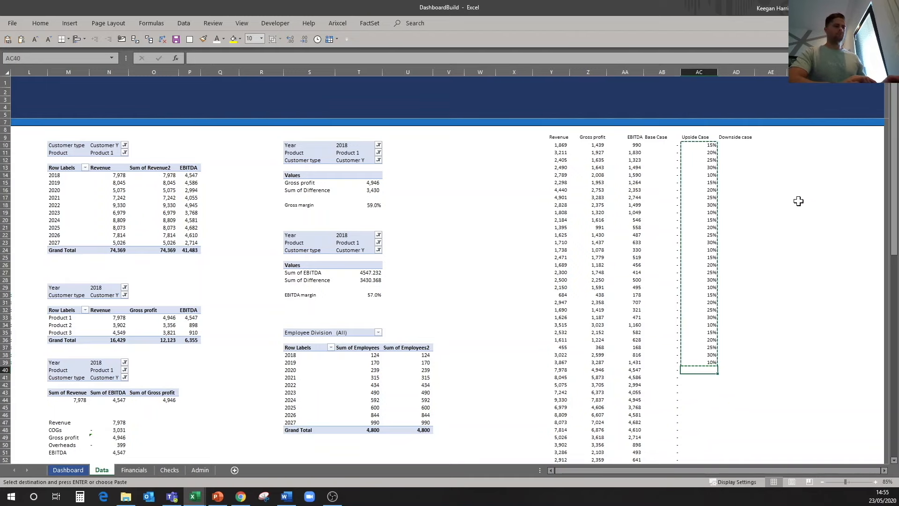
pyautogui.hotkey('ctrl', 'v')
pyautogui.scroll(-6, 791, 225)
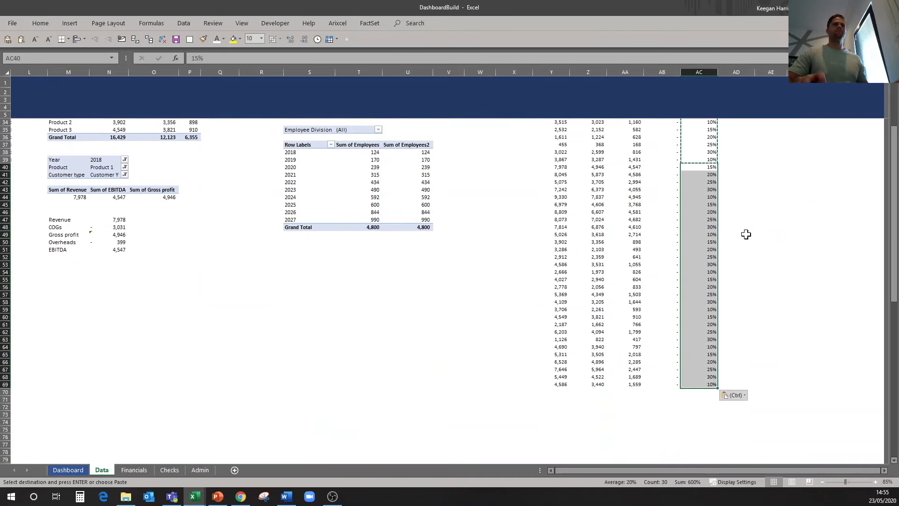
pyautogui.press('Escape')
# - Enter the formula =-AC10 in AD10 as the first Downside case value
pyautogui.scroll(6, 759, 234)
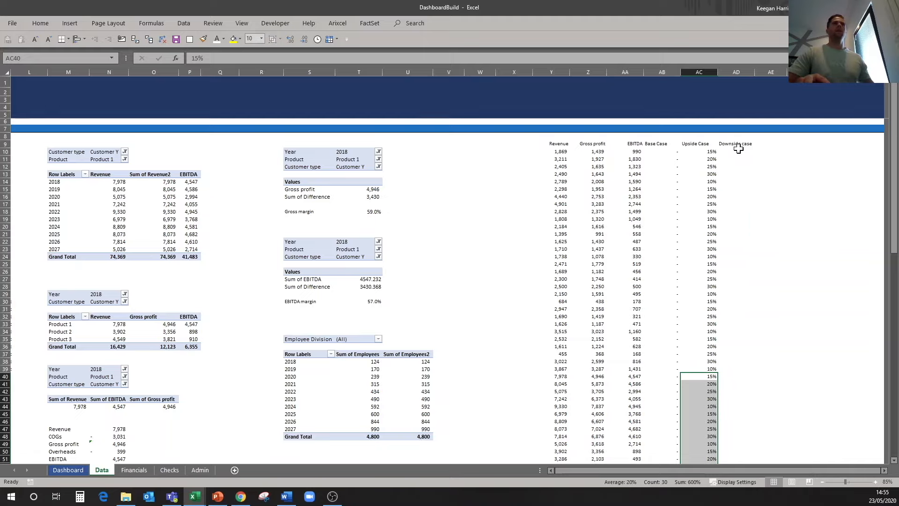
pyautogui.click(738, 150)
pyautogui.write('-AC10')
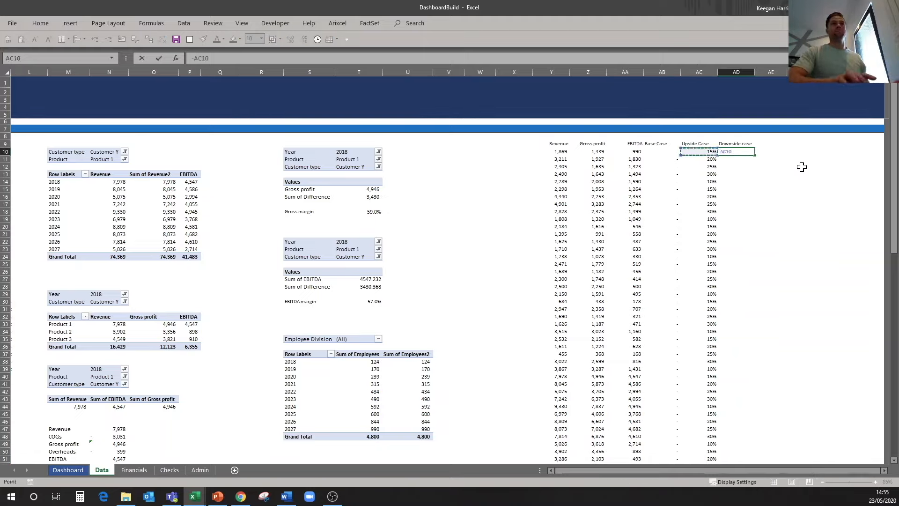
pyautogui.hotkey('ctrl', 'Return')
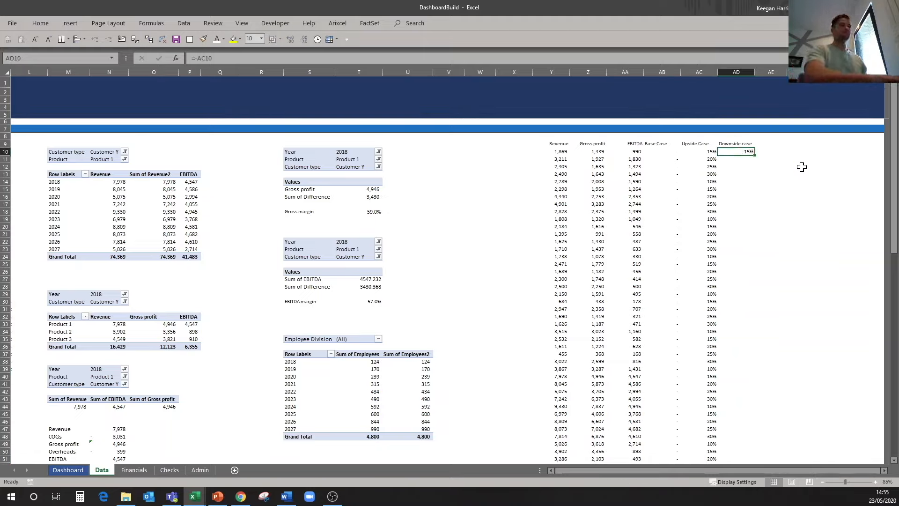
# - Copy the negated Upside Case formula from AD10 down the Downside case column to the last data row
pyautogui.hotkey('ctrl', 'c')
pyautogui.press('Left')
pyautogui.hotkey('ctrl', 'Down')
pyautogui.press('Right')
pyautogui.hotkey('ctrl', 'shift', 'Up')
pyautogui.hotkey('ctrl', 'v')
pyautogui.hotkey('ctrl', 'Up')
pyautogui.hotkey('ctrl', 'Up')
# - Examine the Revenue, Gross profit and EBITDA values from G10 in the source table, and open the Financials sheet
pyautogui.press('Down')
pyautogui.press('Down')
pyautogui.press('Down')
pyautogui.press('Down')
pyautogui.press('Down')
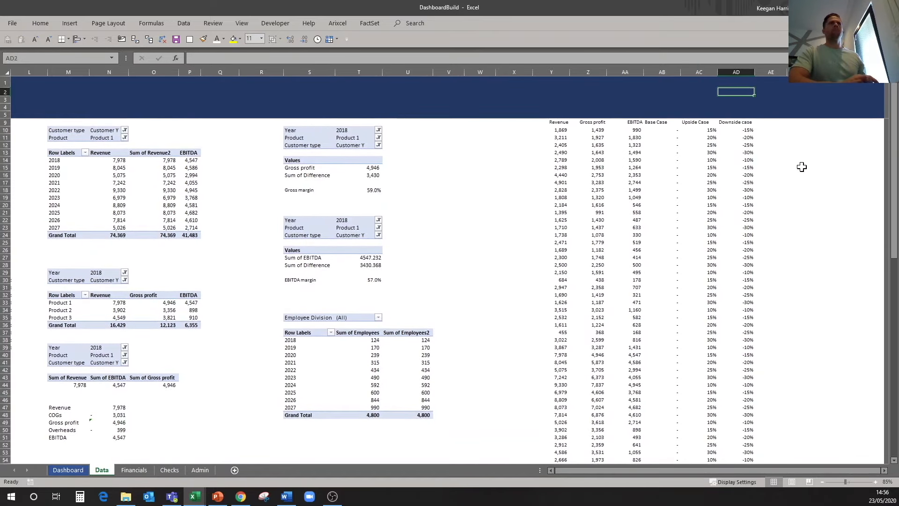
pyautogui.hotkey('ctrl', 'Down')
pyautogui.hotkey('ctrl', 'Left')
pyautogui.hotkey('ctrl', 'Left')
pyautogui.hotkey('ctrl', 'Left')
pyautogui.press('Right')
pyautogui.press('Right')
pyautogui.press('Down')
pyautogui.press('Right')
pyautogui.press('Up')
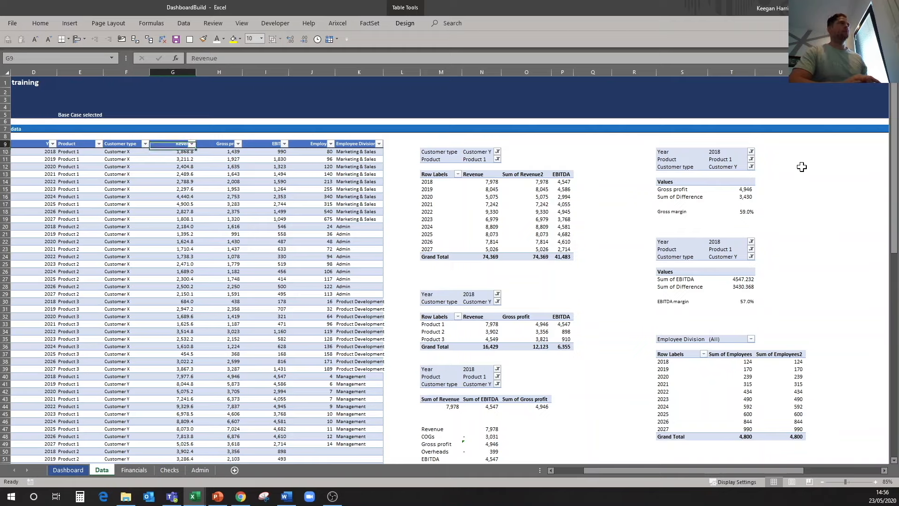
pyautogui.press('Down')
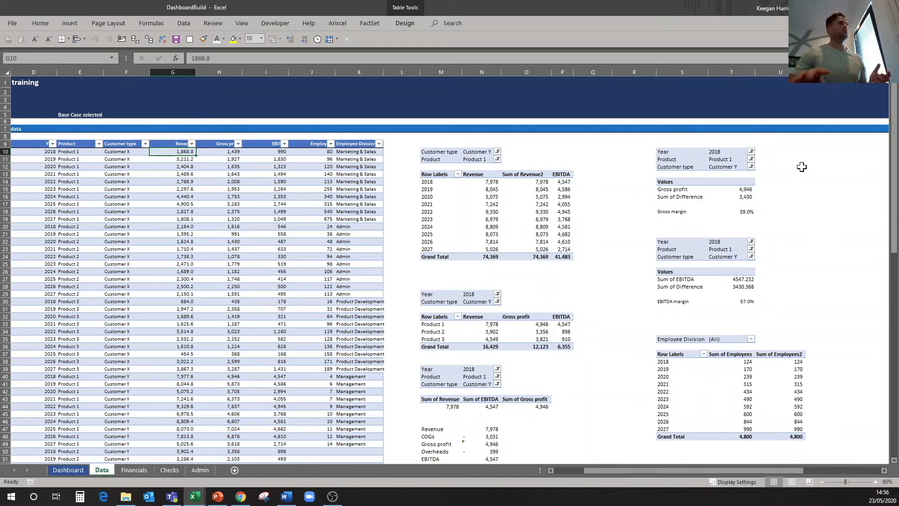
pyautogui.moveTo(186, 155); pyautogui.dragTo(279, 235)
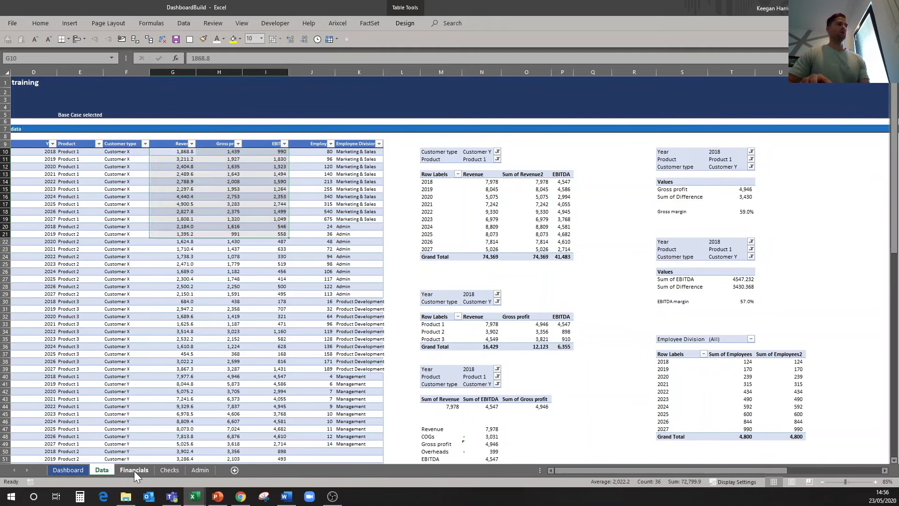
pyautogui.click(134, 470)
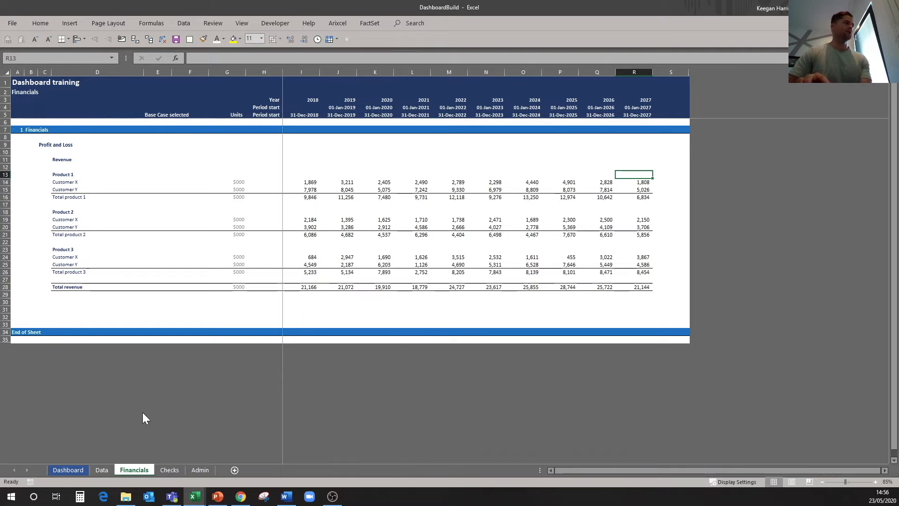
# - Open the Data sheet and select the first Revenue value in the data table, cell G10
pyautogui.click(102, 470)
pyautogui.click(186, 151)
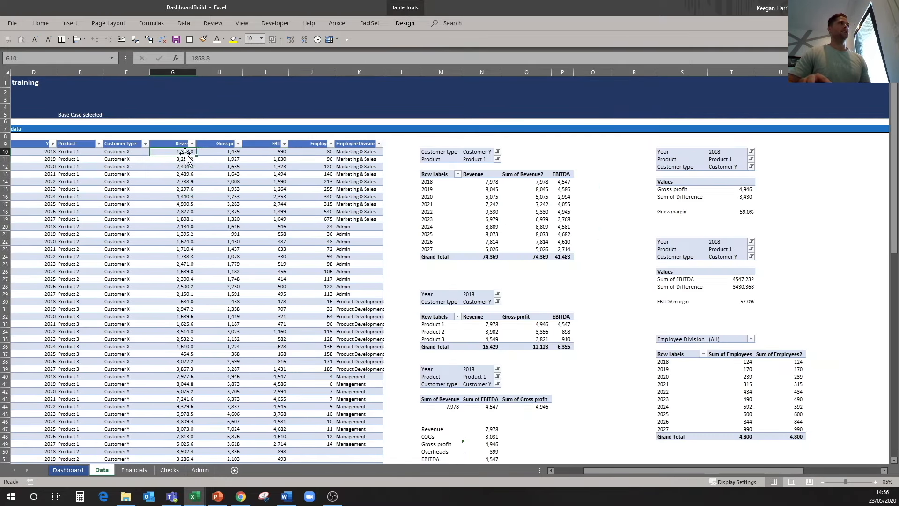
pyautogui.write('=')
pyautogui.hotkey('ctrl', 'Right')
pyautogui.hotkey('ctrl', 'Right')
pyautogui.hotkey('ctrl', 'Right')
pyautogui.hotkey('ctrl', 'Right')
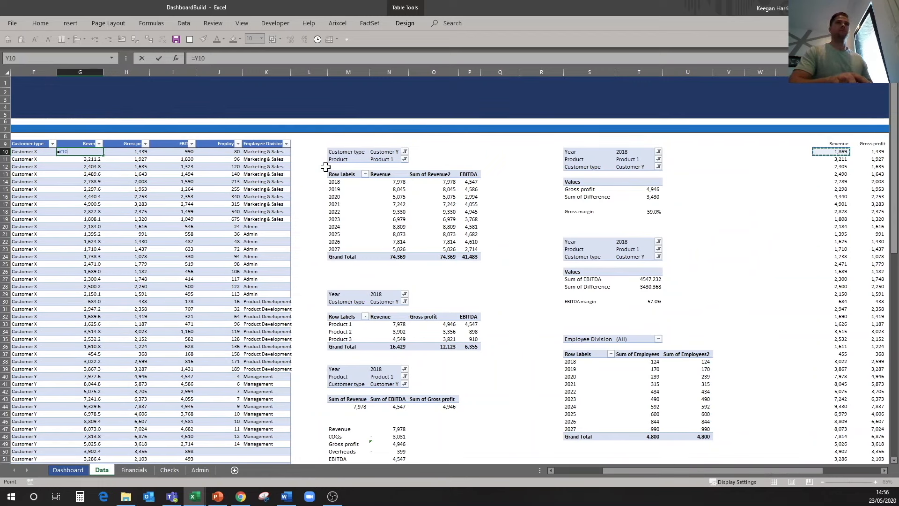
pyautogui.press('Escape')
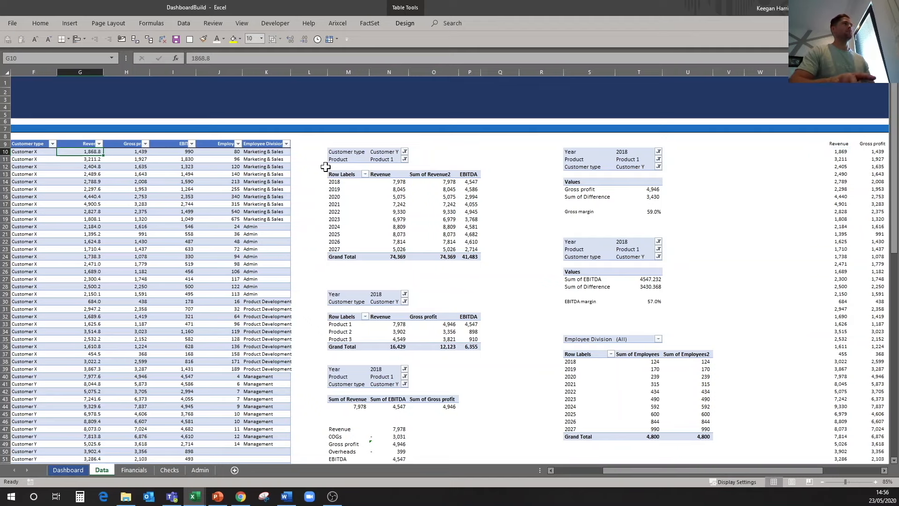
# - Add the header "Live Case" in cell X9, beside the copied Revenue column
pyautogui.hotkey('ctrl', 'Right')
pyautogui.hotkey('ctrl', 'Right')
pyautogui.hotkey('ctrl', 'Right')
pyautogui.hotkey('ctrl', 'Right')
pyautogui.hotkey('ctrl', 'Right')
pyautogui.hotkey('ctrl', 'Right')
pyautogui.hotkey('ctrl', 'Right')
pyautogui.hotkey('ctrl', 'Left')
pyautogui.press('Up')
pyautogui.press('Left')
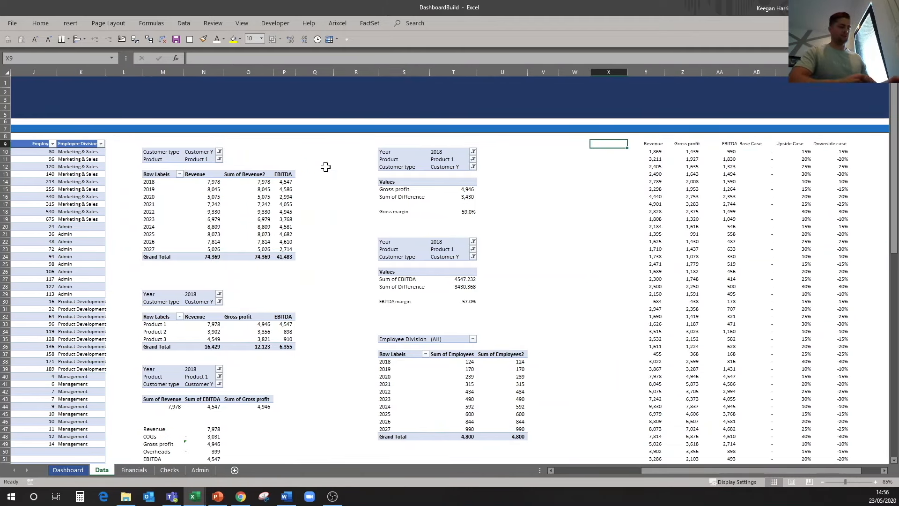
pyautogui.write('Live Case')
pyautogui.press('Return')
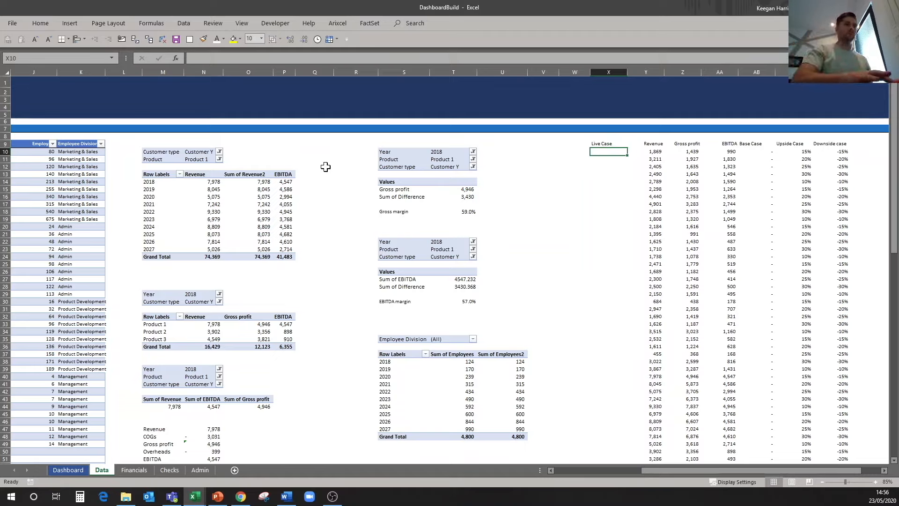
# - Start an IF formula in X10 that compares LiveScenario on the Admin sheet with the Base Case header $AB$9 and returns AB10
pyautogui.write('=')
pyautogui.press('BackSpace')
pyautogui.press('BackSpace')
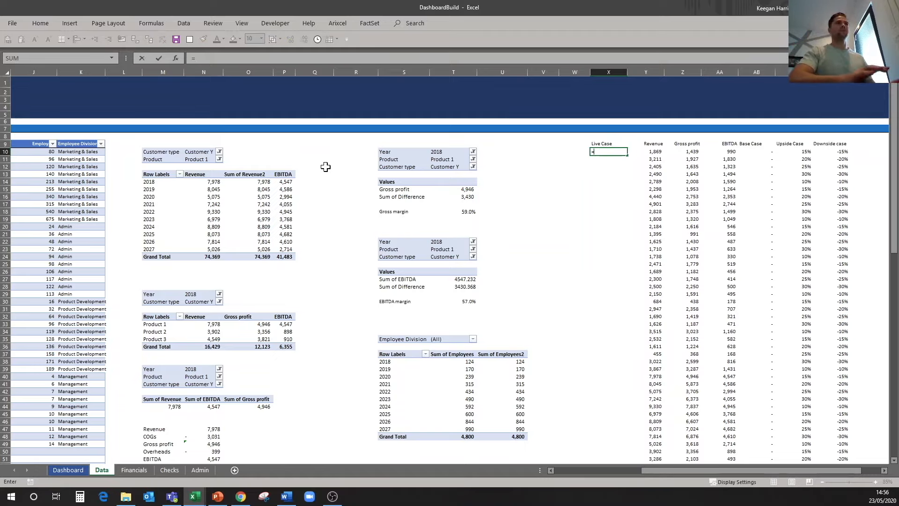
pyautogui.write('IF(')
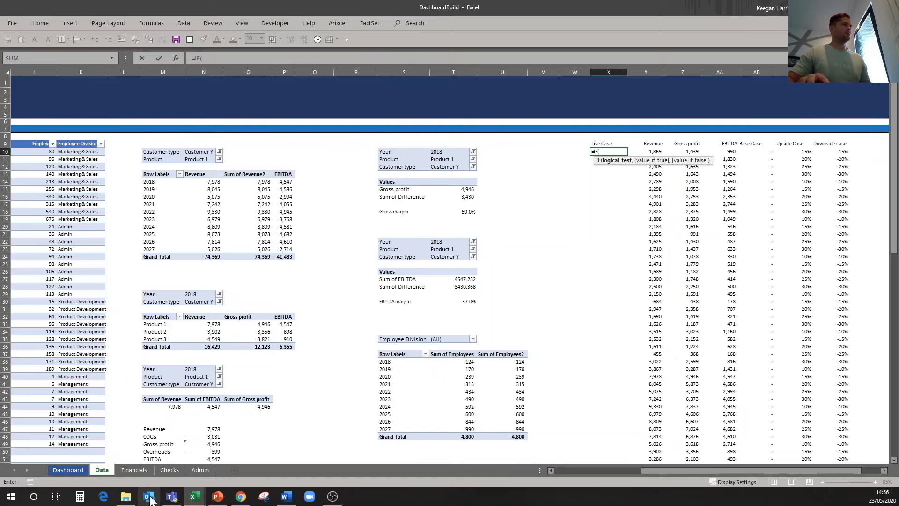
pyautogui.click(200, 470)
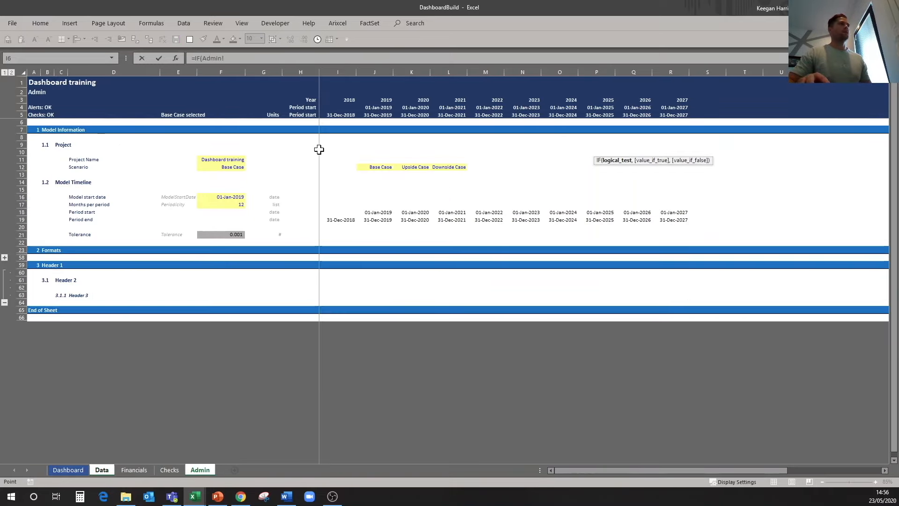
pyautogui.click(235, 168)
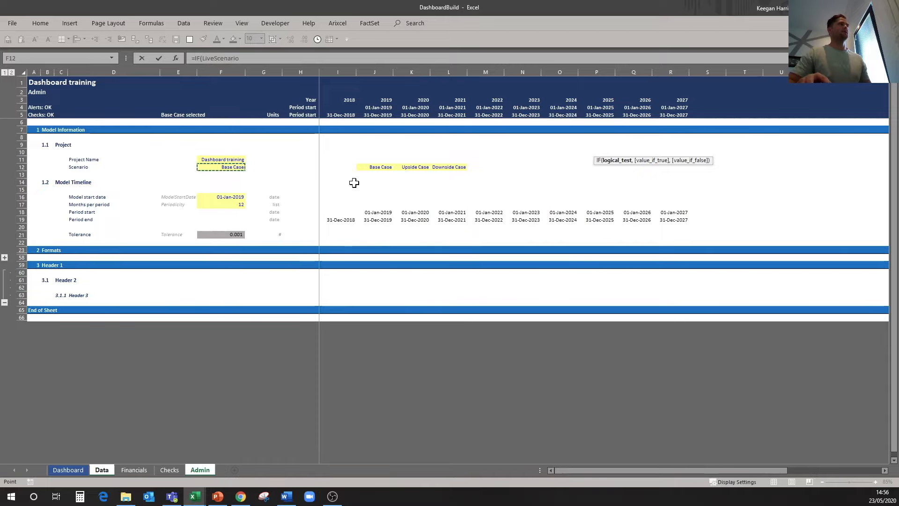
pyautogui.write('=')
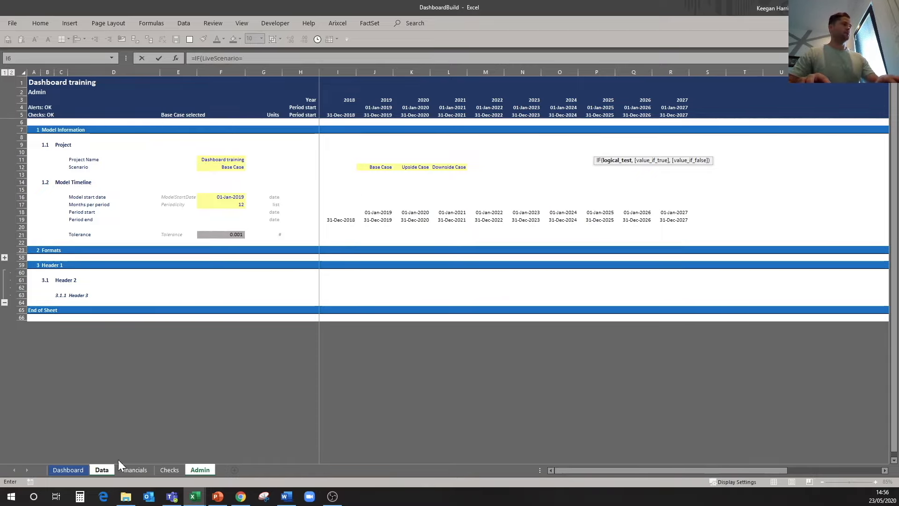
pyautogui.click(101, 469)
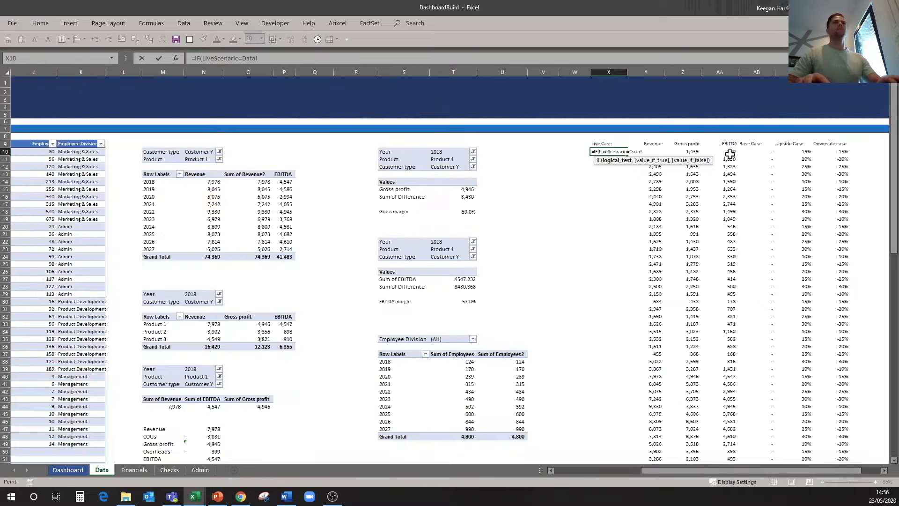
pyautogui.click(753, 144)
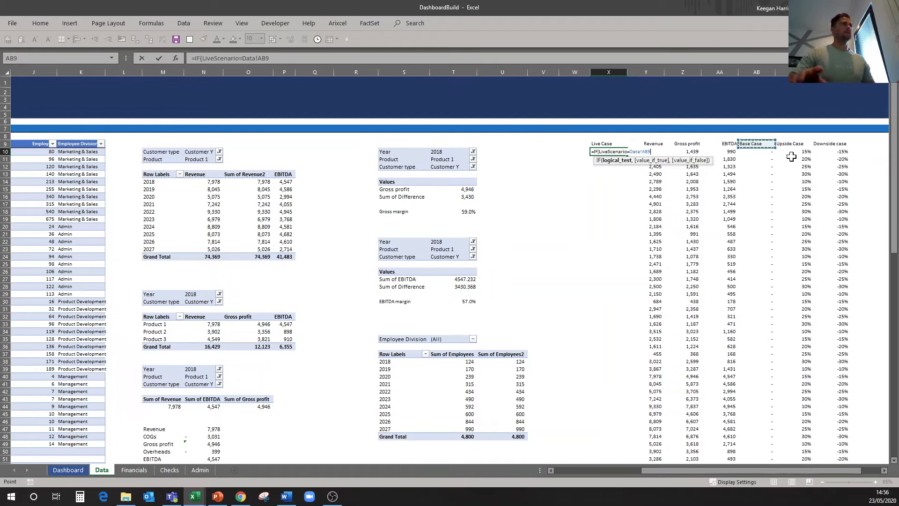
pyautogui.press('F4')
pyautogui.write(',')
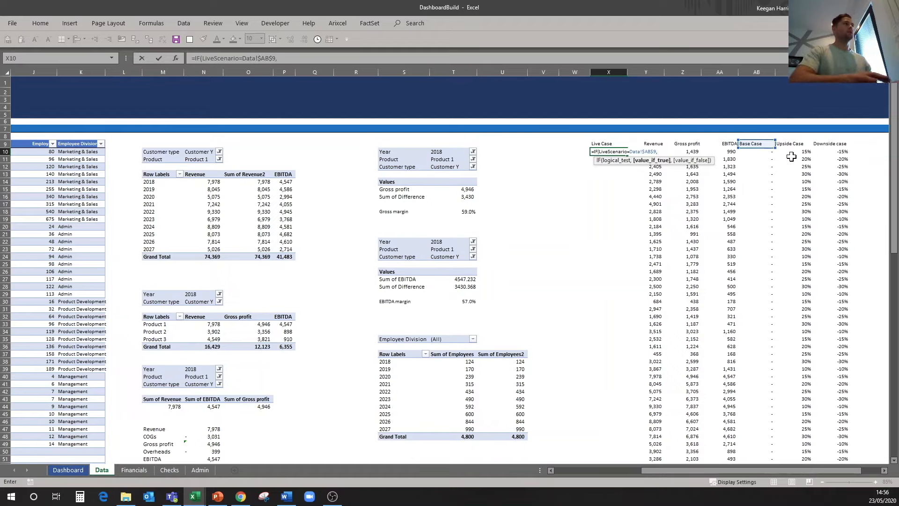
pyautogui.click(767, 152)
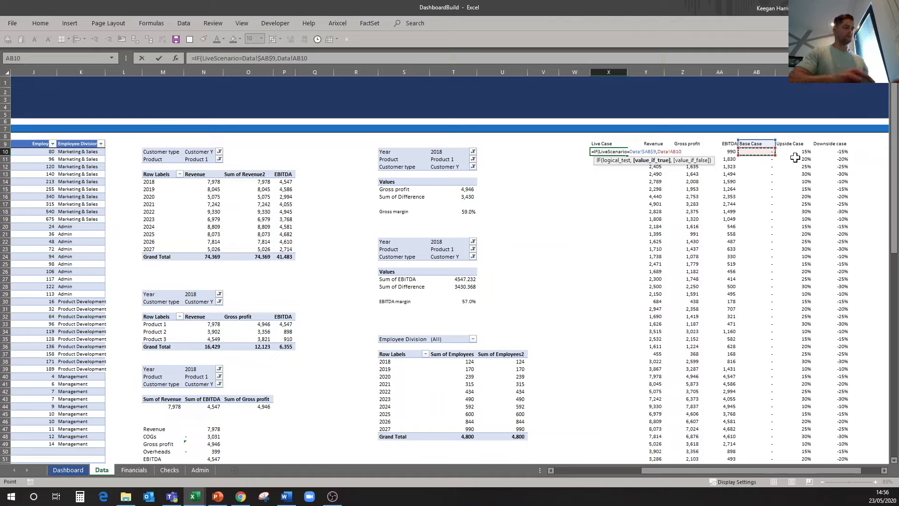
# - Nest a second IF in the X10 formula that tests LiveScenario against the Upside Case header $AC$9 and returns AC10
pyautogui.write(',IF(')
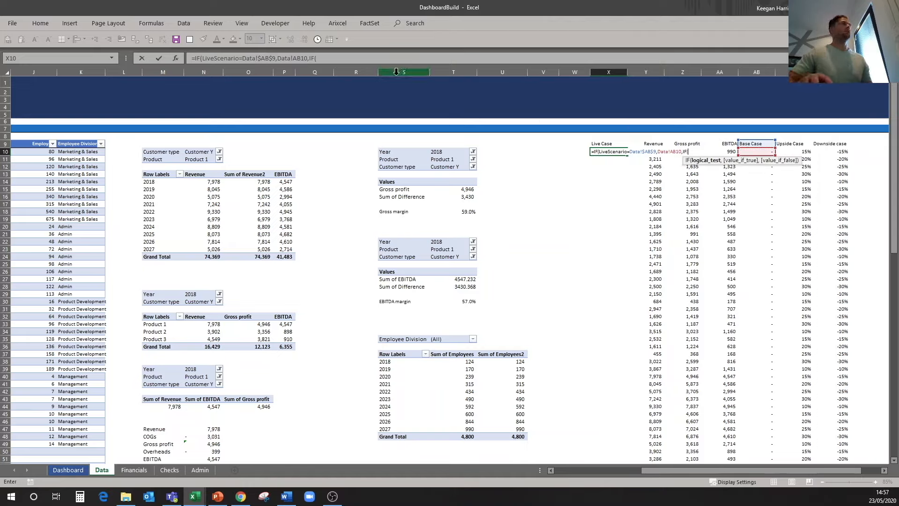
pyautogui.moveTo(202, 58); pyautogui.dragTo(308, 59)
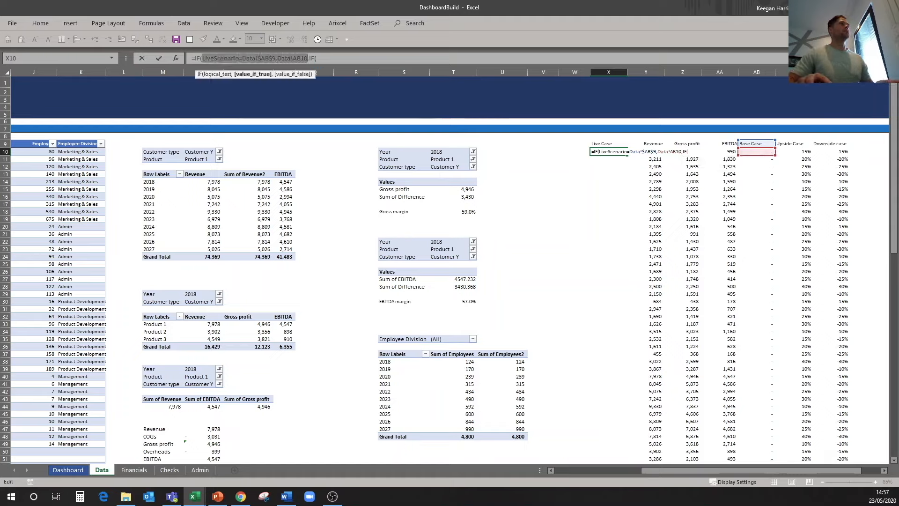
pyautogui.hotkey('ctrl', 'c')
pyautogui.press('End')
pyautogui.hotkey('ctrl', 'v')
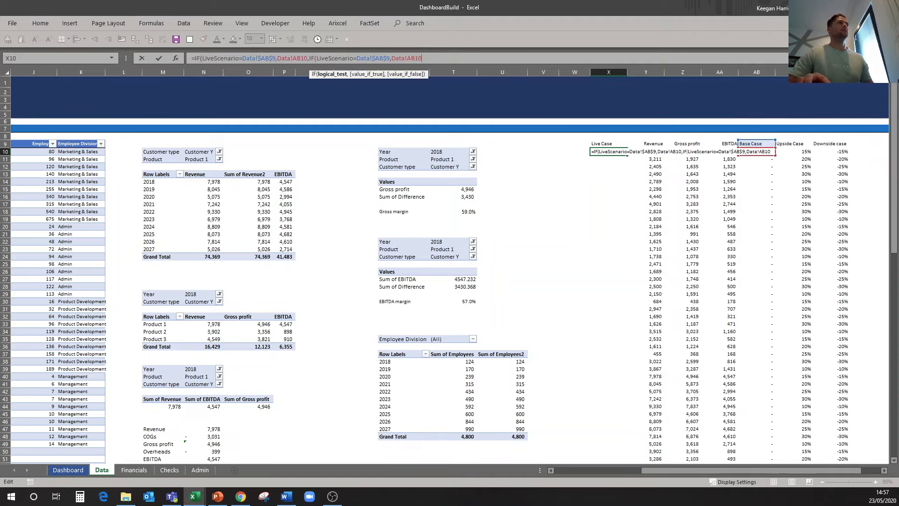
pyautogui.press('Left')
pyautogui.press('Left')
pyautogui.press('BackSpace')
pyautogui.write('C')
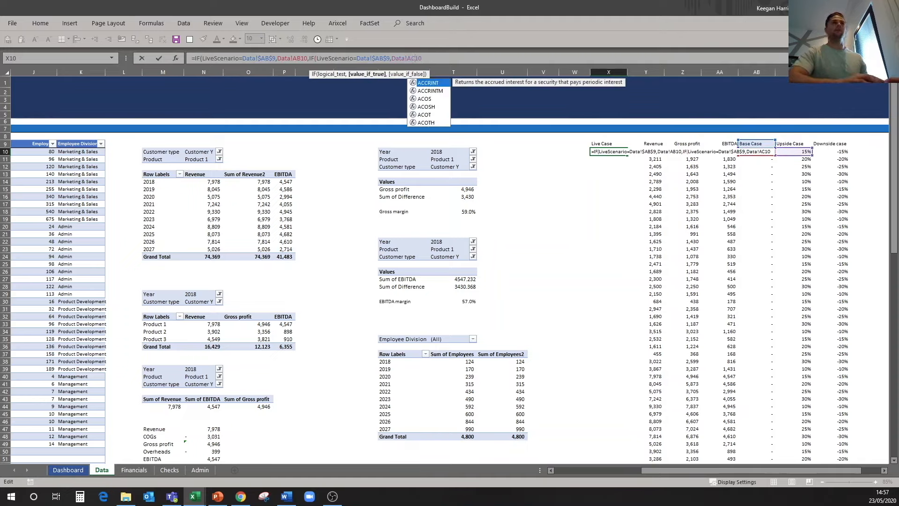
pyautogui.press('BackSpace')
pyautogui.click(383, 58)
pyautogui.press('BackSpace')
pyautogui.write('C')
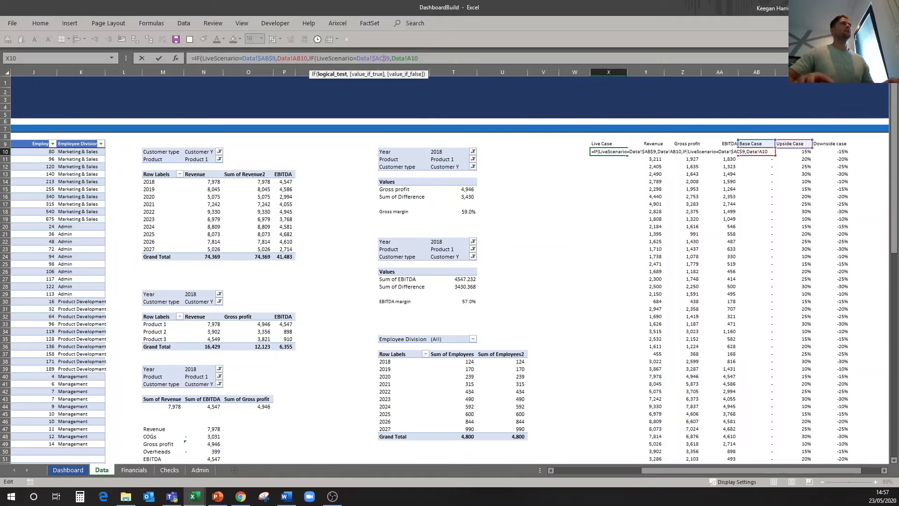
pyautogui.click(411, 59)
pyautogui.write('C')
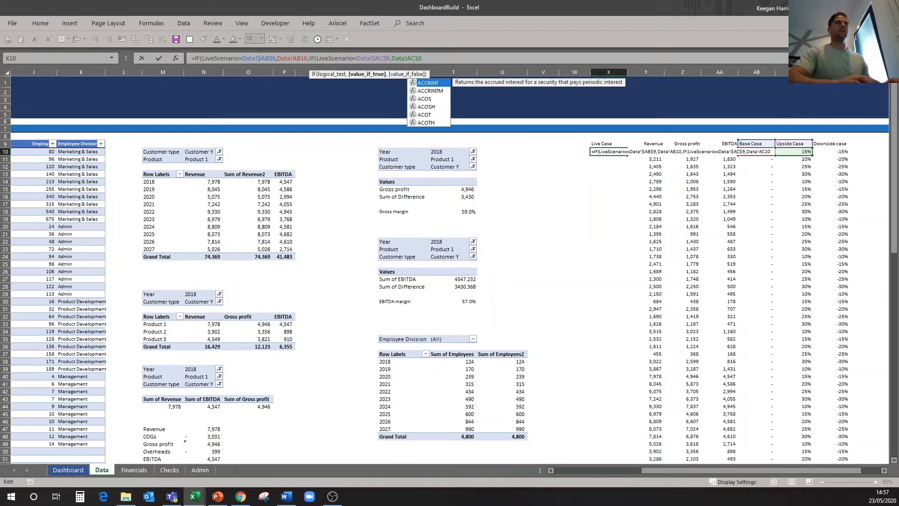
pyautogui.press('Right')
pyautogui.press('Right')
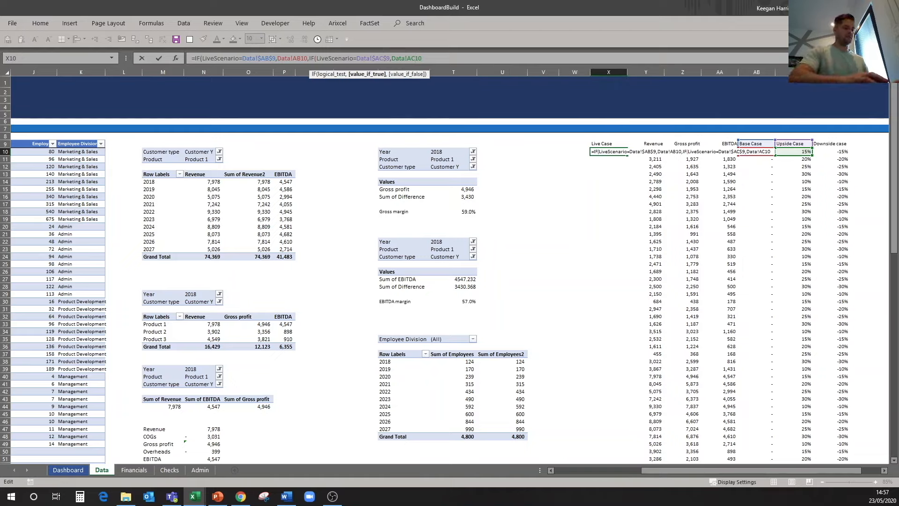
# - Finish the X10 formula with the Downside case value AD10 as the remaining result and enter it
pyautogui.write(',')
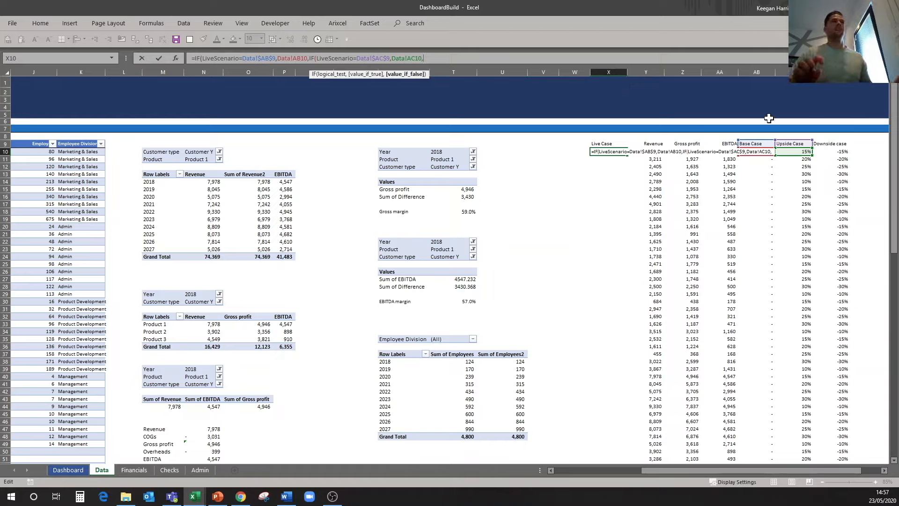
pyautogui.click(839, 152)
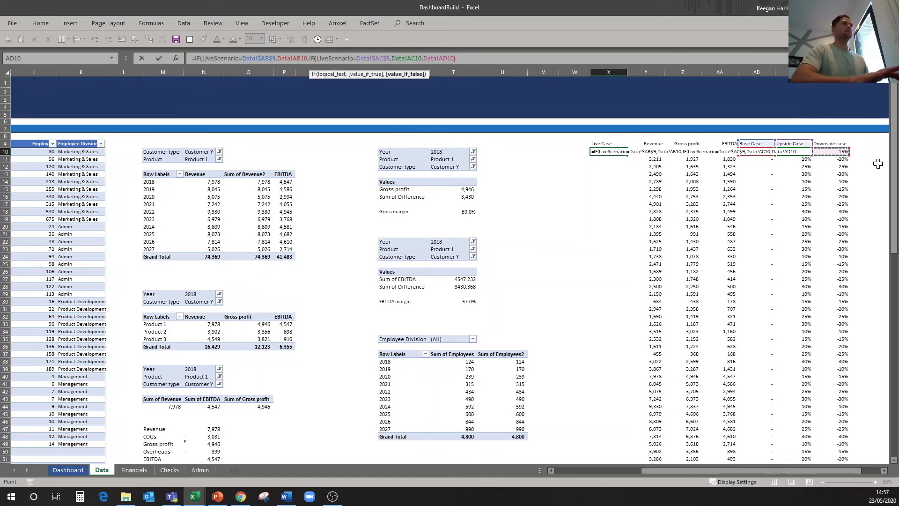
pyautogui.write('))')
pyautogui.hotkey('ctrl', 'Return')
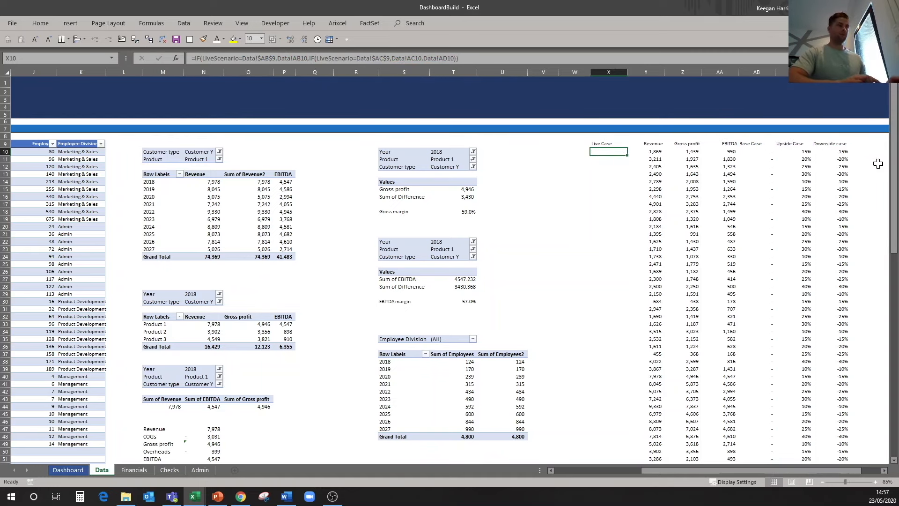
# - Copy the Live Case formula down column X to row 69 and format the cells as percentages
pyautogui.hotkey('ctrl', 'c')
pyautogui.press('Right')
pyautogui.hotkey('ctrl', 'Down')
pyautogui.press('Left')
pyautogui.hotkey('ctrl', 'shift', 'Up')
pyautogui.hotkey('ctrl', 'v')
pyautogui.hotkey('ctrl', 'shift', '5')
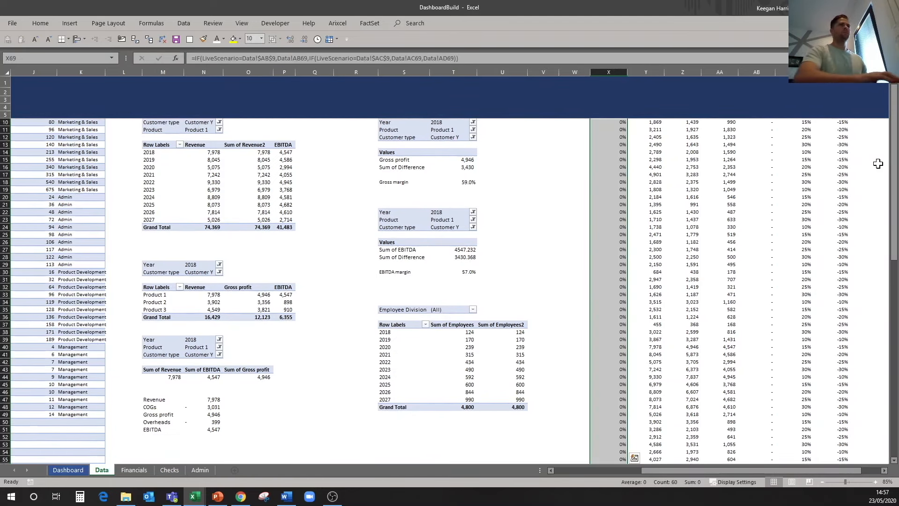
pyautogui.hotkey('ctrl', 'Up')
pyautogui.press('Down')
pyautogui.scroll(1, 878, 163)
pyautogui.press('Up')
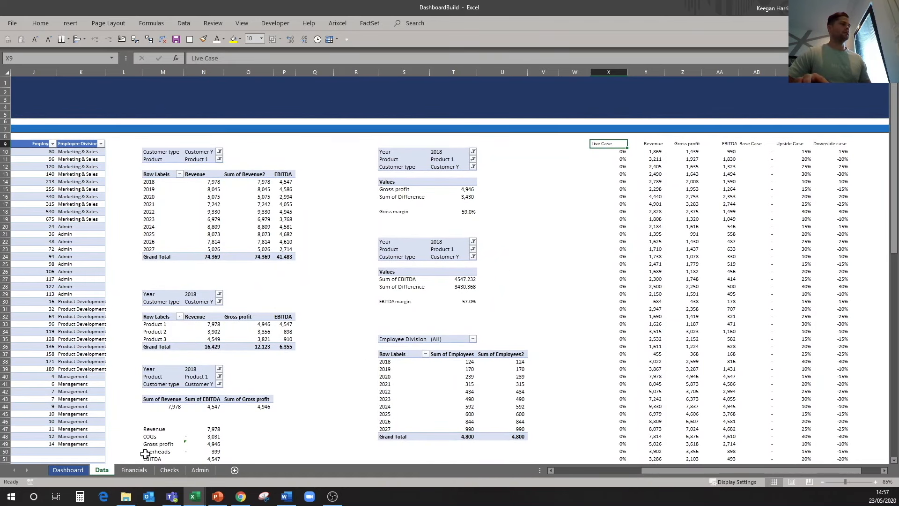
# - Set the Admin sheet's scenario to Upside Case and check the Live Case percentages on the Data sheet
pyautogui.click(200, 469)
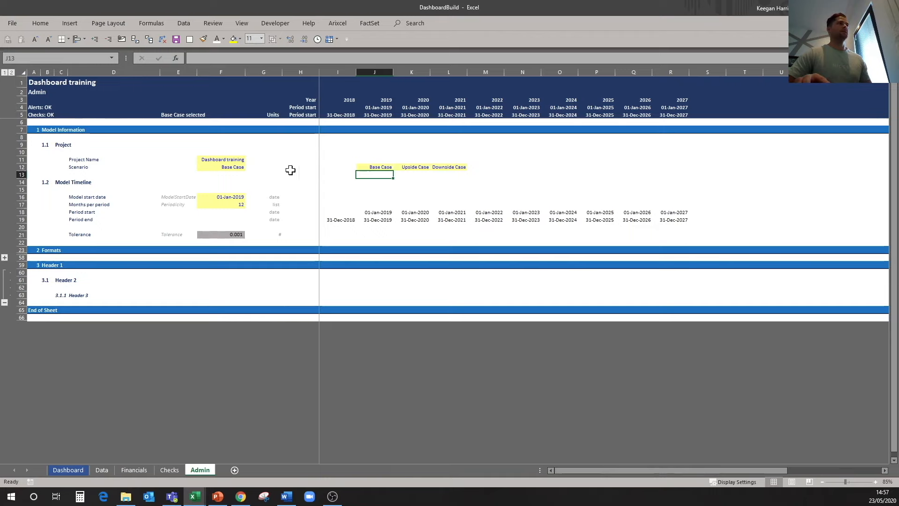
pyautogui.click(236, 167)
pyautogui.click(249, 167)
pyautogui.click(234, 184)
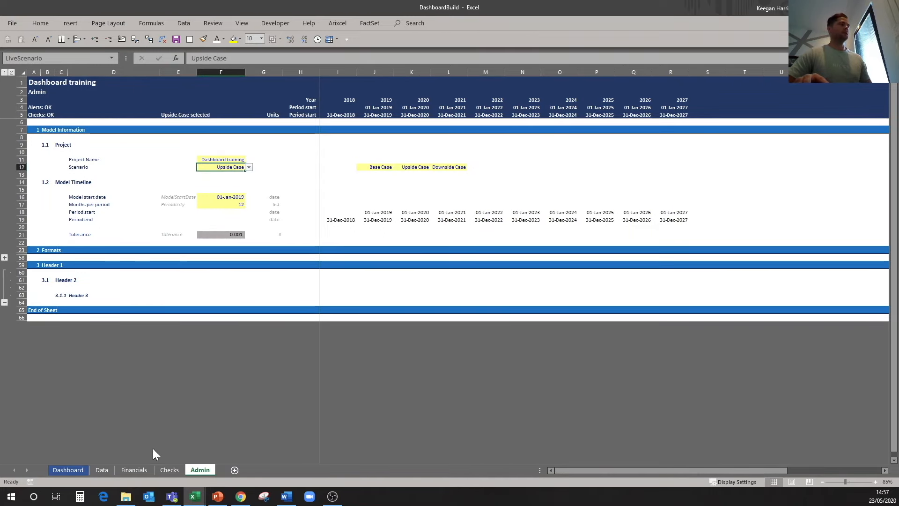
pyautogui.click(101, 469)
pyautogui.moveTo(612, 151); pyautogui.dragTo(620, 210)
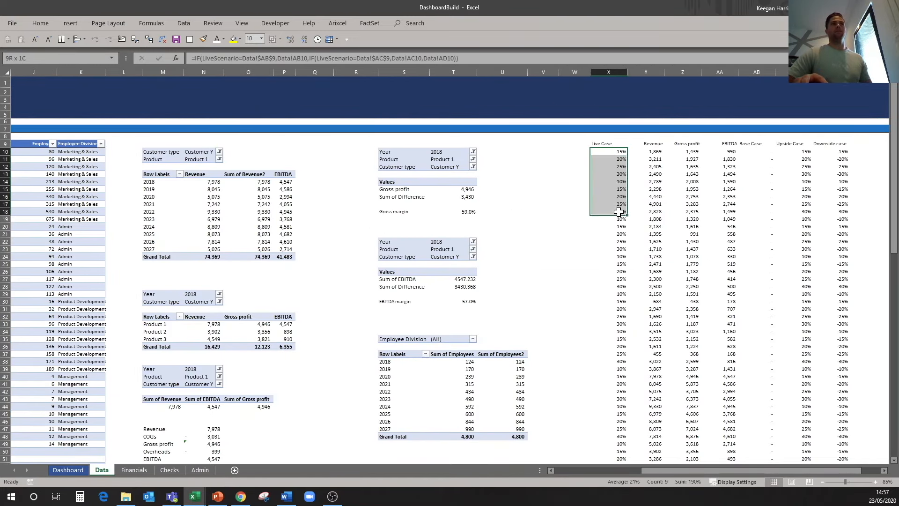
pyautogui.click(613, 142)
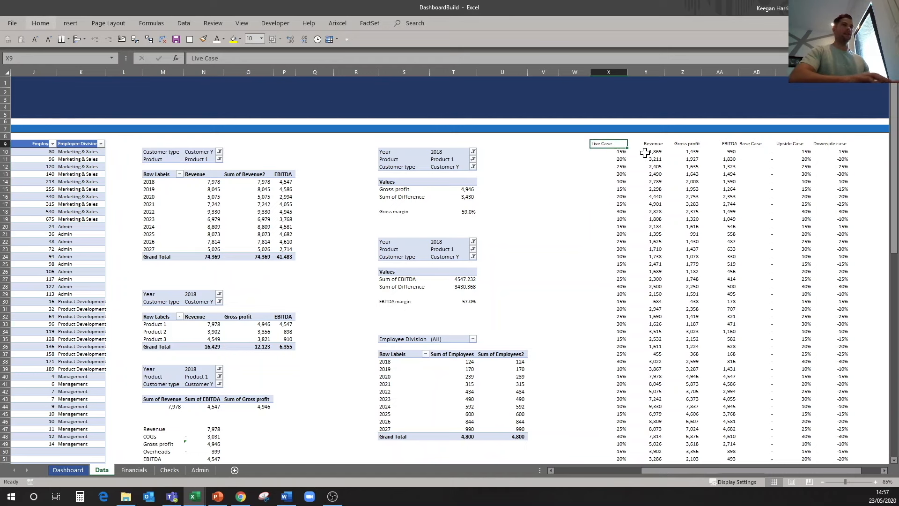
# - Replace the first Revenue value in G10 with the formula =Y10*(1+X10)
pyautogui.press('Home')
pyautogui.press('Down')
pyautogui.press('Right')
pyautogui.press('Right')
pyautogui.press('Right')
pyautogui.press('Right')
pyautogui.press('Right')
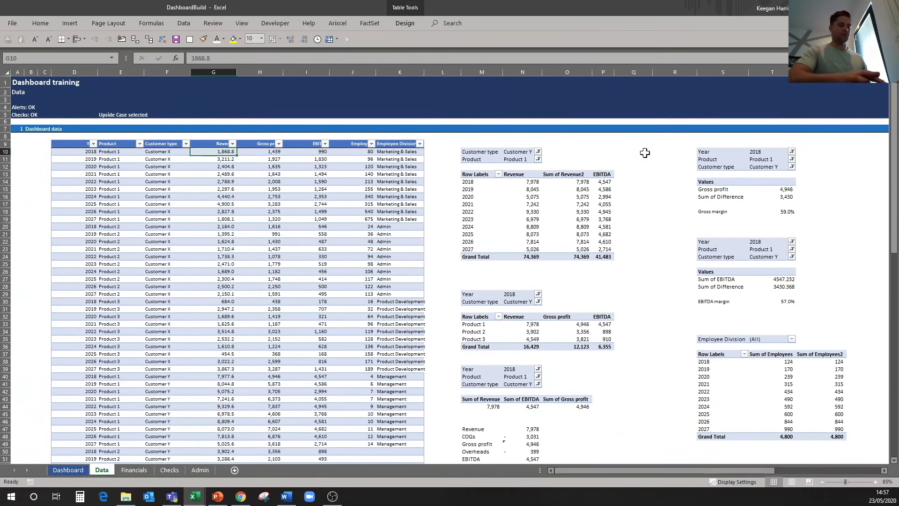
pyautogui.write('=')
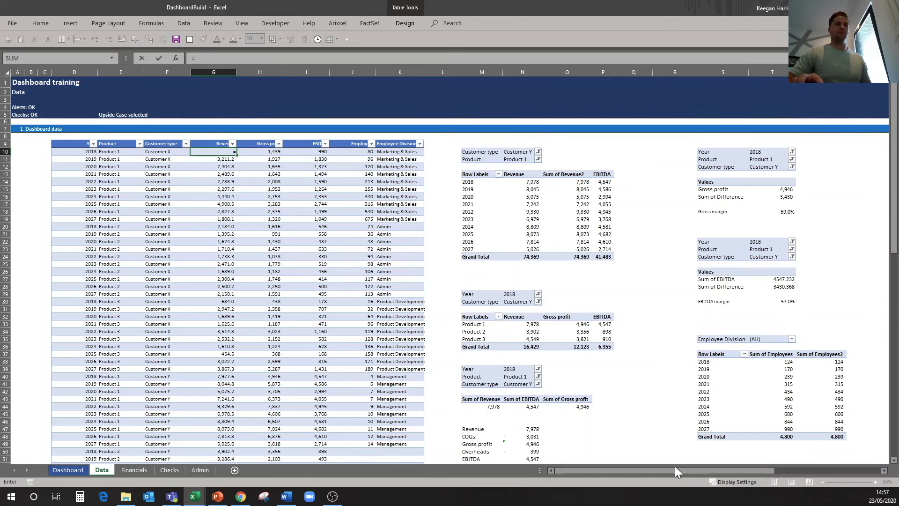
pyautogui.moveTo(675, 472); pyautogui.dragTo(764, 471)
pyautogui.click(647, 151)
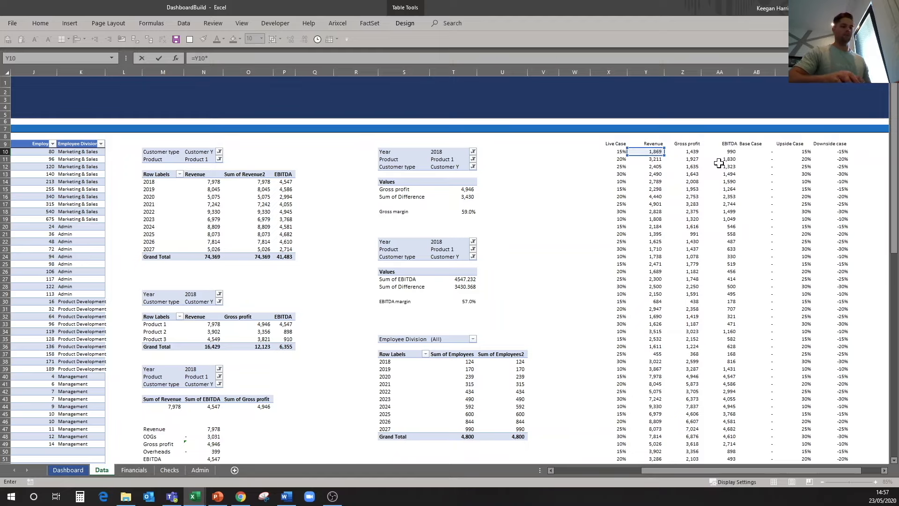
pyautogui.click(614, 153)
pyautogui.hotkey('ctrl', 'Return')
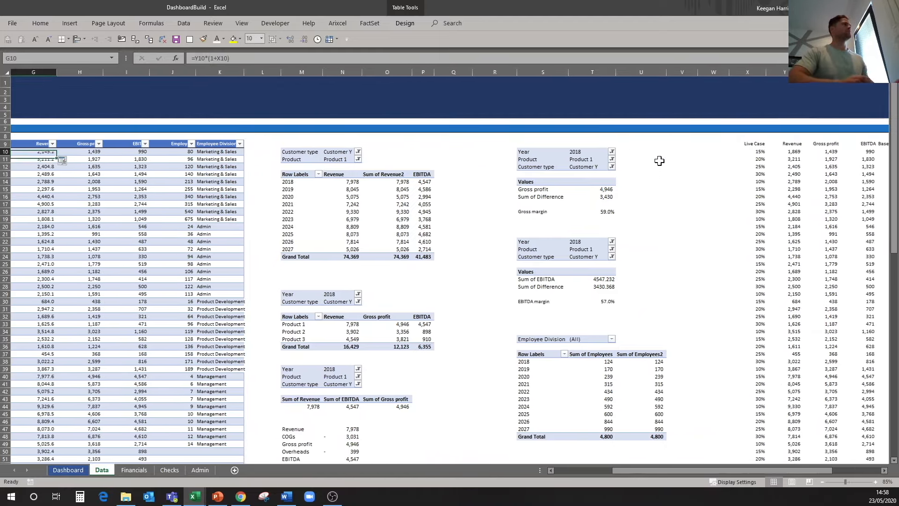
# - Try to fill the G10 formula =Y10*(1+X10) down to row 69 and across the Gross profit and EBITDA columns
pyautogui.hotkey('shift', 'Right')
pyautogui.hotkey('ctrl', 'shift', 'Down')
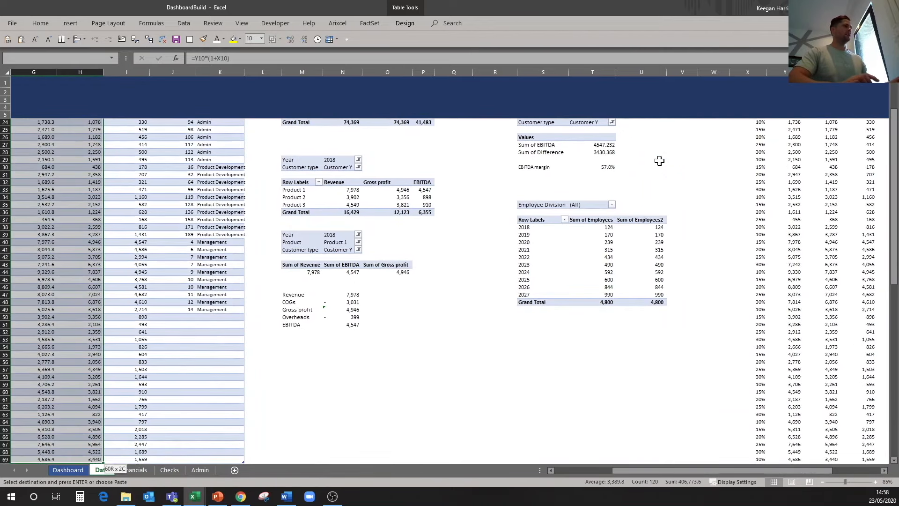
pyautogui.hotkey('shift', 'Right')
pyautogui.hotkey('ctrl', 'd')
pyautogui.hotkey('ctrl', 'r')
pyautogui.press('Left')
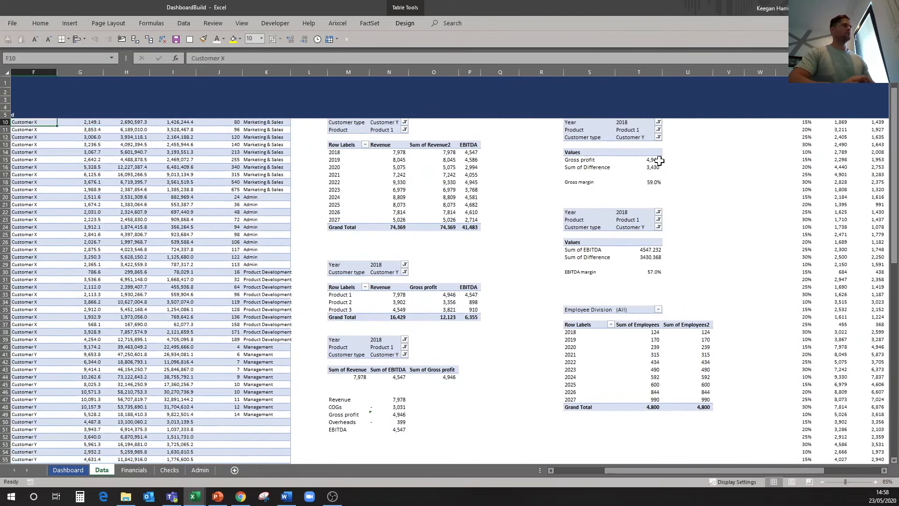
# - Inspect the cell references of the filled Gross profit formula in H10
pyautogui.press('Right')
pyautogui.press('Right')
pyautogui.press('Up')
pyautogui.press('Up')
pyautogui.press('Up')
pyautogui.press('Down')
pyautogui.press('Down')
pyautogui.press('Down')
pyautogui.press('F2')
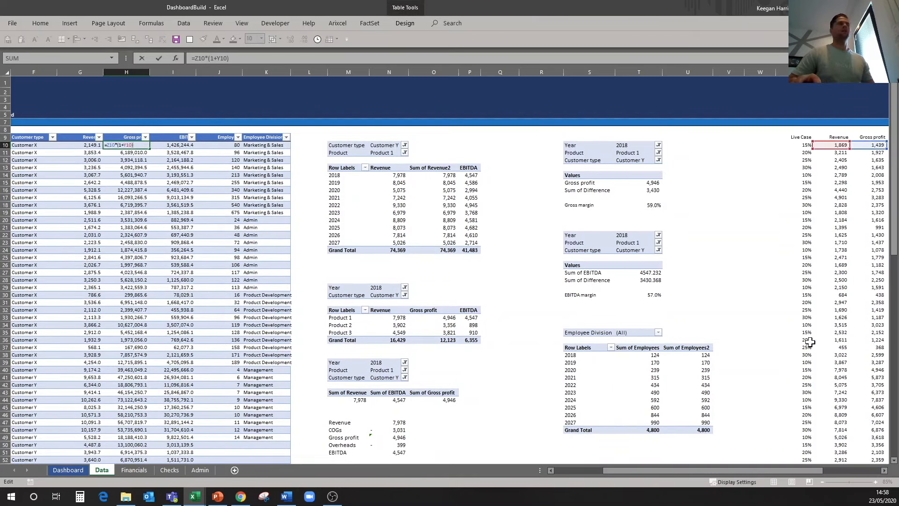
pyautogui.press('Escape')
# - Lock column X in the G10 Revenue formula so it reads =Y10*(1+$X10)
pyautogui.click(91, 148)
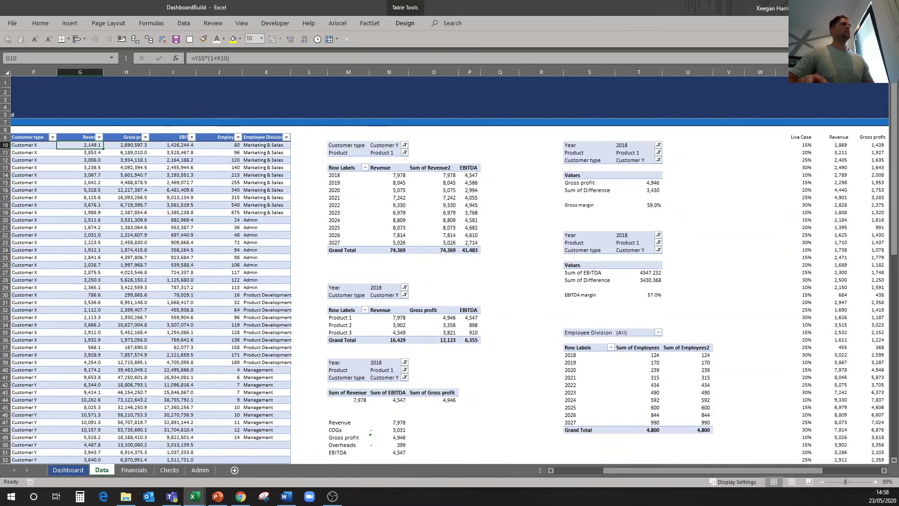
pyautogui.click(282, 60)
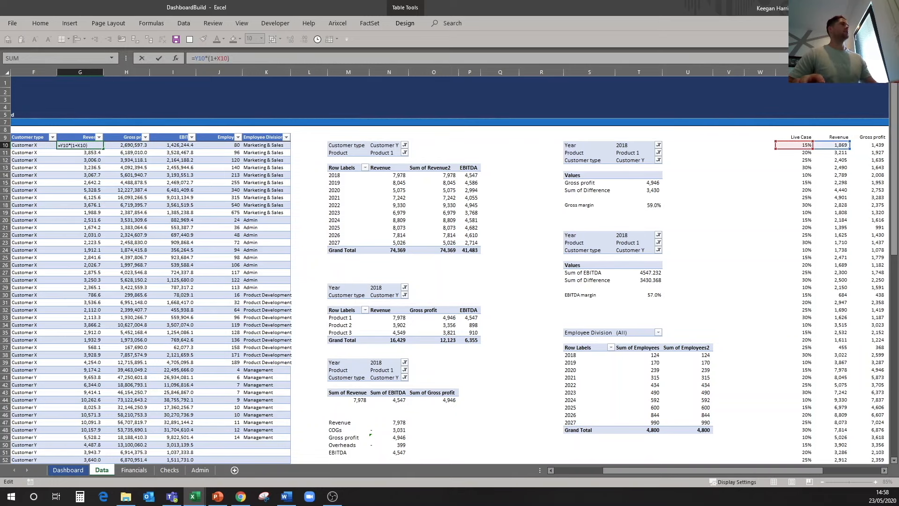
pyautogui.press('F4')
pyautogui.press('F4')
pyautogui.press('Return')
pyautogui.press('Up')
# - Fill the corrected G10 formula down to row 69 and across the Revenue, Gross profit and EBITDA columns
pyautogui.hotkey('ctrl', 'shift', 'Down')
pyautogui.hotkey('shift', 'Right')
pyautogui.hotkey('shift', 'Right')
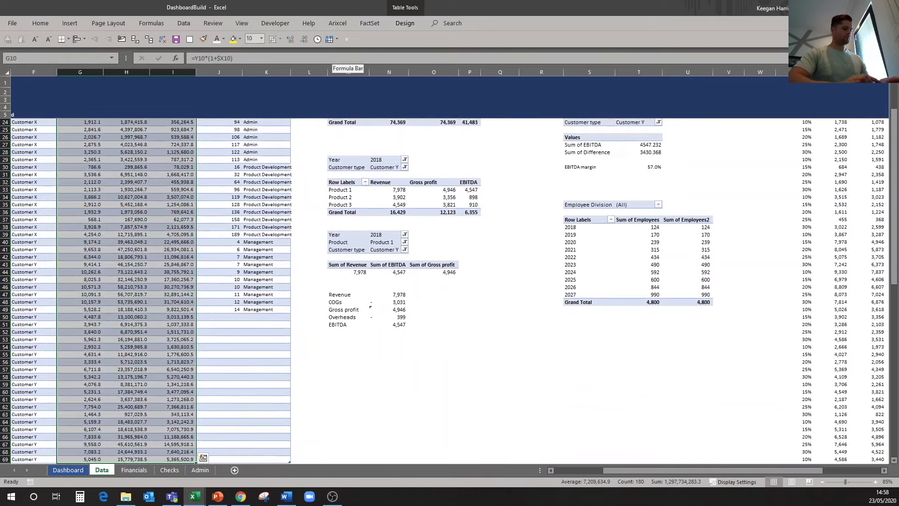
pyautogui.hotkey('ctrl', 'd')
pyautogui.hotkey('ctrl', 'r')
pyautogui.press('Down')
pyautogui.press('Right')
pyautogui.press('Up')
pyautogui.press('Up')
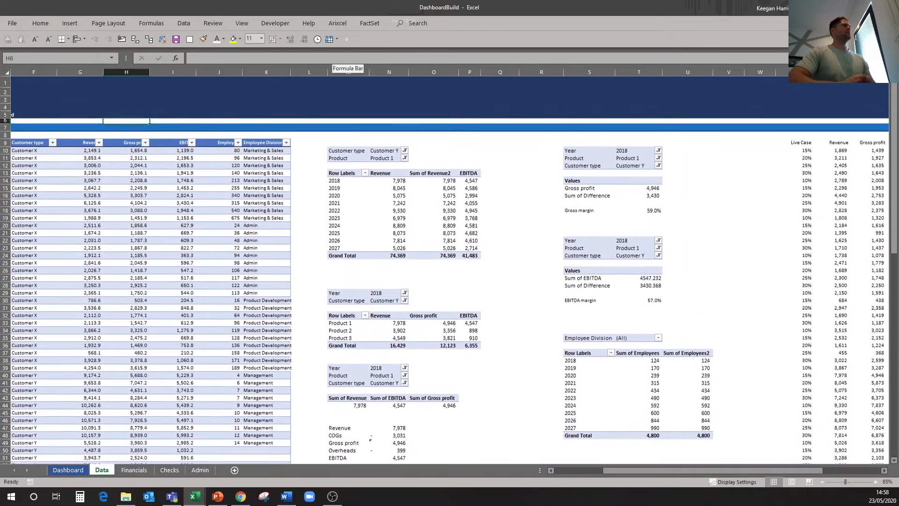
pyautogui.press('Left')
pyautogui.press('Down')
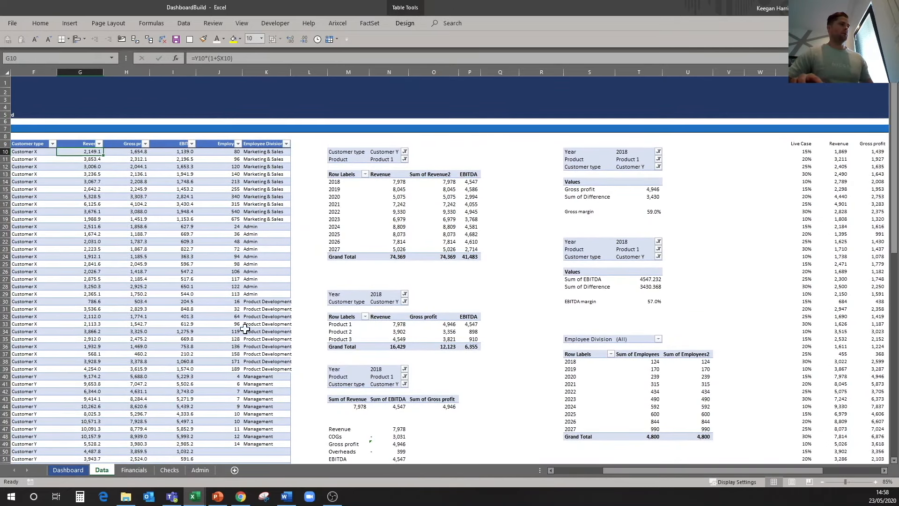
# - Clear the Customer type, Product and Year filters on the Dashboard sheet
pyautogui.click(200, 470)
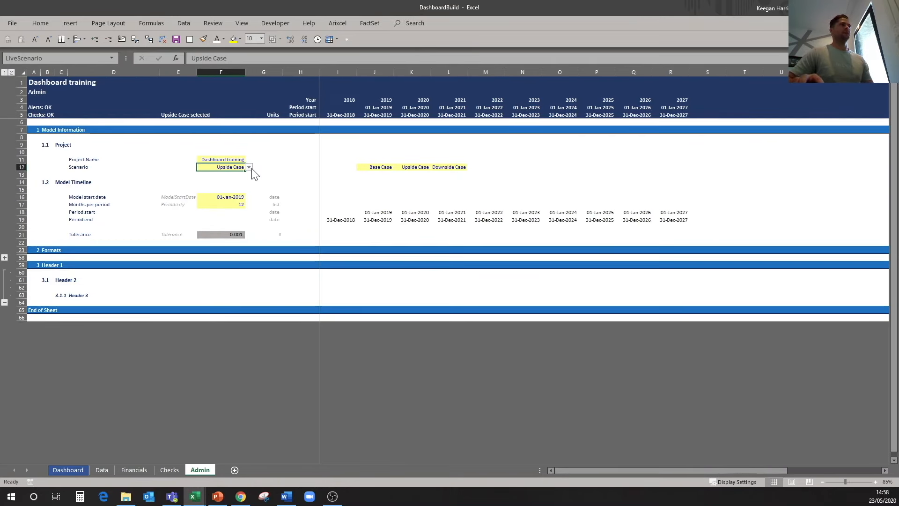
pyautogui.click(68, 470)
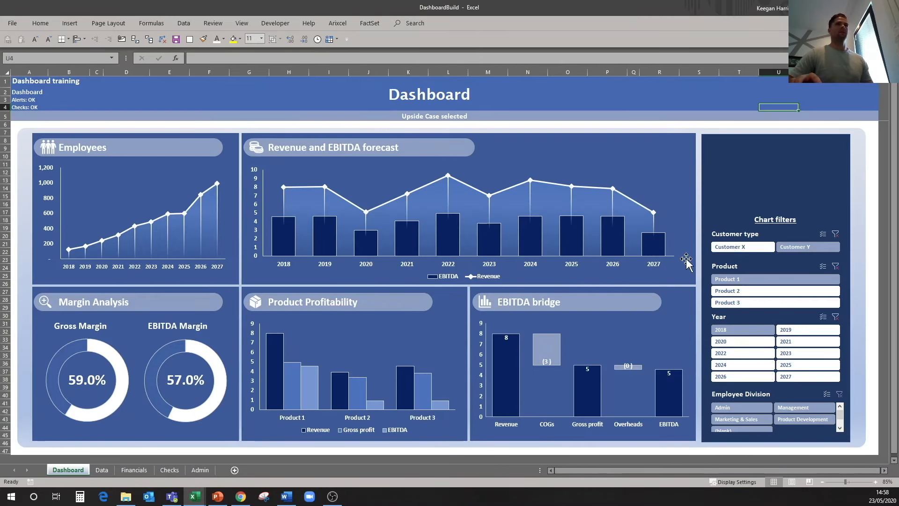
pyautogui.click(835, 234)
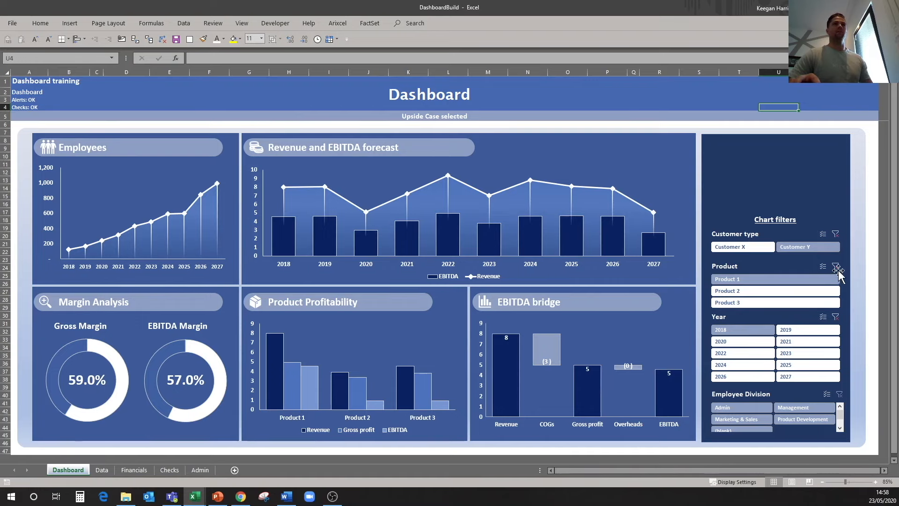
pyautogui.click(836, 267)
pyautogui.click(836, 316)
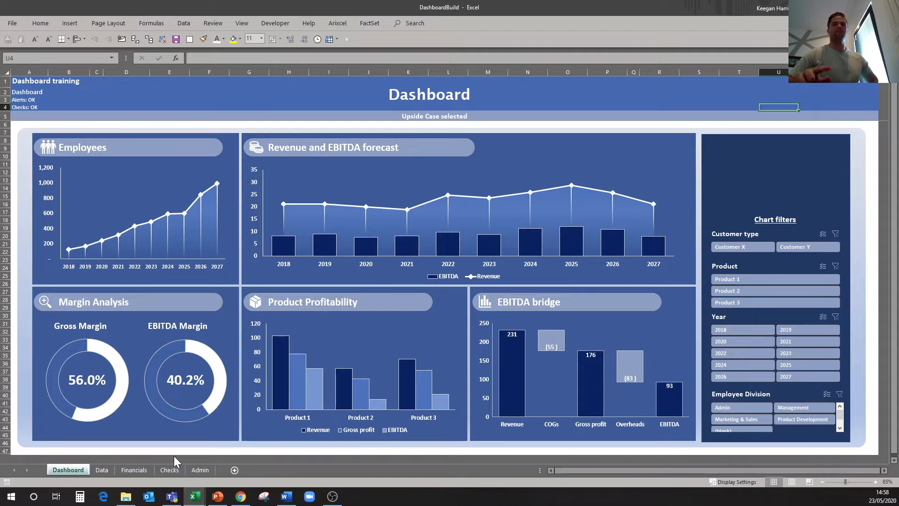
# - Review the Revenue formula in G10 on the Data sheet and refresh the yearly Revenue and EBITDA PivotTable
pyautogui.click(102, 470)
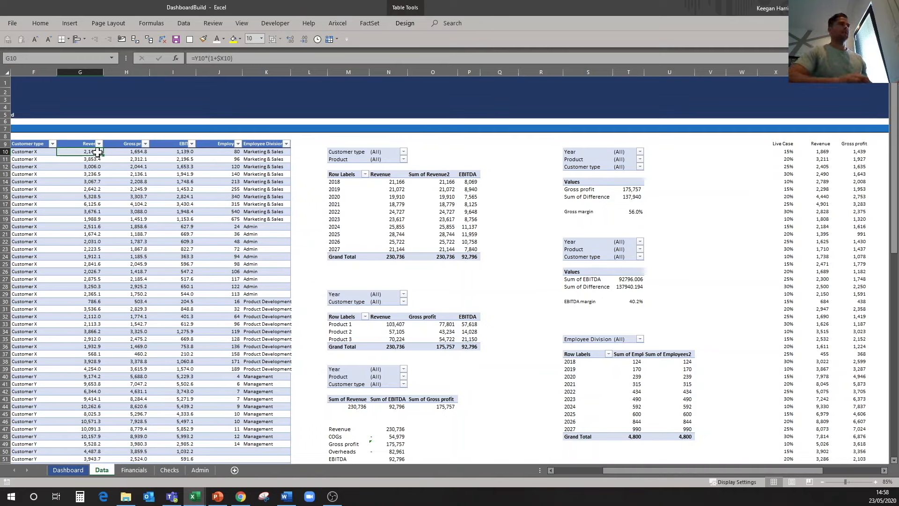
pyautogui.press('F2')
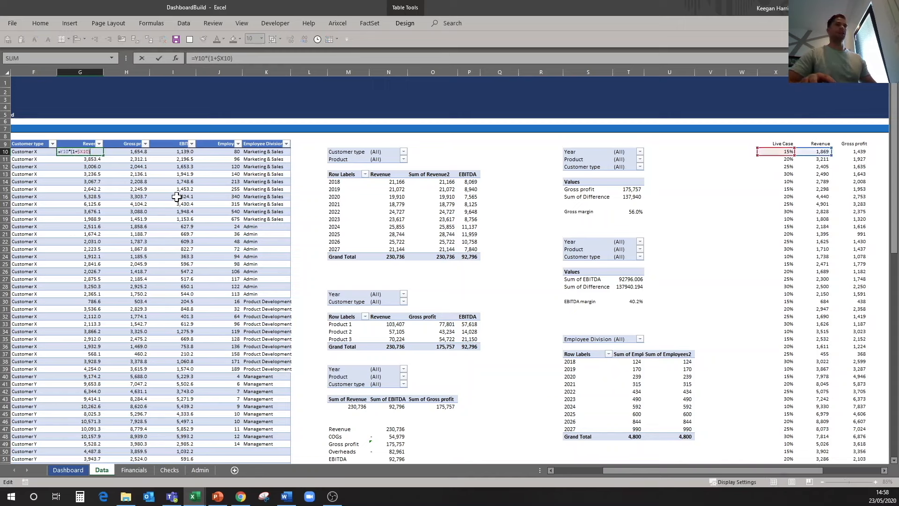
pyautogui.press('Escape')
pyautogui.rightClick(389, 204)
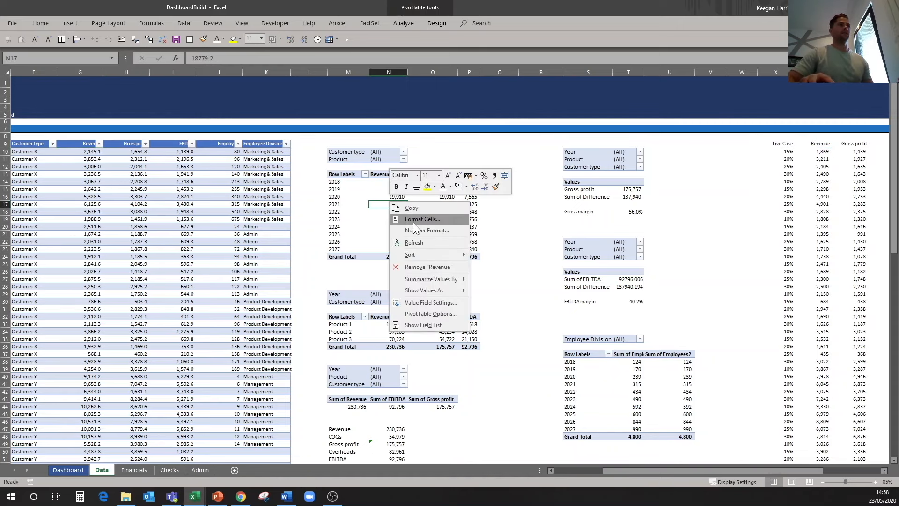
pyautogui.click(421, 244)
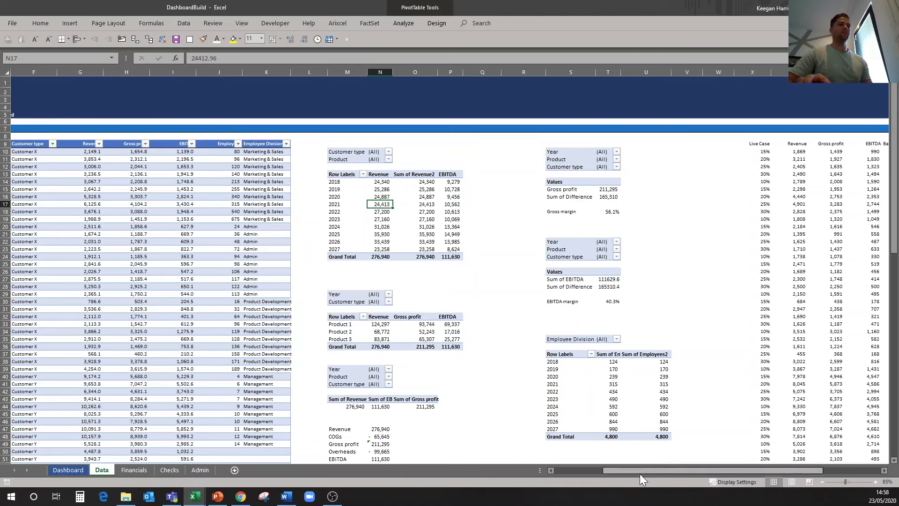
# - Clear the Totals match formula in F14 on the Checks sheet
pyautogui.moveTo(640, 473); pyautogui.dragTo(551, 473)
pyautogui.click(169, 471)
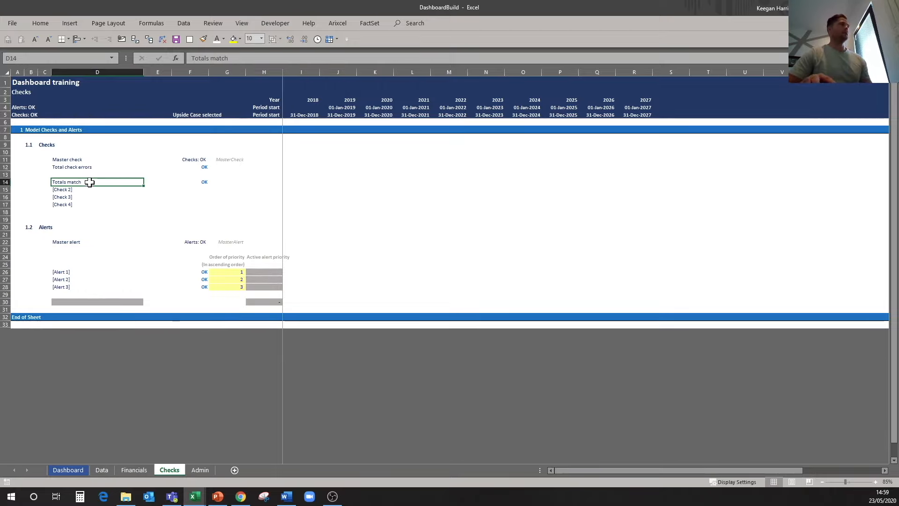
pyautogui.click(195, 183)
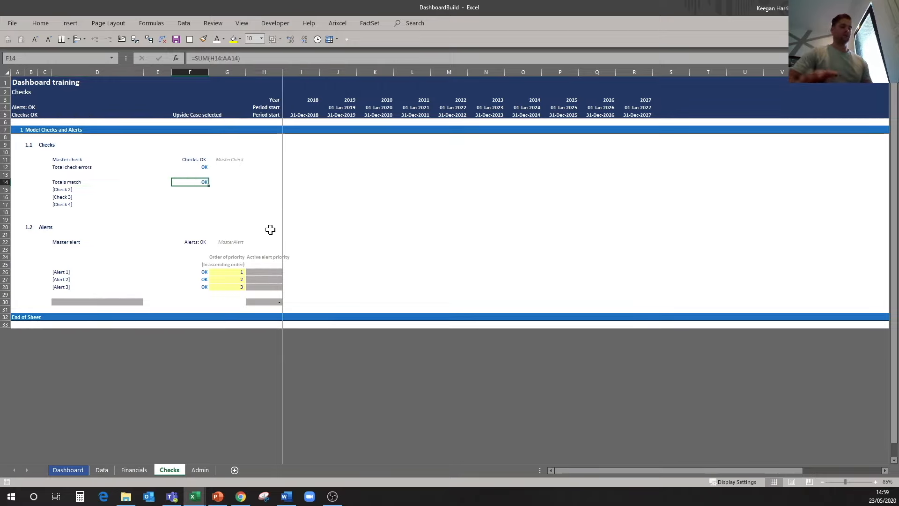
pyautogui.click(134, 470)
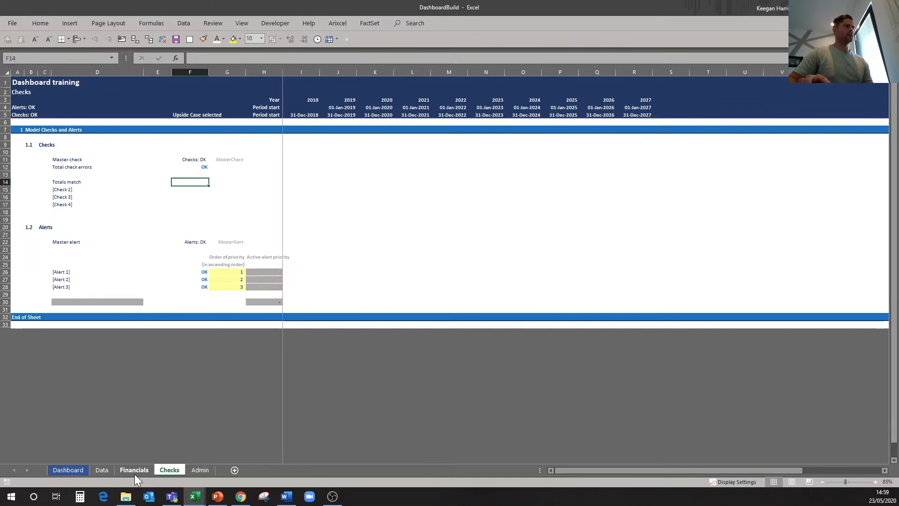
# - Label cell M26 below the yearly PivotTable on the Data sheet as "Check"
pyautogui.click(110, 472)
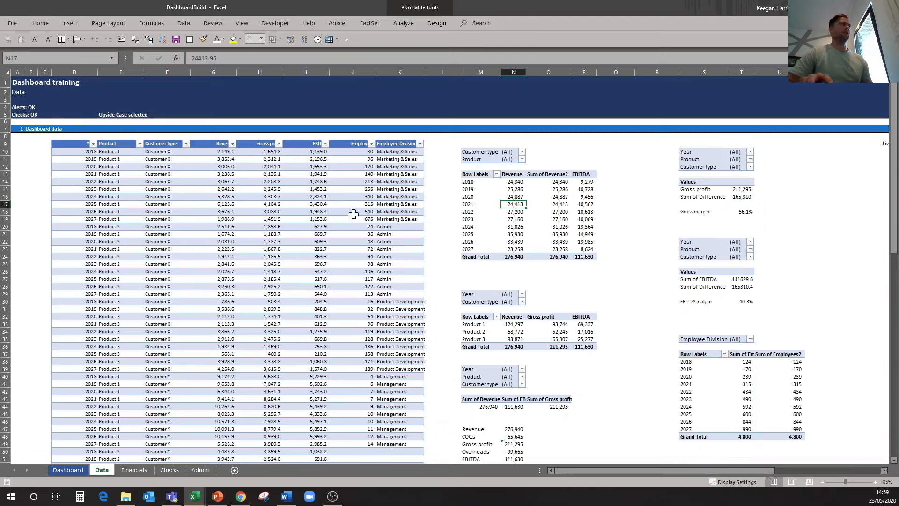
pyautogui.click(515, 272)
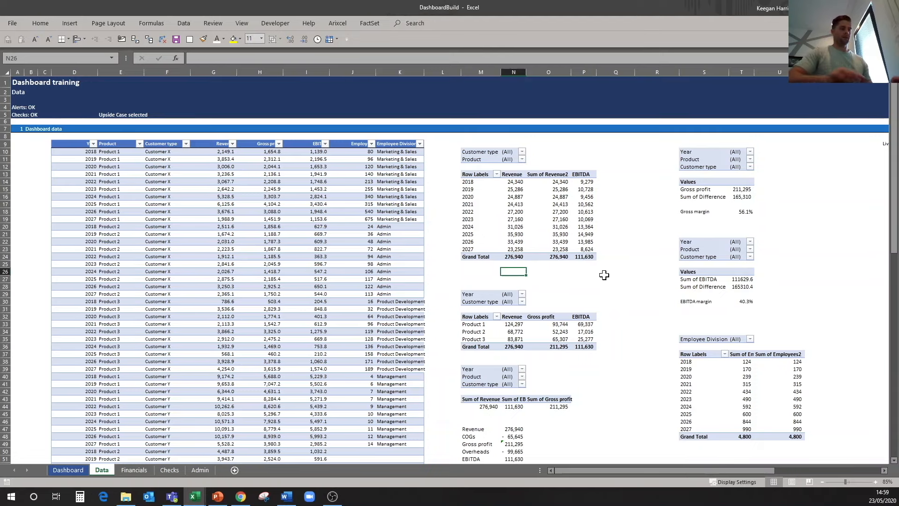
pyautogui.press('Left')
pyautogui.write('Check')
pyautogui.press('Right')
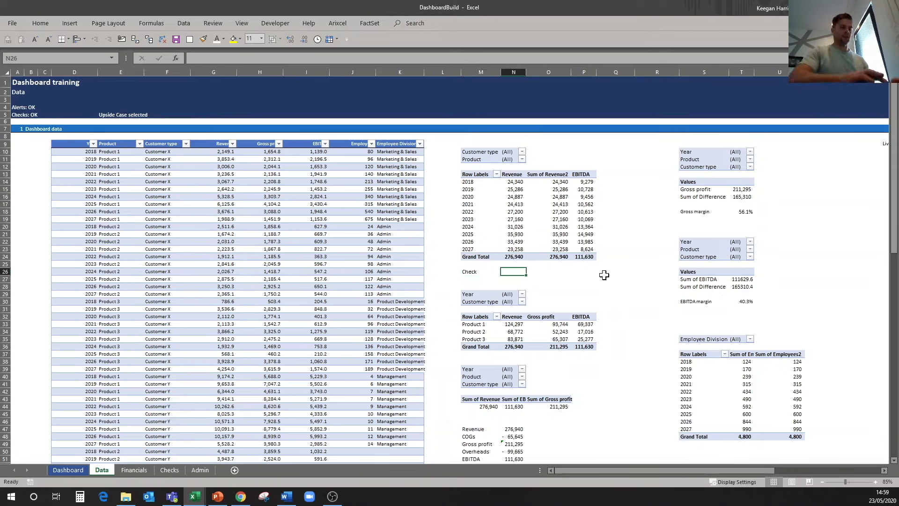
# - Enter the formula =IF(N24=SUM(Table1[Revenue]),0,1) in N26, comparing the PivotTable's Revenue grand total with the table's Revenue column
pyautogui.write('=if')
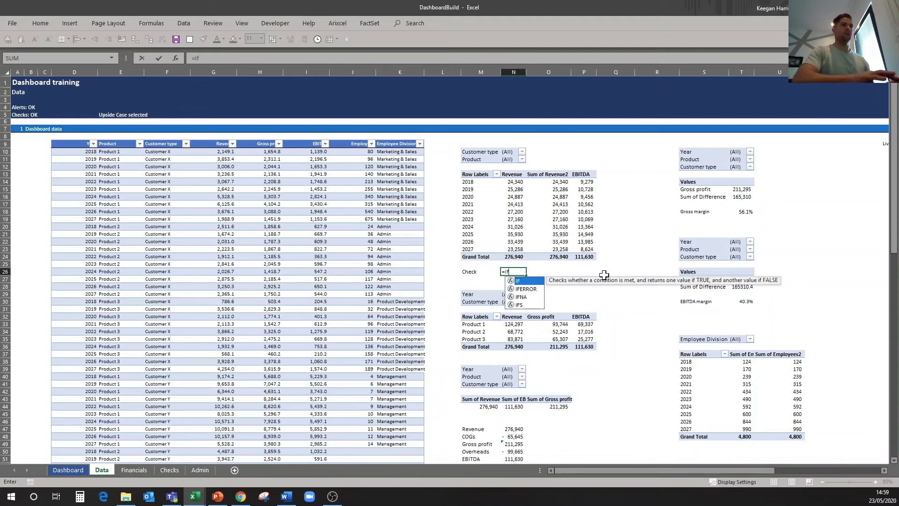
pyautogui.press('Tab')
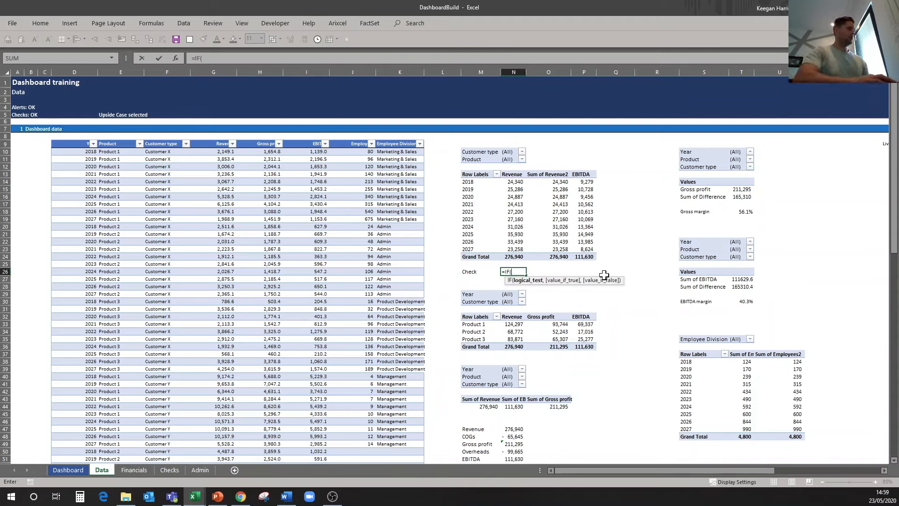
pyautogui.write('n24')
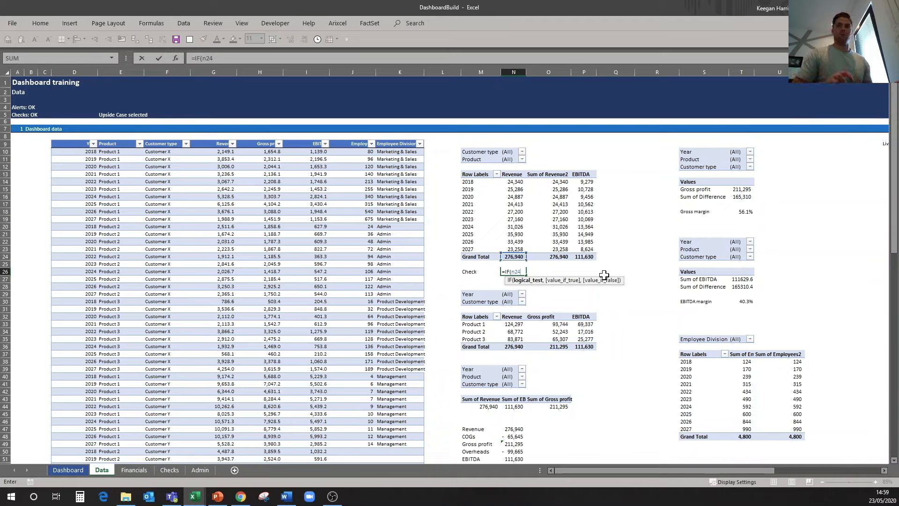
pyautogui.write('=sum')
pyautogui.press('Tab')
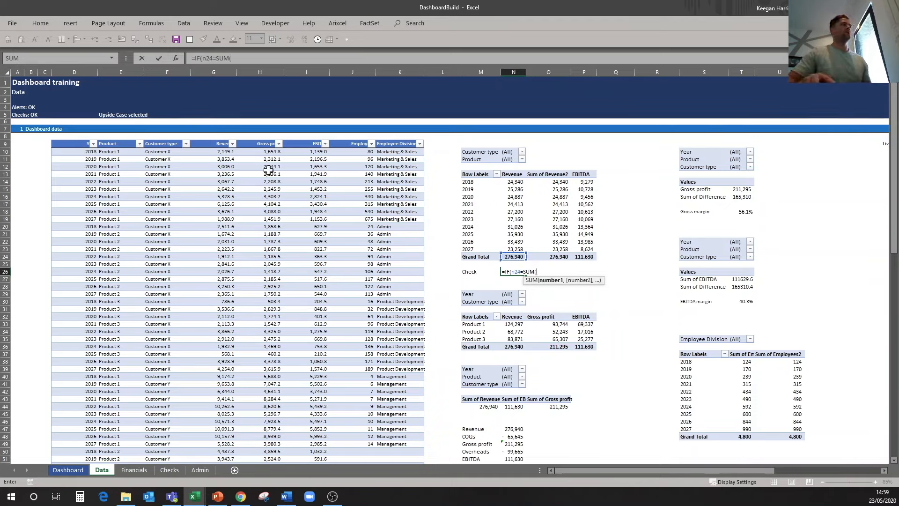
pyautogui.click(215, 152)
pyautogui.hotkey('ctrl', 'shift', 'Down')
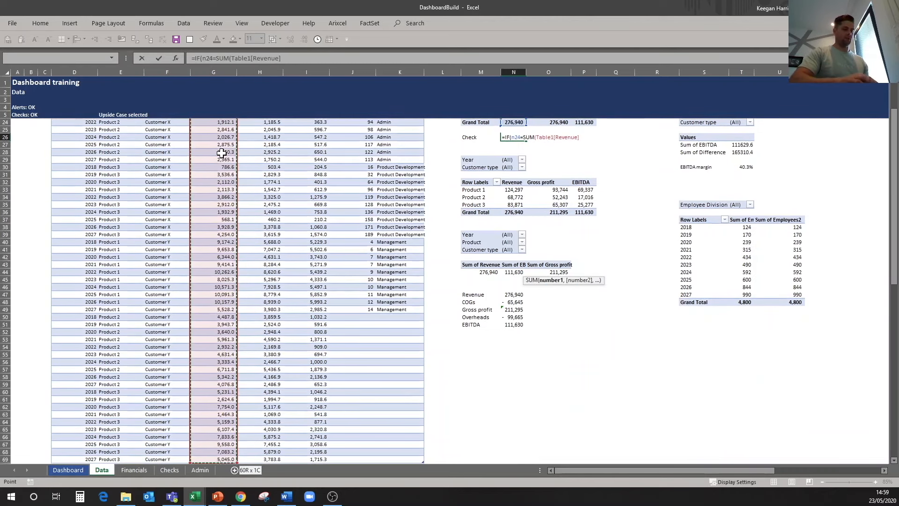
pyautogui.write('),0,')
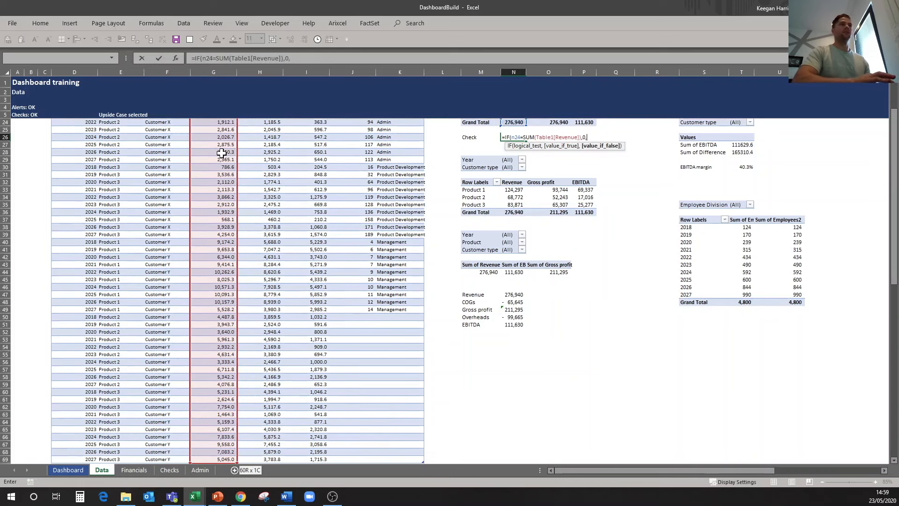
pyautogui.press('Return')
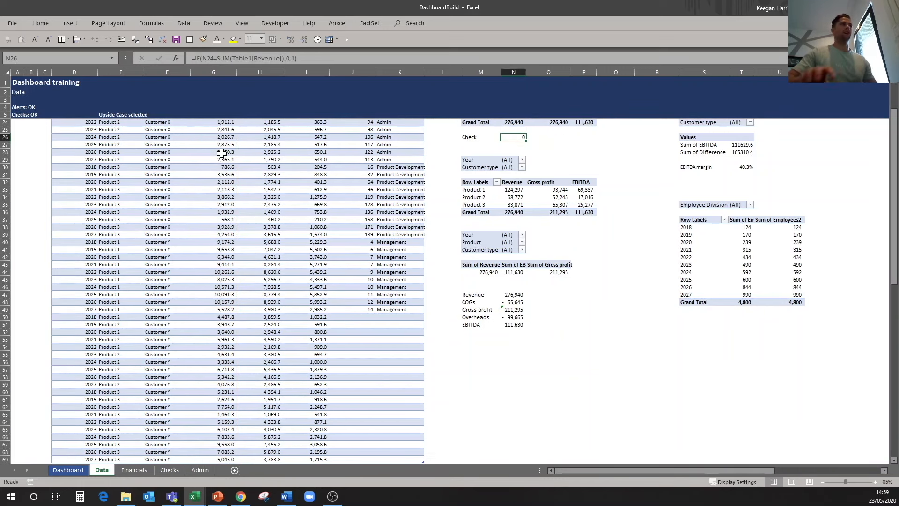
pyautogui.scroll(6, 222, 153)
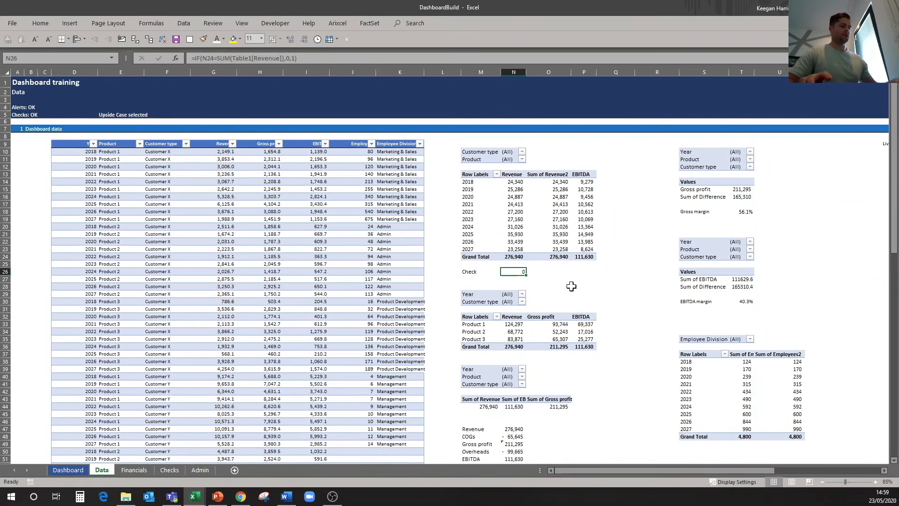
# - Copy the formatting of the Total check errors cell F12 on the Checks sheet to N26 on the Data sheet
pyautogui.click(170, 470)
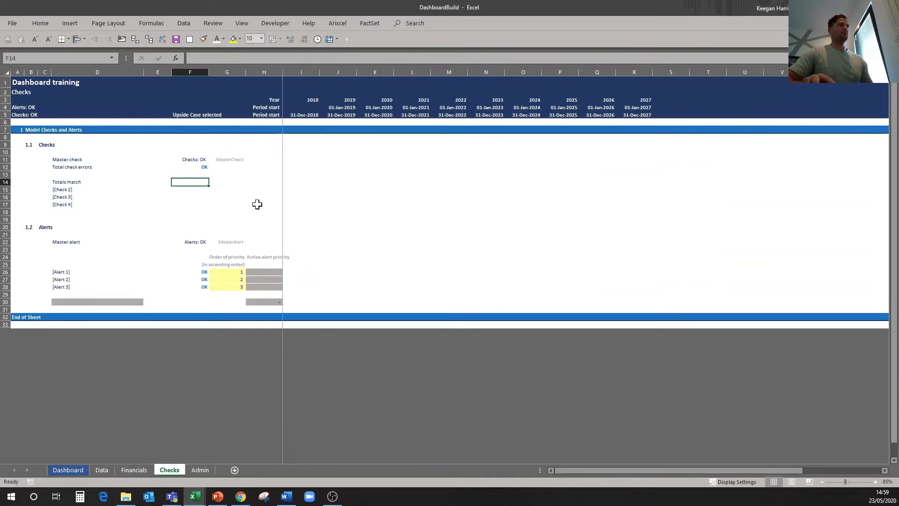
pyautogui.click(197, 167)
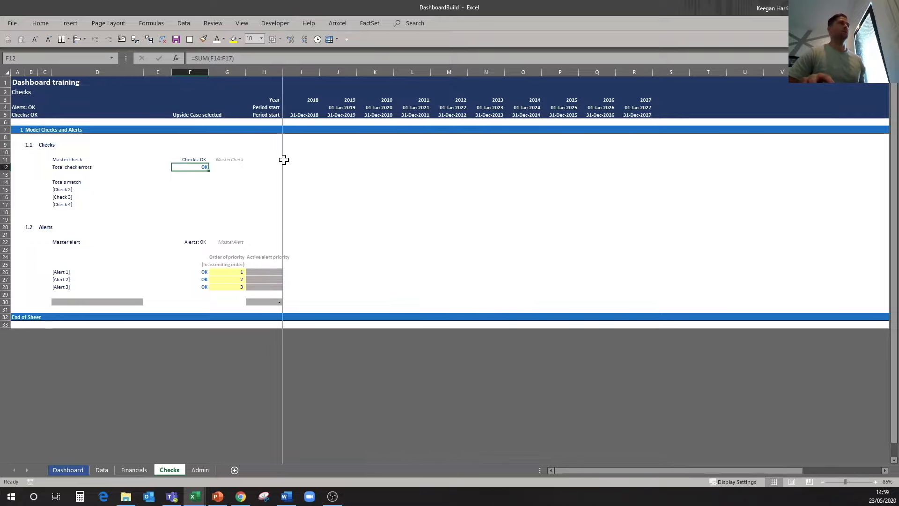
pyautogui.click(204, 39)
pyautogui.click(106, 474)
pyautogui.click(515, 274)
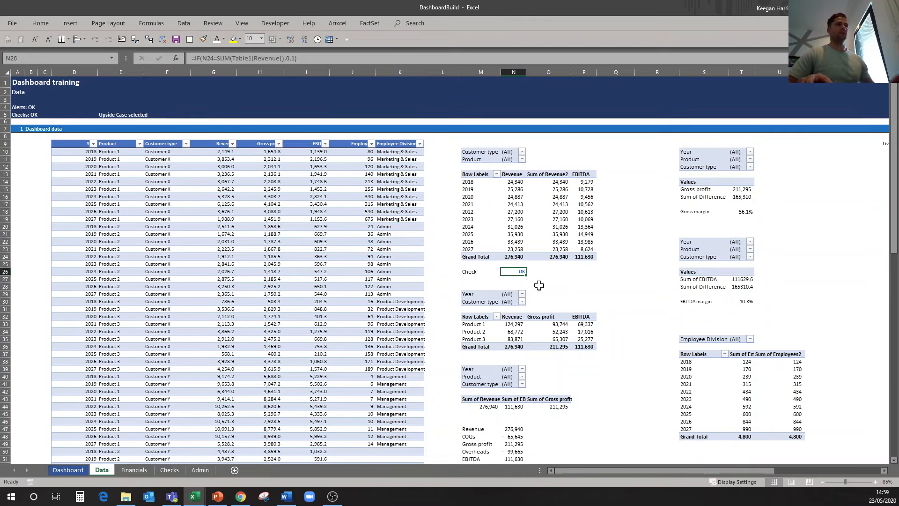
# - Link the Total check errors cell F12 on the Checks sheet to the check result in N26 on the Data sheet
pyautogui.click(169, 470)
pyautogui.write('=')
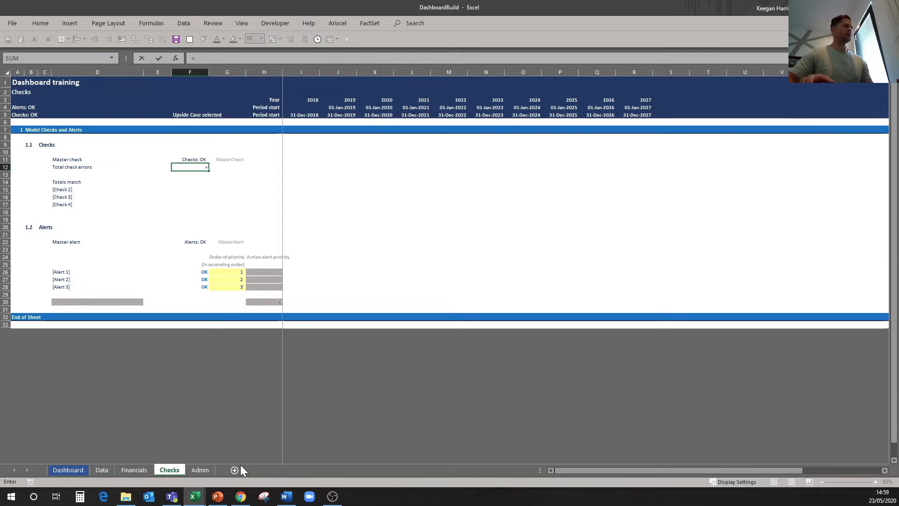
pyautogui.click(102, 470)
pyautogui.click(514, 272)
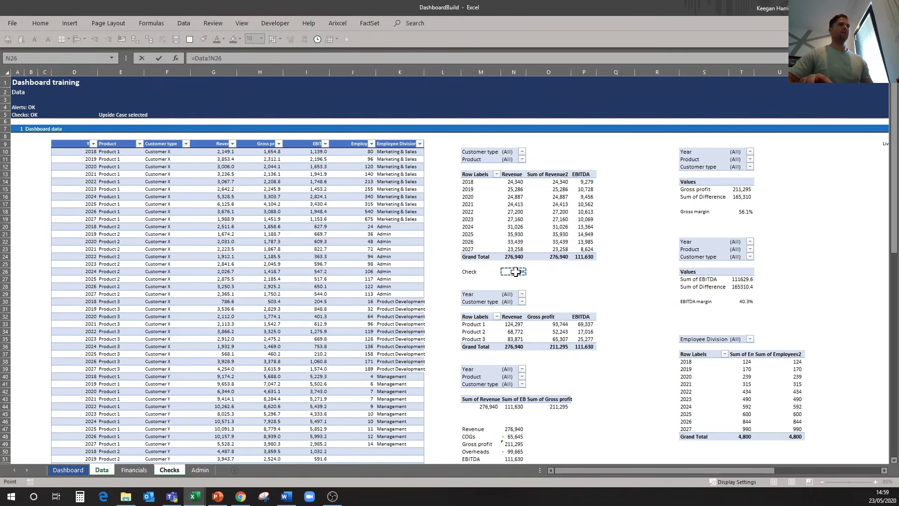
pyautogui.press('Return')
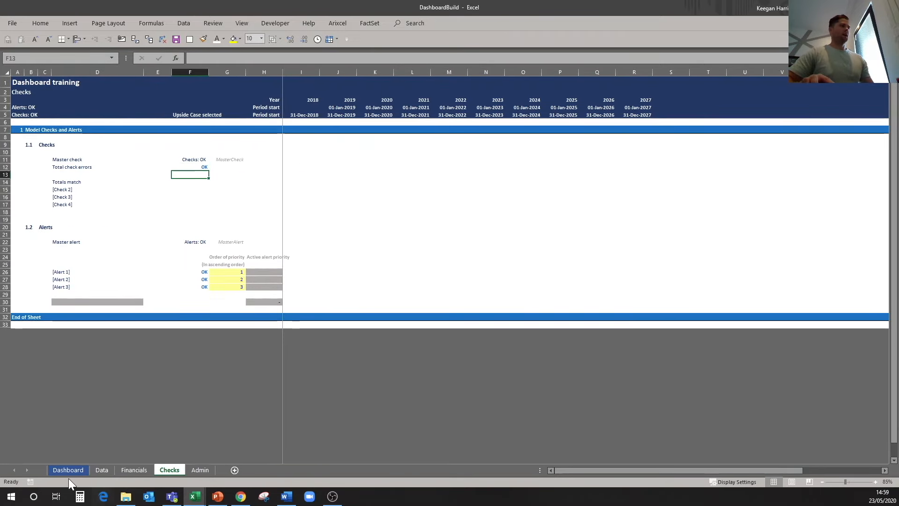
# - Switch the live scenario on the Admin sheet to Base Case to test the new check
pyautogui.click(102, 469)
pyautogui.click(68, 469)
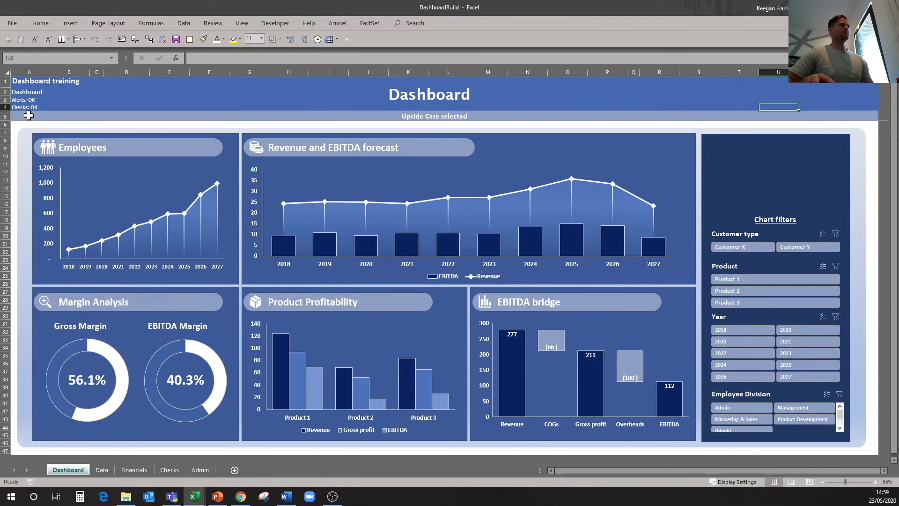
pyautogui.click(30, 107)
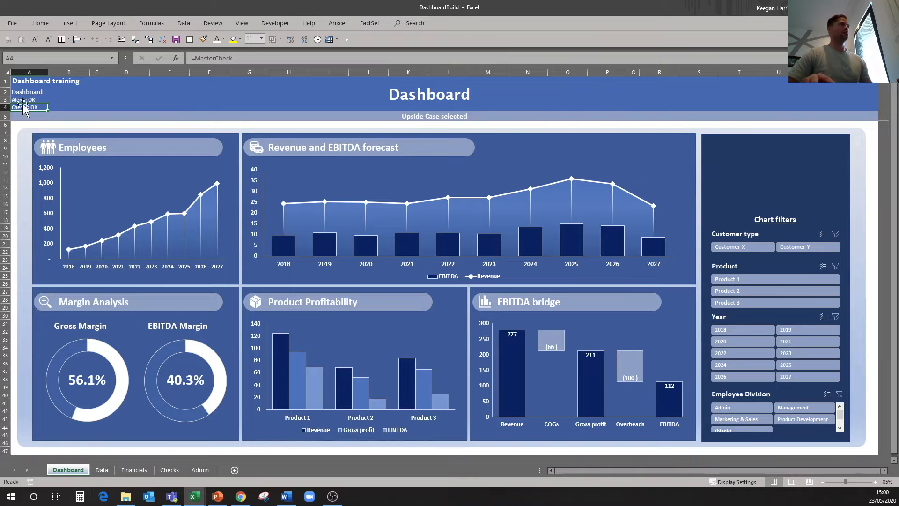
pyautogui.click(200, 470)
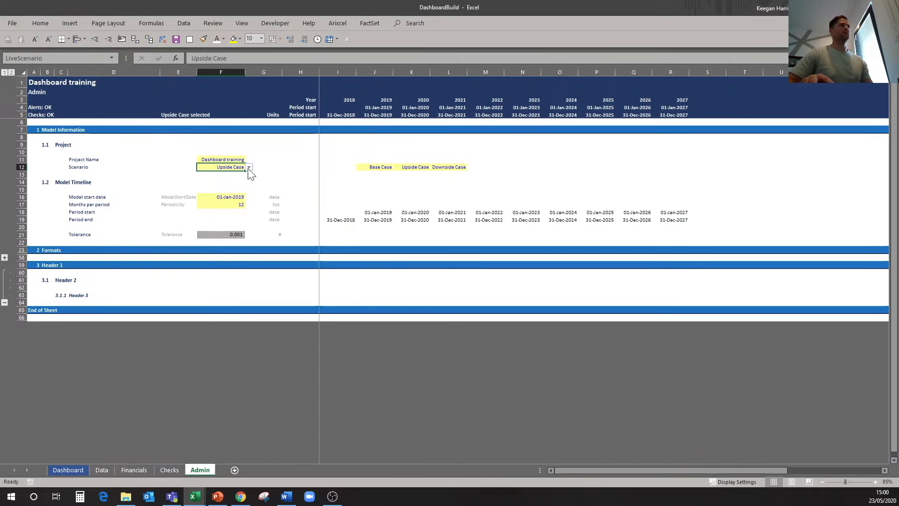
pyautogui.click(249, 167)
pyautogui.click(238, 178)
pyautogui.click(248, 168)
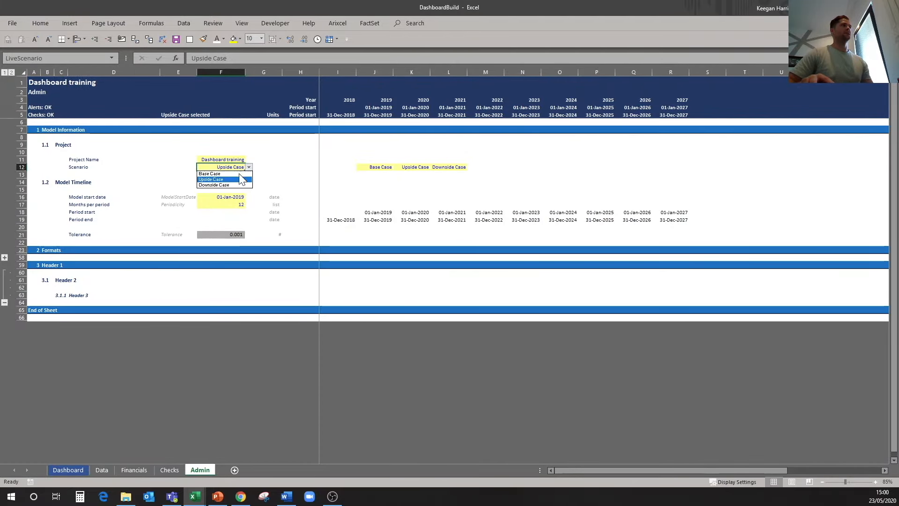
pyautogui.click(236, 174)
pyautogui.click(32, 114)
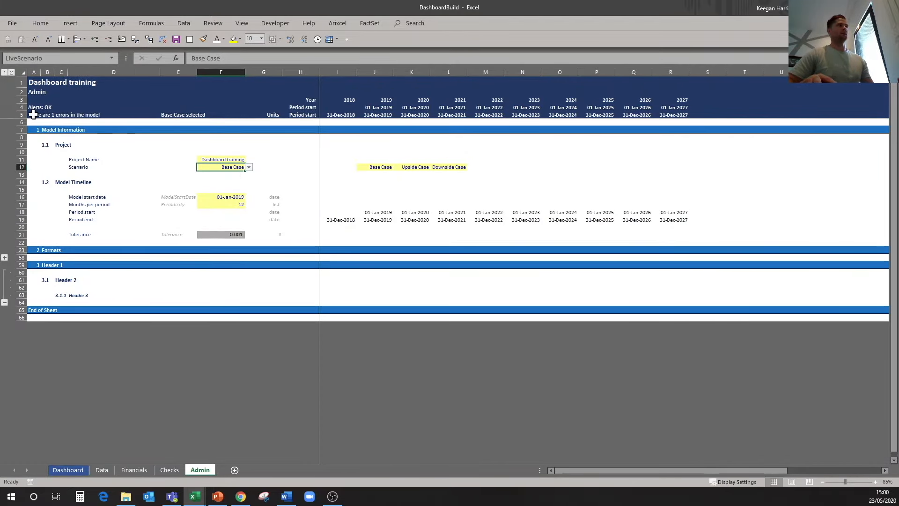
# - Trace the Total check errors cell on the Checks sheet back to its source formula in N26 on the Data sheet
pyautogui.click(170, 470)
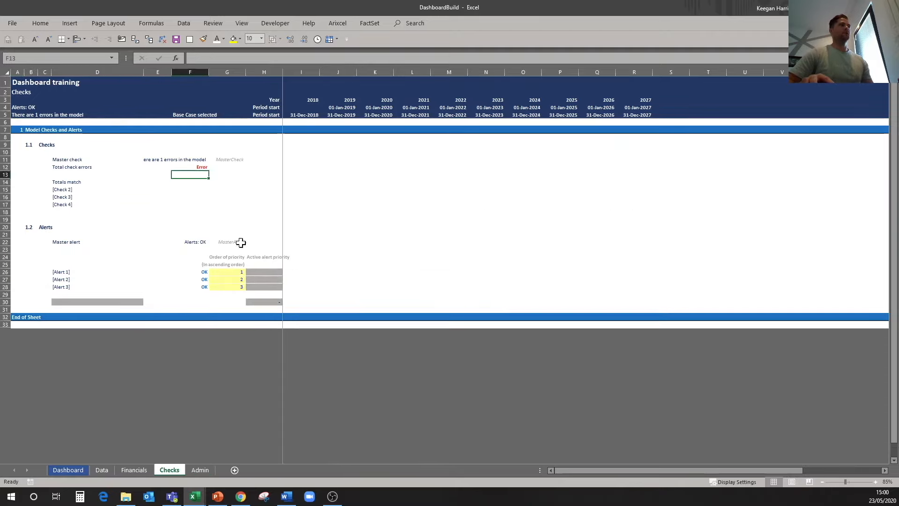
pyautogui.click(182, 168)
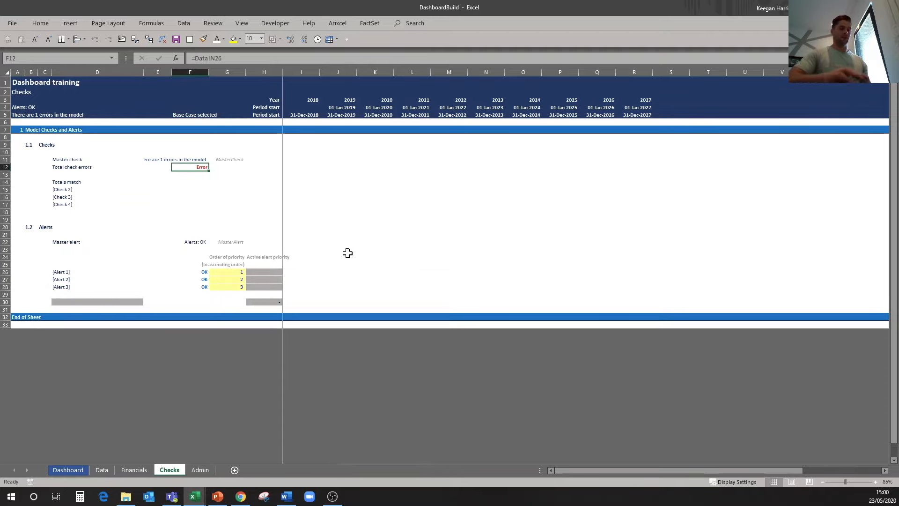
pyautogui.hotkey('ctrl', '[')
pyautogui.press('F2')
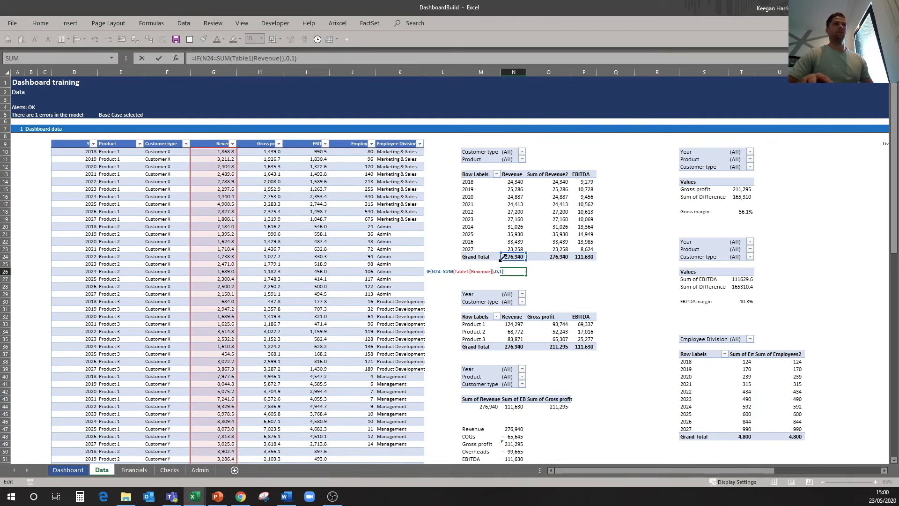
pyautogui.press('Escape')
pyautogui.moveTo(513, 211)
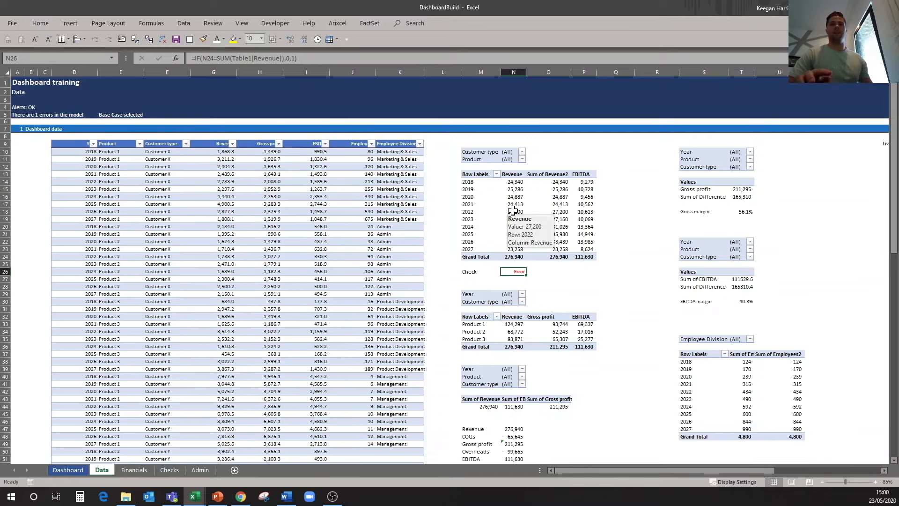
# - Change the error text in the Master check formula in F11 on the Checks sheet to "Refresh pivot table"
pyautogui.click(169, 470)
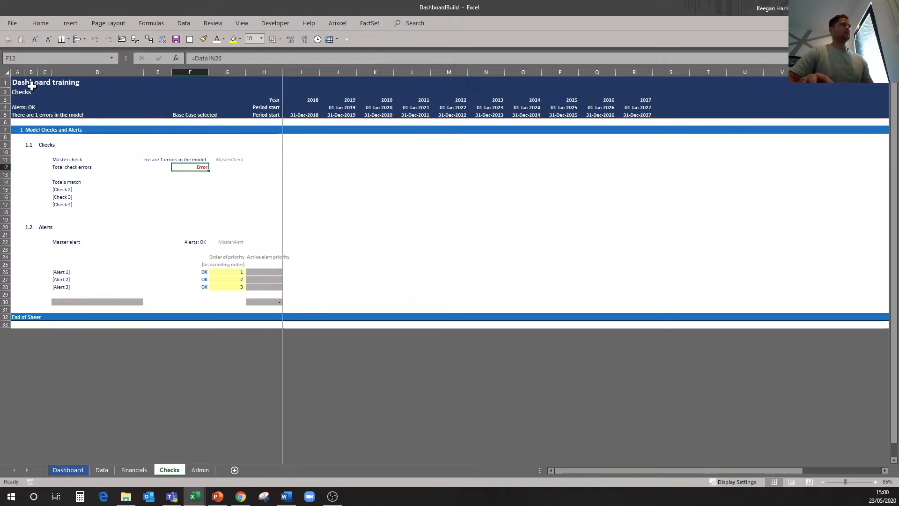
pyautogui.click(187, 159)
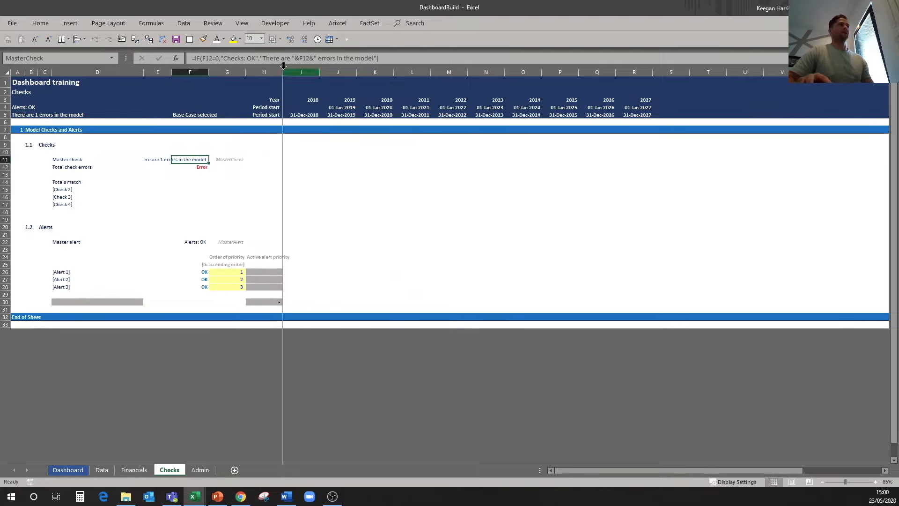
pyautogui.click(262, 58)
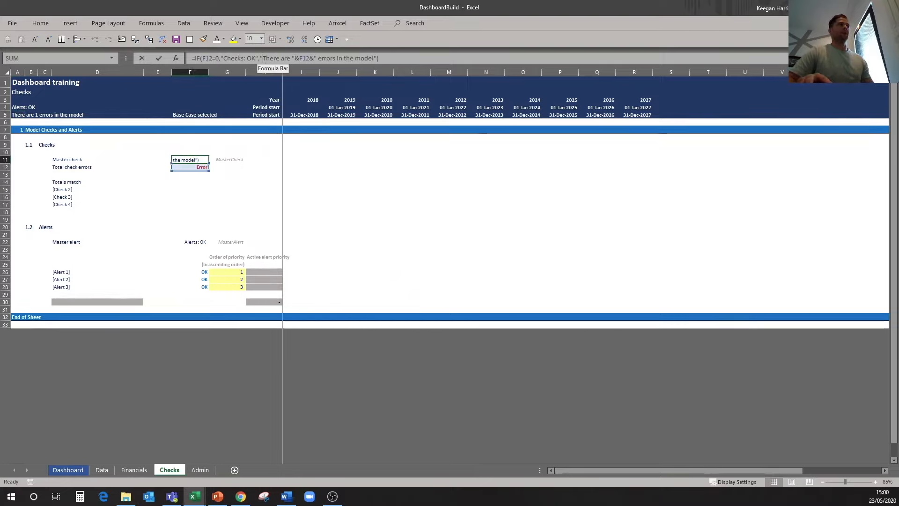
pyautogui.write('Refresh ')
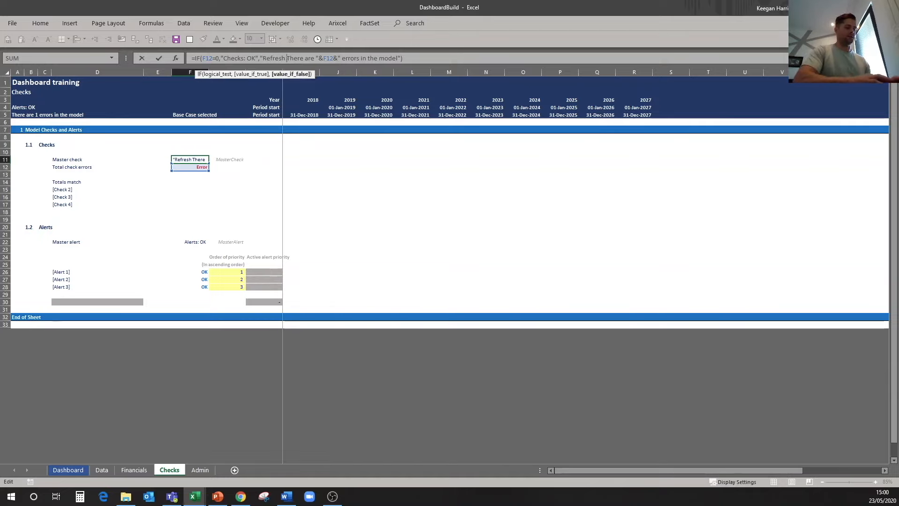
pyautogui.write('pivot table')
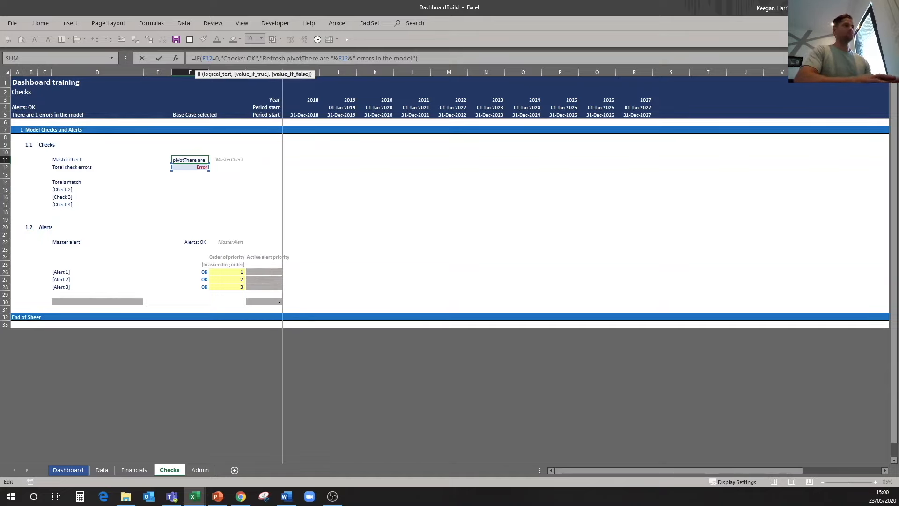
pyautogui.press('Delete')
pyautogui.press('Delete')
pyautogui.press('Delete')
pyautogui.press('Delete')
pyautogui.press('Delete')
pyautogui.press('Delete')
pyautogui.press('Delete')
pyautogui.press('Delete')
pyautogui.press('Delete')
pyautogui.press('Delete')
pyautogui.press('Delete')
pyautogui.press('Delete')
pyautogui.press('Delete')
pyautogui.press('Delete')
pyautogui.press('Delete')
pyautogui.press('Delete')
pyautogui.press('Delete')
pyautogui.press('Delete')
pyautogui.press('Delete')
pyautogui.press('Delete')
pyautogui.press('Return')
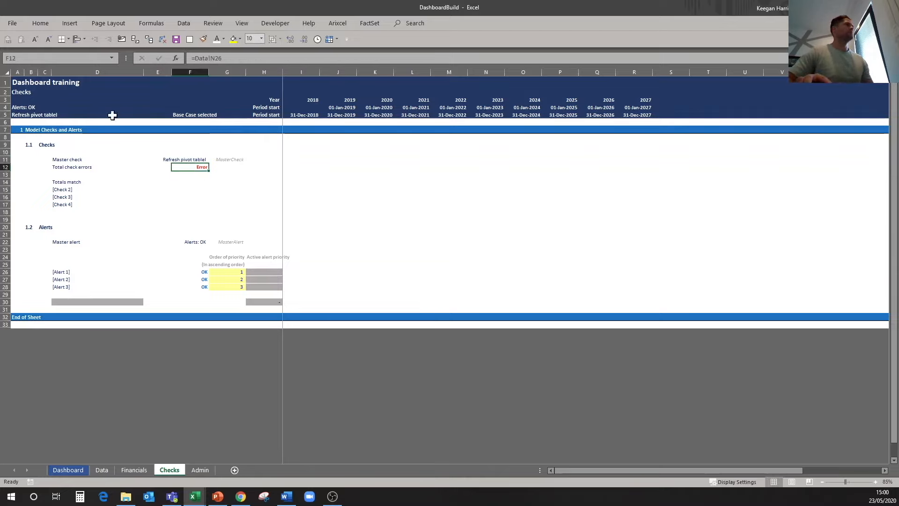
pyautogui.doubleClick(183, 157)
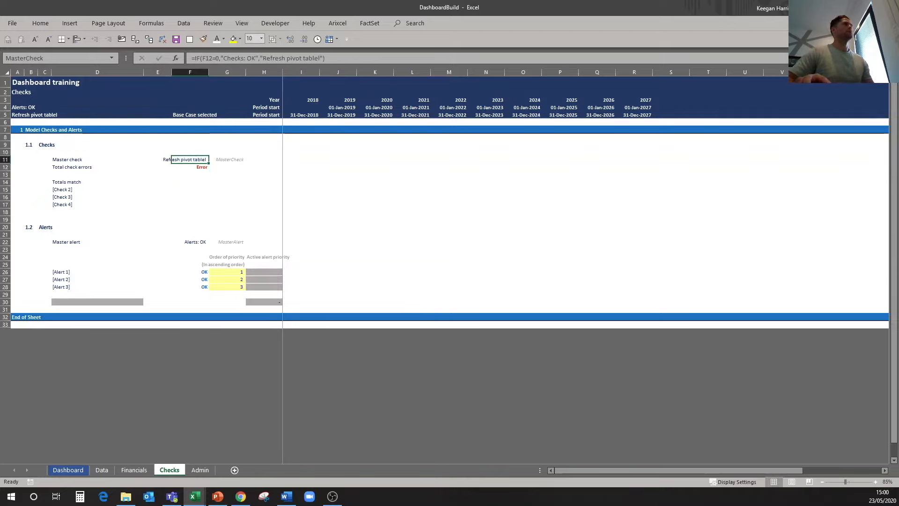
pyautogui.press('BackSpace')
pyautogui.press('Return')
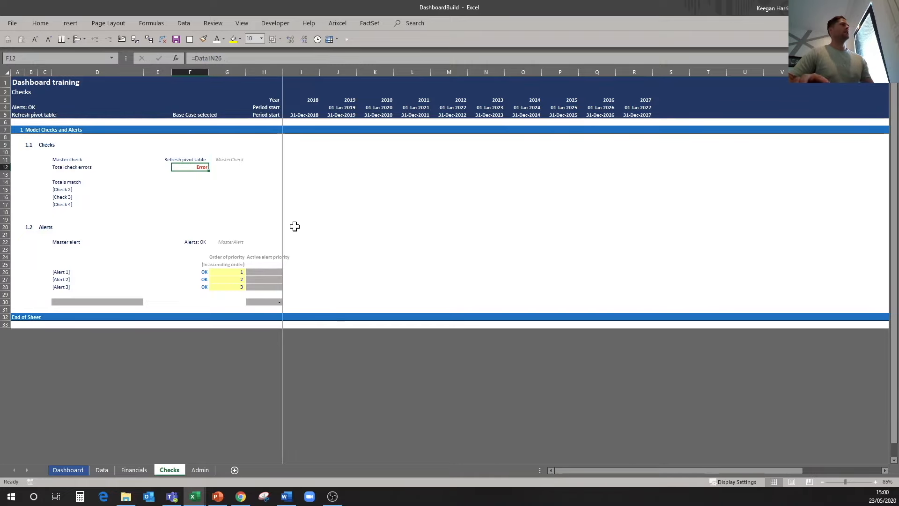
# - From the Dashboard sheet, start recording a macro named Refresh, stored in This Workbook
pyautogui.click(68, 469)
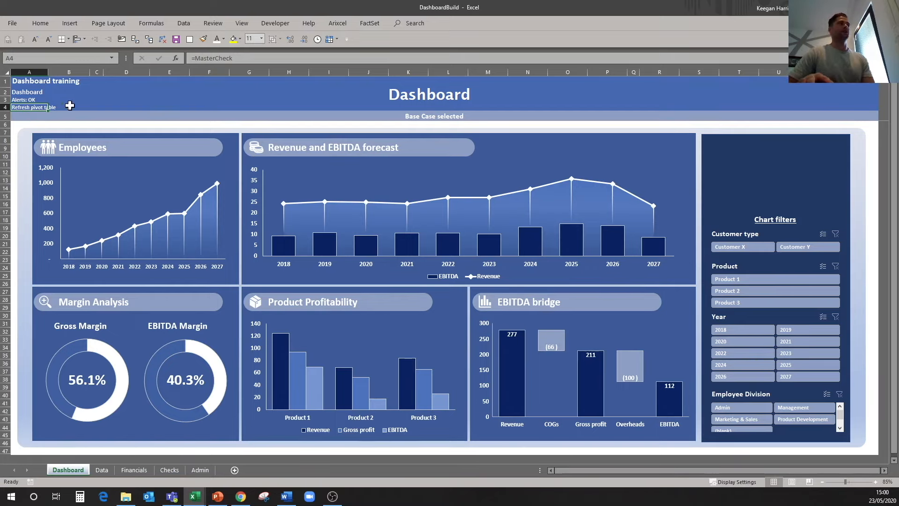
pyautogui.click(17, 116)
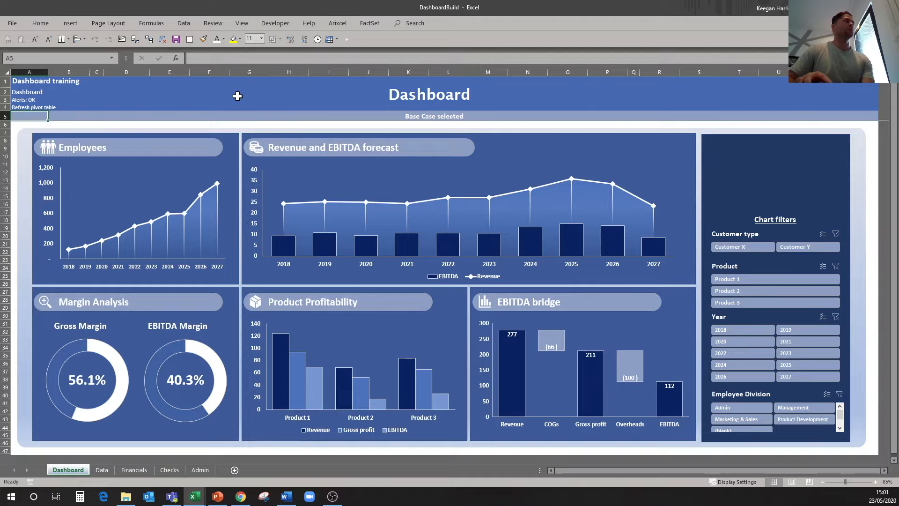
pyautogui.click(276, 23)
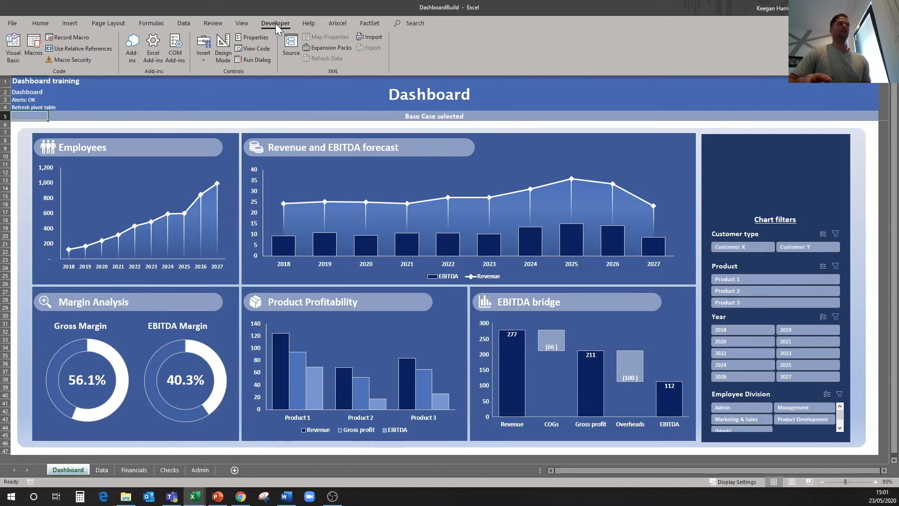
pyautogui.click(70, 37)
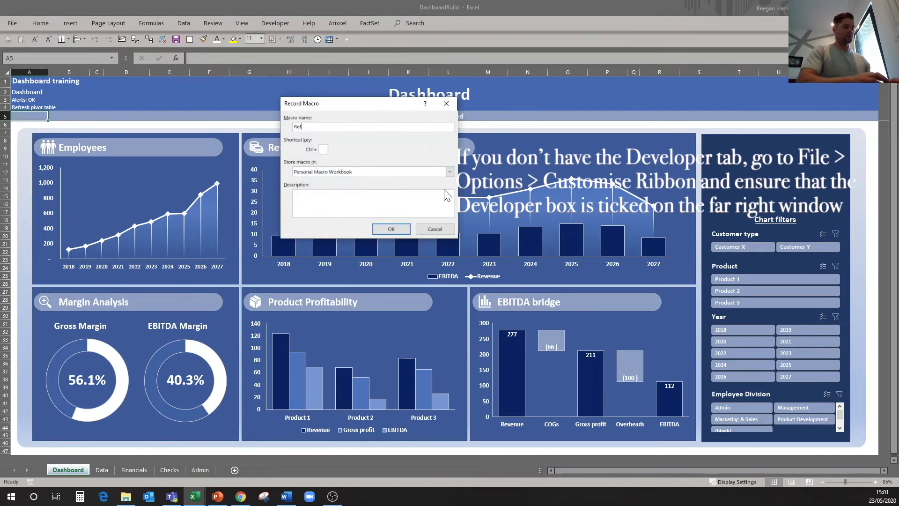
pyautogui.write('Refresh')
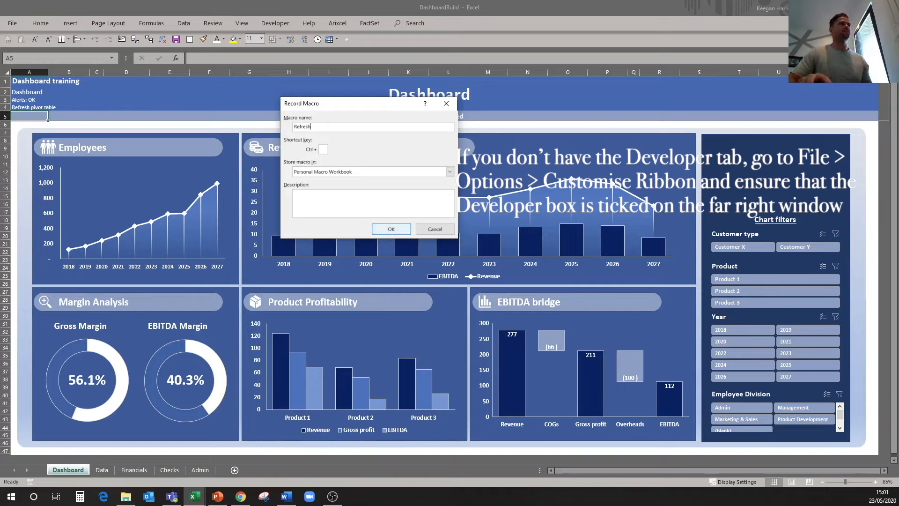
pyautogui.click(450, 172)
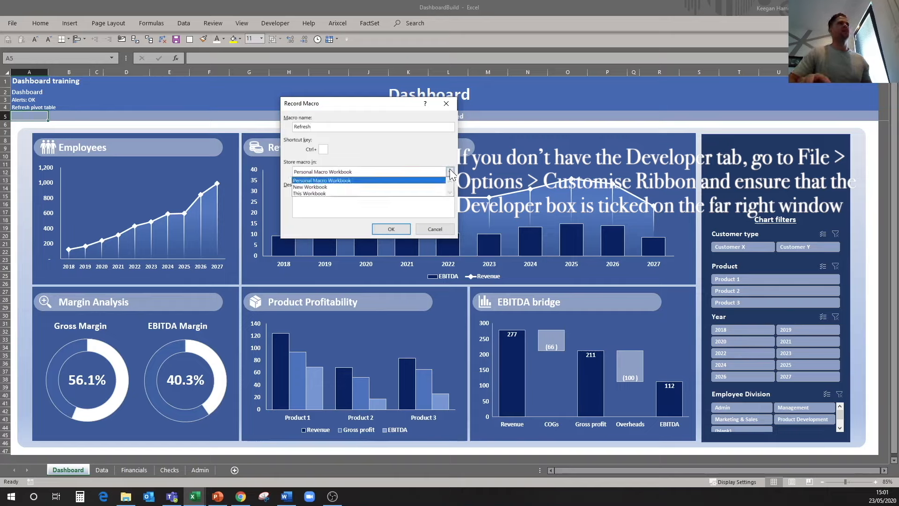
pyautogui.click(319, 193)
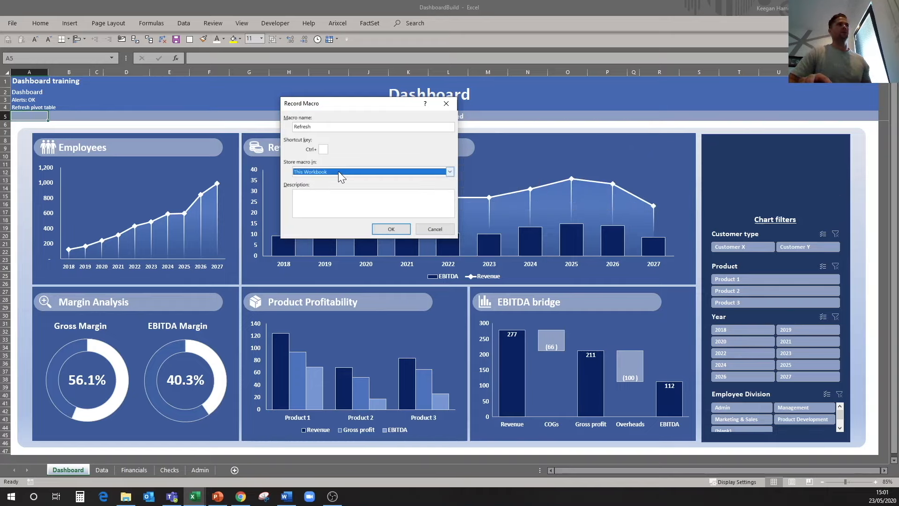
pyautogui.click(397, 230)
# - Record a Refresh All of the workbook's data in the macro and stop the recording
pyautogui.click(259, 25)
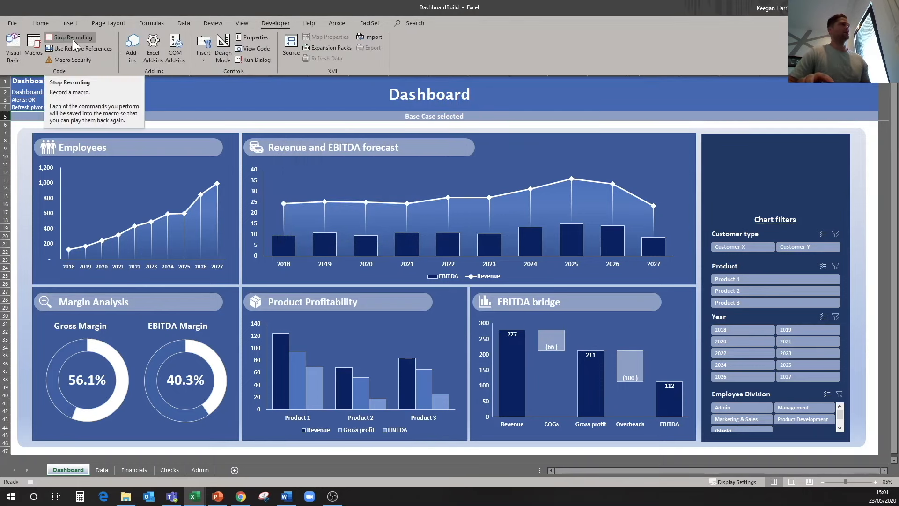
pyautogui.click(190, 23)
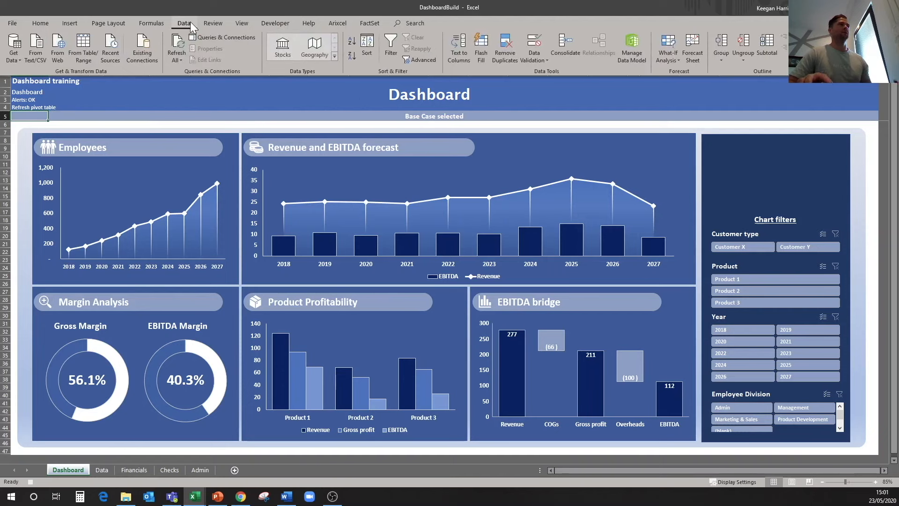
pyautogui.click(178, 43)
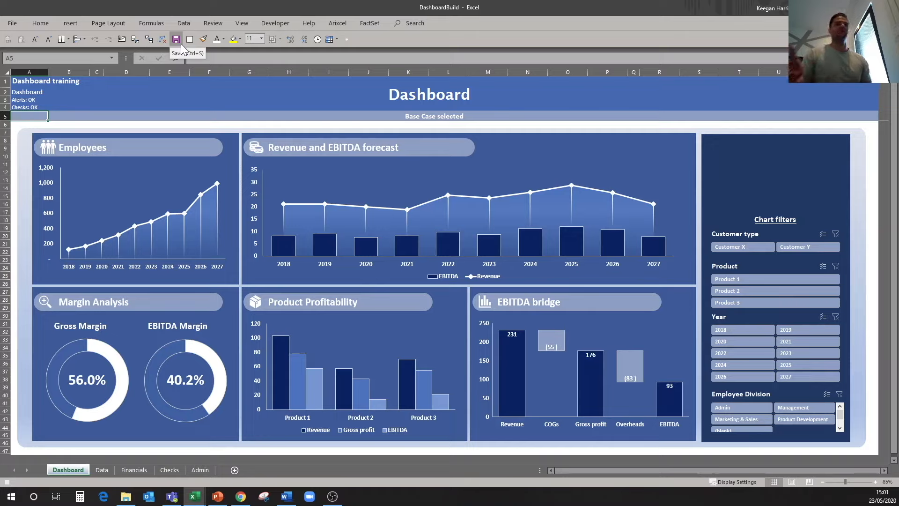
pyautogui.click(275, 23)
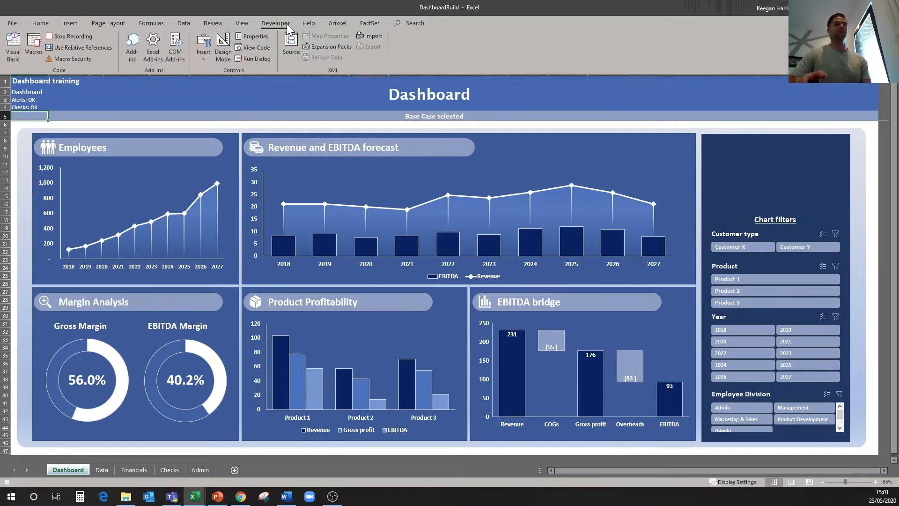
pyautogui.click(71, 37)
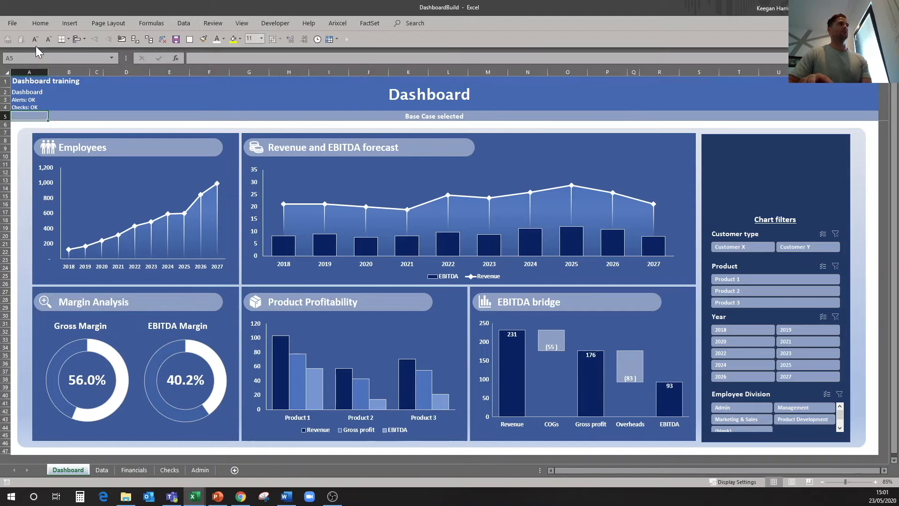
# - Open the code of the Refresh macro for editing in the Visual Basic editor
pyautogui.hotkey('alt', 'F8')
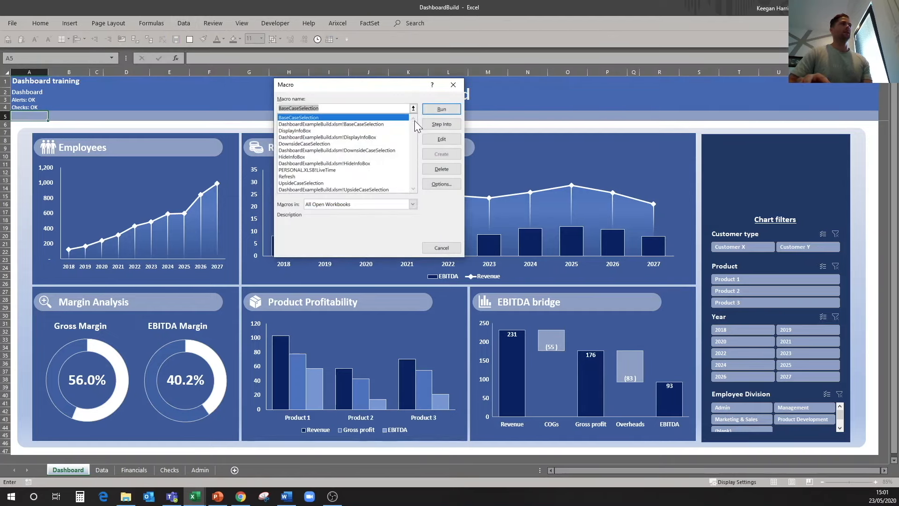
pyautogui.scroll(-2, 340, 150)
pyautogui.click(302, 176)
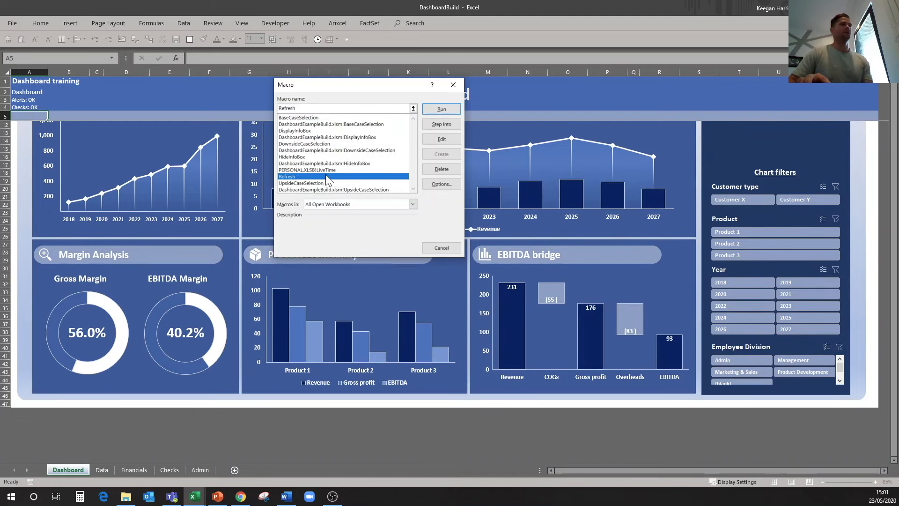
pyautogui.click(442, 139)
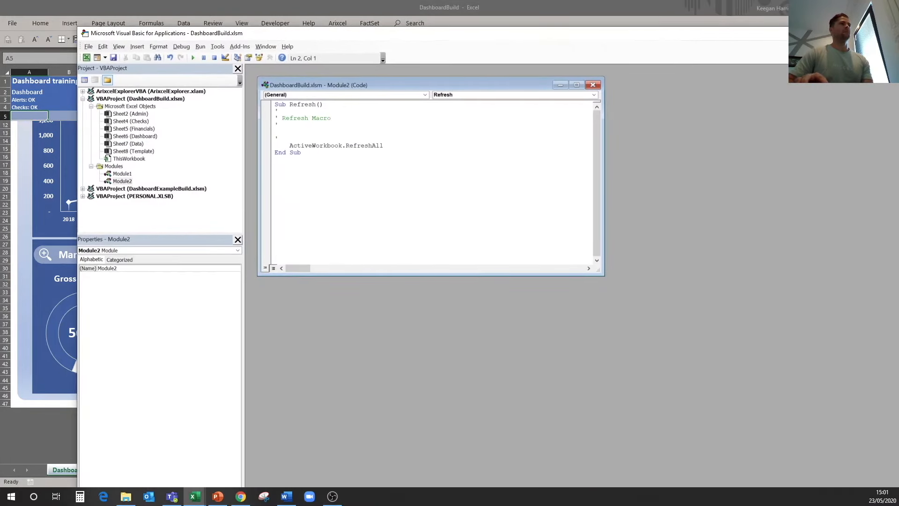
# - Tidy the Refresh macro: remove the empty comment line above ActiveWorkbook.RefreshAll, indent that line further, and add a blank line before End Sub
pyautogui.moveTo(290, 145); pyautogui.dragTo(368, 146)
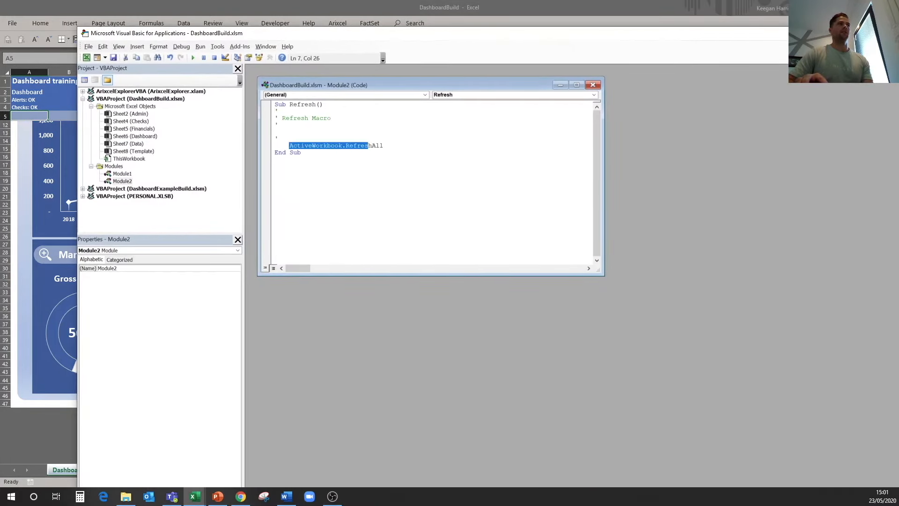
pyautogui.click(291, 146)
pyautogui.press('BackSpace')
pyautogui.press('BackSpace')
pyautogui.press('BackSpace')
pyautogui.press('Tab')
pyautogui.press('Tab')
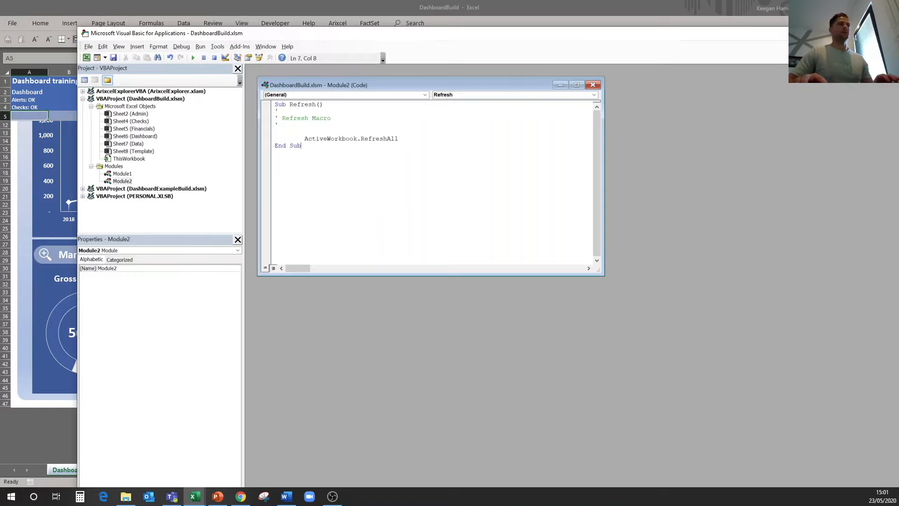
pyautogui.press('Return')
pyautogui.press('Return')
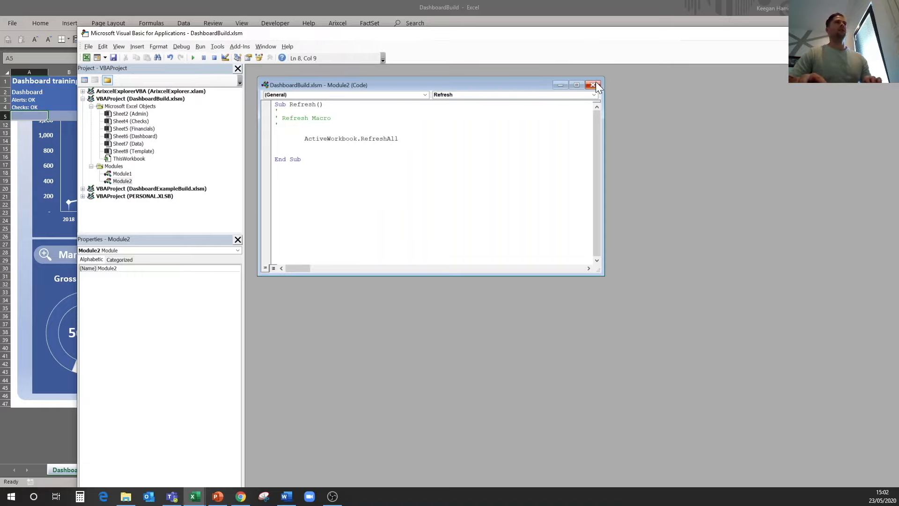
# - Close the Module2 code window and return to the Dashboard sheet in the workbook
pyautogui.moveTo(592, 33); pyautogui.dragTo(516, 25)
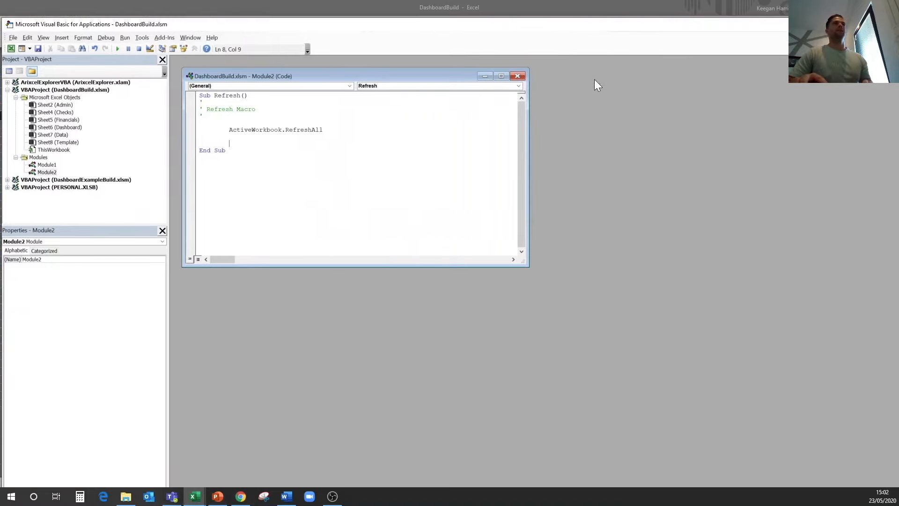
pyautogui.click(518, 76)
pyautogui.press('super+Up')
pyautogui.hotkey('alt', 'F11')
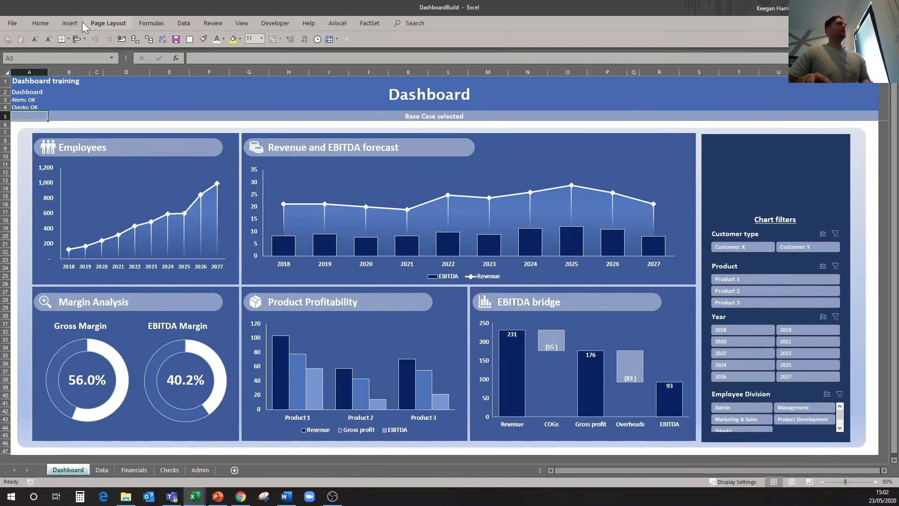
# - Find the "refresh" icons, insert the one with two circling arrows, and place it in the upper-left corner of the Chart filters panel
pyautogui.click(70, 23)
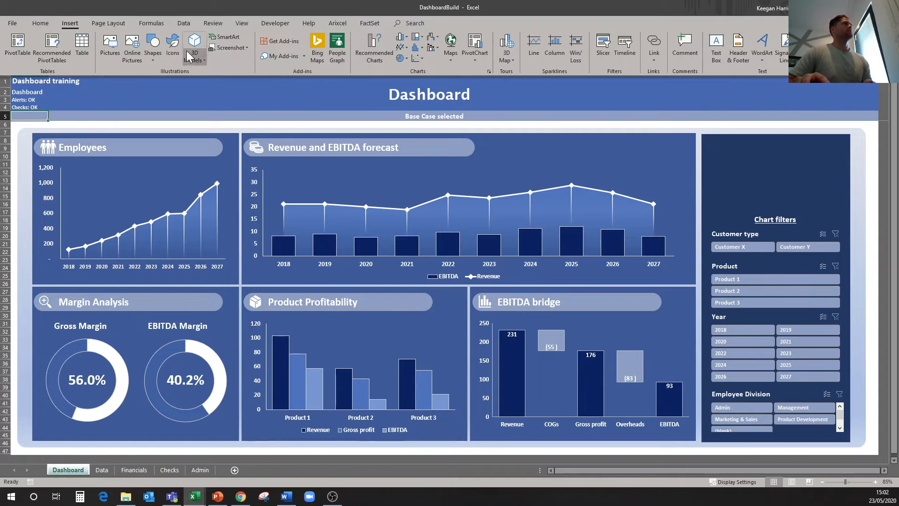
pyautogui.click(172, 47)
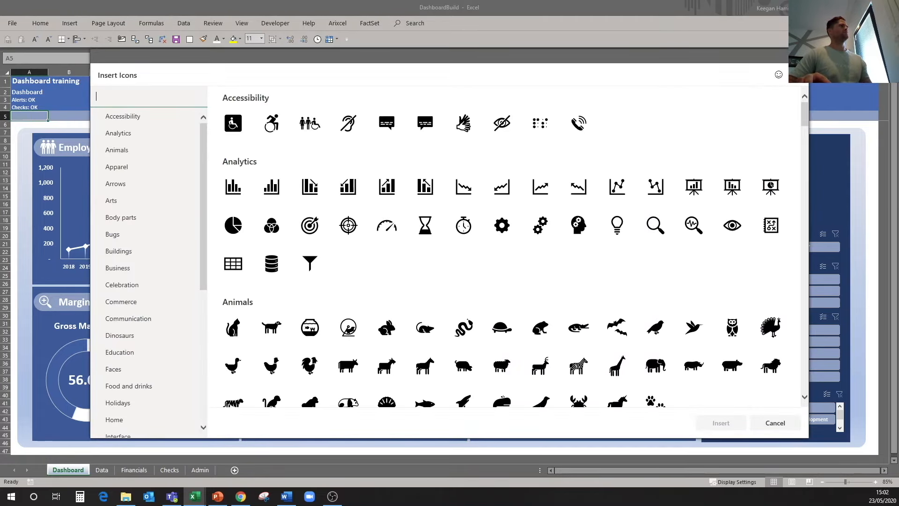
pyautogui.write('refres')
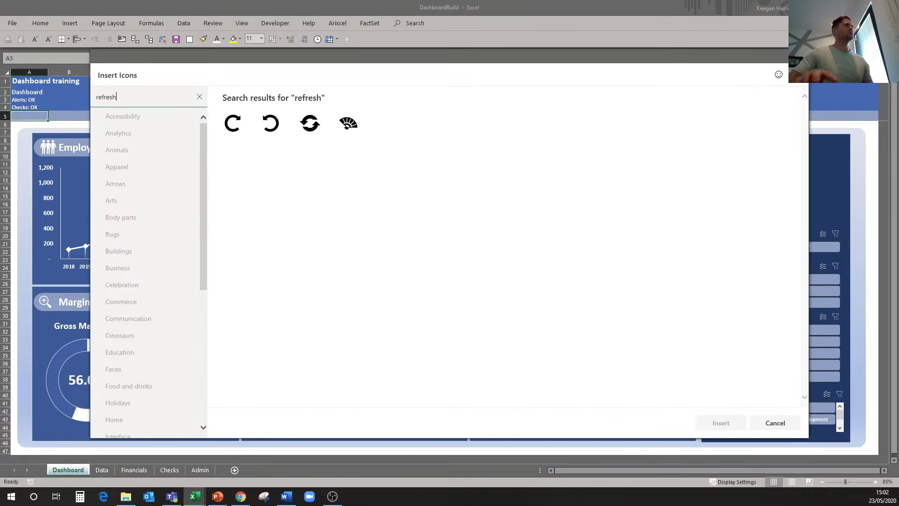
pyautogui.write('h')
pyautogui.click(310, 123)
pyautogui.click(721, 423)
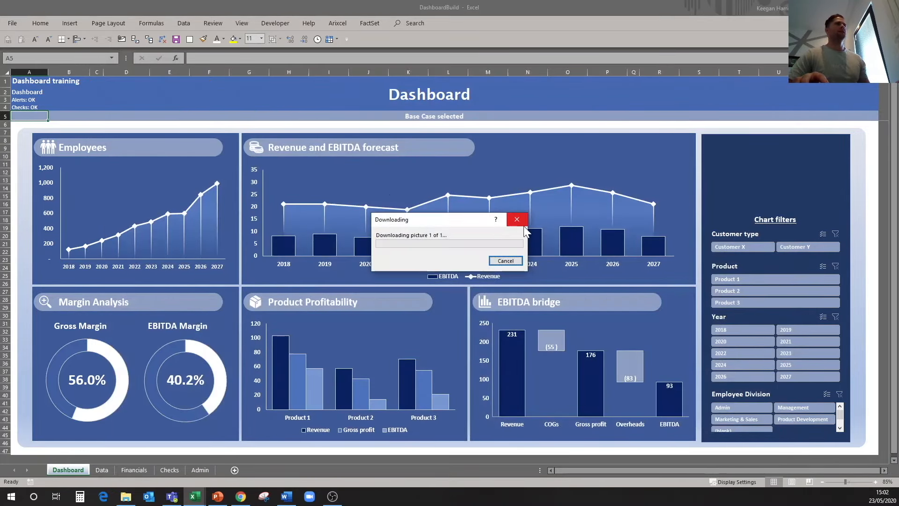
pyautogui.moveTo(34, 139); pyautogui.dragTo(733, 163)
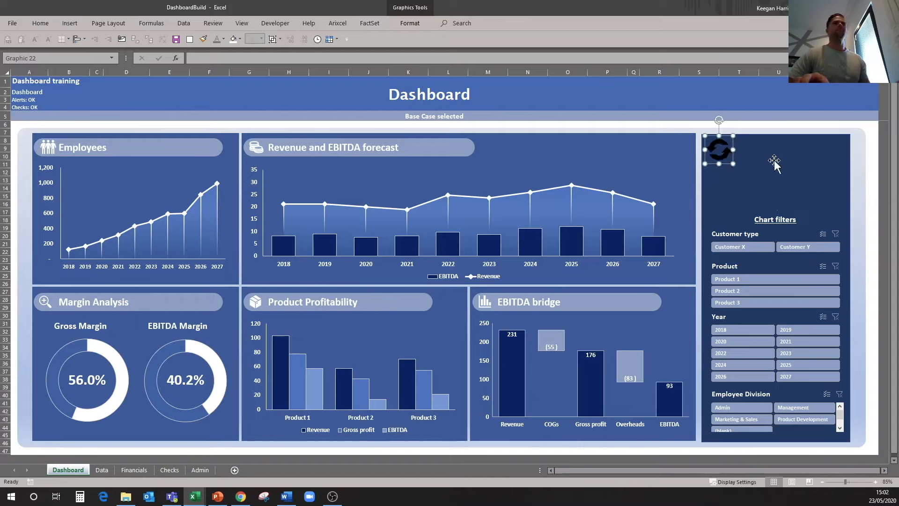
# - Fill the refresh icon with white and give it a centred outer shadow
pyautogui.click(407, 24)
pyautogui.click(282, 38)
pyautogui.click(259, 69)
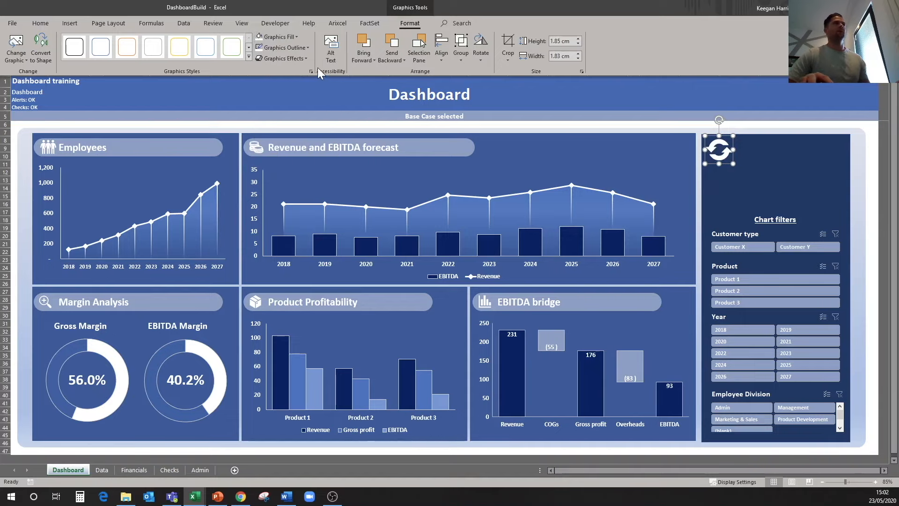
pyautogui.click(300, 58)
pyautogui.moveTo(302, 96)
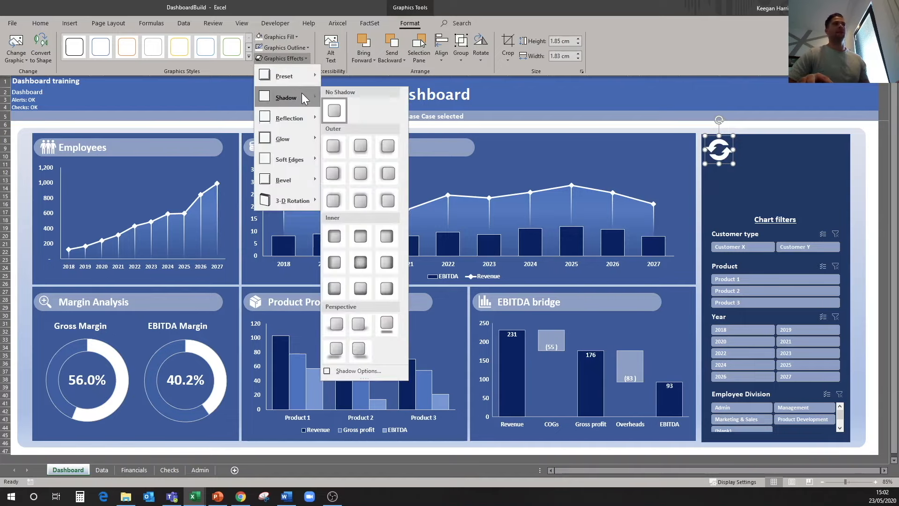
pyautogui.click(359, 174)
pyautogui.click(744, 94)
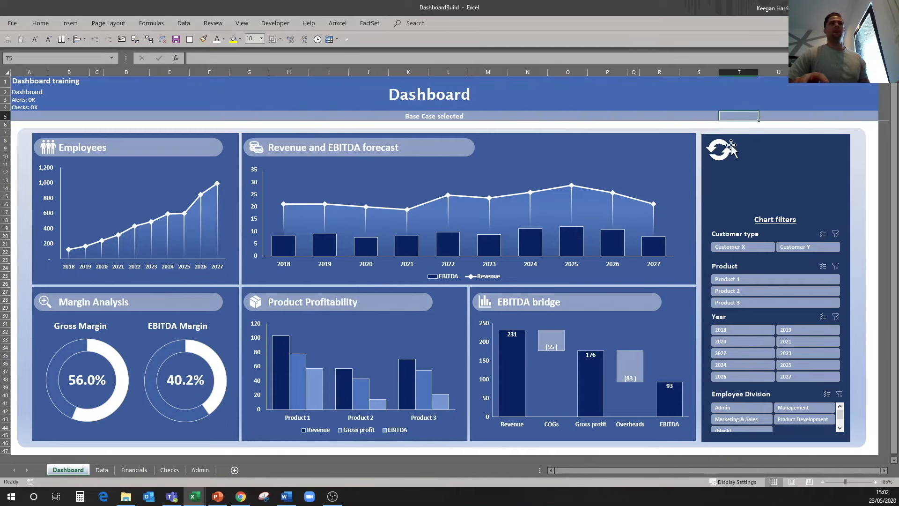
# - Assign the Refresh macro to the refresh icon
pyautogui.rightClick(719, 150)
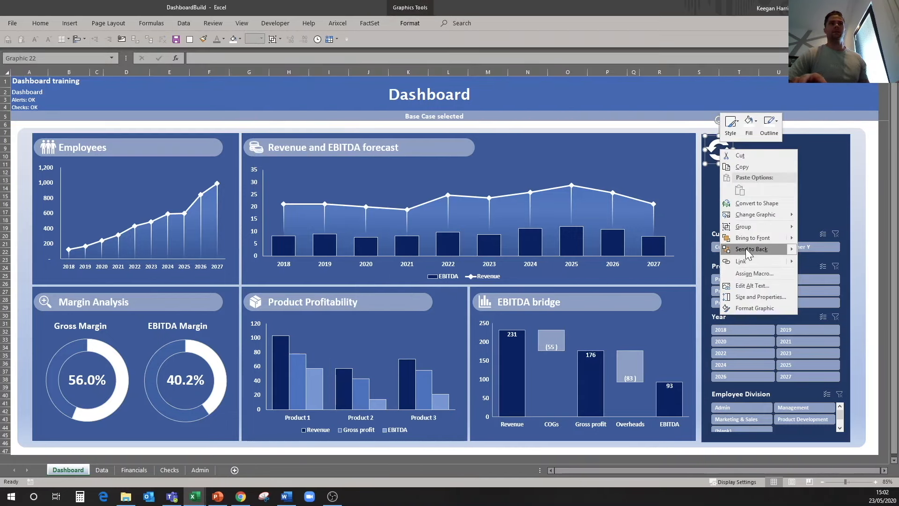
pyautogui.click(752, 274)
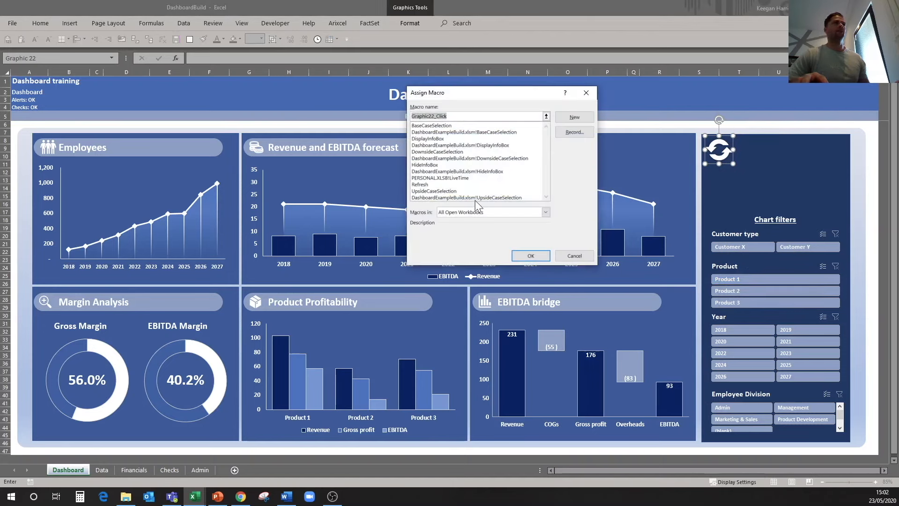
pyautogui.click(429, 184)
pyautogui.click(530, 256)
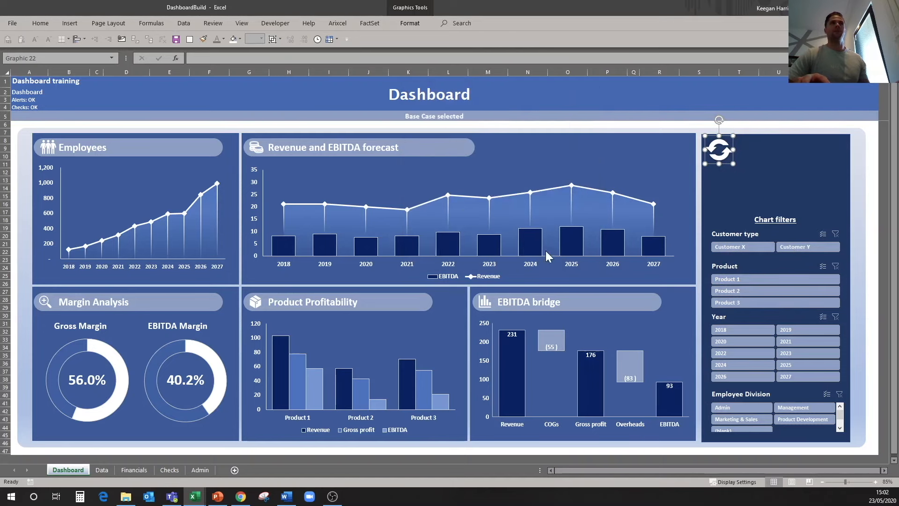
# - Duplicate the Chart filters text box beside the refresh icon and change the copy's text to "Use this to refresh"
pyautogui.click(775, 216)
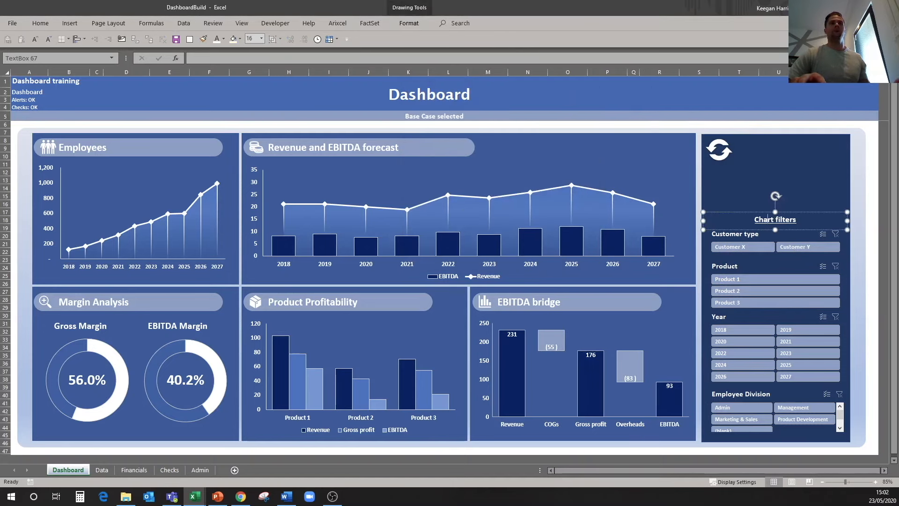
pyautogui.moveTo(766, 212); pyautogui.dragTo(765, 141)
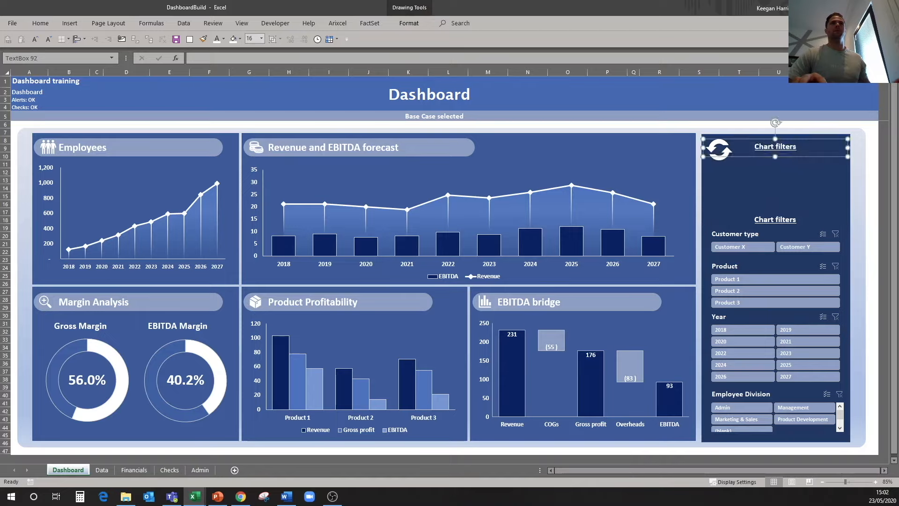
pyautogui.write('Use th')
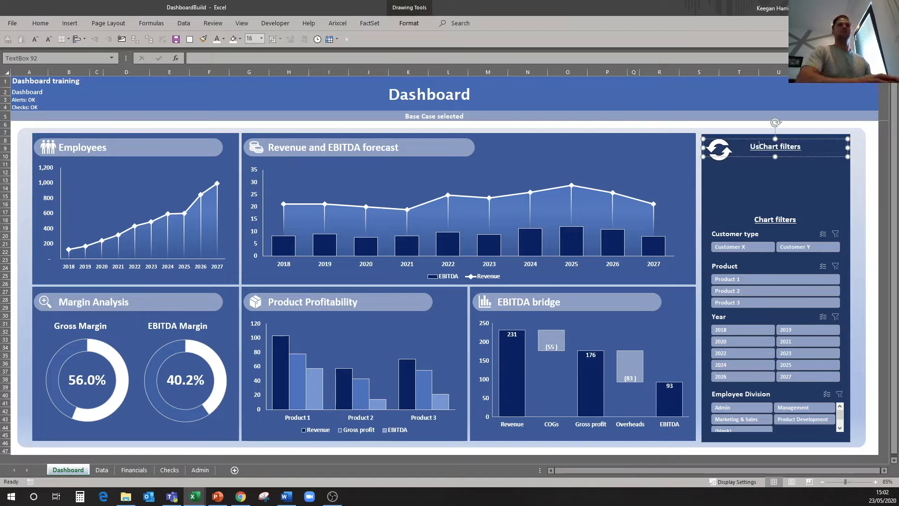
pyautogui.write('is to refre')
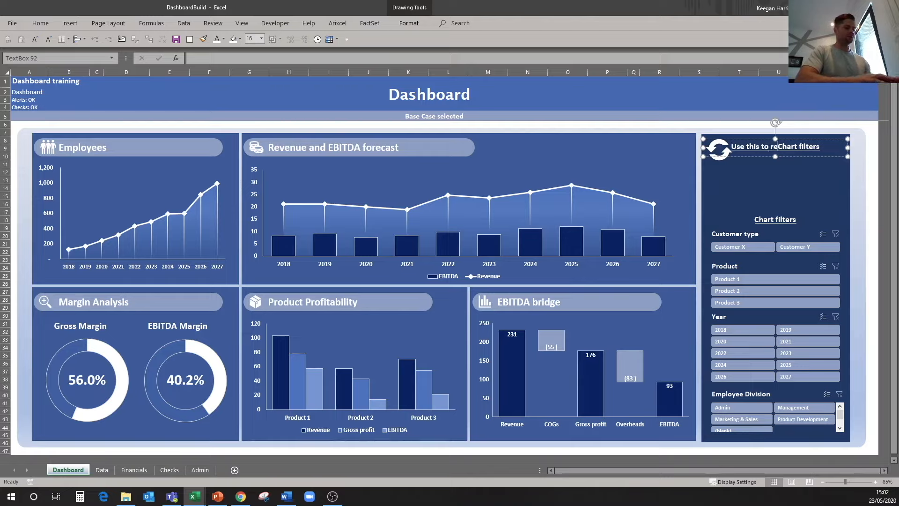
pyautogui.write('sh')
pyautogui.hotkey('ctrl', 'Delete')
pyautogui.hotkey('ctrl', 'Delete')
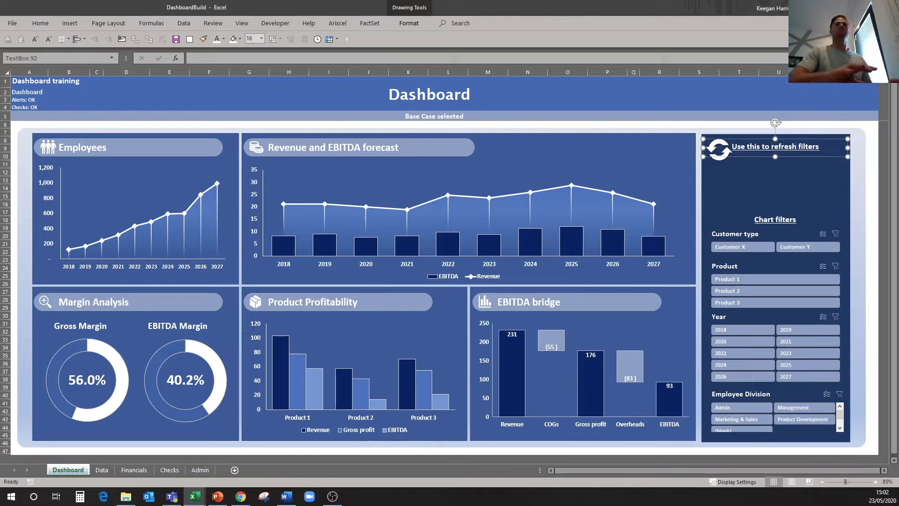
pyautogui.click(748, 108)
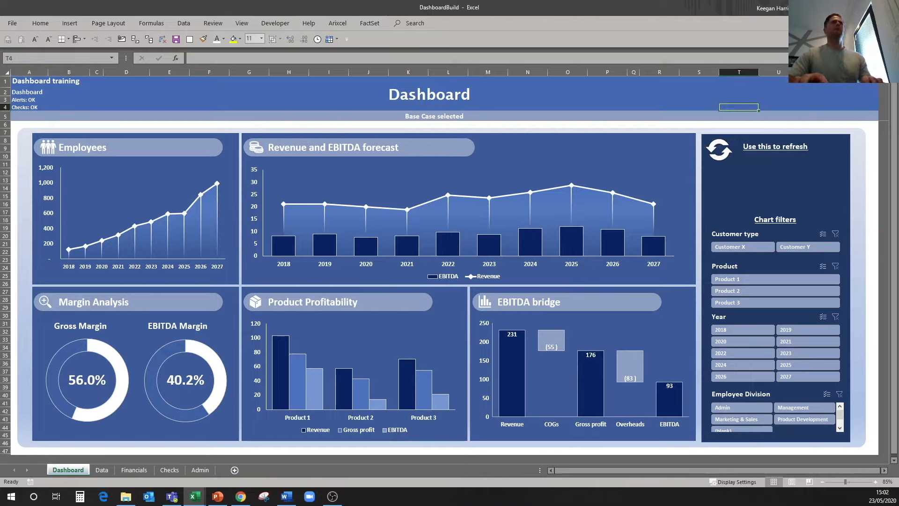
# - Set the Scenario on the Admin sheet to Upside Case, look at the check cell, and go back to the Dashboard sheet
pyautogui.click(204, 470)
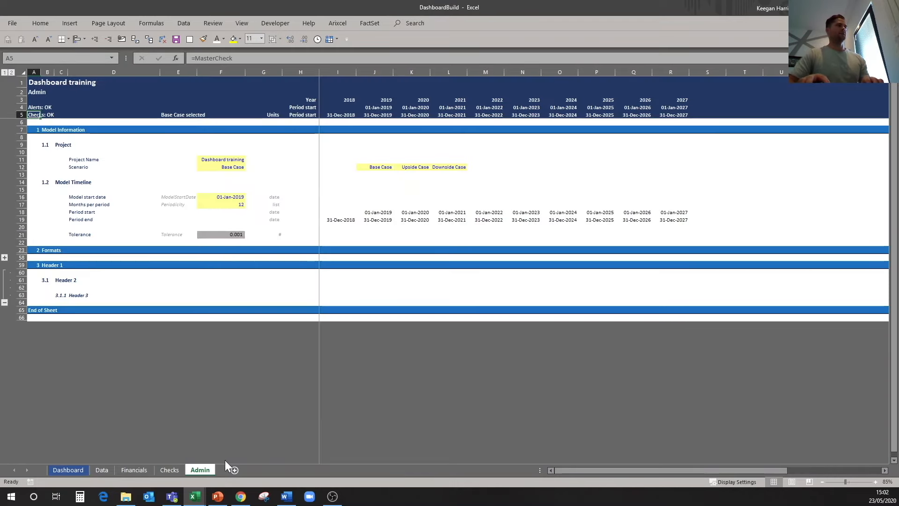
pyautogui.click(234, 167)
pyautogui.click(250, 167)
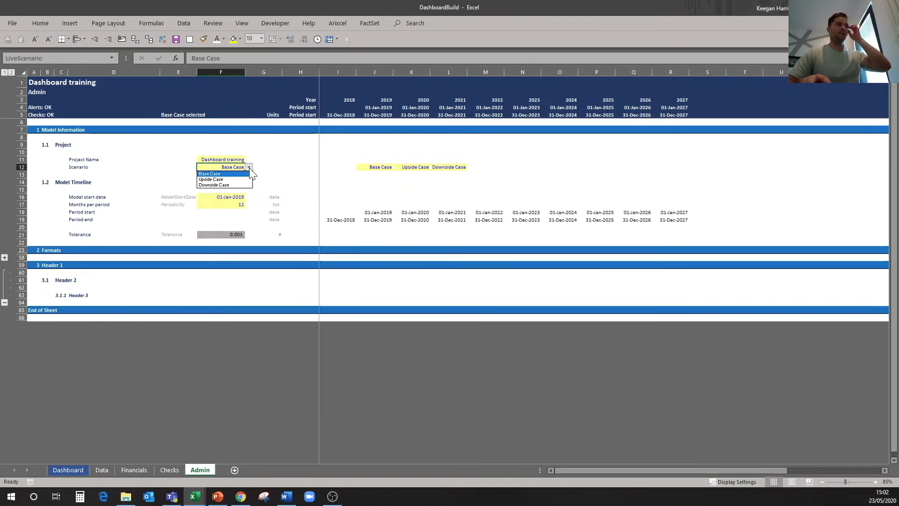
pyautogui.click(229, 178)
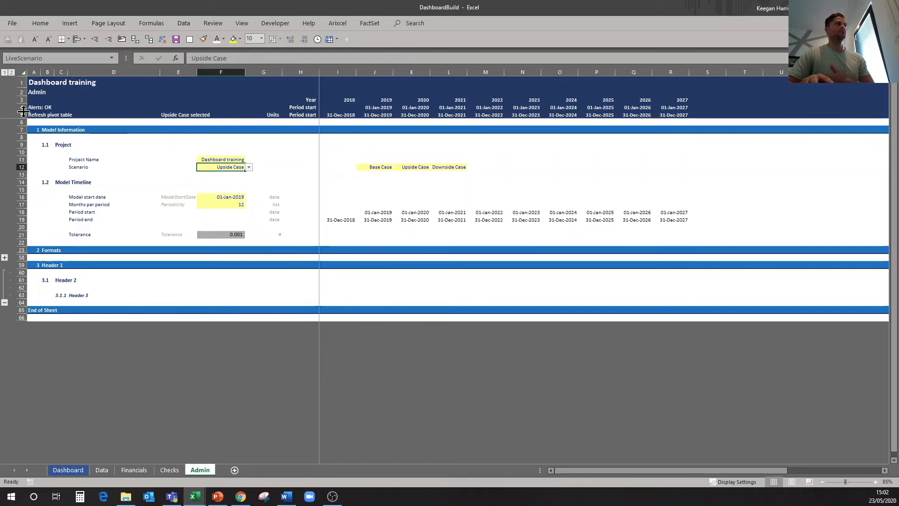
pyautogui.click(33, 114)
pyautogui.click(70, 469)
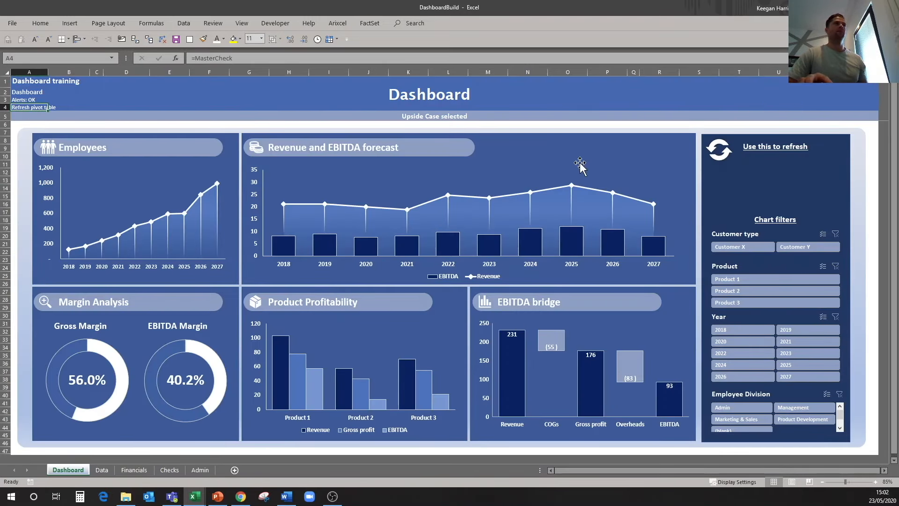
# - Narrow the "Use this to refresh" text box so it clears the refresh icon, and run the Refresh macro from the icon
pyautogui.click(744, 146)
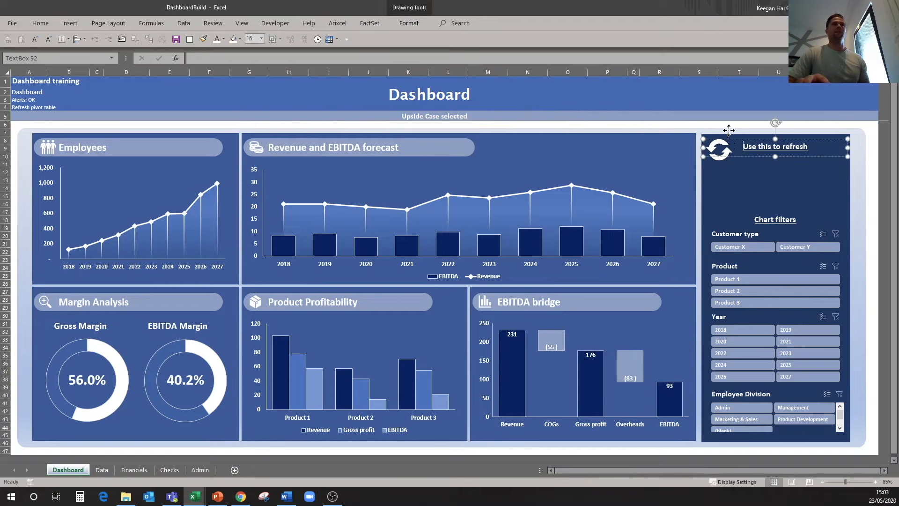
pyautogui.moveTo(703, 148); pyautogui.dragTo(738, 148)
pyautogui.moveTo(848, 147); pyautogui.dragTo(843, 148)
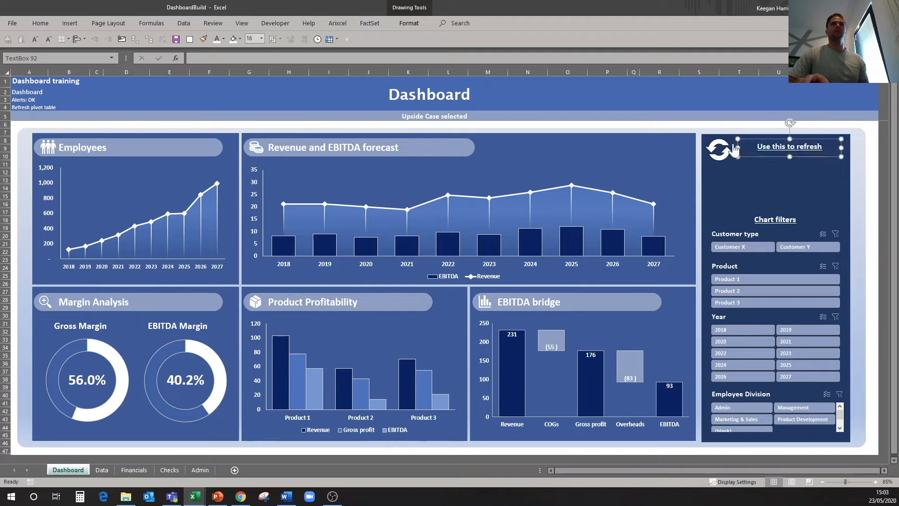
pyautogui.click(723, 116)
pyautogui.click(719, 154)
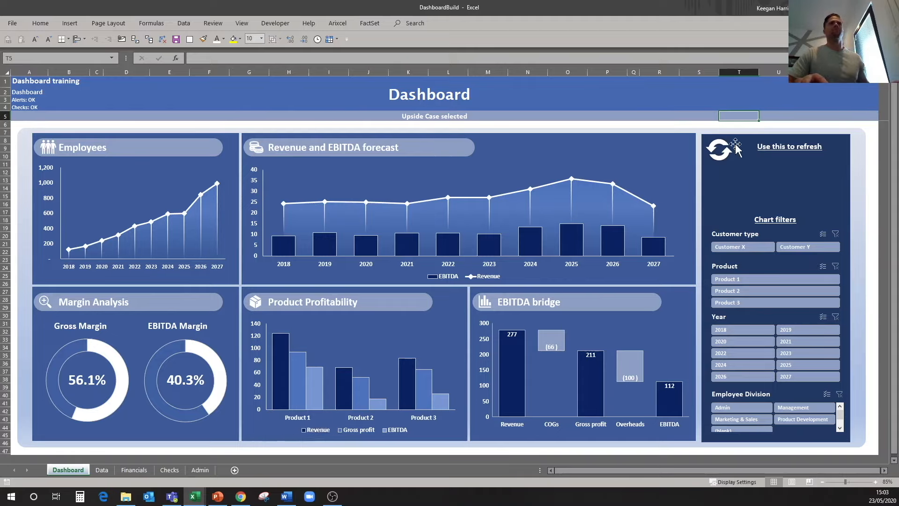
# - Move the "Use this to refresh" label slightly closer to the refresh icon and run the macro again from the icon
pyautogui.click(787, 143)
pyautogui.moveTo(786, 139); pyautogui.dragTo(776, 139)
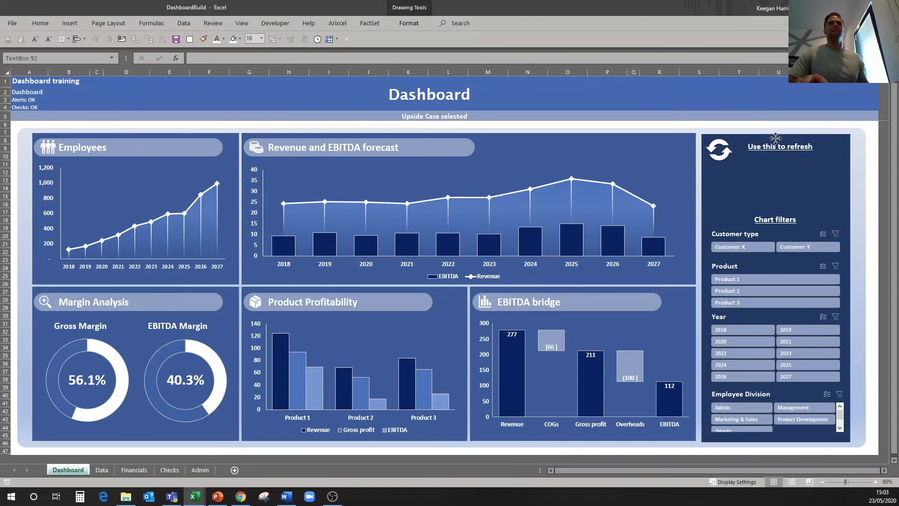
pyautogui.click(739, 113)
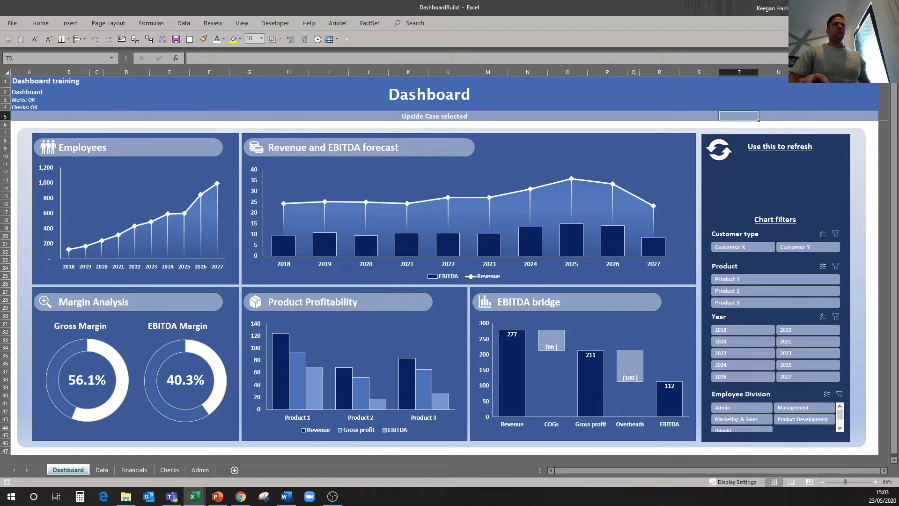
pyautogui.click(721, 151)
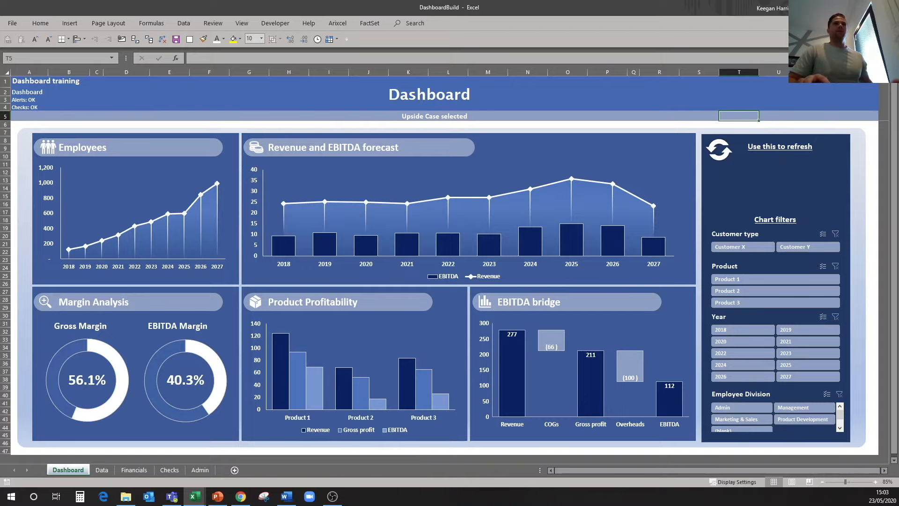
# - Move the refresh icon and the "Use this to refresh" label into the header band, side by side next to the Dashboard training title
pyautogui.rightClick(725, 149)
pyautogui.press('Escape')
pyautogui.moveTo(724, 135); pyautogui.dragTo(746, 81)
pyautogui.click(786, 140)
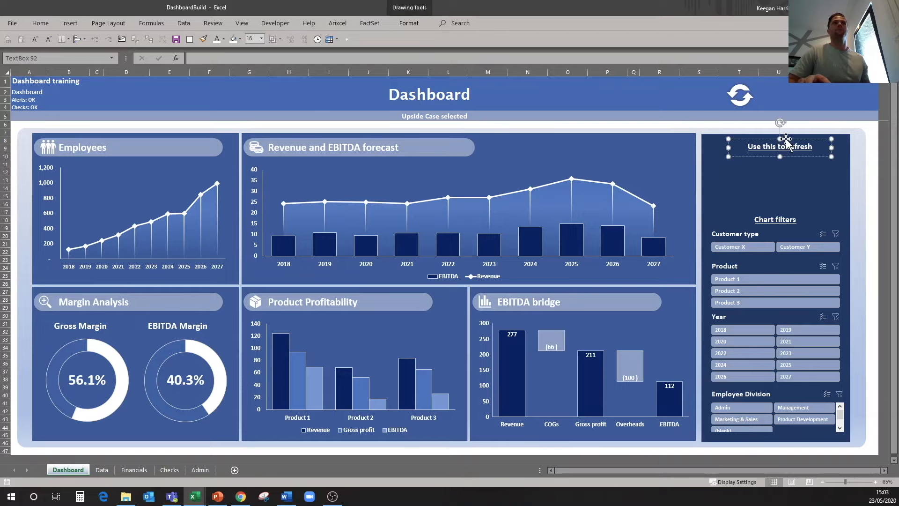
pyautogui.moveTo(786, 138); pyautogui.dragTo(173, 74)
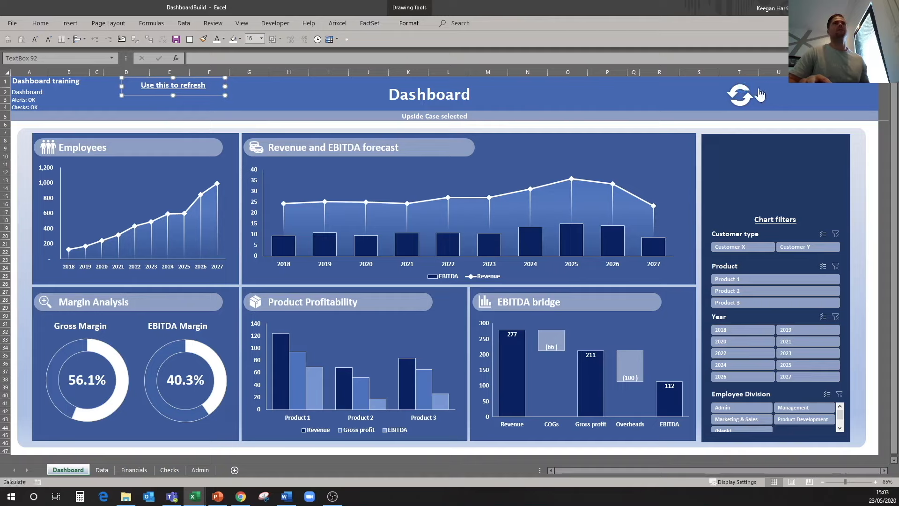
pyautogui.rightClick(748, 99)
pyautogui.press('Escape')
pyautogui.moveTo(744, 96); pyautogui.dragTo(175, 78)
pyautogui.click(181, 78)
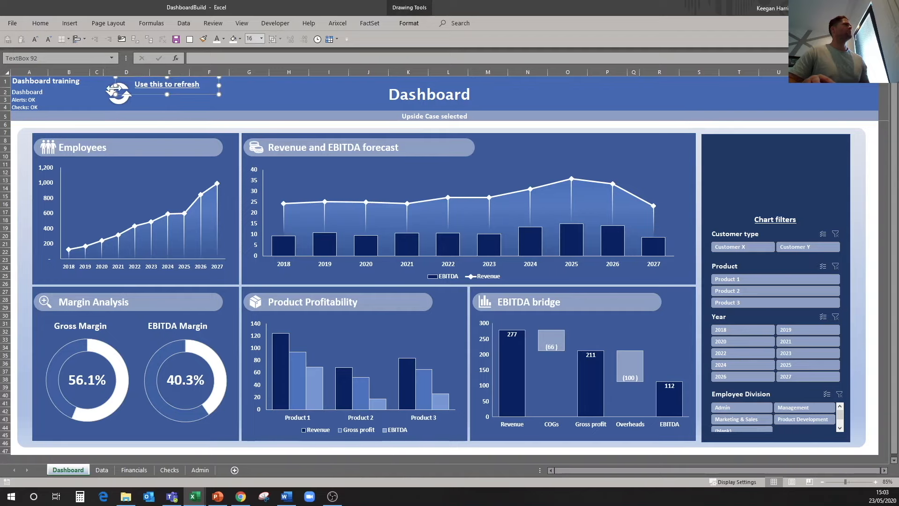
# - Set the Scenario on the Admin sheet to Base Case and return to the Dashboard sheet
pyautogui.click(56, 107)
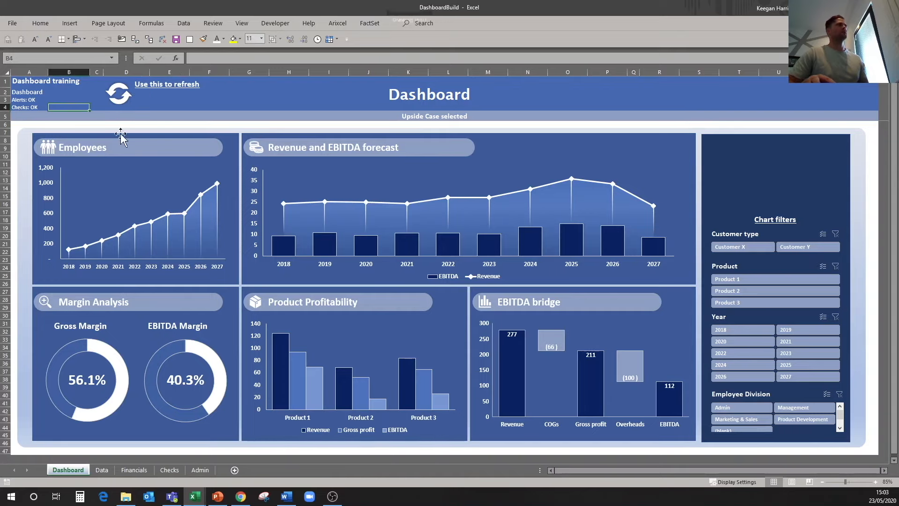
pyautogui.click(200, 470)
pyautogui.click(236, 168)
pyautogui.click(249, 167)
pyautogui.click(221, 176)
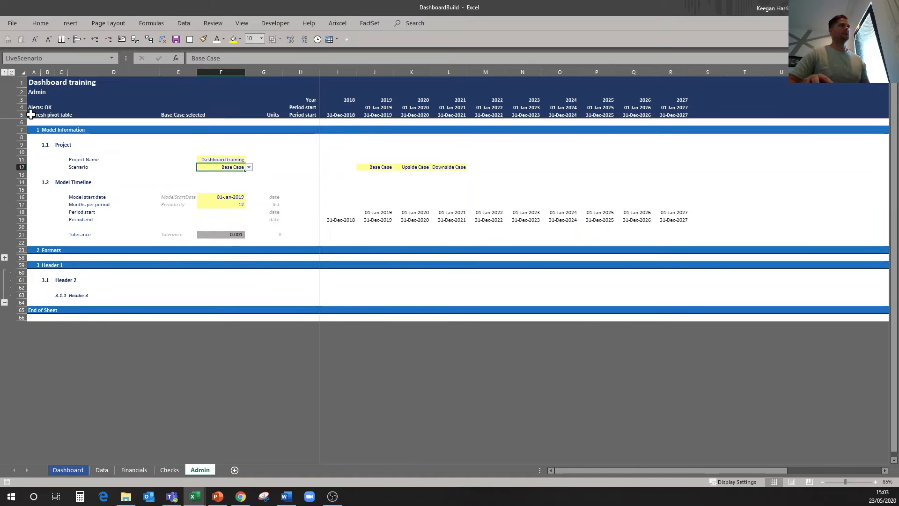
pyautogui.click(67, 470)
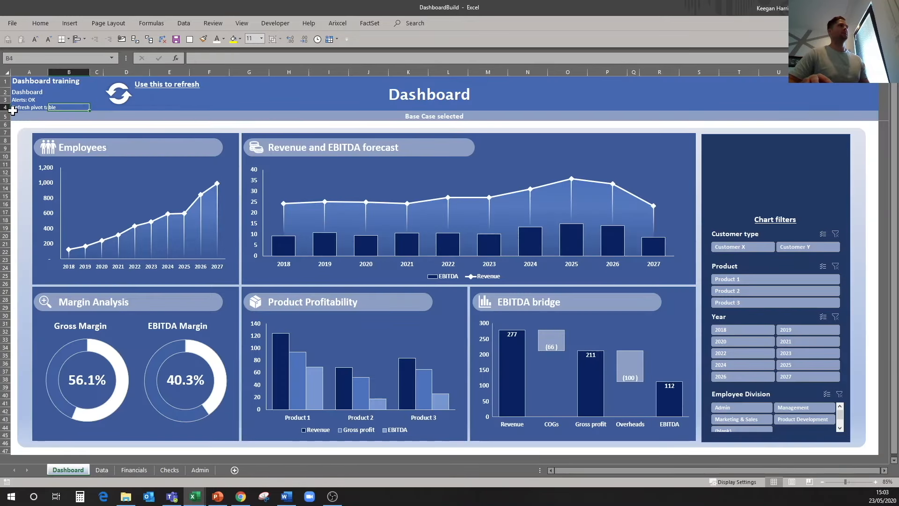
# - Run the refresh macro from the refresh icon on the dashboard and save the workbook
pyautogui.click(168, 116)
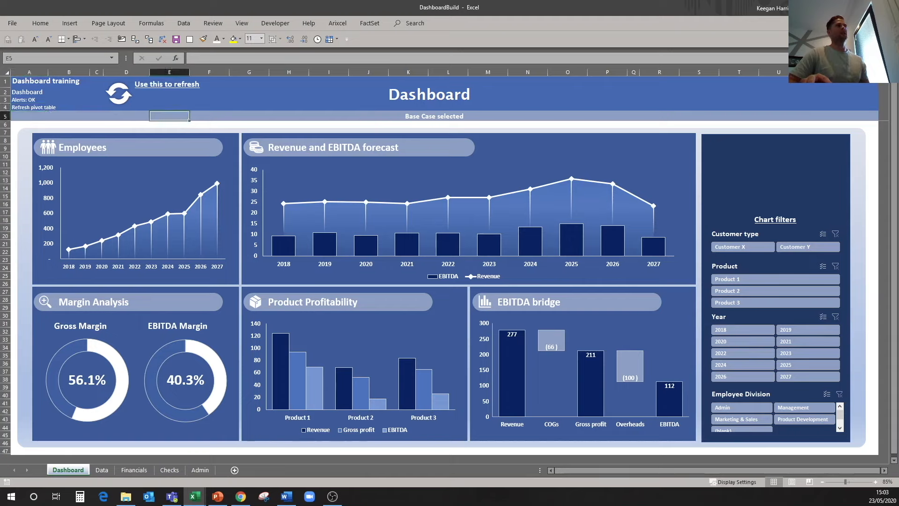
pyautogui.click(121, 100)
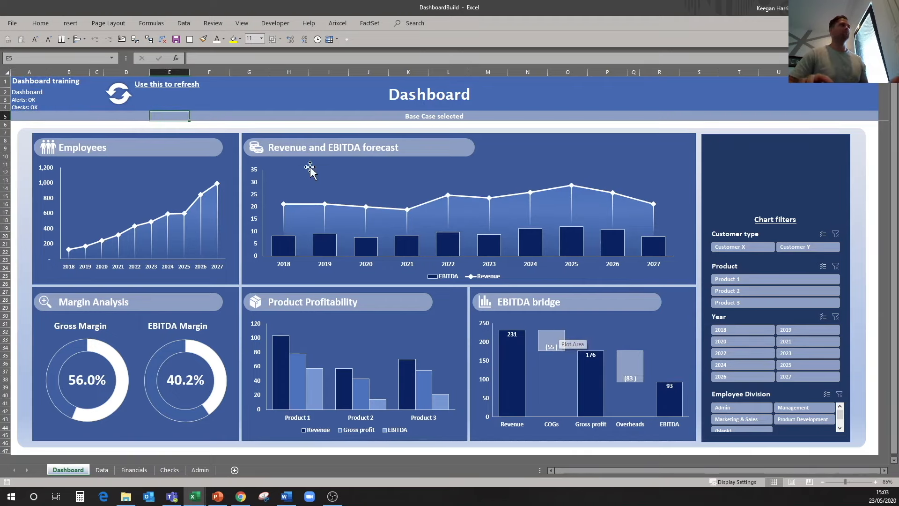
pyautogui.click(176, 40)
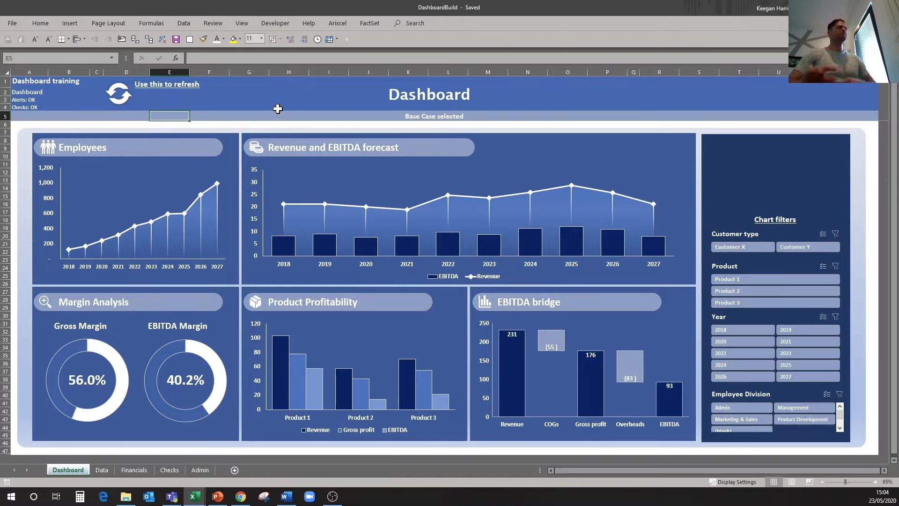
pyautogui.click(396, 194)
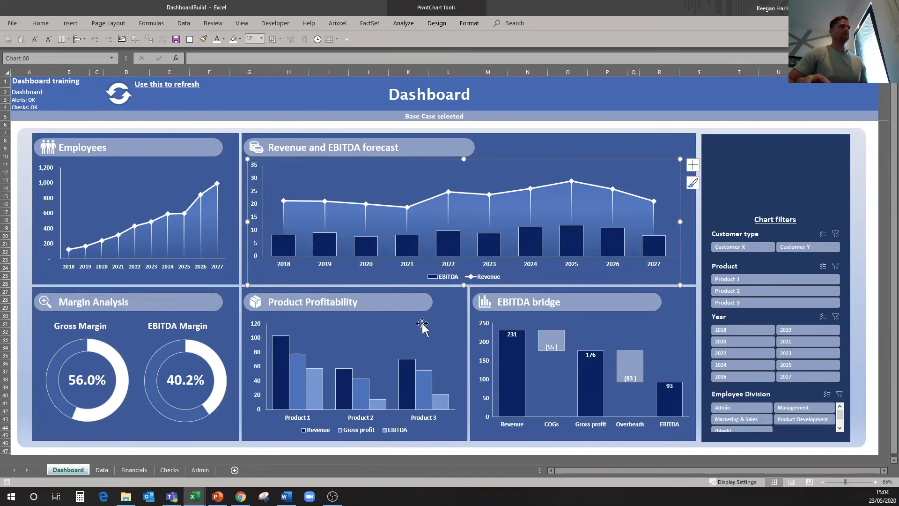
pyautogui.click(364, 327)
pyautogui.click(563, 114)
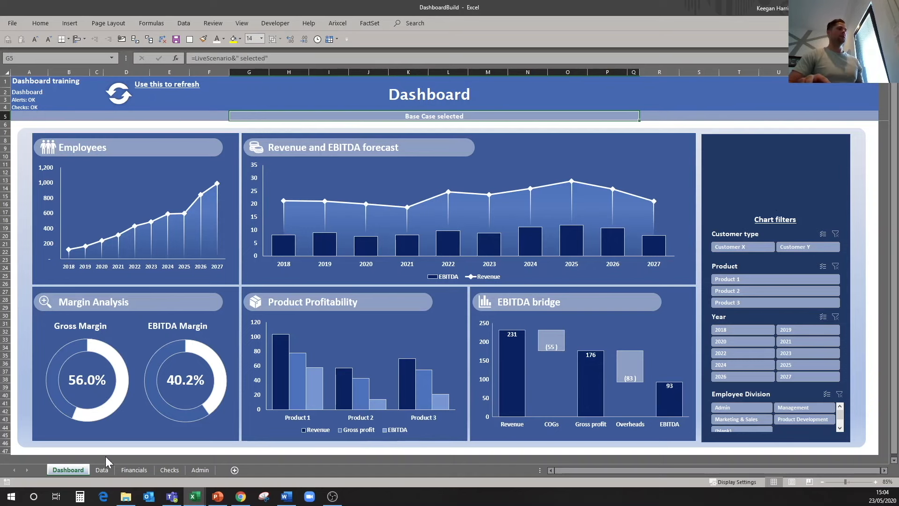
# - Switch to the DashboardExampleBuild workbook and try its Upside Case, Downside Case and Base Case buttons, finishing on Base Case
pyautogui.click(195, 497)
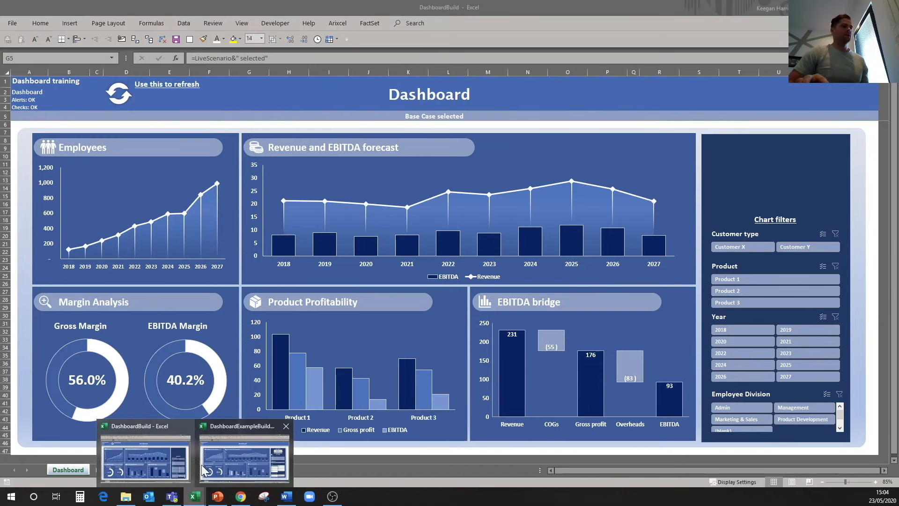
pyautogui.click(243, 463)
pyautogui.click(802, 161)
pyautogui.click(801, 175)
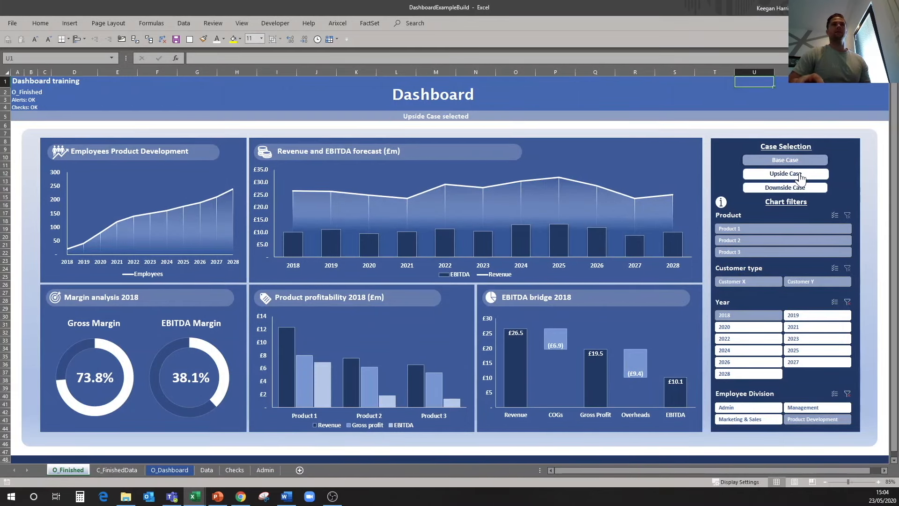
pyautogui.click(798, 188)
pyautogui.click(796, 161)
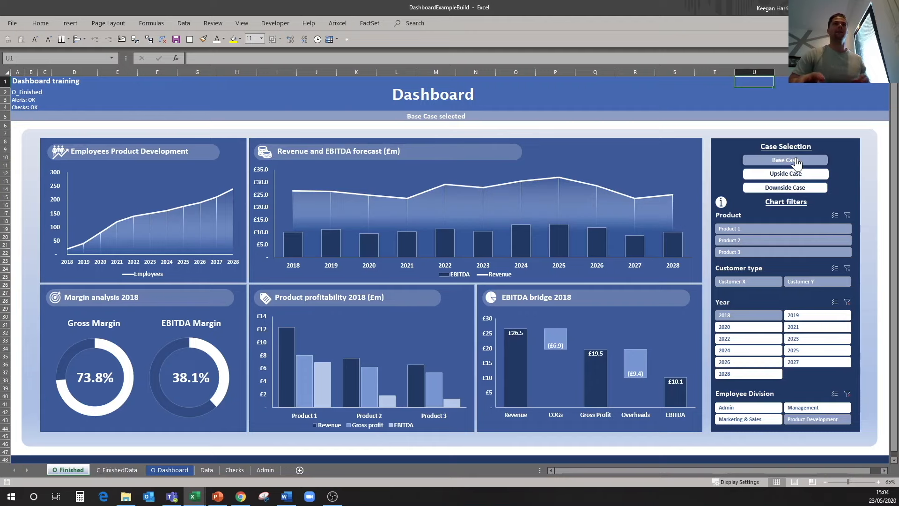
# - Copy the "Case Selection" heading from the example dashboard to the top of DashboardBuild's chart filters panel, and review the example's case buttons
pyautogui.click(810, 140)
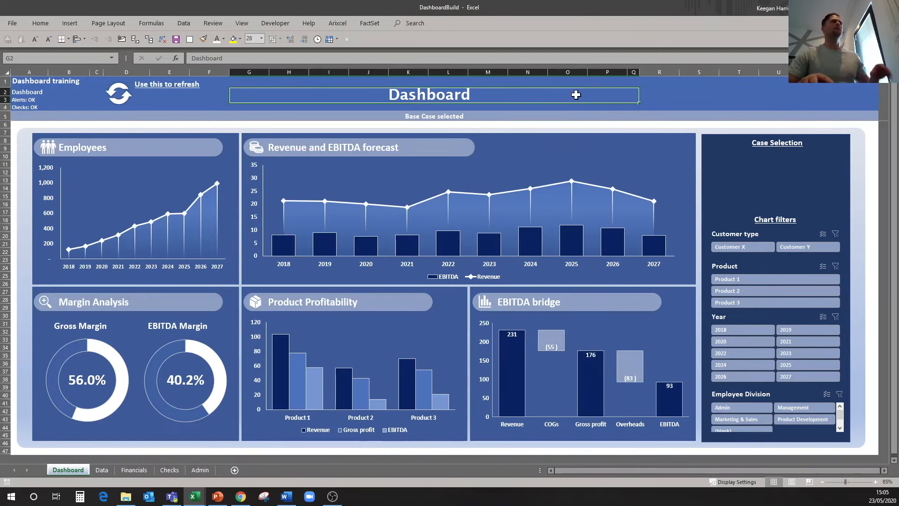
pyautogui.moveTo(204, 500)
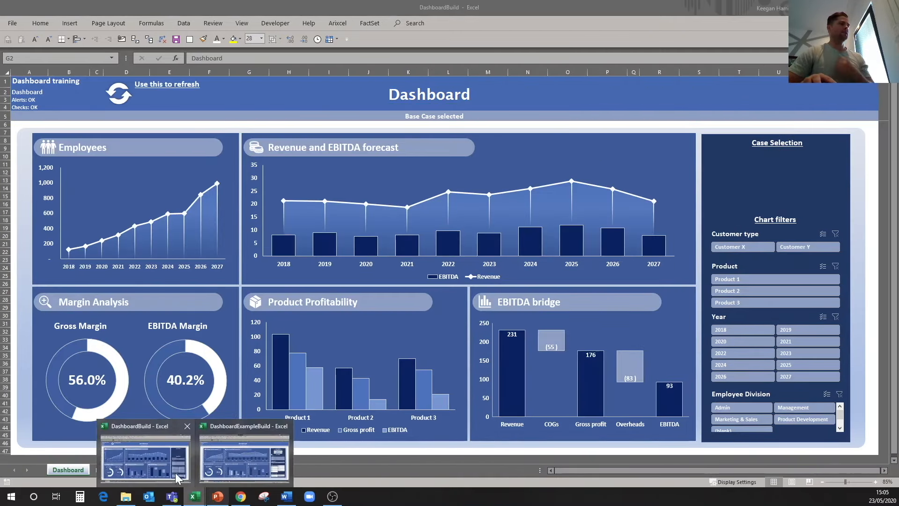
pyautogui.click(230, 467)
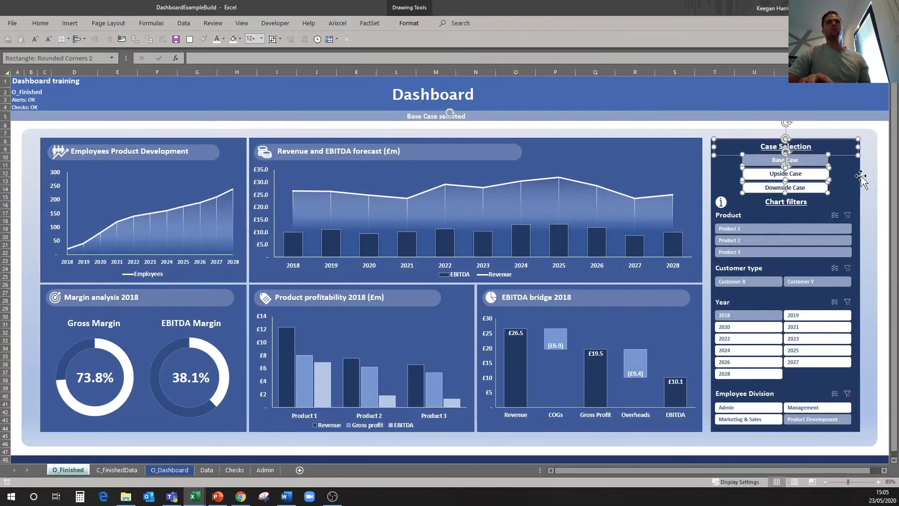
pyautogui.click(862, 179)
pyautogui.click(831, 117)
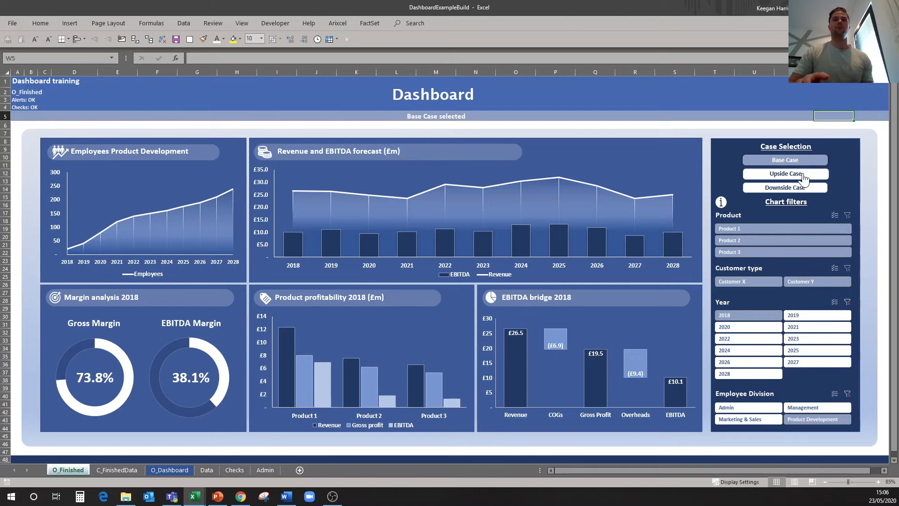
# - Return to DashboardBuild and draw a slim rounded rectangle directly below the Case Selection heading
pyautogui.click(193, 495)
pyautogui.click(183, 467)
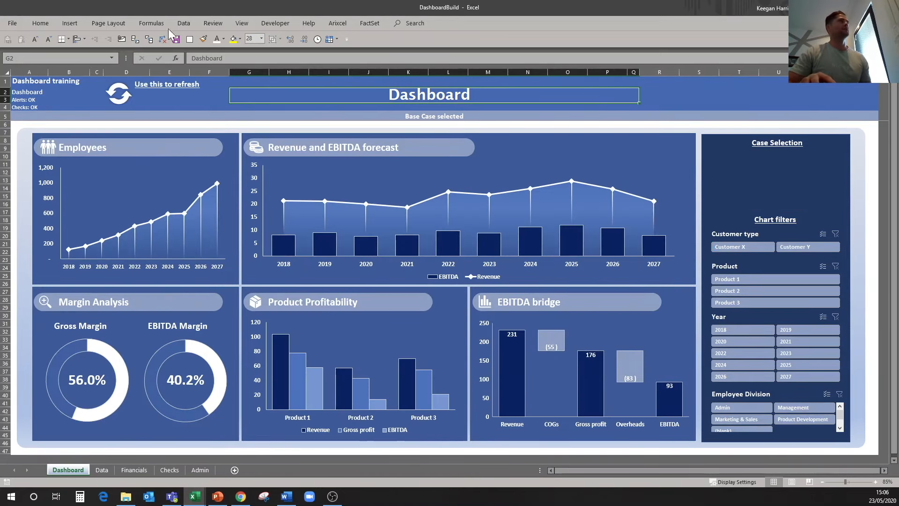
pyautogui.click(68, 26)
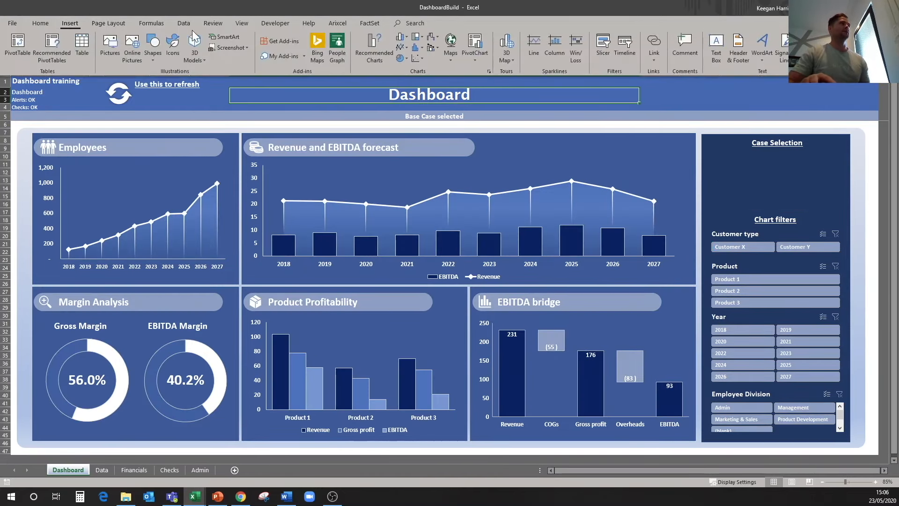
pyautogui.click(157, 55)
pyautogui.click(159, 135)
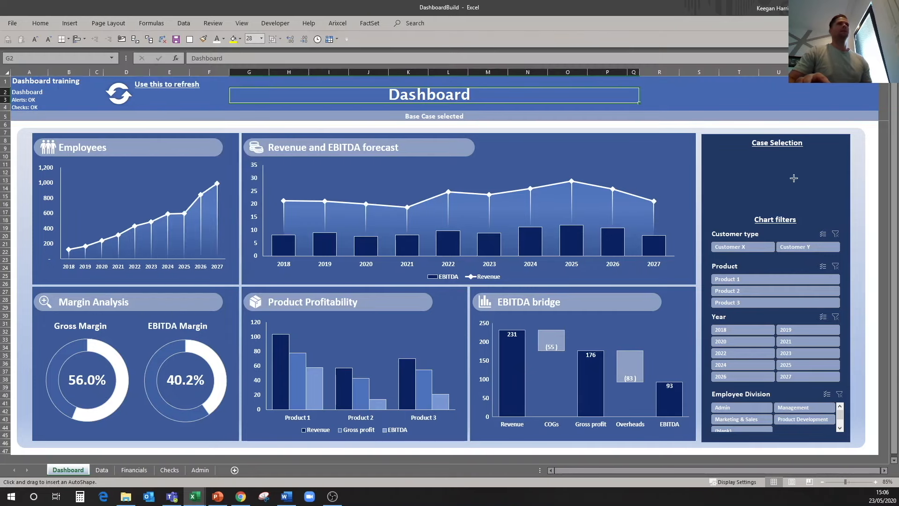
pyautogui.moveTo(725, 150); pyautogui.dragTo(829, 163)
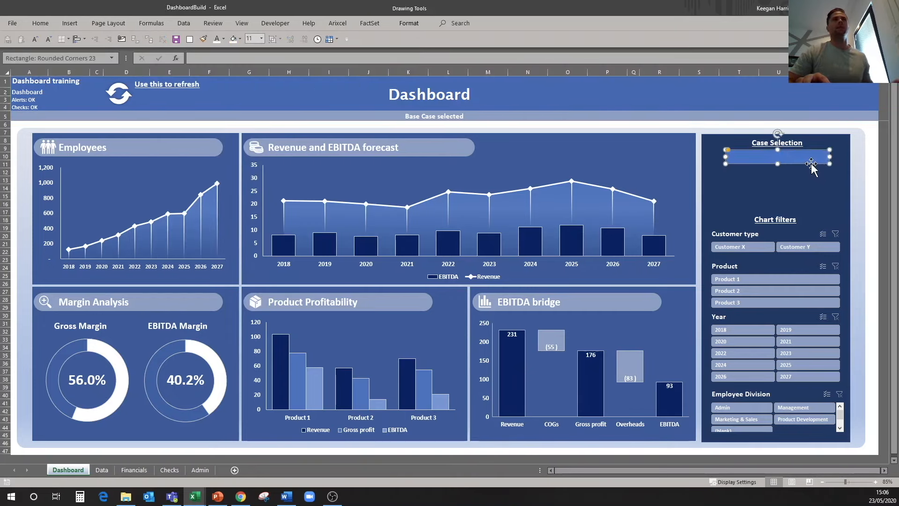
# - Align the rounded rectangle to the horizontal center of the dark filters panel
pyautogui.keyDown('shift'); pyautogui.click(792, 143); pyautogui.keyUp('shift')
pyautogui.keyDown('shift'); pyautogui.click(842, 162); pyautogui.keyUp('shift')
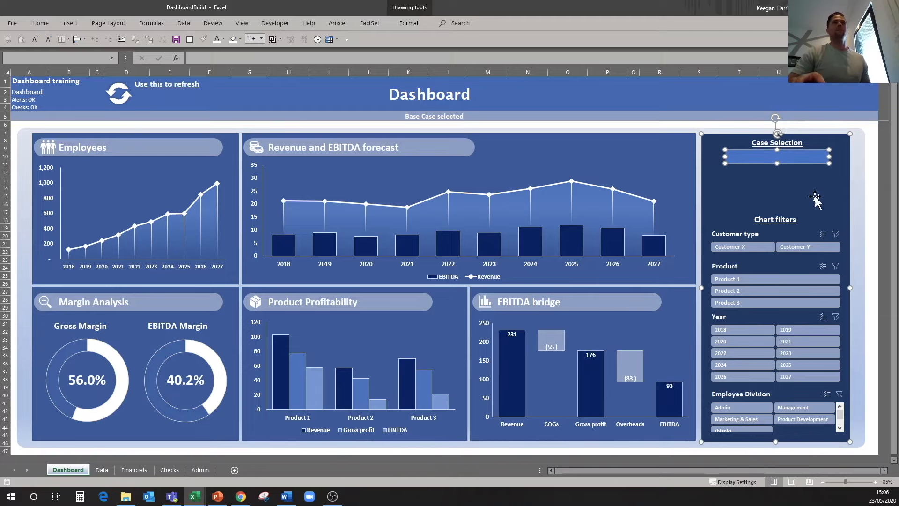
pyautogui.click(117, 26)
pyautogui.click(469, 60)
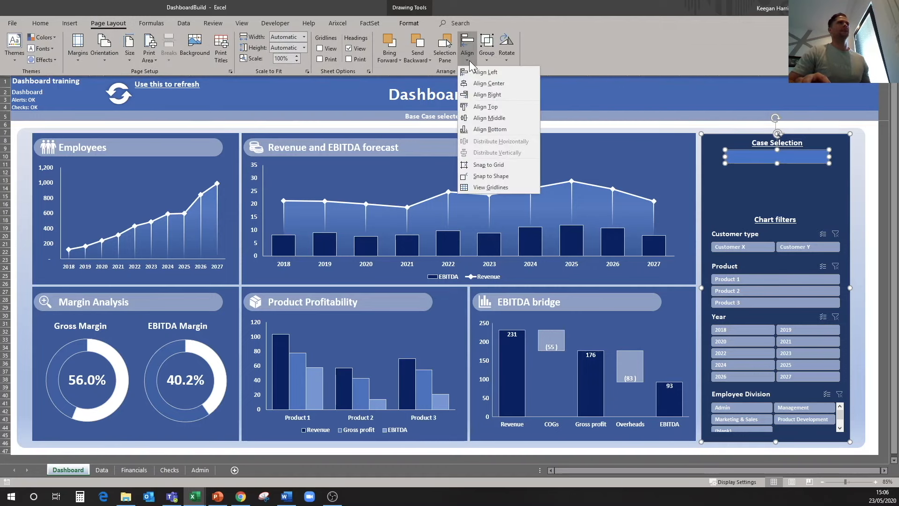
pyautogui.click(488, 83)
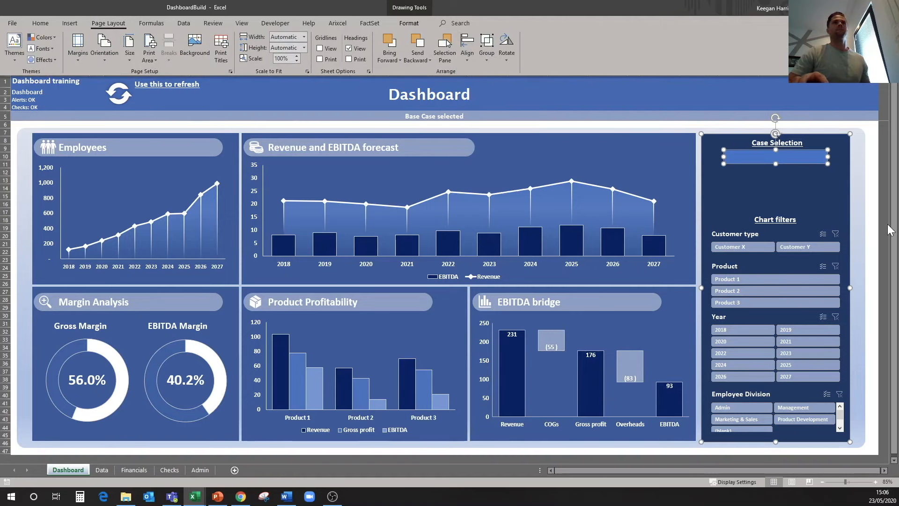
# - Copy the rounded rectangle twice below itself and label the three shapes Base Case, Upside Case and Downside Case from top to bottom
pyautogui.click(800, 158)
pyautogui.moveTo(797, 168); pyautogui.dragTo(796, 193)
pyautogui.click(797, 157)
pyautogui.write('Base')
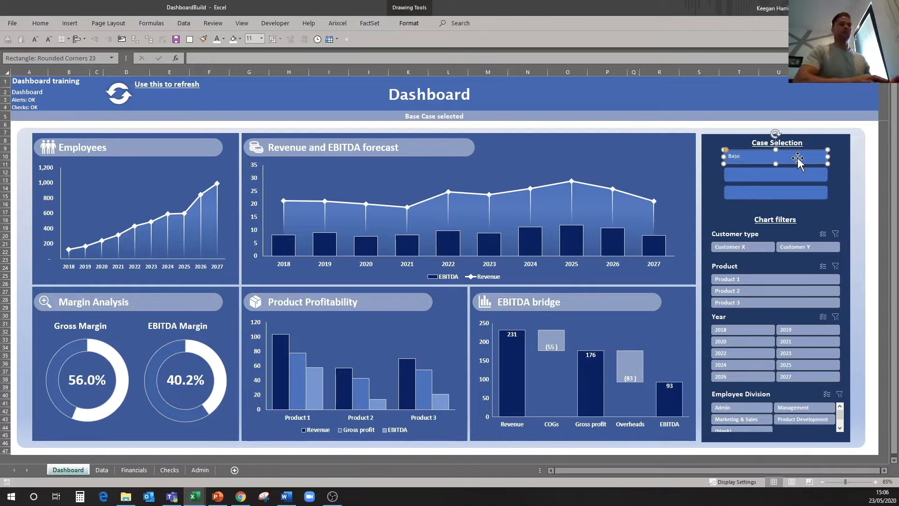
pyautogui.write(' Case')
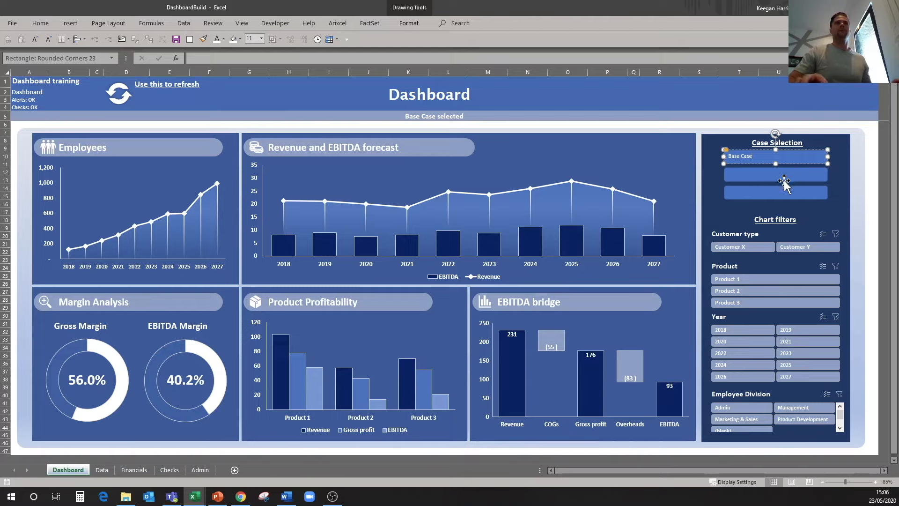
pyautogui.click(784, 179)
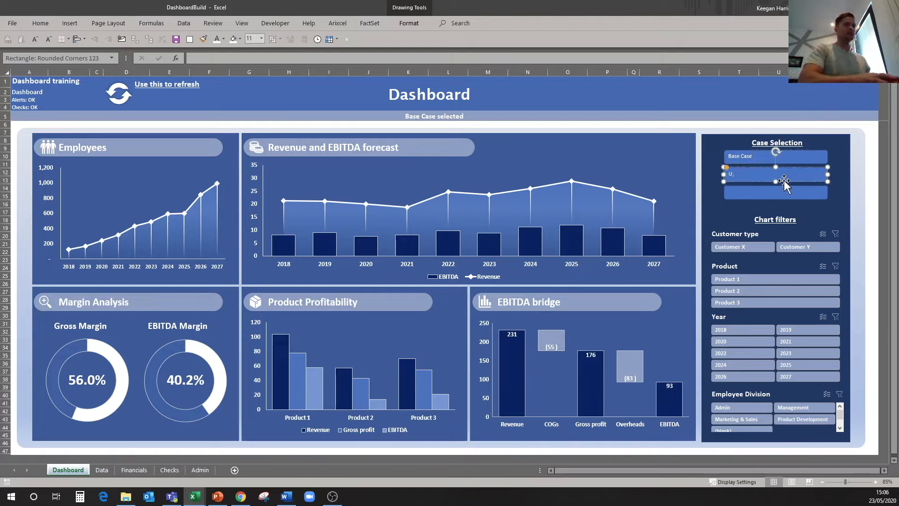
pyautogui.write('Upside')
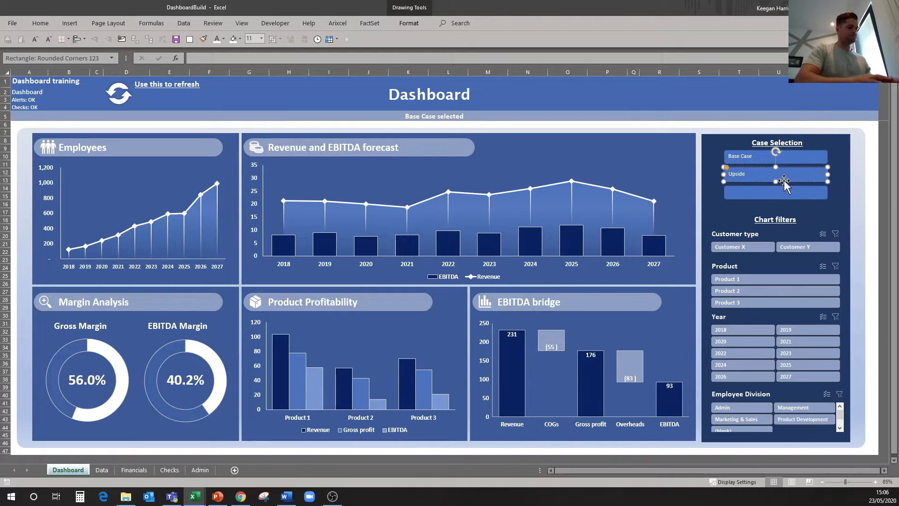
pyautogui.write(' Case')
pyautogui.click(765, 193)
pyautogui.write('Downside Case')
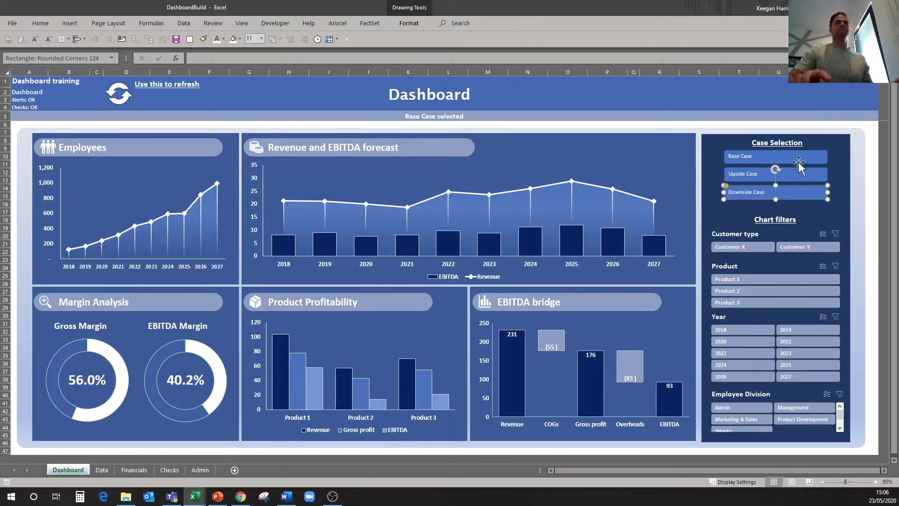
# - Give the three case shapes a white fill and bold dark blue text
pyautogui.keyDown('shift'); pyautogui.click(803, 175); pyautogui.keyUp('shift')
pyautogui.keyDown('shift'); pyautogui.click(804, 160); pyautogui.keyUp('shift')
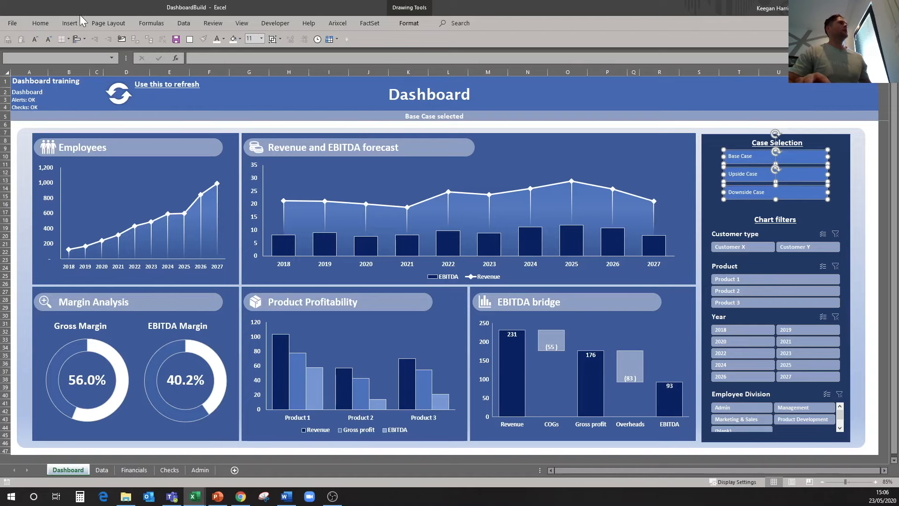
pyautogui.click(41, 23)
pyautogui.click(150, 55)
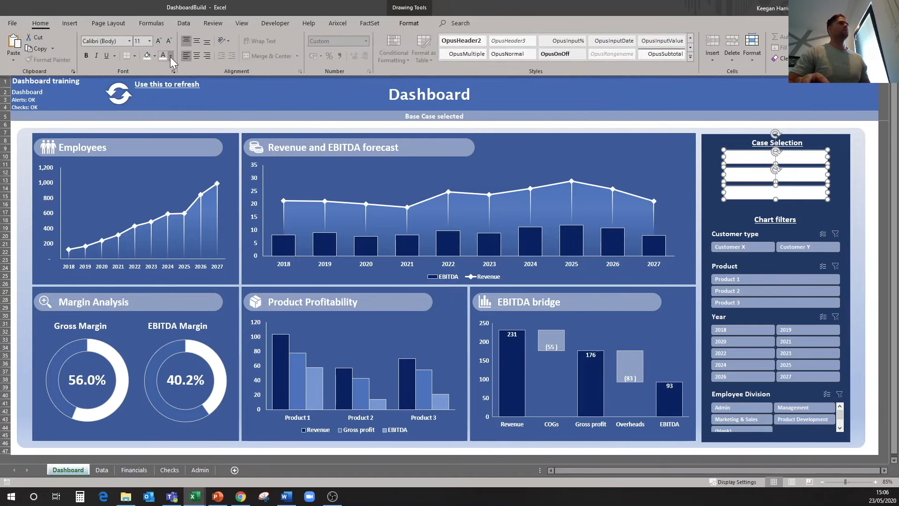
pyautogui.click(172, 56)
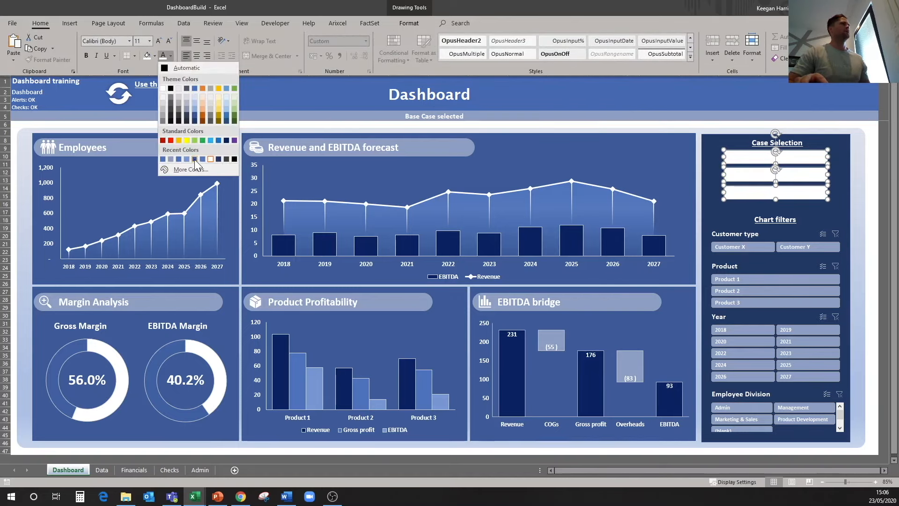
pyautogui.click(195, 159)
pyautogui.hotkey('ctrl', 'b')
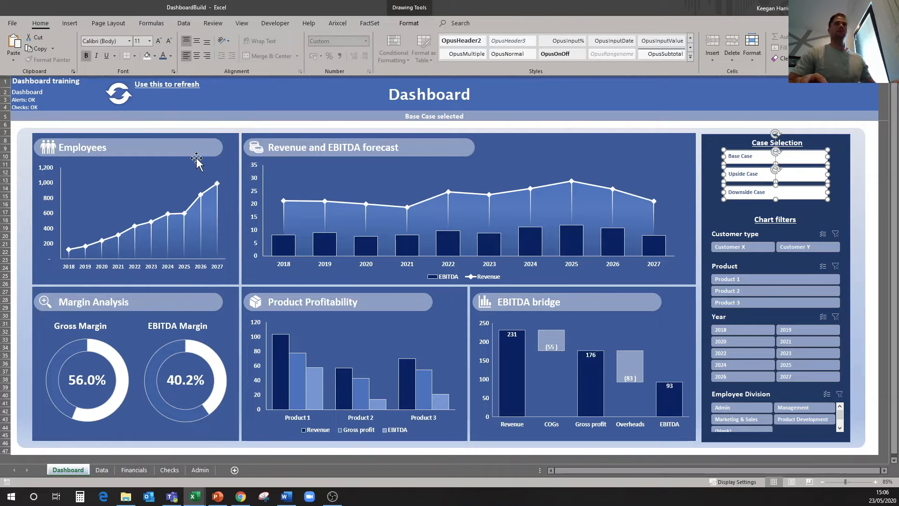
# - Set the text of the three case shapes to size 14 and center it horizontally
pyautogui.press('Escape')
pyautogui.hotkey('ctrl', 'shift', '.')
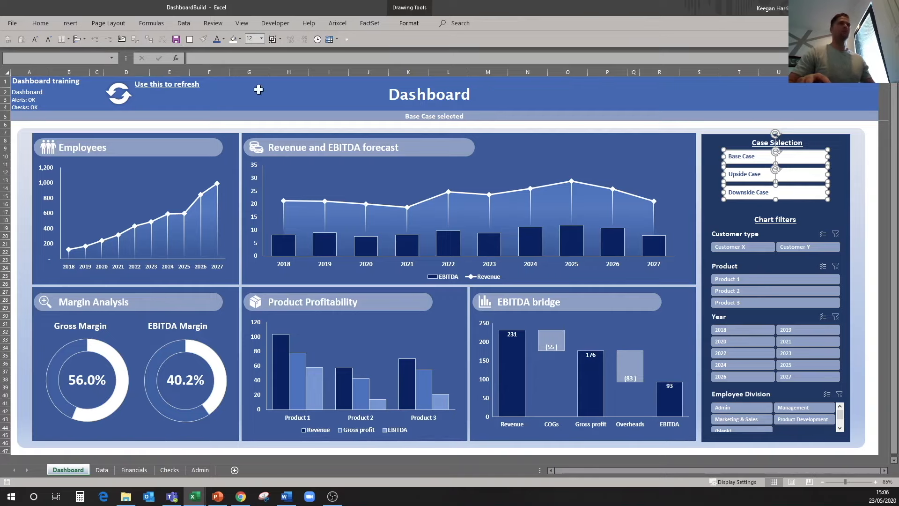
pyautogui.hotkey('ctrl', 'shift', '.')
pyautogui.hotkey('ctrl', 'shift', '.')
pyautogui.hotkey('ctrl', 'shift', ',')
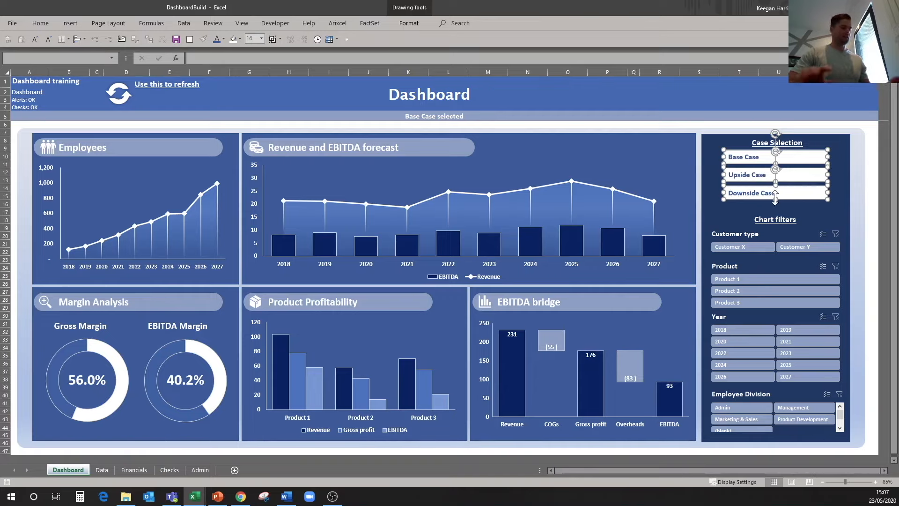
pyautogui.hotkey('ctrl', 'e')
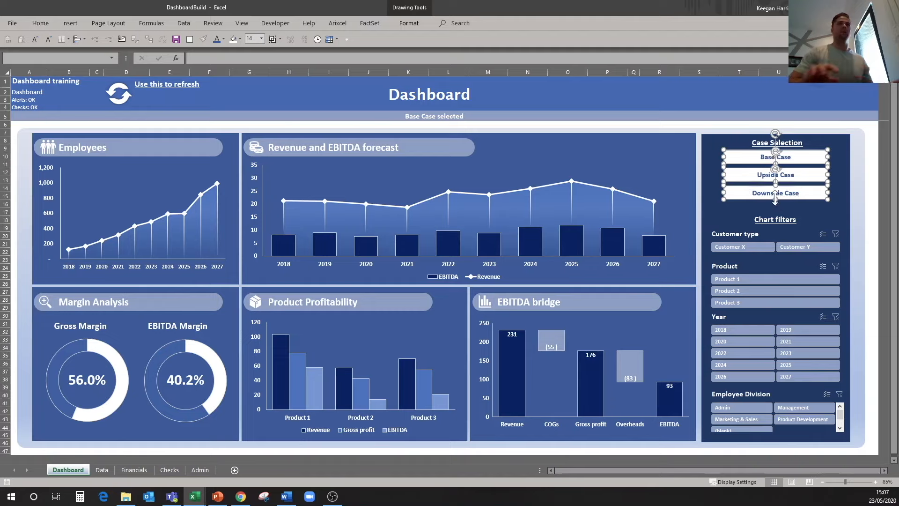
# - Move the three case shapes down slightly together to leave more space below the Case Selection heading
pyautogui.click(786, 109)
pyautogui.keyDown('ctrl'); pyautogui.click(810, 156); pyautogui.keyUp('ctrl')
pyautogui.keyDown('ctrl'); pyautogui.click(814, 174); pyautogui.keyUp('ctrl')
pyautogui.keyDown('ctrl'); pyautogui.click(817, 193); pyautogui.keyUp('ctrl')
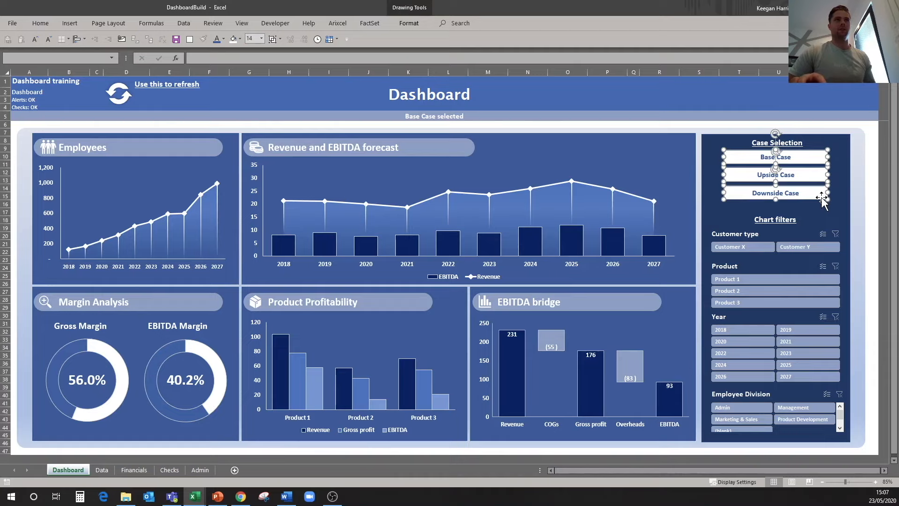
pyautogui.moveTo(813, 196); pyautogui.dragTo(812, 199)
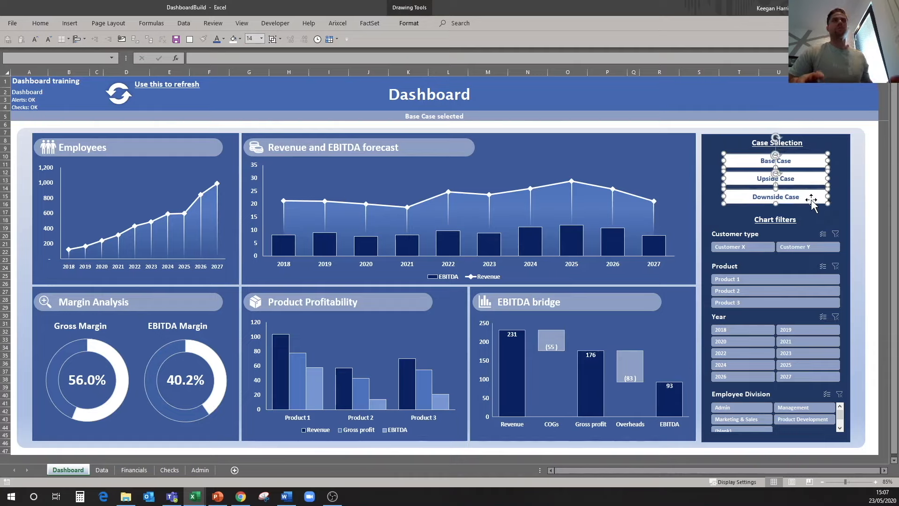
# - Apply the centered outer shadow effect to the three case shapes
pyautogui.click(410, 22)
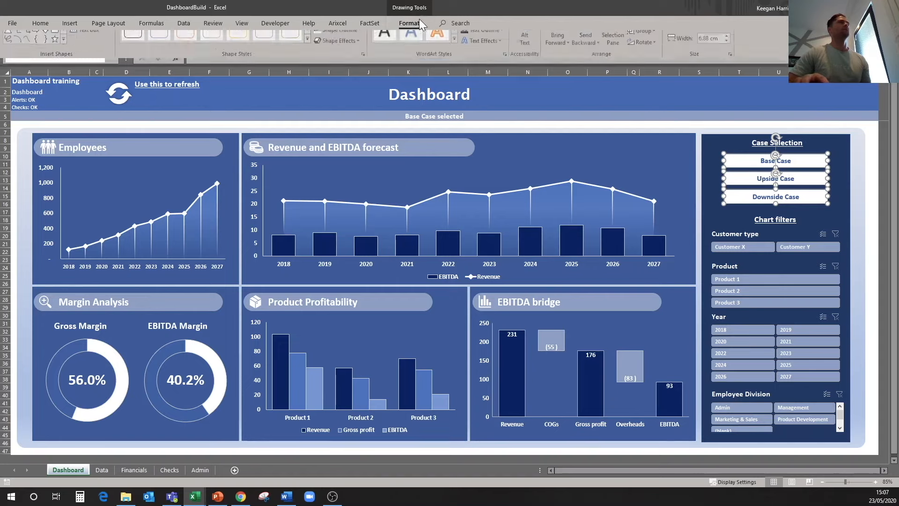
pyautogui.click(355, 56)
pyautogui.moveTo(358, 97)
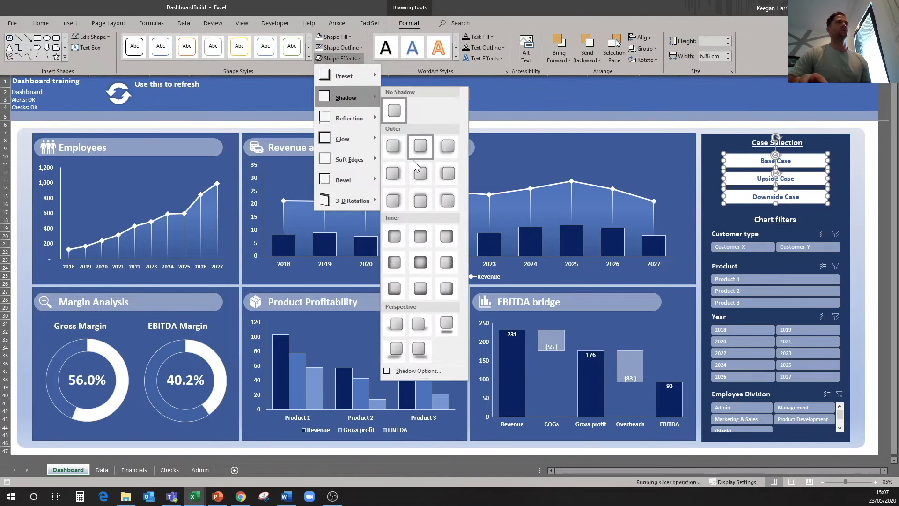
pyautogui.click(420, 174)
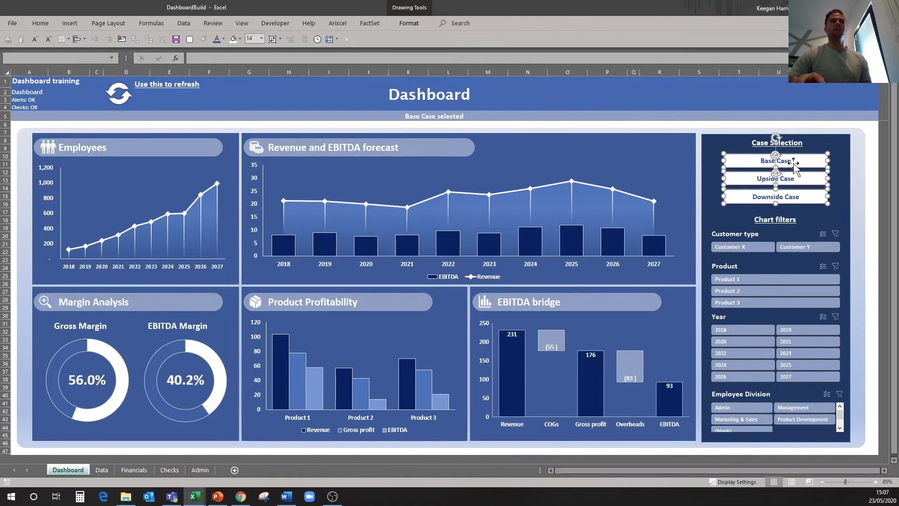
pyautogui.click(806, 109)
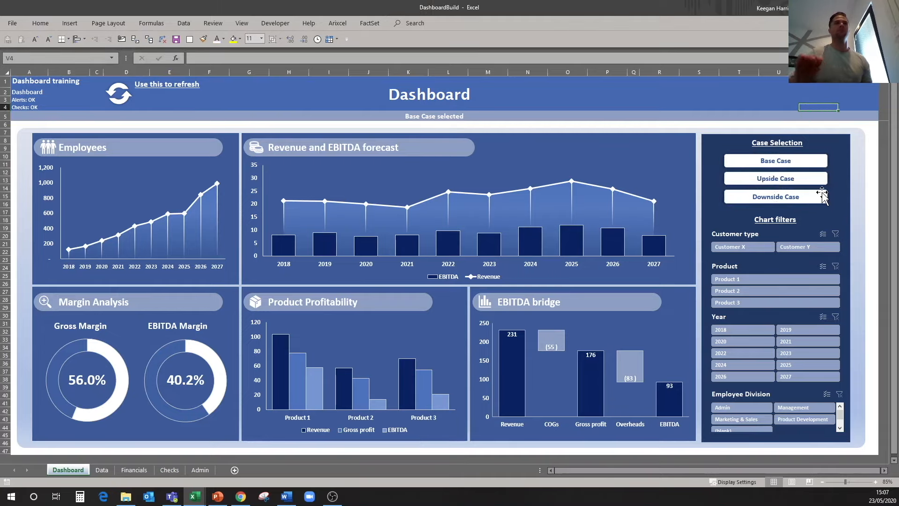
# - Duplicate the three case shapes sideways so the copies sit level with the originals, overlapping the Revenue and EBITDA chart
pyautogui.keyDown('ctrl'); pyautogui.click(813, 165); pyautogui.keyUp('ctrl')
pyautogui.keyDown('ctrl'); pyautogui.click(813, 180); pyautogui.keyUp('ctrl')
pyautogui.keyDown('ctrl'); pyautogui.click(812, 202); pyautogui.keyUp('ctrl')
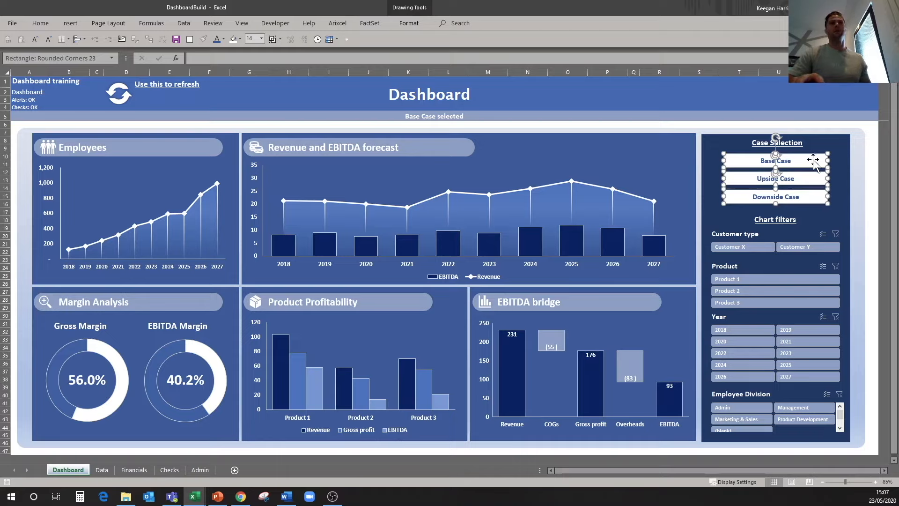
pyautogui.moveTo(814, 164); pyautogui.dragTo(702, 163)
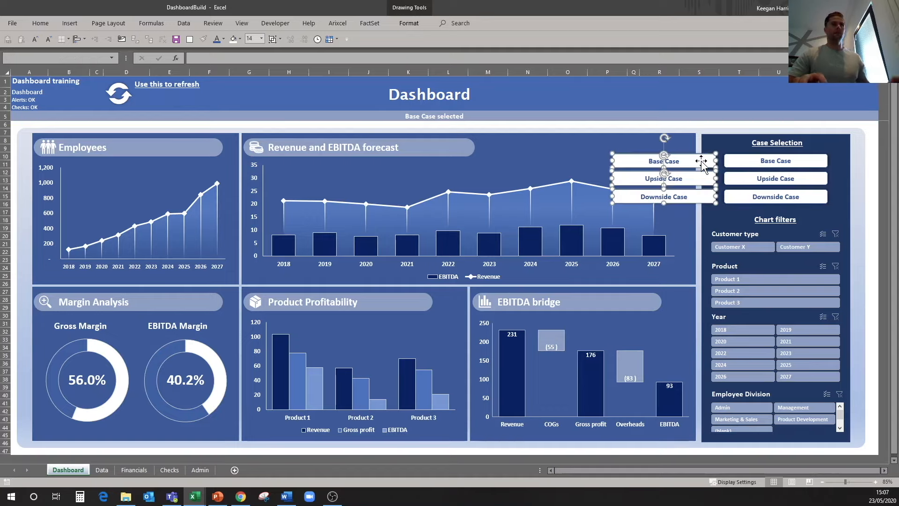
pyautogui.hotkey('ctrl', 'z')
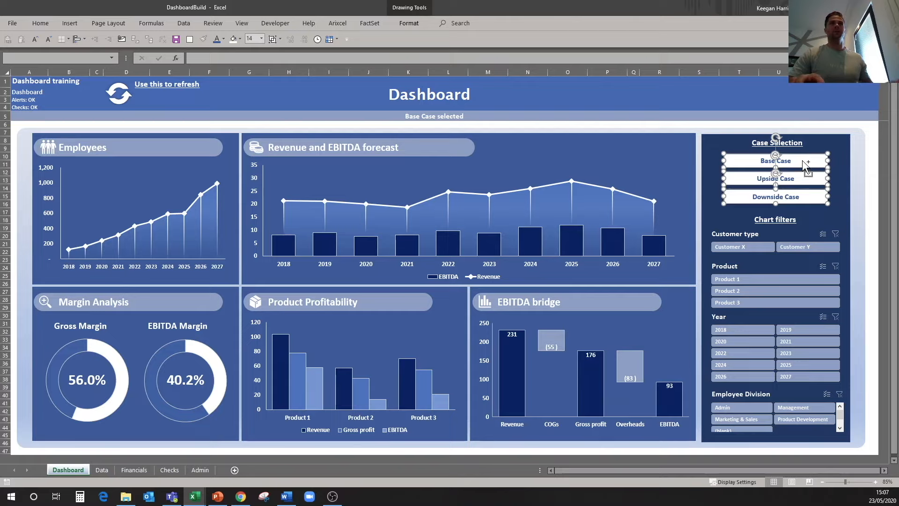
pyautogui.moveTo(812, 163); pyautogui.dragTo(697, 155)
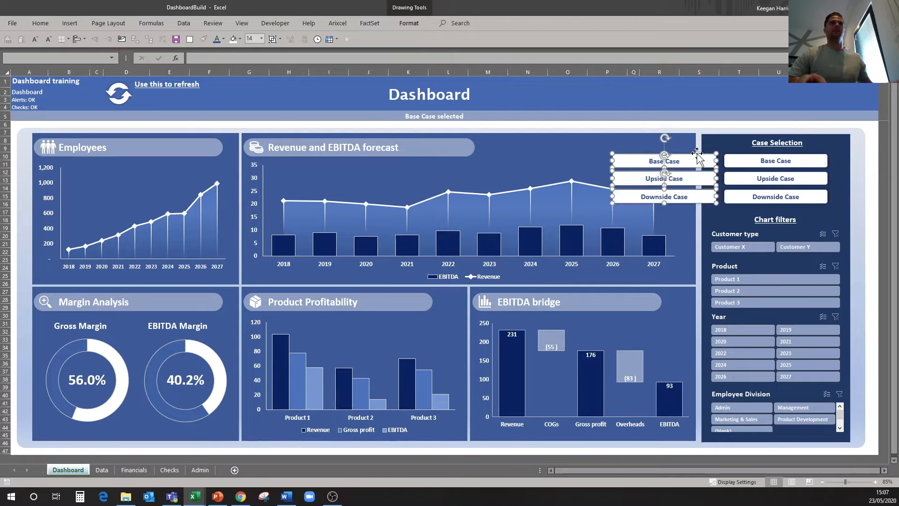
# - Select the three copied case shapes and filter the Customer type slicer to Customer Y
pyautogui.click(701, 101)
pyautogui.click(701, 165)
pyautogui.keyDown('shift'); pyautogui.click(701, 179); pyautogui.keyUp('shift')
pyautogui.keyDown('shift'); pyautogui.click(701, 197); pyautogui.keyUp('shift')
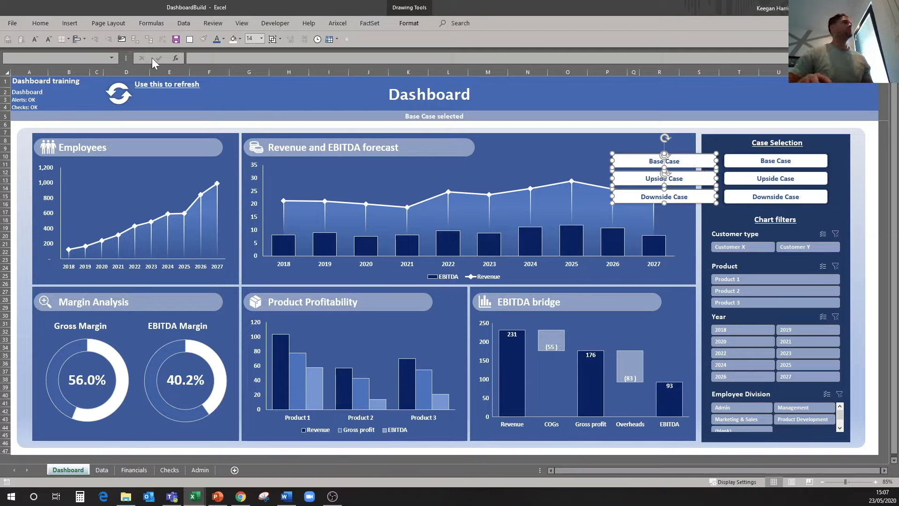
pyautogui.click(41, 23)
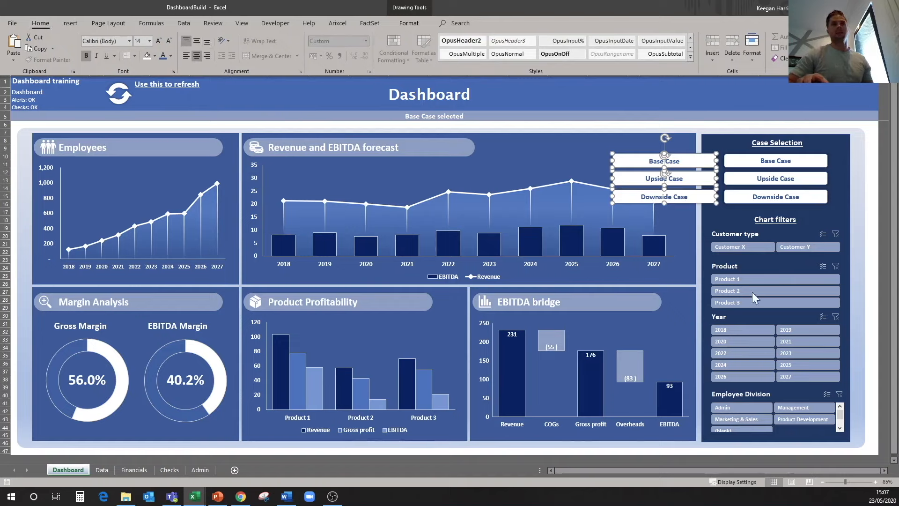
pyautogui.click(753, 256)
pyautogui.click(753, 247)
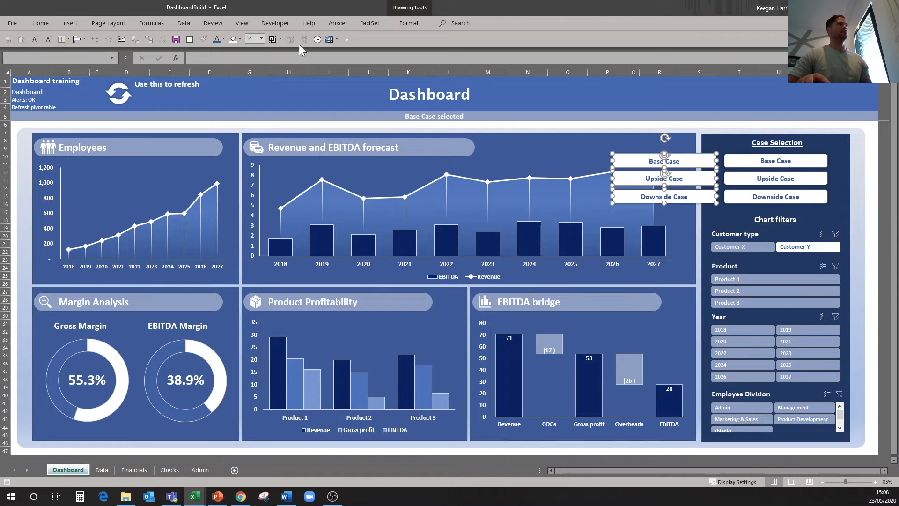
# - Give the three copied case shapes a muted grey-blue fill and white text
pyautogui.click(240, 39)
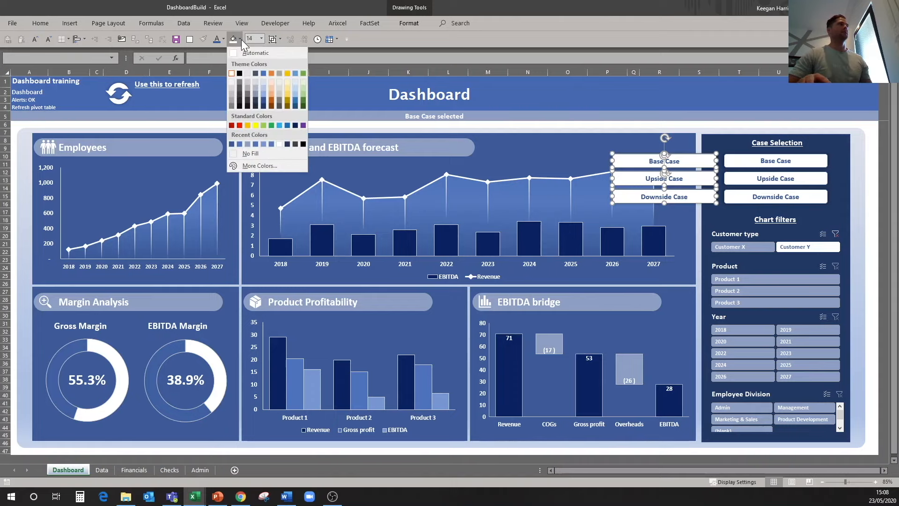
pyautogui.click(250, 145)
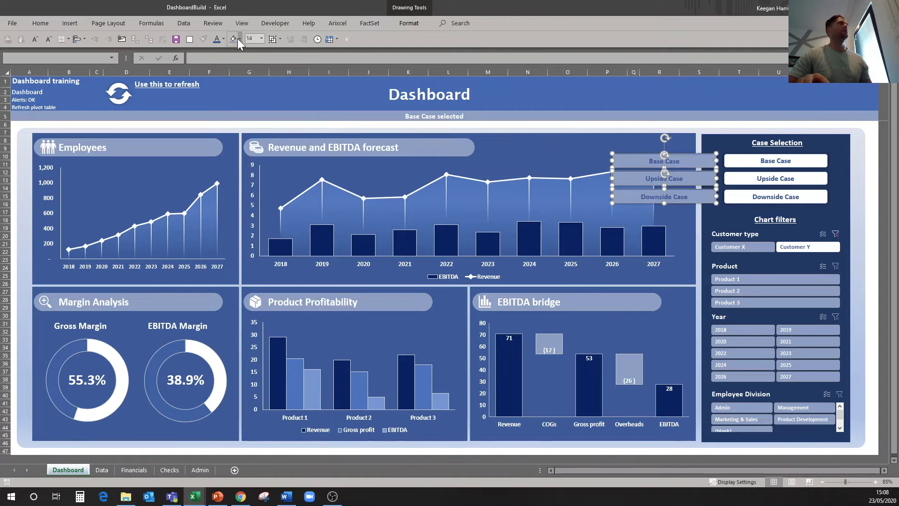
pyautogui.click(224, 39)
pyautogui.click(215, 67)
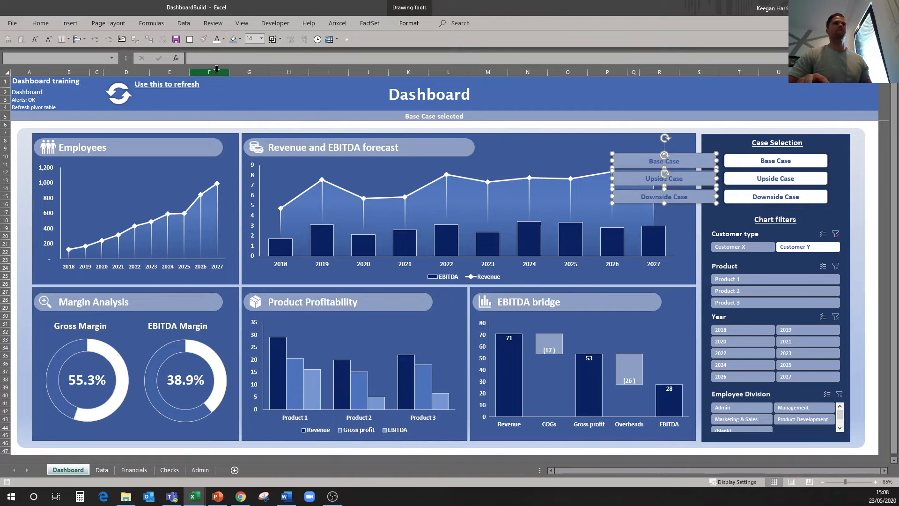
pyautogui.click(779, 91)
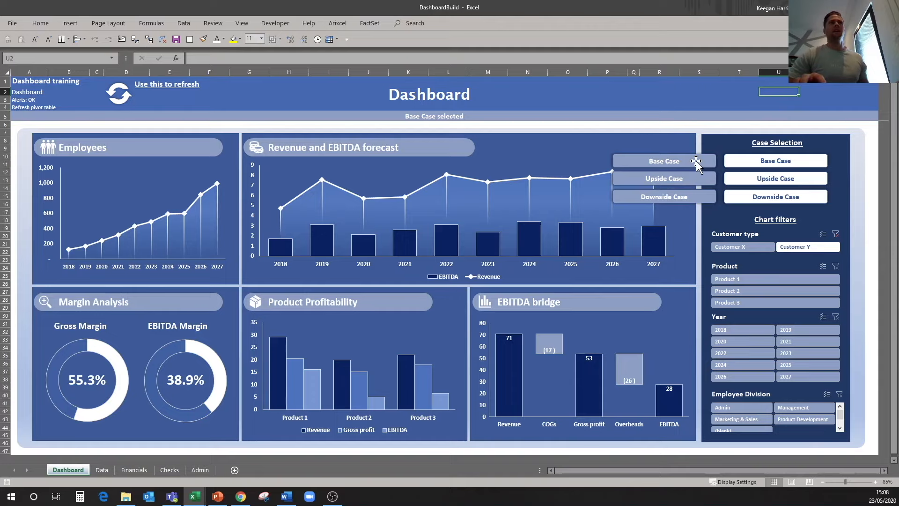
# - Move the three grey-blue case shapes exactly over the white ones under the Case Selection heading
pyautogui.click(700, 167)
pyautogui.keyDown('shift'); pyautogui.click(700, 179); pyautogui.keyUp('shift')
pyautogui.keyDown('shift'); pyautogui.click(699, 196); pyautogui.keyUp('shift')
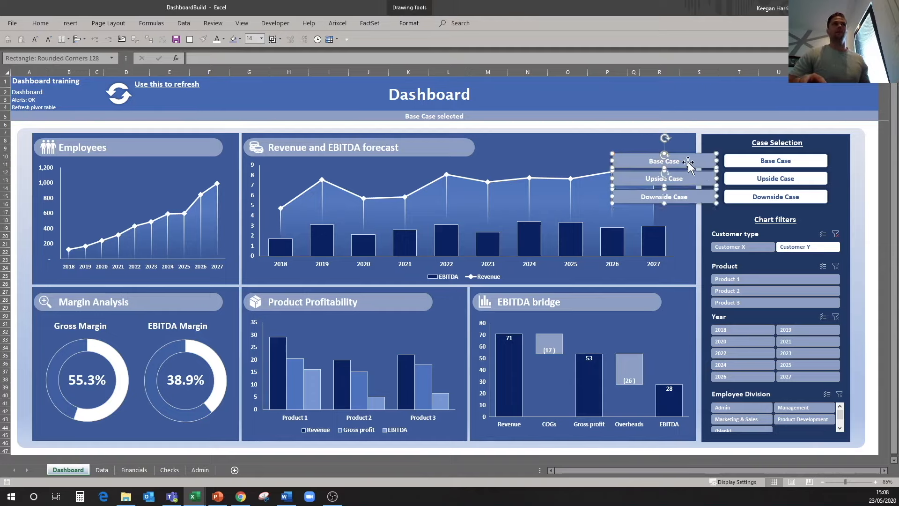
pyautogui.moveTo(688, 162); pyautogui.dragTo(800, 162)
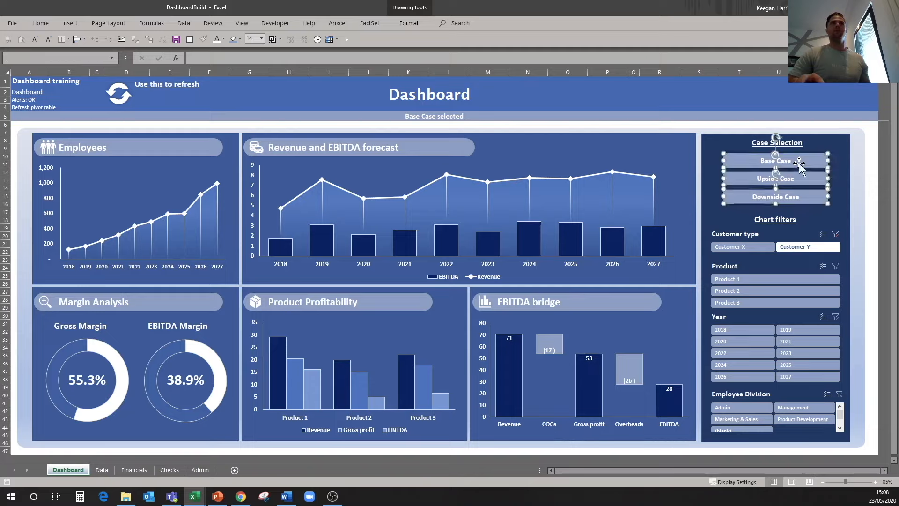
pyautogui.click(753, 107)
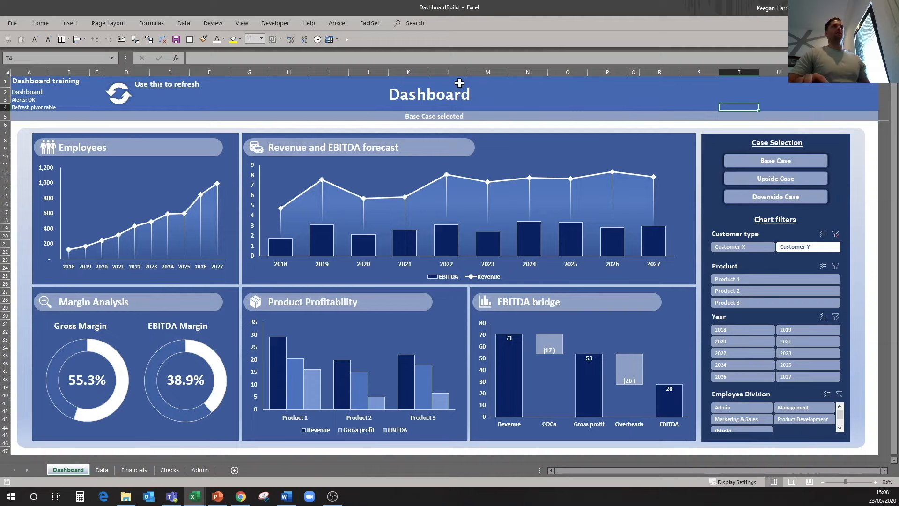
# - Show the list of sheet objects and identify which rounded rectangle entries belong to the stacked case shapes
pyautogui.click(736, 161)
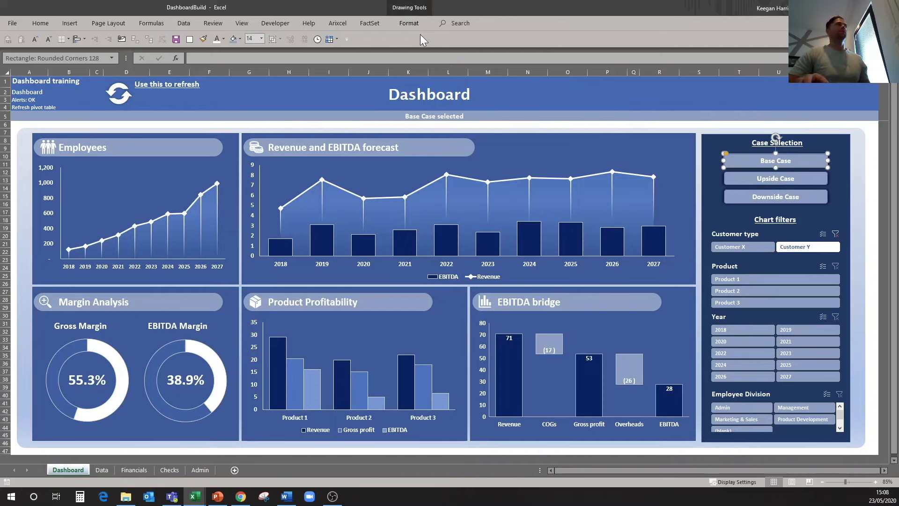
pyautogui.click(413, 23)
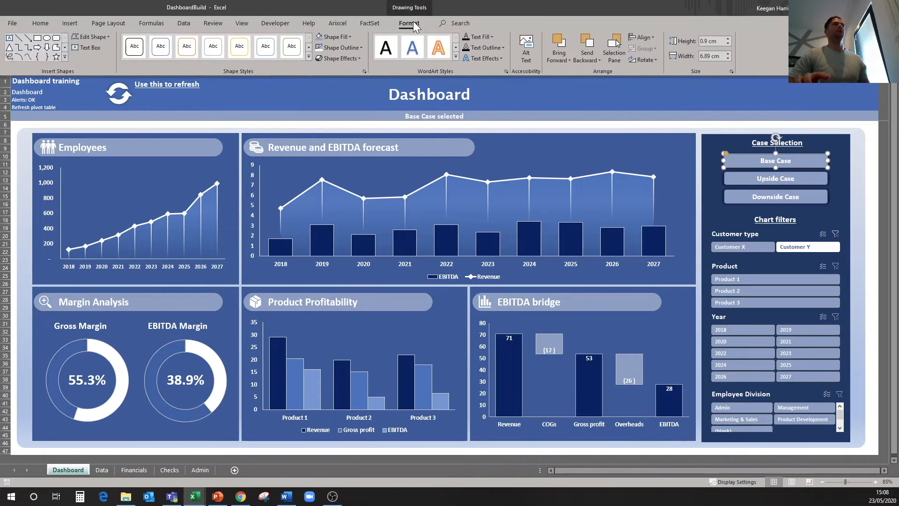
pyautogui.click(618, 52)
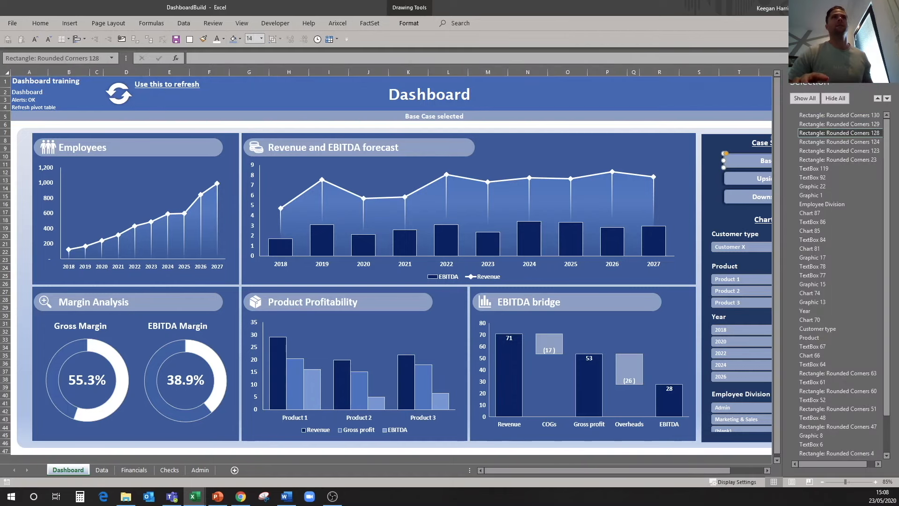
pyautogui.click(854, 150)
pyautogui.click(857, 140)
pyautogui.click(856, 133)
pyautogui.click(857, 115)
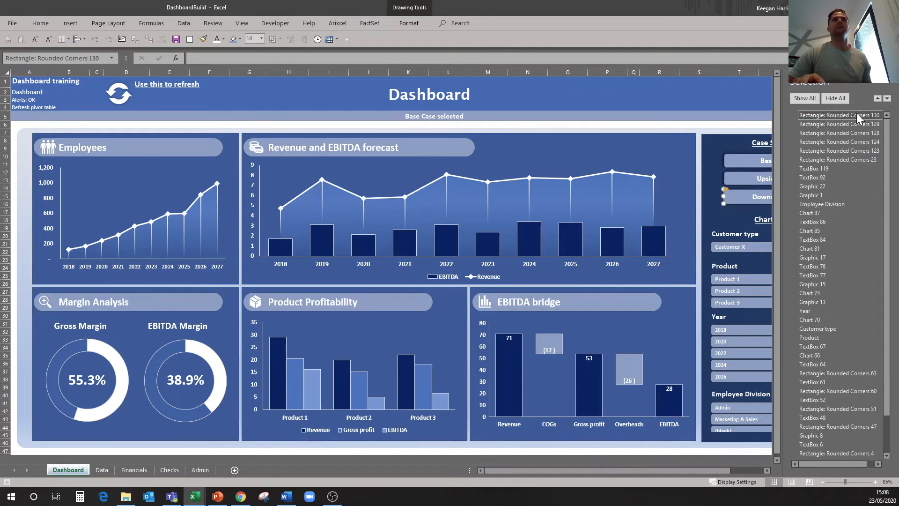
pyautogui.click(843, 158)
pyautogui.click(848, 159)
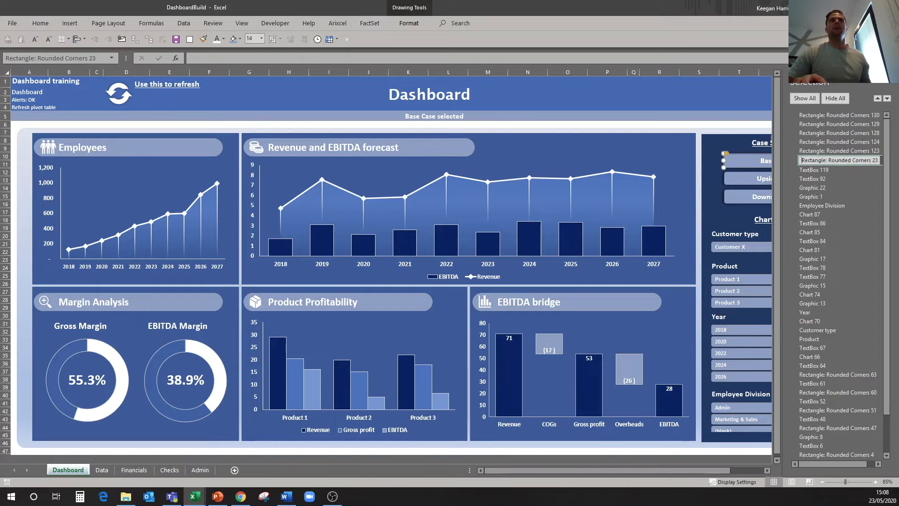
pyautogui.moveTo(801, 160); pyautogui.dragTo(876, 159)
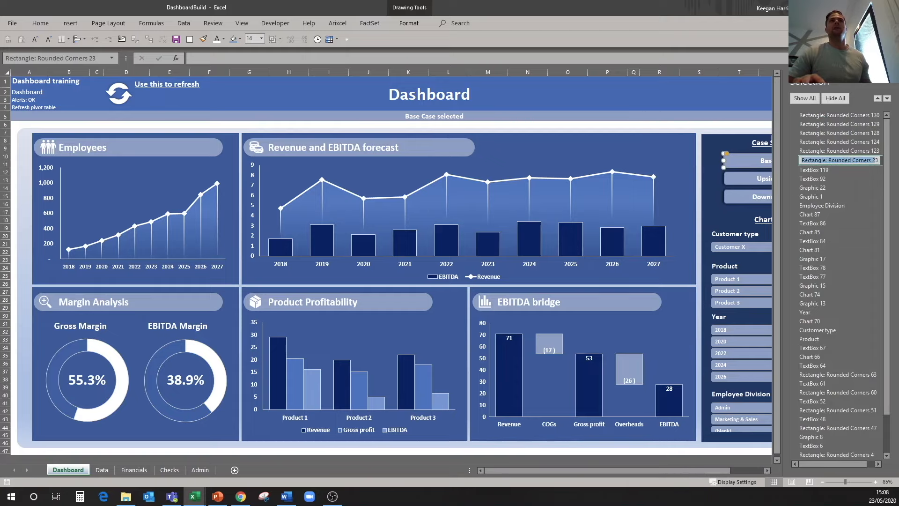
pyautogui.click(888, 82)
# - Move the three grey-blue case shapes off the white ones, level beside them over the Revenue and EBITDA chart
pyautogui.click(749, 161)
pyautogui.keyDown('ctrl'); pyautogui.click(748, 179); pyautogui.keyUp('ctrl')
pyautogui.keyDown('ctrl'); pyautogui.click(746, 194); pyautogui.keyUp('ctrl')
pyautogui.moveTo(745, 161); pyautogui.dragTo(624, 161)
pyautogui.click(618, 83)
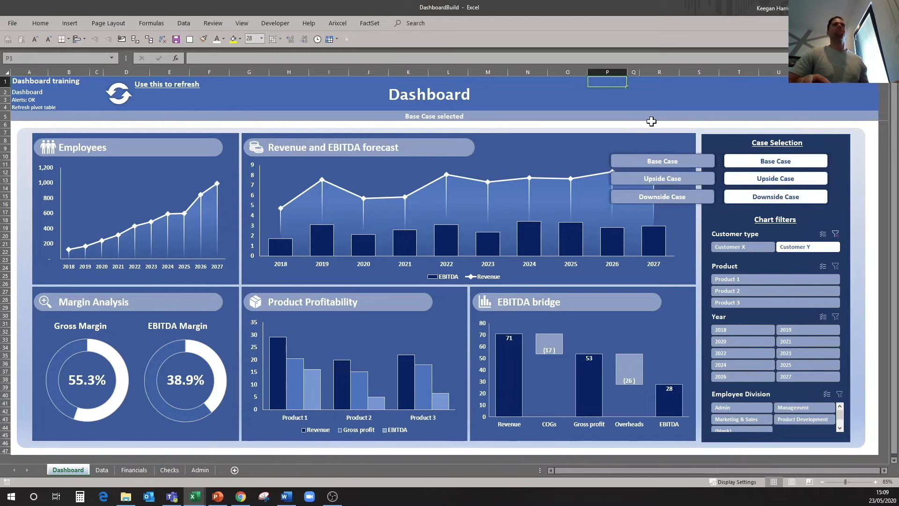
# - Rename the grey-blue Base Case shape as BaseCaseOn in the list of sheet objects
pyautogui.click(658, 160)
pyautogui.click(408, 24)
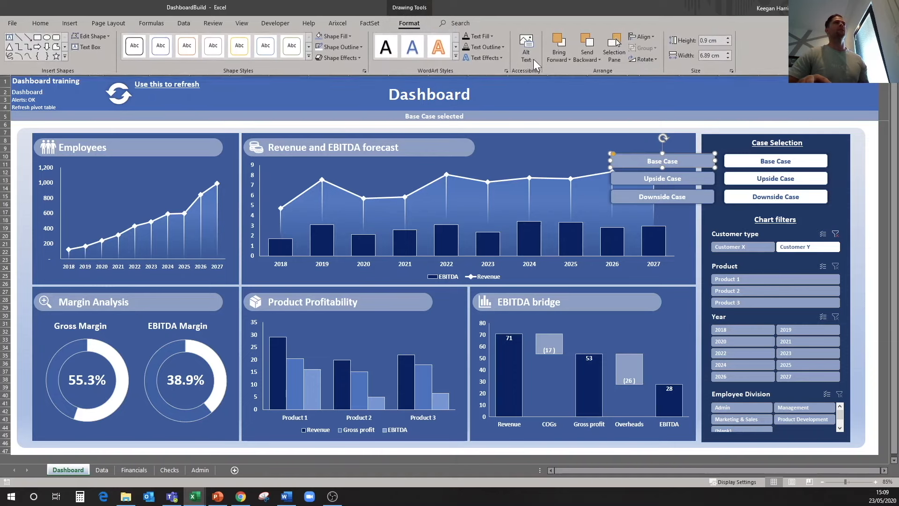
pyautogui.click(606, 50)
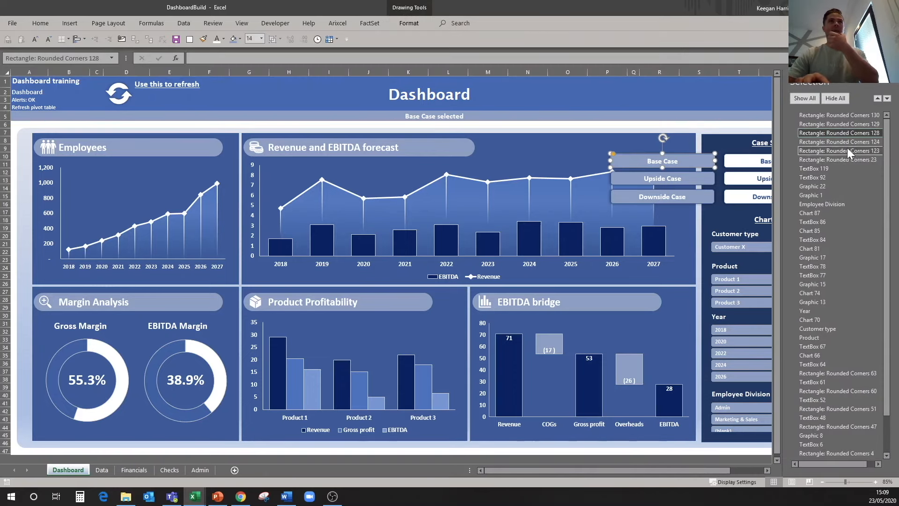
pyautogui.click(801, 135)
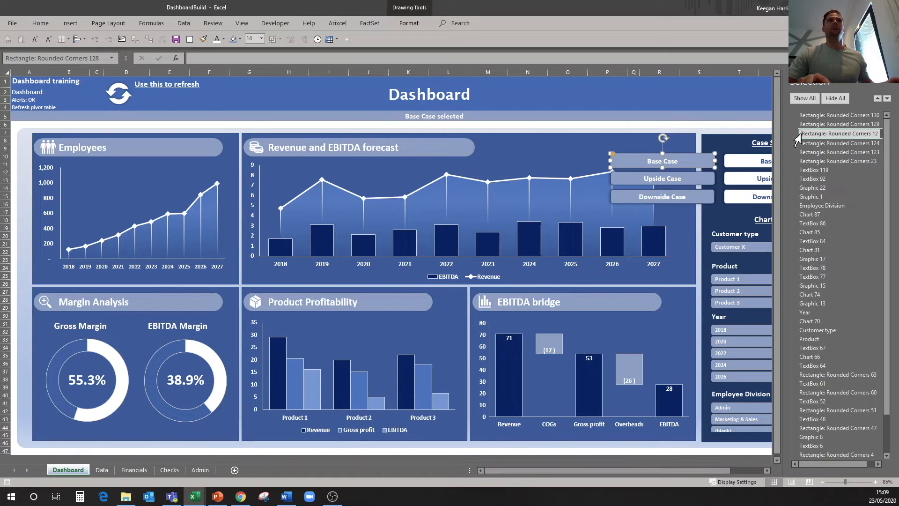
pyautogui.hotkey('ctrl', 'a')
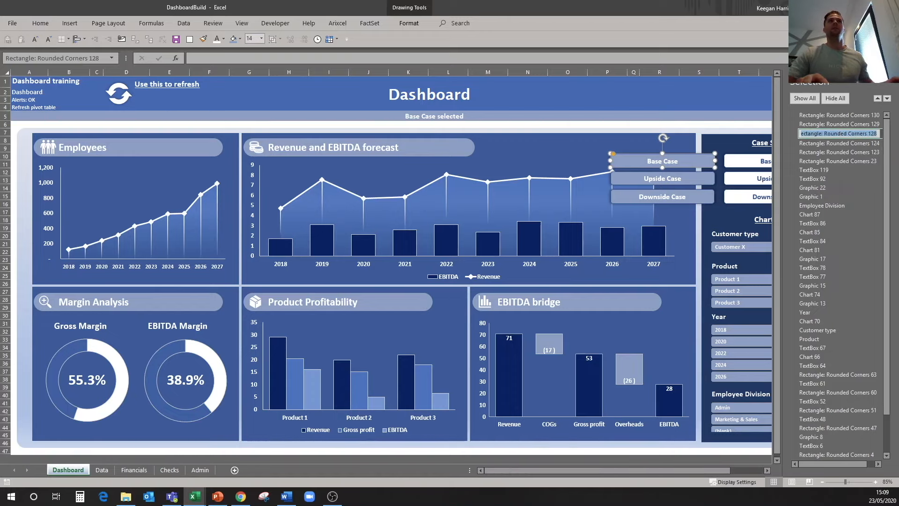
pyautogui.write('BaseCaseOn')
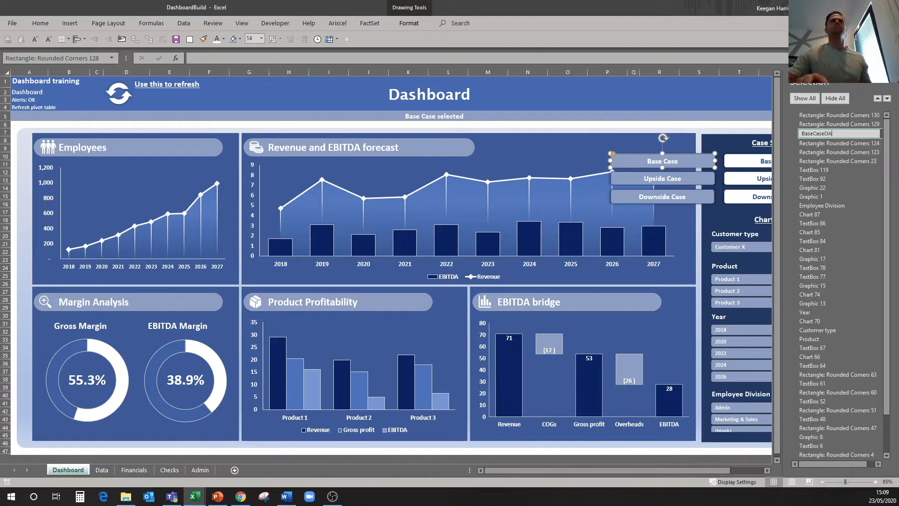
pyautogui.click(822, 142)
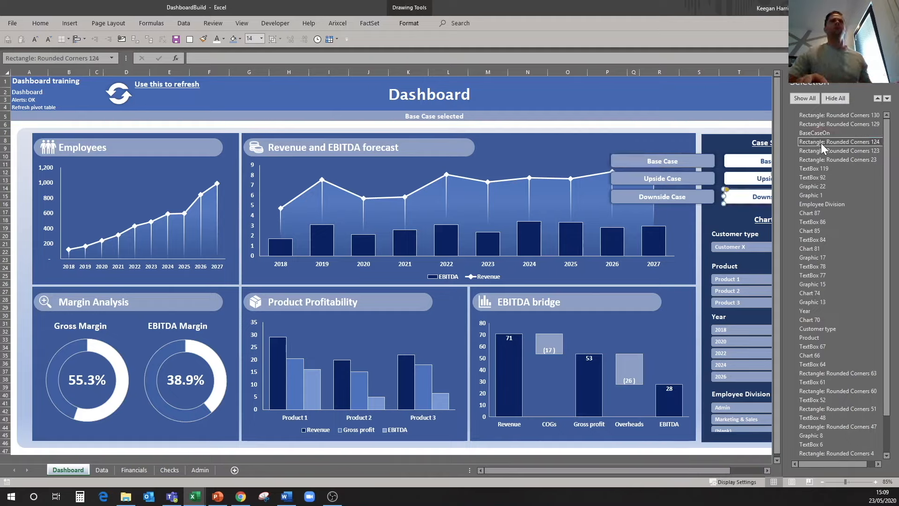
# - Rename the grey-blue Upside Case and Downside Case shapes as UpsideOn and DownsideOn in the list of sheet objects
pyautogui.click(825, 126)
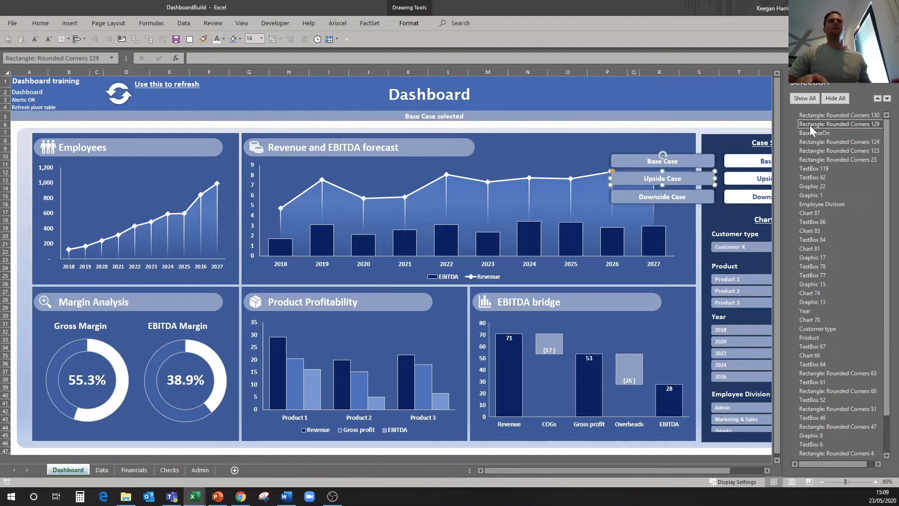
pyautogui.click(811, 125)
pyautogui.moveTo(802, 124); pyautogui.dragTo(882, 124)
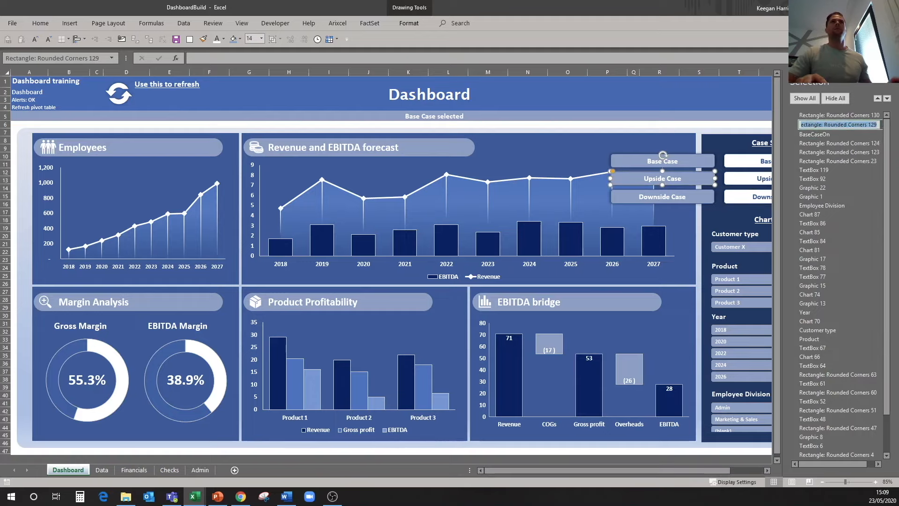
pyautogui.write('UpsideOn')
pyautogui.click(807, 115)
pyautogui.click(807, 116)
pyautogui.write('DownsideOn')
# - Rename the white Base Case and Upside Case shapes as BaseCaseOff and UpsideOff in the list of sheet objects
pyautogui.click(829, 164)
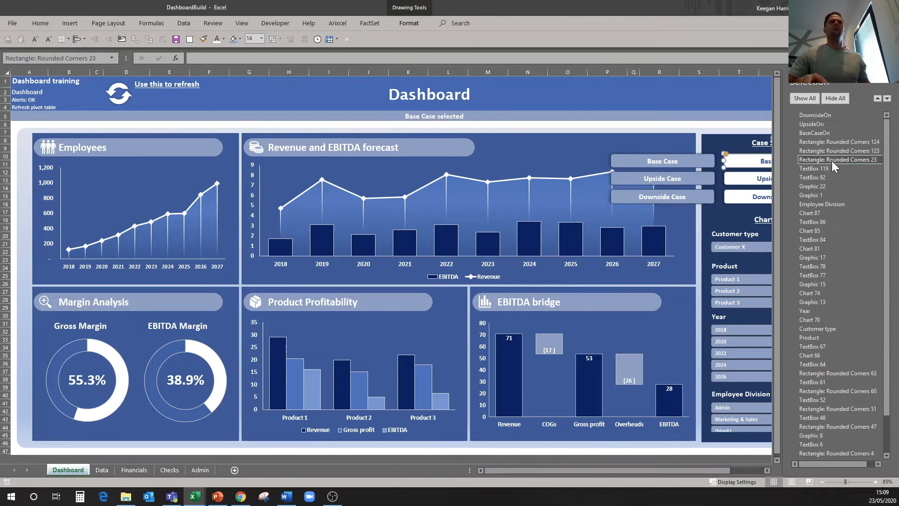
pyautogui.click(829, 164)
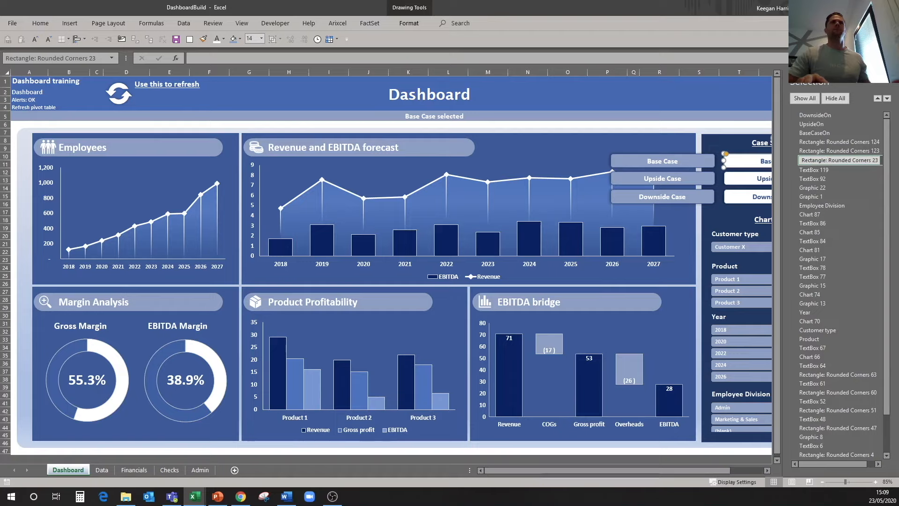
pyautogui.write('BaseCaseOff')
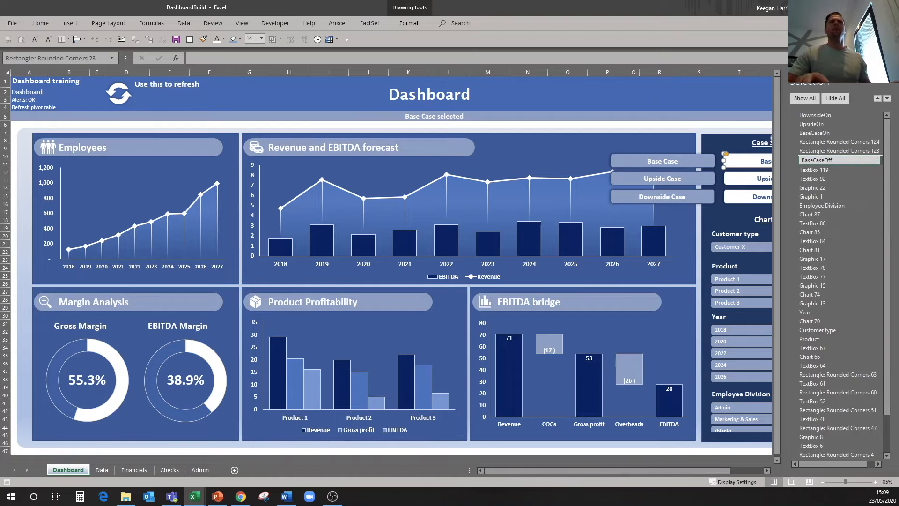
pyautogui.click(845, 151)
pyautogui.click(844, 150)
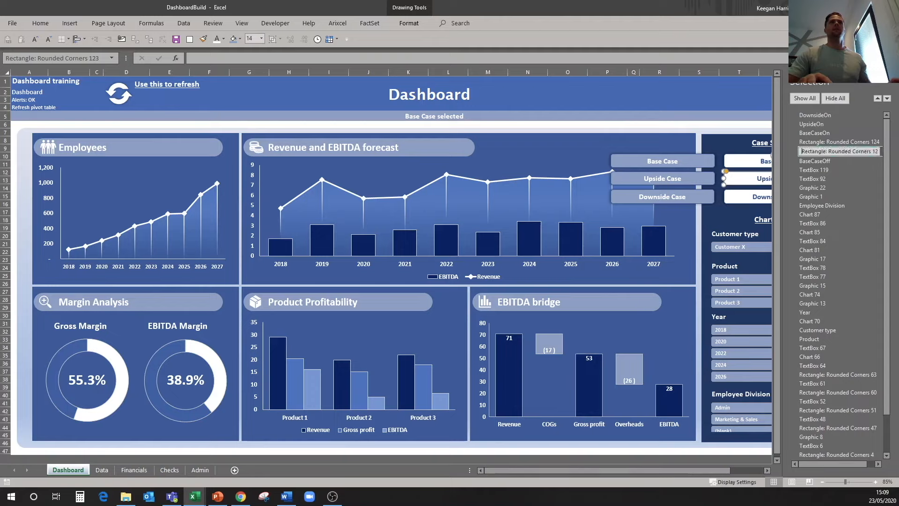
pyautogui.write('UpsideOff')
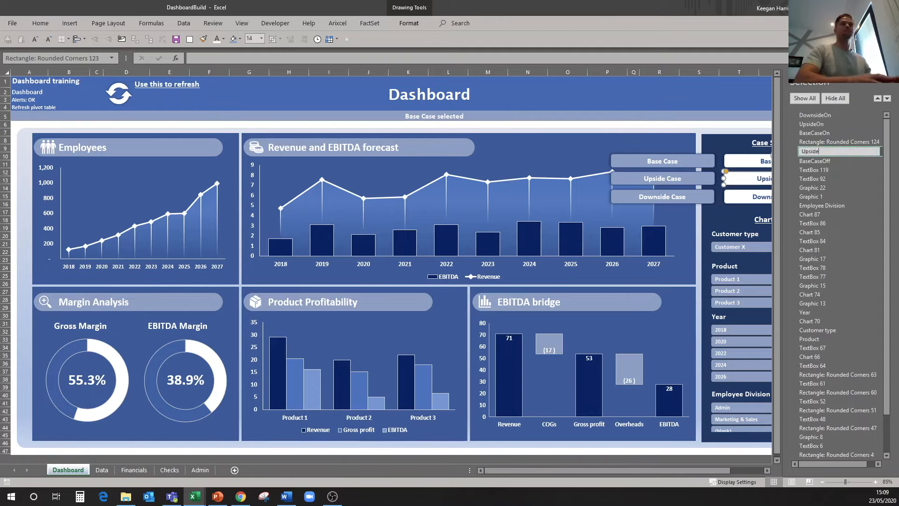
# - Rename the white Downside Case shape as DownsideOff and deselect it
pyautogui.click(842, 145)
pyautogui.click(842, 143)
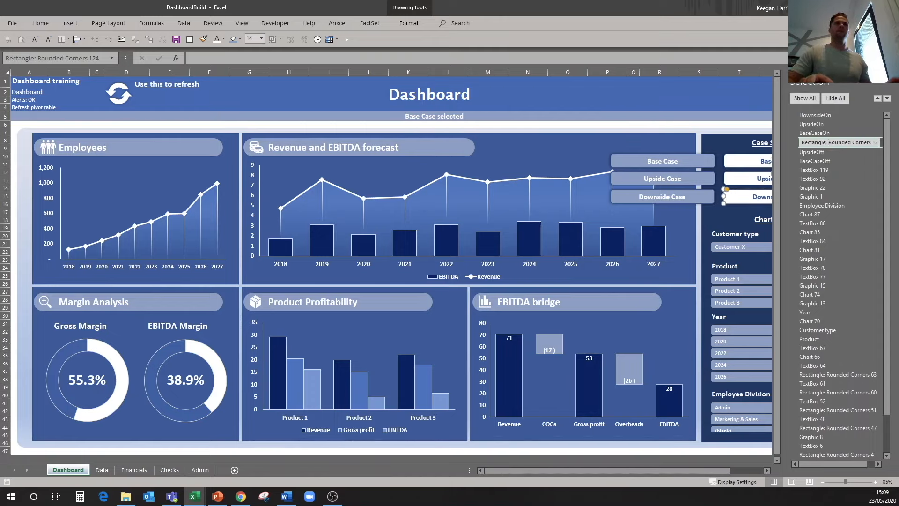
pyautogui.hotkey('ctrl', 'a')
pyautogui.write('DownsideOff')
pyautogui.click(758, 107)
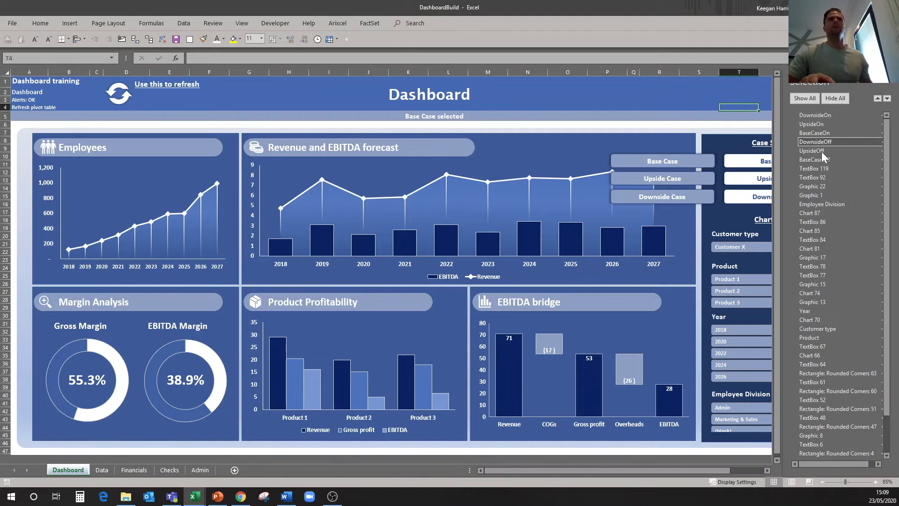
# - Check the shape names in the list of sheet objects and close the list
pyautogui.moveTo(781, 217); pyautogui.dragTo(760, 217)
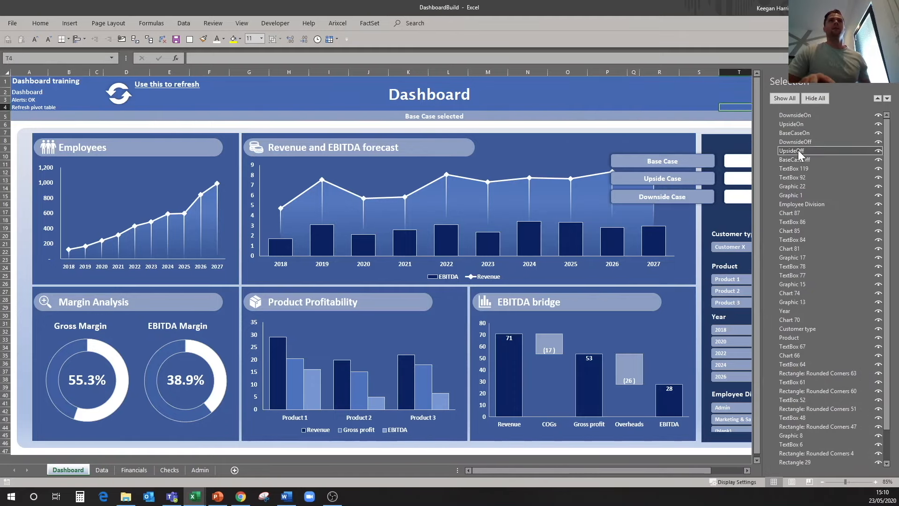
pyautogui.moveTo(762, 134); pyautogui.dragTo(790, 134)
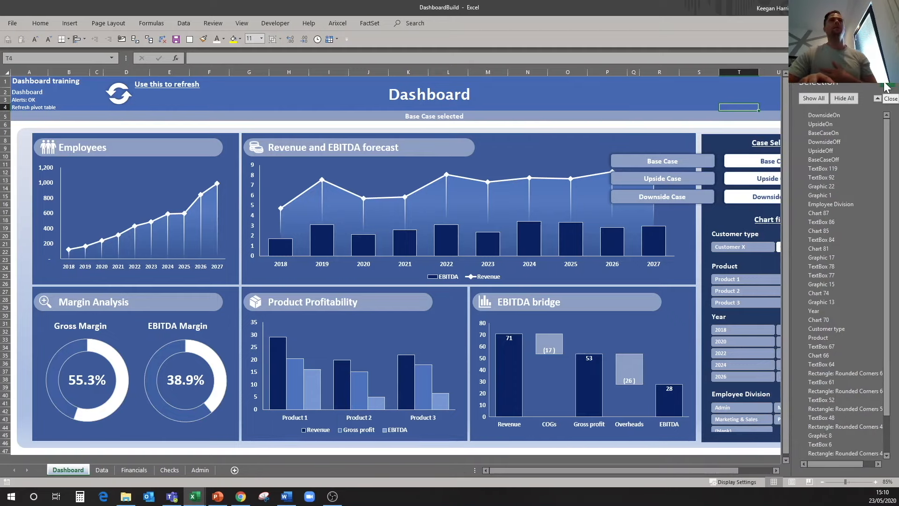
pyautogui.click(888, 84)
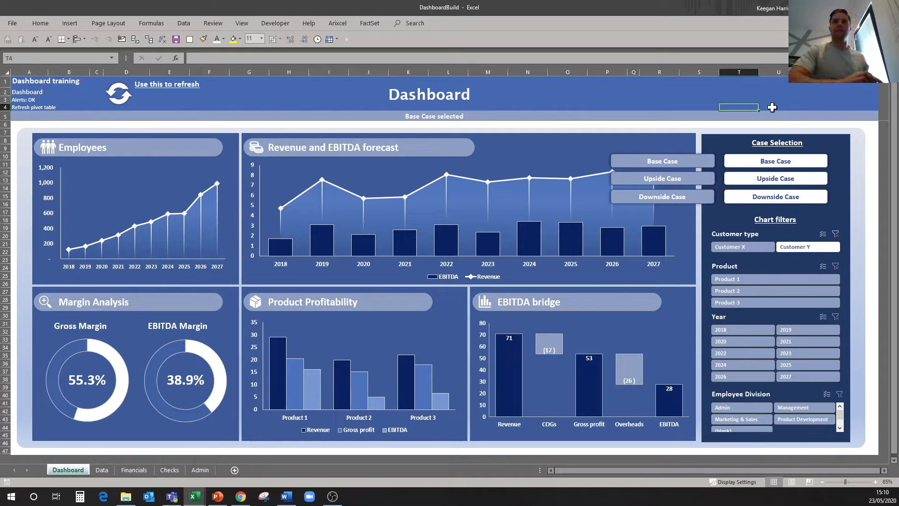
# - Open the Visual Basic editor and examine the existing case selection macros in Module1 of DashboardBuild.xlsm
pyautogui.click(276, 23)
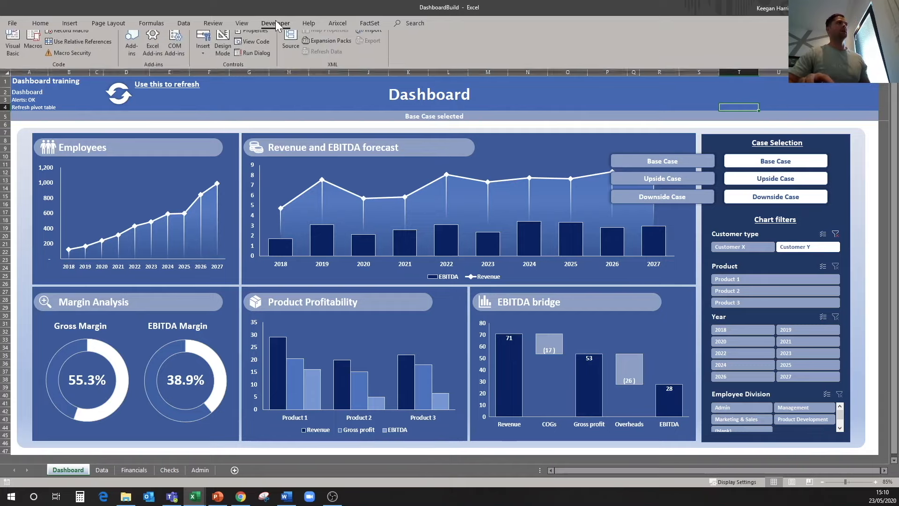
pyautogui.click(13, 60)
pyautogui.moveTo(225, 5); pyautogui.dragTo(220, 36)
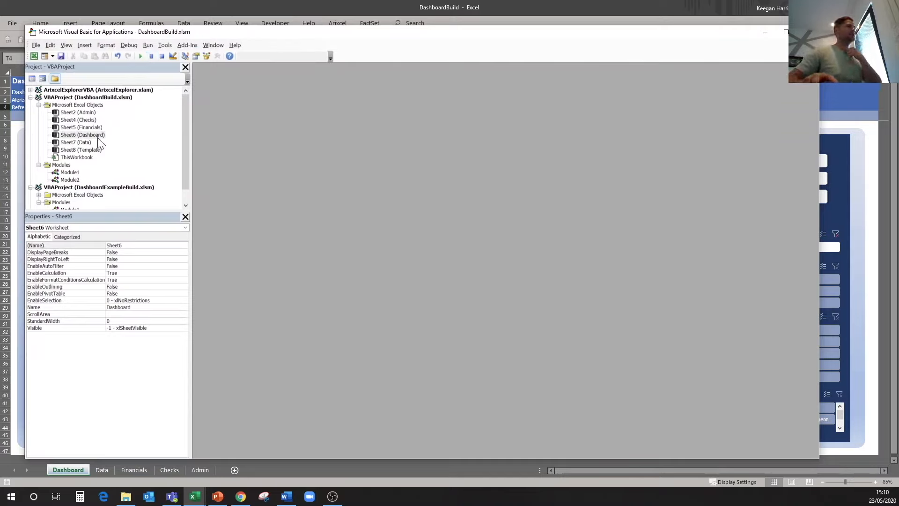
pyautogui.click(84, 97)
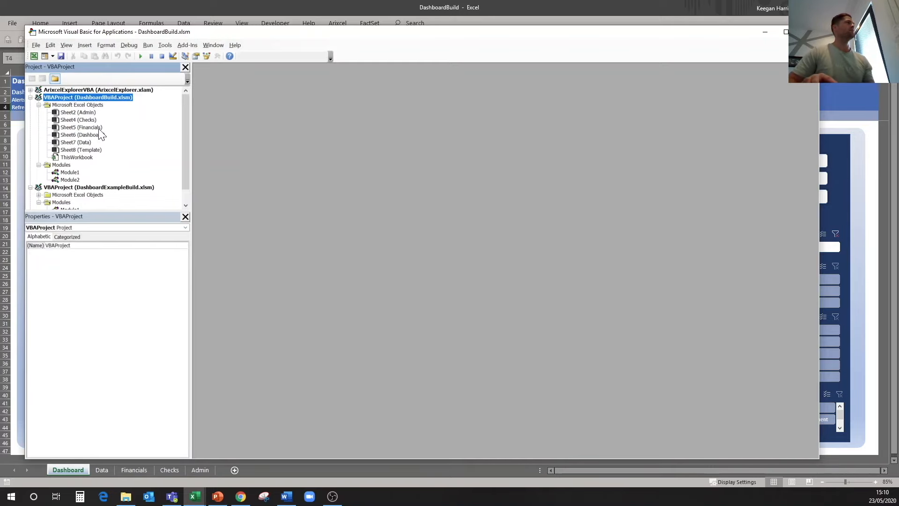
pyautogui.doubleClick(74, 173)
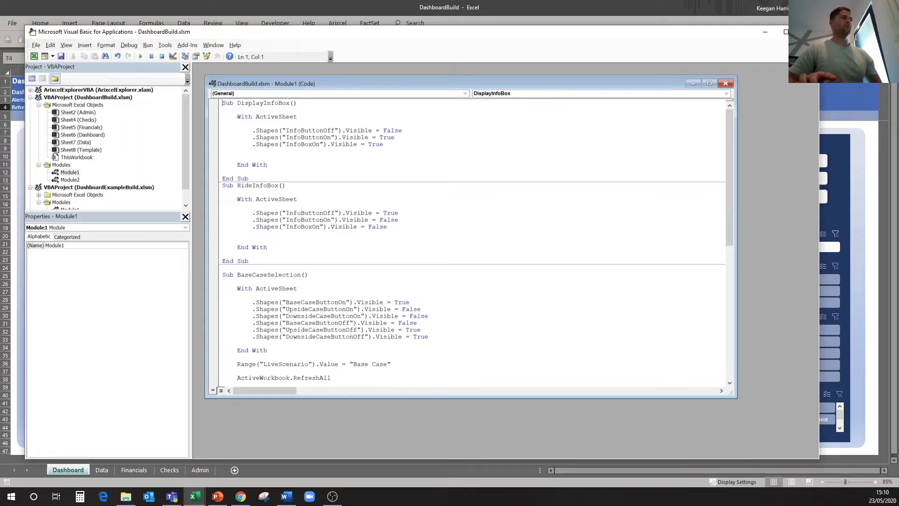
pyautogui.scroll(-1, 473, 242)
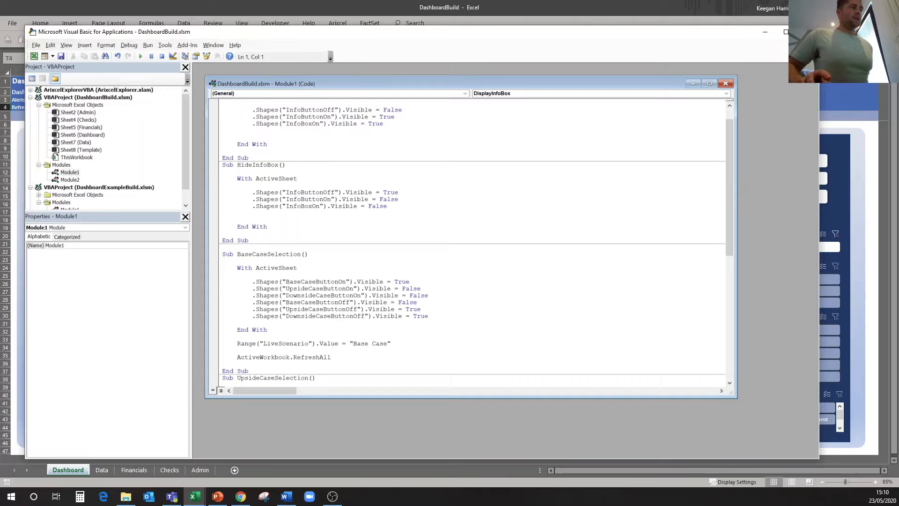
pyautogui.scroll(-1, 473, 241)
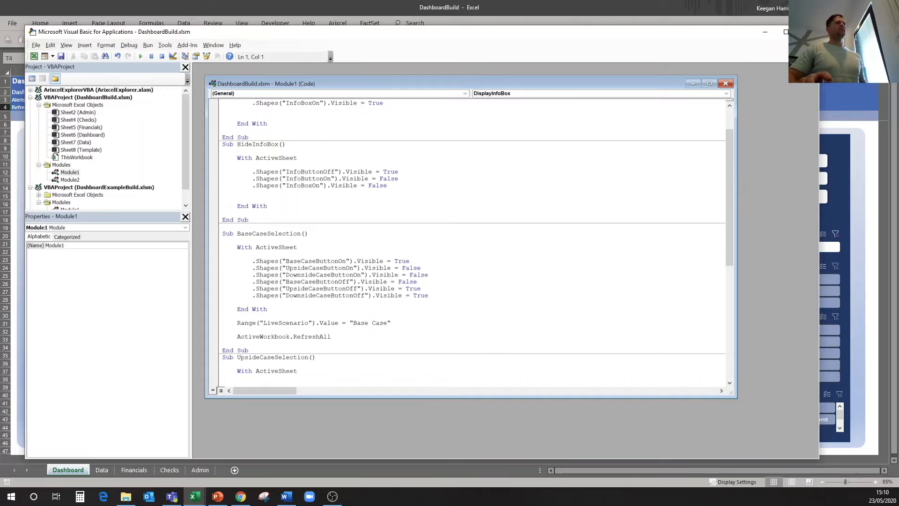
pyautogui.scroll(-1, 473, 241)
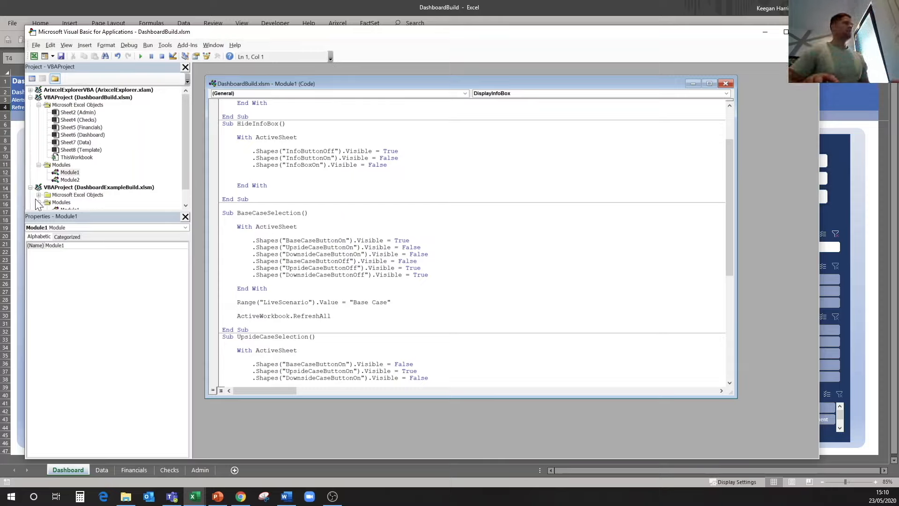
# - Open Module2 and add an empty BaseCaseSelection procedure with blank lines inside it below the Refresh macro
pyautogui.doubleClick(71, 179)
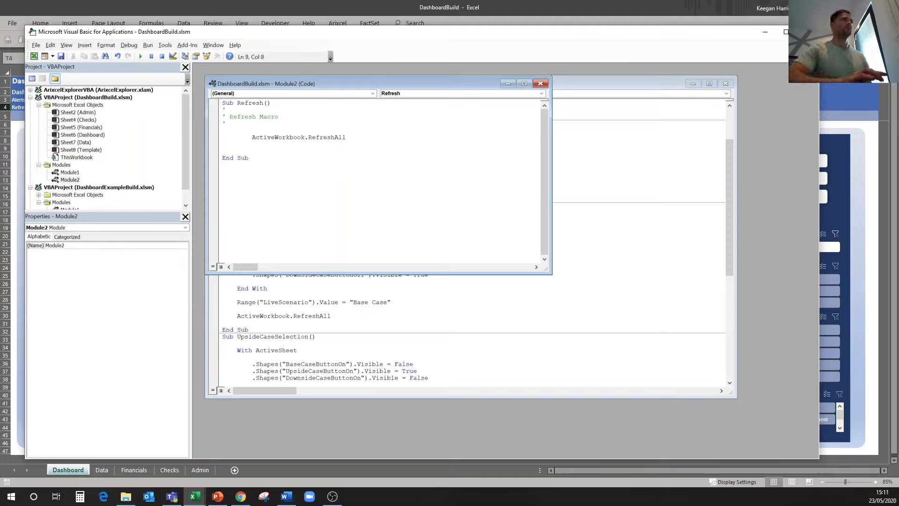
pyautogui.press('Return')
pyautogui.write('Sub')
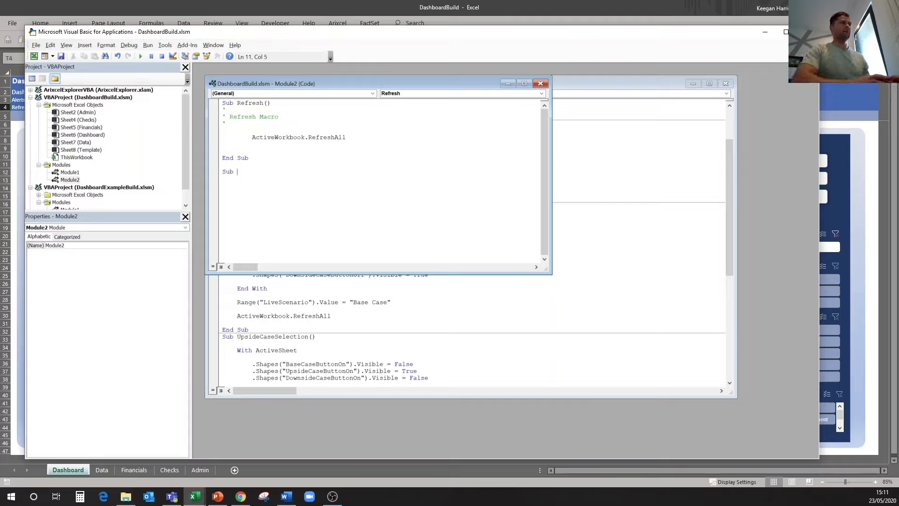
pyautogui.write(' Bas')
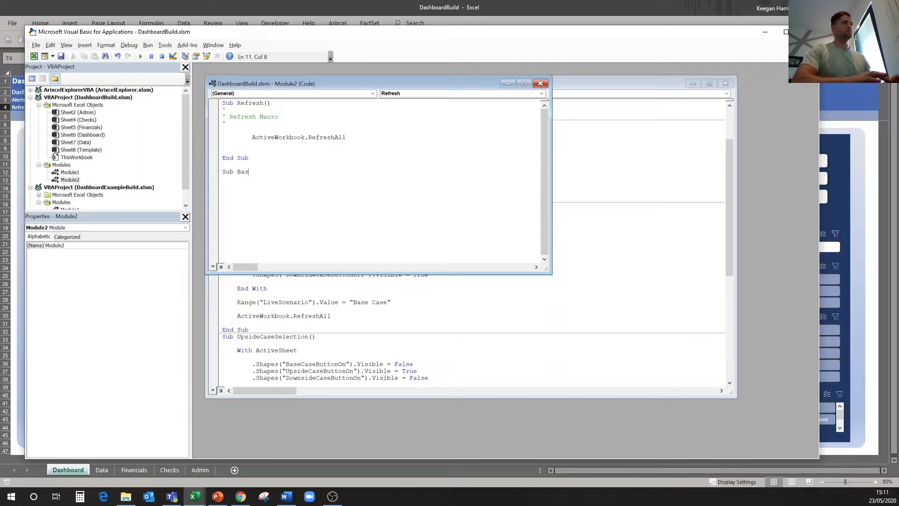
pyautogui.write('eCaseSelection')
pyautogui.press('Return')
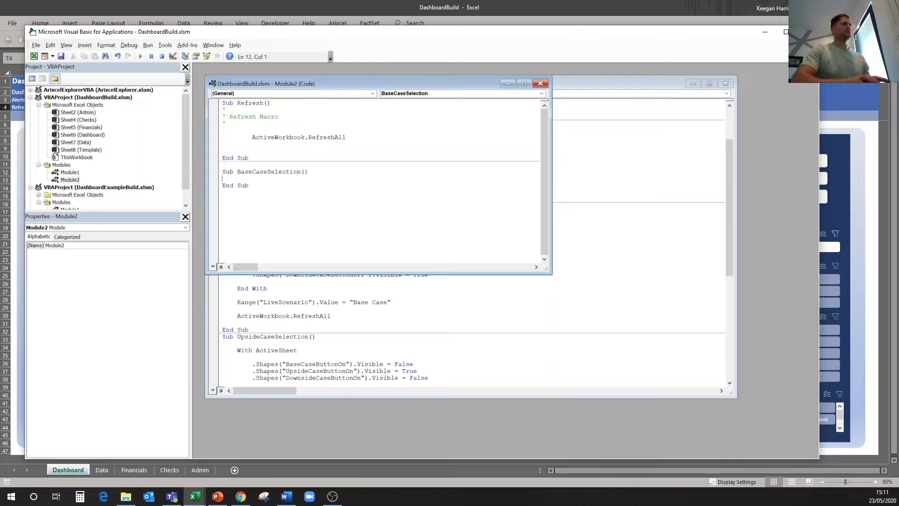
pyautogui.press('Return')
pyautogui.press('Return')
pyautogui.press('Return')
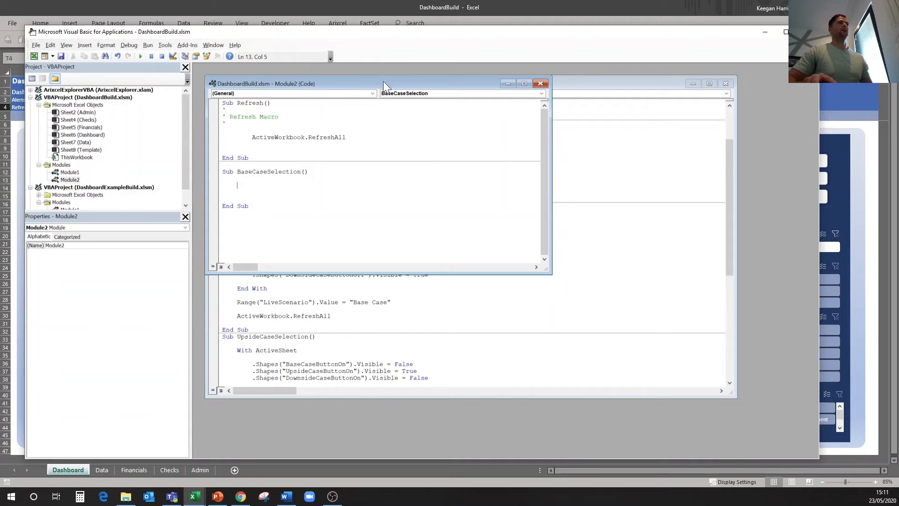
# - Start a With ActiveSheet block inside the BaseCaseSelection procedure, followed by a blank line
pyautogui.moveTo(383, 81); pyautogui.dragTo(451, 95)
pyautogui.write('With ActiveSheet')
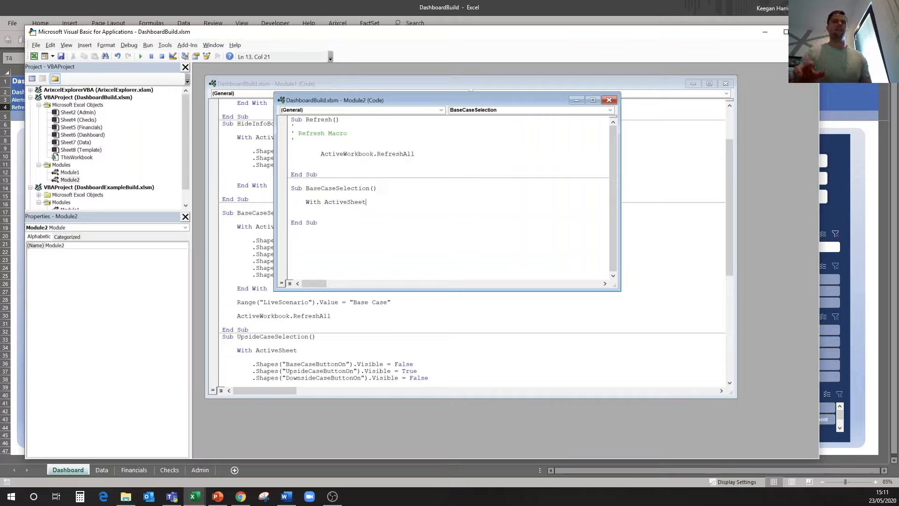
pyautogui.press('Return')
pyautogui.press('Return')
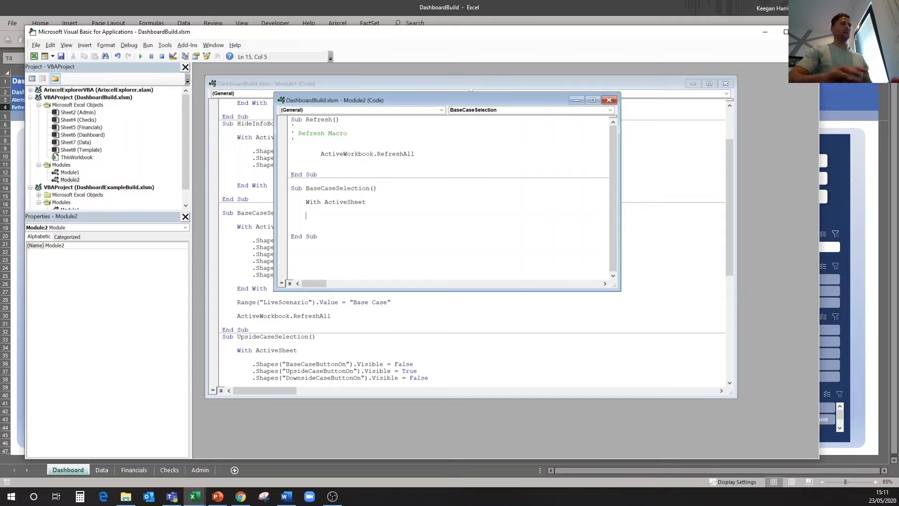
# - Enlarge the Module2 code window and write .Shapes("BaseCaseOn").Visible = True under With ActiveSheet
pyautogui.moveTo(460, 102); pyautogui.dragTo(673, 97)
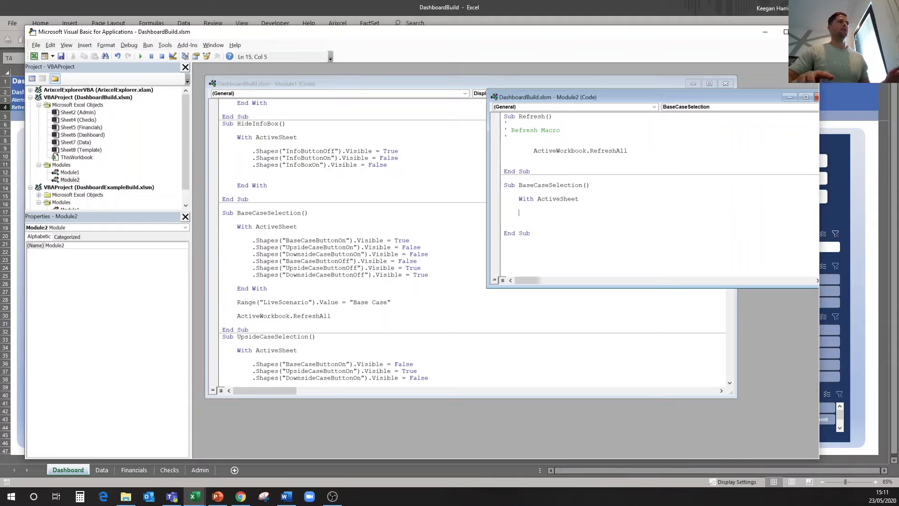
pyautogui.write('.')
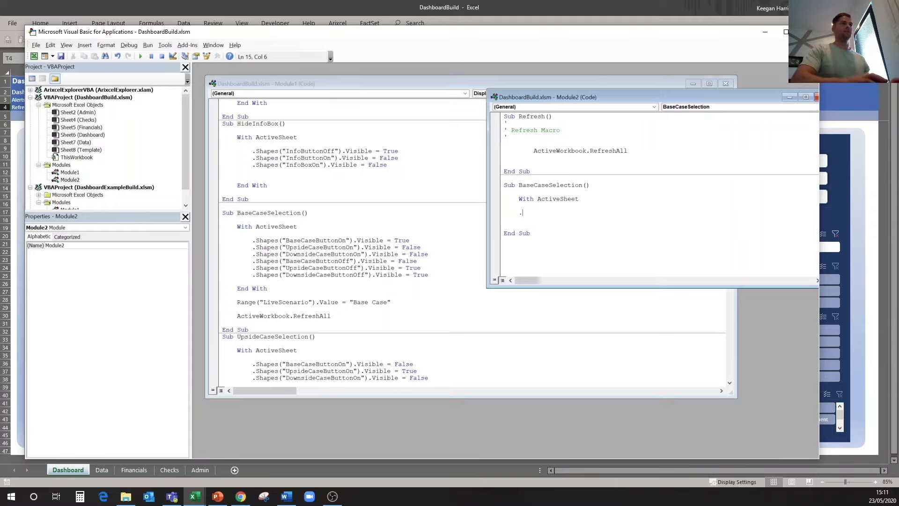
pyautogui.moveTo(589, 96); pyautogui.dragTo(295, 76)
pyautogui.moveTo(538, 266); pyautogui.dragTo(741, 406)
pyautogui.write('Shapes')
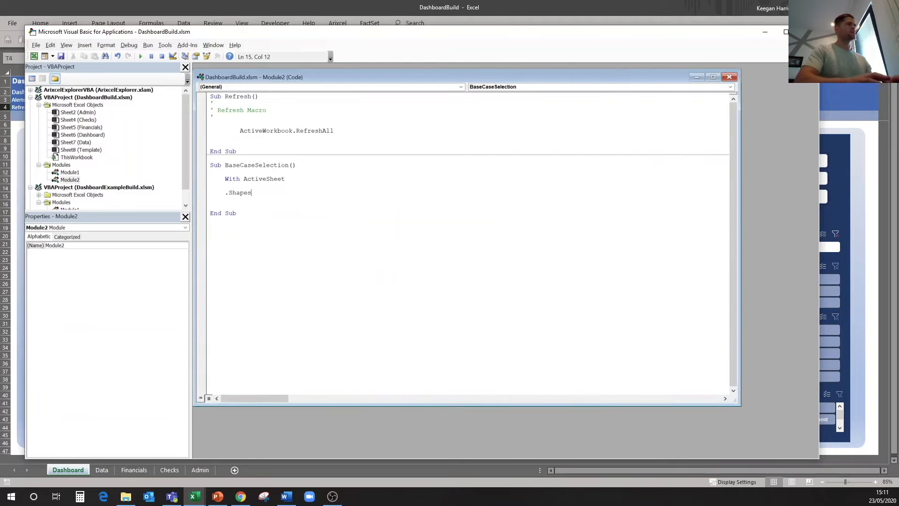
pyautogui.moveTo(423, 74); pyautogui.dragTo(444, 85)
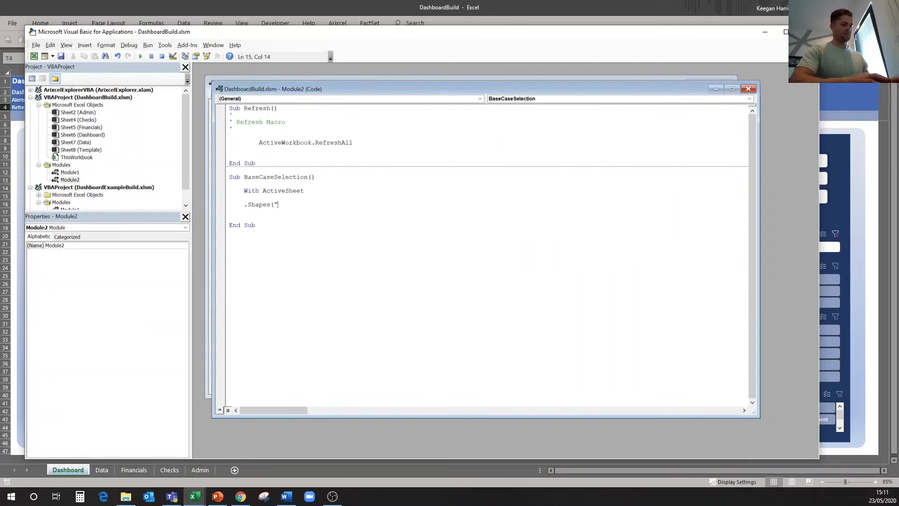
pyautogui.write('("Base')
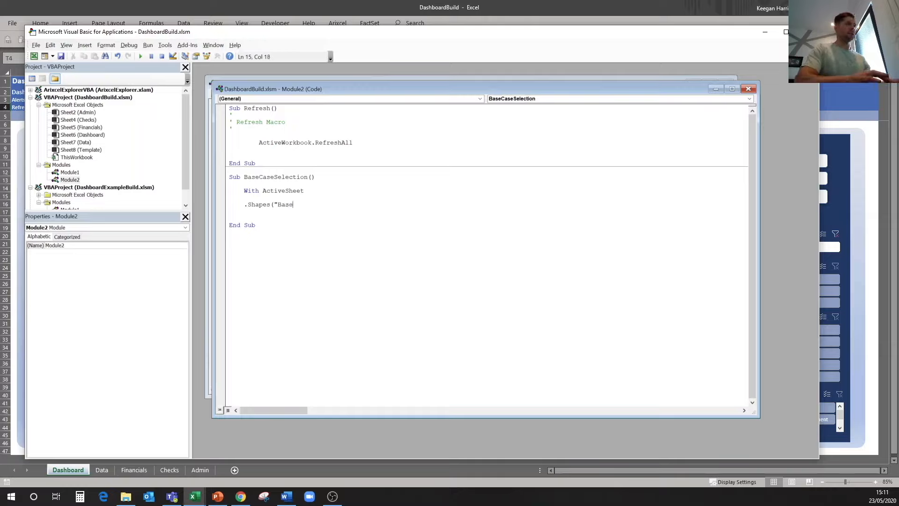
pyautogui.write('CaseOn").Visible =')
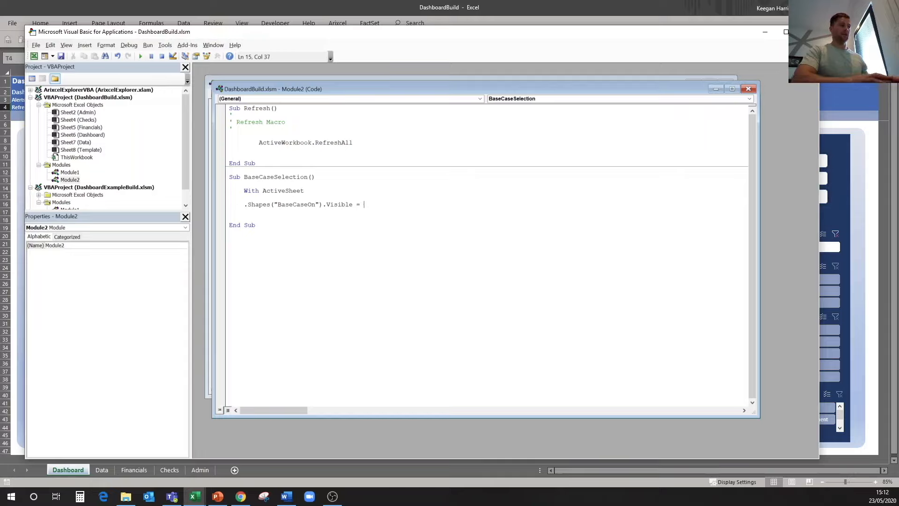
pyautogui.write('True')
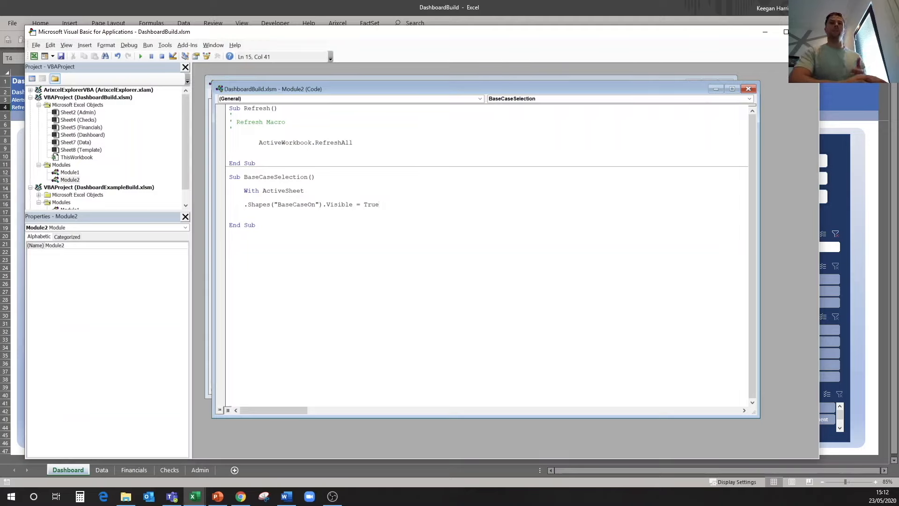
# - Copy the .Shapes("BaseCaseOn").Visible = True line and paste five copies beneath it in the BaseCaseSelection procedure
pyautogui.press('Return')
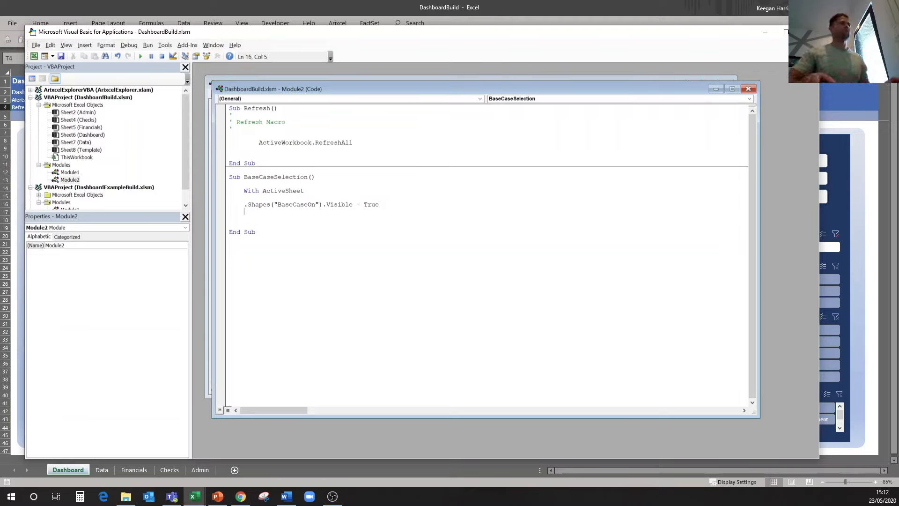
pyautogui.moveTo(244, 204); pyautogui.dragTo(379, 204)
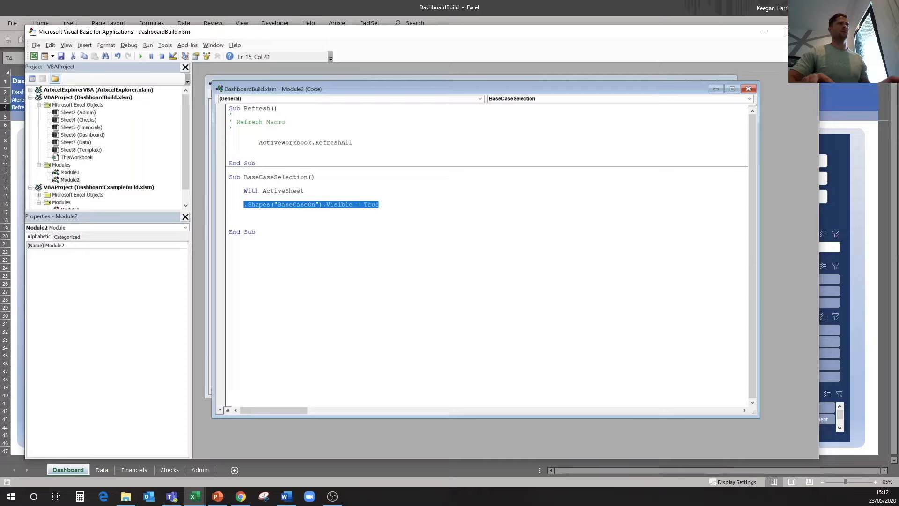
pyautogui.hotkey('ctrl', 'c')
pyautogui.click(229, 218)
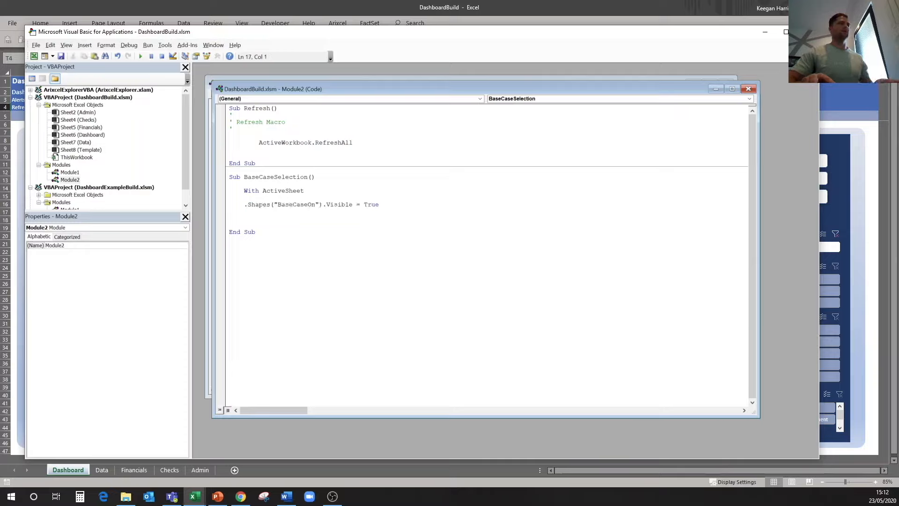
pyautogui.press('Return')
pyautogui.hotkey('ctrl', 'v')
pyautogui.press('Return')
pyautogui.hotkey('ctrl', 'v')
pyautogui.press('Return')
pyautogui.hotkey('ctrl', 'v')
pyautogui.press('Return')
pyautogui.hotkey('ctrl', 'v')
pyautogui.press('Return')
pyautogui.hotkey('ctrl', 'v')
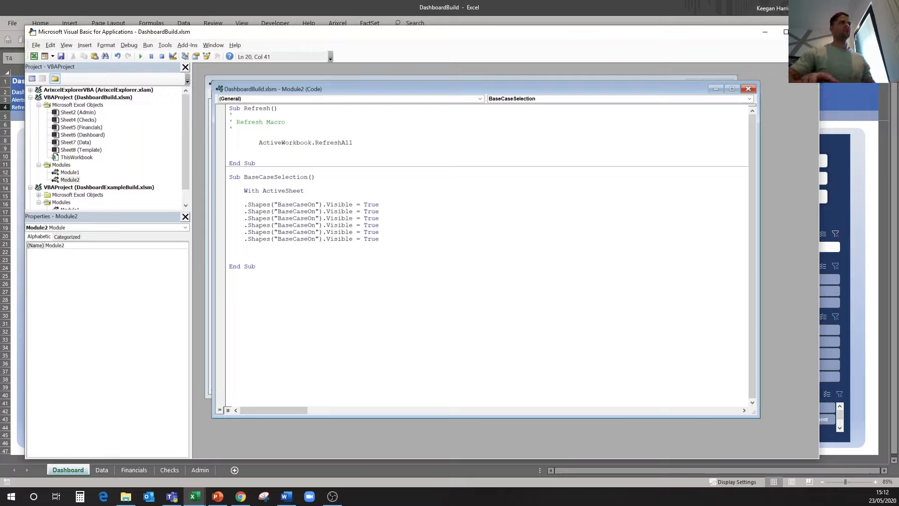
# - Change the shape names in the second and third Visible lines to UpsideOn and DownsideOn
pyautogui.press('BackSpace')
pyautogui.press('BackSpace')
pyautogui.press('BackSpace')
pyautogui.press('BackSpace')
pyautogui.press('BackSpace')
pyautogui.press('BackSpace')
pyautogui.press('BackSpace')
pyautogui.press('BackSpace')
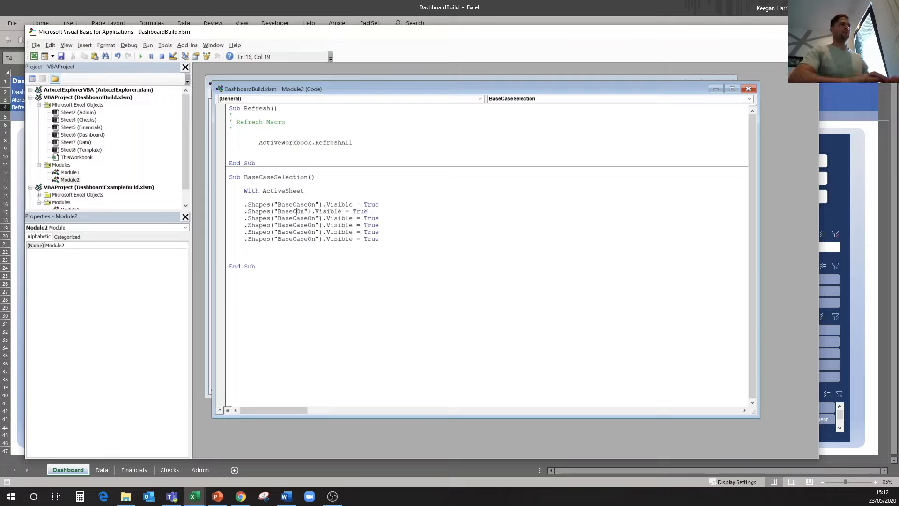
pyautogui.write('Upside')
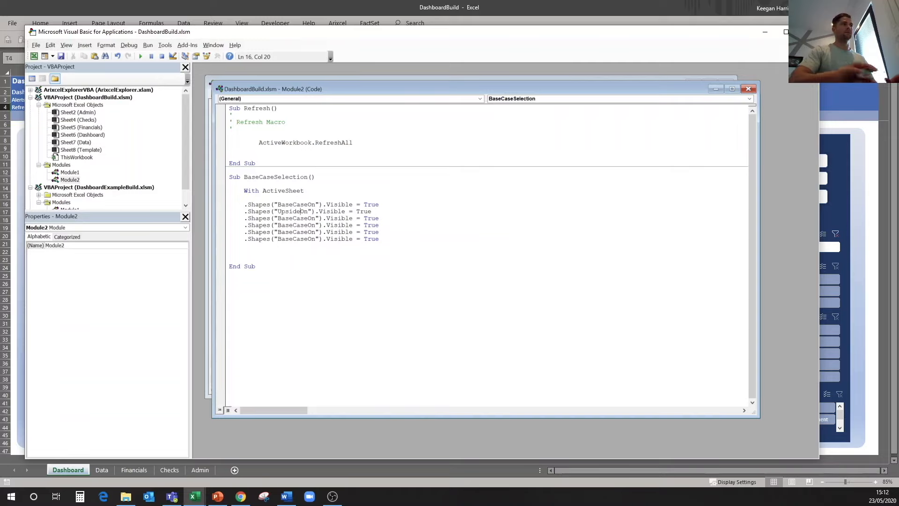
pyautogui.press('BackSpace')
pyautogui.press('BackSpace')
pyautogui.press('BackSpace')
pyautogui.press('BackSpace')
pyautogui.press('BackSpace')
pyautogui.press('BackSpace')
pyautogui.press('BackSpace')
pyautogui.press('BackSpace')
pyautogui.write('Downside')
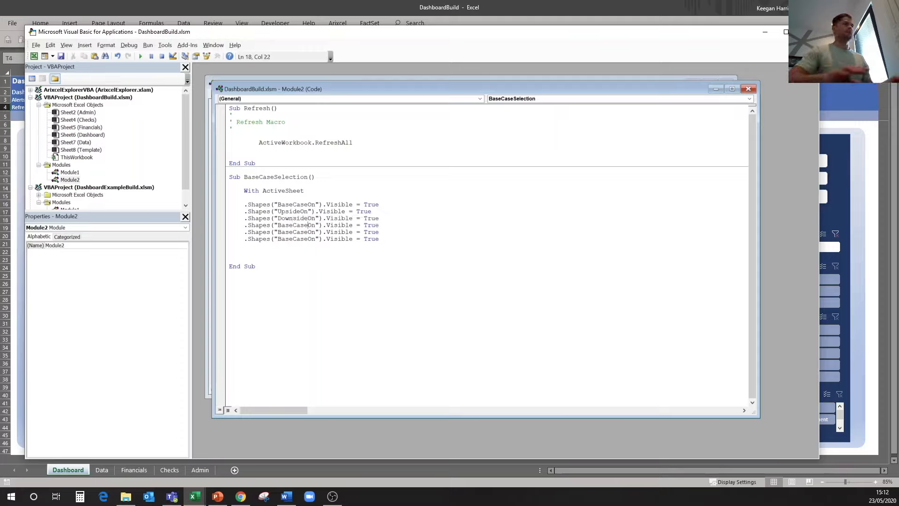
# - Change the shape names in the last three Visible lines to BaseCaseOff, UpsideOff and DownsideOff
pyautogui.press('Delete')
pyautogui.write('ff')
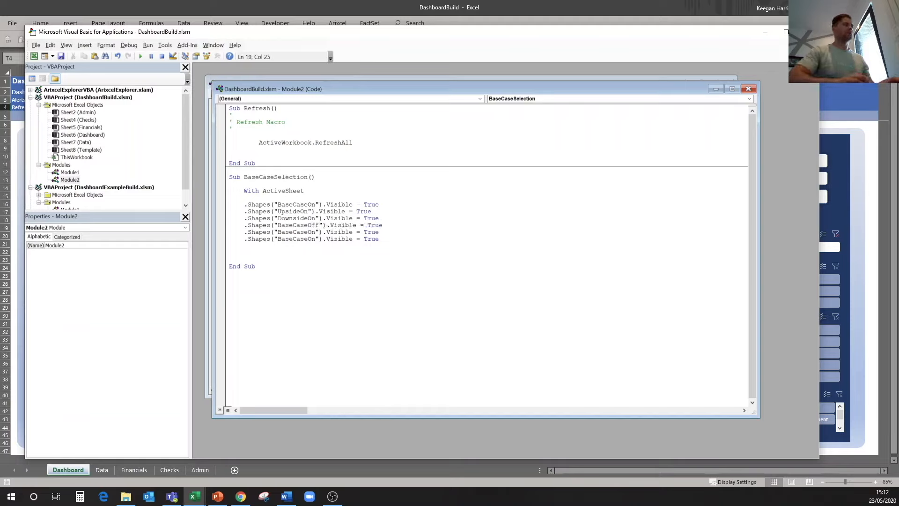
pyautogui.press('BackSpace')
pyautogui.press('BackSpace')
pyautogui.press('BackSpace')
pyautogui.press('BackSpace')
pyautogui.press('BackSpace')
pyautogui.press('BackSpace')
pyautogui.press('BackSpace')
pyautogui.press('BackSpace')
pyautogui.press('BackSpace')
pyautogui.press('BackSpace')
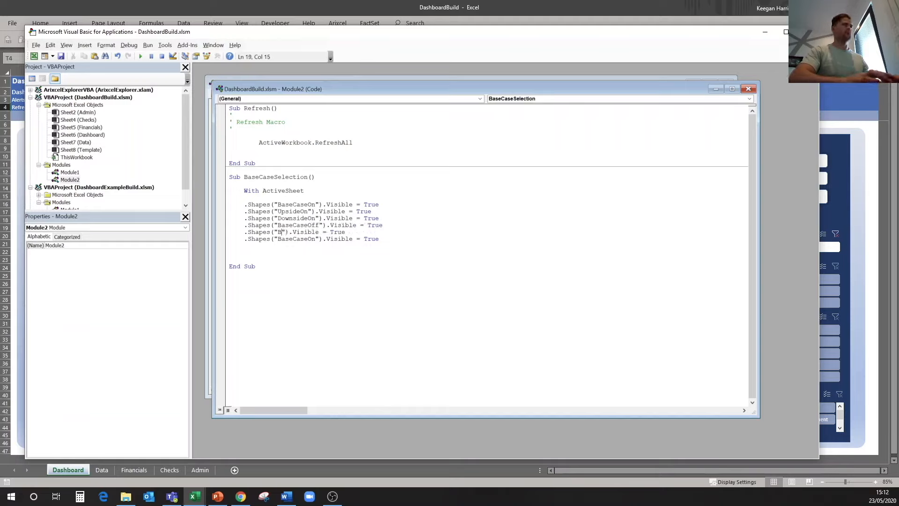
pyautogui.write('UpsideOff')
pyautogui.press('BackSpace')
pyautogui.press('BackSpace')
pyautogui.press('BackSpace')
pyautogui.press('BackSpace')
pyautogui.press('BackSpace')
pyautogui.press('BackSpace')
pyautogui.press('BackSpace')
pyautogui.press('BackSpace')
pyautogui.press('BackSpace')
pyautogui.press('BackSpace')
pyautogui.write('DownsideOff')
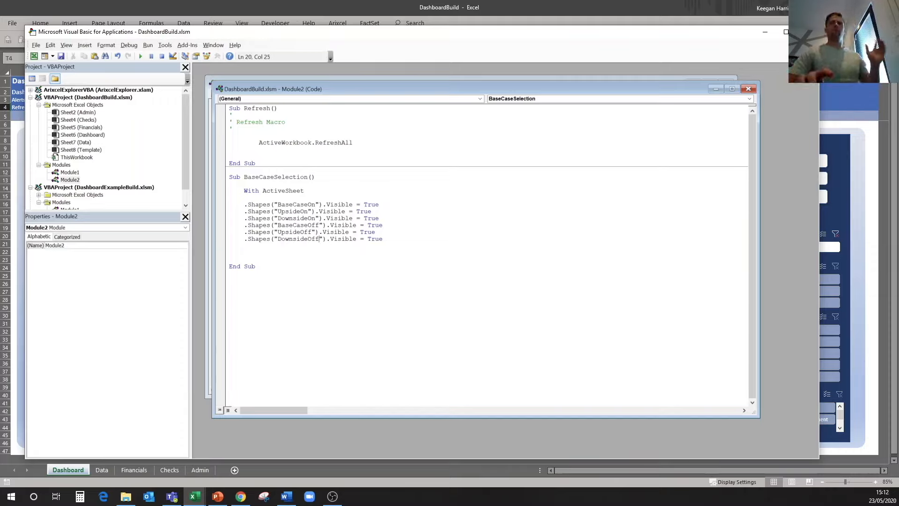
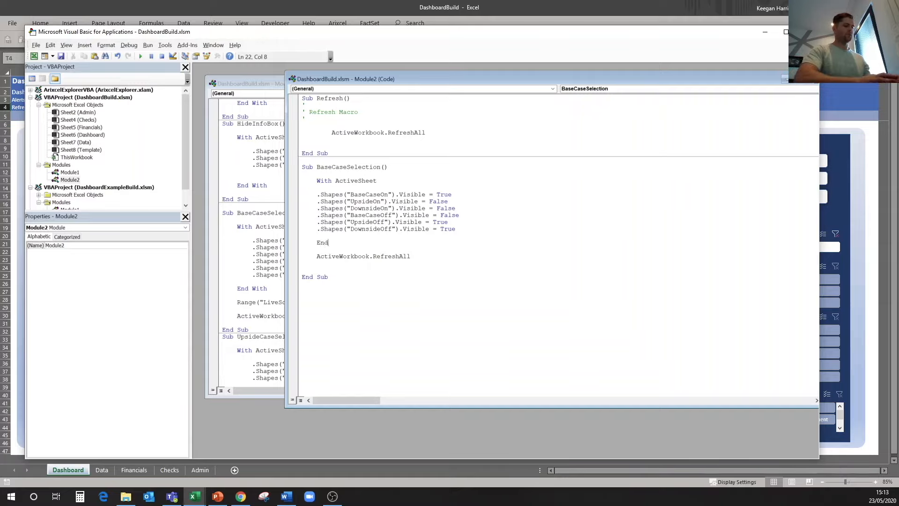
# - Finish the With block with End With and add blank lines above ActiveWorkbook.RefreshAll
pyautogui.press('Return')
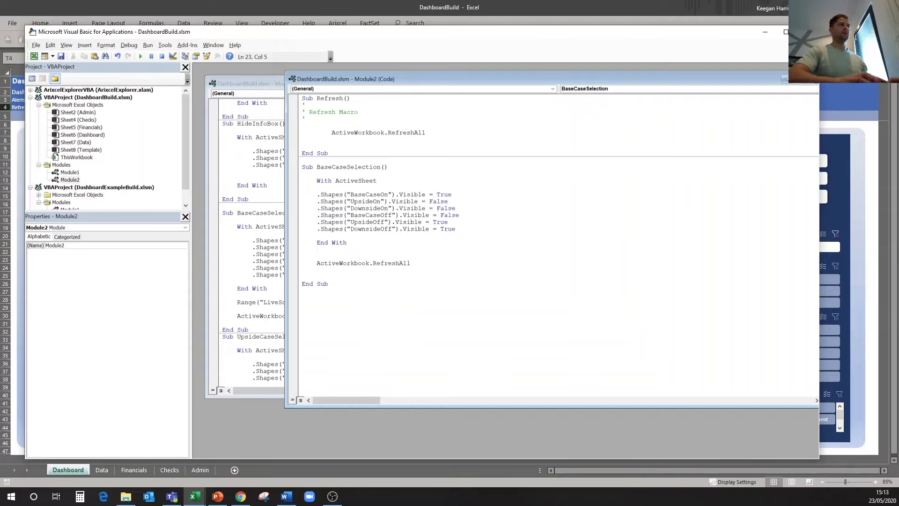
pyautogui.press('Return')
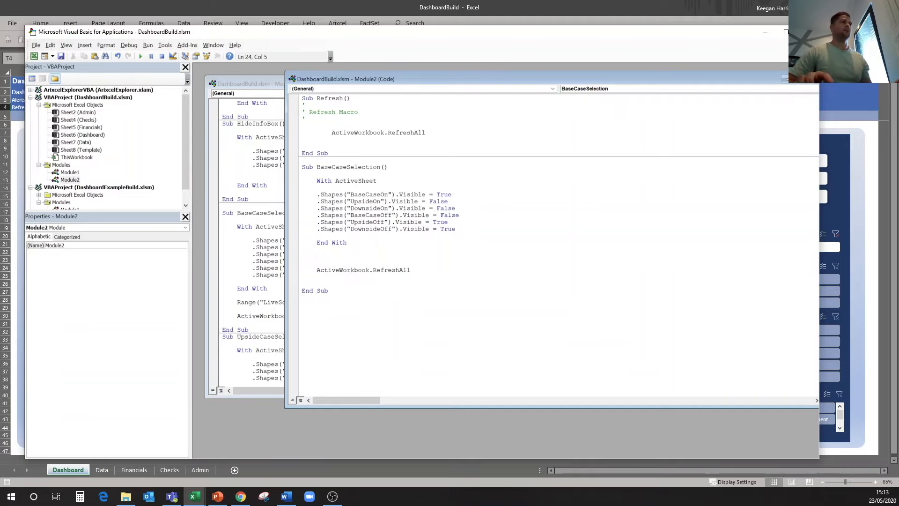
# - Return to the workbook and check the range names of the Scenario input and scenario option cells on the Admin sheet
pyautogui.hotkey('alt', 'F11')
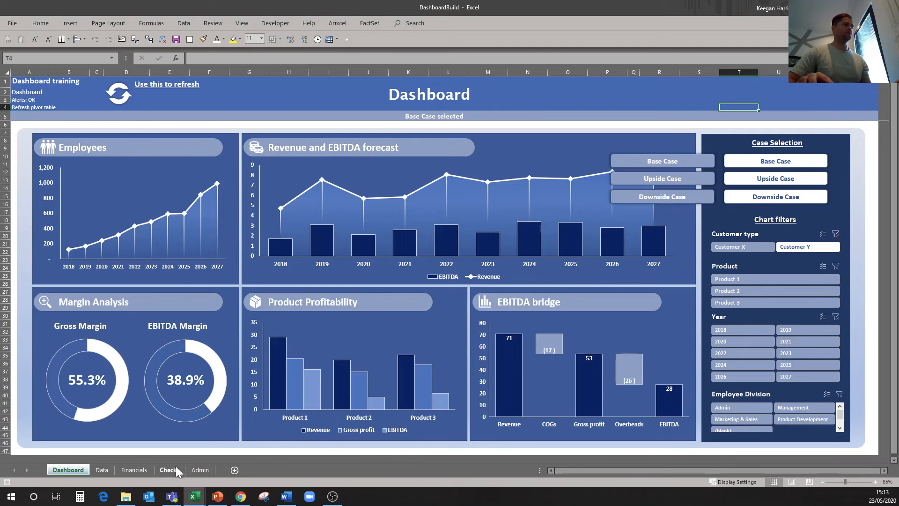
pyautogui.click(210, 470)
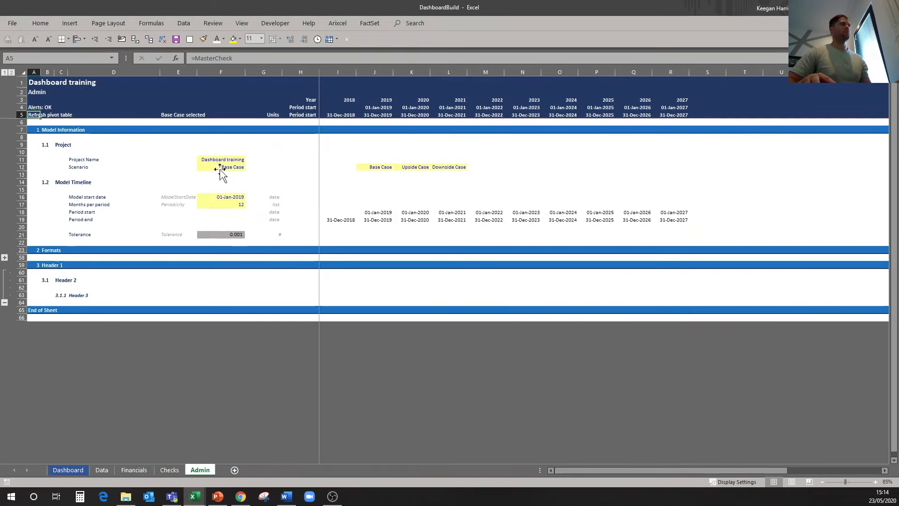
pyautogui.click(221, 167)
pyautogui.click(24, 58)
pyautogui.press('Escape')
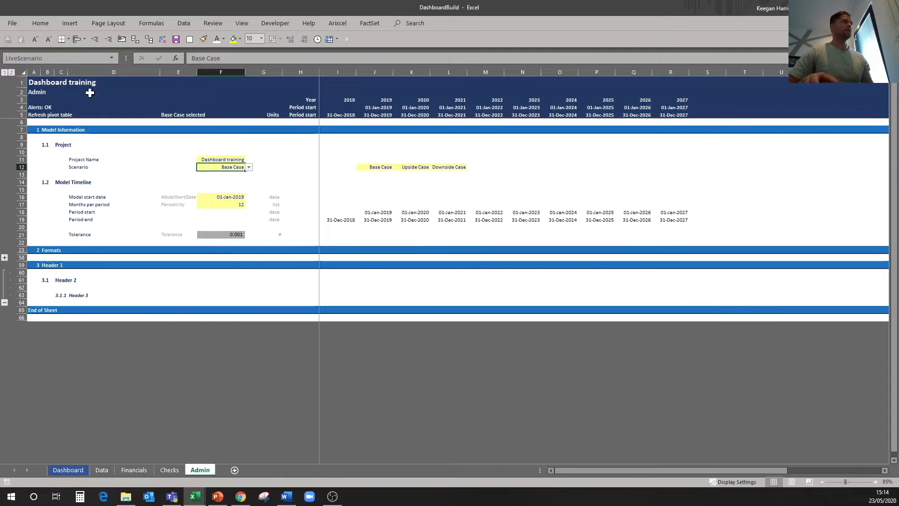
pyautogui.click(376, 166)
pyautogui.click(415, 167)
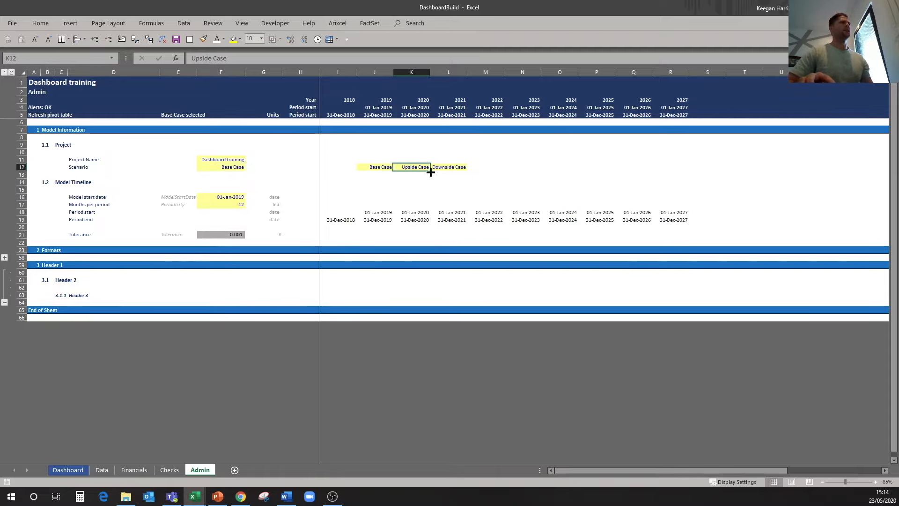
# - Name the Base Case option cell J12 on the Admin sheet vba_BaseCase
pyautogui.click(383, 168)
pyautogui.click(58, 58)
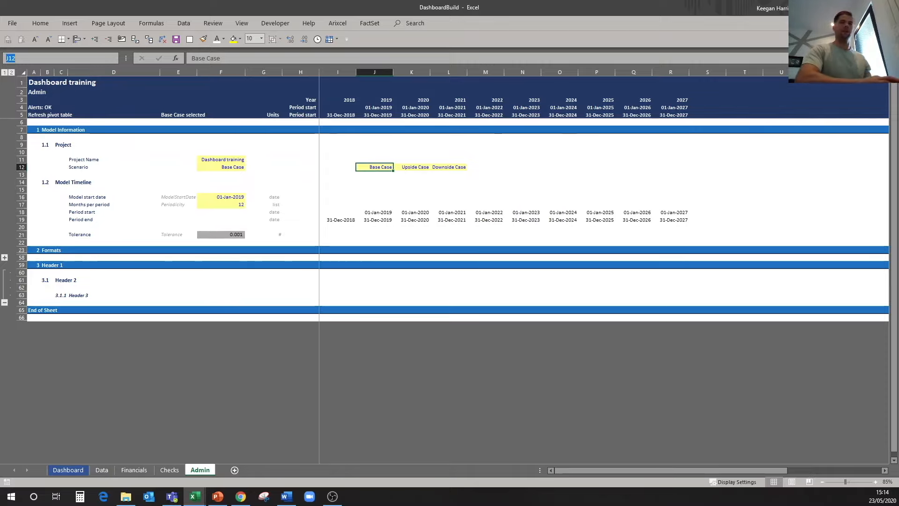
pyautogui.write('vba')
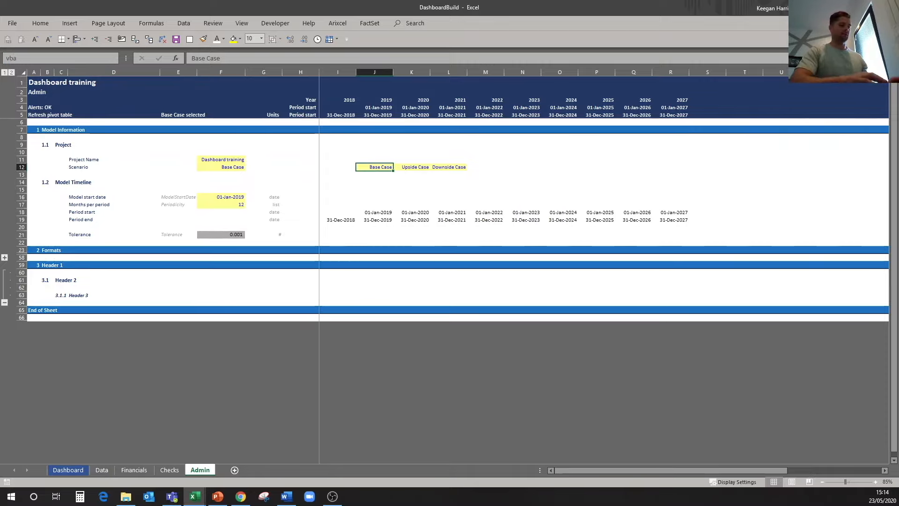
pyautogui.write('_BaseVase')
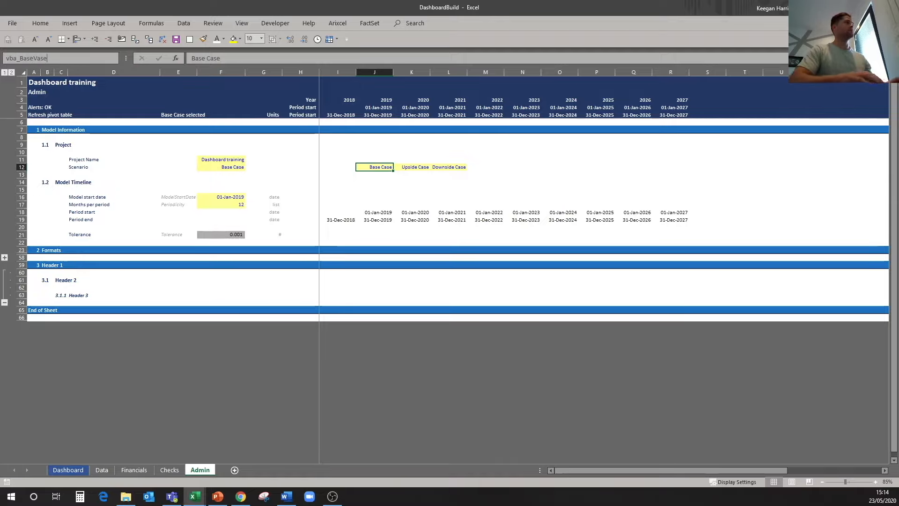
pyautogui.press('BackSpace')
pyautogui.press('BackSpace')
pyautogui.press('BackSpace')
pyautogui.press('BackSpace')
pyautogui.write('Case')
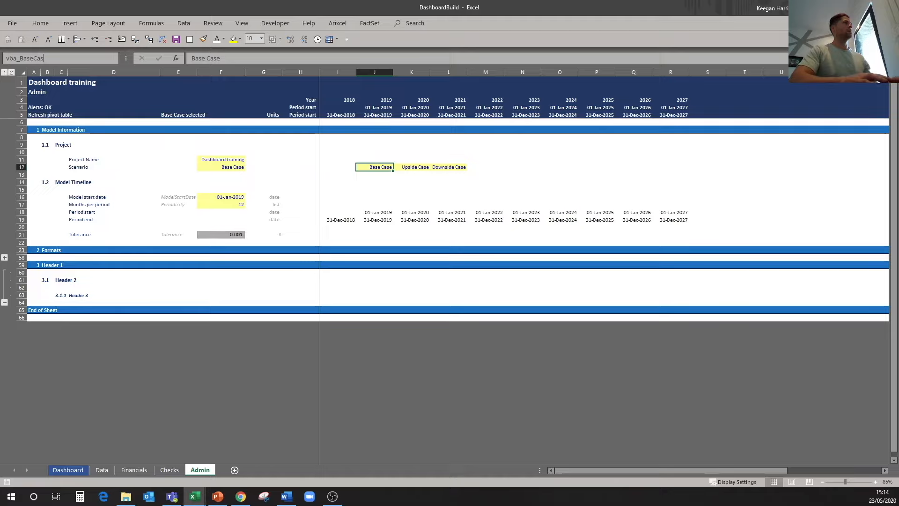
# - Name the Upside Case cell K12 vba_Upside and the Downside Case cell L12 vba_Downside
pyautogui.click(415, 167)
pyautogui.click(47, 58)
pyautogui.write('vba_Upside')
pyautogui.press('Return')
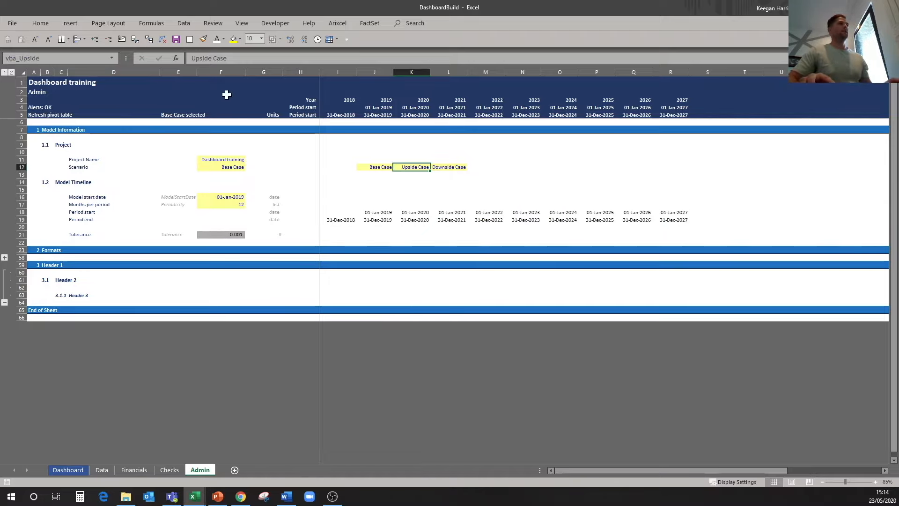
pyautogui.click(449, 168)
pyautogui.click(18, 58)
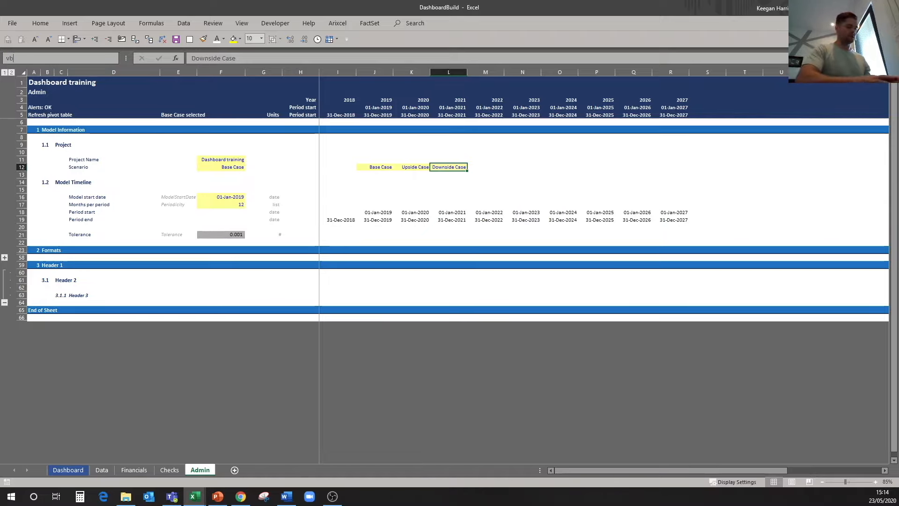
pyautogui.write('vba_Downside')
pyautogui.press('Return')
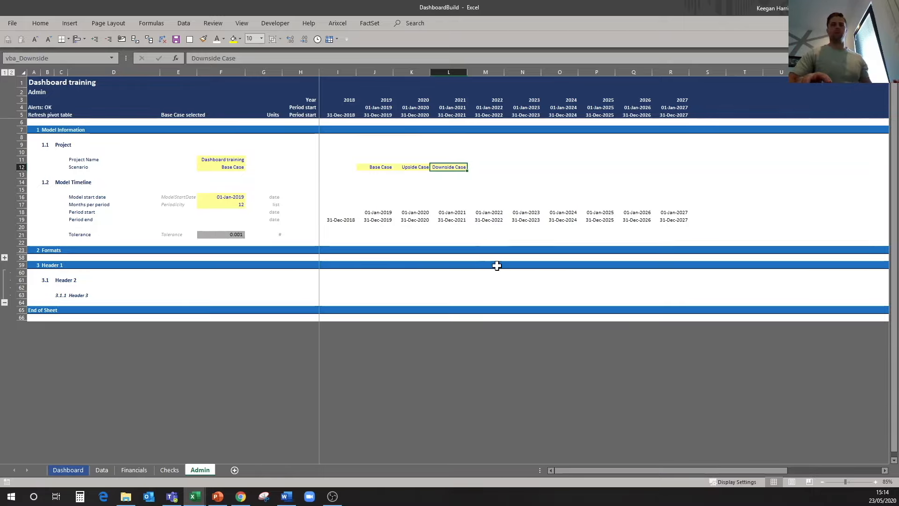
# - In the Visual Basic editor, add Range("LiveScenario").Value = Range("vba_BaseCase").Value between End With and ActiveWorkbook.RefreshAll in BaseCaseSelection
pyautogui.click(416, 184)
pyautogui.moveTo(201, 490)
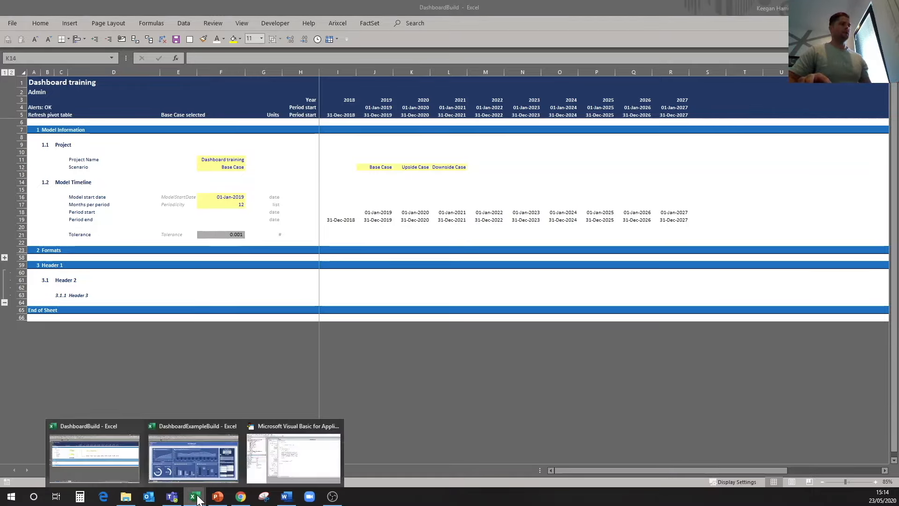
pyautogui.click(300, 456)
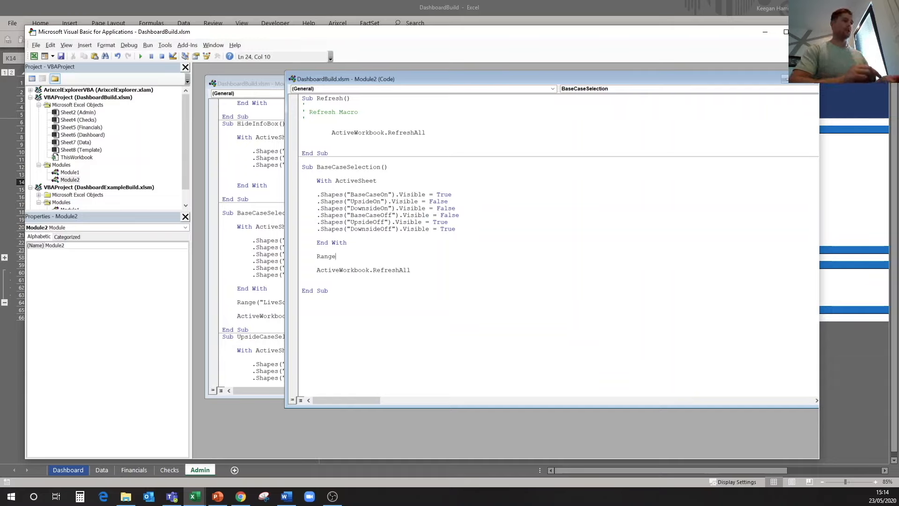
pyautogui.write('("LiveScenario')
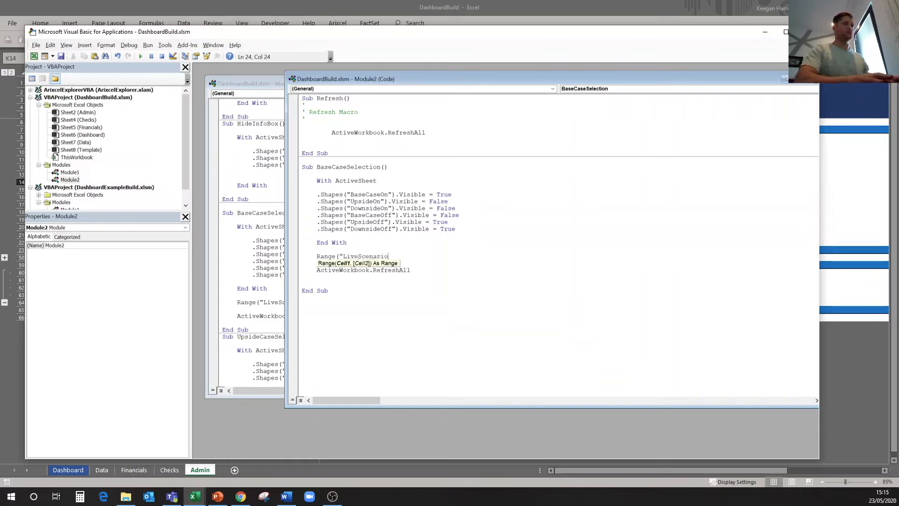
pyautogui.write('")')
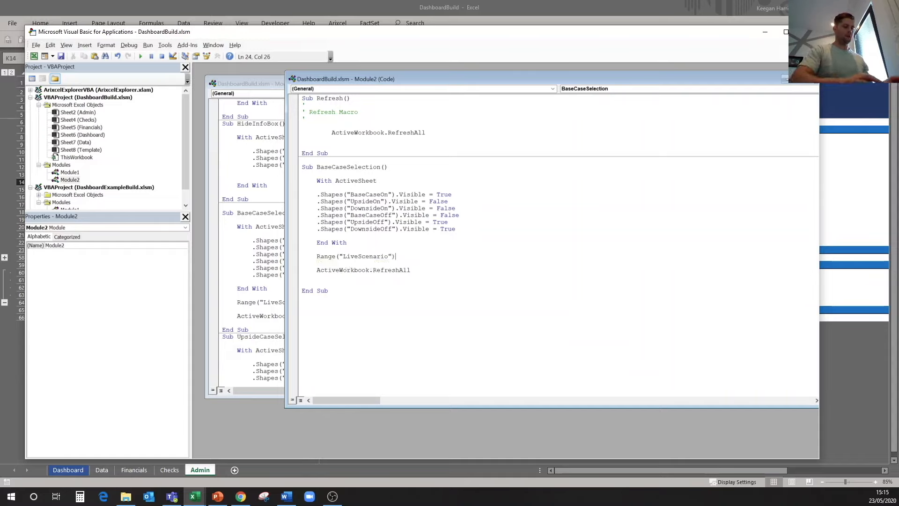
pyautogui.write('.Value')
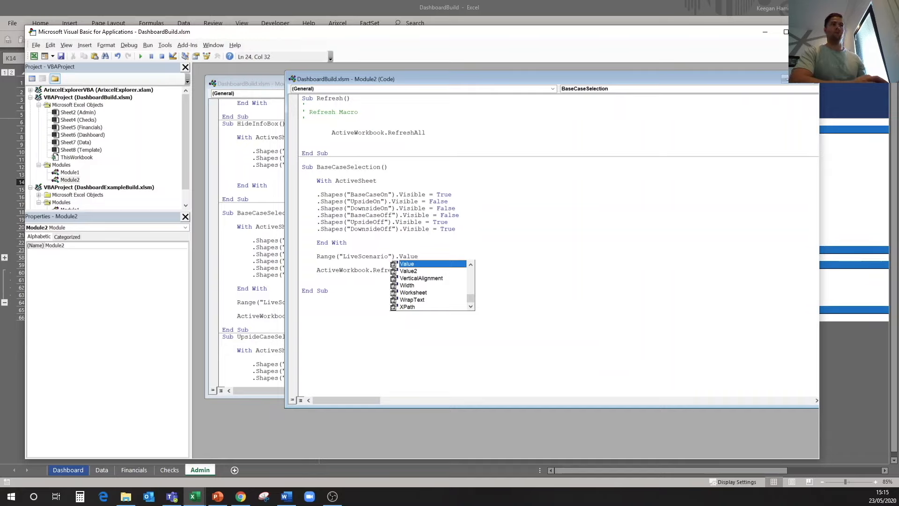
pyautogui.write(' = Rnage')
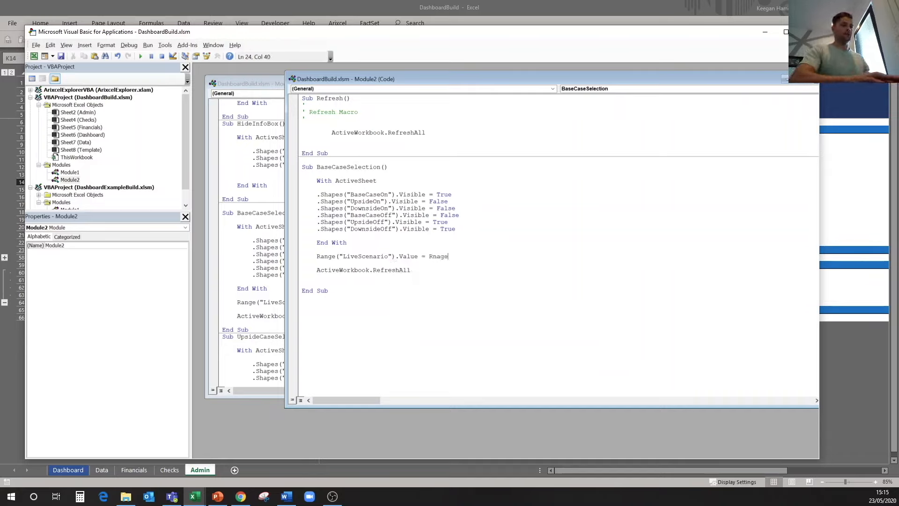
pyautogui.press('Delete')
pyautogui.hotkey('ctrl', 'z')
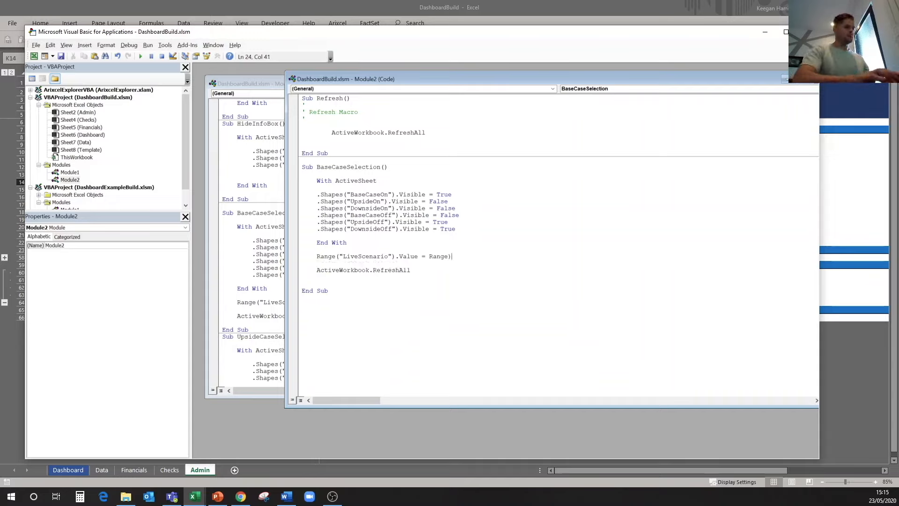
pyautogui.write('"vba')
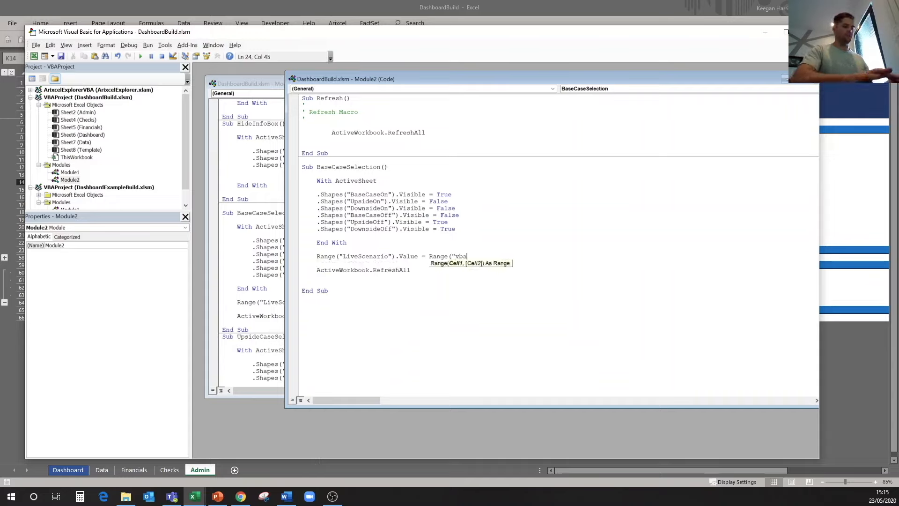
pyautogui.write('_BaseCase").Value')
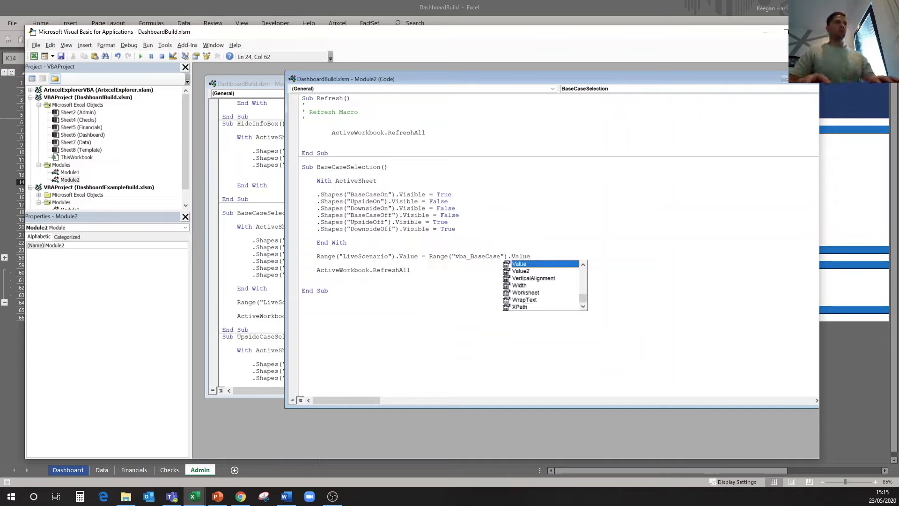
pyautogui.click(317, 250)
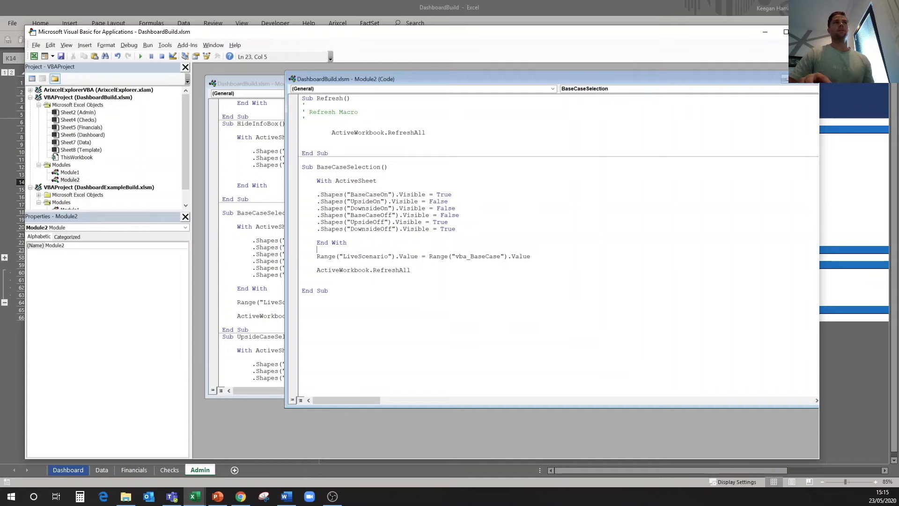
pyautogui.moveTo(661, 78); pyautogui.dragTo(619, 80)
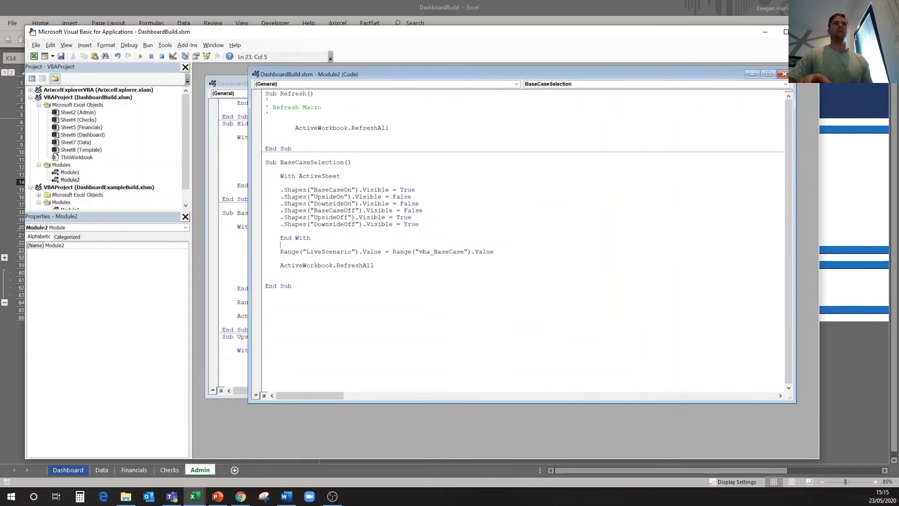
# - Close the code windows and the Visual Basic editor, and return to the Dashboard sheet
pyautogui.click(786, 75)
pyautogui.click(730, 83)
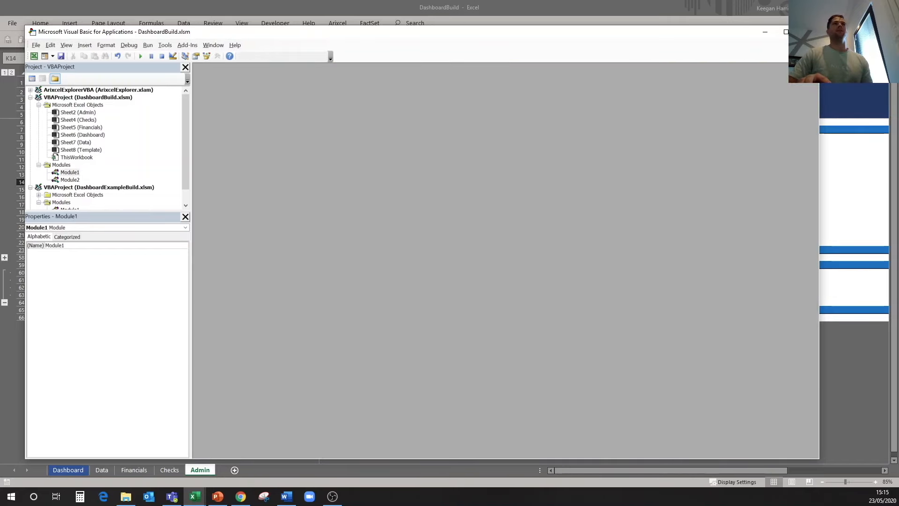
pyautogui.click(808, 32)
pyautogui.click(101, 470)
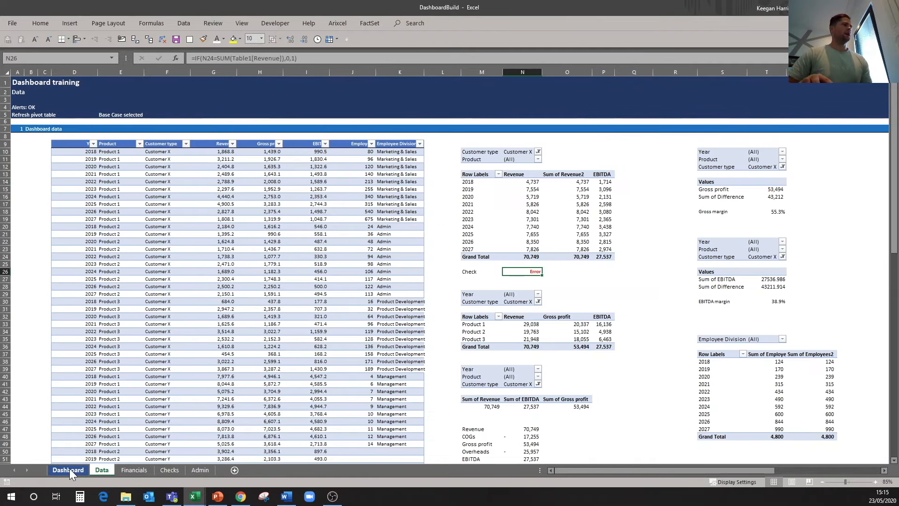
pyautogui.click(68, 470)
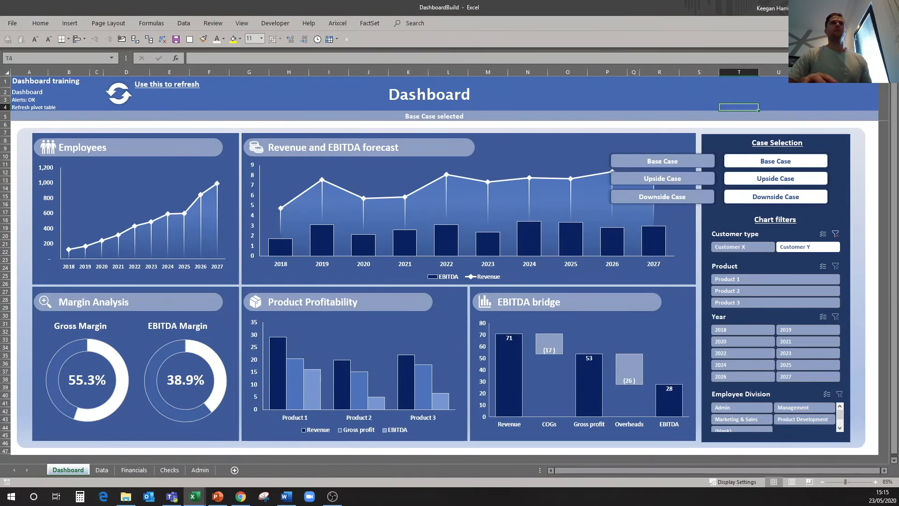
# - Assign the macro Module2.BaseCaseSelection to the white Base Case button (BaseCaseOff) and run it from the button
pyautogui.keyDown('ctrl'); pyautogui.click(797, 161); pyautogui.keyUp('ctrl')
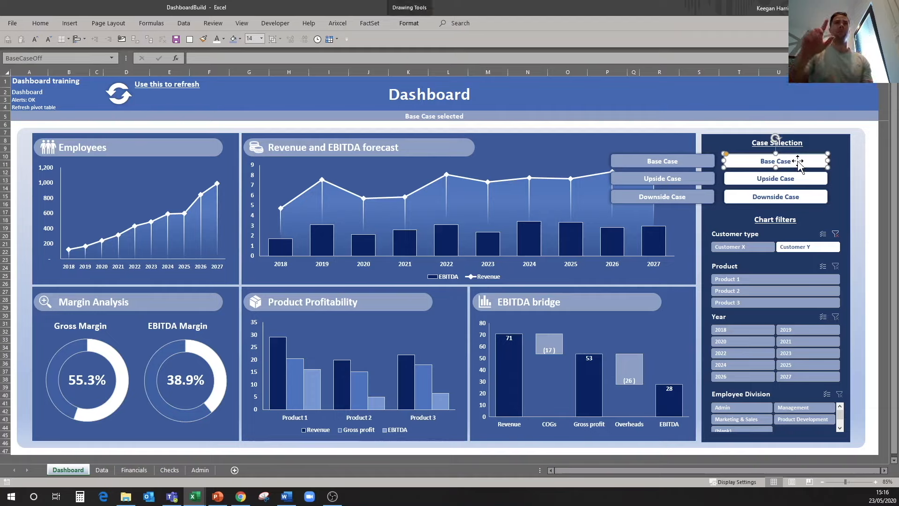
pyautogui.rightClick(798, 163)
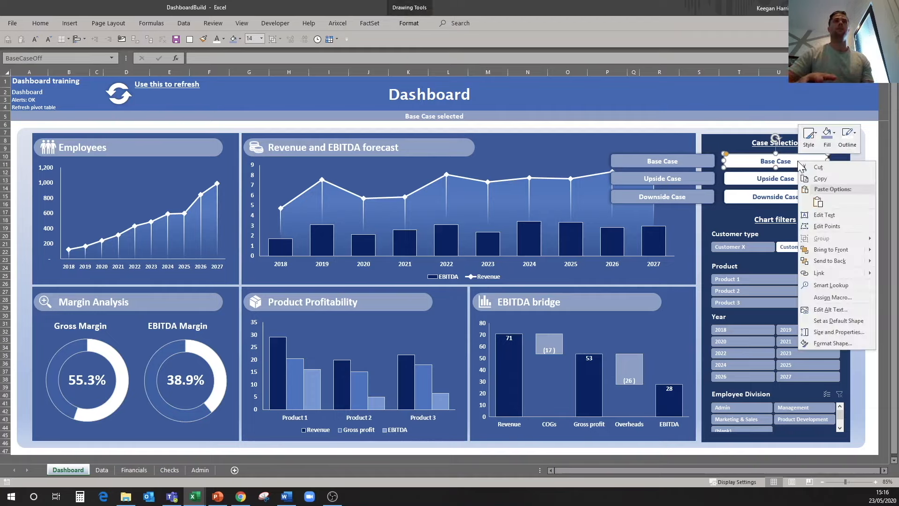
pyautogui.click(832, 298)
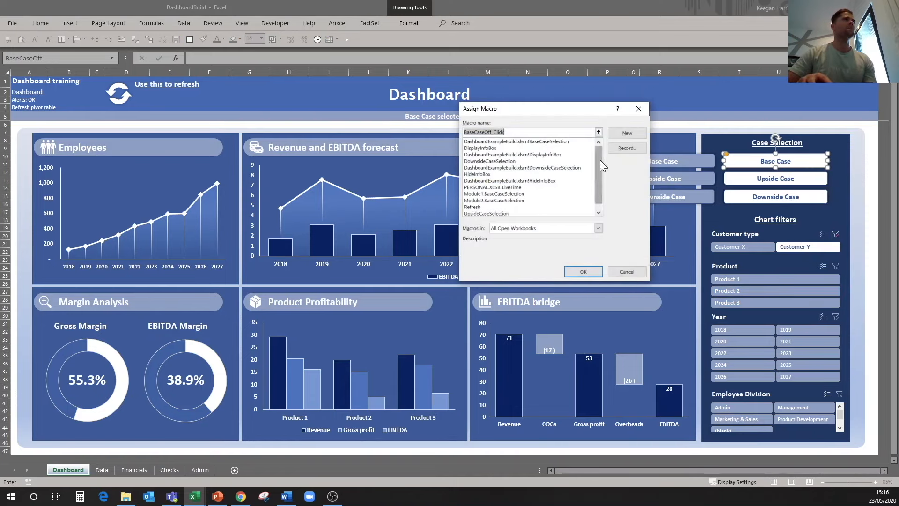
pyautogui.moveTo(597, 161); pyautogui.dragTo(595, 173)
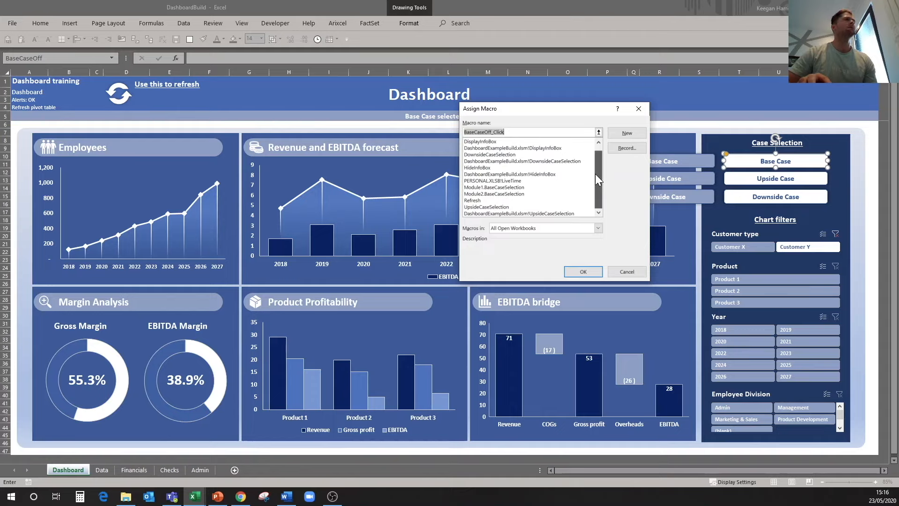
pyautogui.click(566, 193)
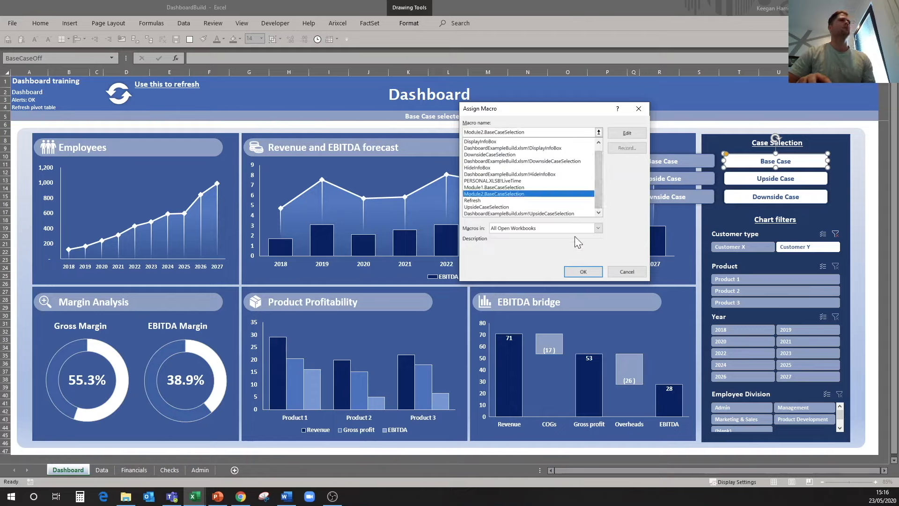
pyautogui.click(577, 271)
pyautogui.click(778, 109)
pyautogui.click(789, 160)
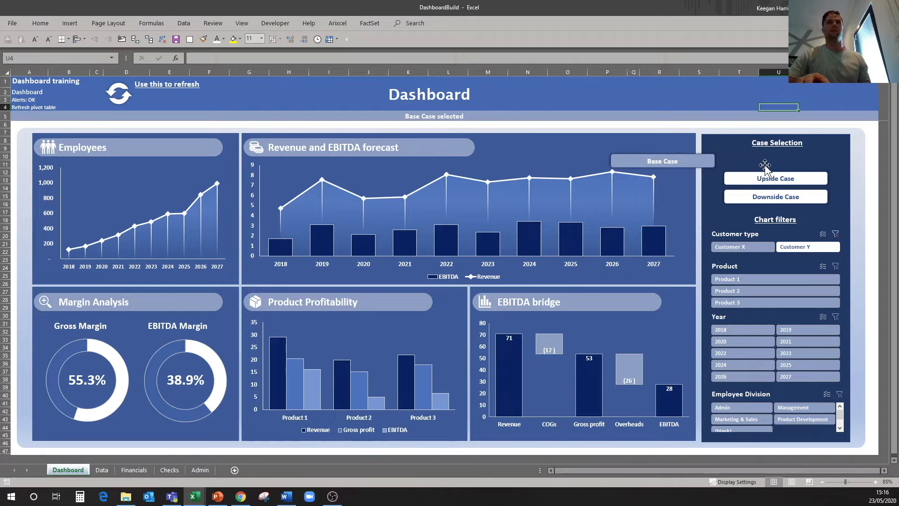
# - Move the grey Base Case button (BaseCaseOn) into the first slot under Case Selection, above Upside Case
pyautogui.keyDown('ctrl'); pyautogui.click(695, 160); pyautogui.keyUp('ctrl')
pyautogui.moveTo(695, 159); pyautogui.dragTo(800, 160)
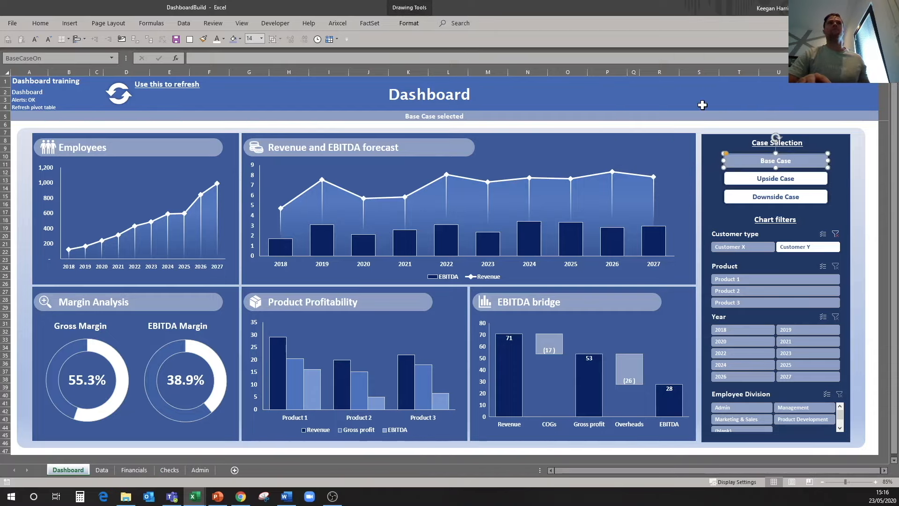
pyautogui.click(699, 105)
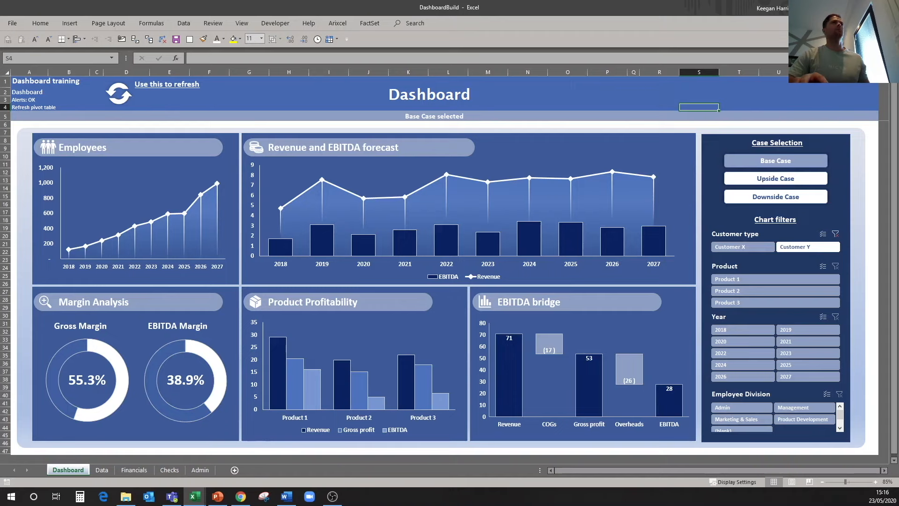
# - Make the hidden DownsideOn, UpsideOn and BaseCaseOff shapes visible again on the Dashboard sheet
pyautogui.keyDown('ctrl'); pyautogui.click(749, 160); pyautogui.keyUp('ctrl')
pyautogui.click(418, 23)
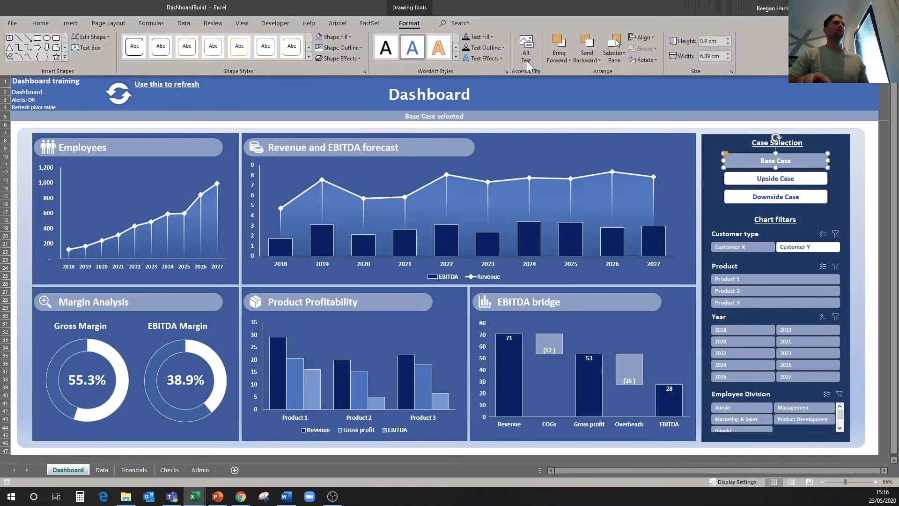
pyautogui.click(614, 42)
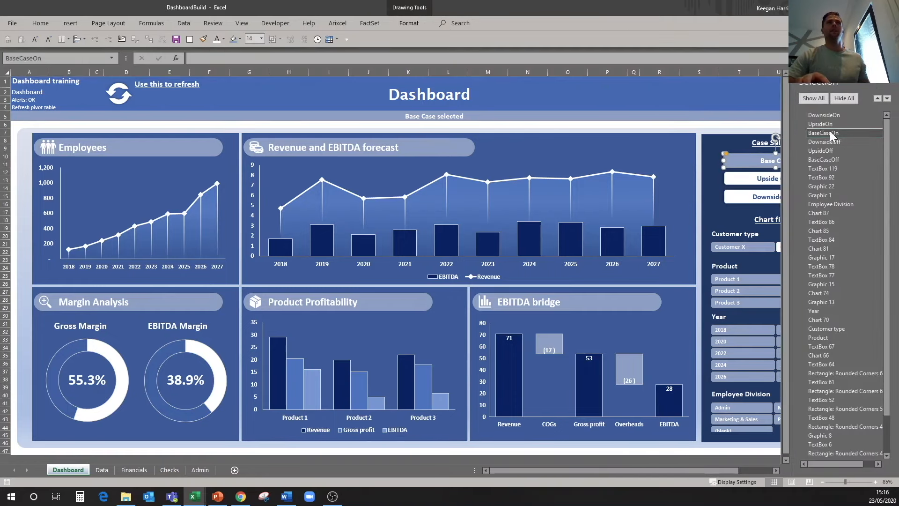
pyautogui.moveTo(792, 150); pyautogui.dragTo(722, 148)
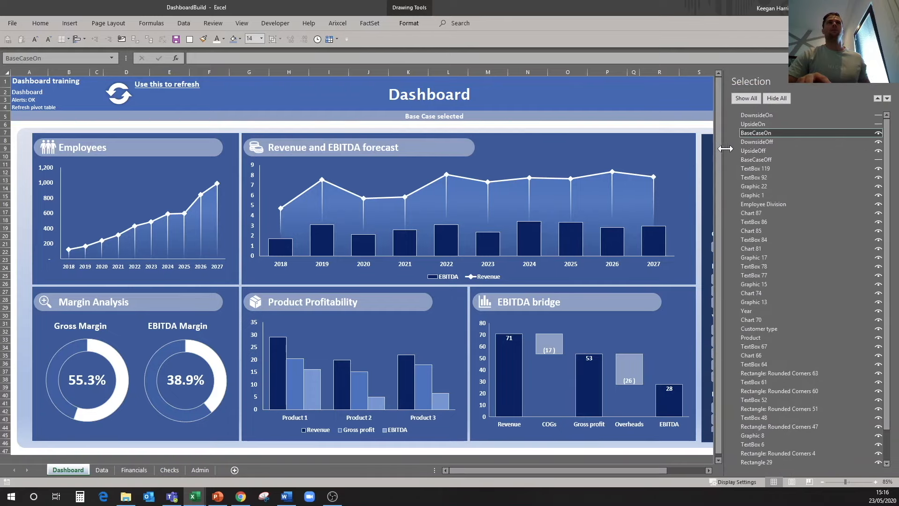
pyautogui.click(878, 115)
pyautogui.click(878, 124)
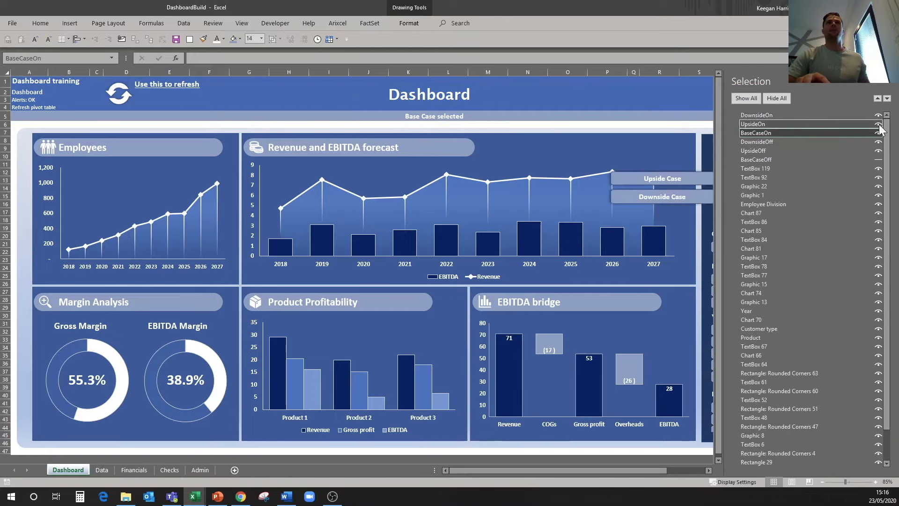
pyautogui.click(878, 159)
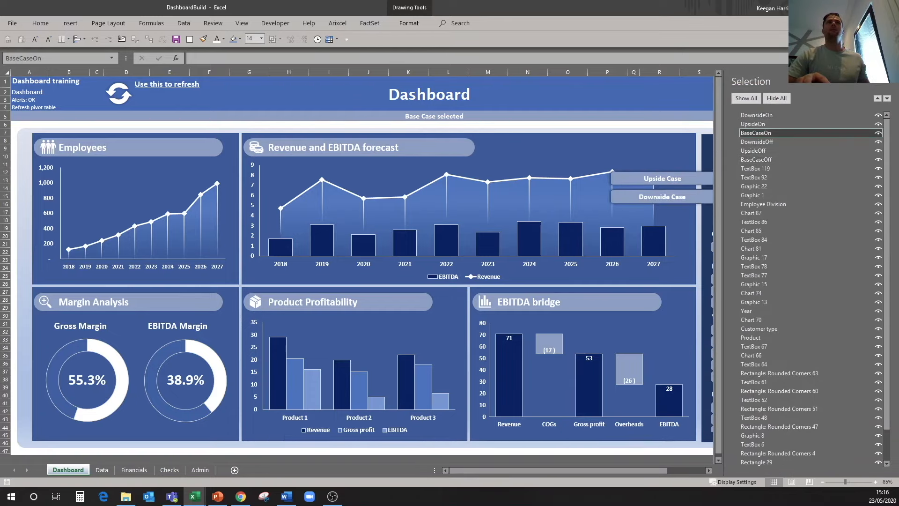
pyautogui.click(886, 94)
pyautogui.click(710, 107)
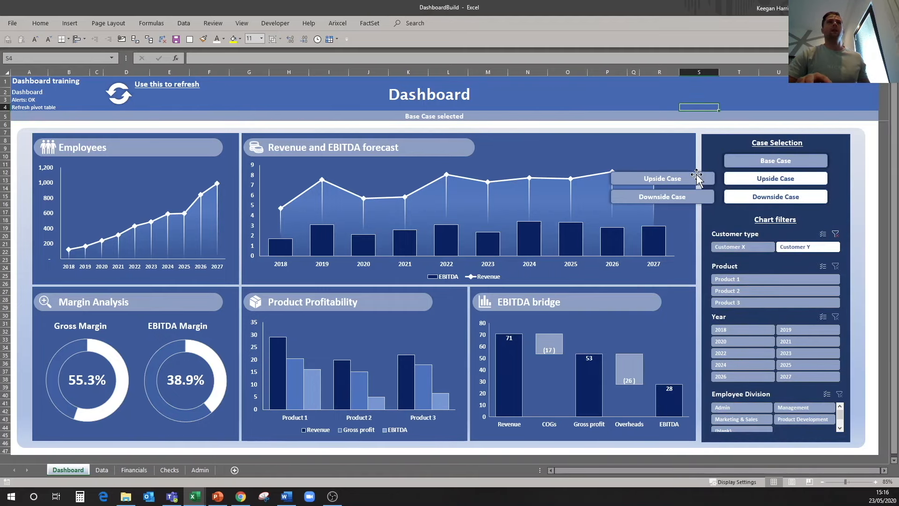
# - Move the grey Upside Case and Downside Case buttons together onto their white counterparts under Case Selection
pyautogui.click(697, 175)
pyautogui.keyDown('ctrl'); pyautogui.click(696, 194); pyautogui.keyUp('ctrl')
pyautogui.moveTo(690, 179); pyautogui.dragTo(804, 179)
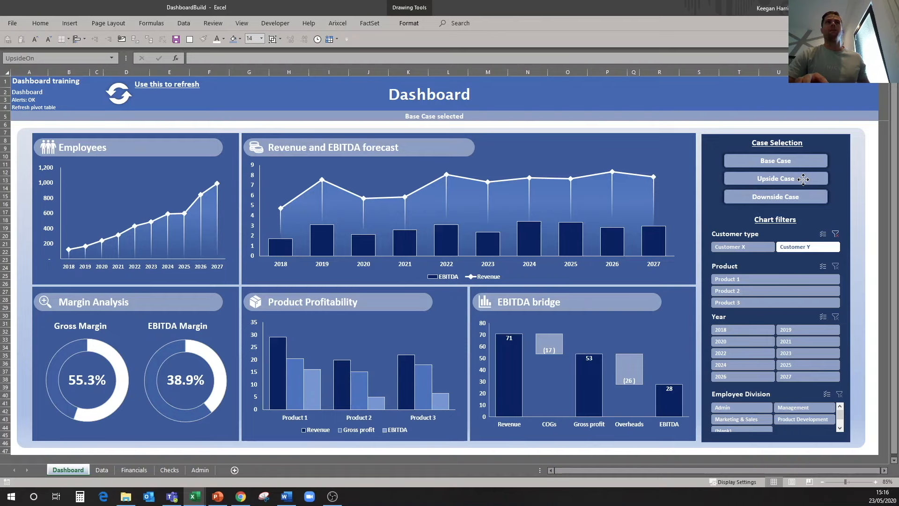
# - Hide the UpsideOn and DownsideOn shapes so only the Base Case button shows as selected
pyautogui.click(408, 23)
pyautogui.click(615, 51)
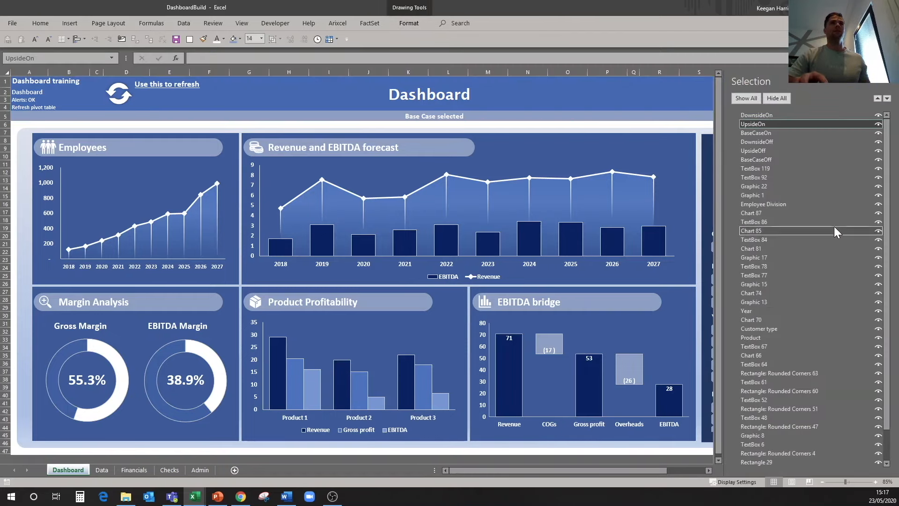
pyautogui.click(778, 134)
pyautogui.click(878, 142)
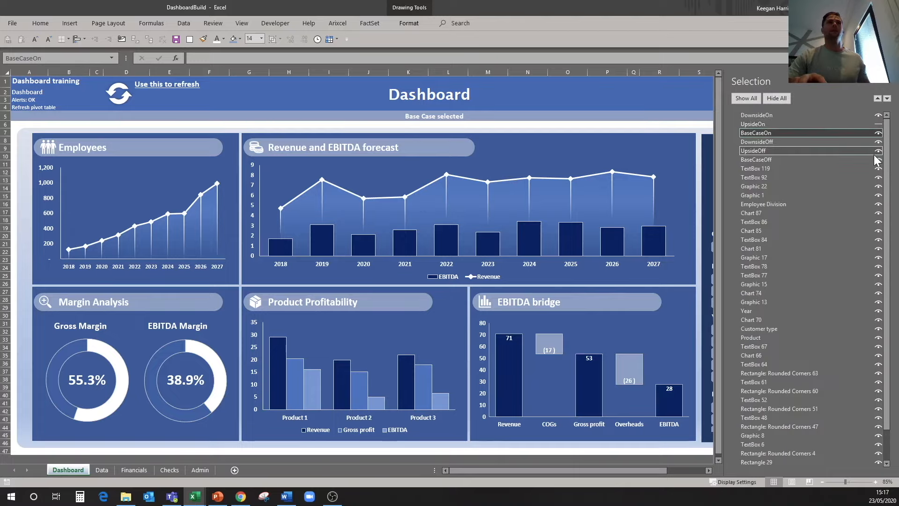
pyautogui.click(878, 115)
pyautogui.click(892, 85)
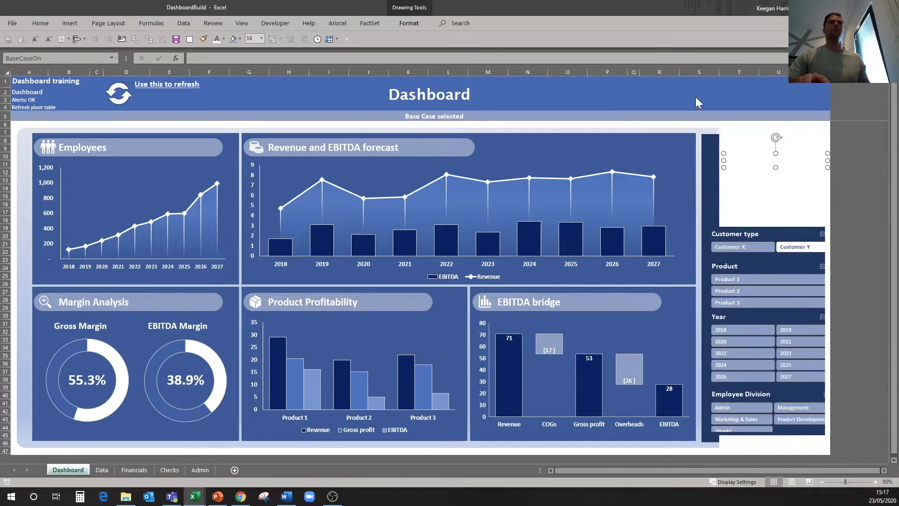
pyautogui.click(667, 91)
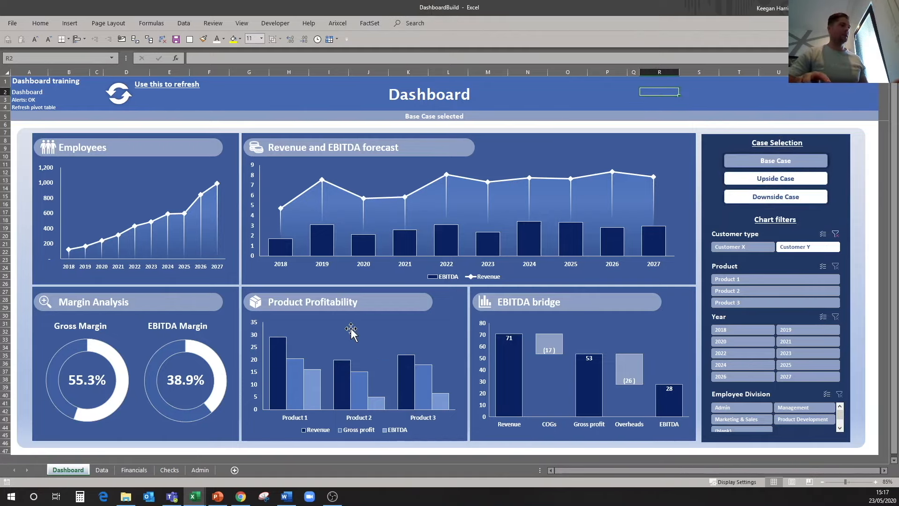
# - Reopen Module2 in the Visual Basic editor and paste a copy of the BaseCaseSelection macro below the original
pyautogui.hotkey('alt', 'F11')
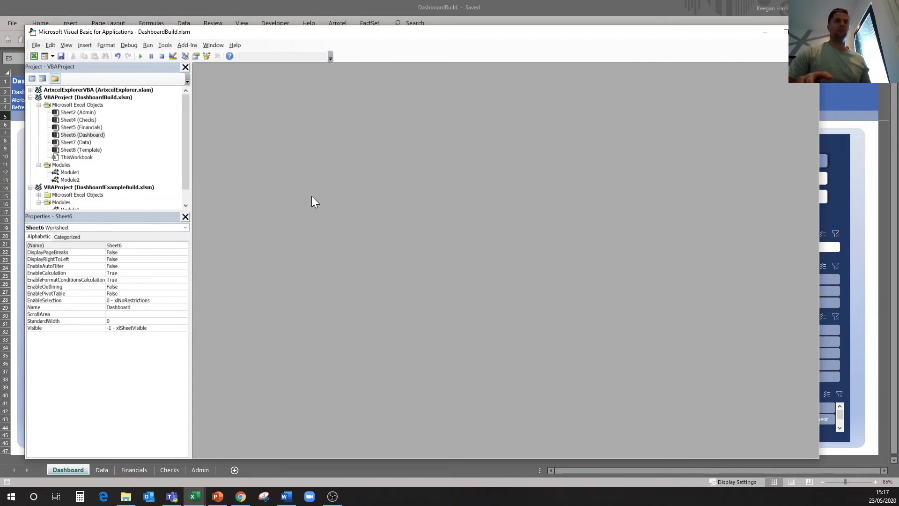
pyautogui.doubleClick(74, 182)
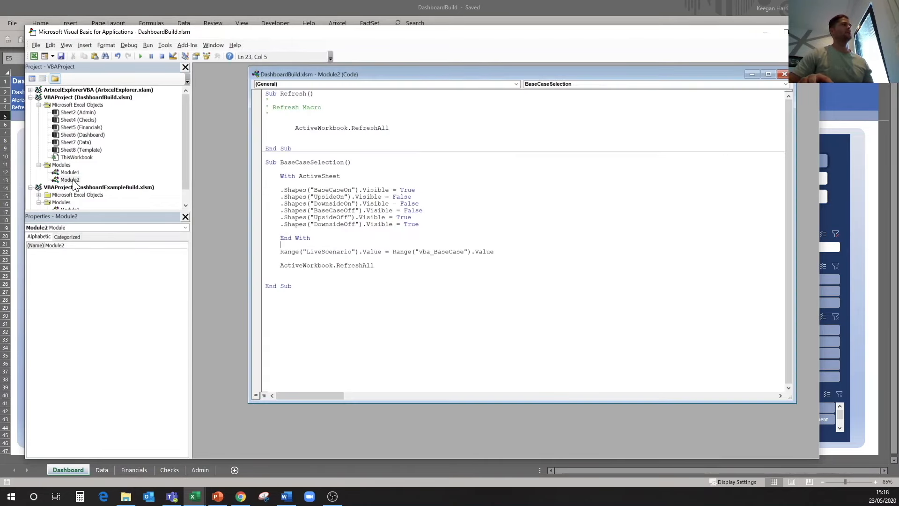
pyautogui.moveTo(292, 286); pyautogui.dragTo(265, 162)
pyautogui.hotkey('ctrl', 'c')
pyautogui.click(267, 293)
pyautogui.hotkey('ctrl', 'v')
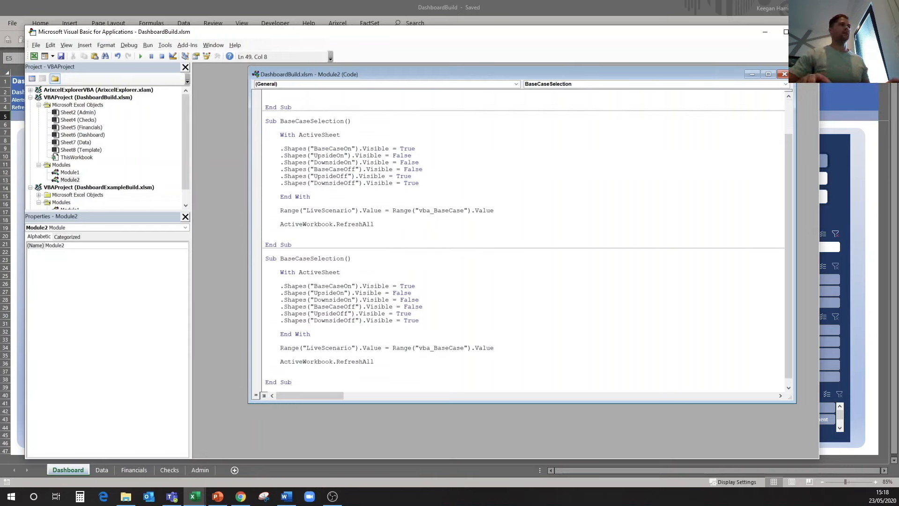
# - Rename the copied macro UpsideSelection
pyautogui.press('BackSpace')
pyautogui.press('BackSpace')
pyautogui.press('BackSpace')
pyautogui.press('BackSpace')
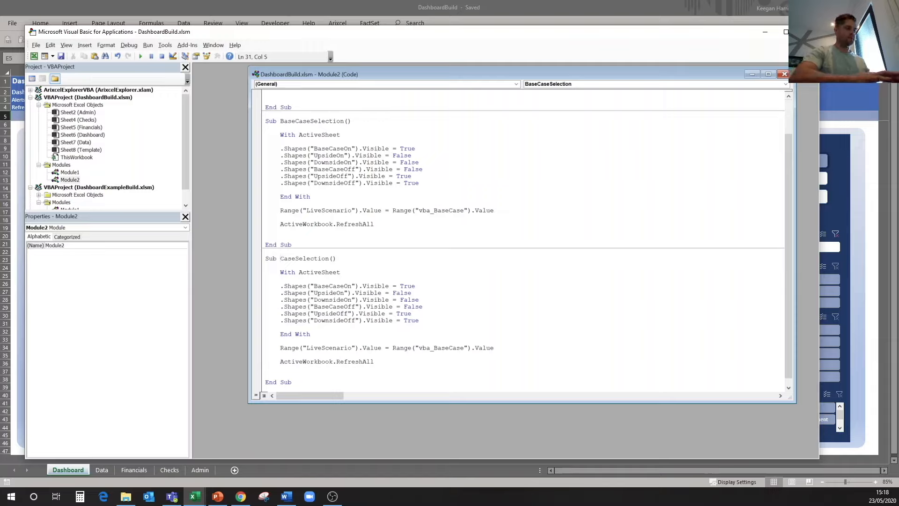
pyautogui.write('Upsid')
pyautogui.write('e')
pyautogui.press('Delete')
pyautogui.press('Delete')
pyautogui.press('Delete')
pyautogui.press('Delete')
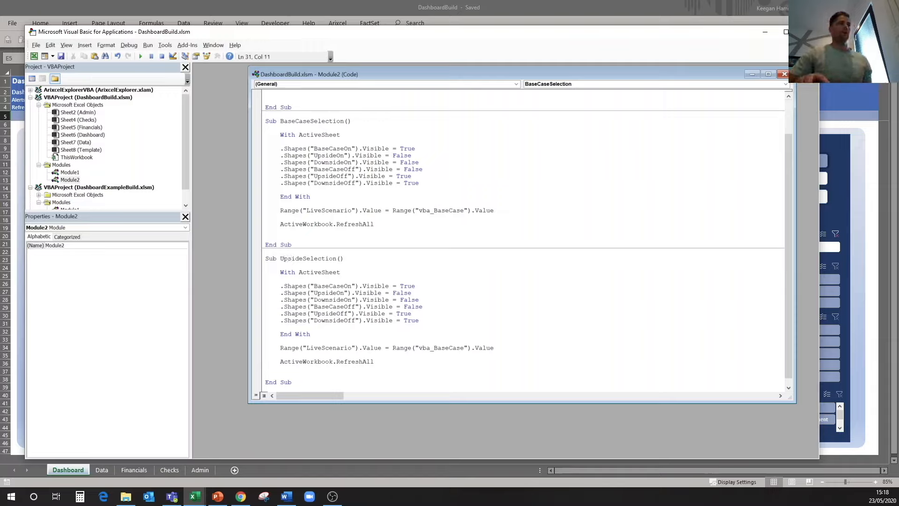
# - In UpsideSelection, set Visible to False for BaseCaseOn and UpsideOff, and to True for UpsideOn and BaseCaseOff
pyautogui.click(416, 286)
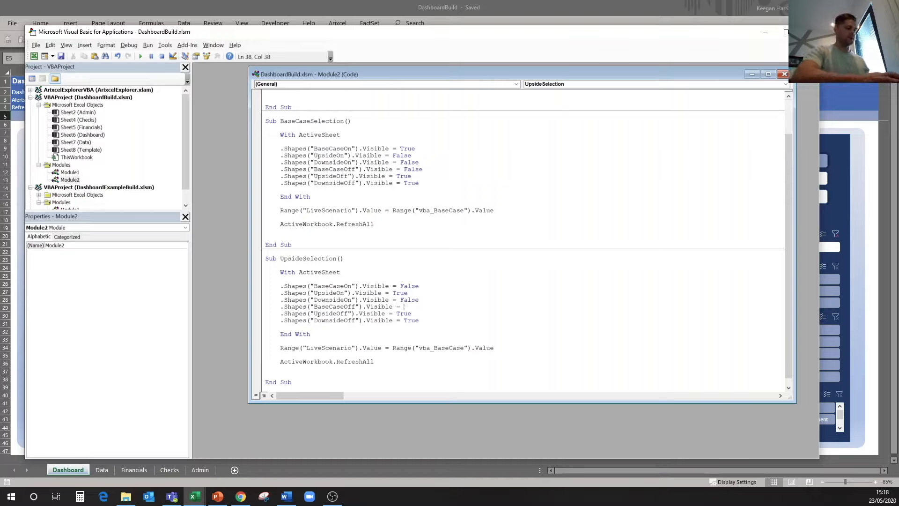
pyautogui.write('True')
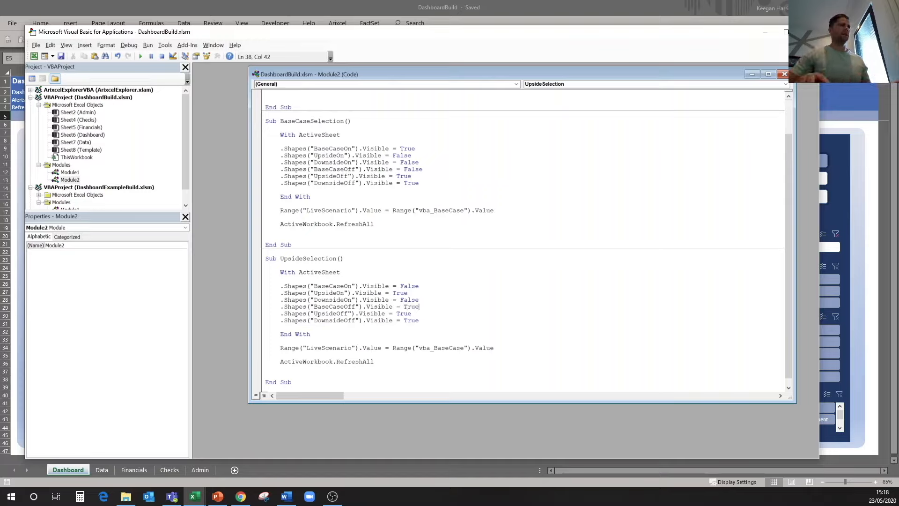
pyautogui.press('BackSpace')
pyautogui.press('BackSpace')
pyautogui.press('BackSpace')
pyautogui.press('BackSpace')
pyautogui.write('Fal')
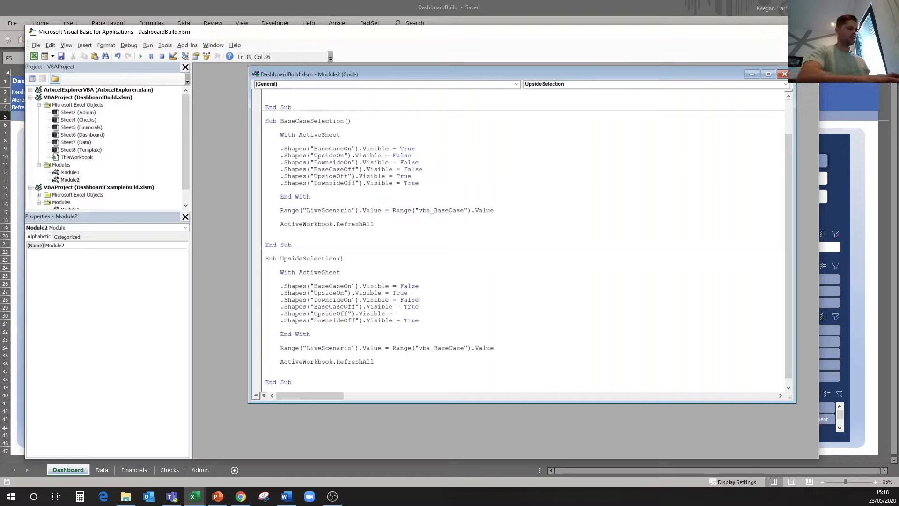
pyautogui.write('se')
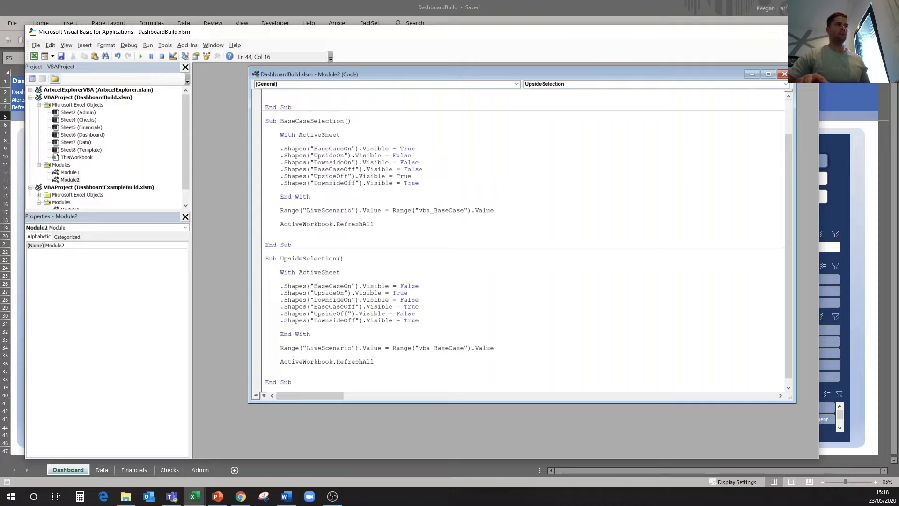
# - Change the source range in UpsideSelection's LiveScenario line to vba_Upside
pyautogui.click(433, 348)
pyautogui.write('Upside')
pyautogui.hotkey('ctrl', 'Delete')
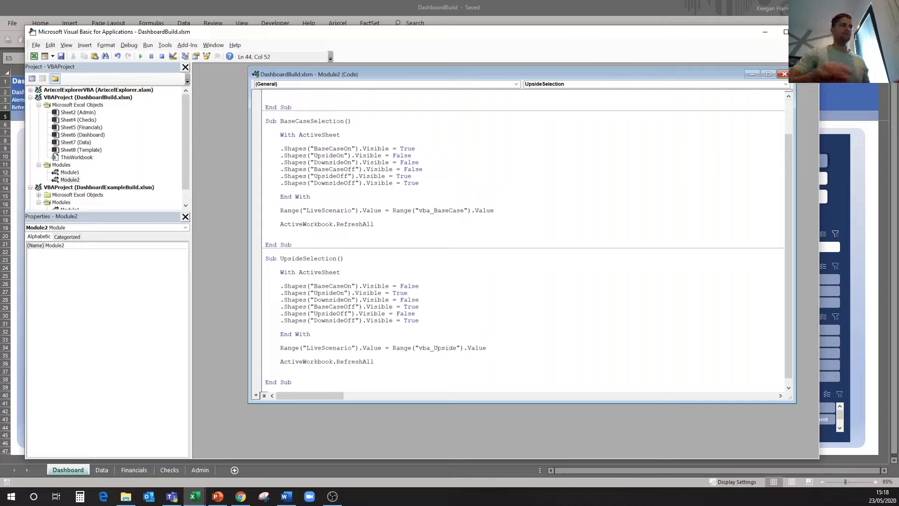
pyautogui.click(374, 362)
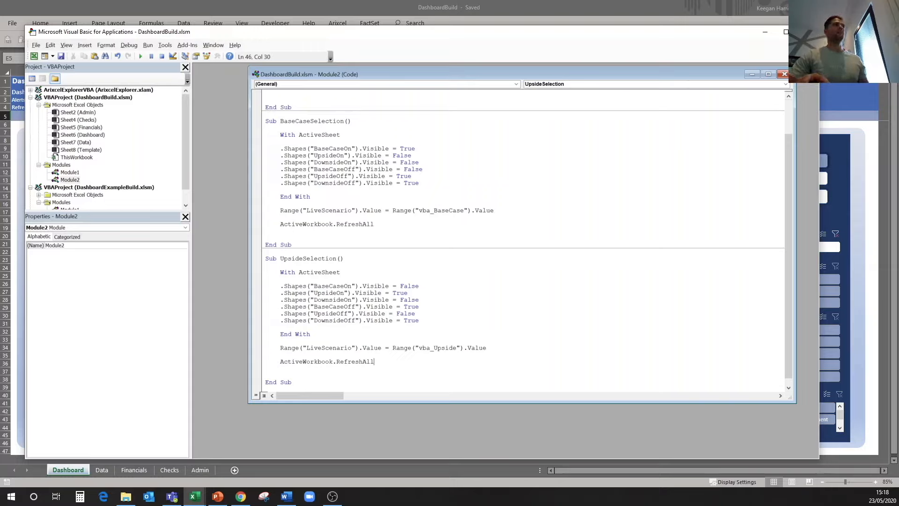
# - Paste a copy of the whole UpsideSelection macro below the original in Module2
pyautogui.scroll(-1, 523, 240)
pyautogui.moveTo(265, 251); pyautogui.dragTo(265, 361)
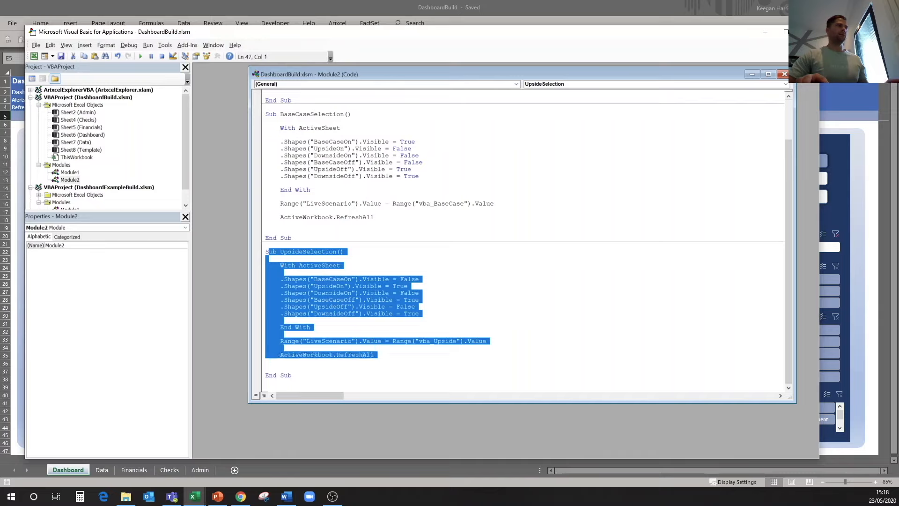
pyautogui.moveTo(266, 251); pyautogui.dragTo(291, 375)
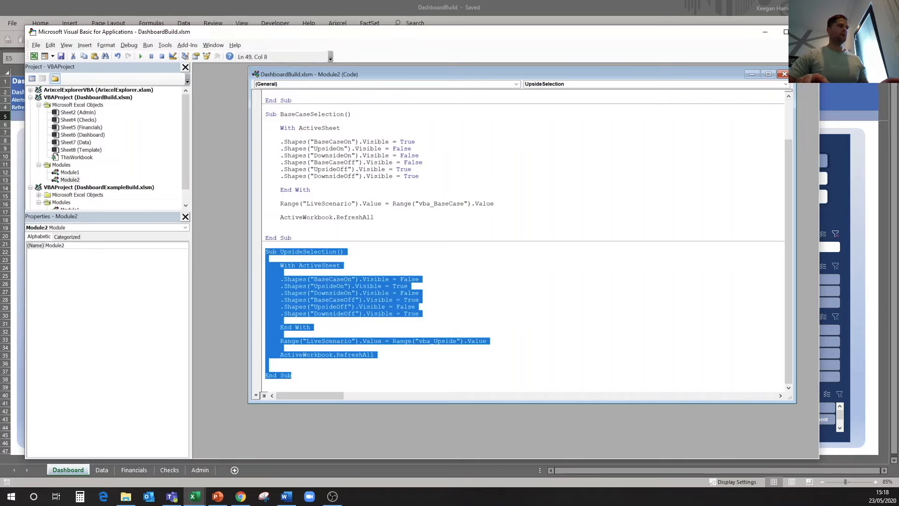
pyautogui.hotkey('ctrl', 'c')
pyautogui.press('Right')
pyautogui.press('Return')
pyautogui.press('Return')
pyautogui.hotkey('ctrl', 'v')
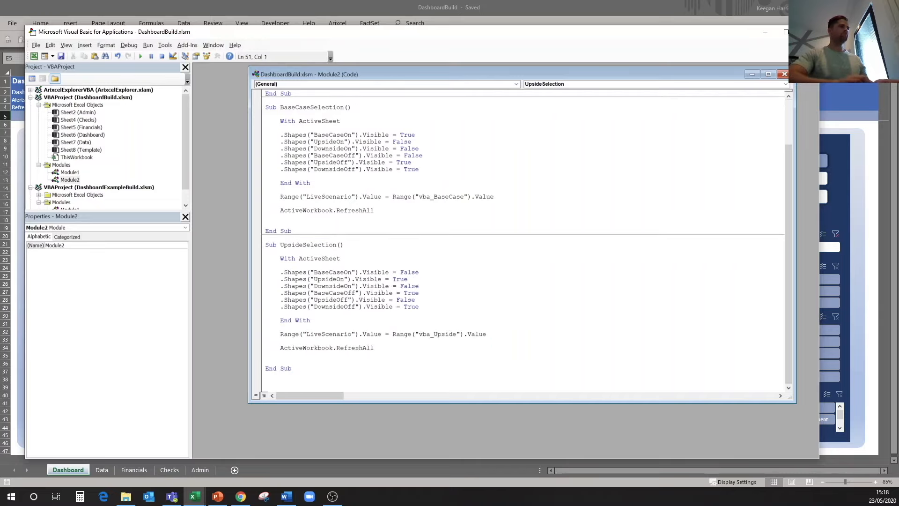
# - Rename the second copy of the UpsideSelection macro DownsideSelection
pyautogui.click(303, 258)
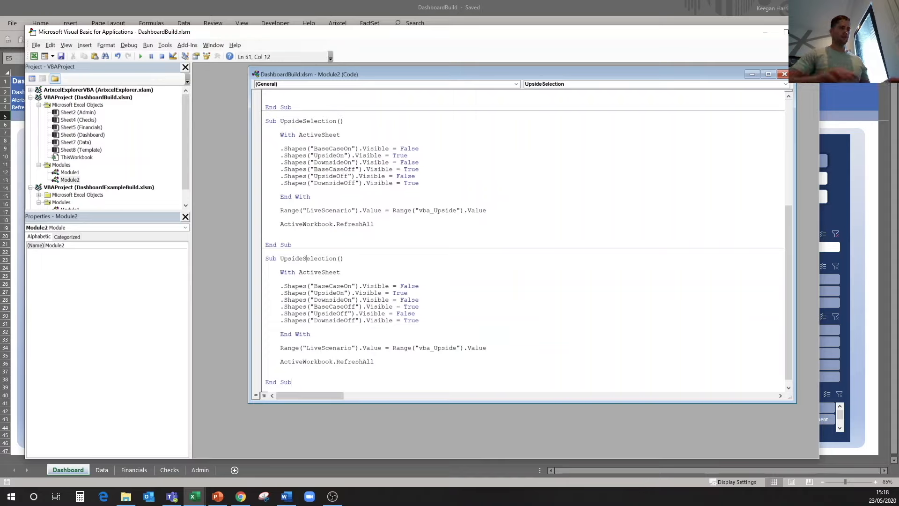
pyautogui.press('Left')
pyautogui.press('Left')
pyautogui.press('Left')
pyautogui.press('Left')
pyautogui.press('BackSpace')
pyautogui.press('BackSpace')
pyautogui.write('Down')
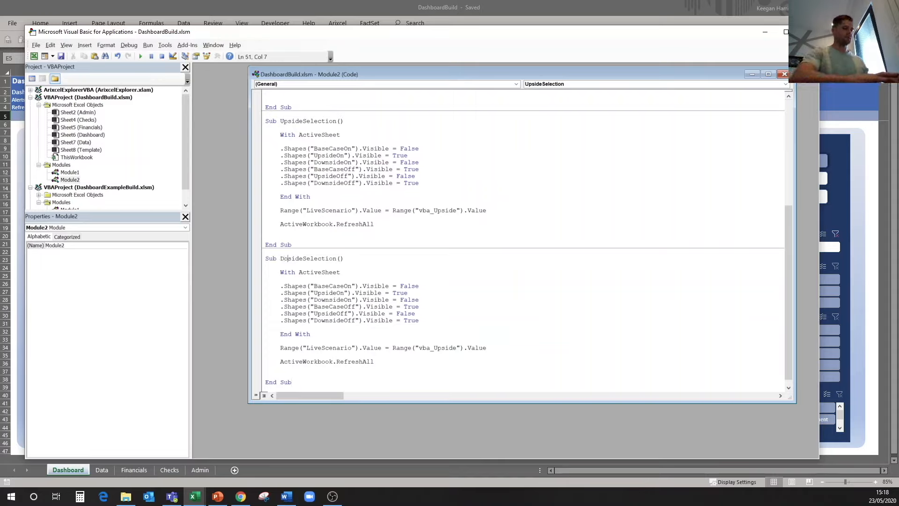
# - In DownsideSelection, set Visible to False for UpsideOn and DownsideOff, and to True for DownsideOn and UpsideOff
pyautogui.click(408, 293)
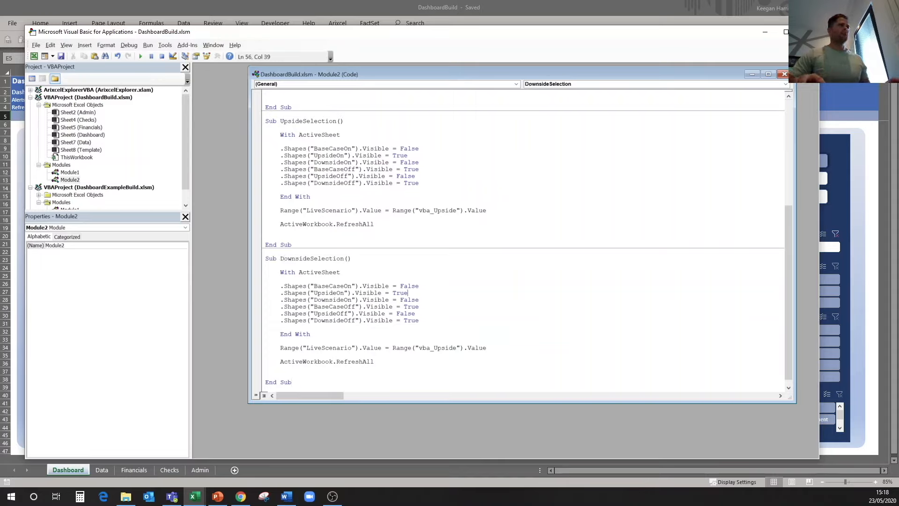
pyautogui.press('BackSpace')
pyautogui.press('BackSpace')
pyautogui.press('BackSpace')
pyautogui.write('F')
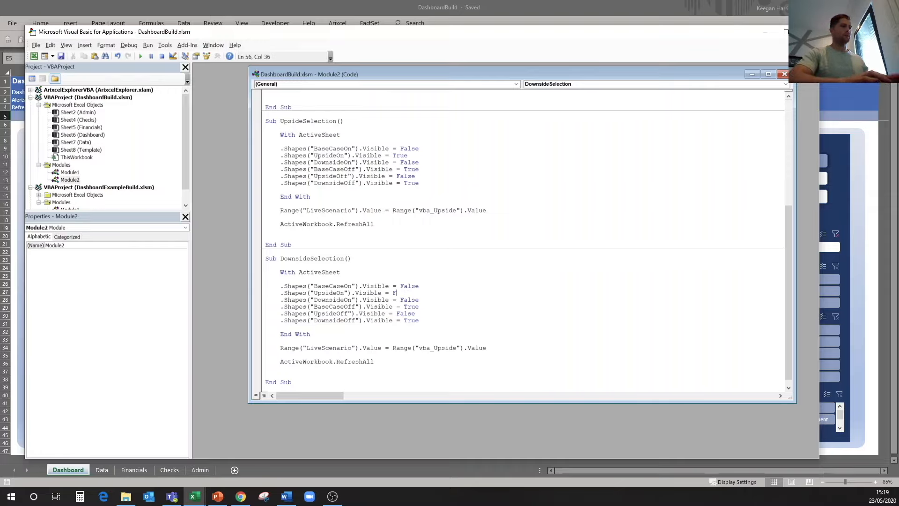
pyautogui.write('alse')
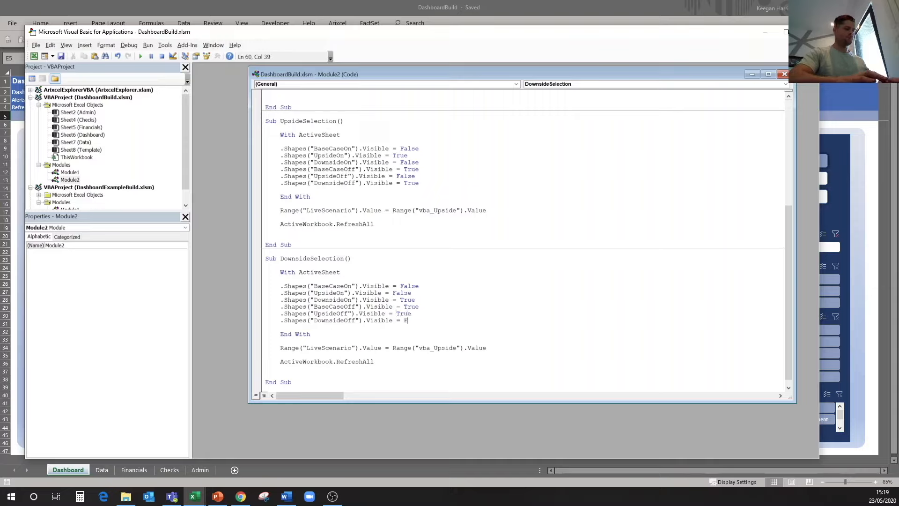
# - Change the source range in DownsideSelection's LiveScenario line to vba_Downside and close the Visual Basic editor
pyautogui.press('Down')
pyautogui.press('Down')
pyautogui.press('Down')
pyautogui.press('Down')
pyautogui.press('Down')
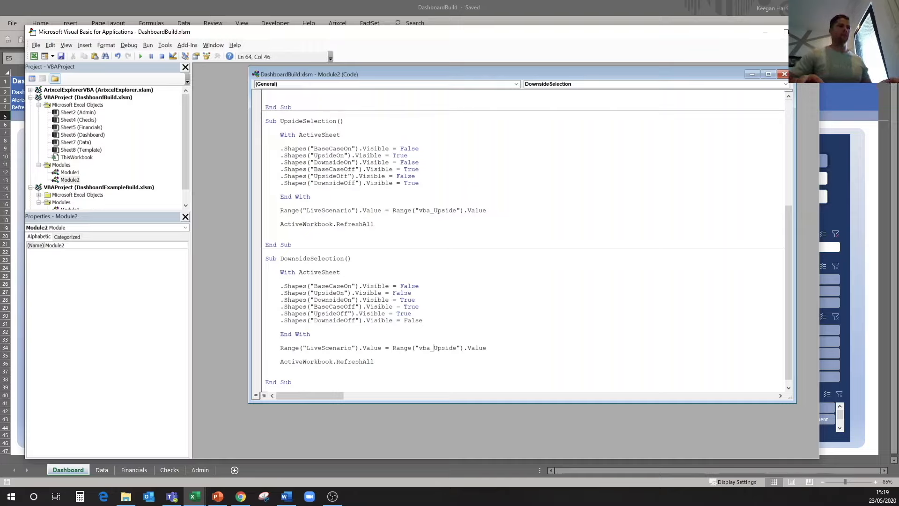
pyautogui.write('Downside')
pyautogui.press('Delete')
pyautogui.press('Delete')
pyautogui.press('Delete')
pyautogui.press('Delete')
pyautogui.press('Delete')
pyautogui.press('Delete')
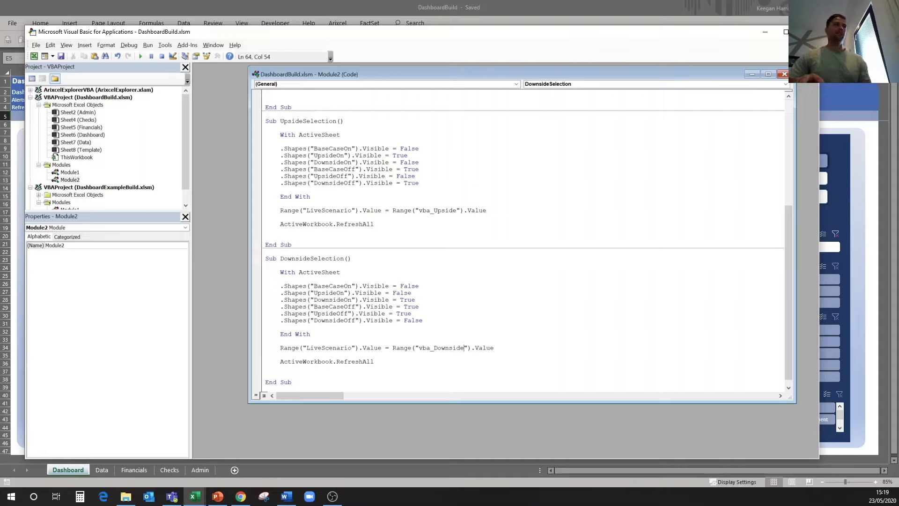
pyautogui.click(784, 74)
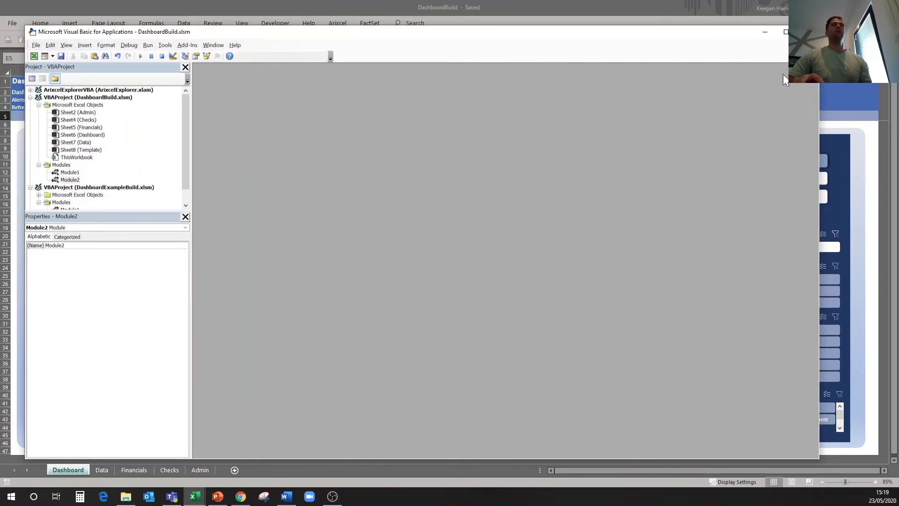
pyautogui.click(808, 32)
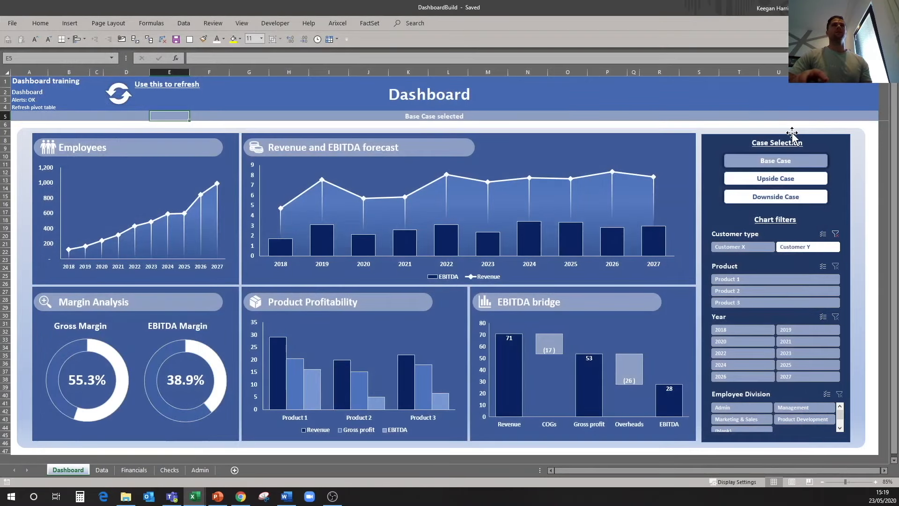
# - Assign the UpsideSelection macro to the white Upside Case button on the dashboard
pyautogui.rightClick(810, 179)
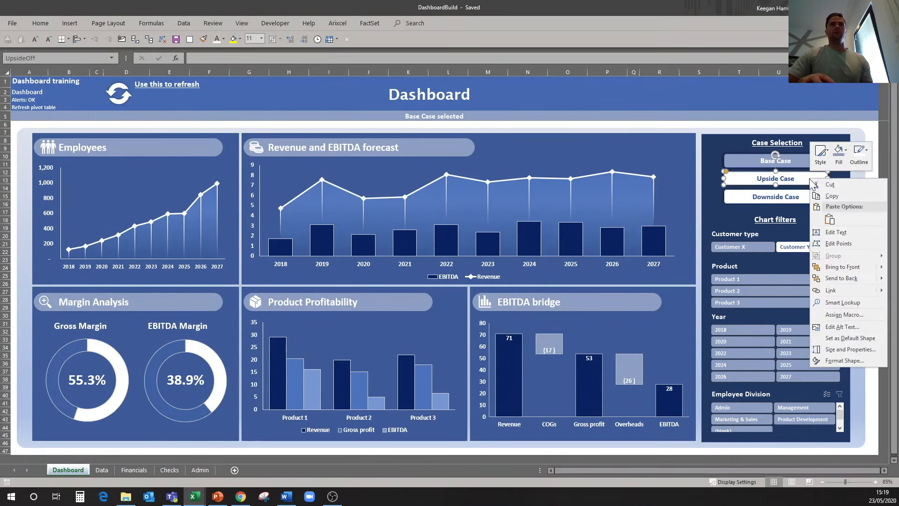
pyautogui.click(851, 317)
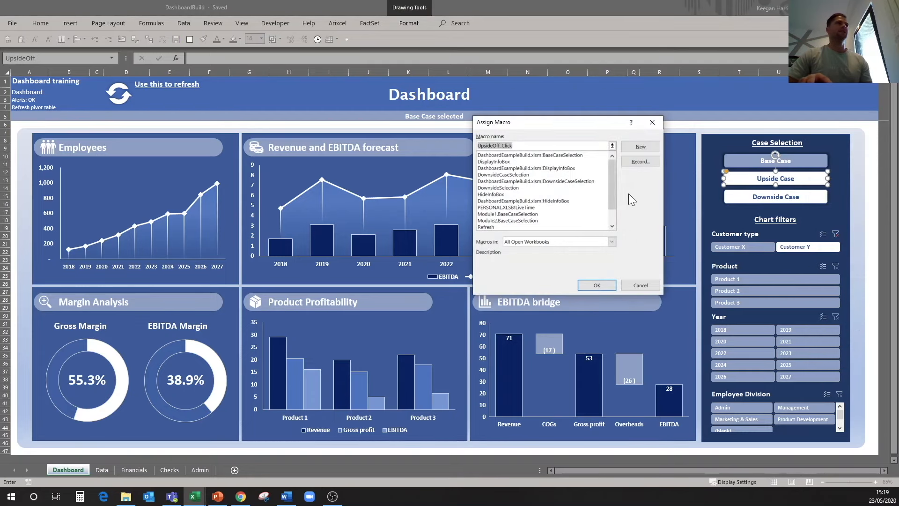
pyautogui.moveTo(610, 206); pyautogui.dragTo(612, 218)
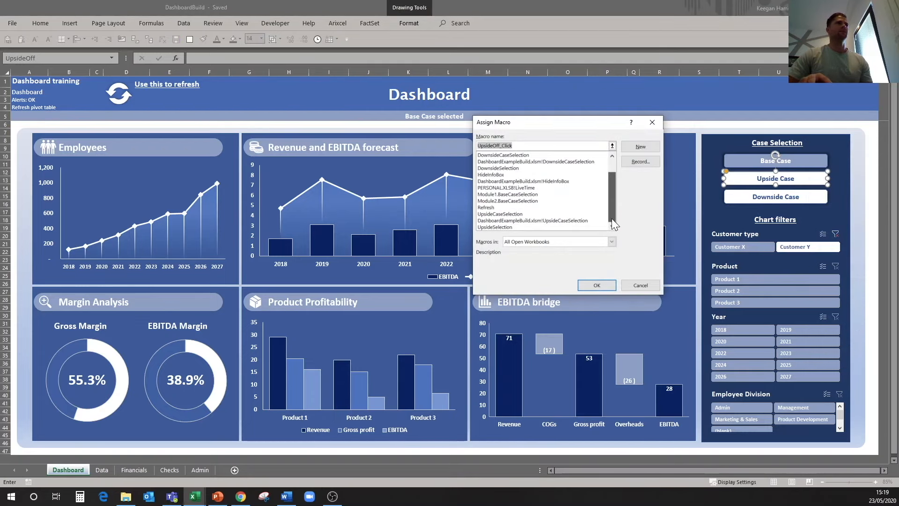
pyautogui.click(510, 214)
pyautogui.click(504, 227)
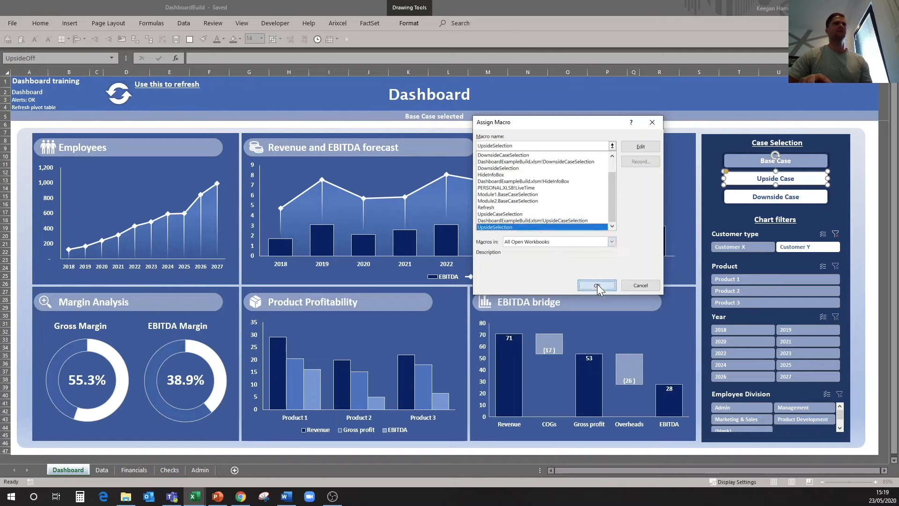
pyautogui.click(596, 285)
# - Assign the DownsideSelection macro to the white Downside Case button and deselect the shape
pyautogui.rightClick(806, 200)
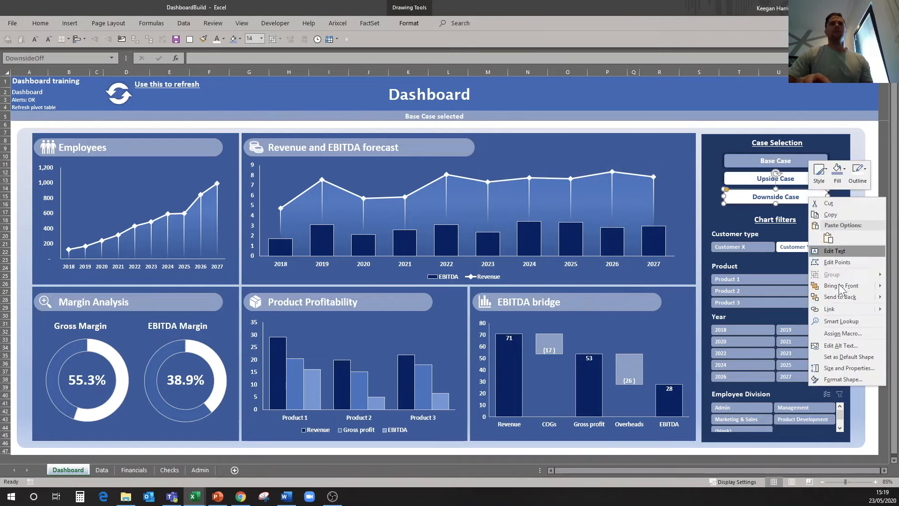
pyautogui.click(842, 333)
pyautogui.moveTo(607, 193); pyautogui.dragTo(607, 215)
pyautogui.scroll(1, 501, 197)
pyautogui.click(496, 197)
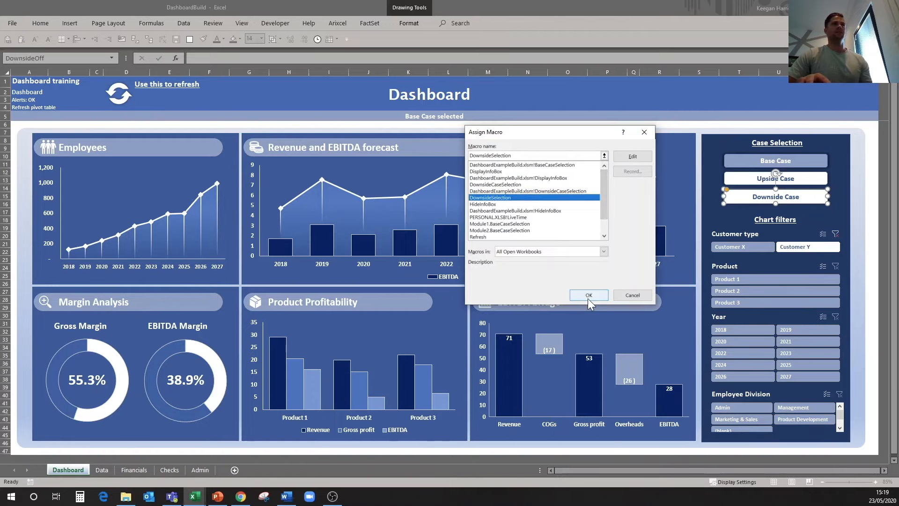
pyautogui.click(589, 294)
pyautogui.click(744, 99)
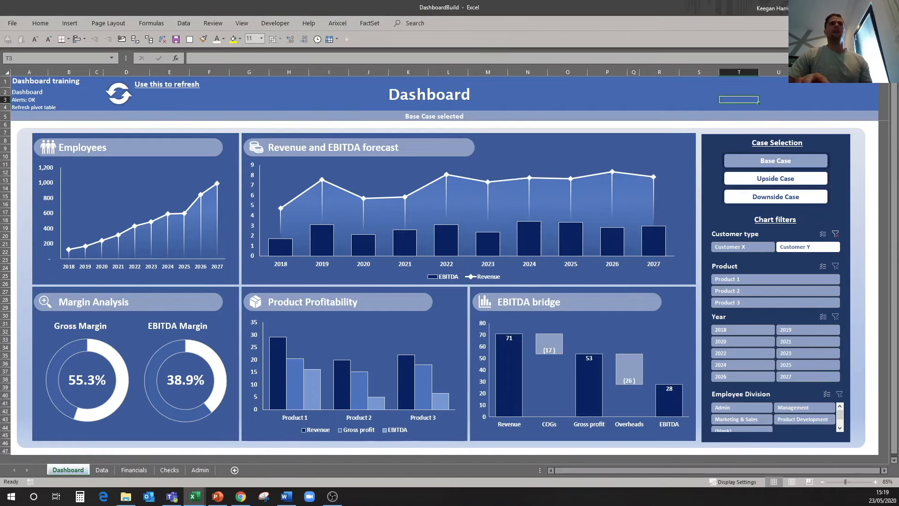
# - Test the case buttons by switching the dashboard between upside, downside and base, finishing on Upside Case
pyautogui.click(793, 184)
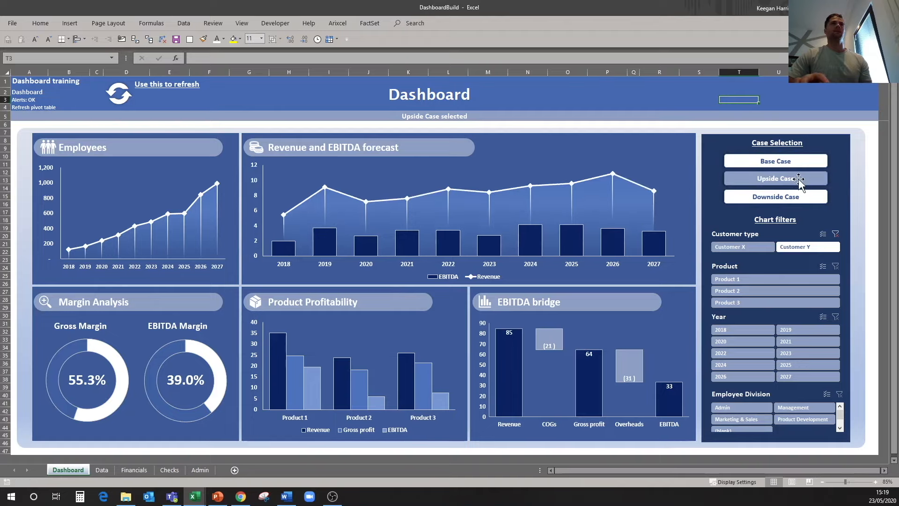
pyautogui.click(796, 197)
pyautogui.click(789, 164)
pyautogui.click(786, 180)
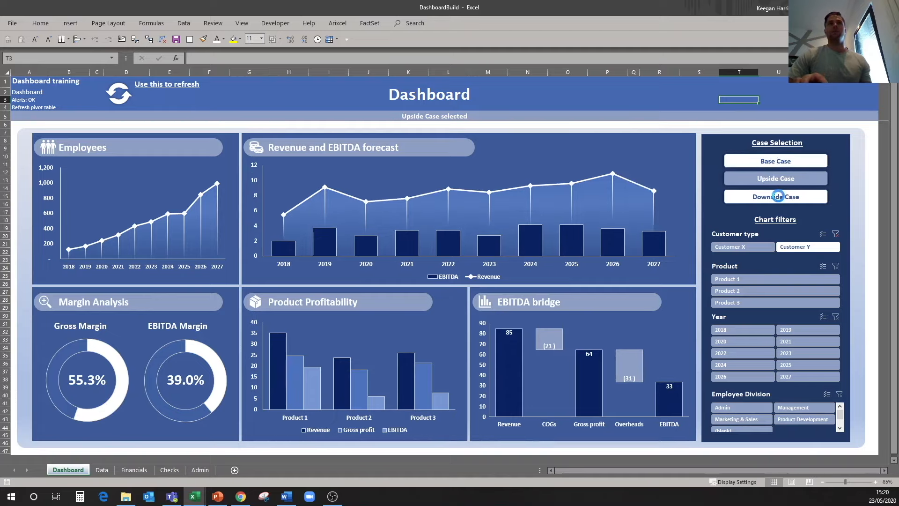
pyautogui.click(778, 200)
pyautogui.click(781, 181)
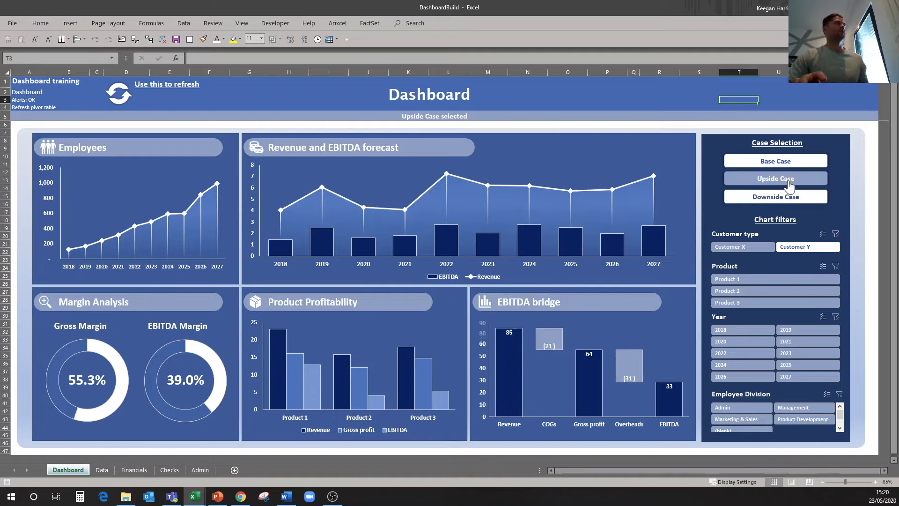
# - Trace the dashboard's pivot table alert through the master check to its source on the Data sheet and examine the revenue check formula in N26
pyautogui.click(119, 105)
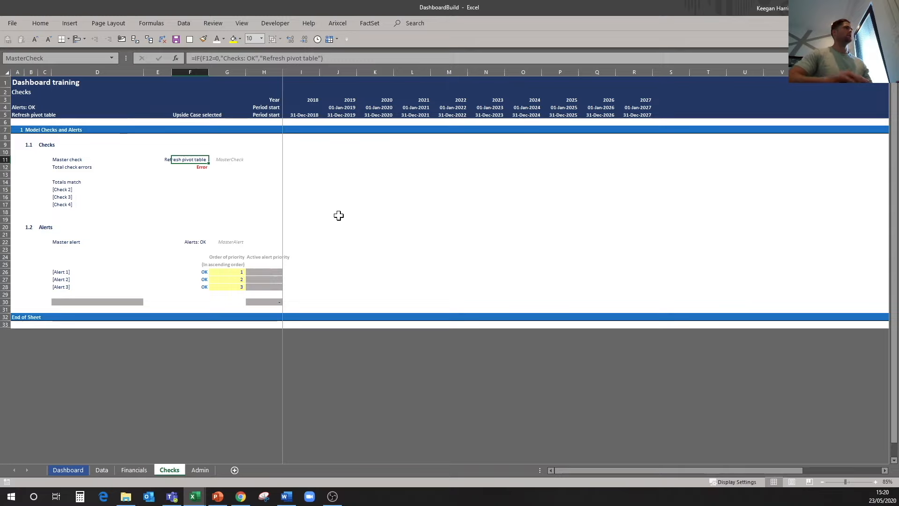
pyautogui.press('F2')
pyautogui.press('Escape')
pyautogui.hotkey('ctrl', '[')
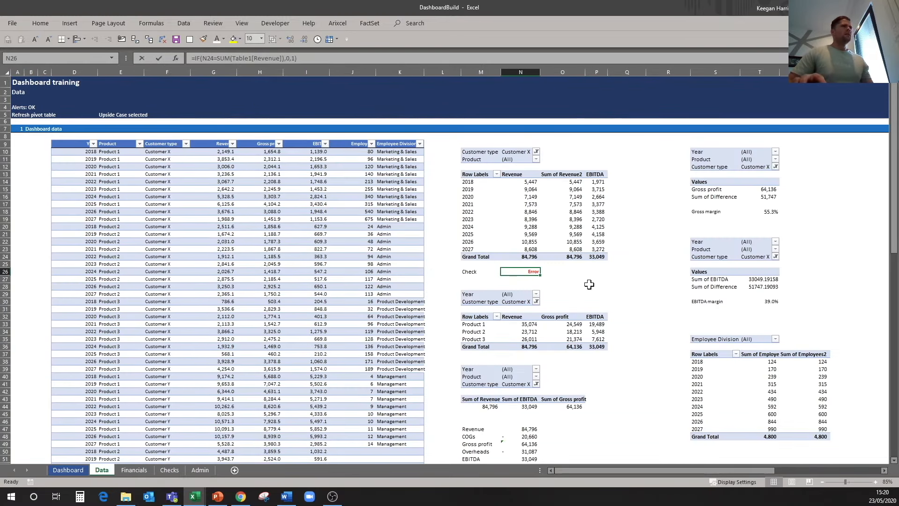
pyautogui.press('F2')
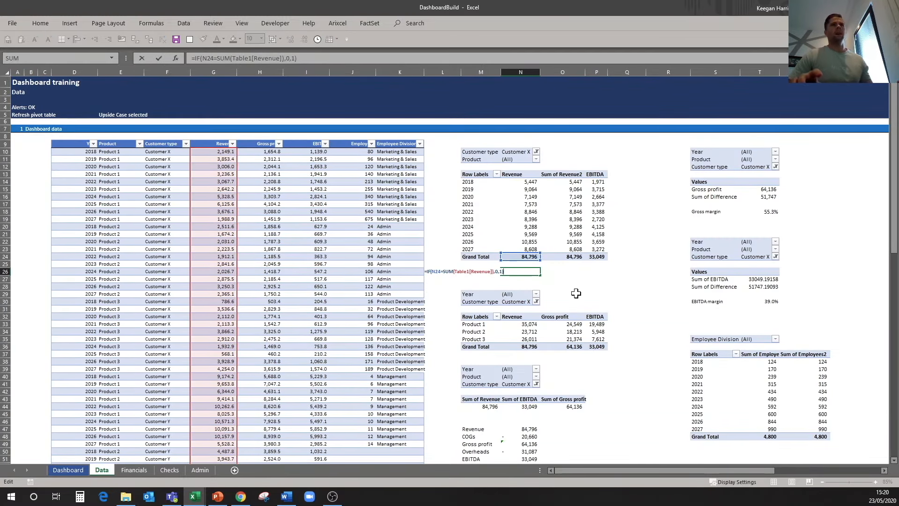
pyautogui.press('Escape')
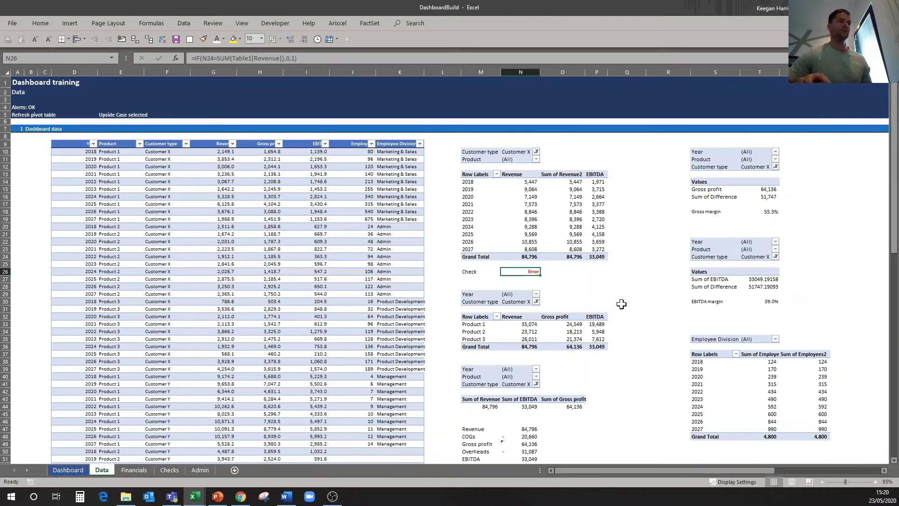
pyautogui.scroll(-1, 623, 303)
pyautogui.scroll(1, 635, 329)
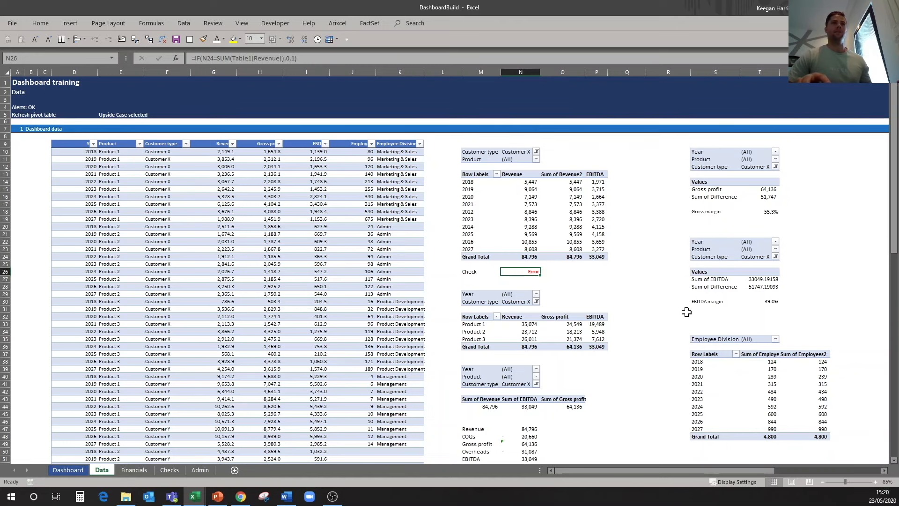
pyautogui.scroll(-3, 644, 351)
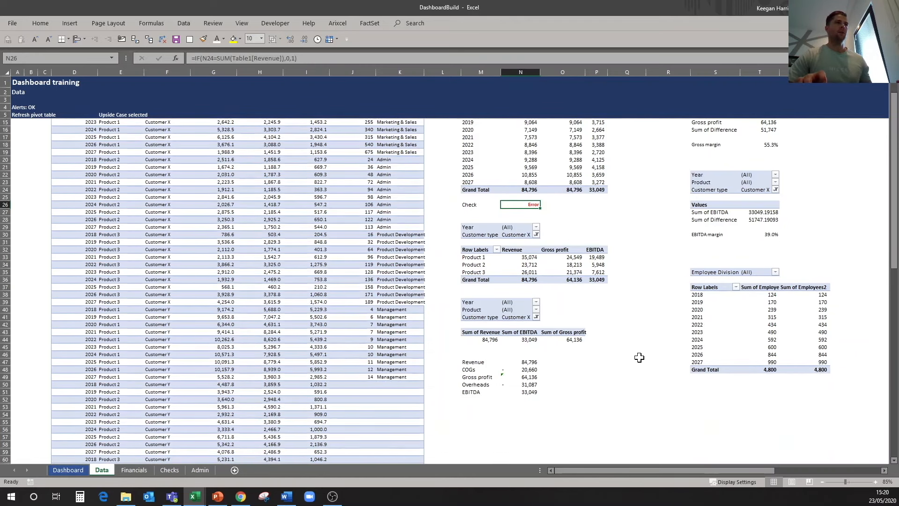
pyautogui.scroll(3, 639, 357)
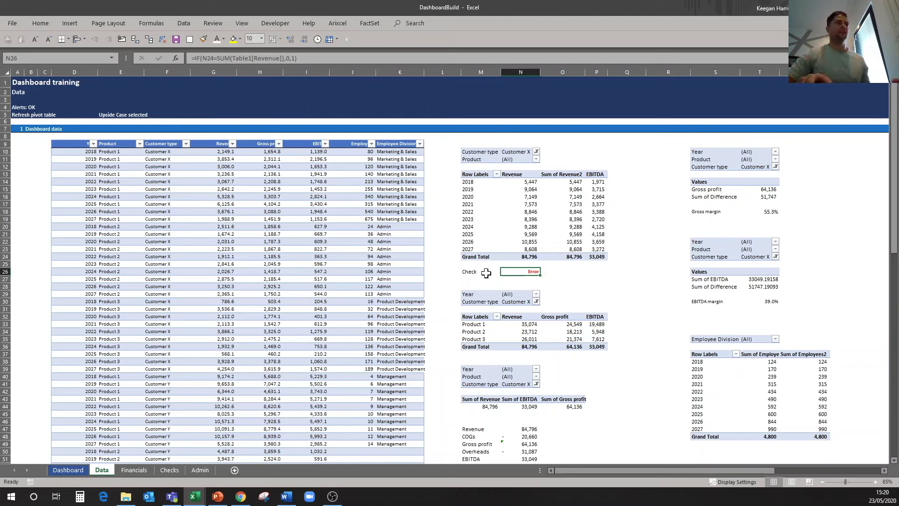
# - Insert a PivotTable based on Table1 on the existing Data sheet at cell M55
pyautogui.click(271, 165)
pyautogui.hotkey('ctrl', 'shift', '8')
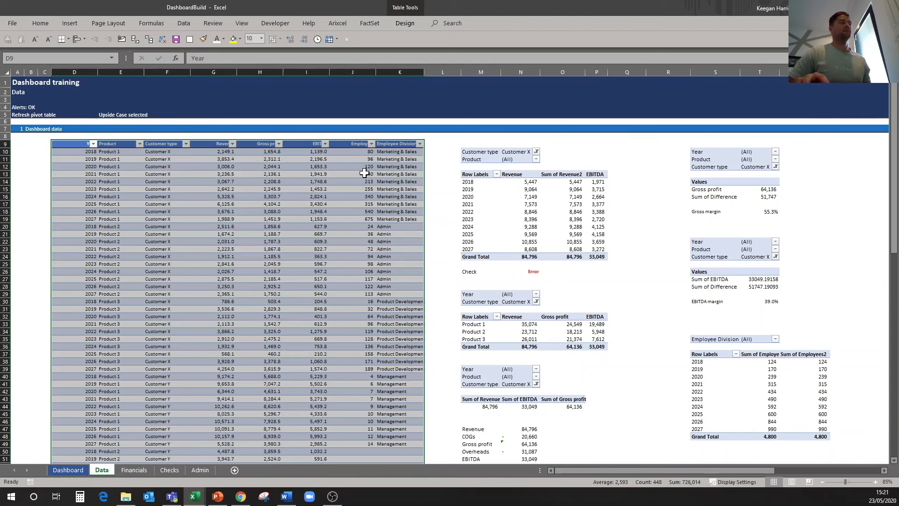
pyautogui.click(74, 24)
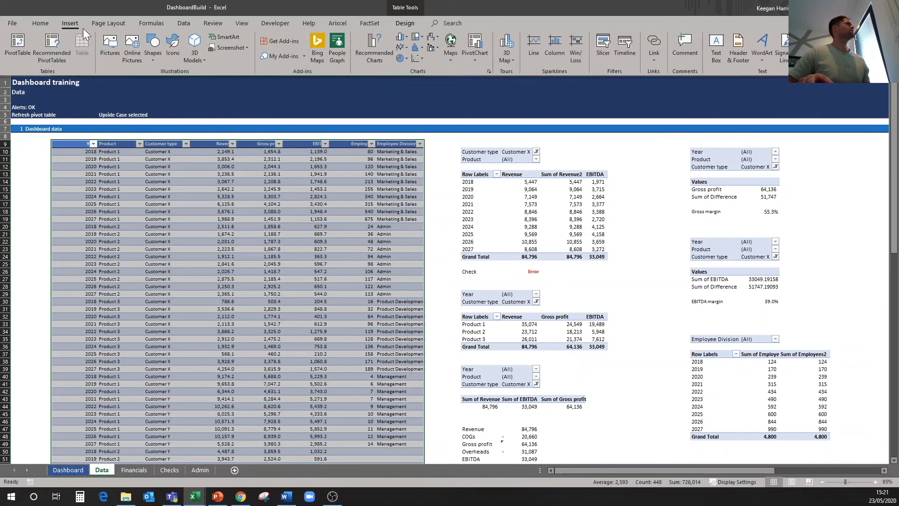
pyautogui.click(22, 50)
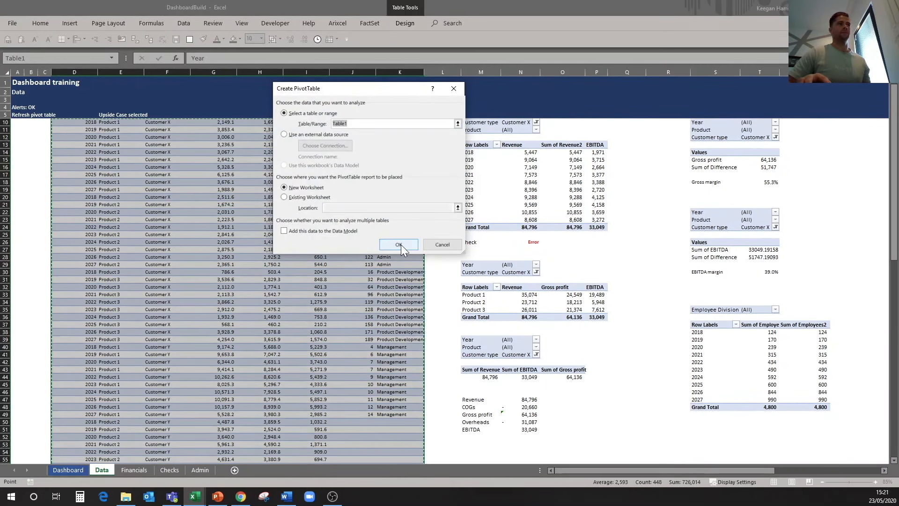
pyautogui.hotkey('alt', 'e')
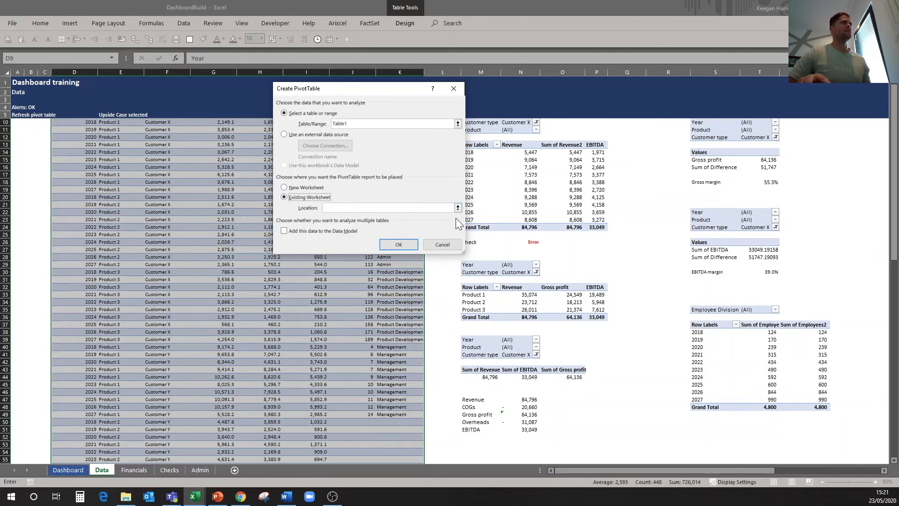
pyautogui.click(458, 208)
pyautogui.scroll(-6, 506, 387)
pyautogui.click(479, 323)
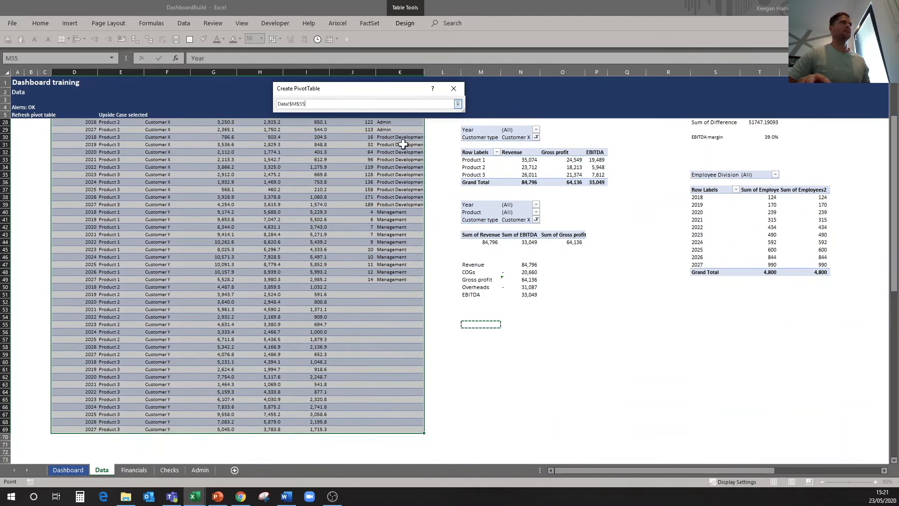
pyautogui.click(458, 103)
pyautogui.click(401, 241)
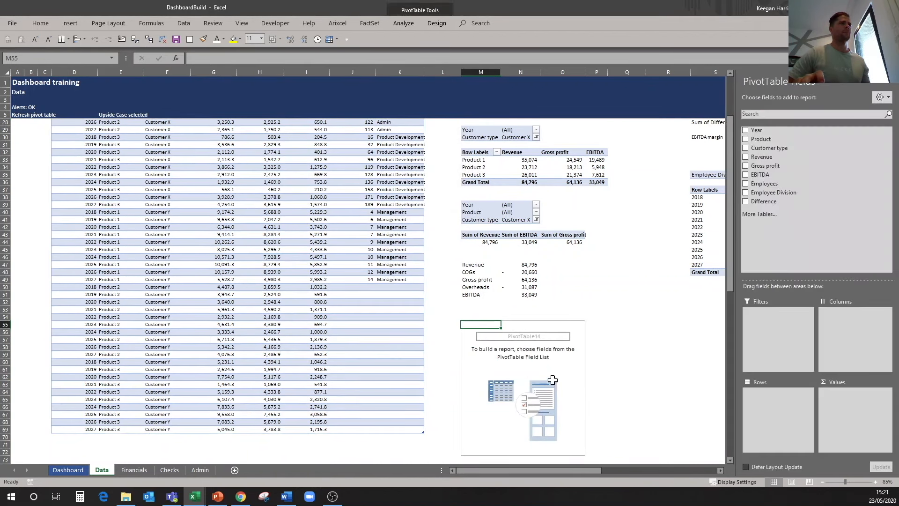
# - Add the Revenue field as a summed value in the new PivotTable at M55
pyautogui.moveTo(762, 157); pyautogui.dragTo(845, 408)
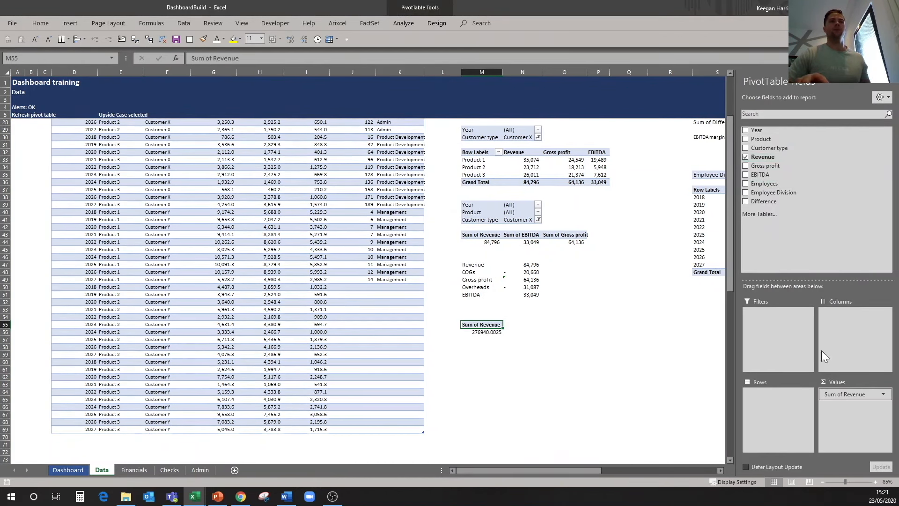
pyautogui.click(520, 347)
# - Move the Check label and its formula from M26:N26 to M59:N59, below the new revenue PivotTable
pyautogui.scroll(3, 562, 344)
pyautogui.moveTo(475, 176); pyautogui.dragTo(538, 177)
pyautogui.hotkey('ctrl', 'c')
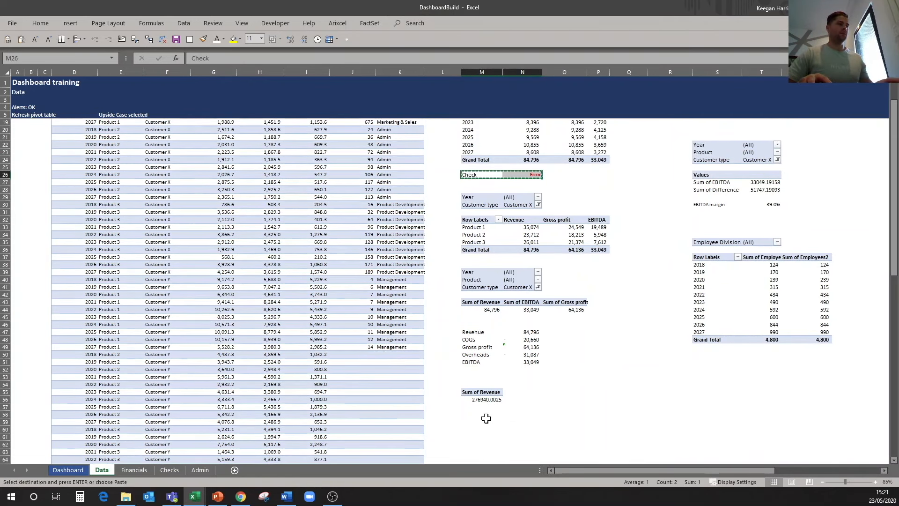
pyautogui.click(474, 422)
pyautogui.press('Return')
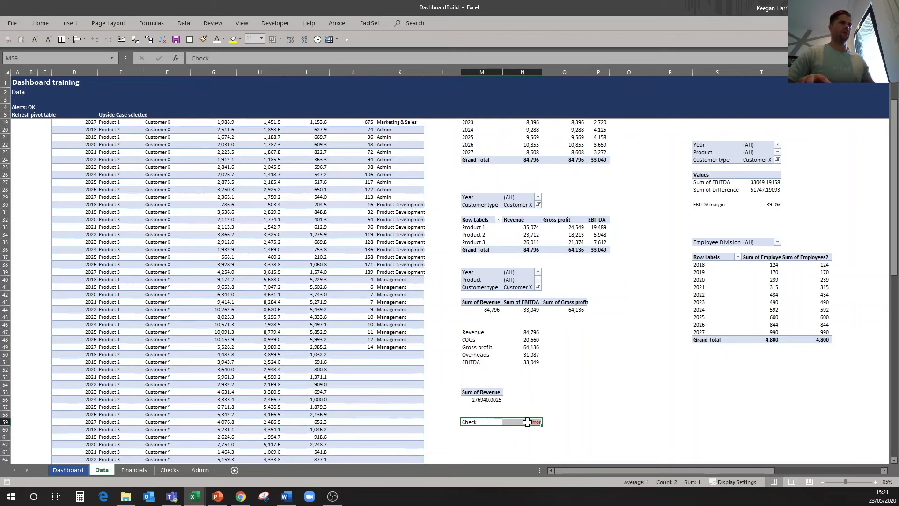
# - Repoint the check formula in N59 to the new PivotTable's total, making it =IF(M56=SUM(Table1[Revenue]),0,1)
pyautogui.doubleClick(527, 422)
pyautogui.click(487, 400)
pyautogui.press('Return')
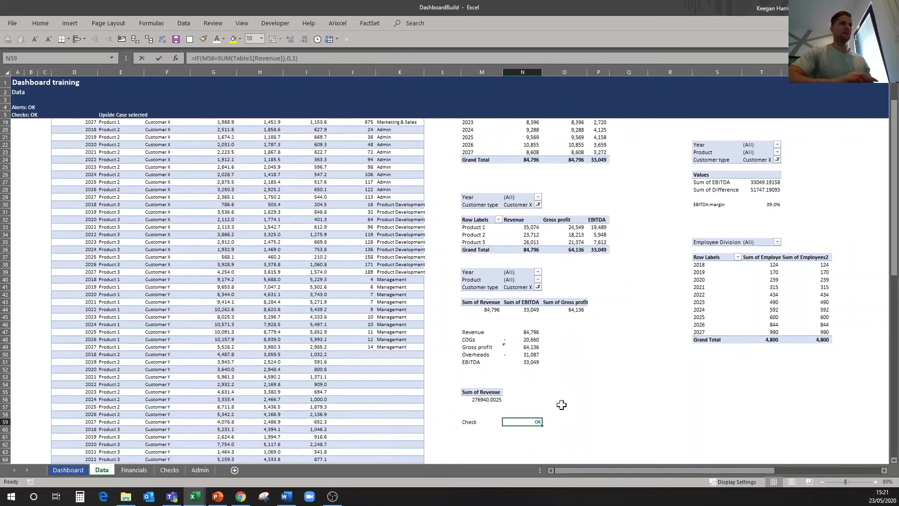
pyautogui.click(592, 430)
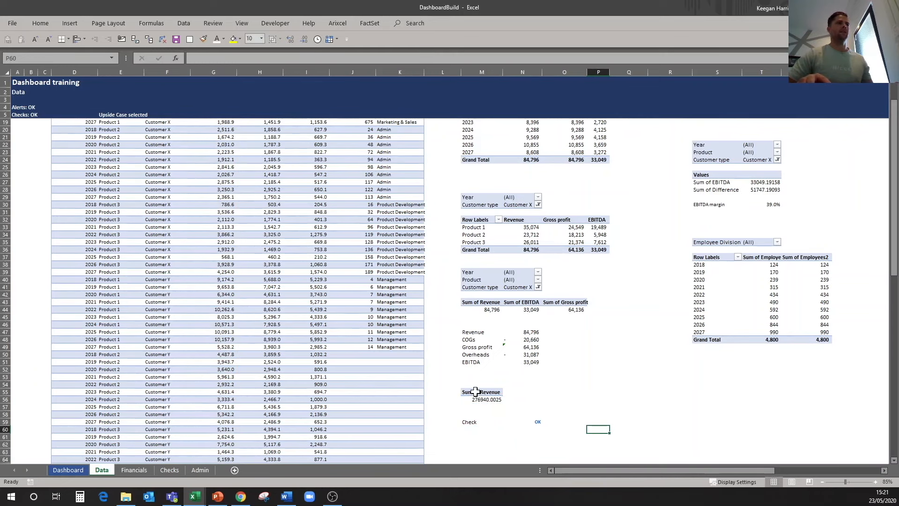
# - Return to the Dashboard sheet and test the case buttons by switching between base, upside and downside, finishing on Base Case
pyautogui.click(72, 473)
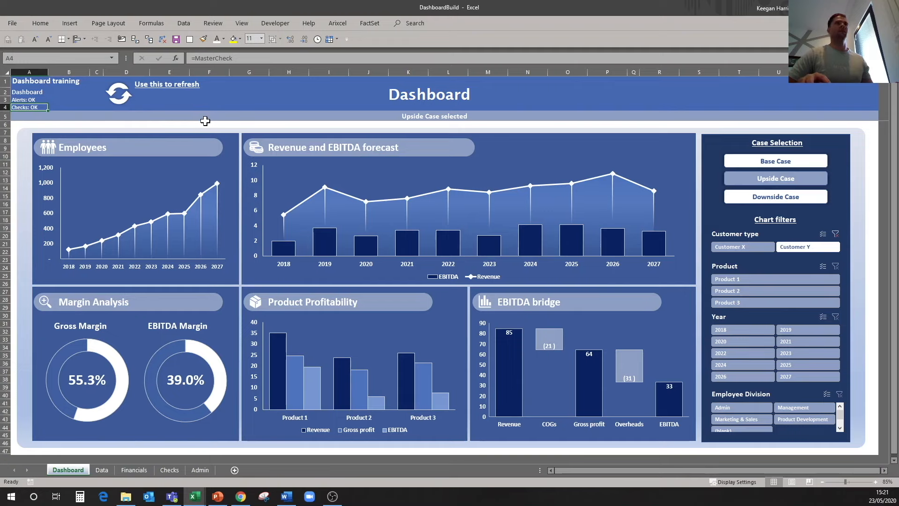
pyautogui.click(205, 121)
pyautogui.click(122, 94)
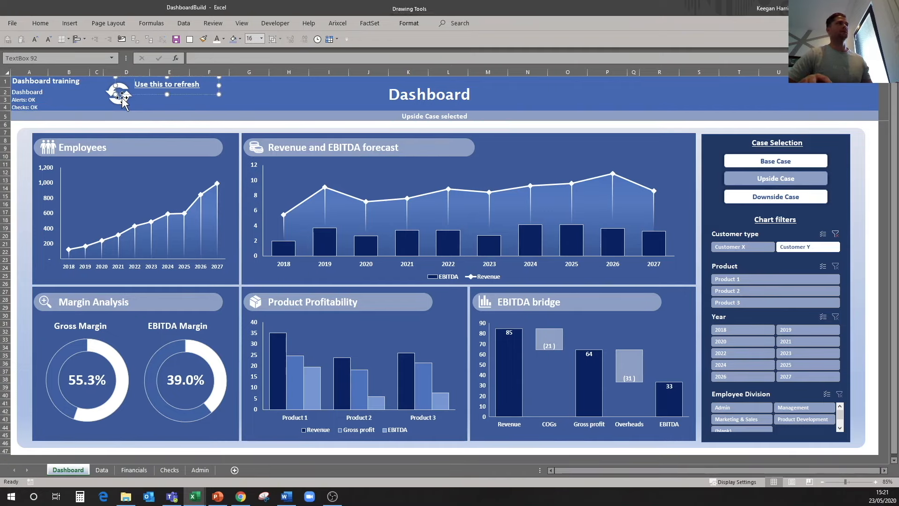
pyautogui.click(154, 104)
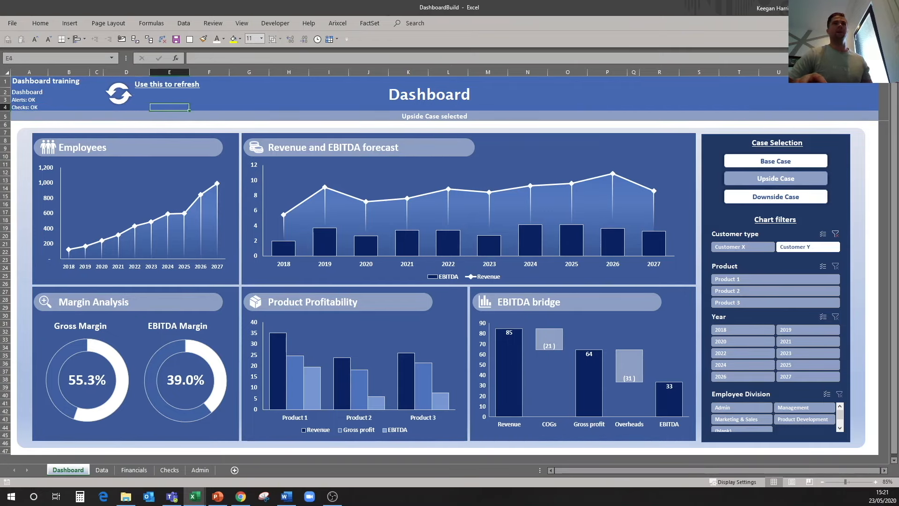
pyautogui.click(775, 160)
pyautogui.click(781, 180)
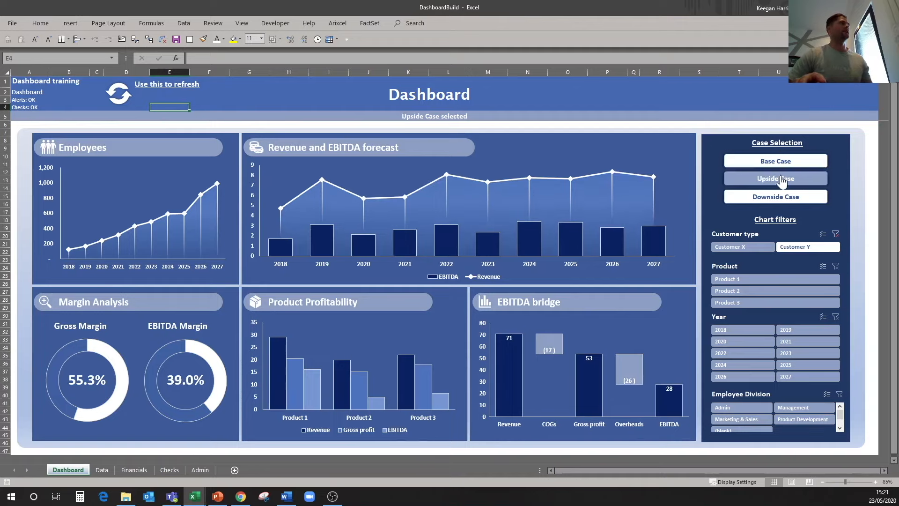
pyautogui.click(794, 162)
pyautogui.click(791, 177)
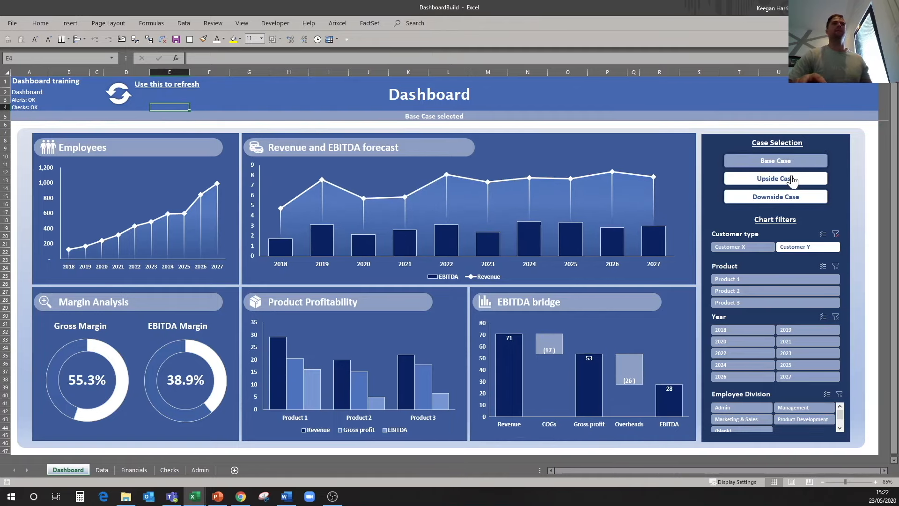
pyautogui.click(791, 197)
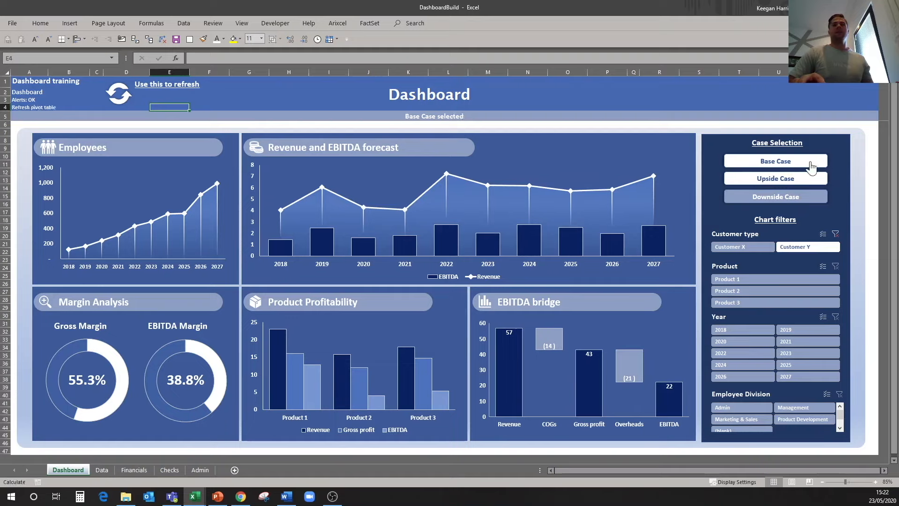
pyautogui.click(810, 161)
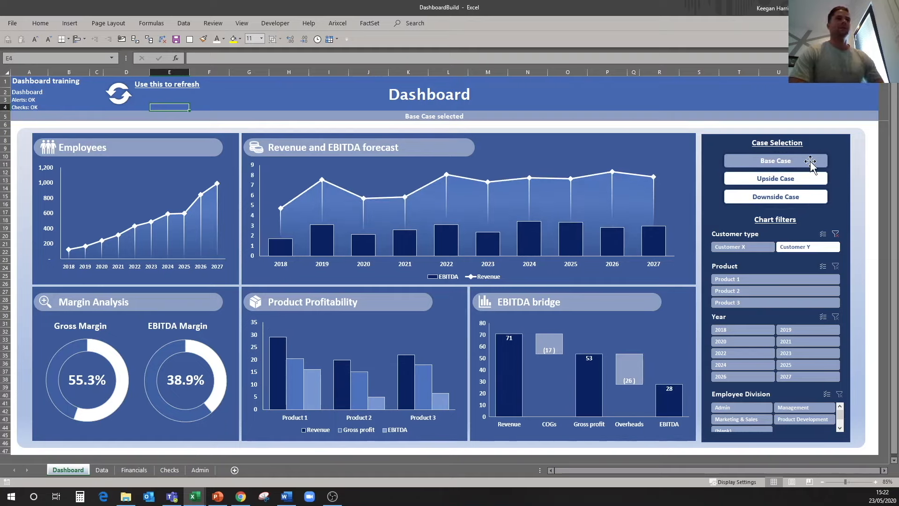